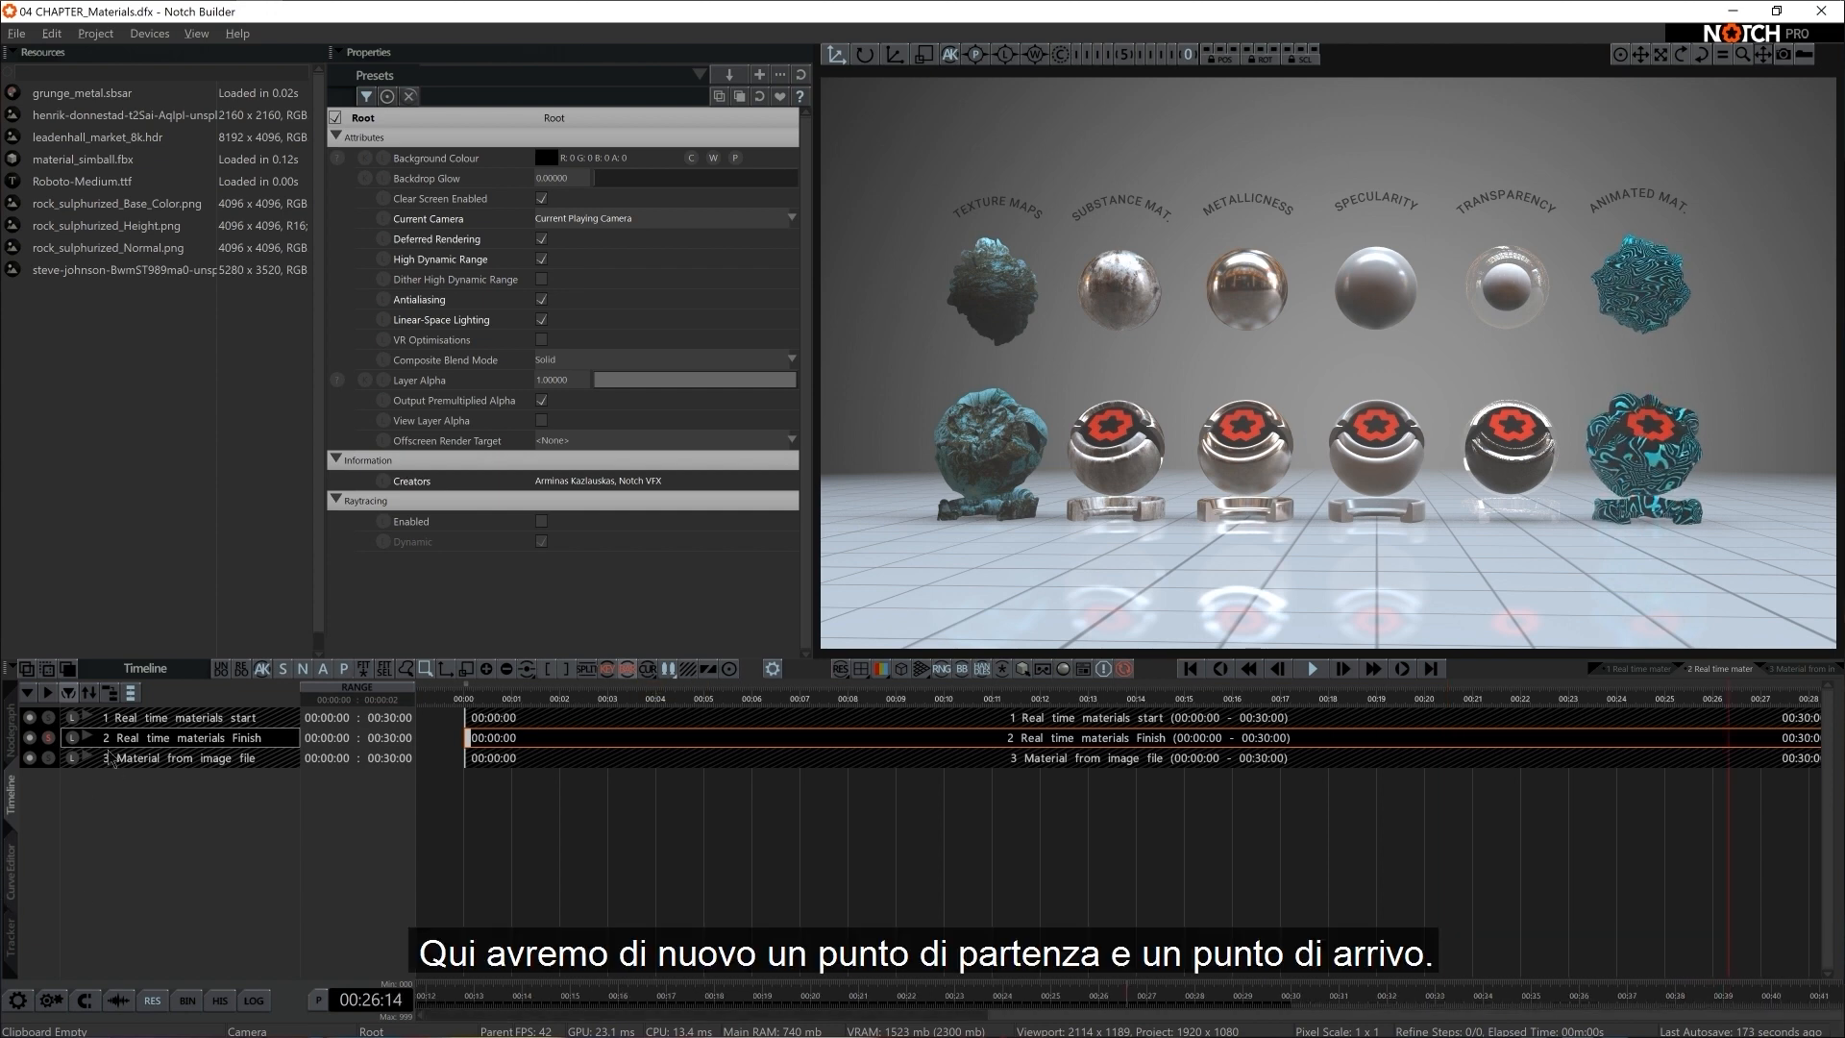
Make "Real time materials start" the active layer and show its Nodegraph
click(52, 717)
click(49, 737)
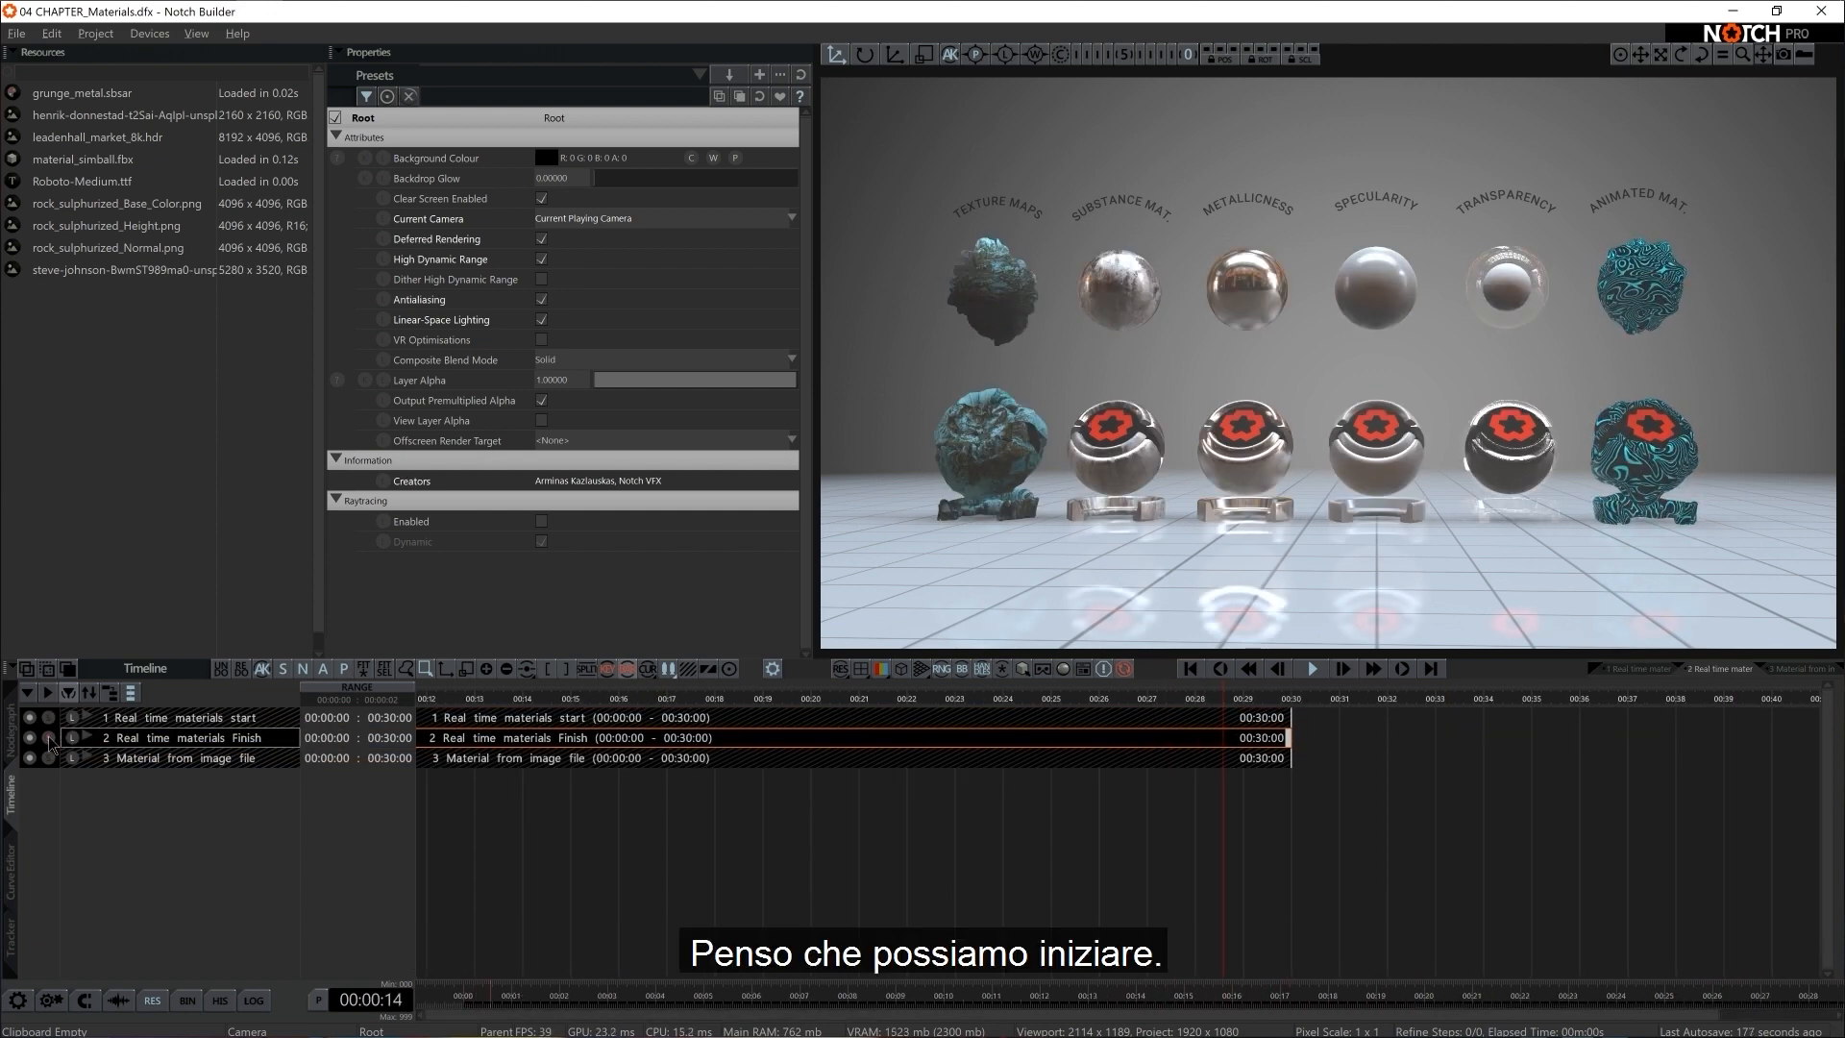
click(48, 719)
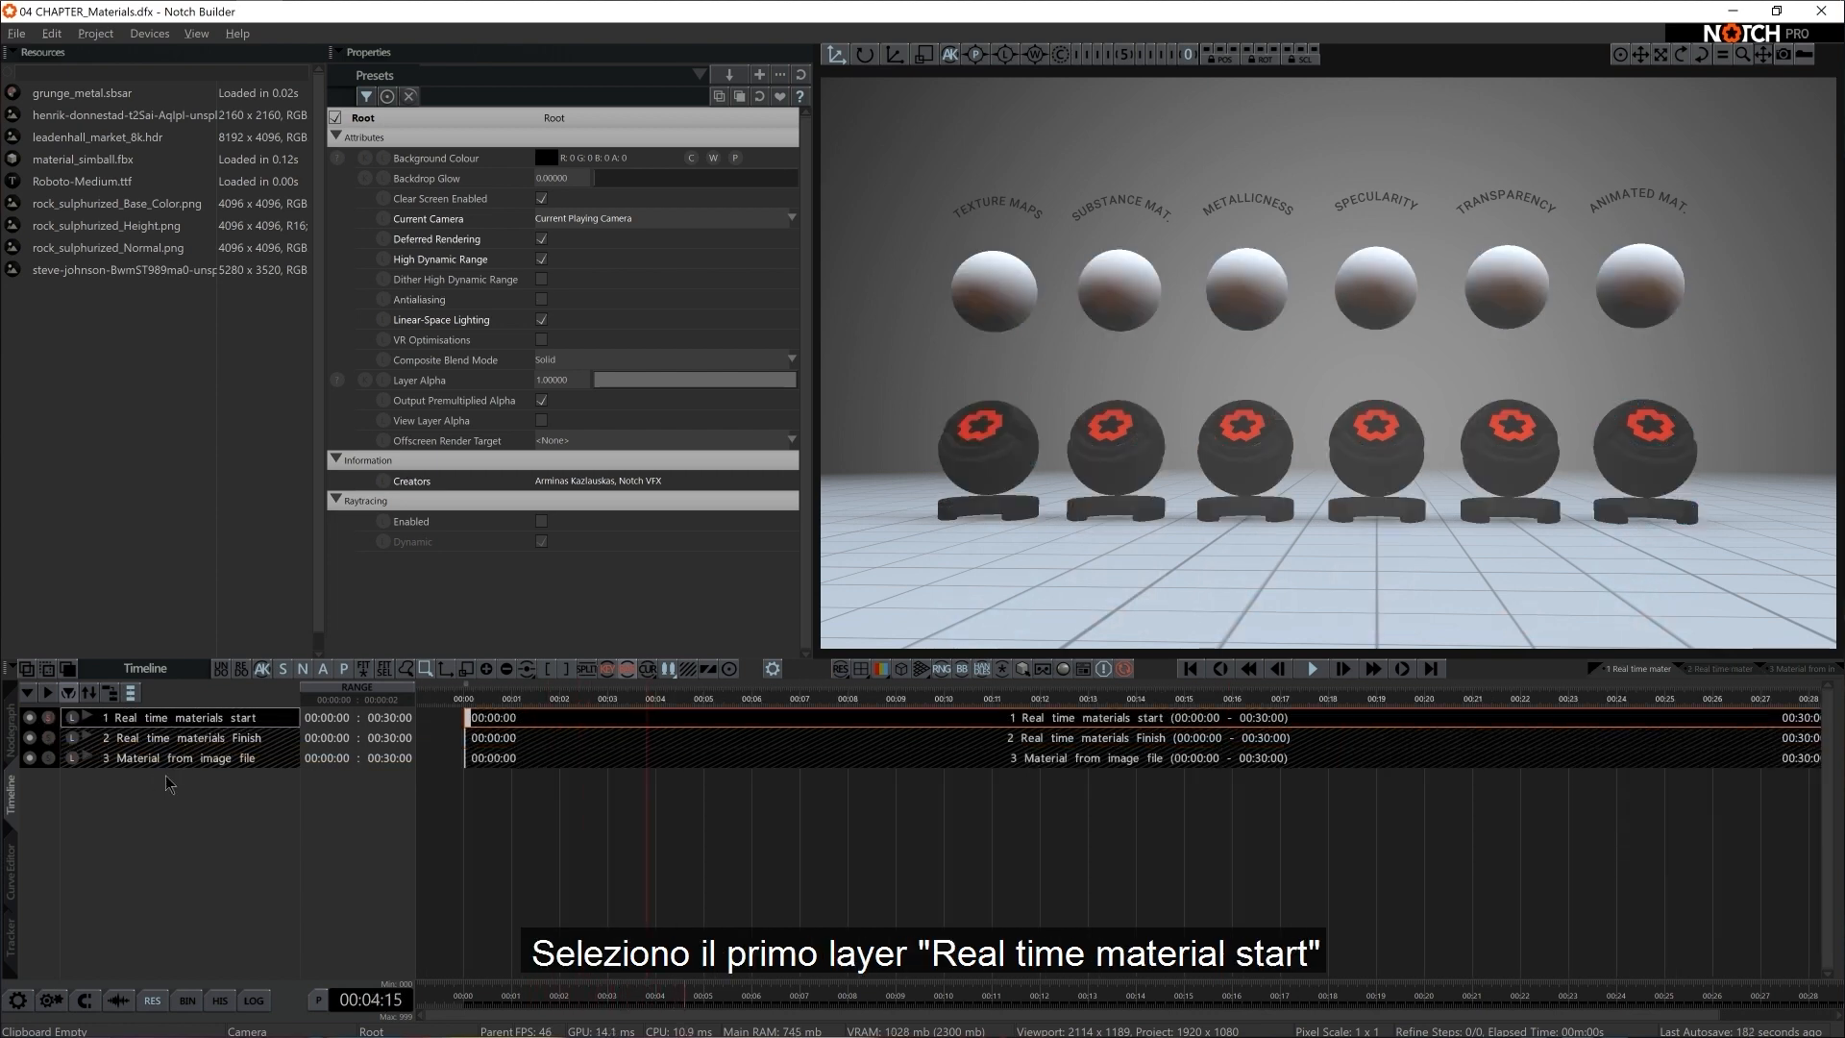
click(12, 733)
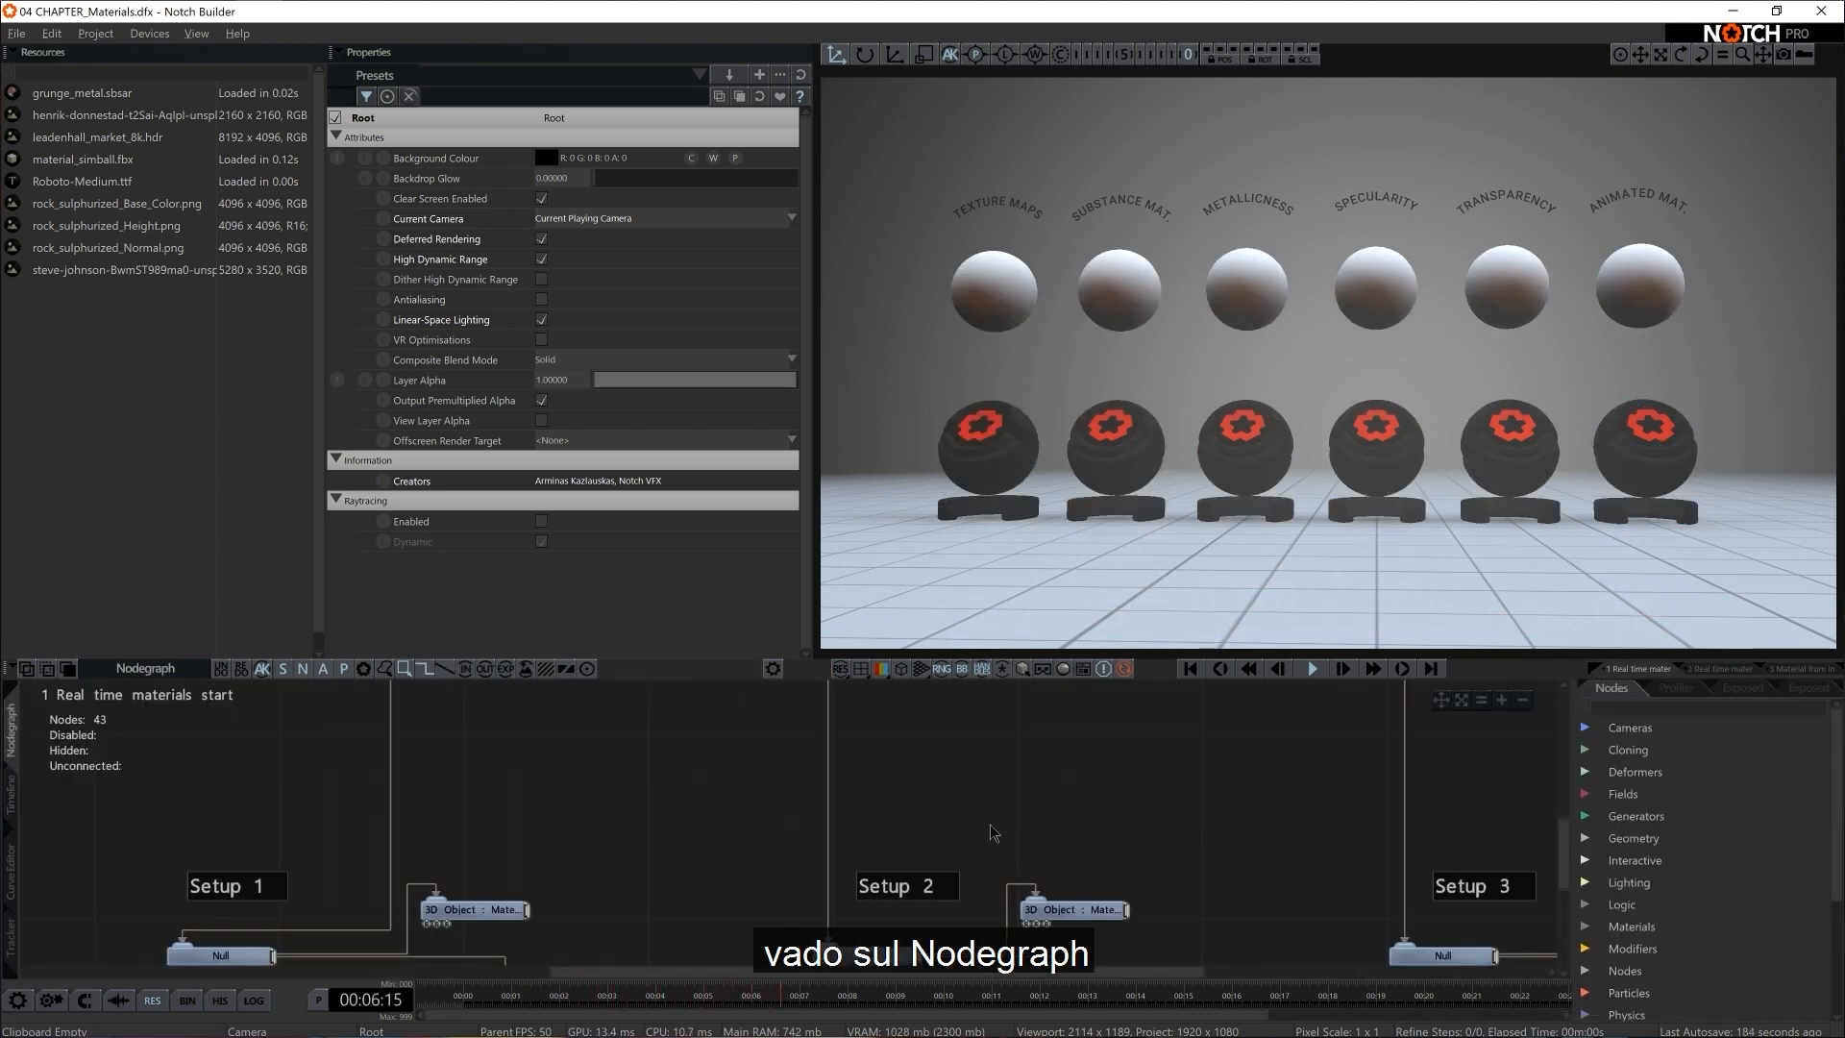
Examine the scene's node structure, including the Camera, the Lighting group's Fog Scattering node, the FLOOR group and the numbered setups
scroll(1095, 836, down, 5)
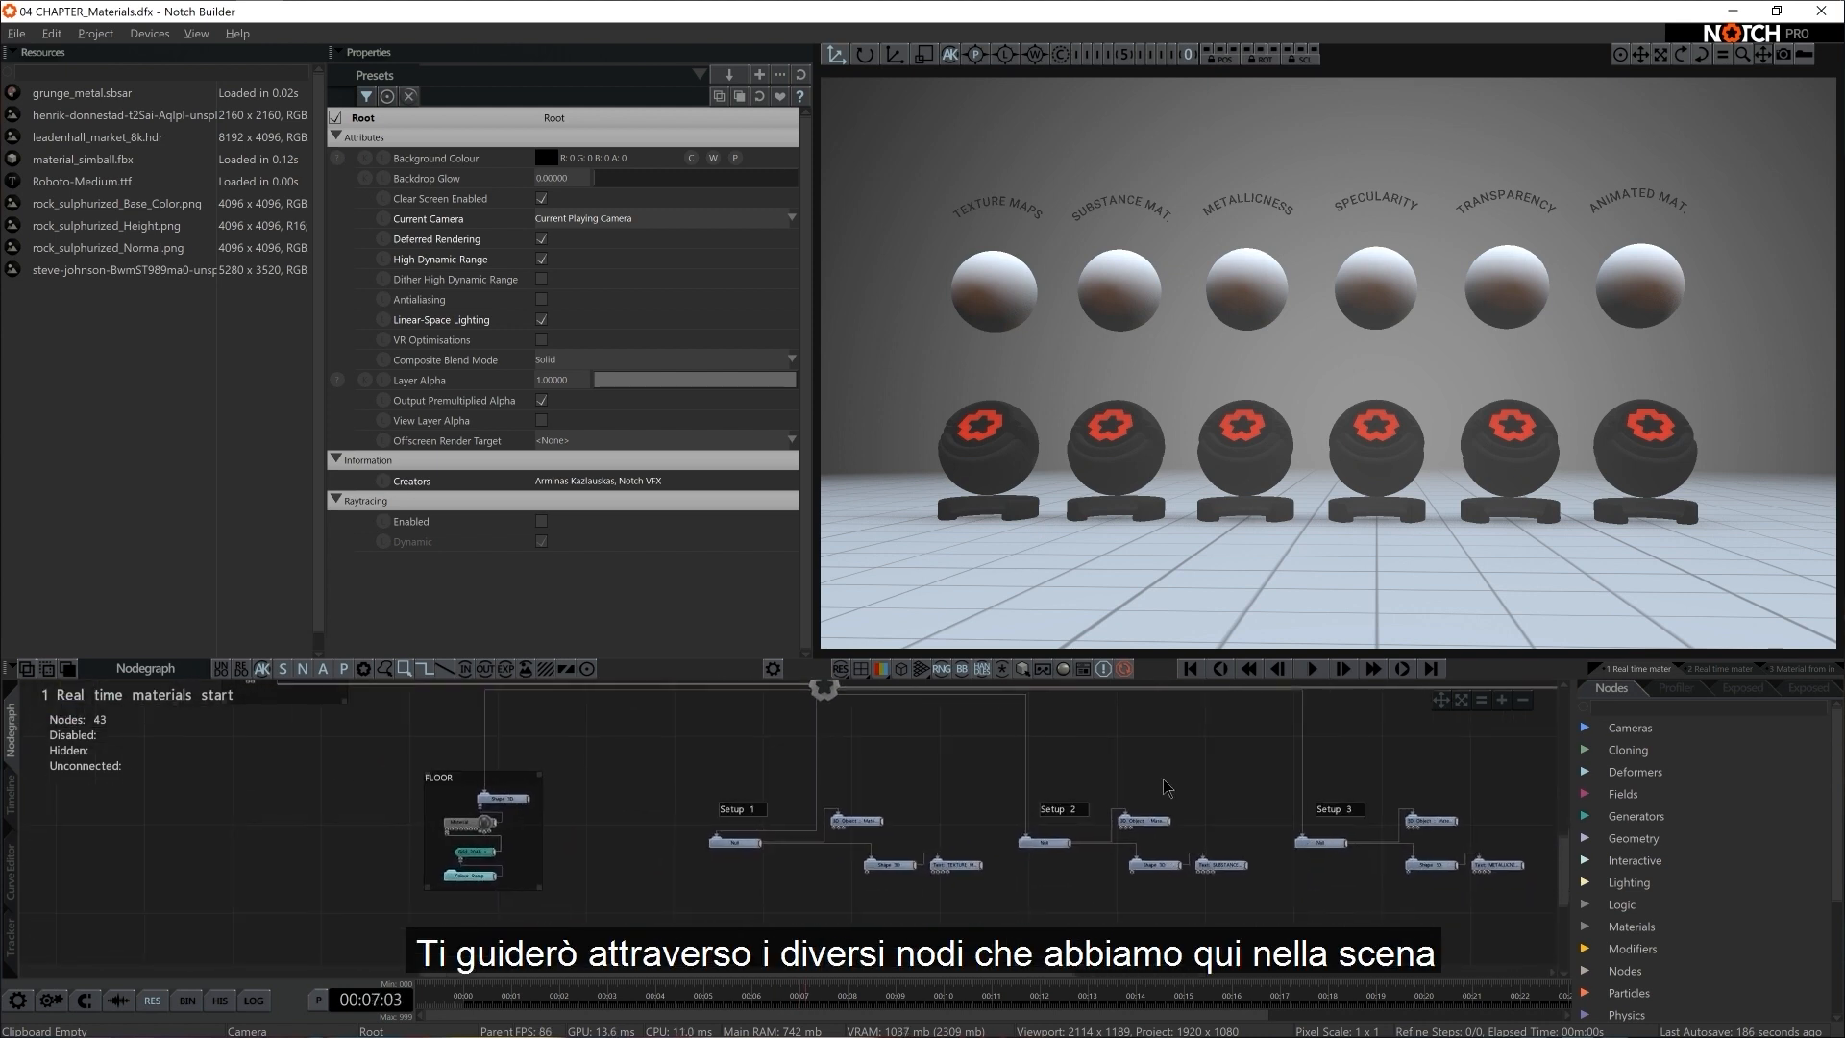
middle_drag(1162, 788, 827, 800)
scroll(872, 789, down, 2)
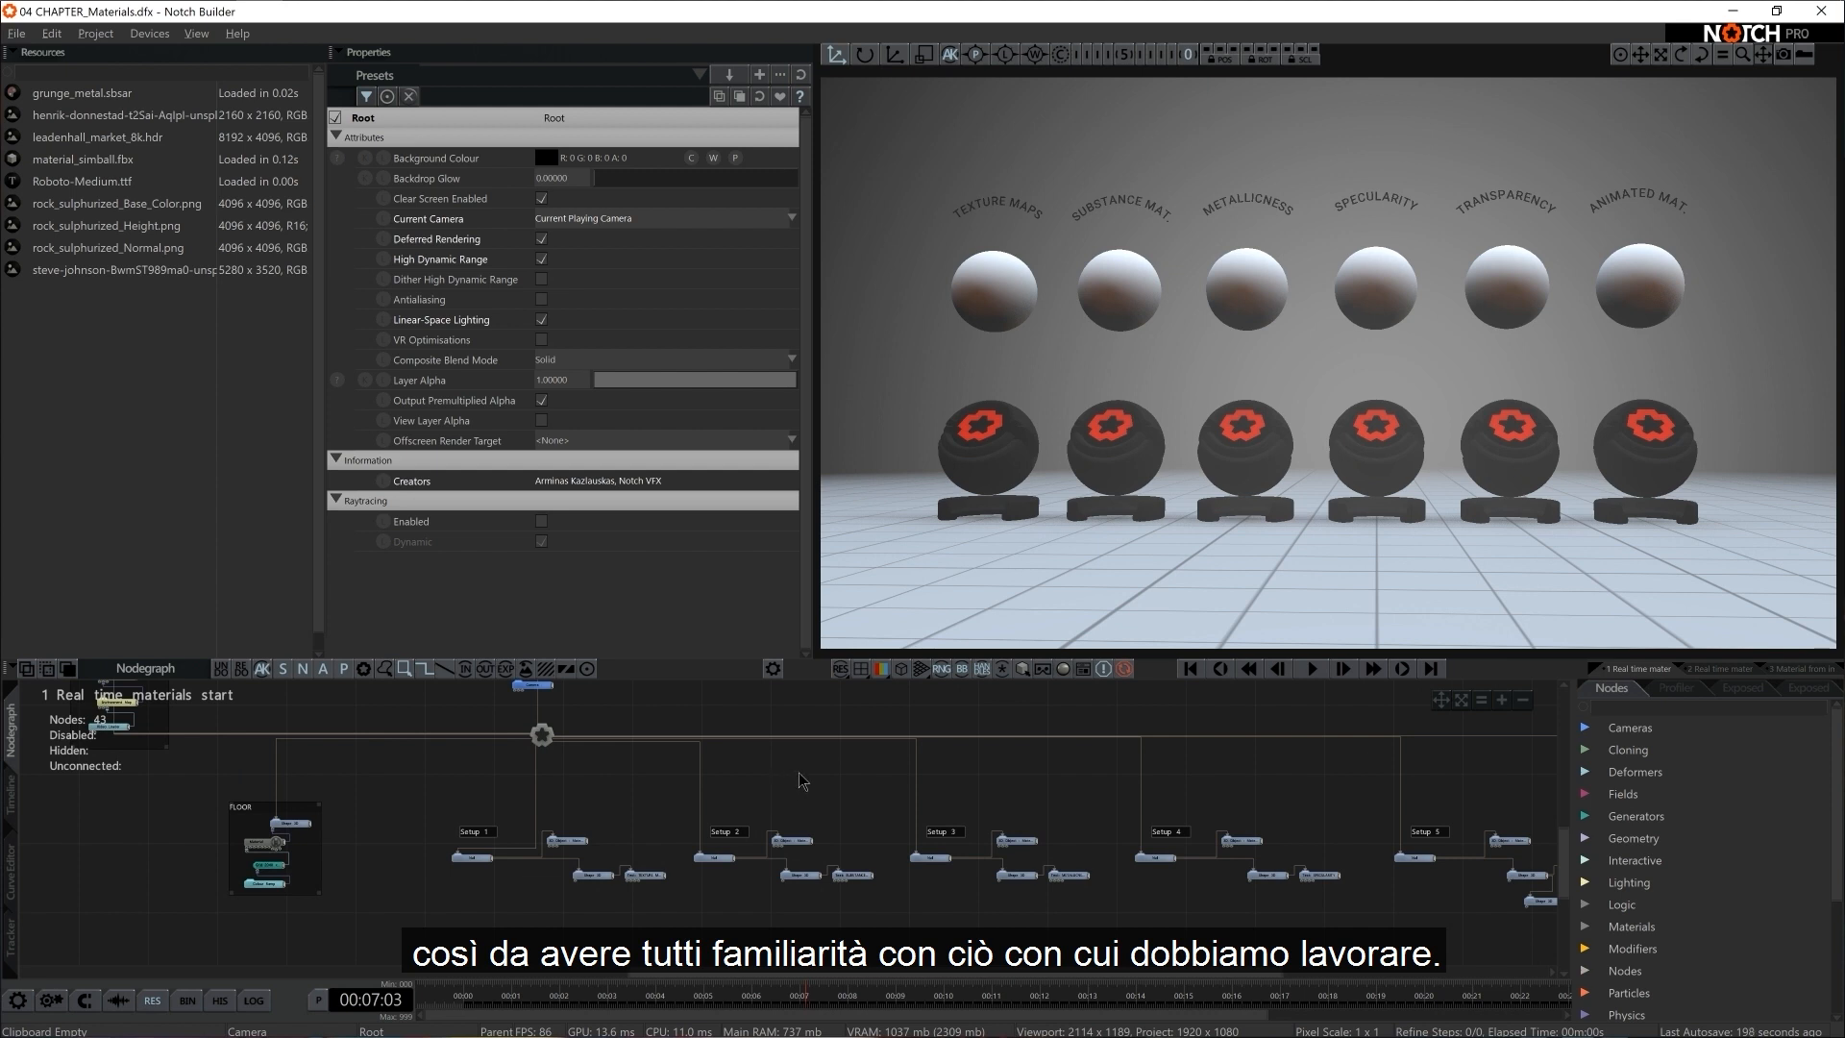
middle_drag(801, 780, 815, 823)
click(547, 731)
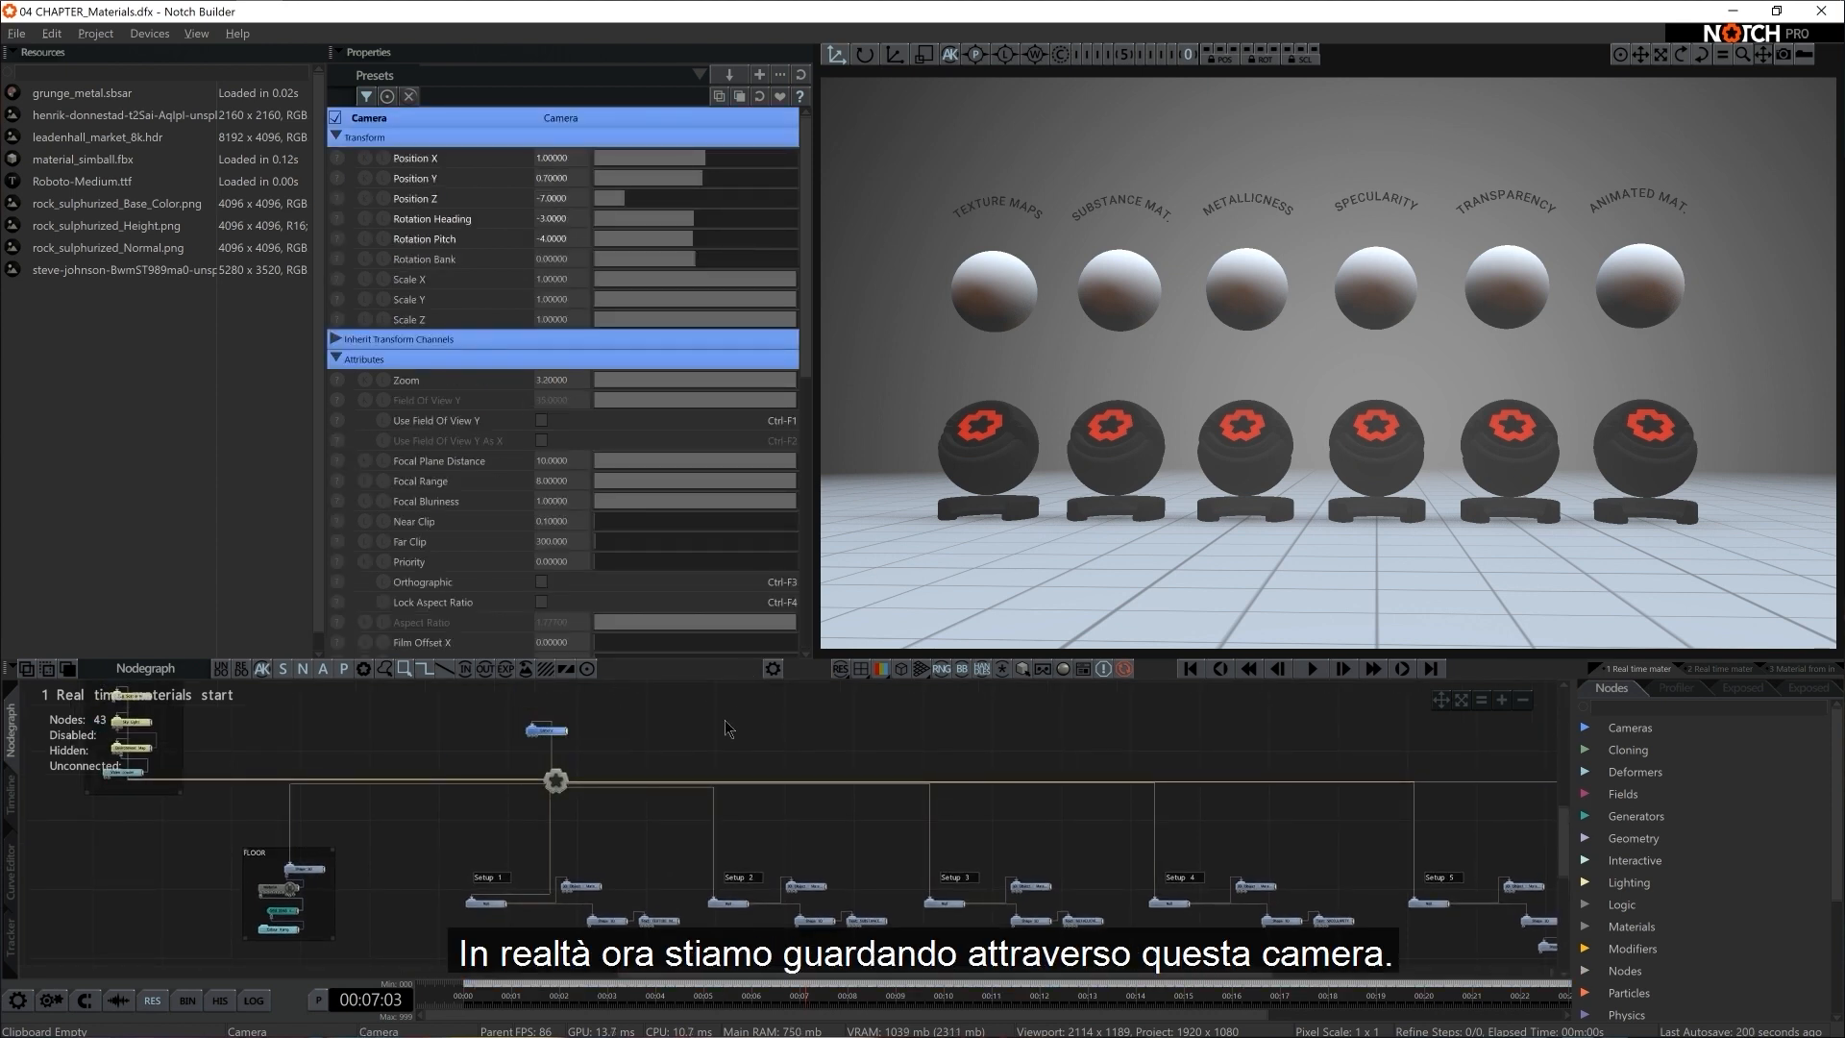
click(647, 749)
middle_drag(649, 749, 862, 780)
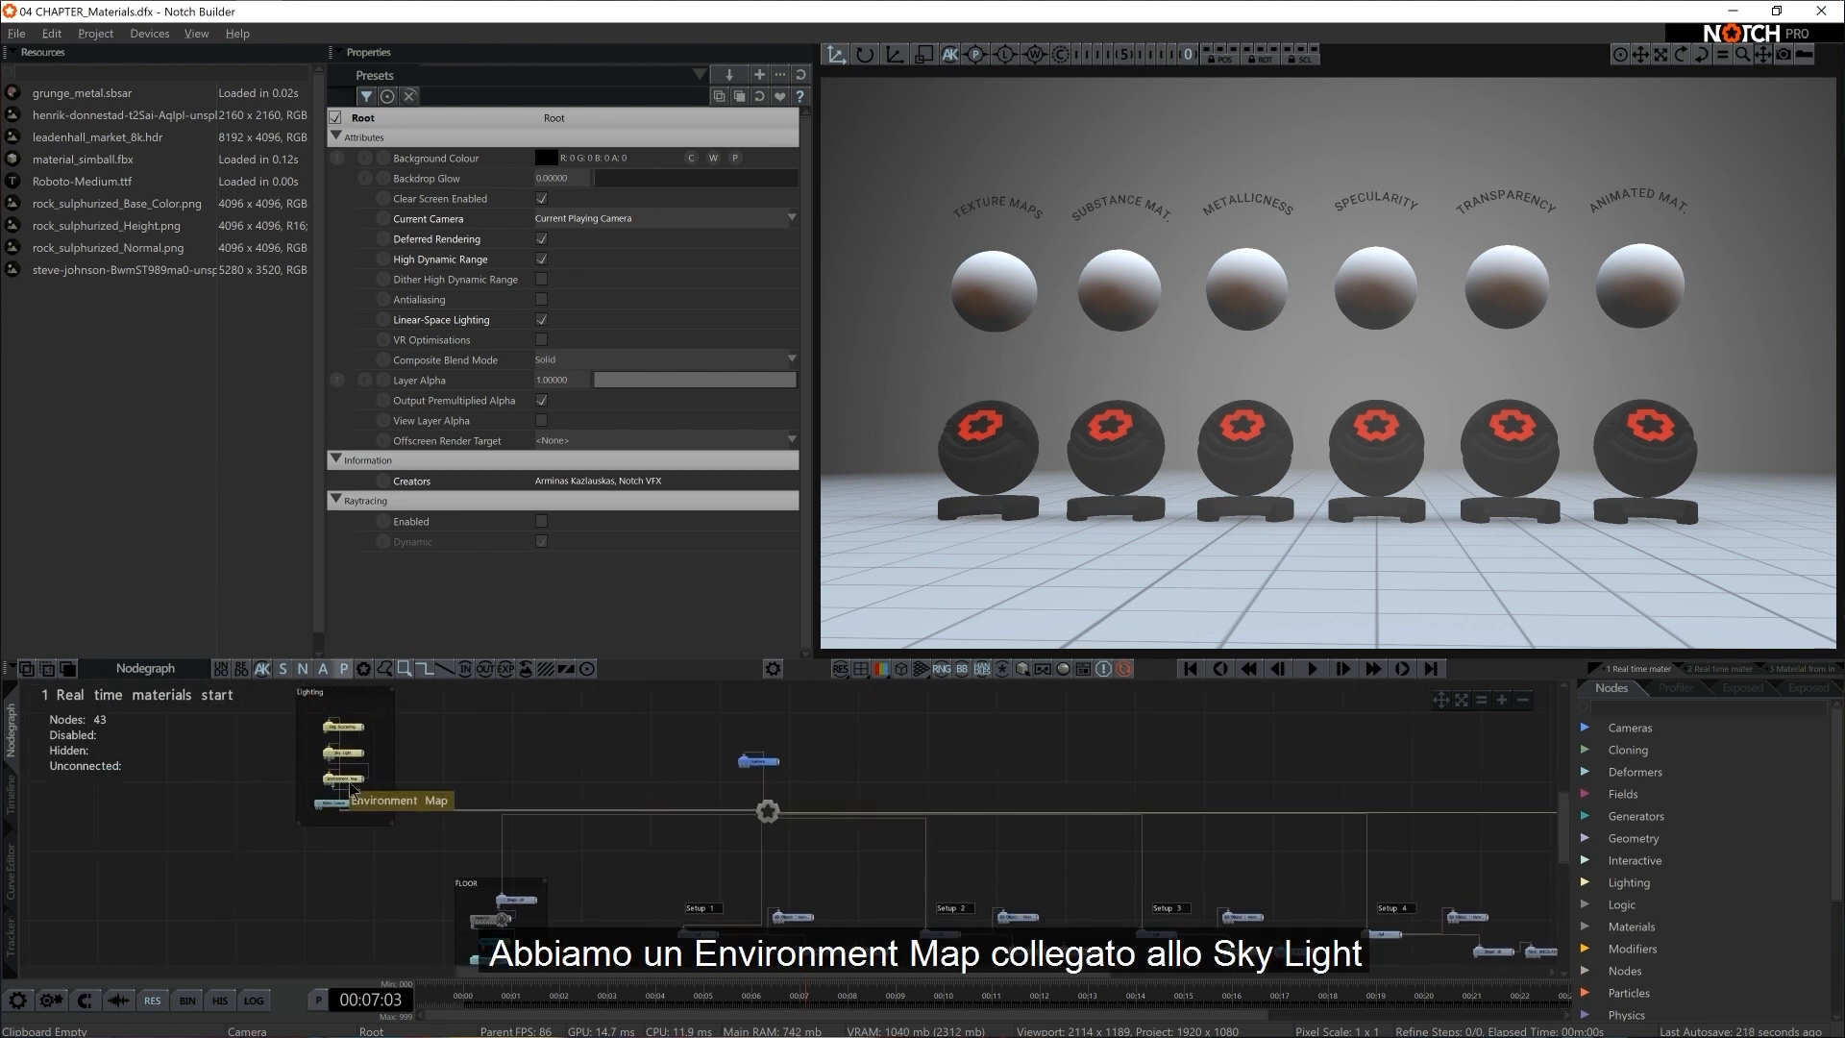
click(353, 727)
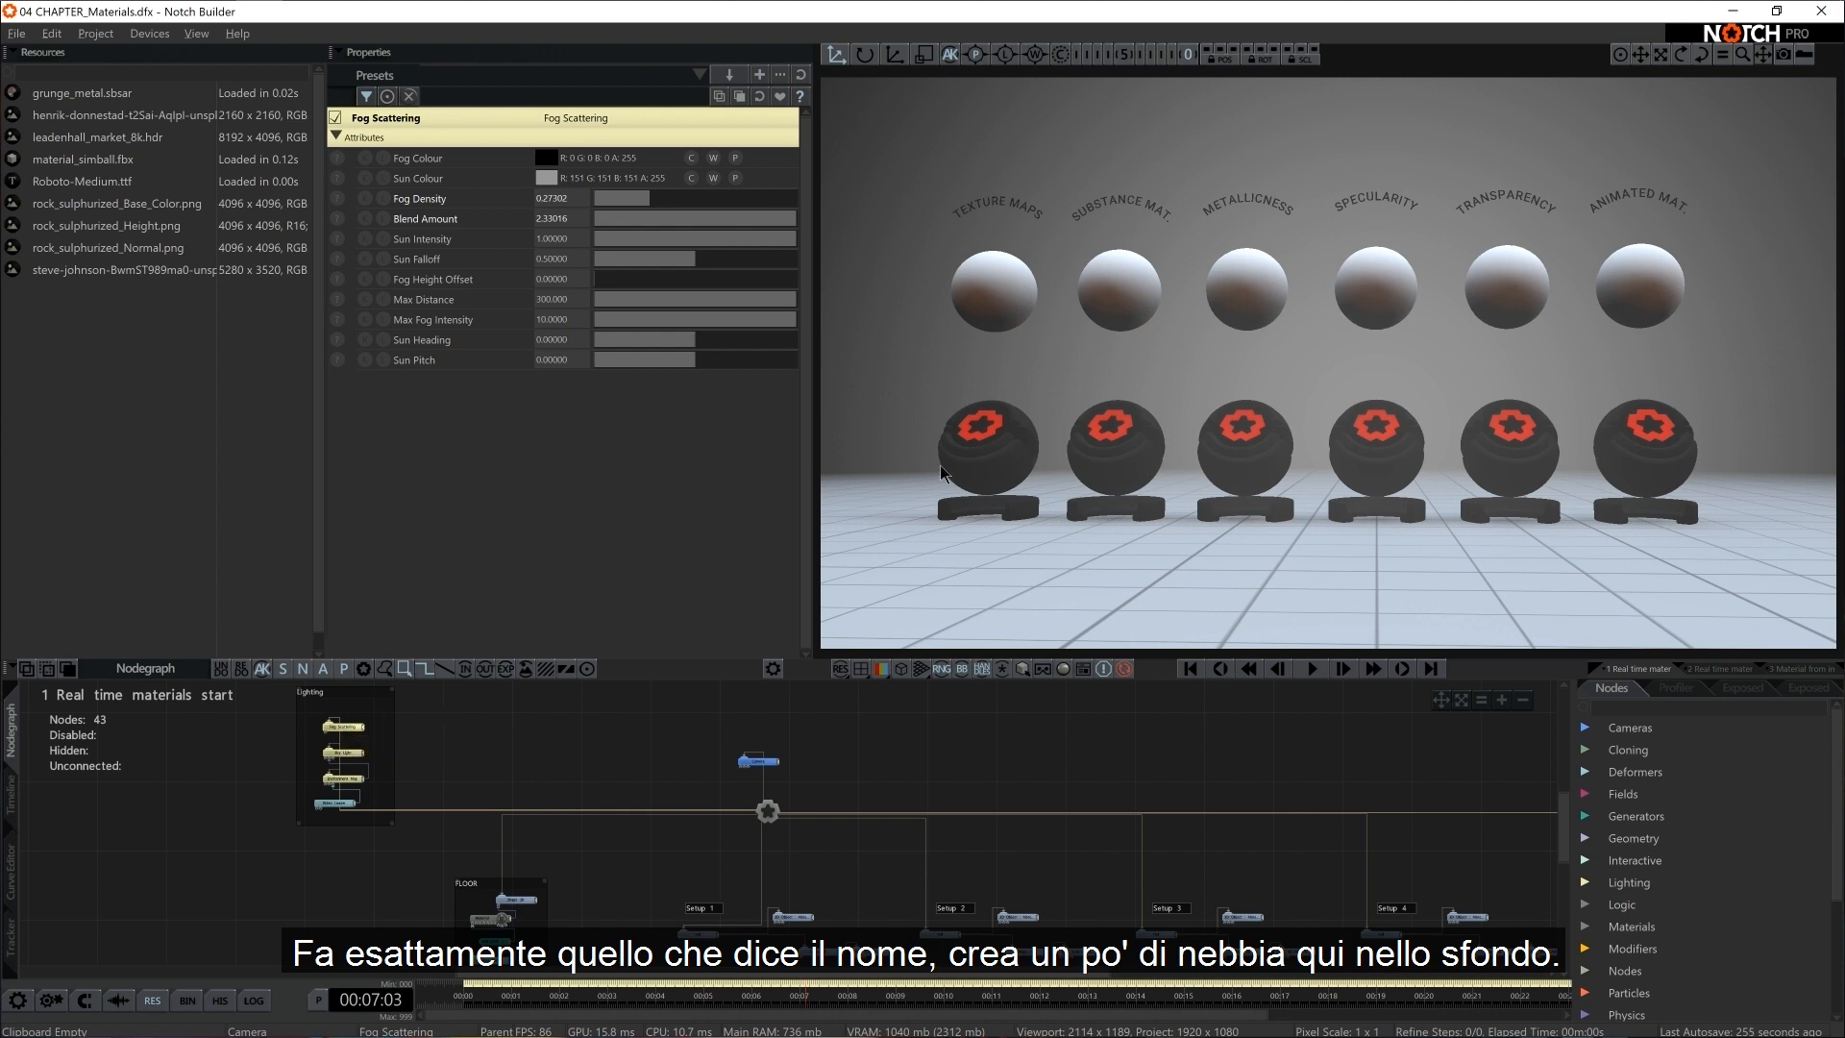
middle_drag(600, 889, 569, 817)
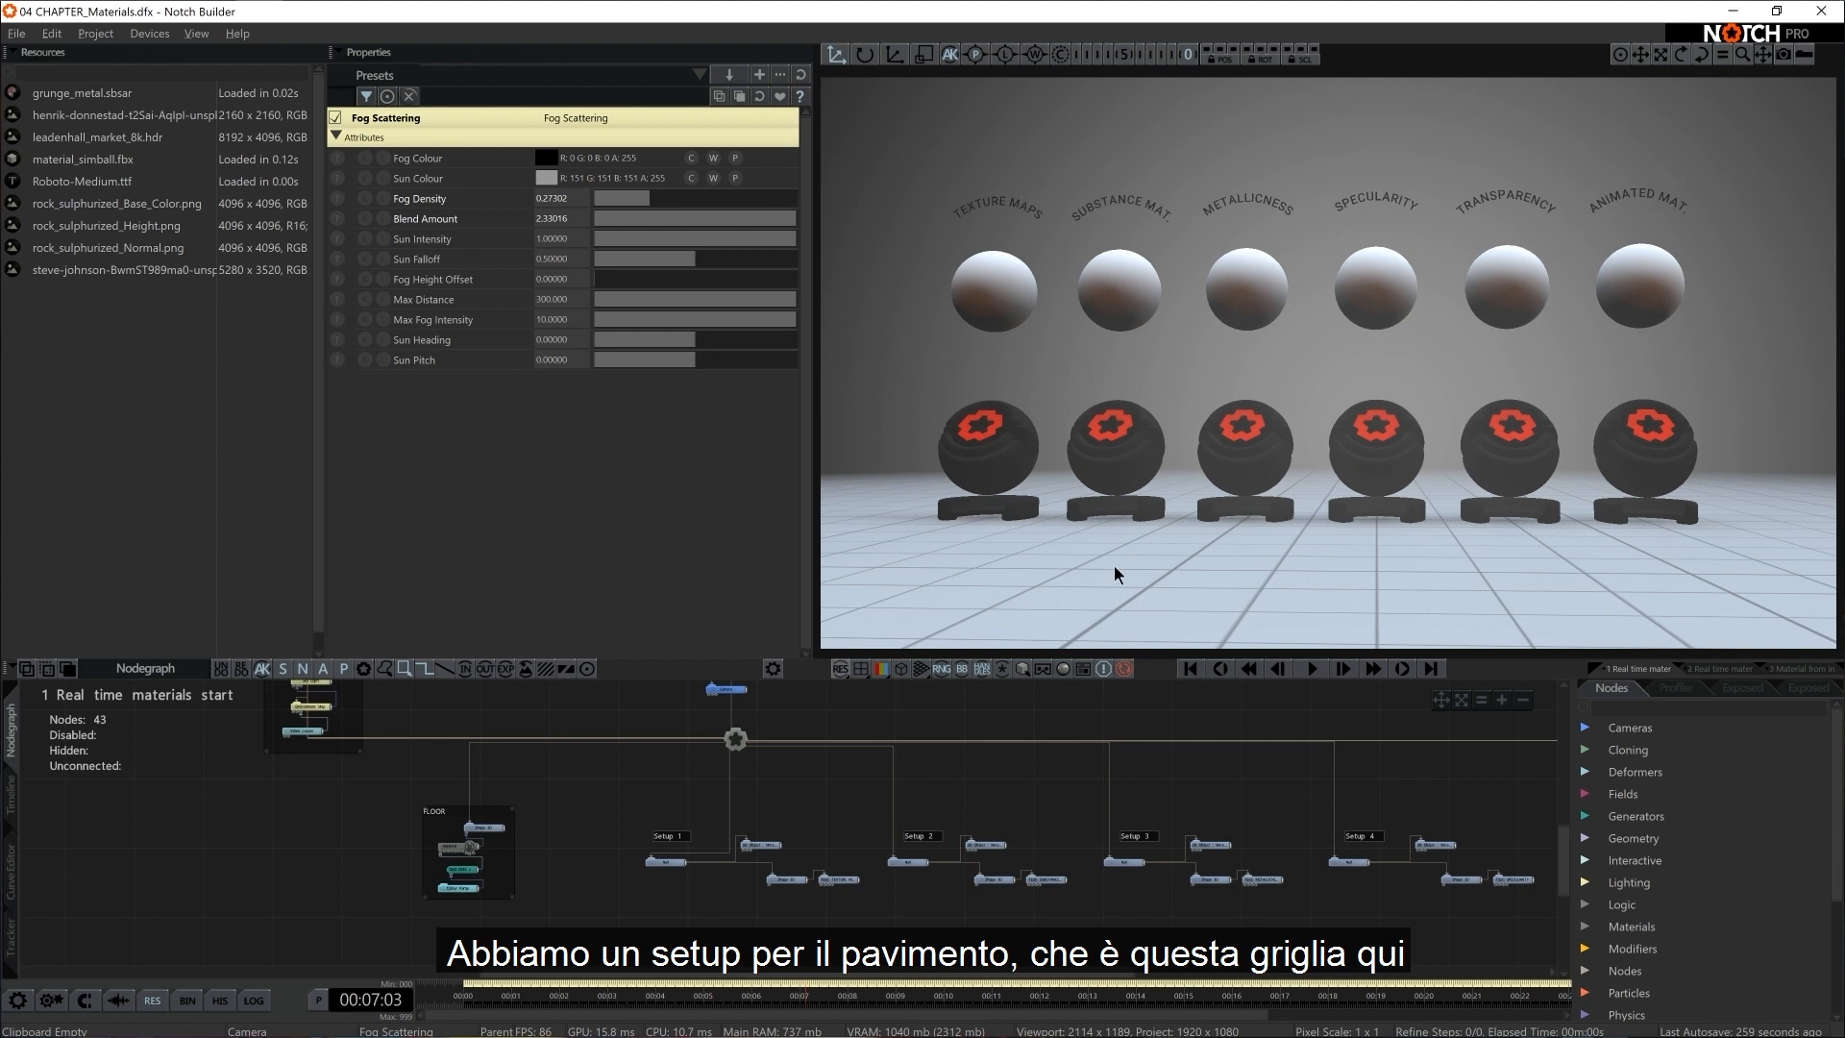
middle_drag(1133, 821, 846, 784)
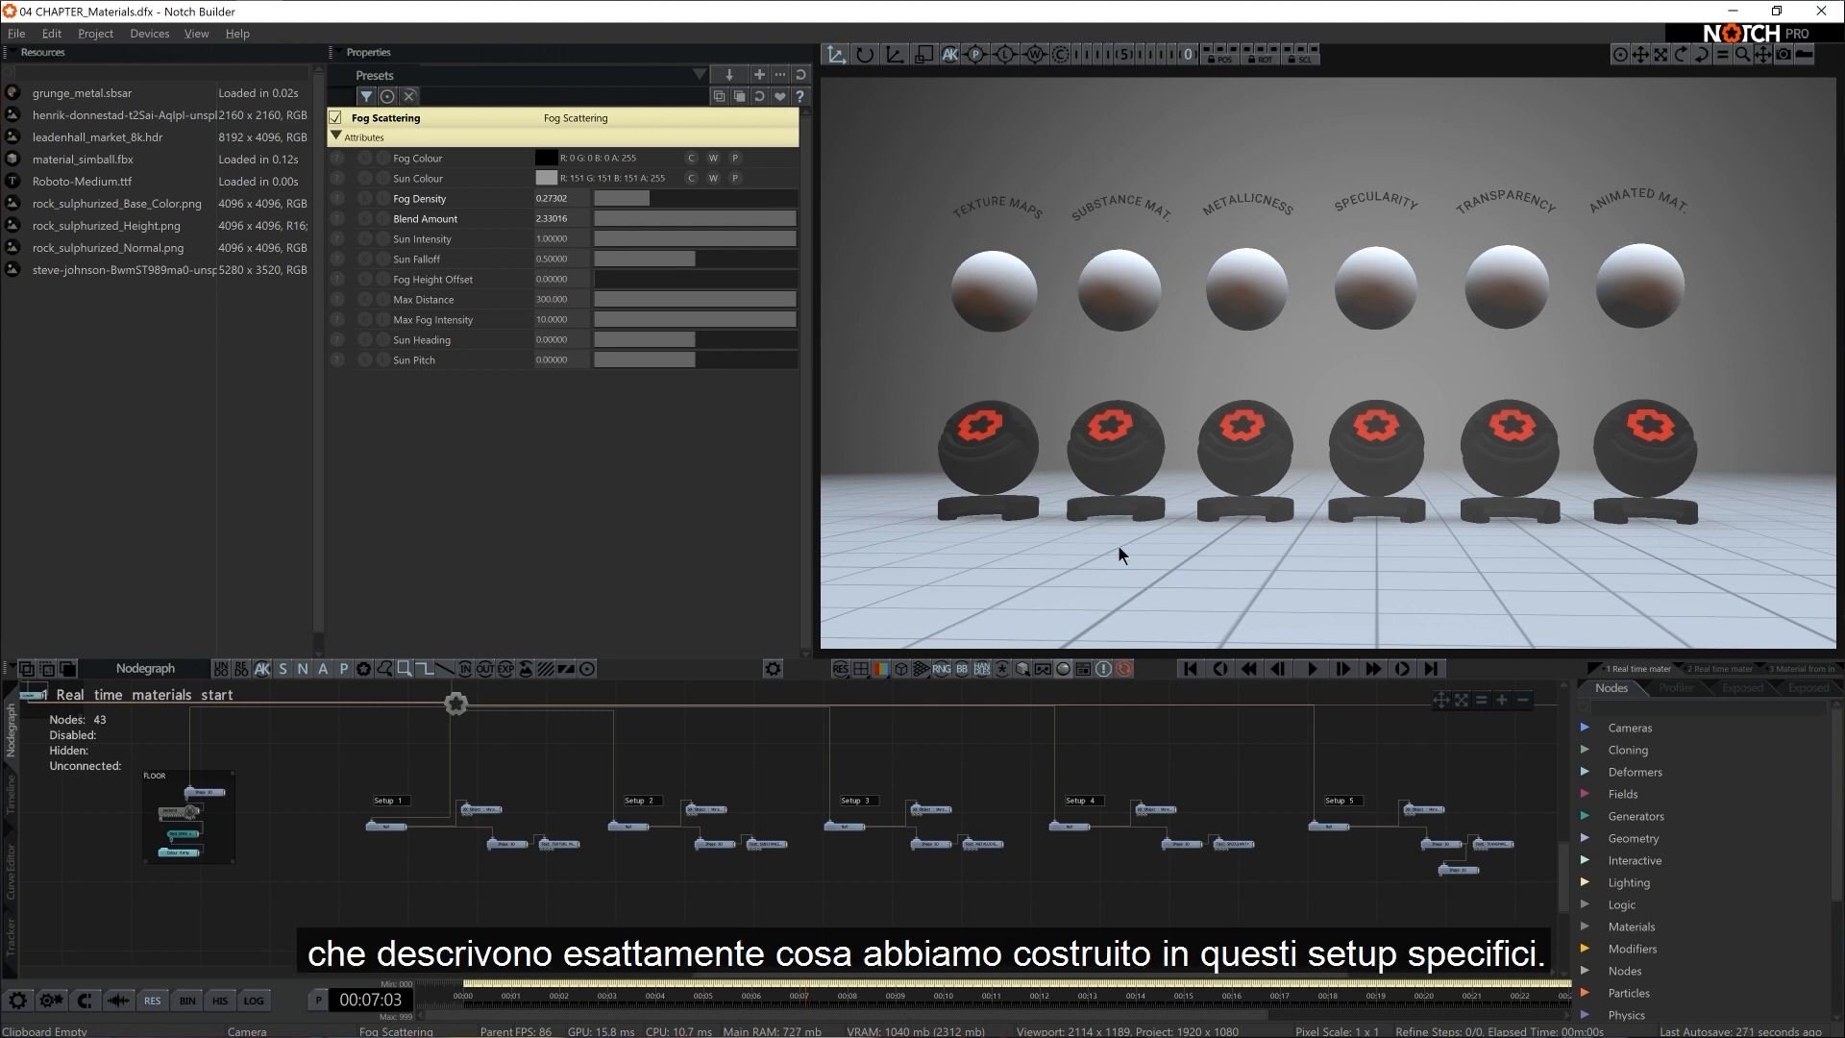
Inspect Setup 1's Shape 3D material attributes and the properties of its 3D Object node
scroll(519, 880, up, 4)
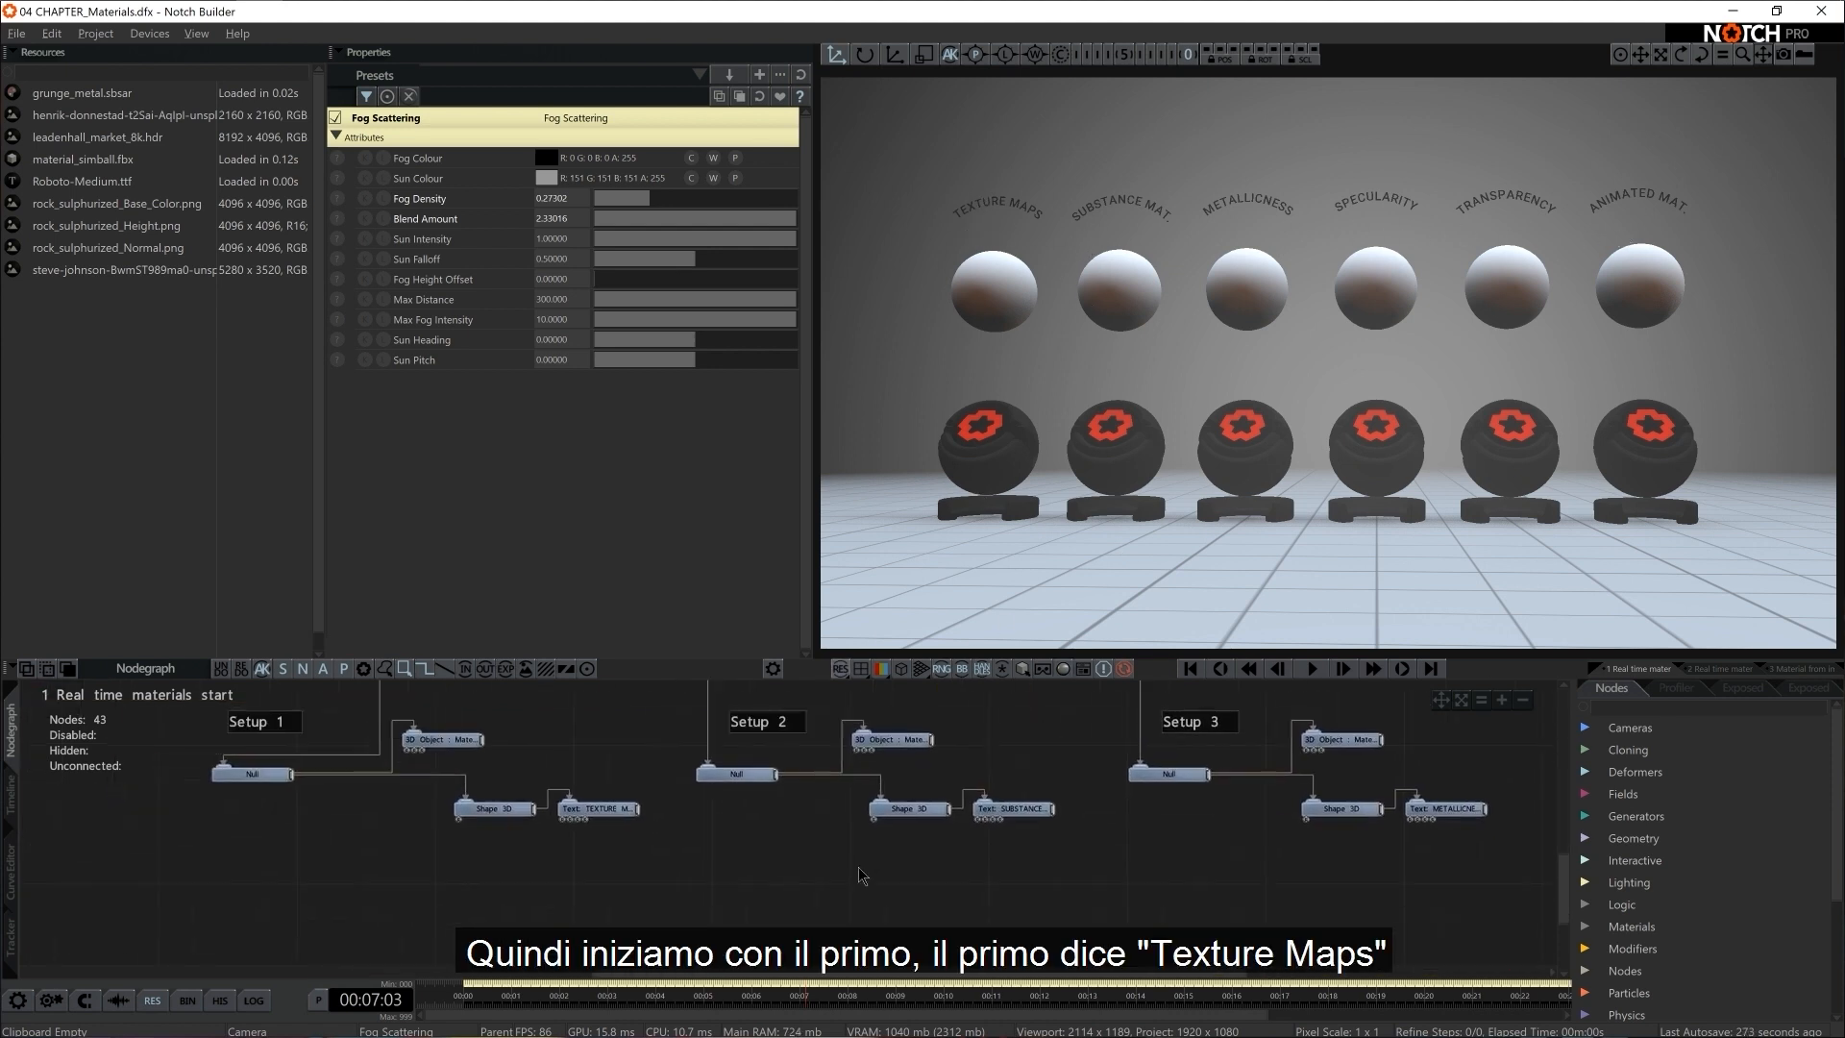
middle_drag(858, 868, 1114, 874)
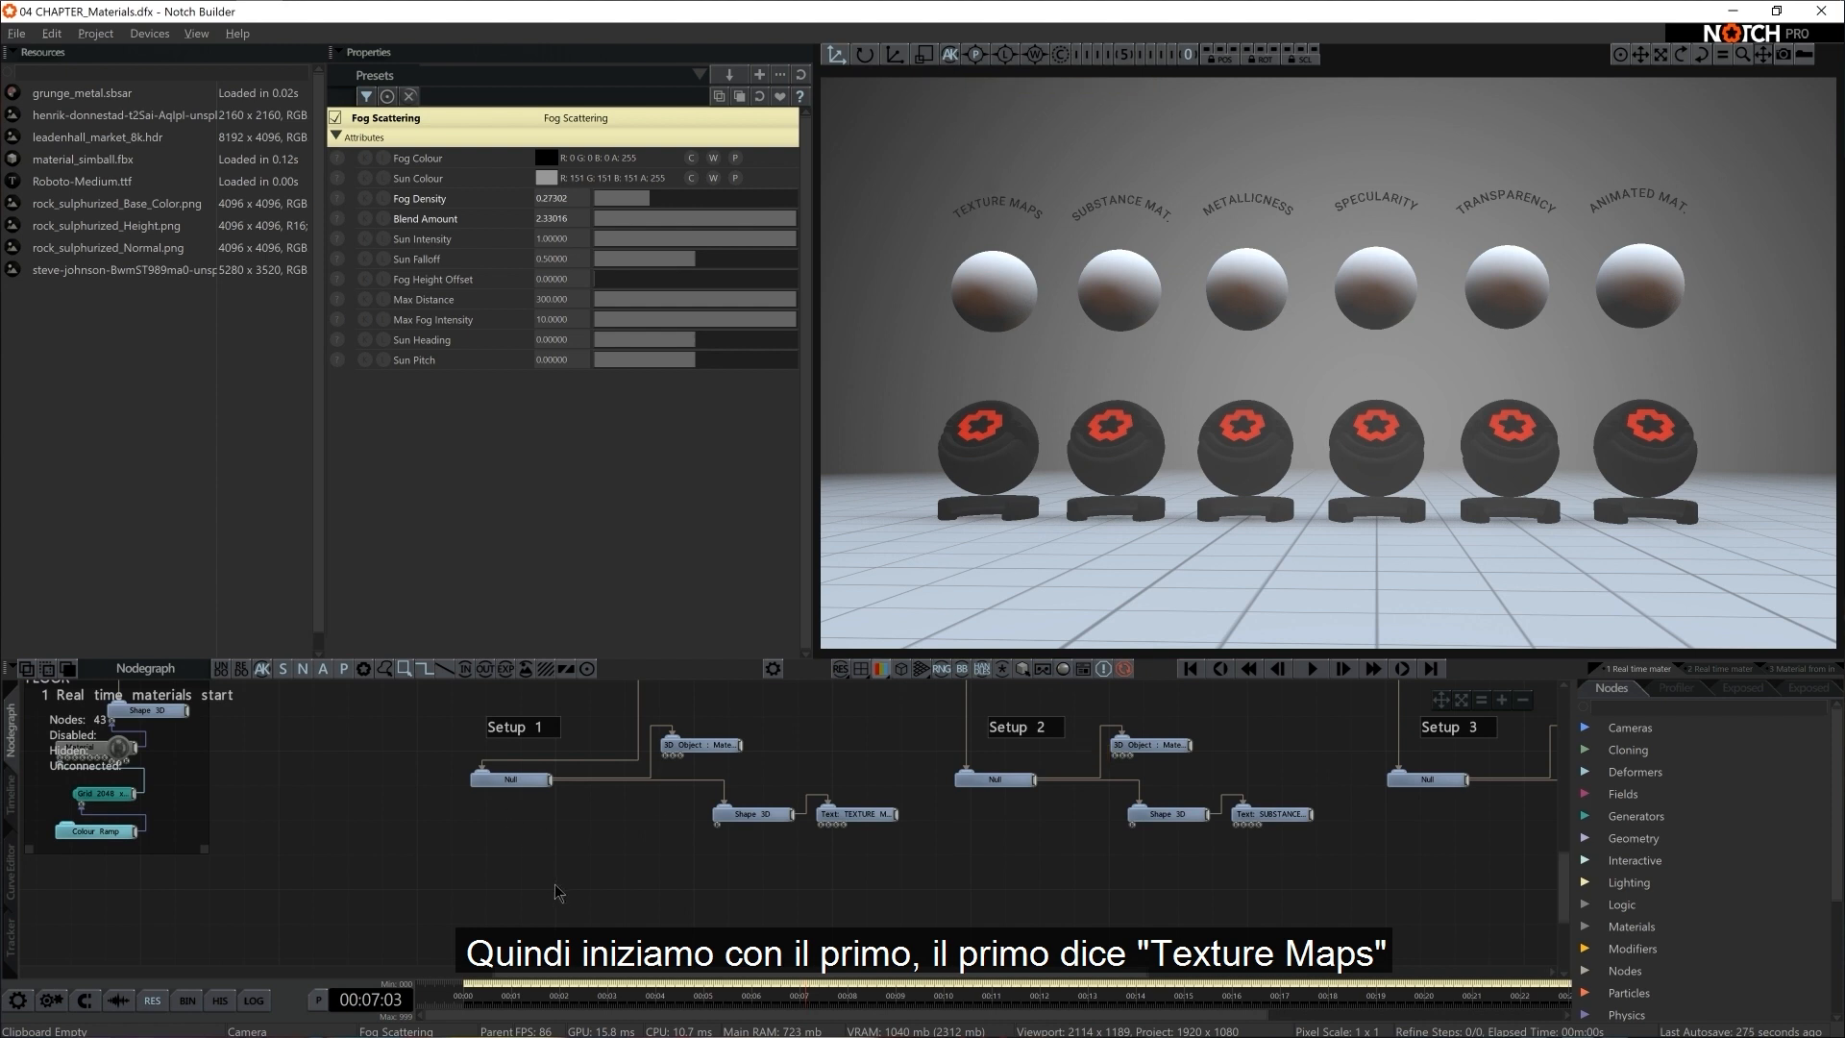
middle_drag(555, 891, 665, 886)
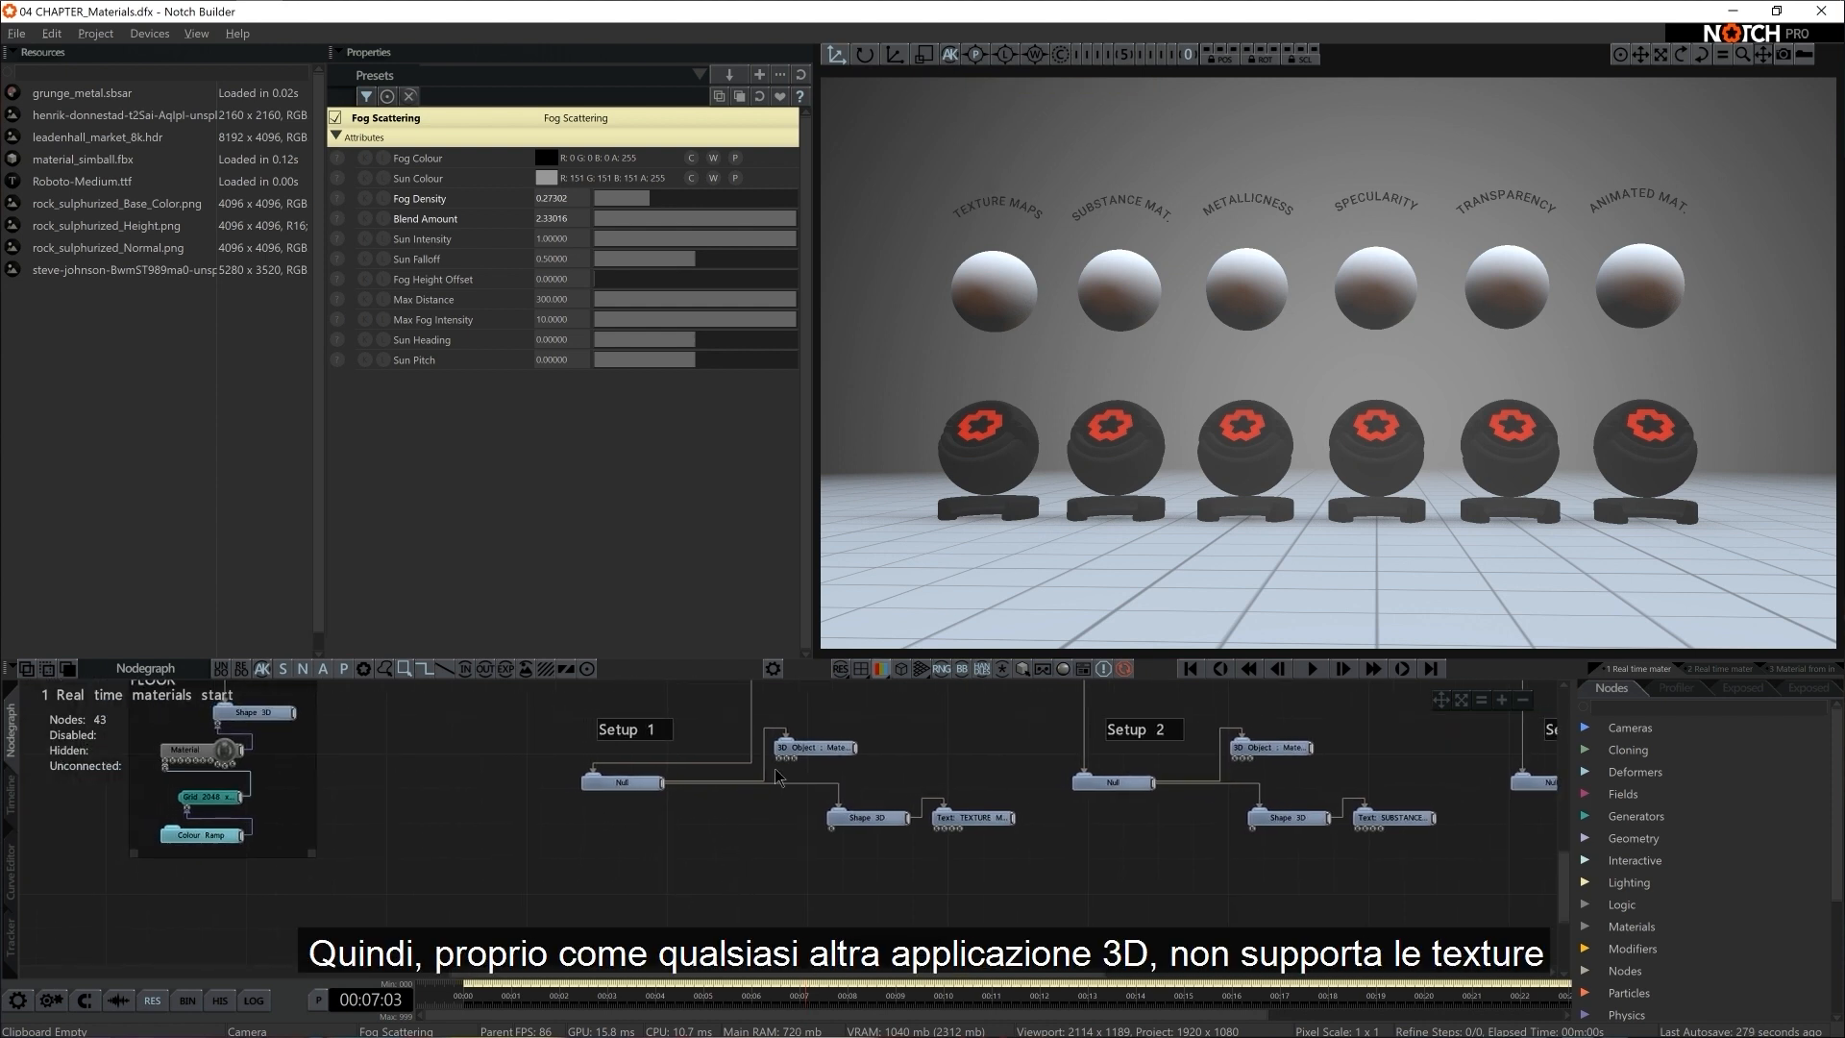
click(865, 817)
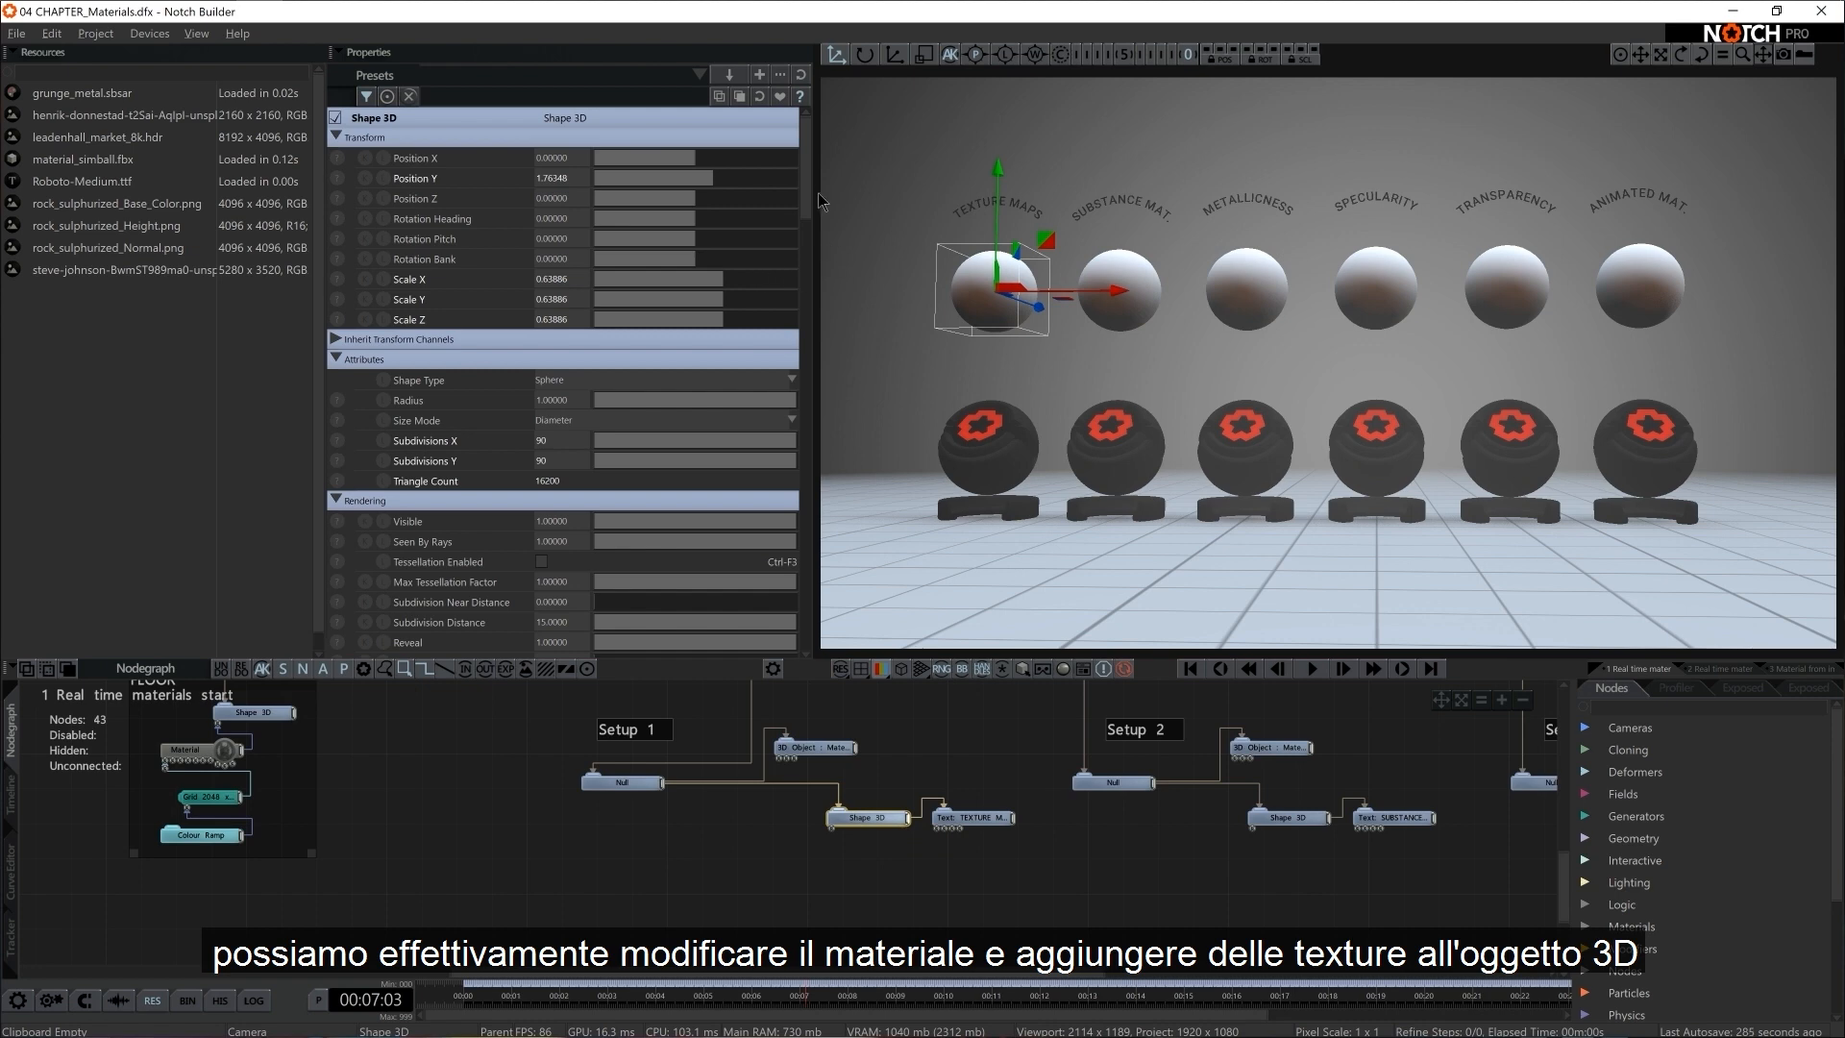
drag(805, 199, 847, 276)
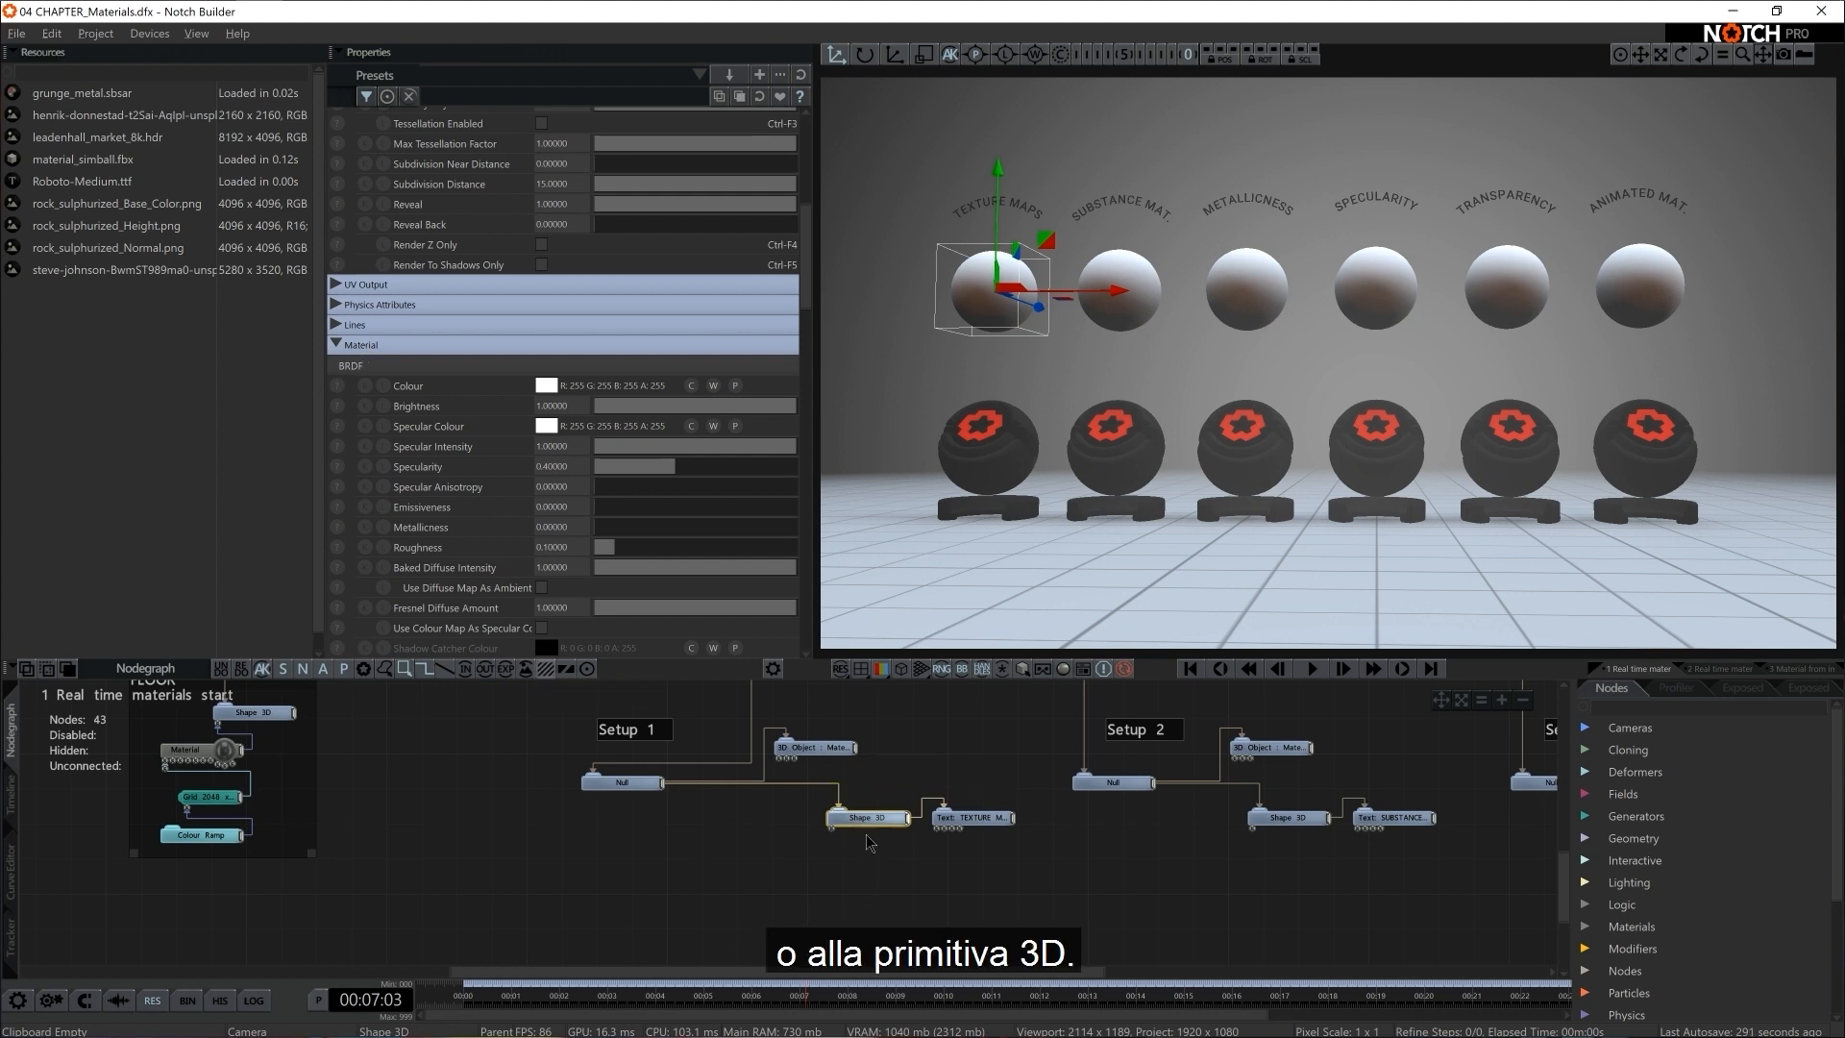
click(824, 746)
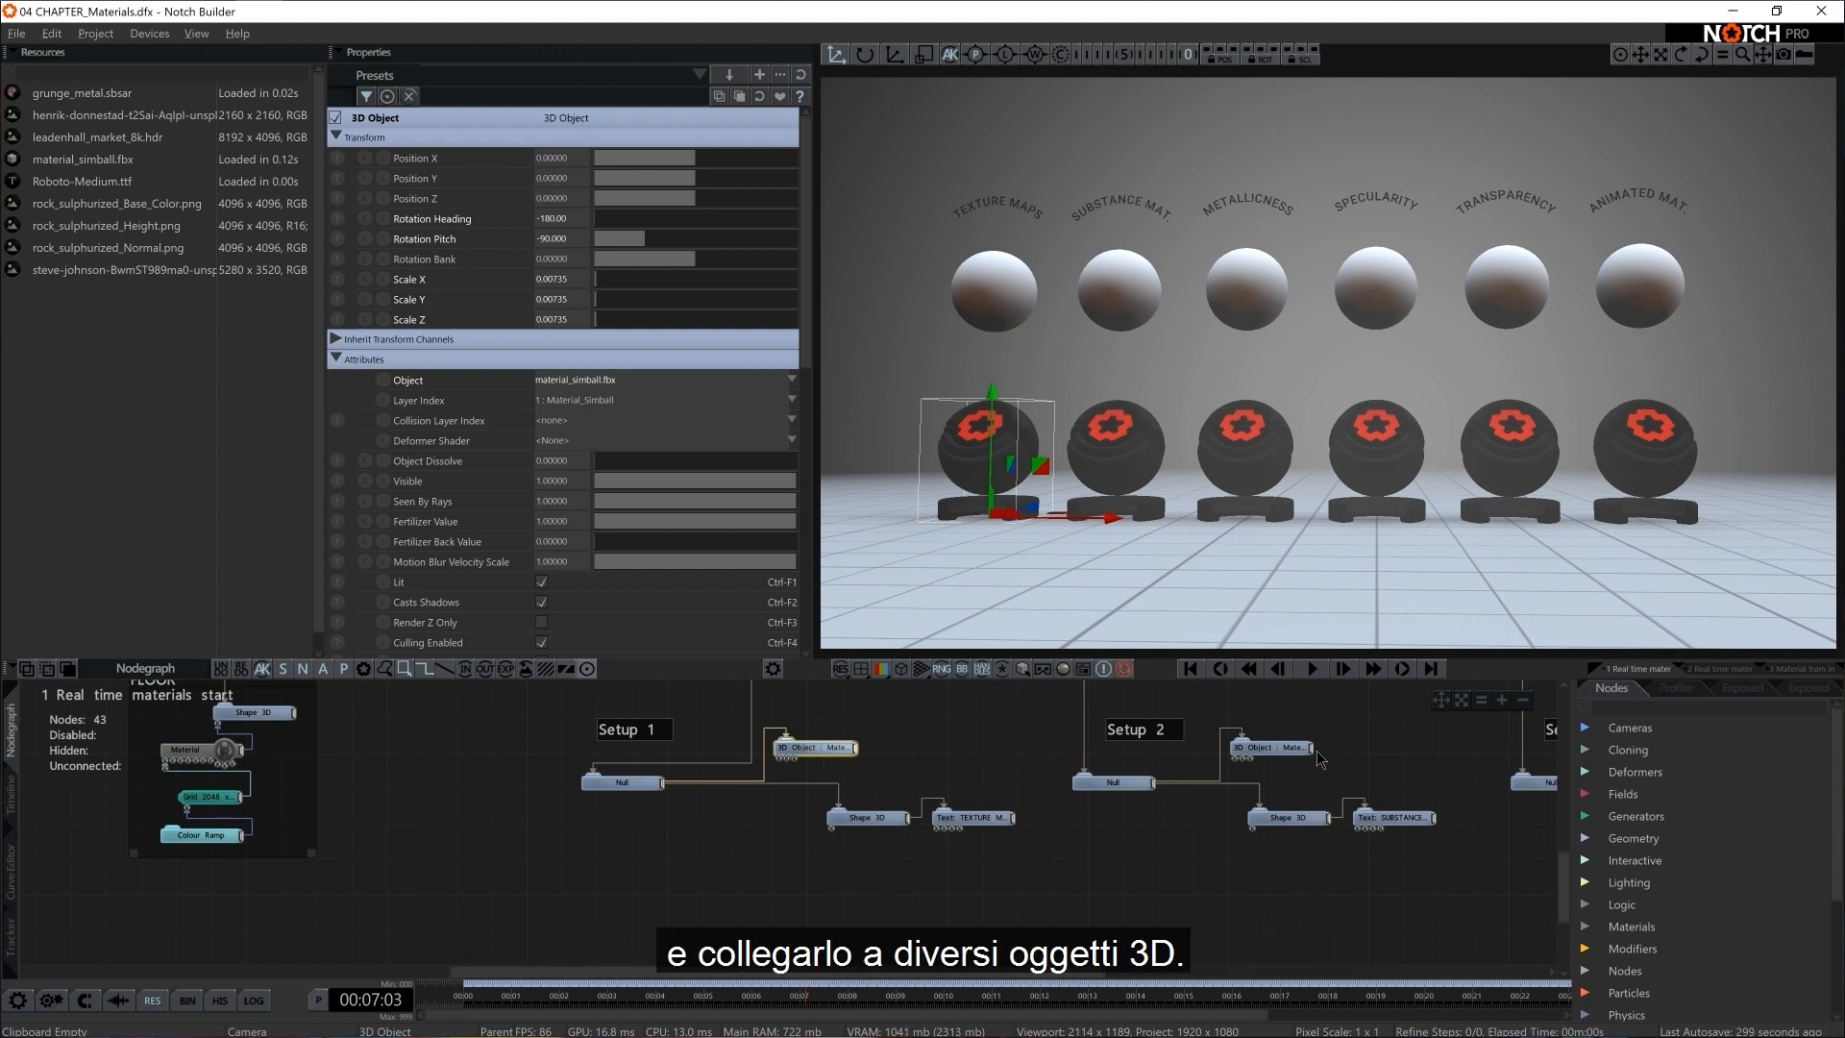
Add a Material node below Setup 1 and connect it to the Material inputs of both the Shape 3D and the 3D Object
click(1591, 703)
text(mater)
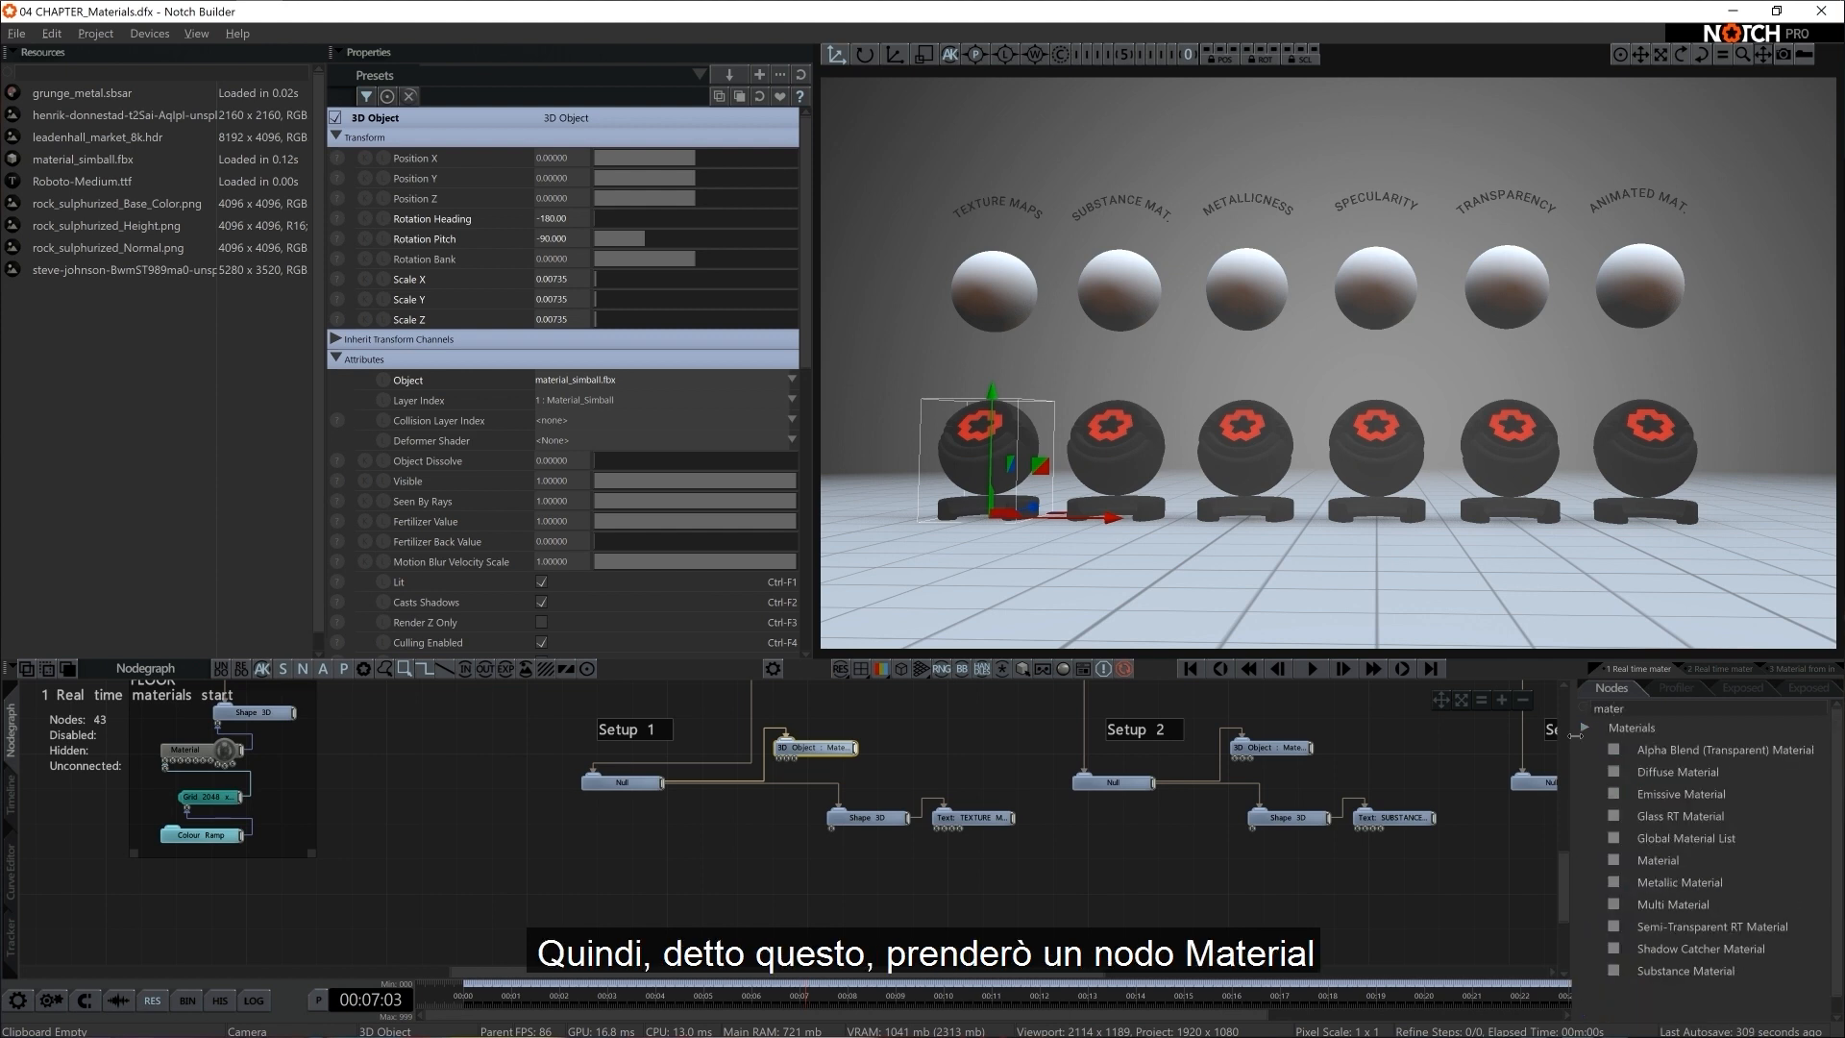
drag(1669, 862, 817, 869)
drag(704, 866, 707, 870)
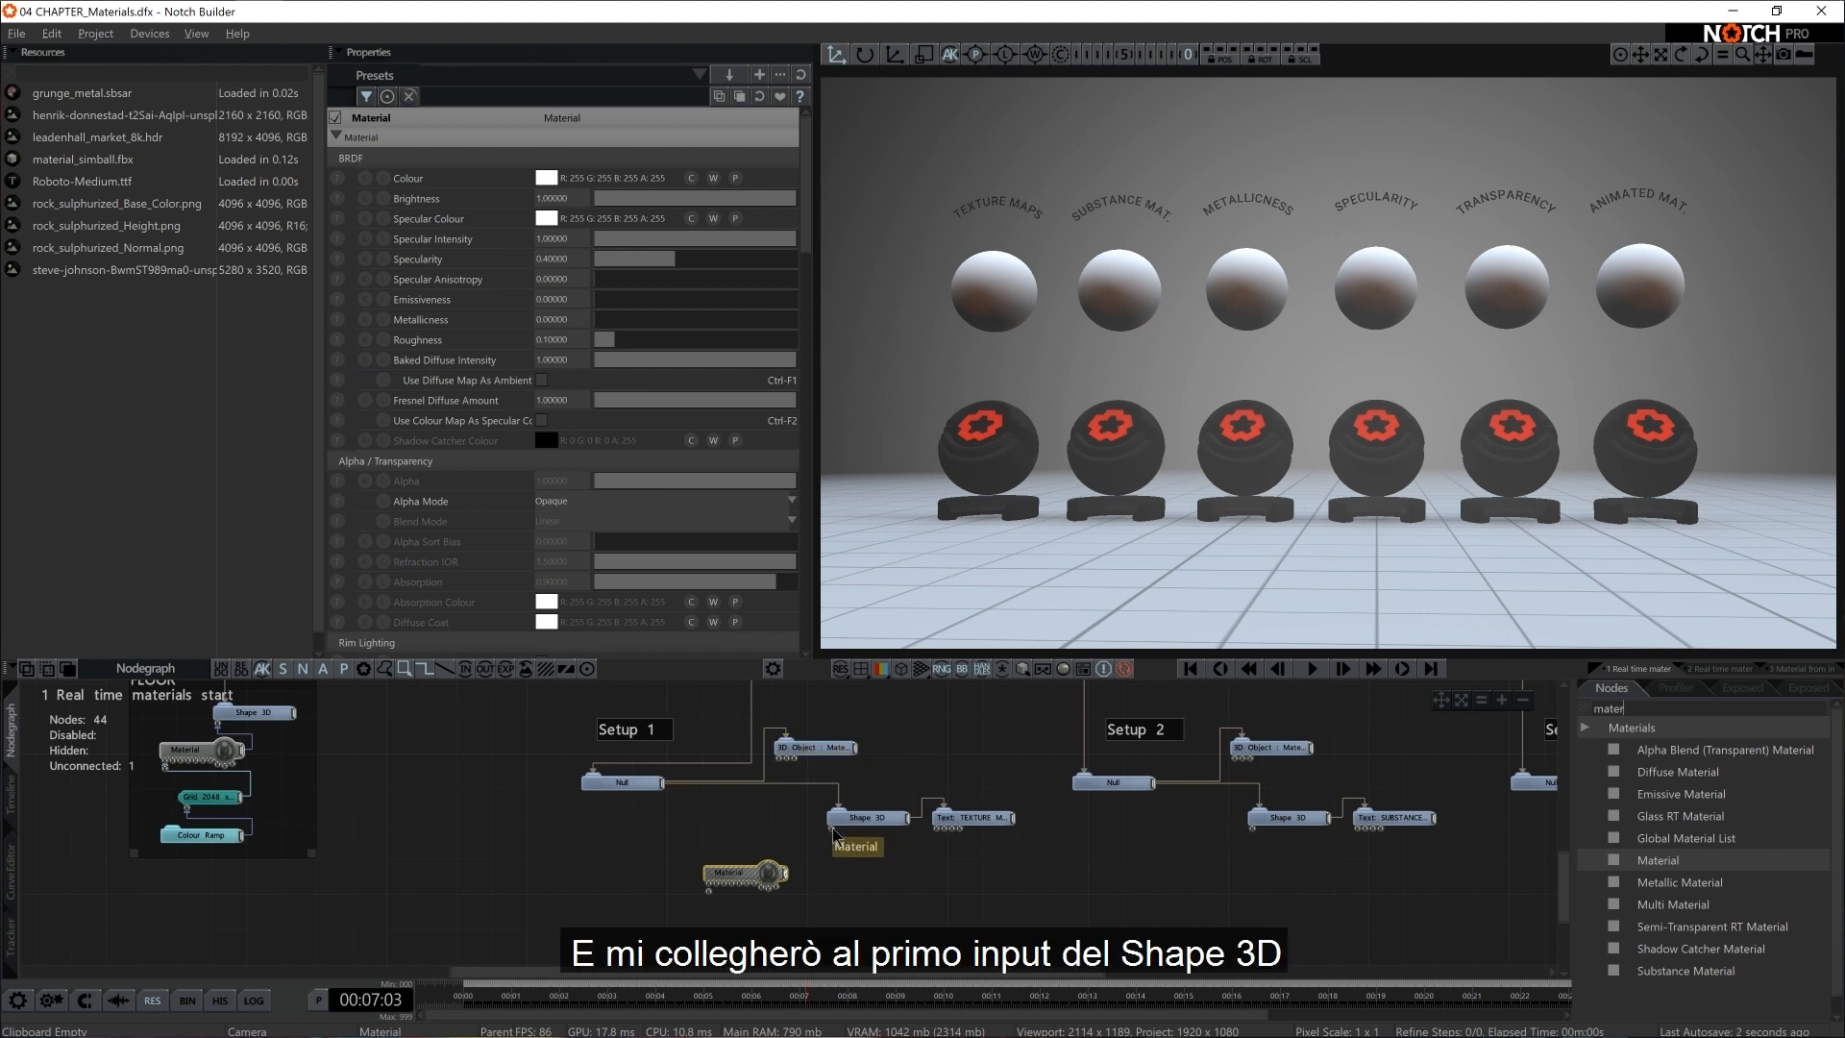
drag(832, 829, 796, 858)
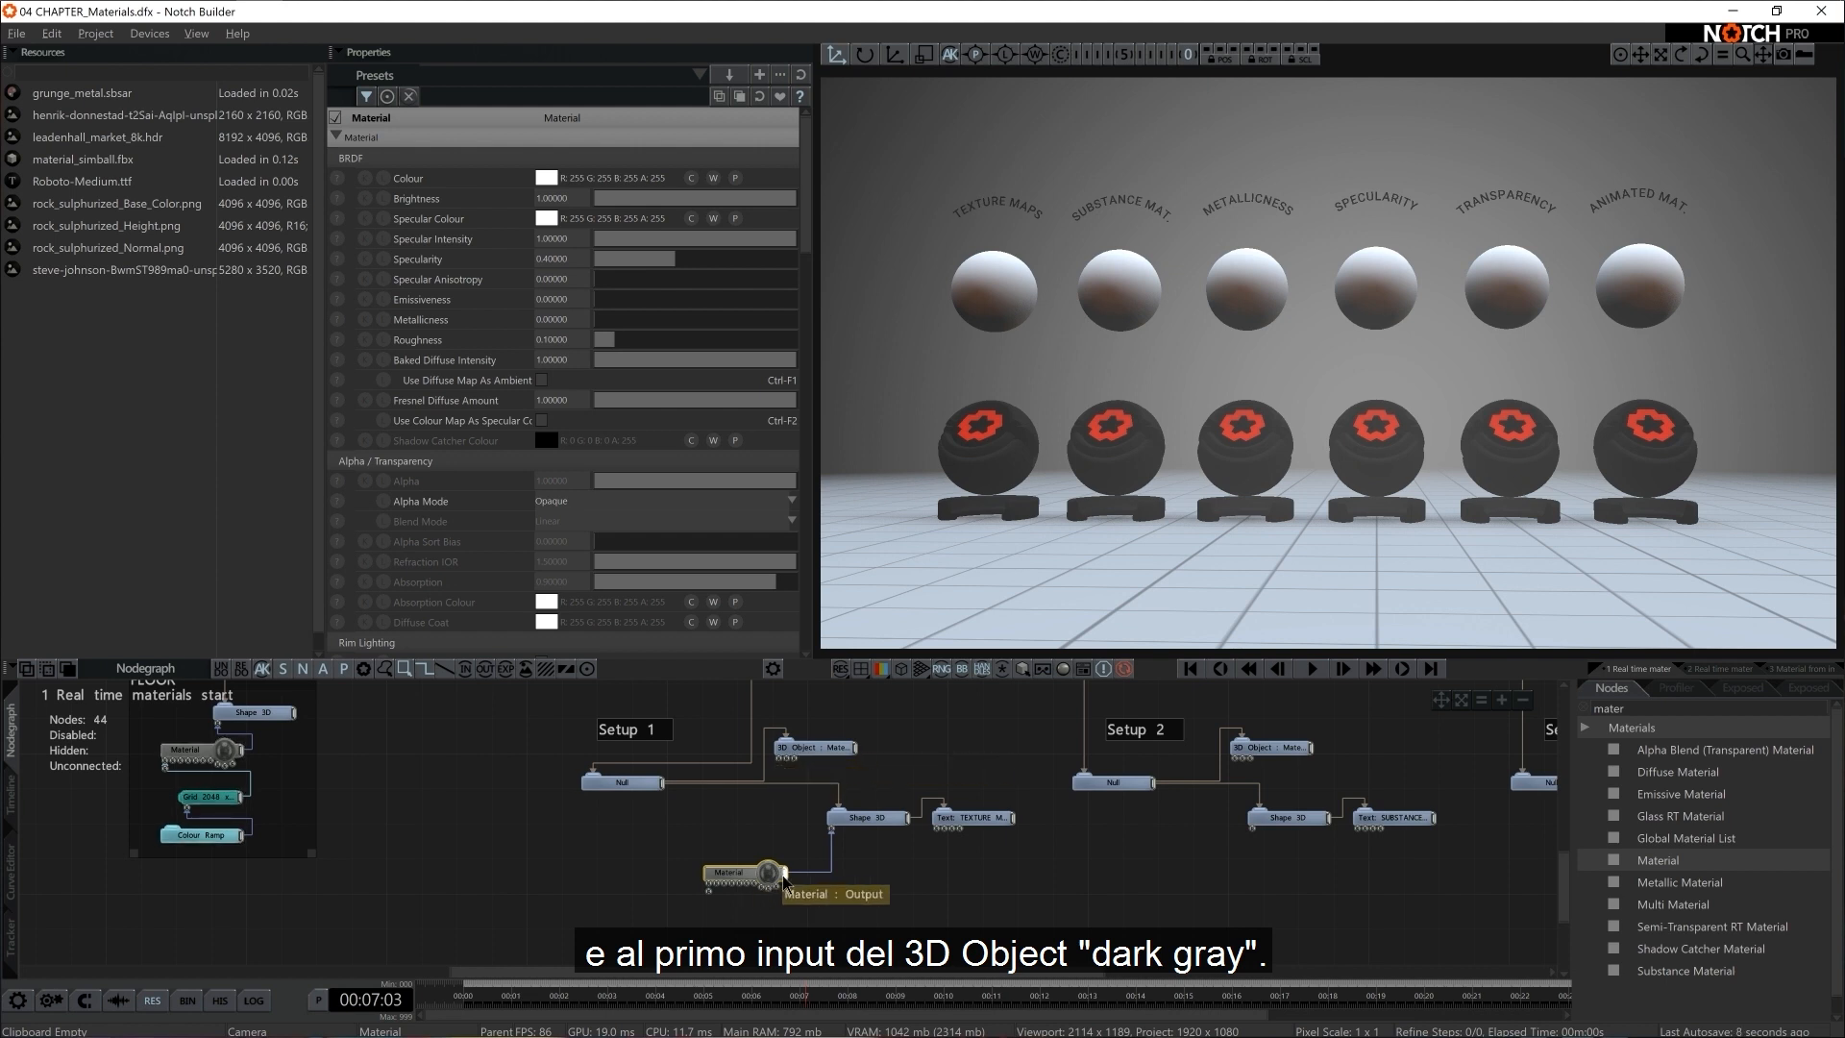
drag(786, 873, 780, 773)
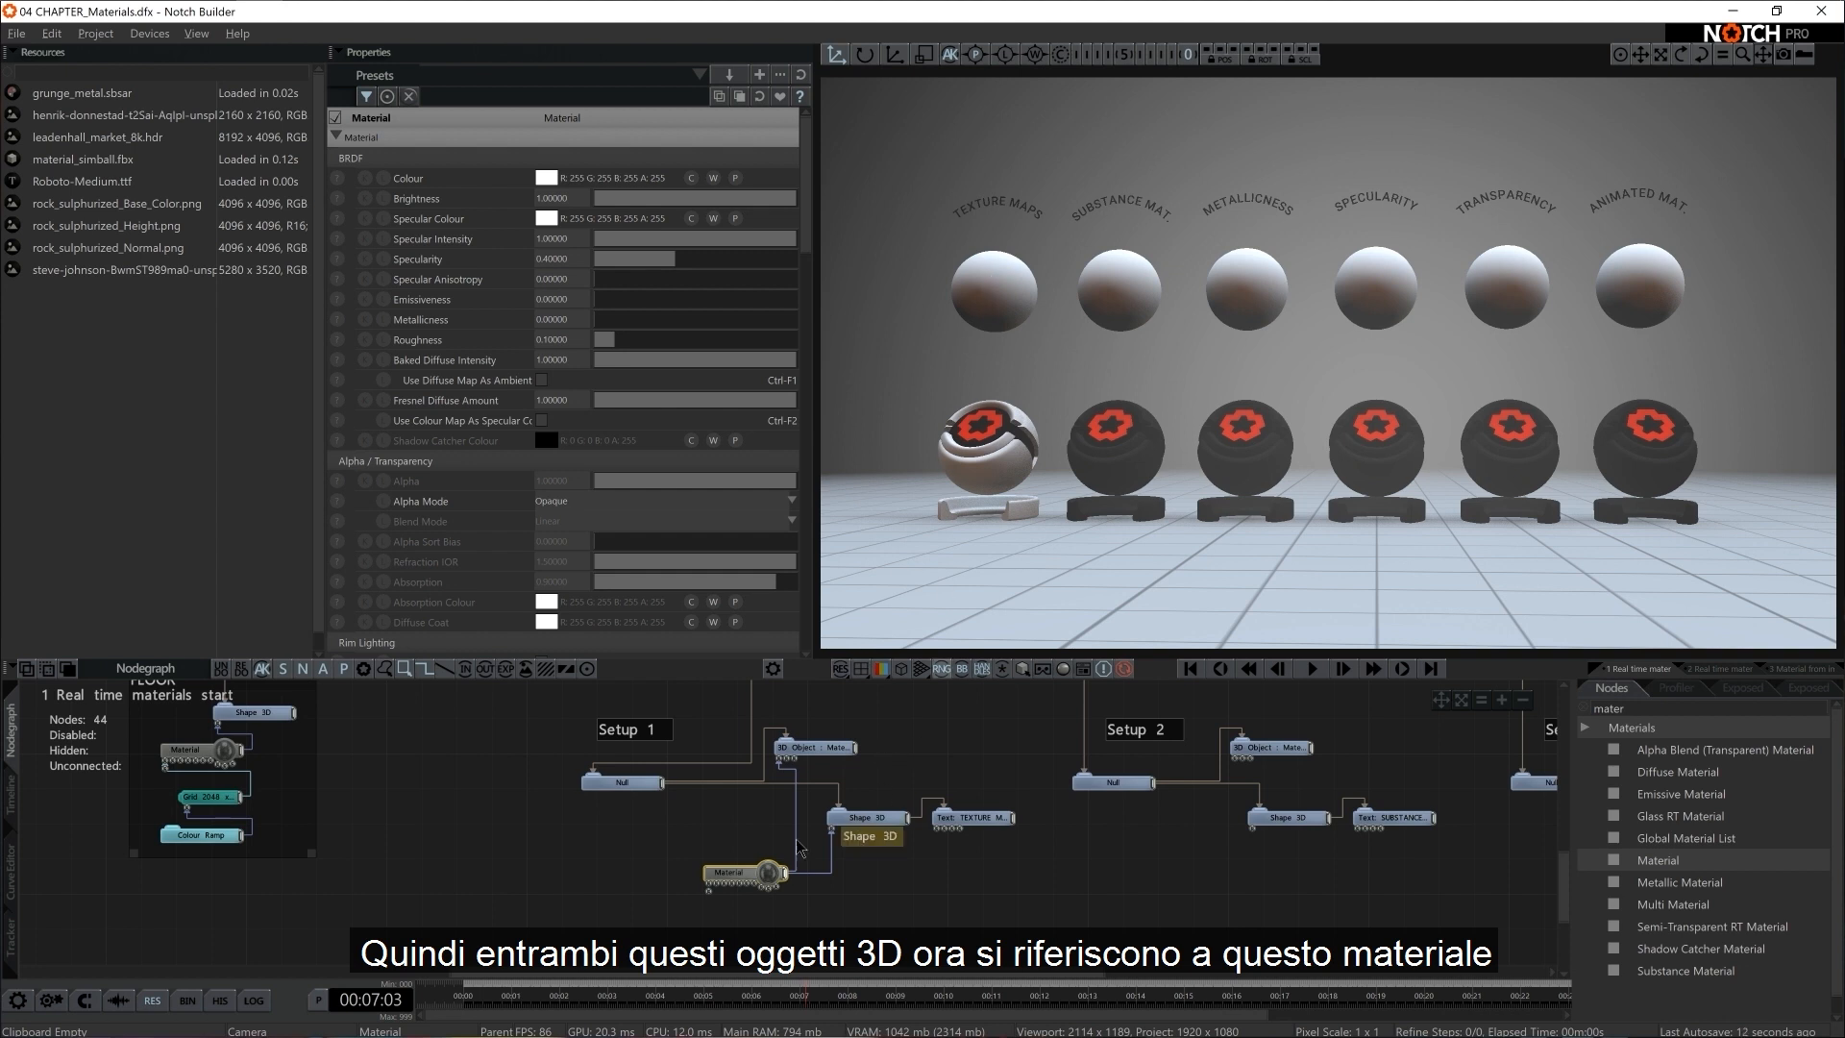
Try out different base colours on the new Material node and return it to white
click(547, 178)
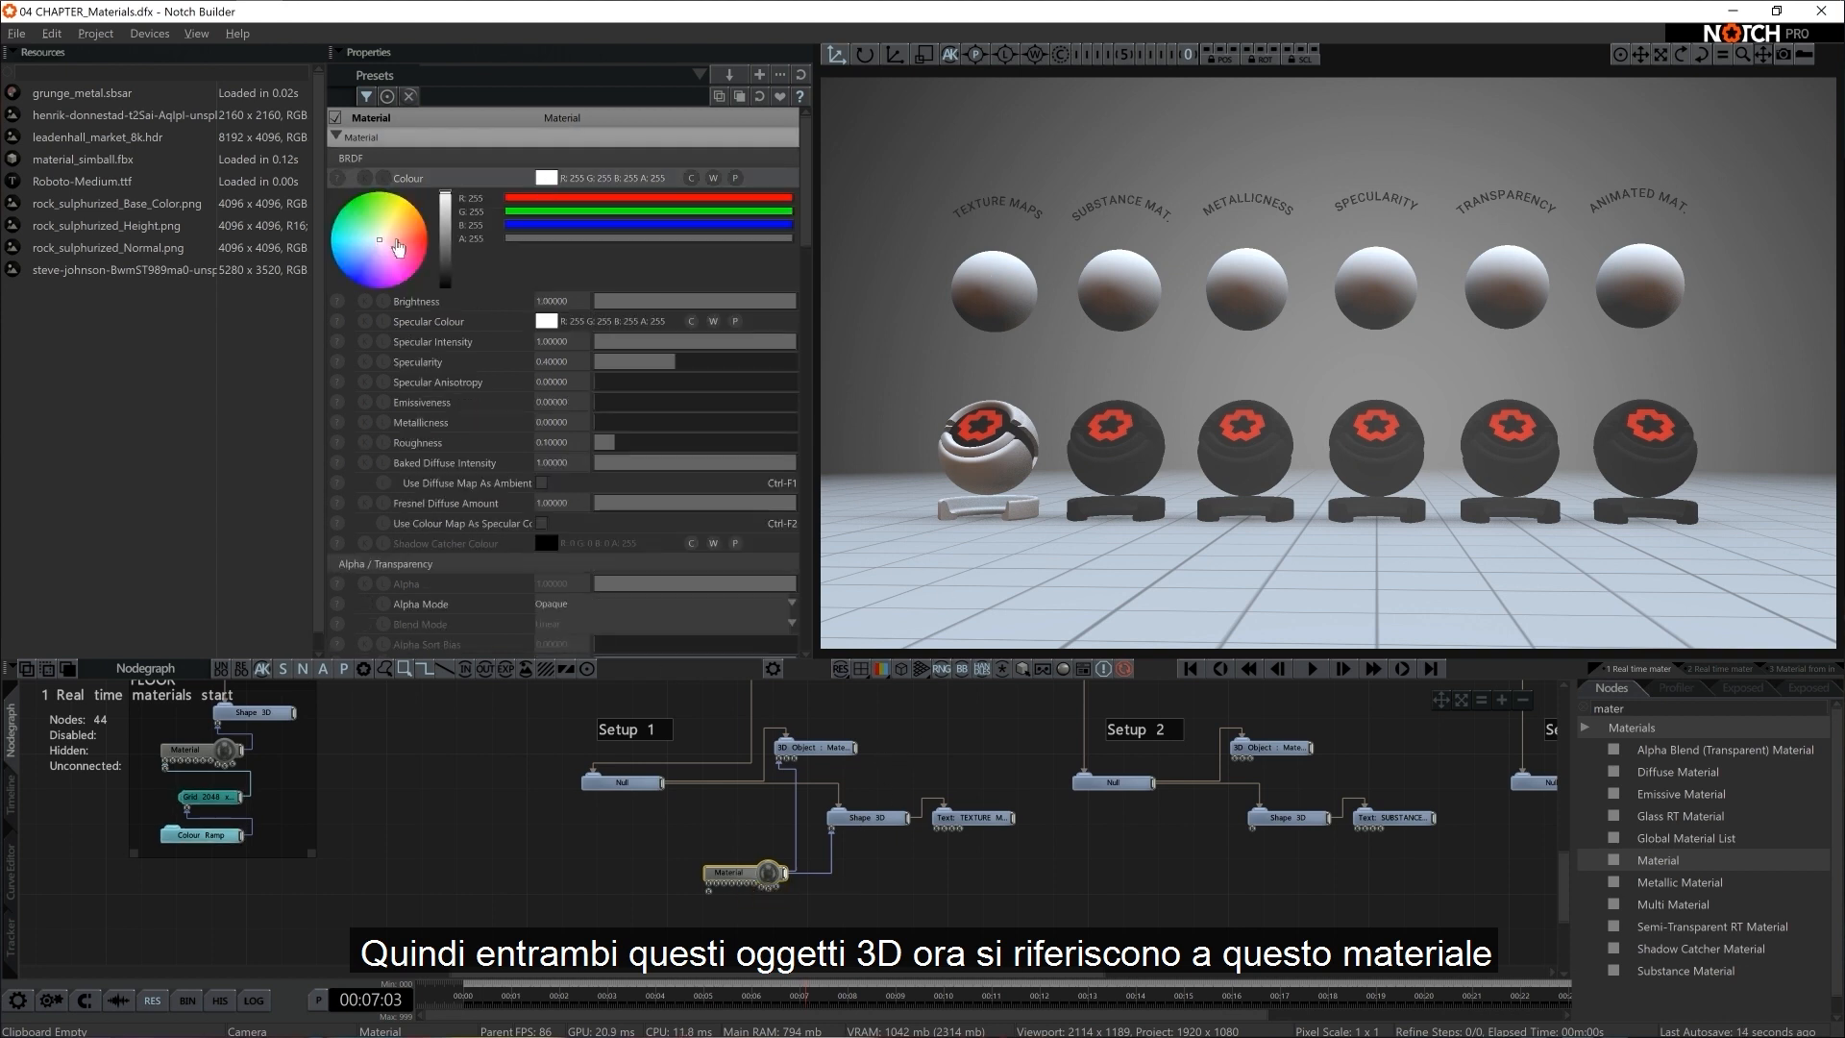
drag(398, 248, 447, 154)
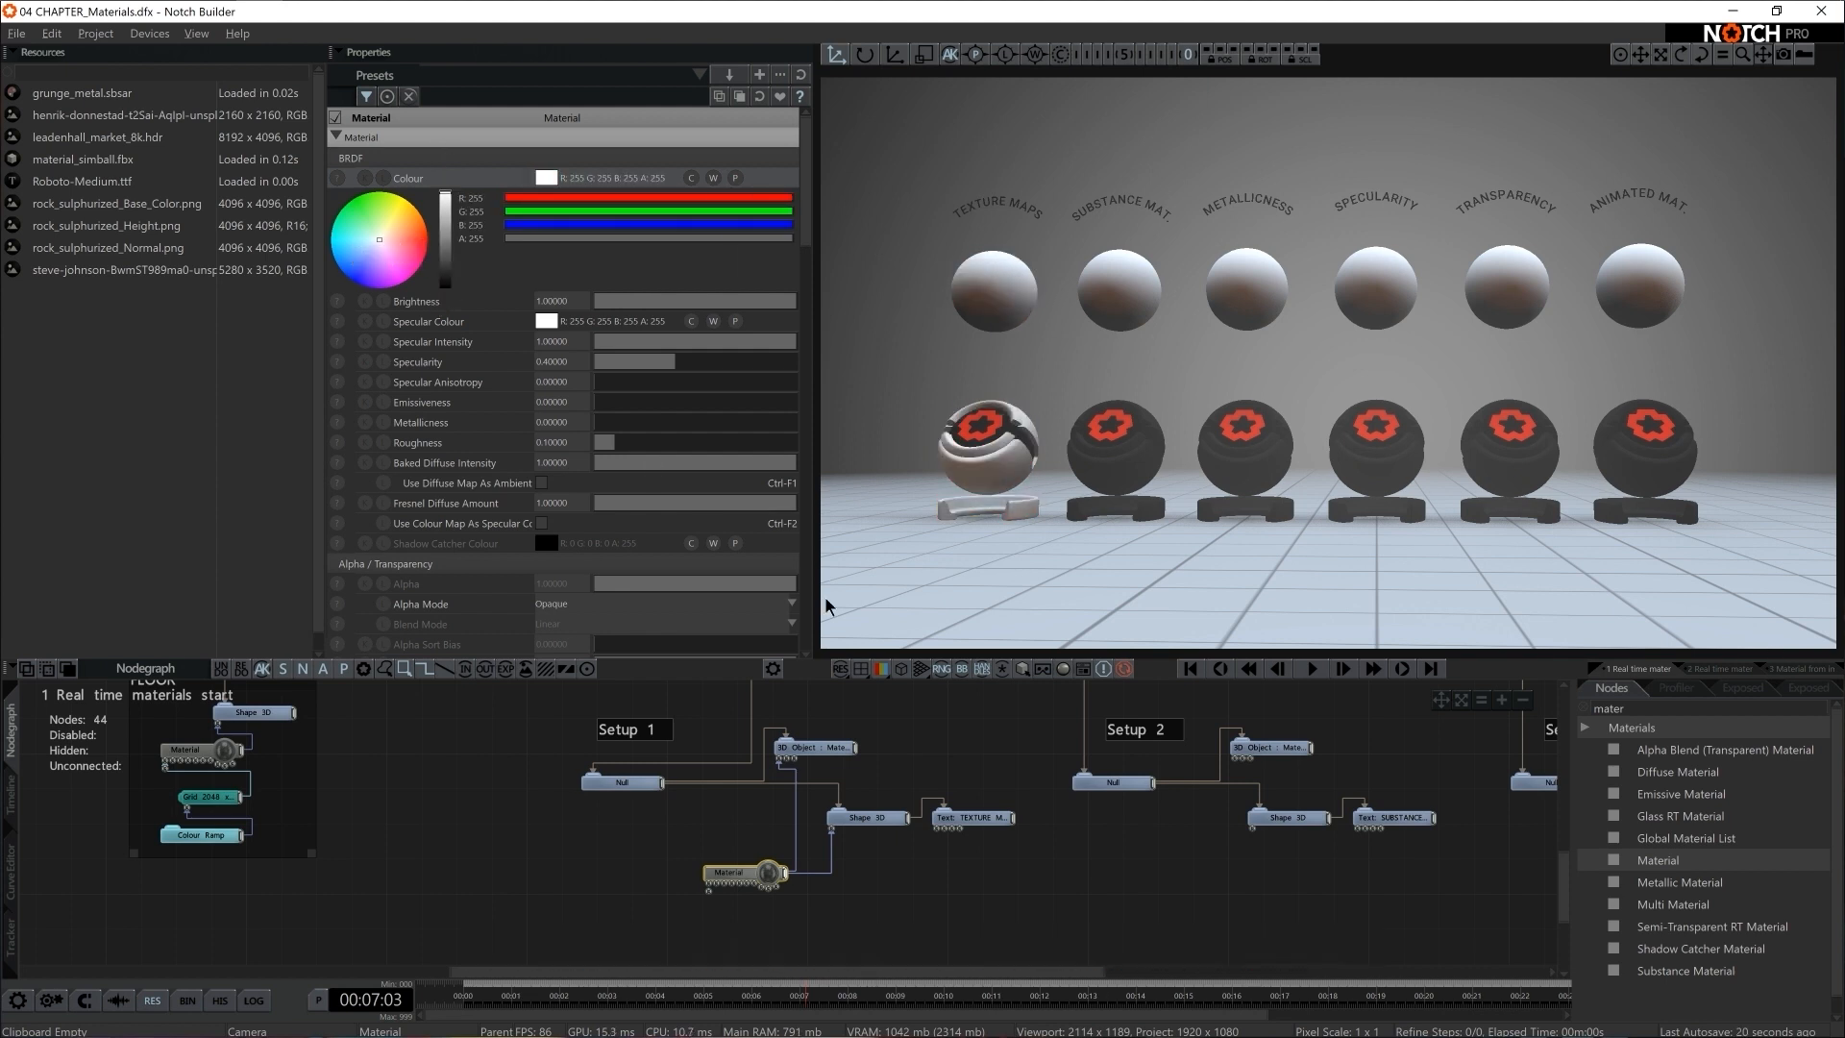
Try rock_sulphurized_Base_Color.png as the Material's Colour Texture property and reset that property to None
drag(805, 209, 805, 496)
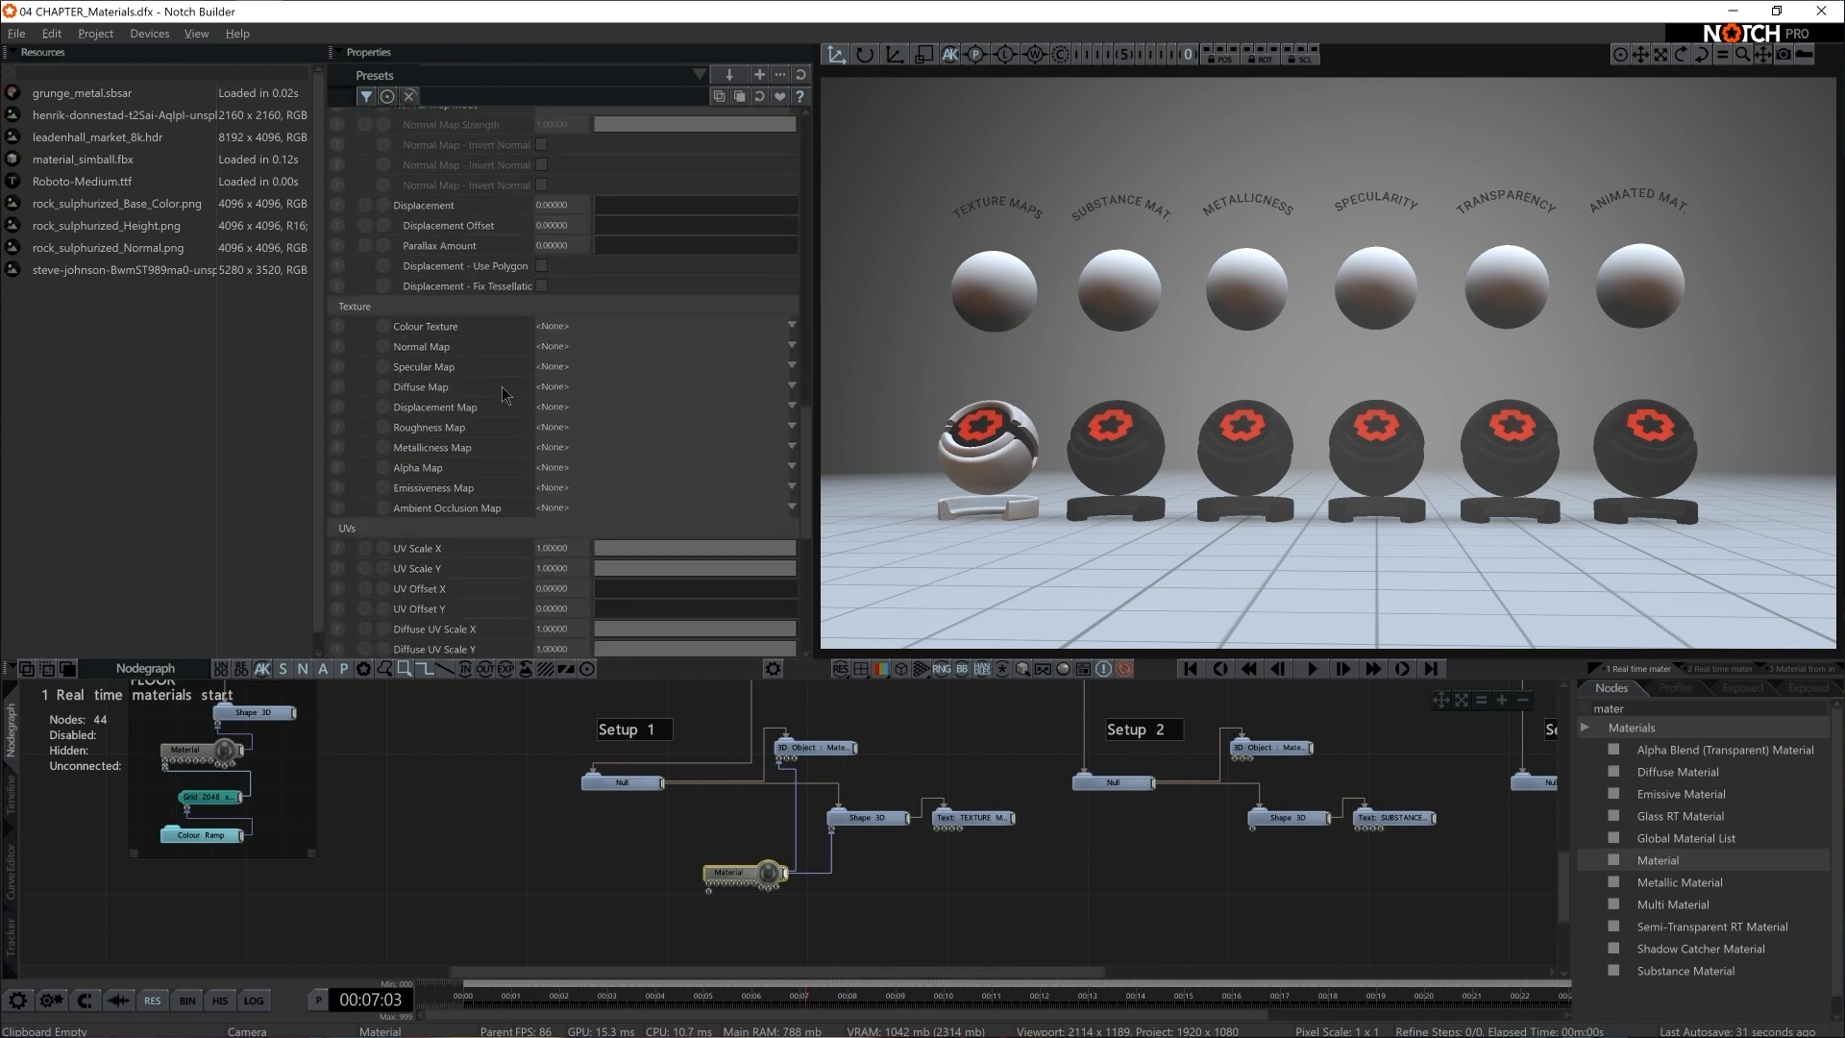
click(573, 330)
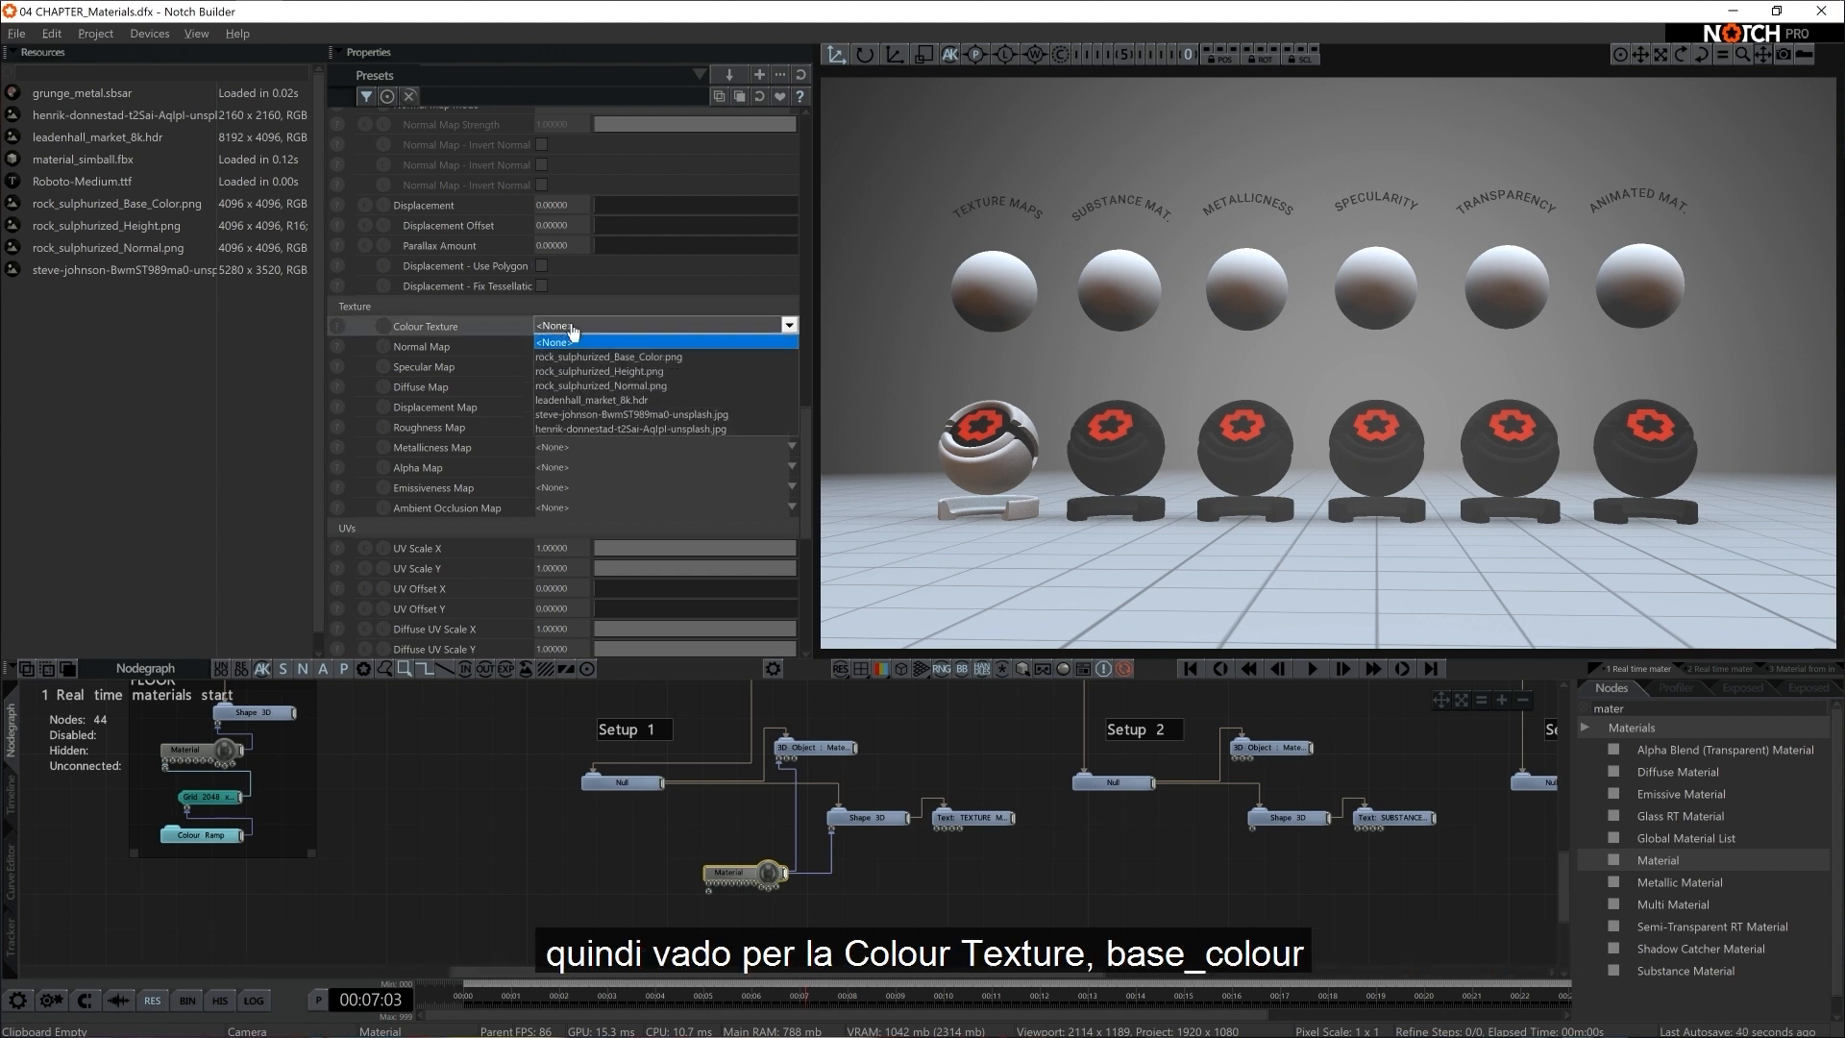
click(606, 357)
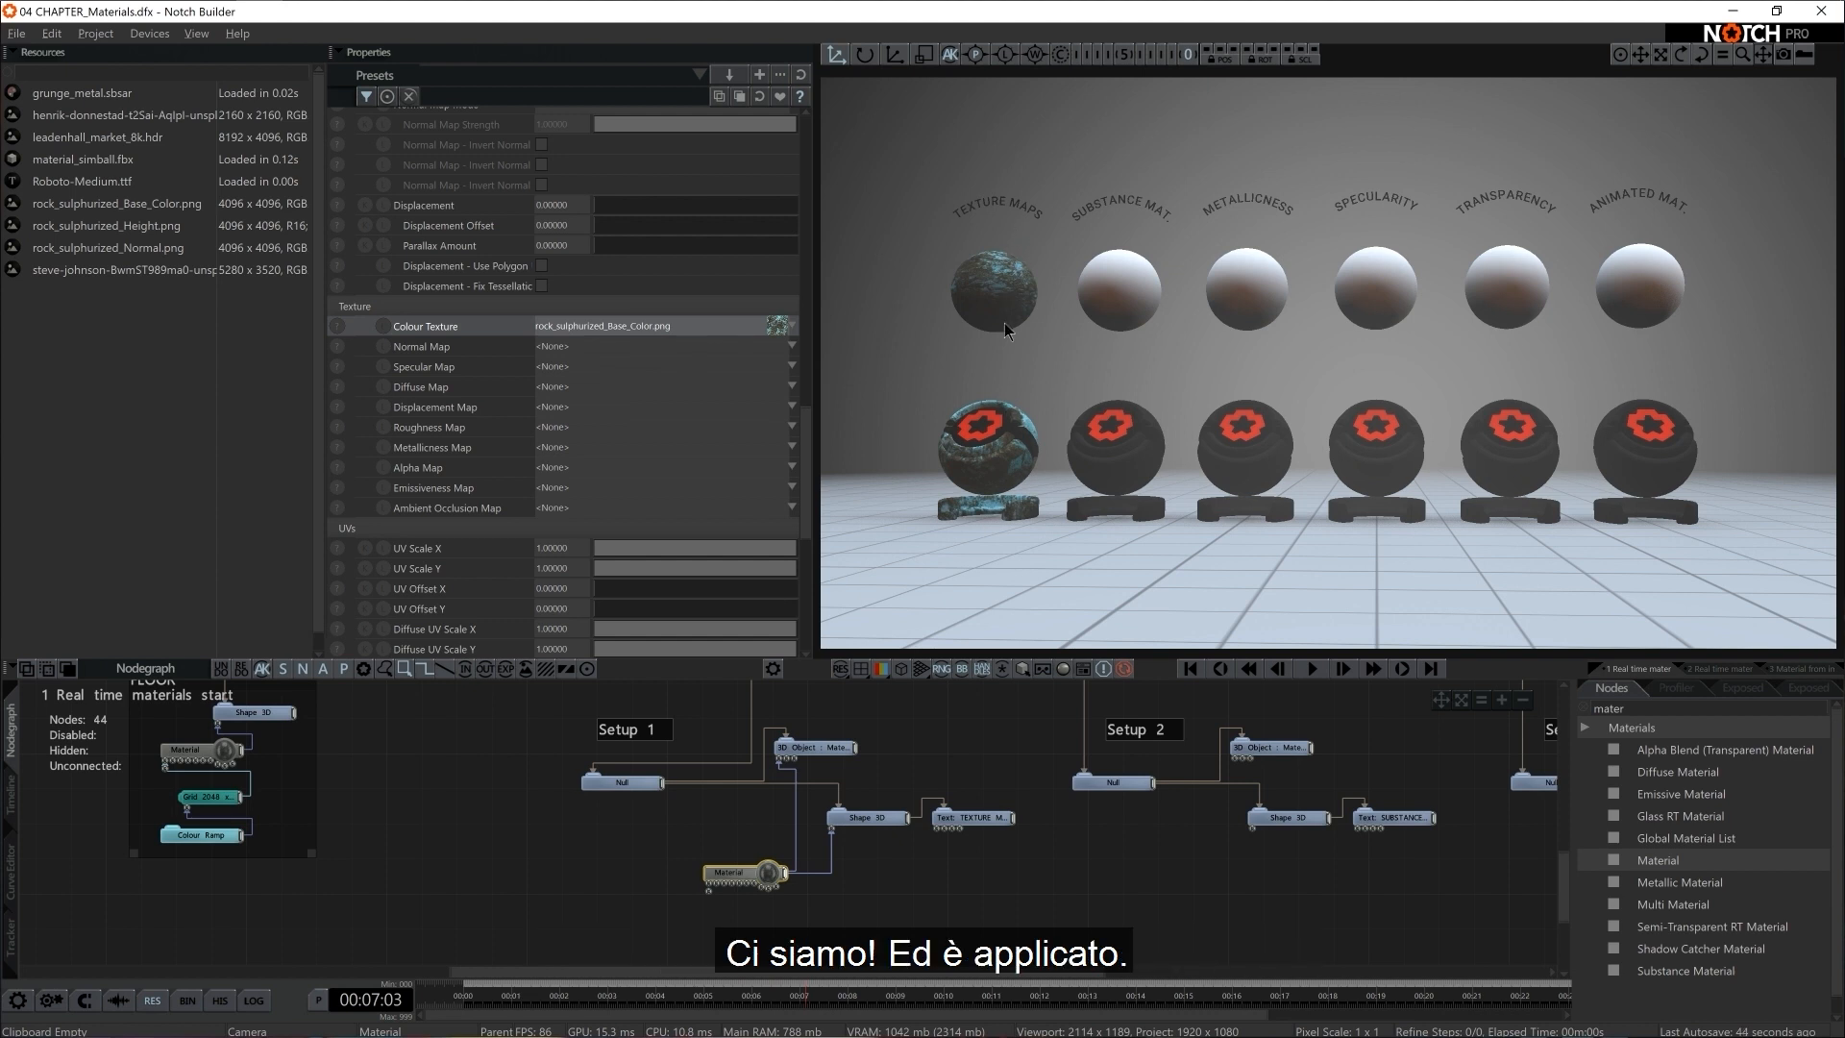
click(625, 337)
click(576, 344)
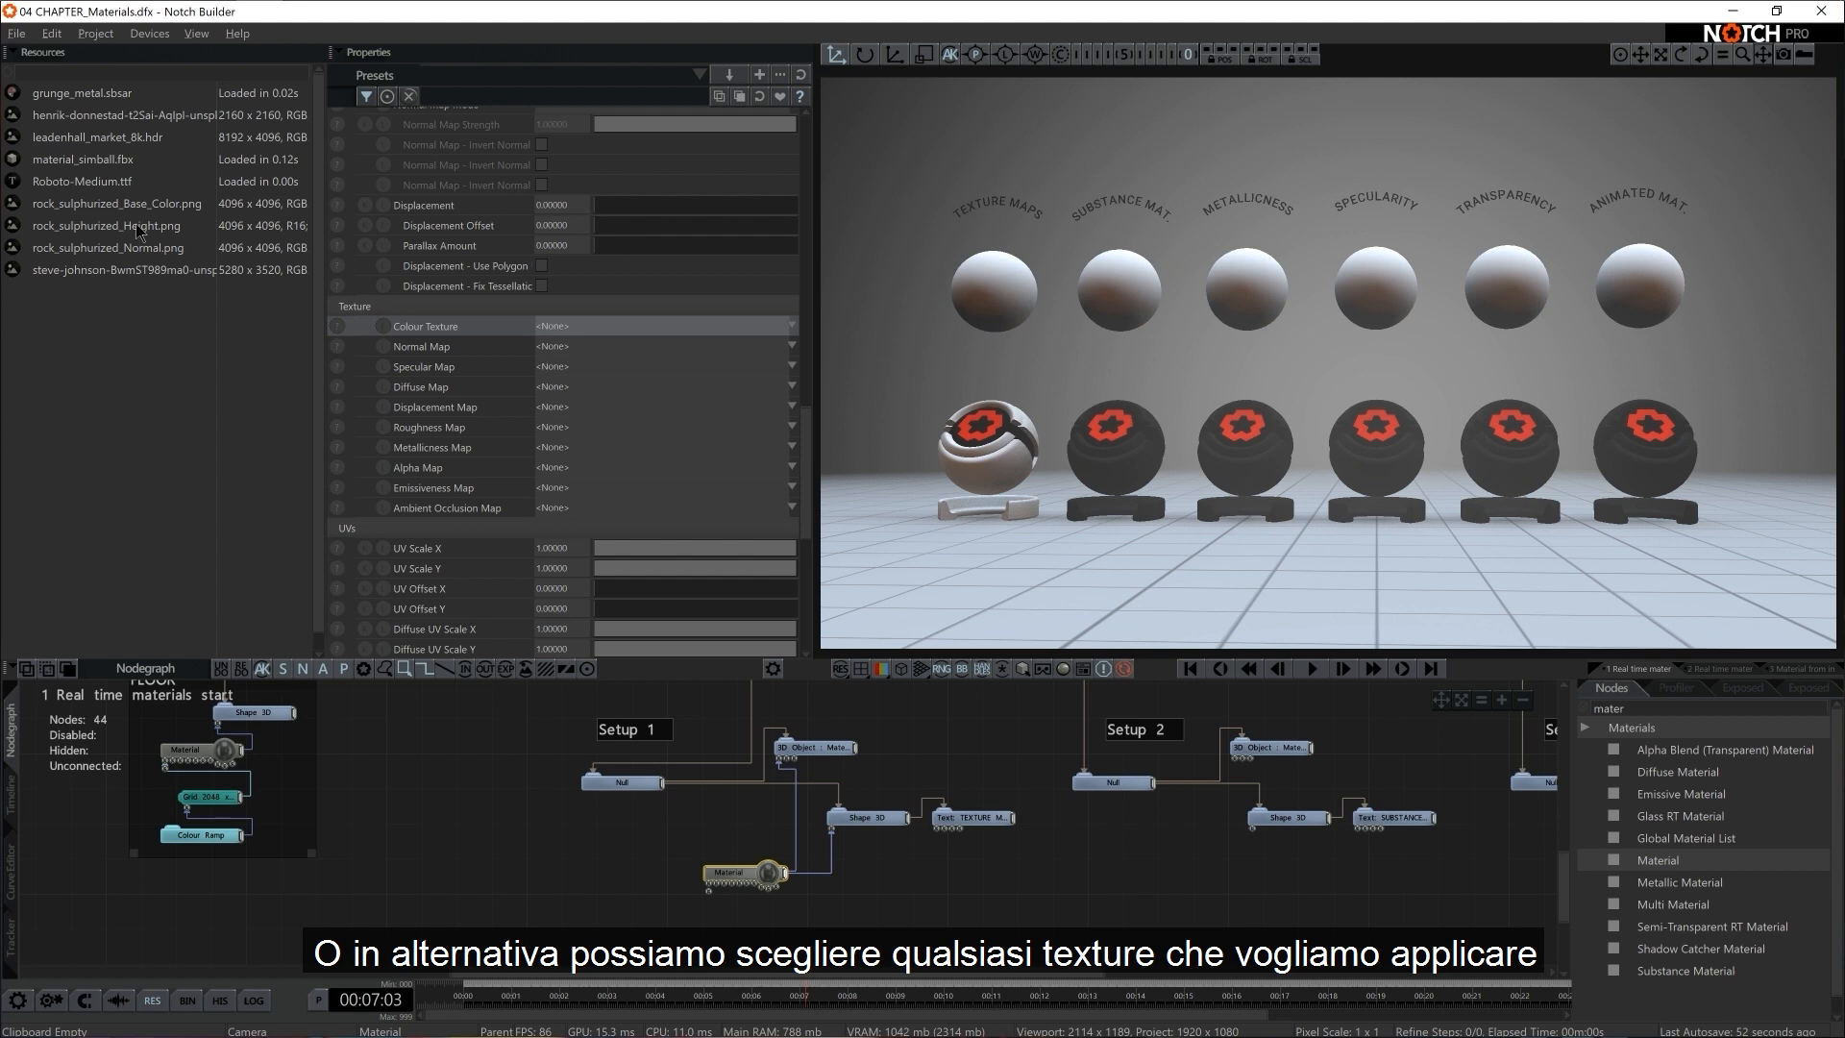
Add rock_sulphurized_Base_Color.png to the Nodegraph as a Video Loader beside the Material node and preview it briefly in the viewport
drag(142, 202, 526, 547)
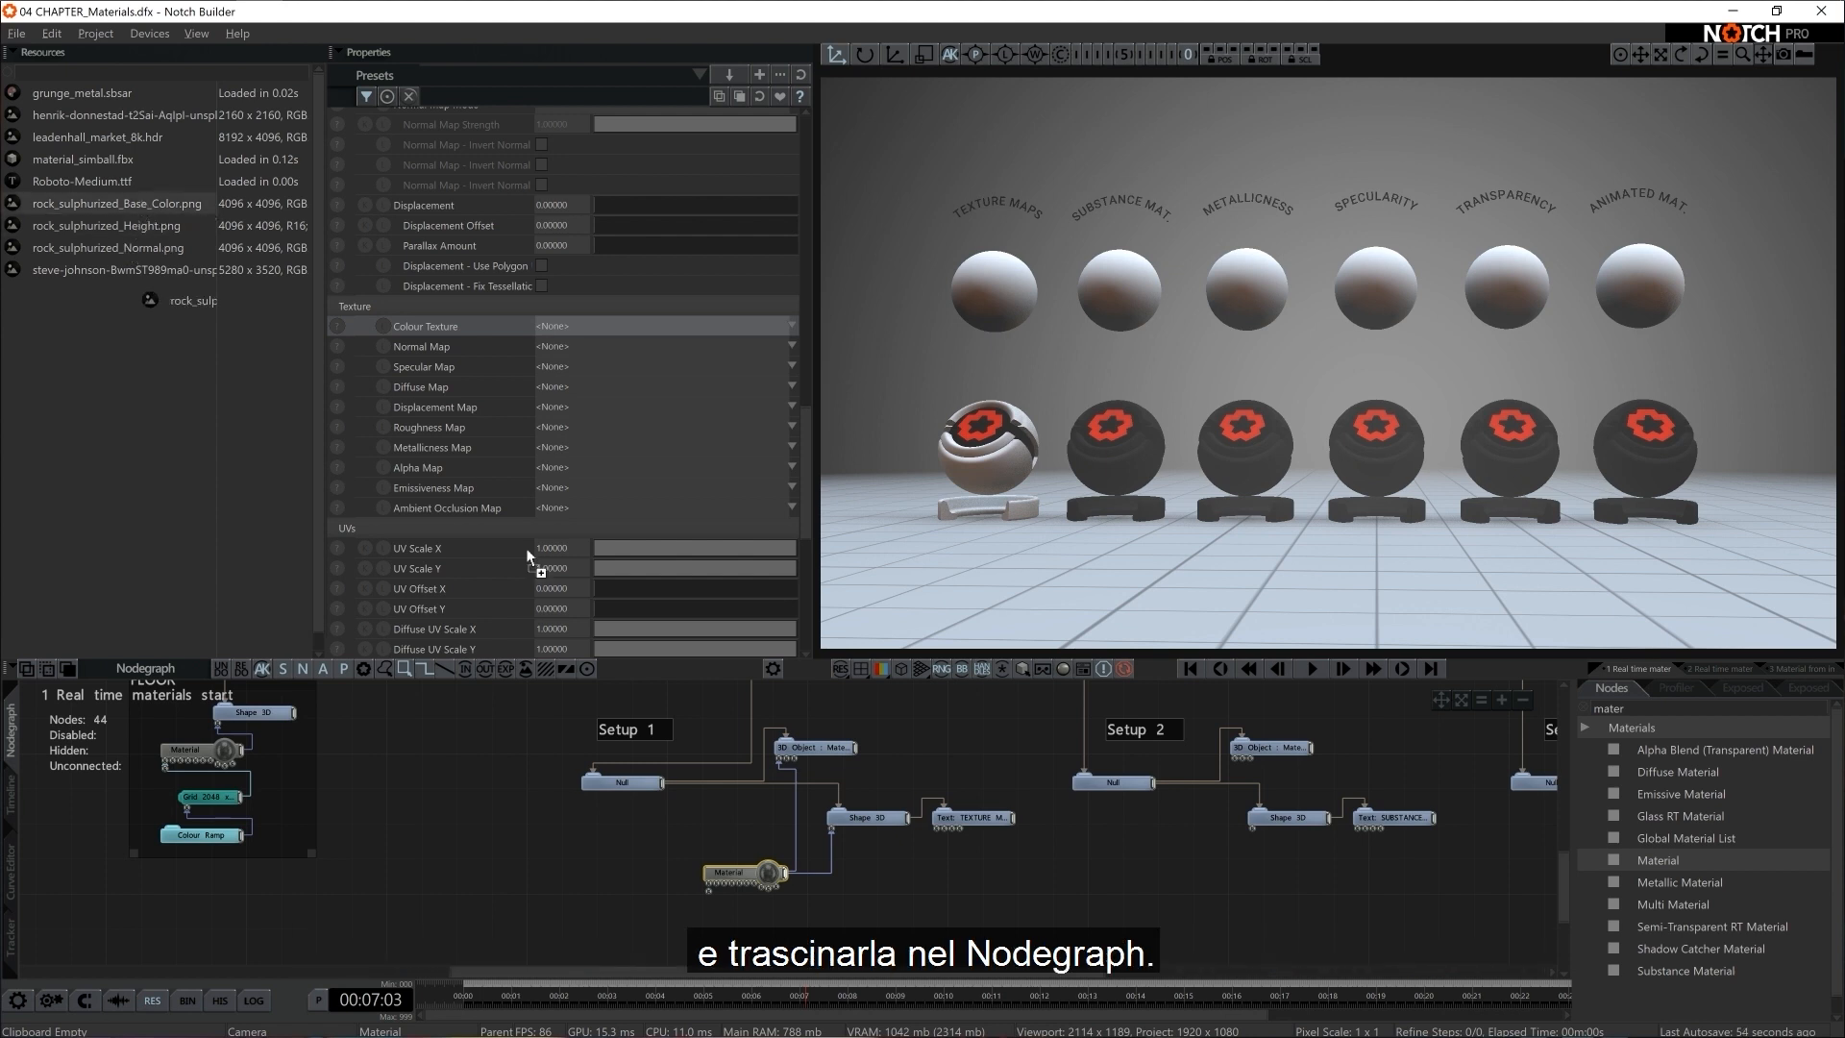
drag(579, 879, 582, 900)
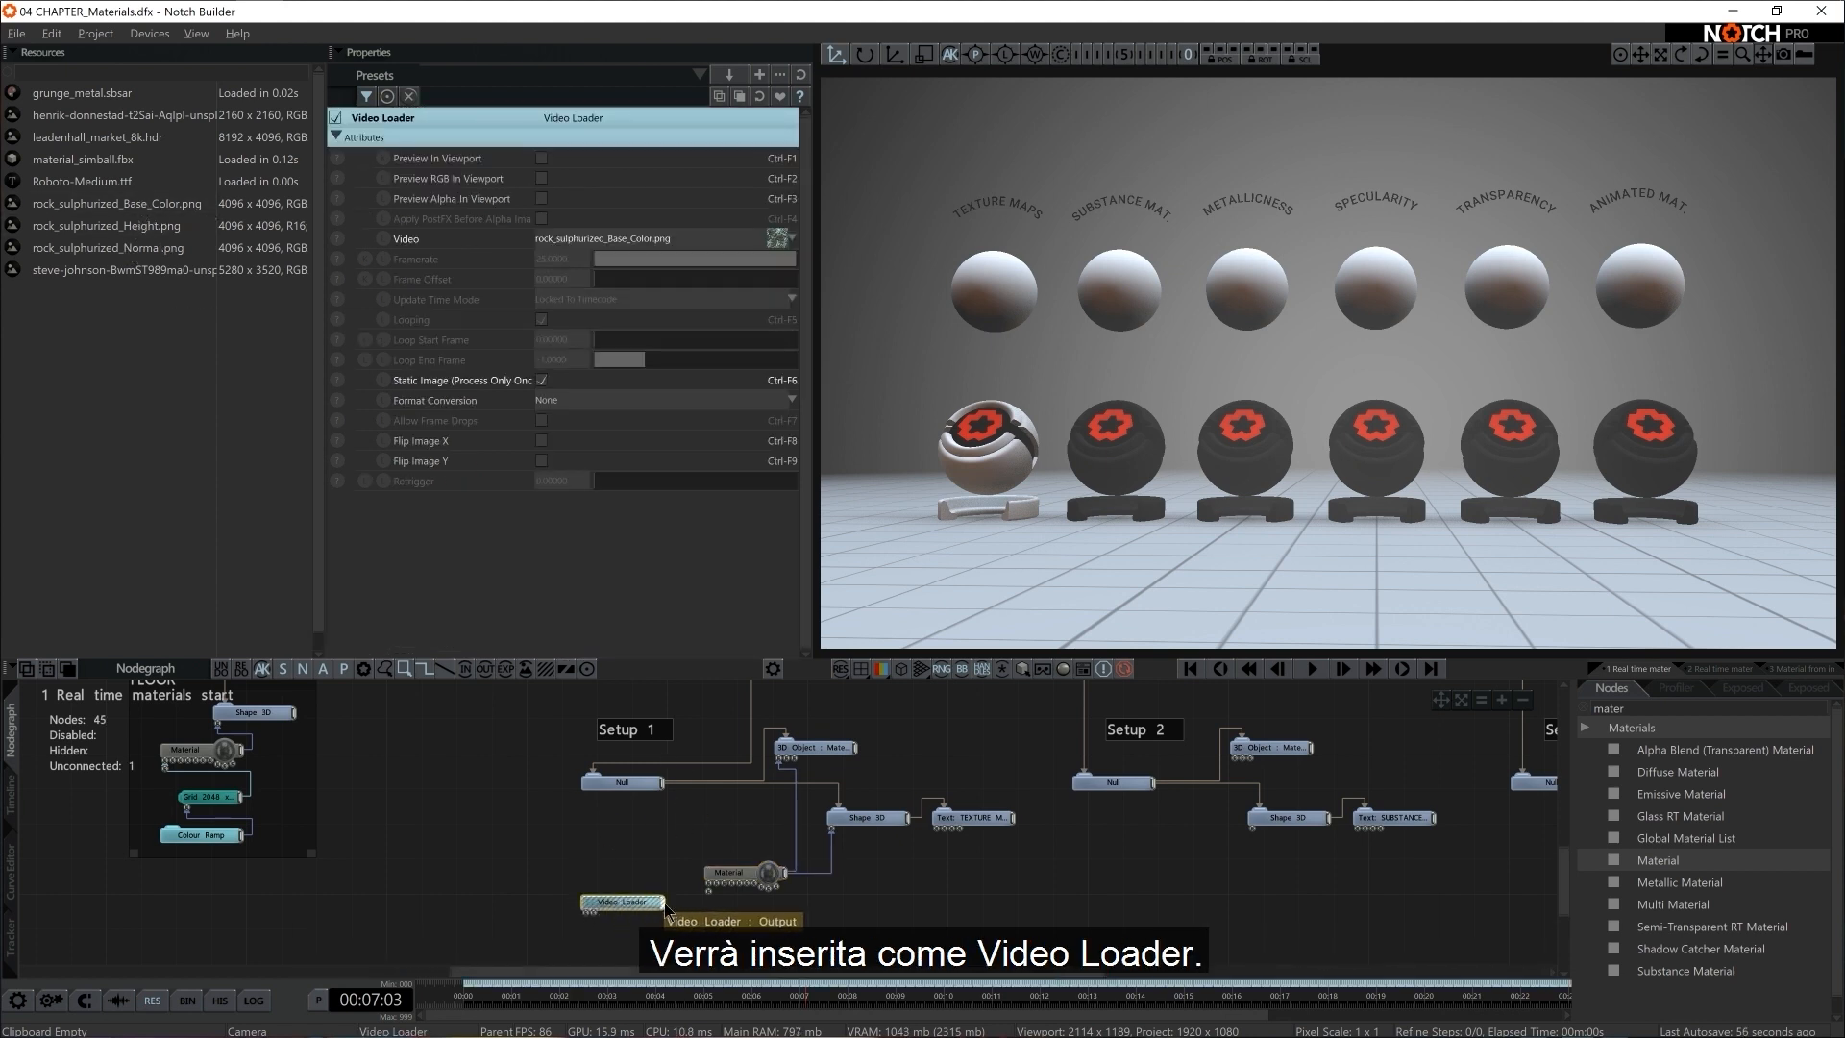
click(541, 159)
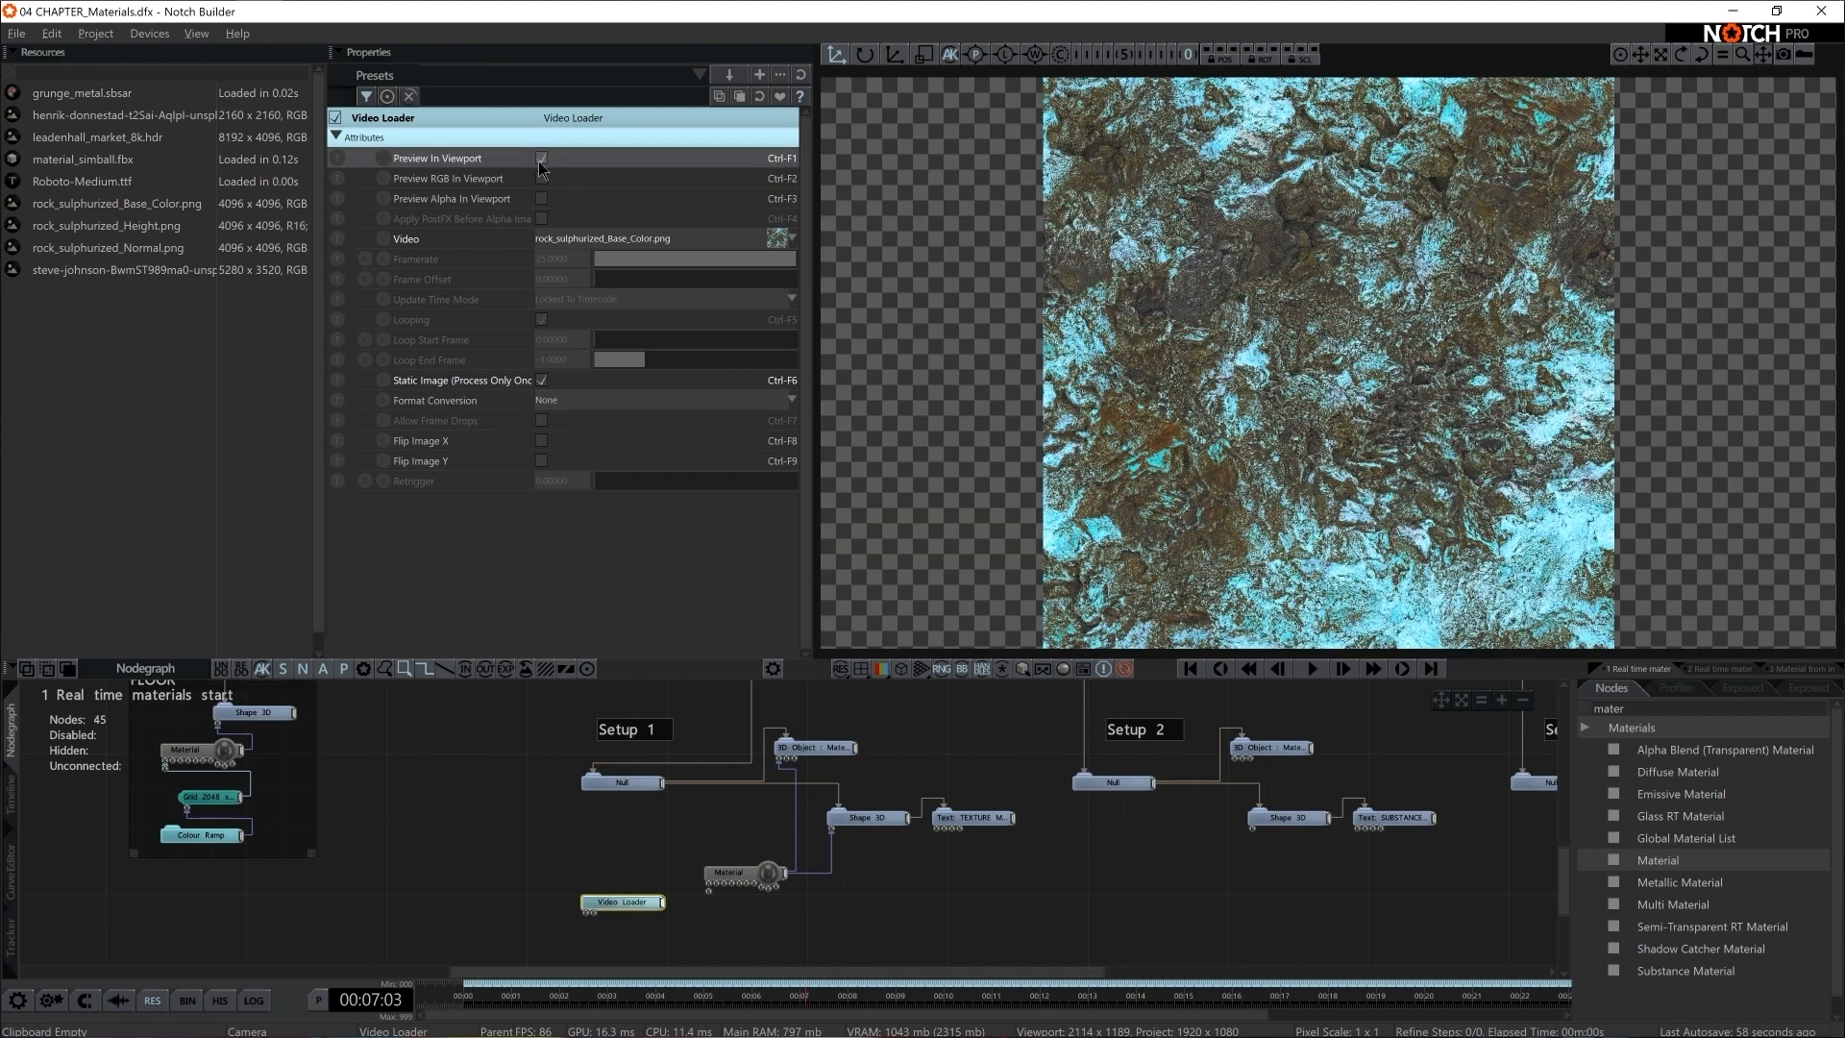
click(541, 158)
Connect the Video Loader's output to the Material node's Colour Texture input
middle_drag(697, 925, 704, 905)
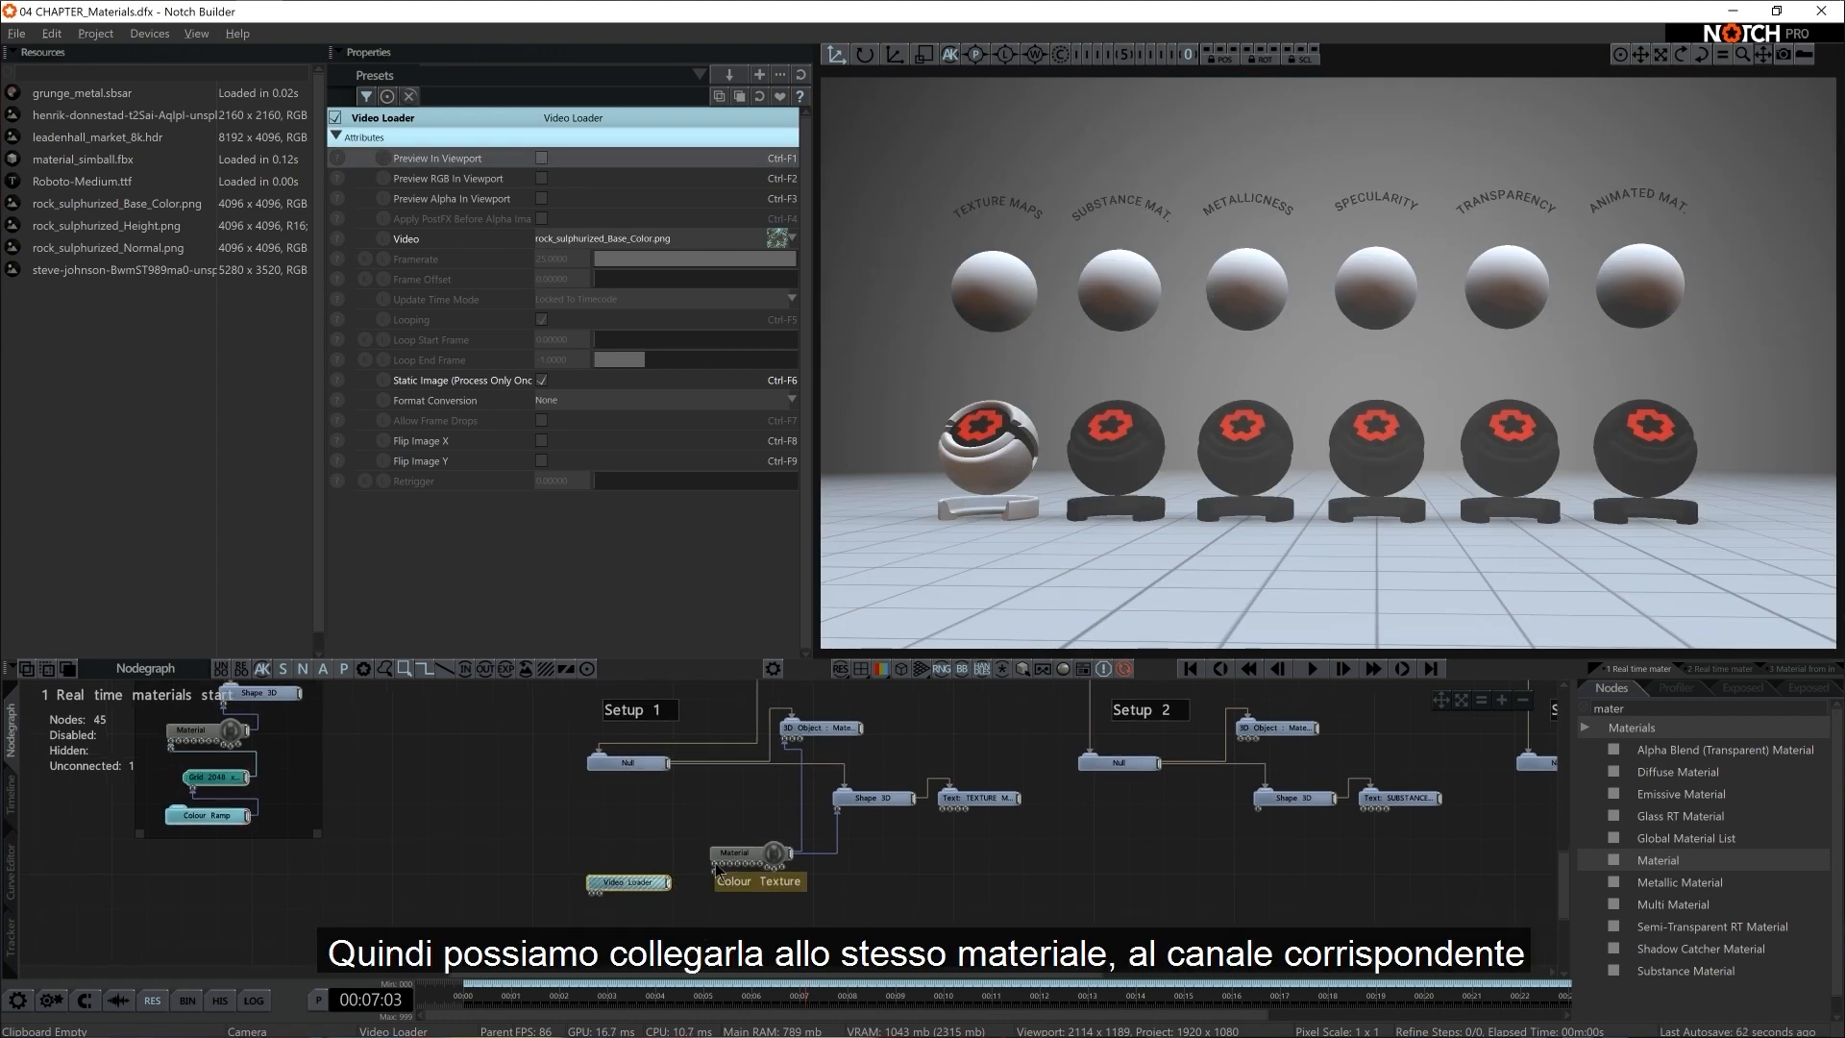
click(712, 863)
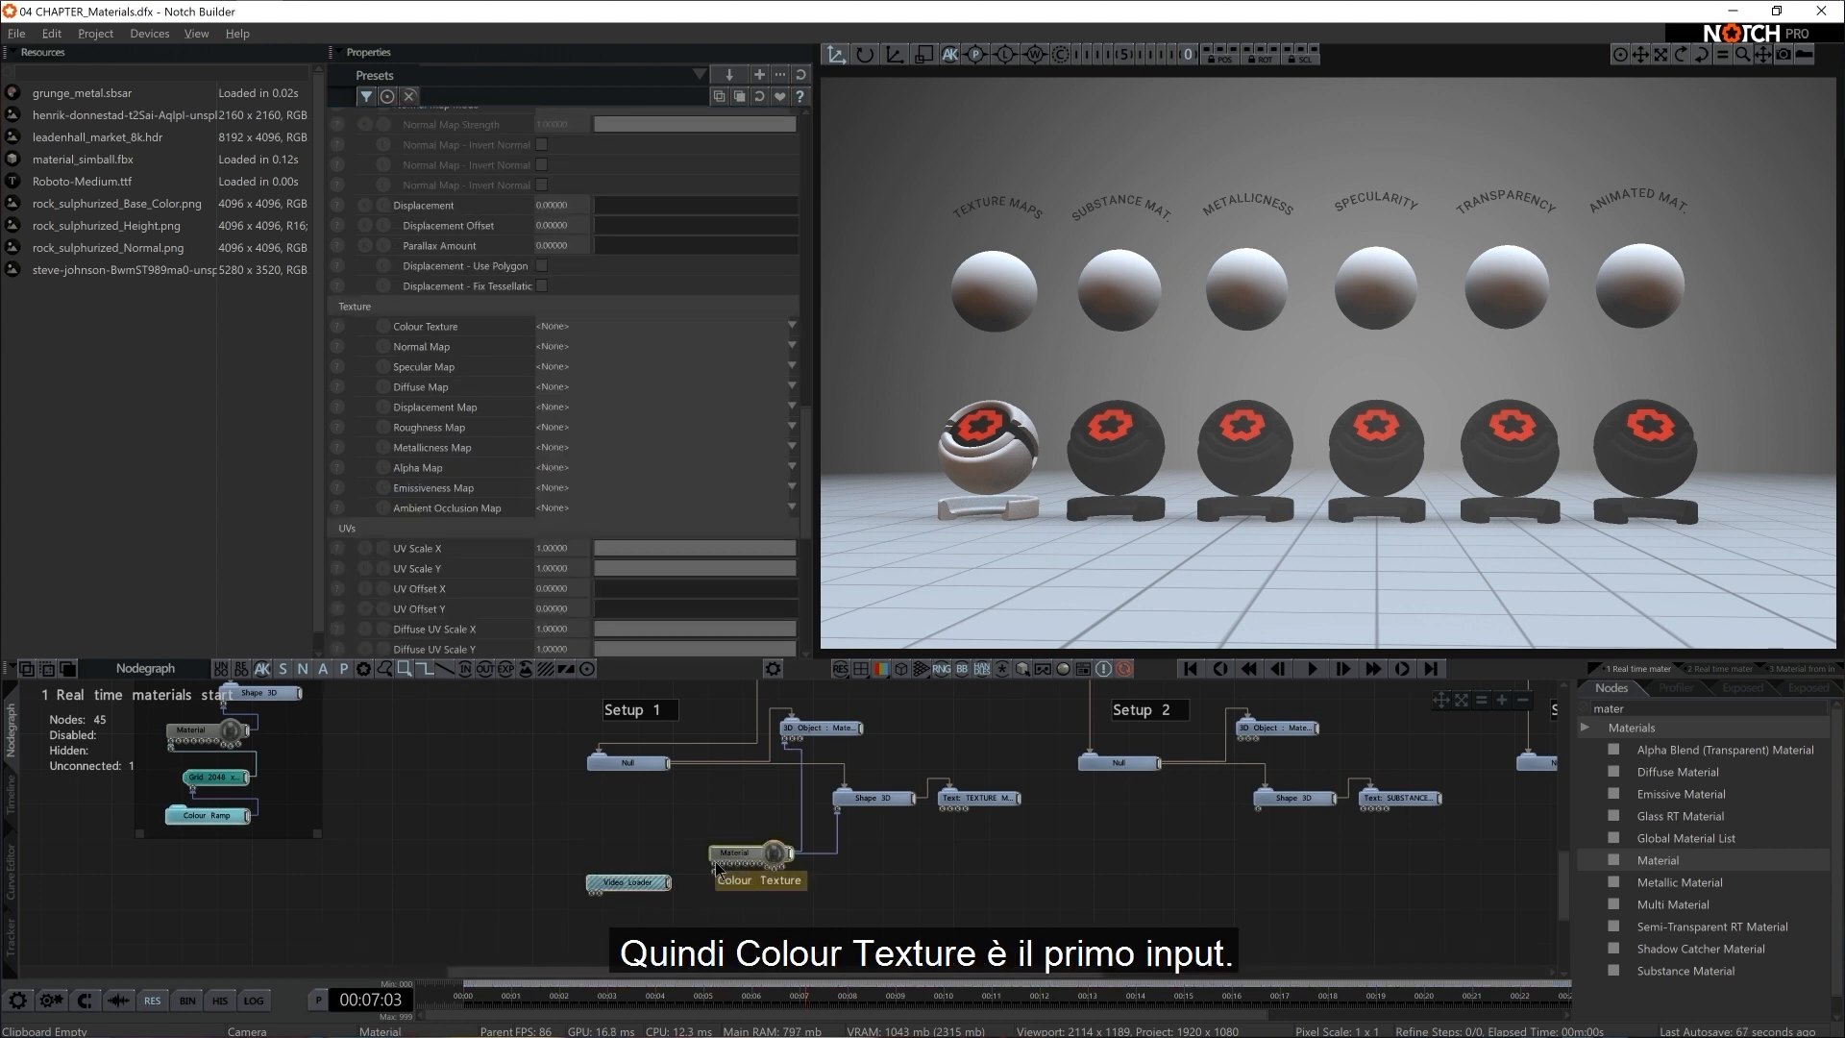
drag(673, 885, 712, 863)
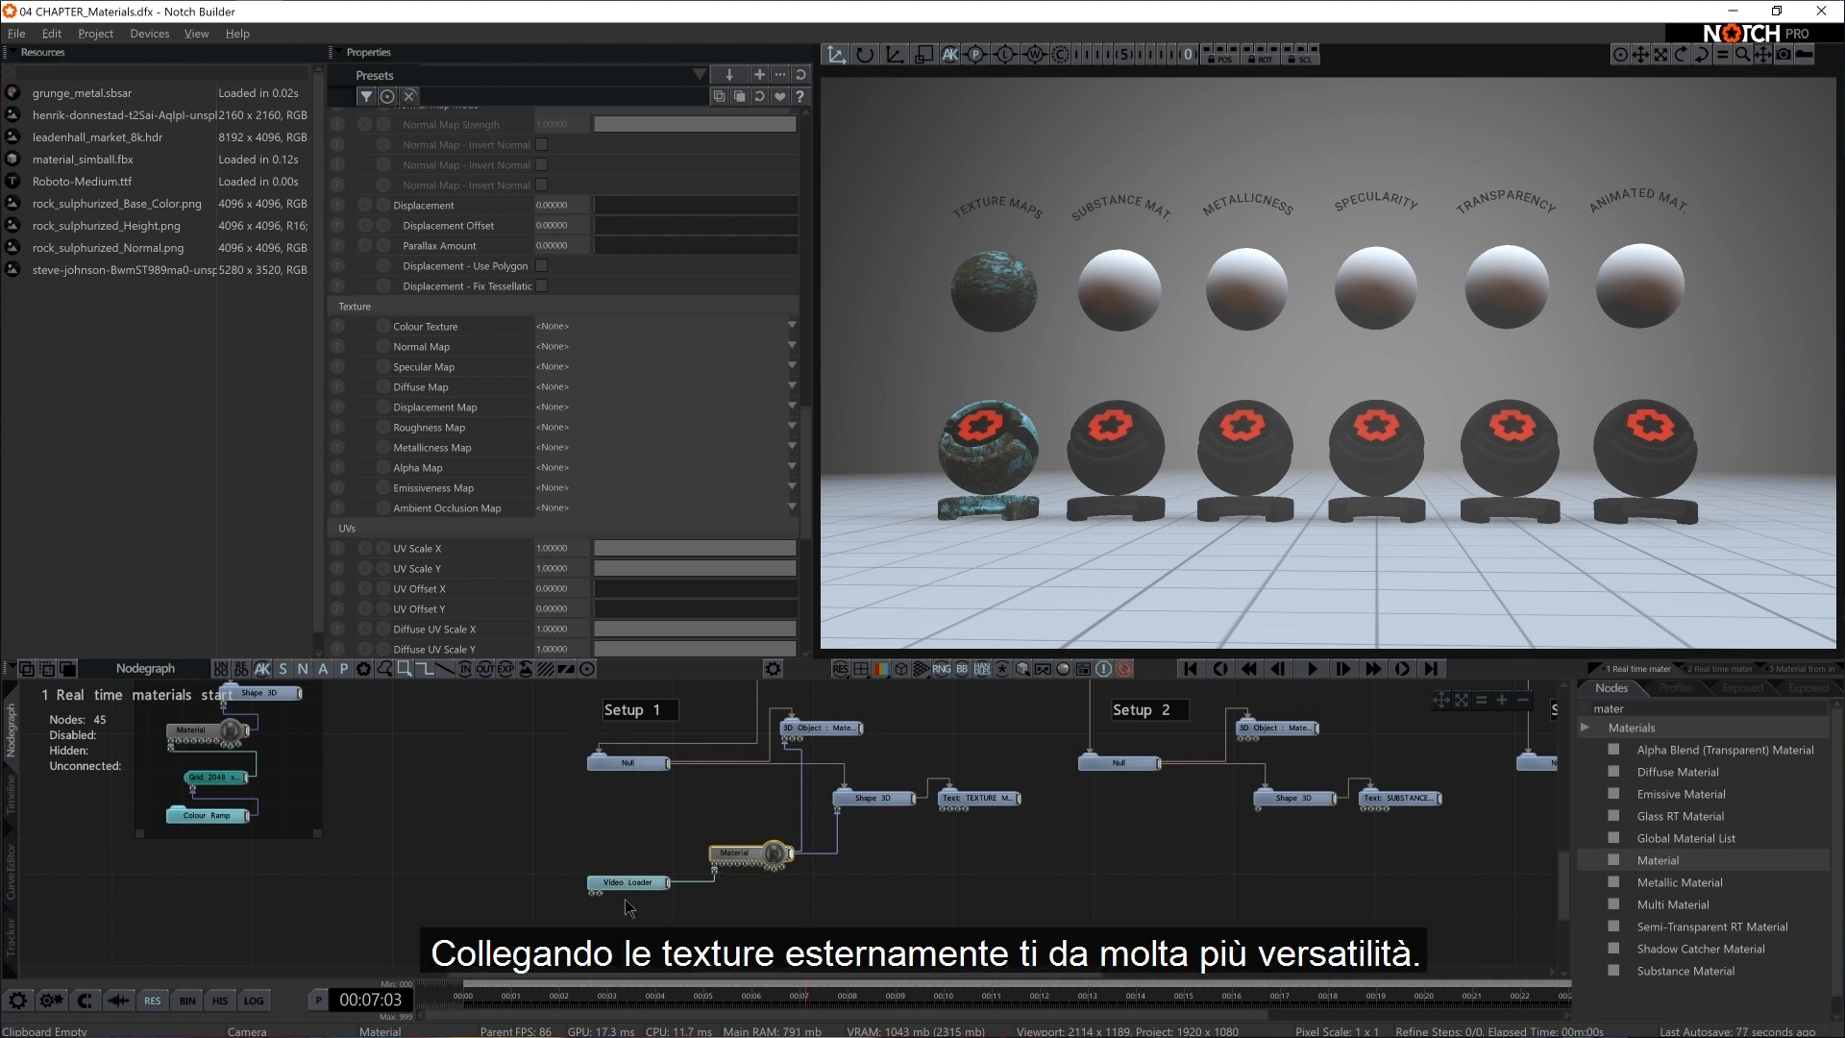
Find the Tint node in the node library and place it just below the Video Loader
click(1646, 710)
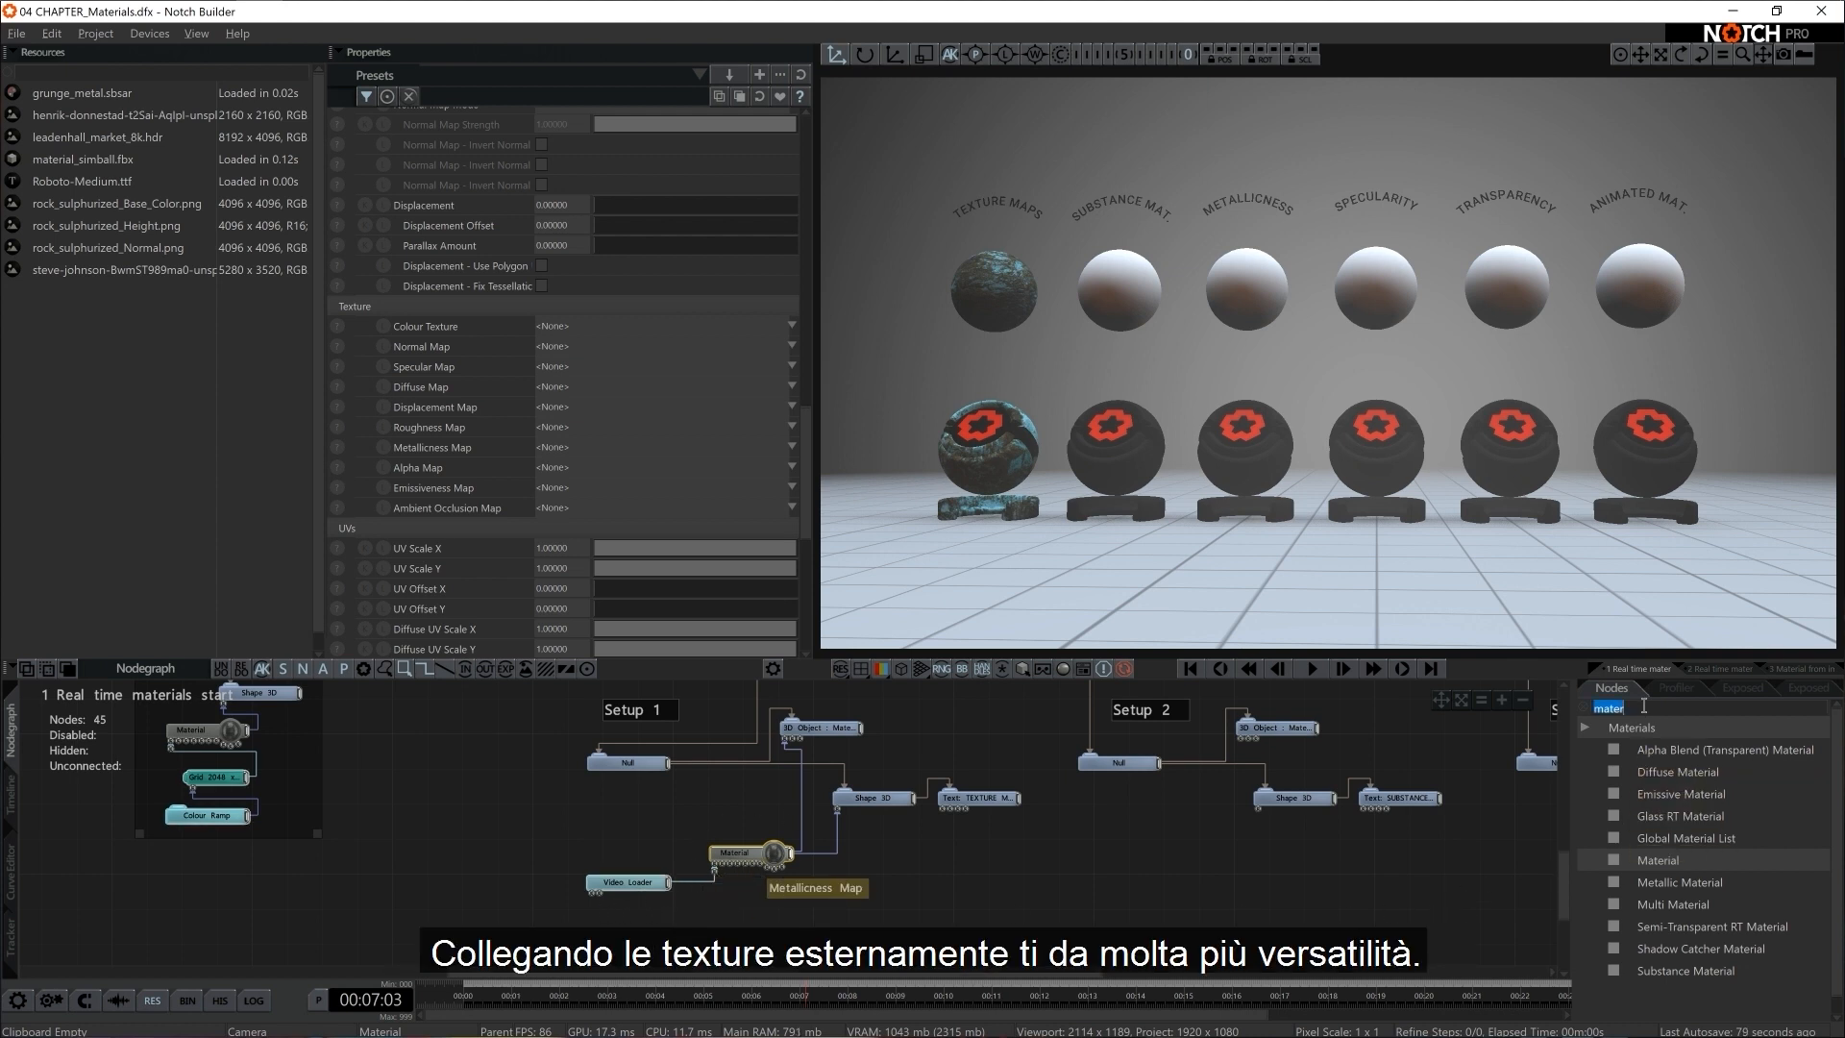
key(BackSpace)
text(tint)
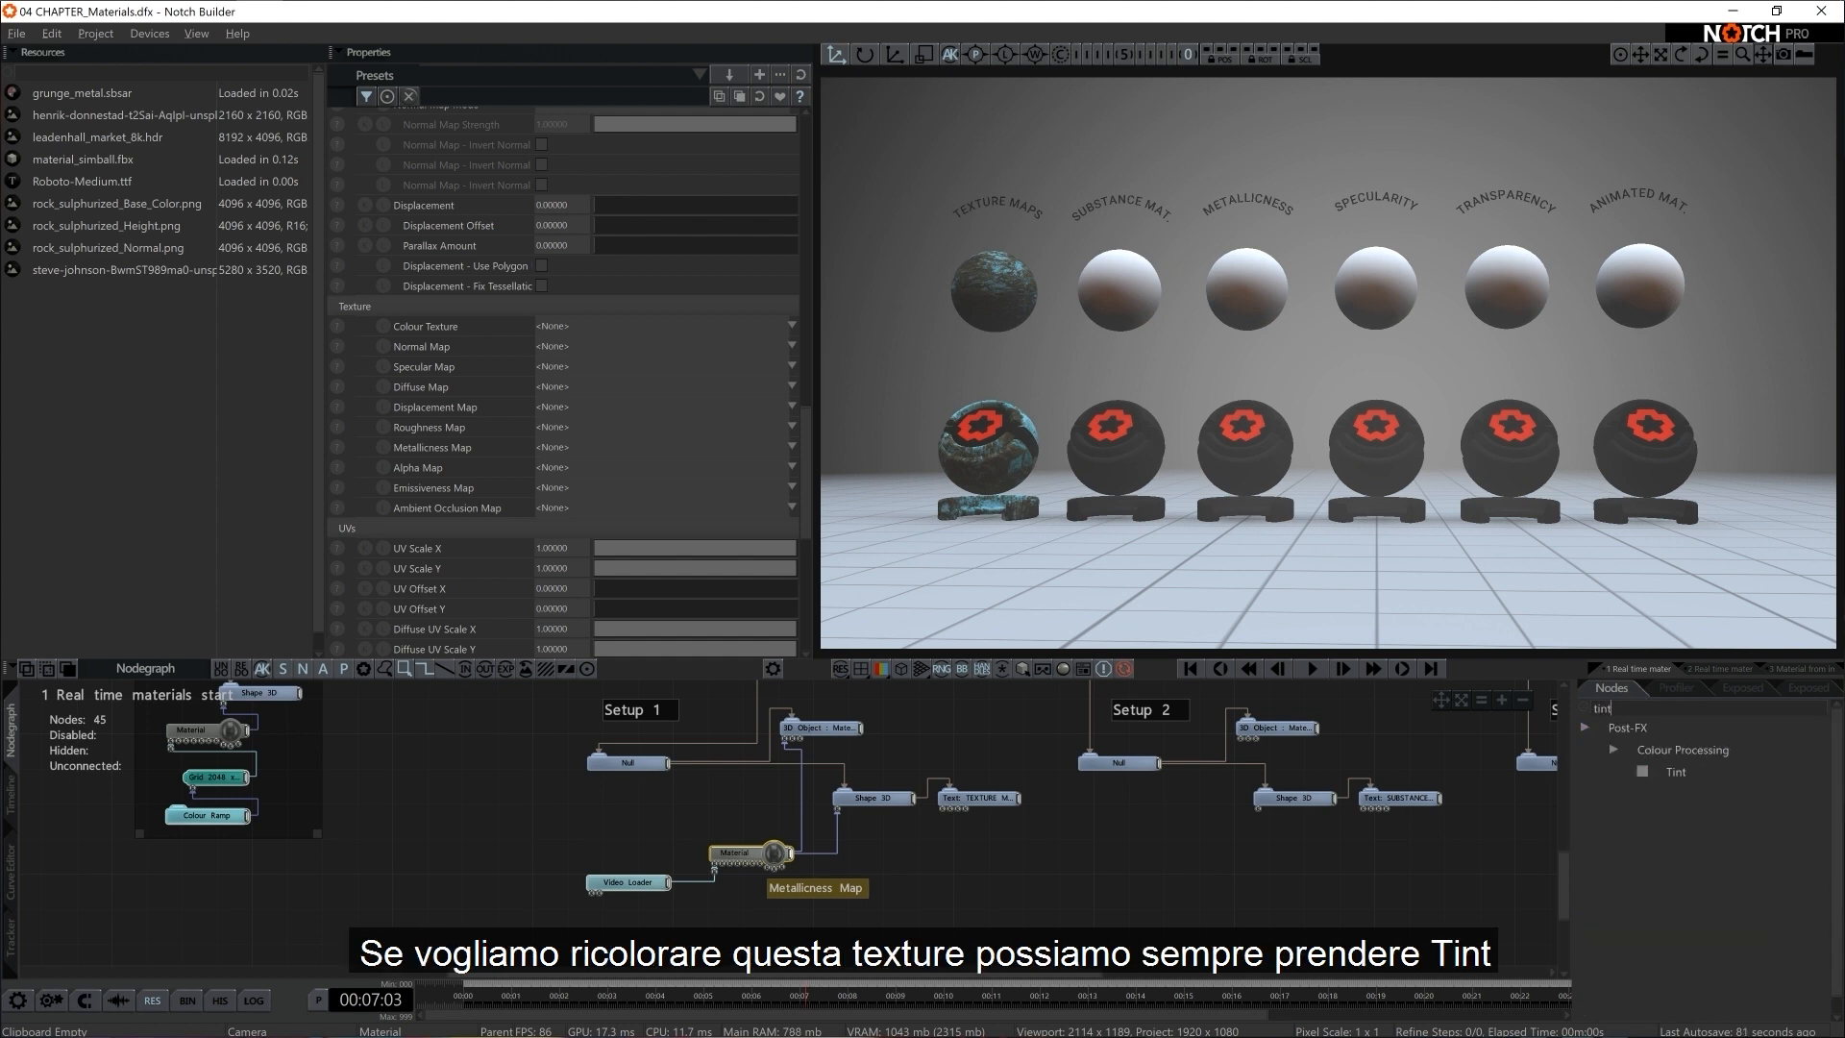
drag(1676, 771, 850, 897)
drag(659, 910, 663, 915)
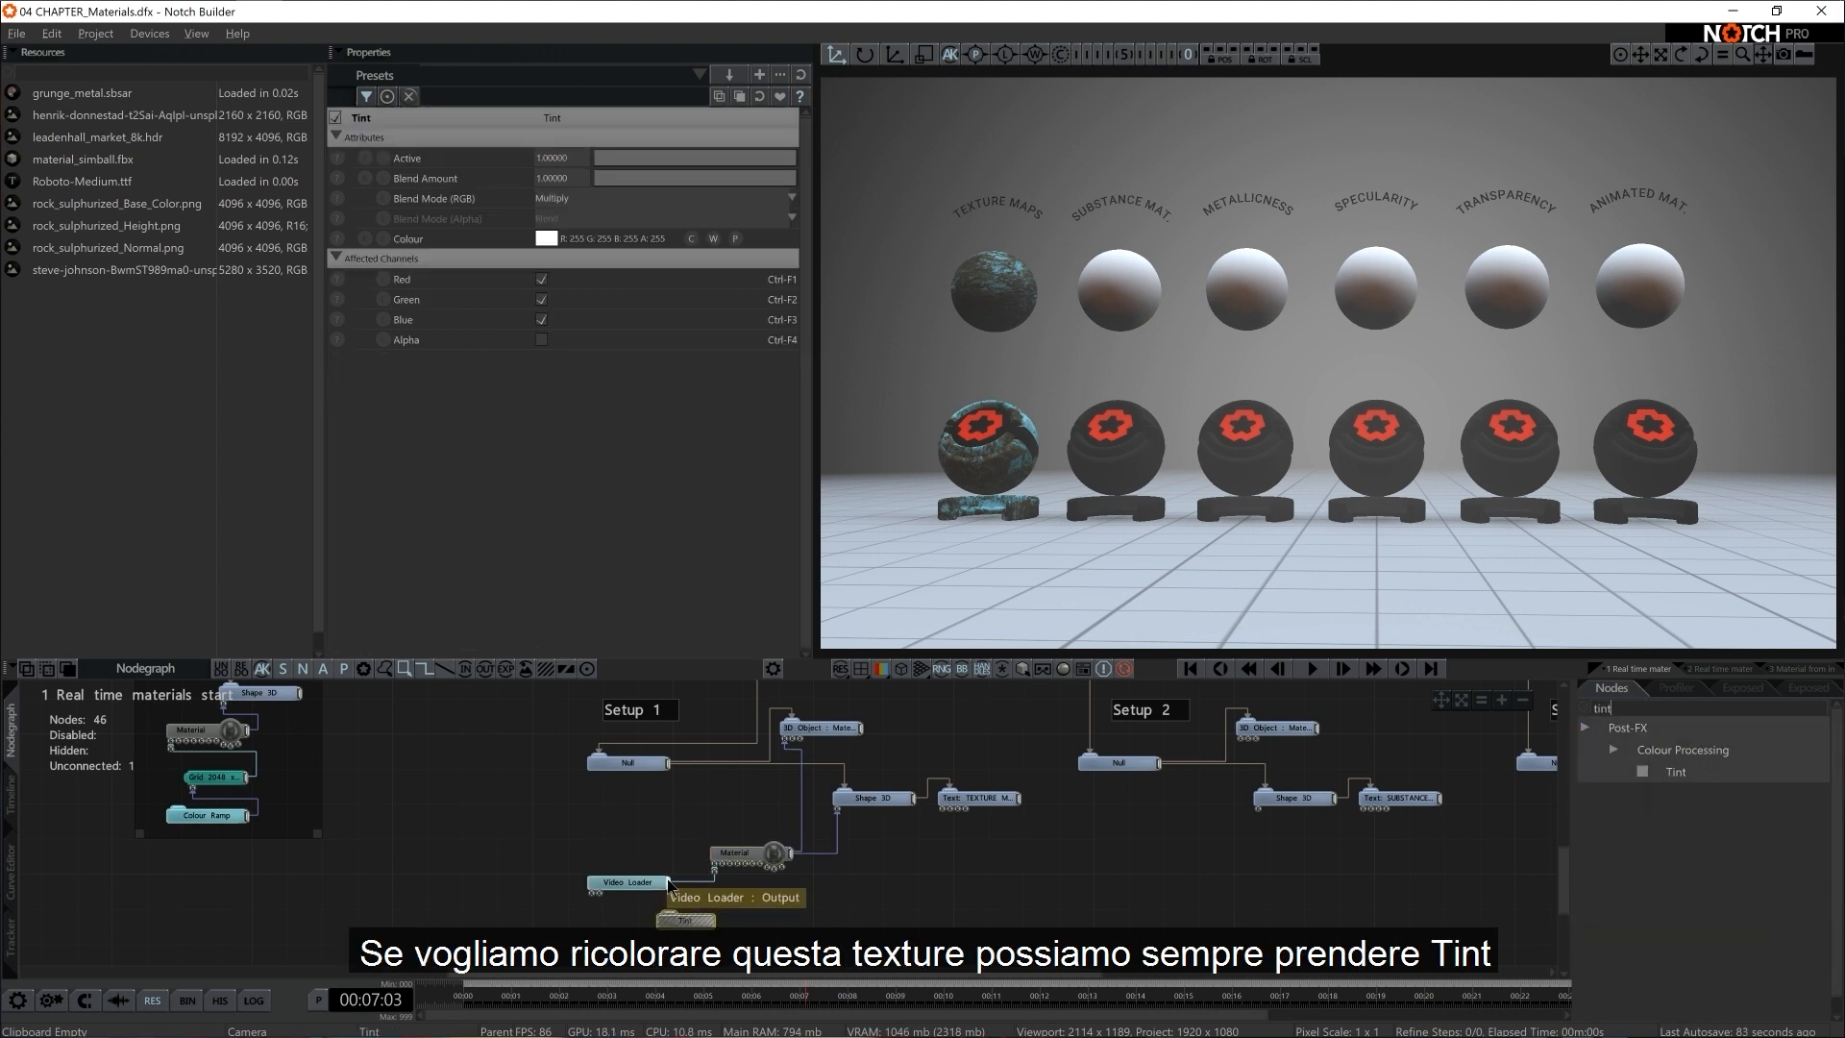
Try a peach colour and a light green colour on the Tint node and delete that node
mouse_move(423, 309)
mouse_down()
mouse_move(322, 274)
mouse_move(295, 350)
mouse_move(322, 337)
mouse_move(399, 359)
mouse_move(384, 305)
mouse_move(415, 284)
mouse_move(373, 298)
mouse_move(400, 300)
mouse_up()
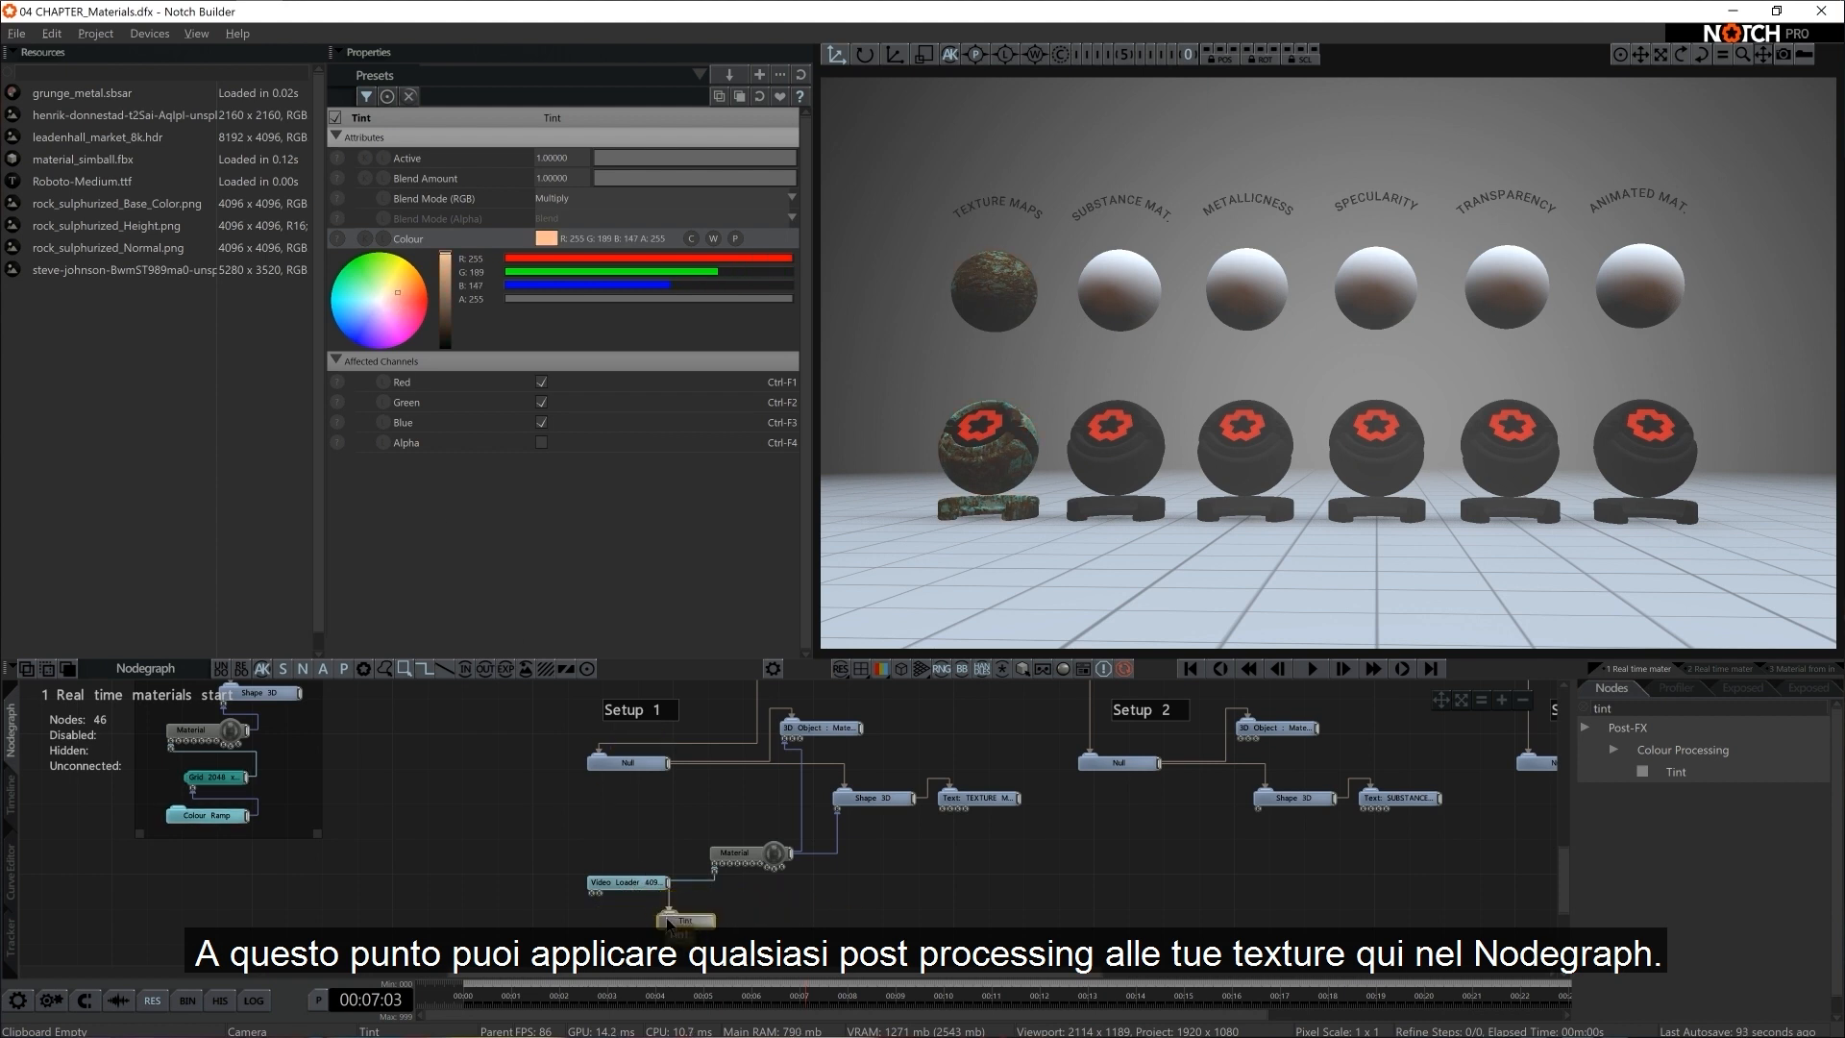
drag(377, 293, 371, 297)
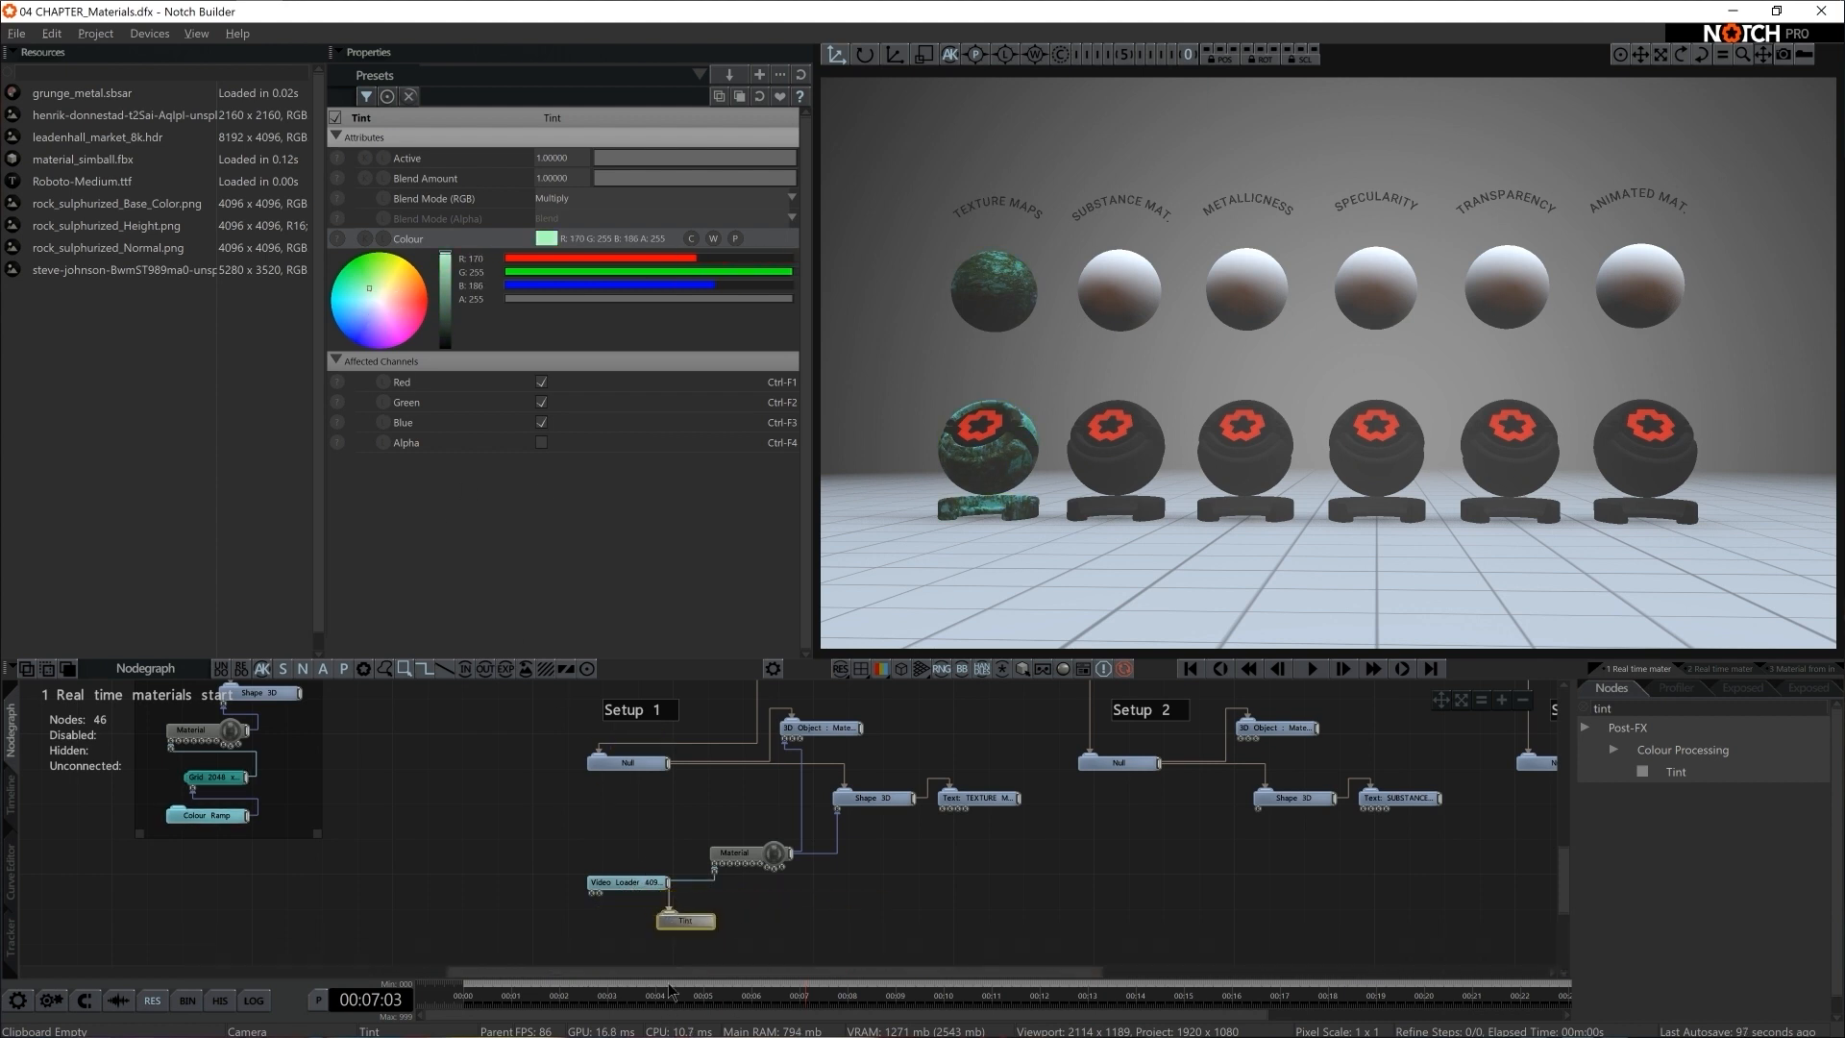
key(Delete)
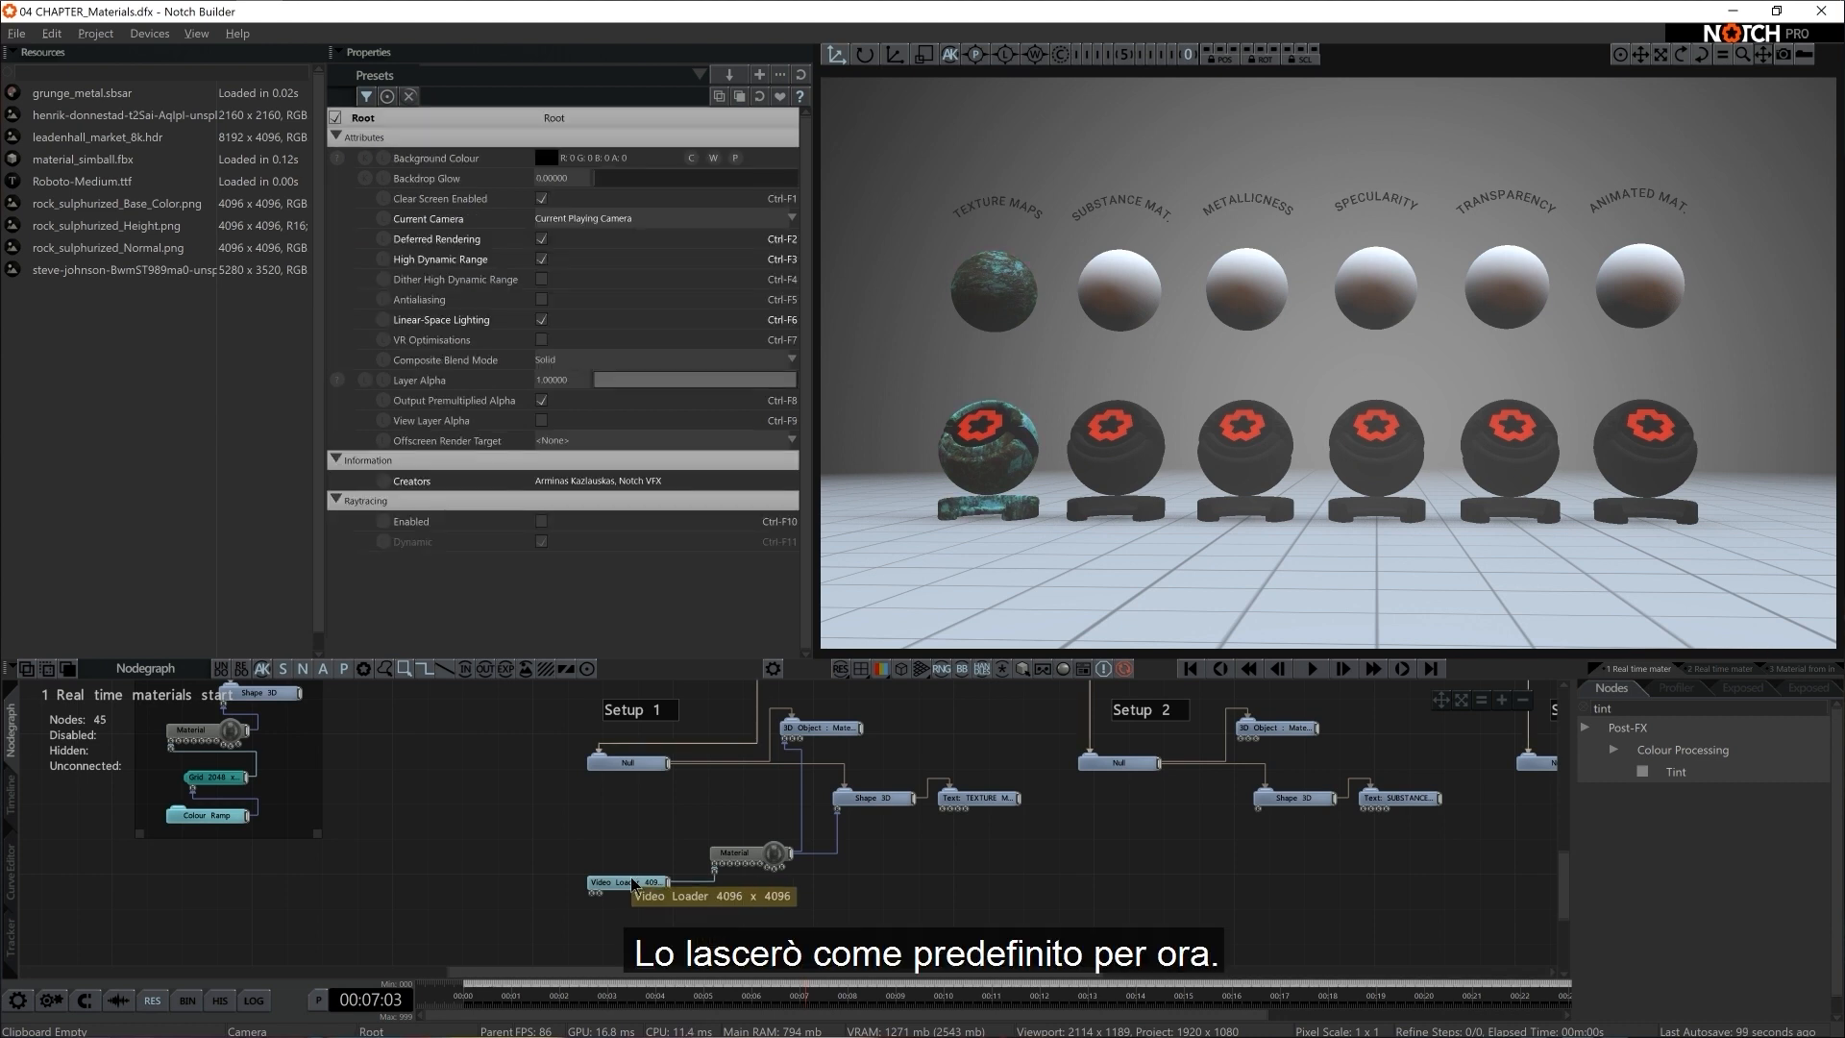
Set the Setup 1 Material node's Normal Map to rock_sulphurized_Normal.png
click(736, 853)
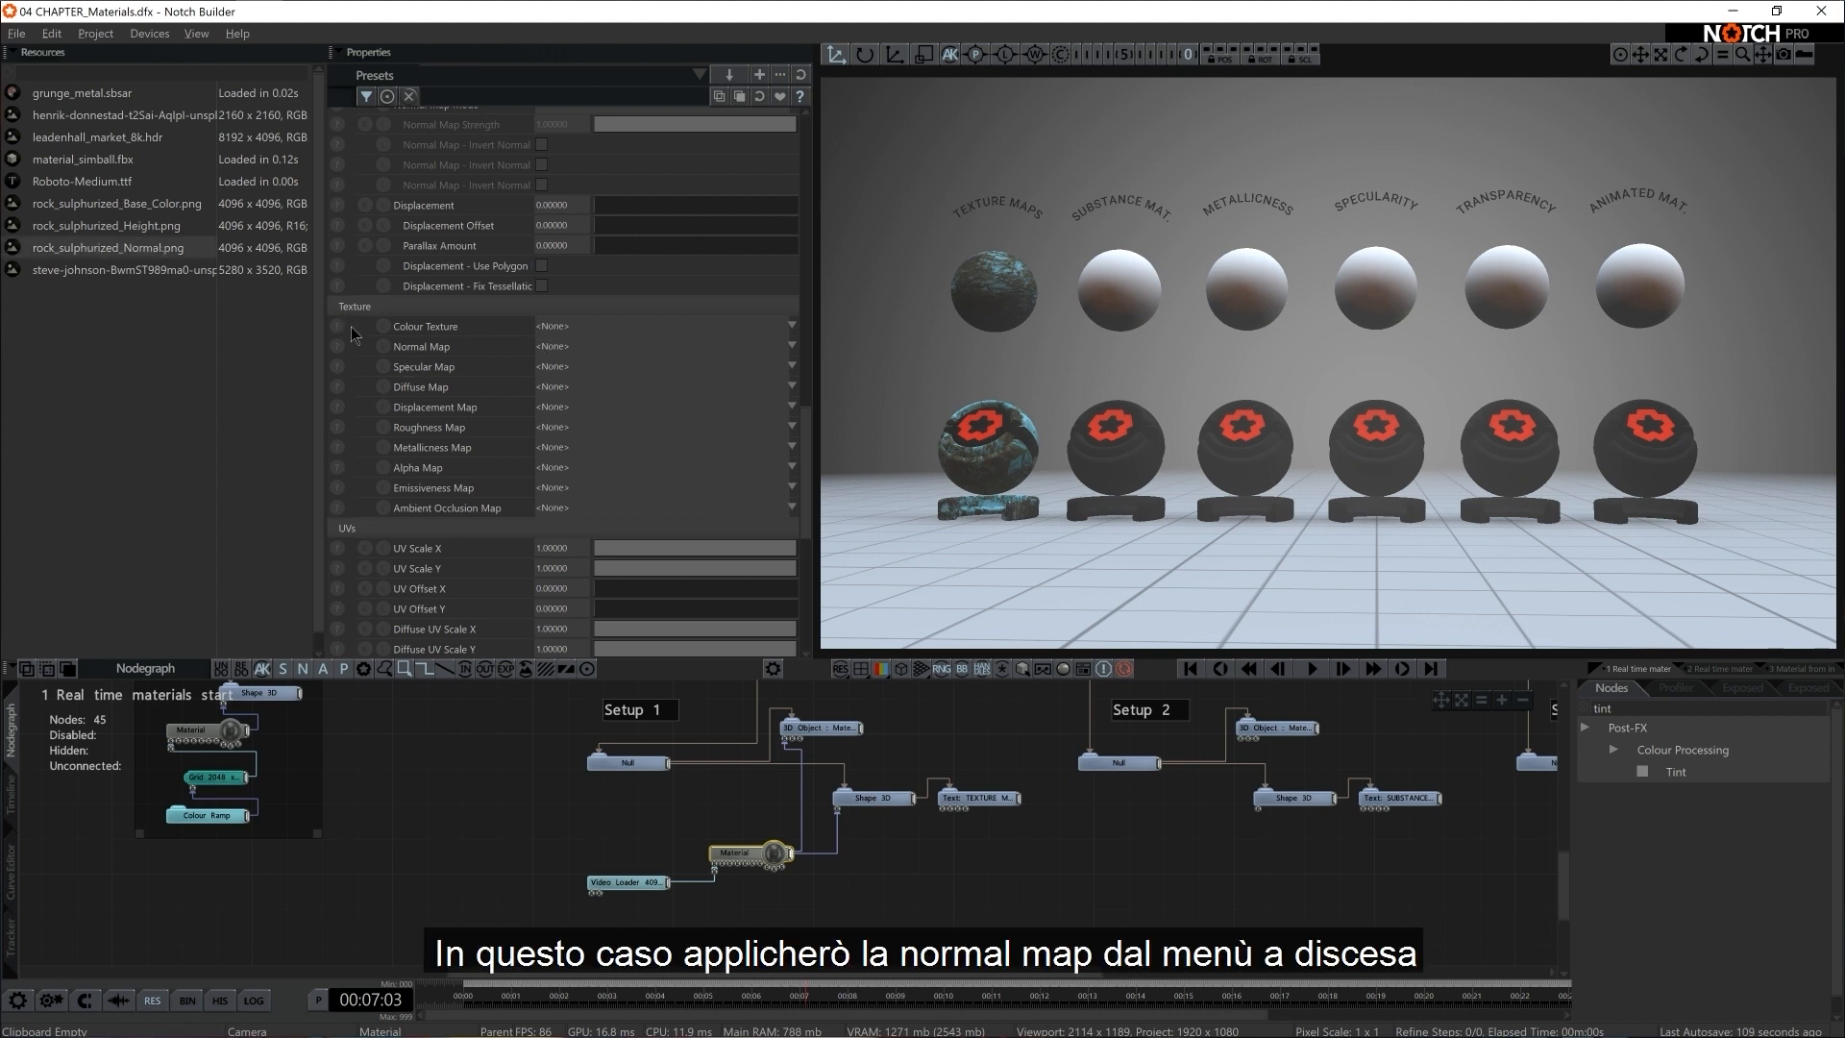
click(593, 347)
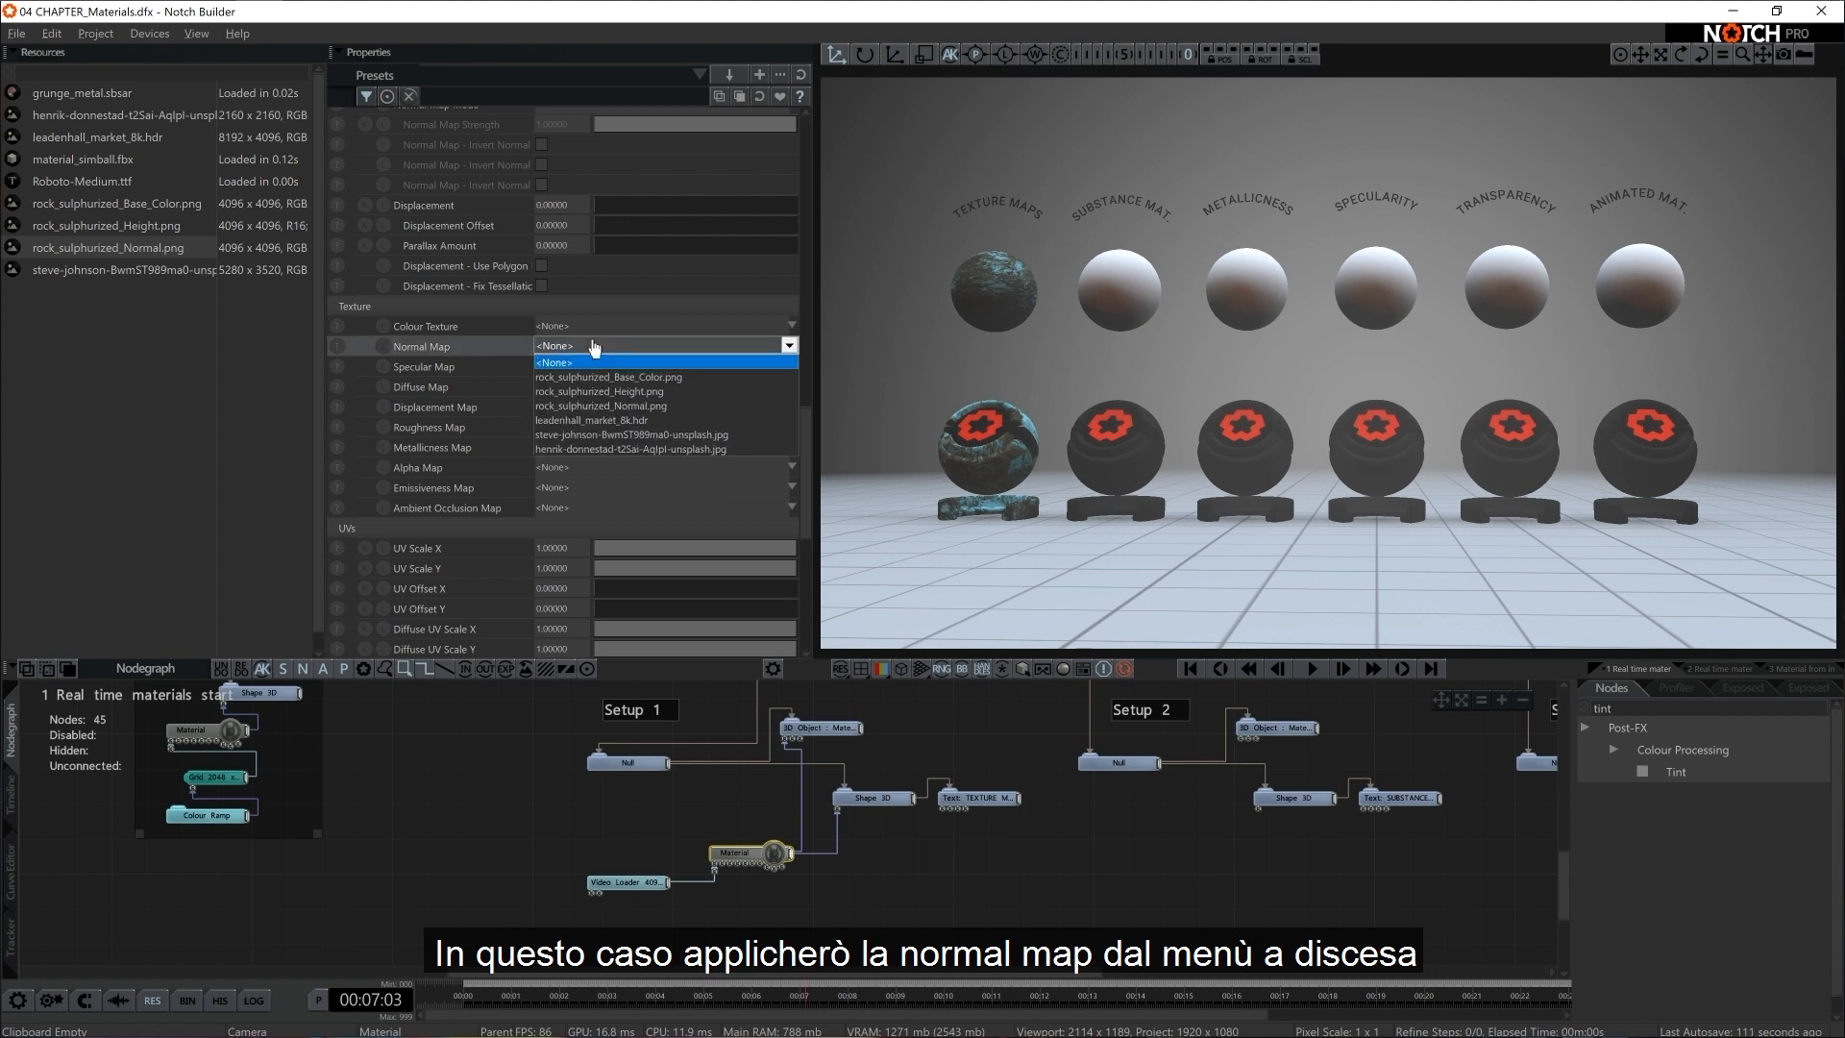
click(601, 406)
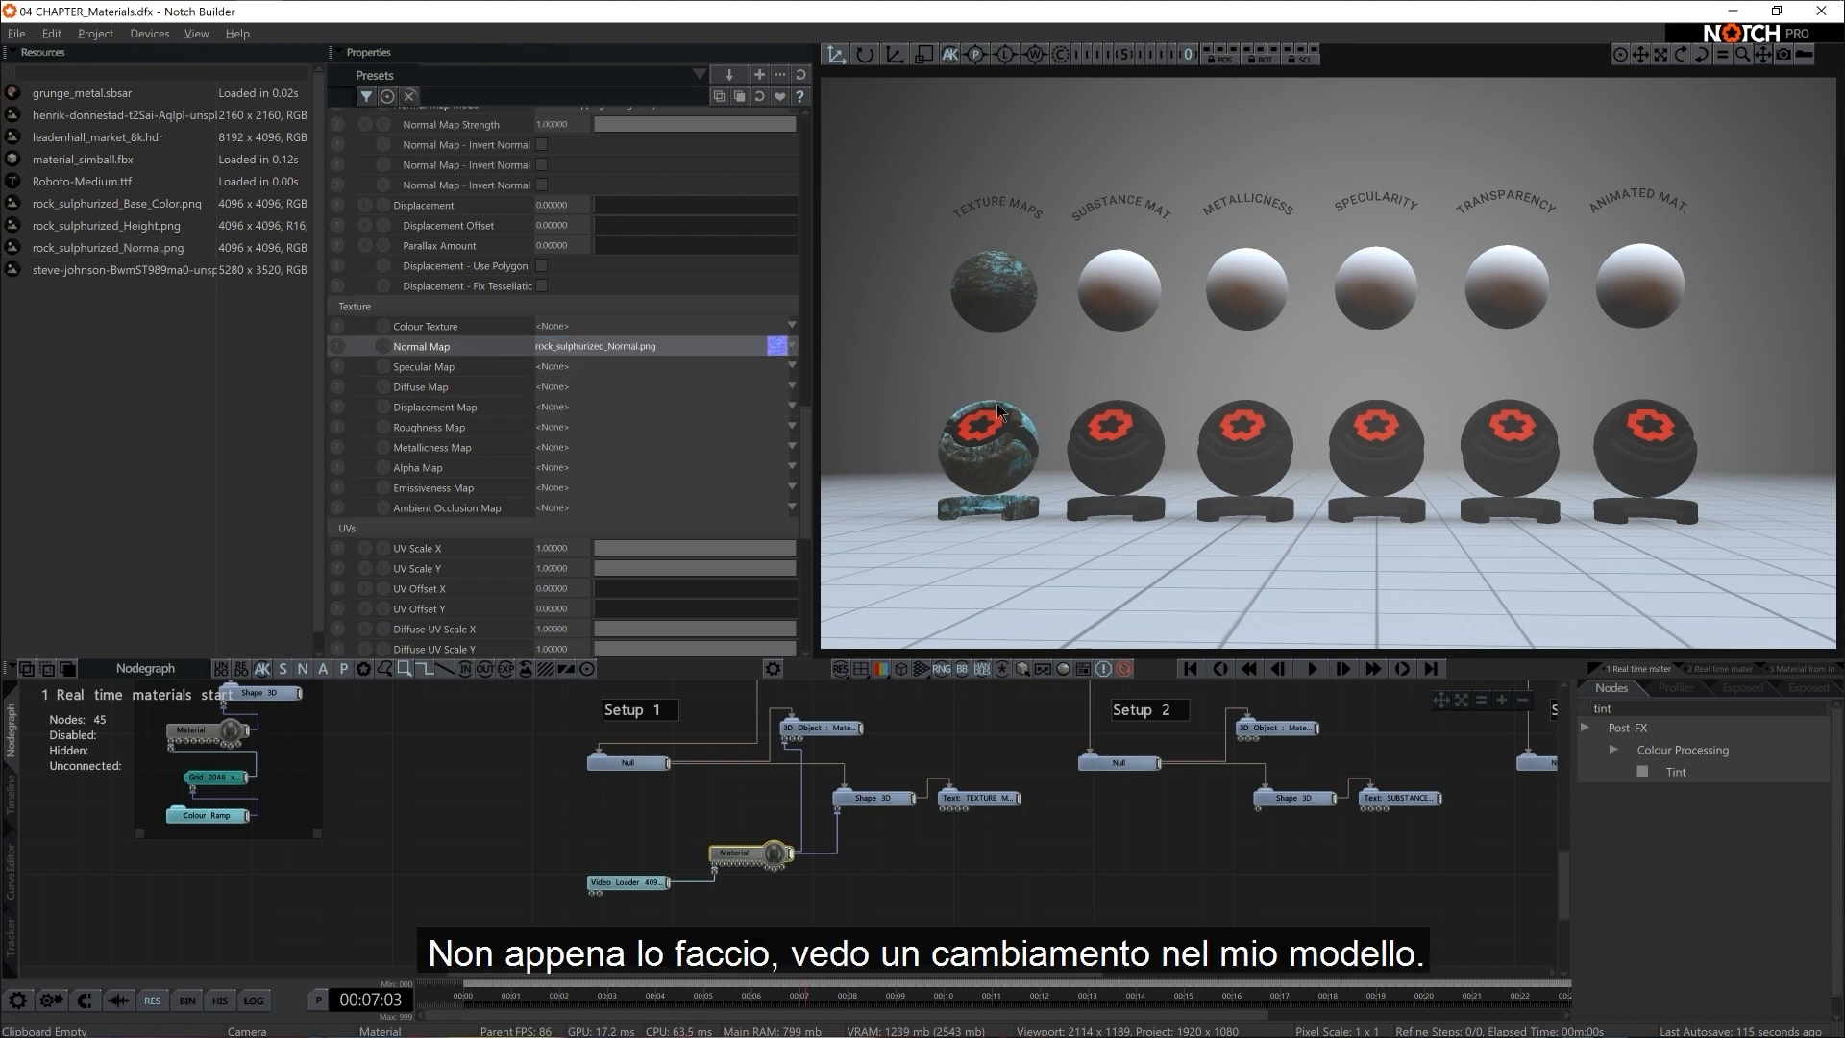
Compare the Texture Maps model up close with Normal Map set to None and set back to rock_sulphurized_Normal.png
drag(995, 402, 1098, 413)
alt+right_drag(1098, 415, 1188, 428)
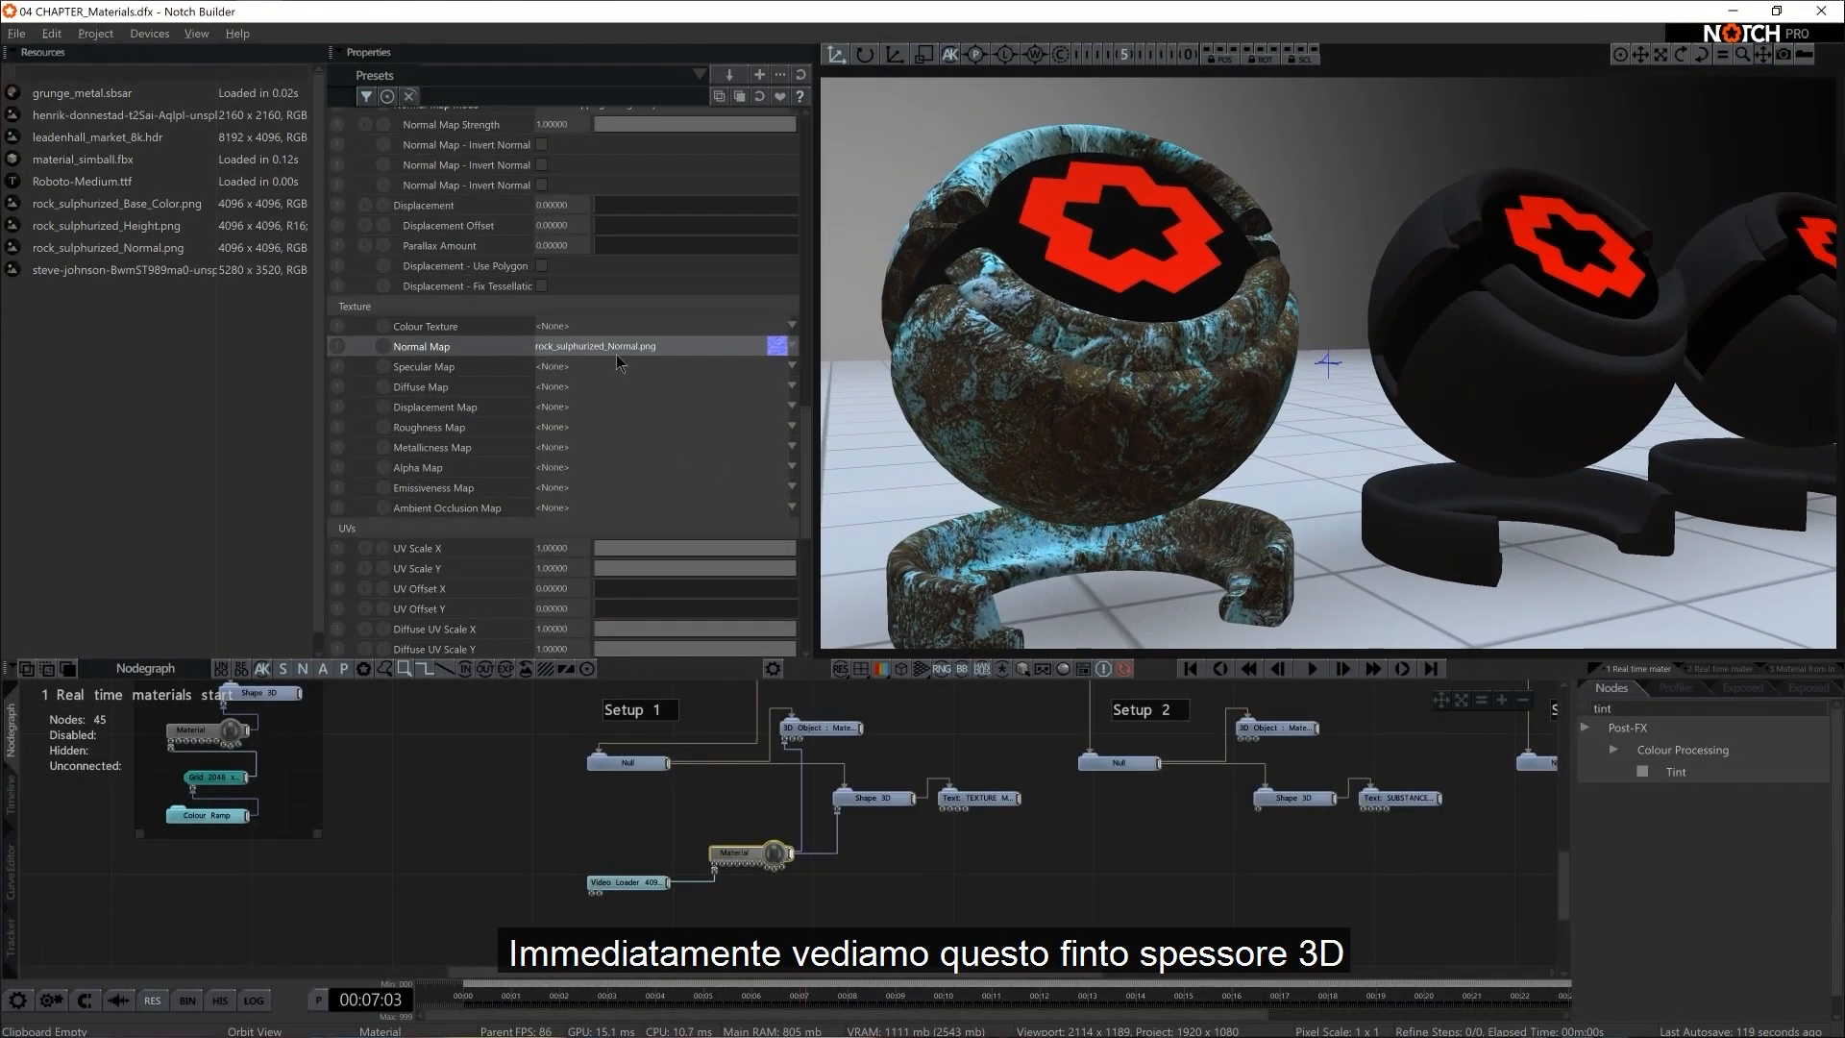
click(616, 350)
click(588, 358)
click(583, 348)
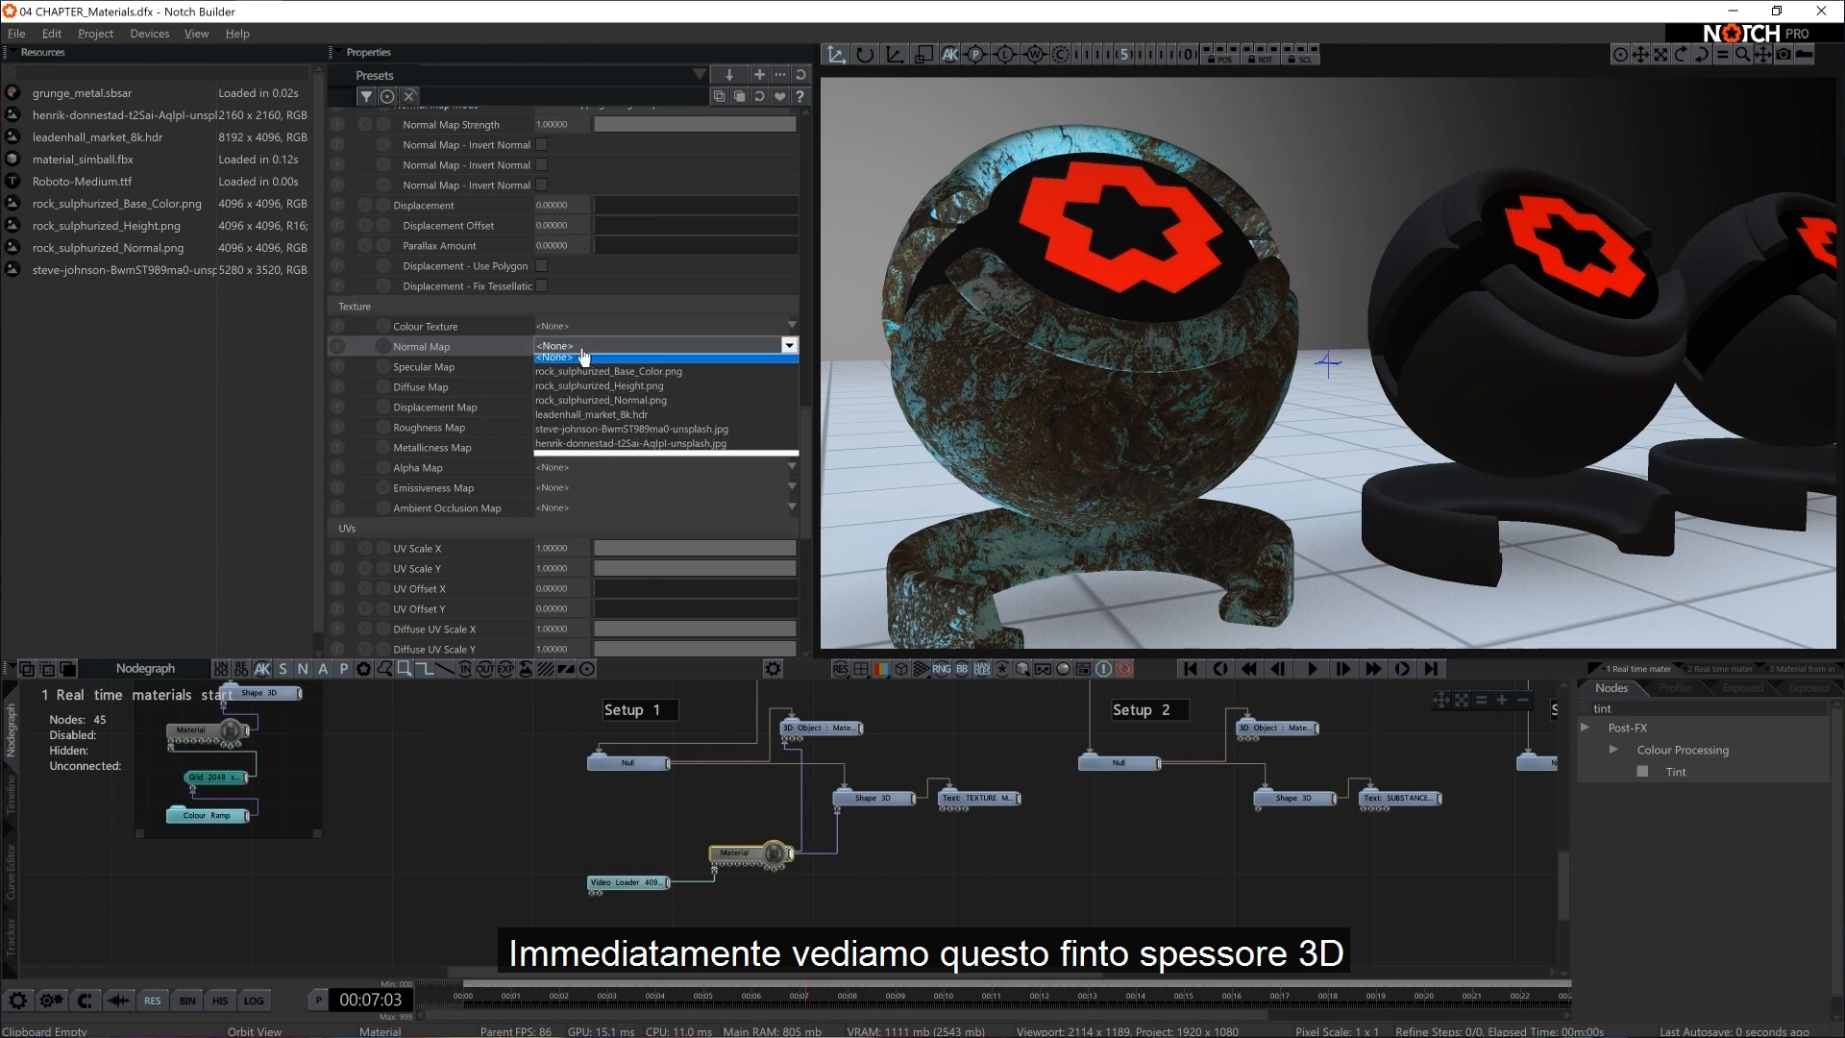
click(600, 400)
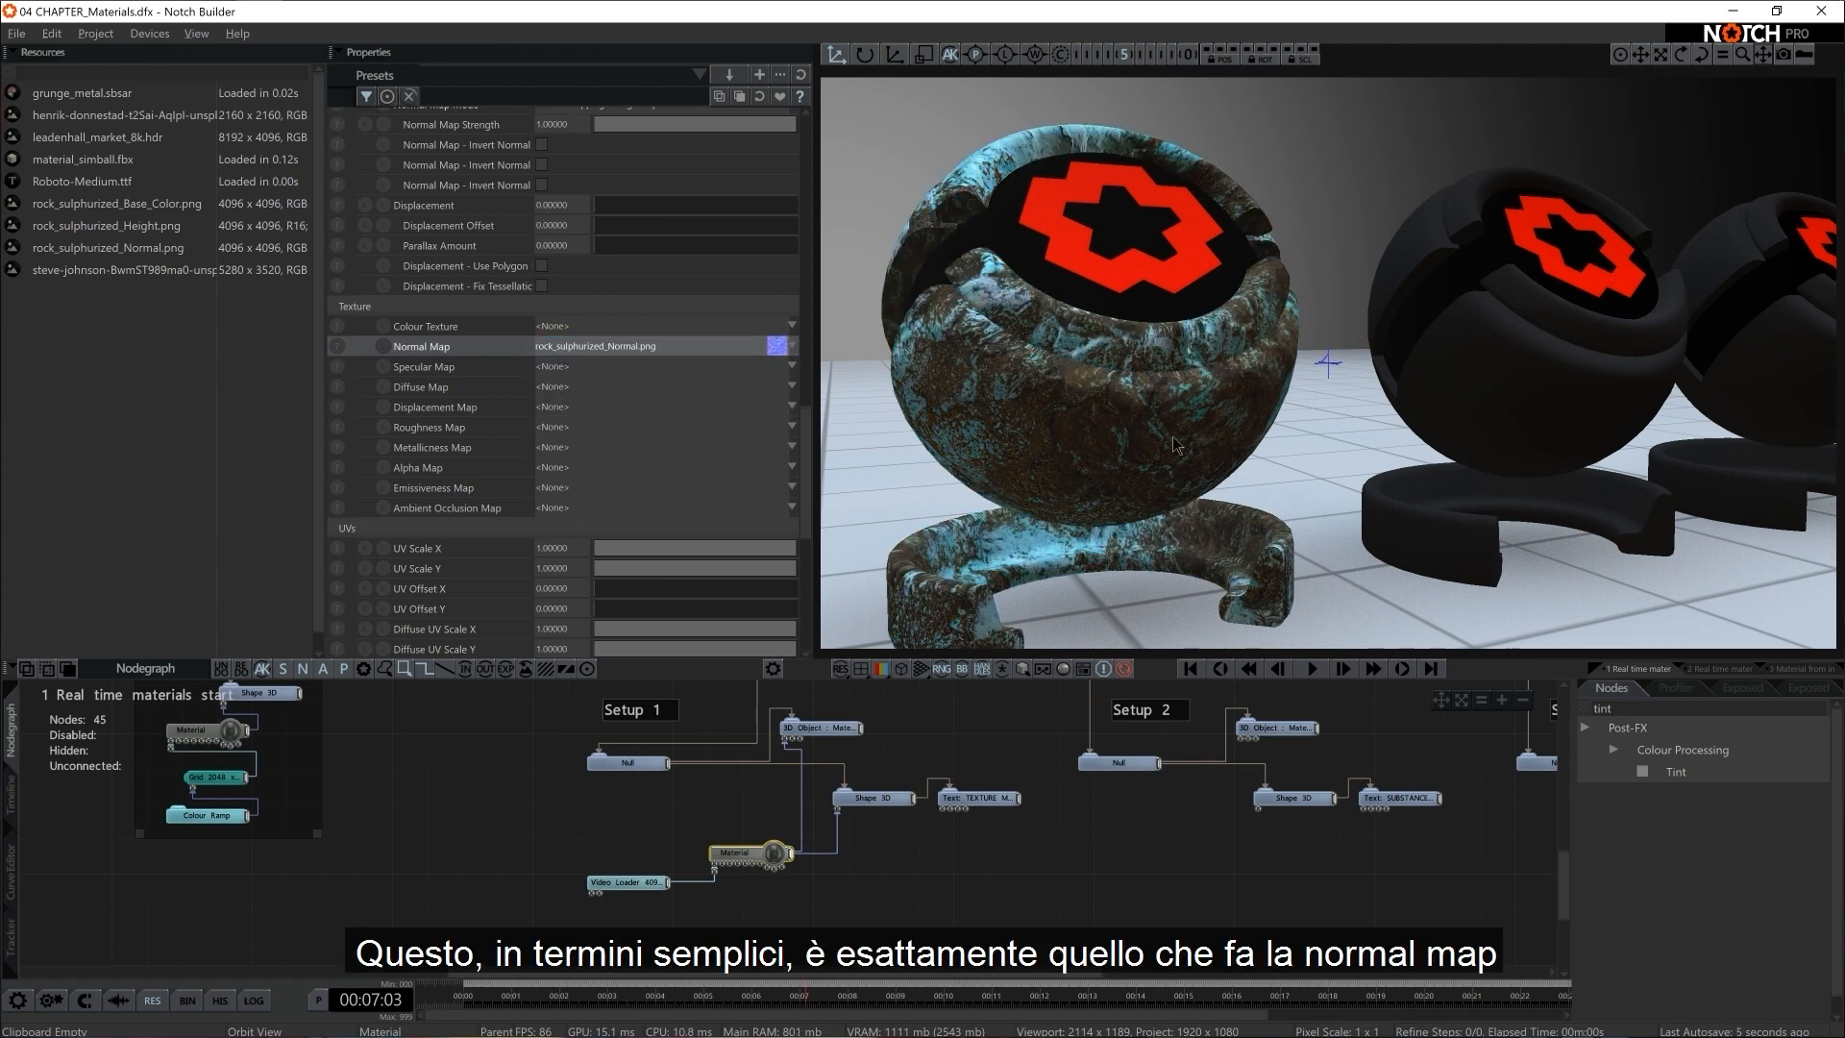
alt+right_drag(1172, 436, 1147, 446)
alt+drag(1147, 446, 1074, 437)
mouse_move(1057, 439)
right_down()
mouse_move(1094, 448)
mouse_move(1076, 435)
right_up()
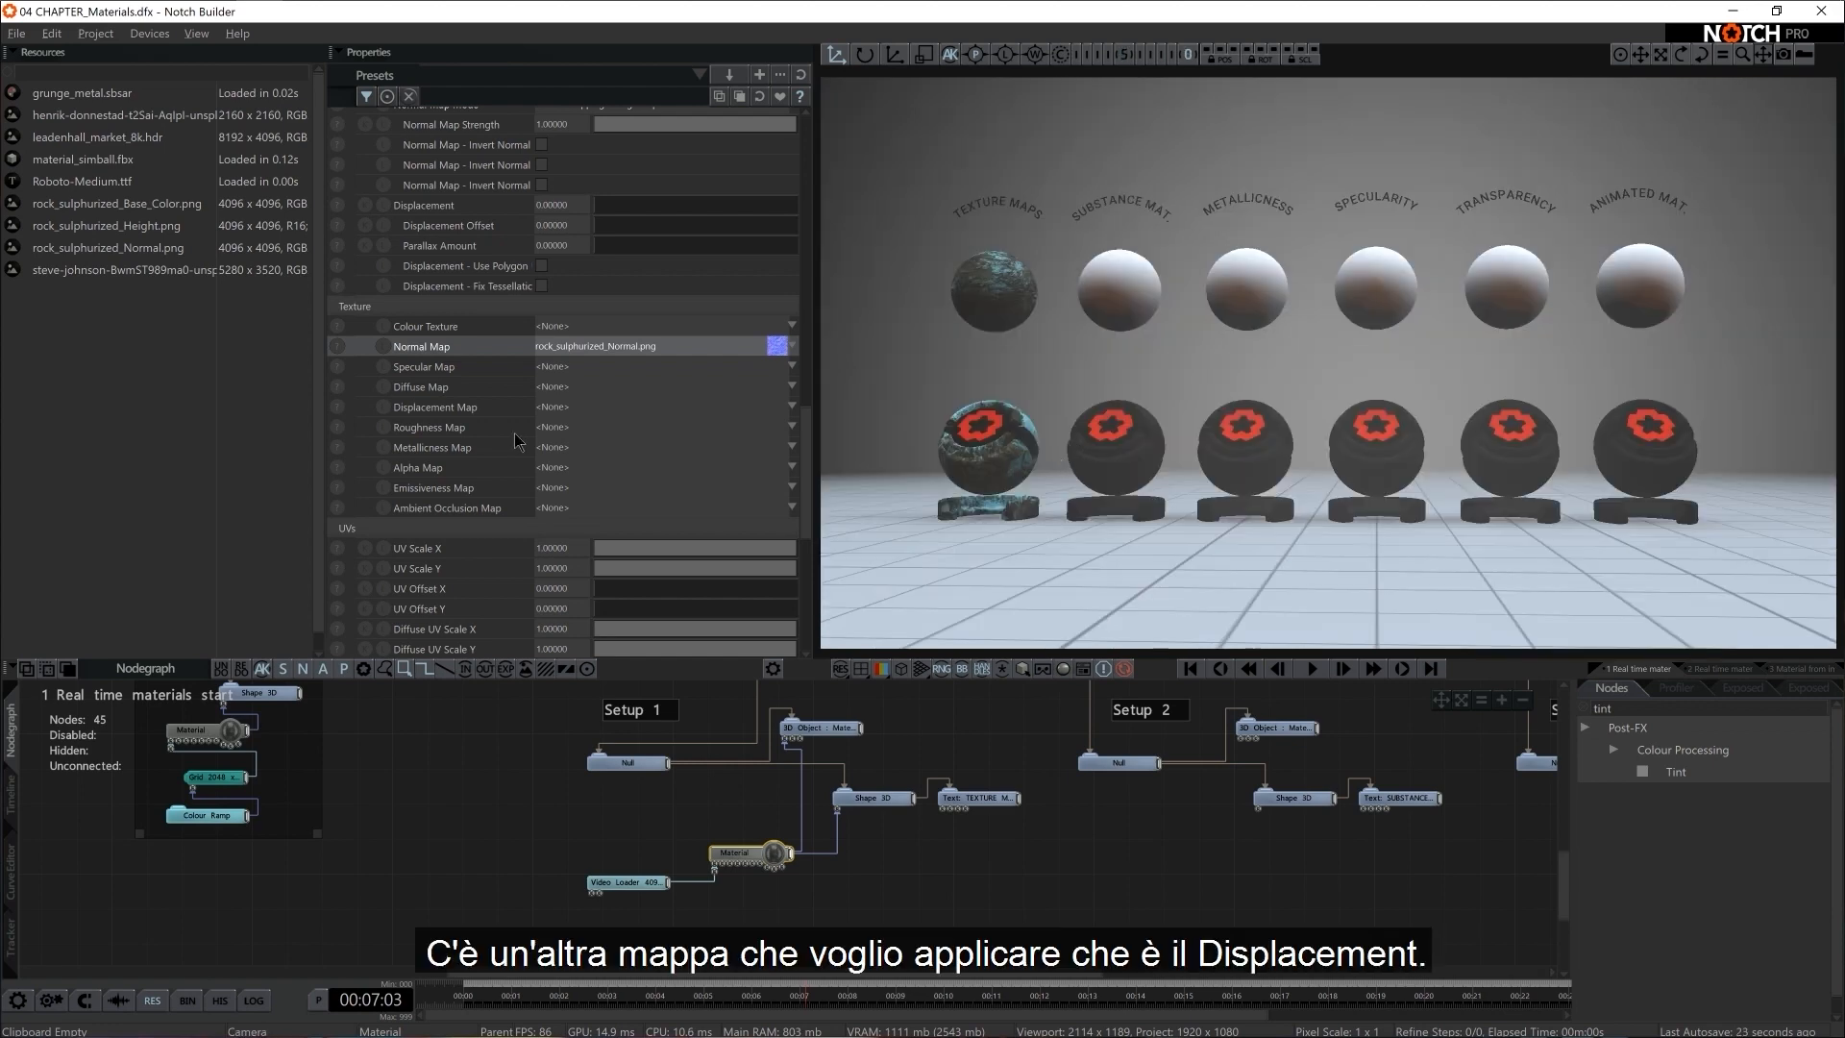
Set the Material's Displacement Map to rock_sulphurized_Height.png
click(467, 413)
click(596, 411)
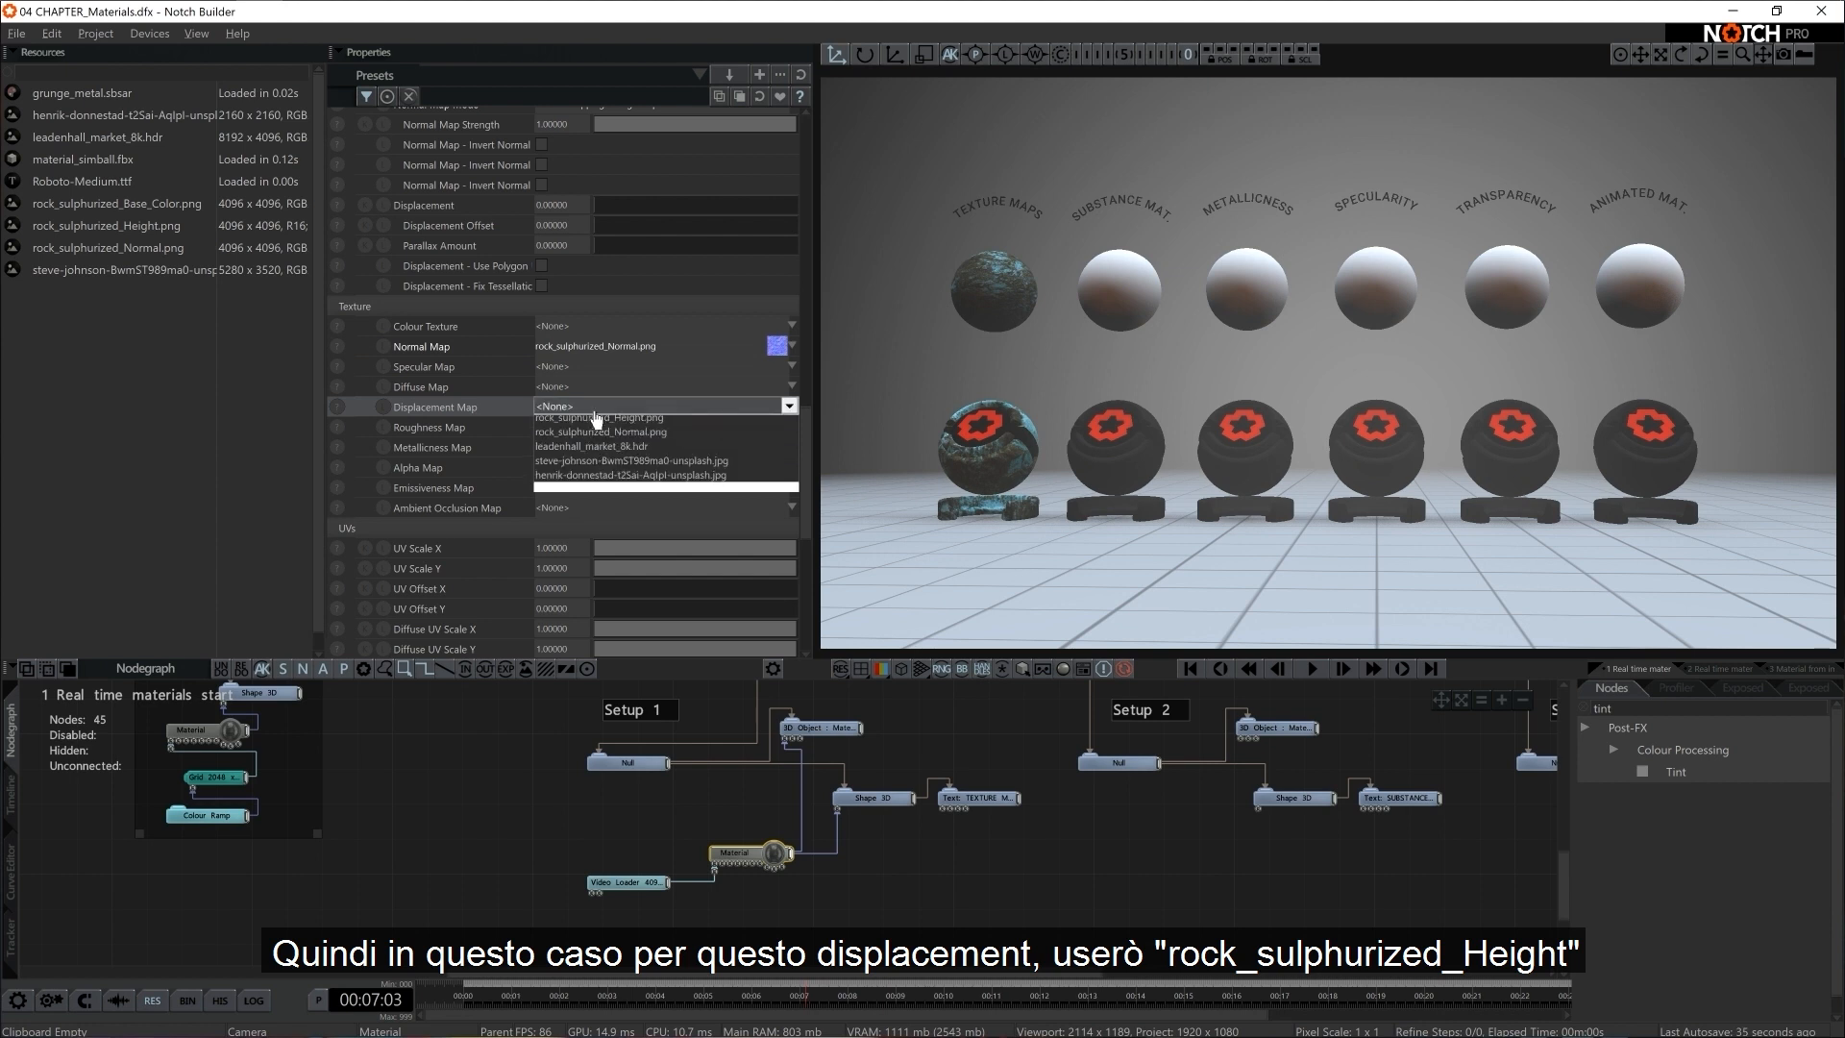
click(653, 451)
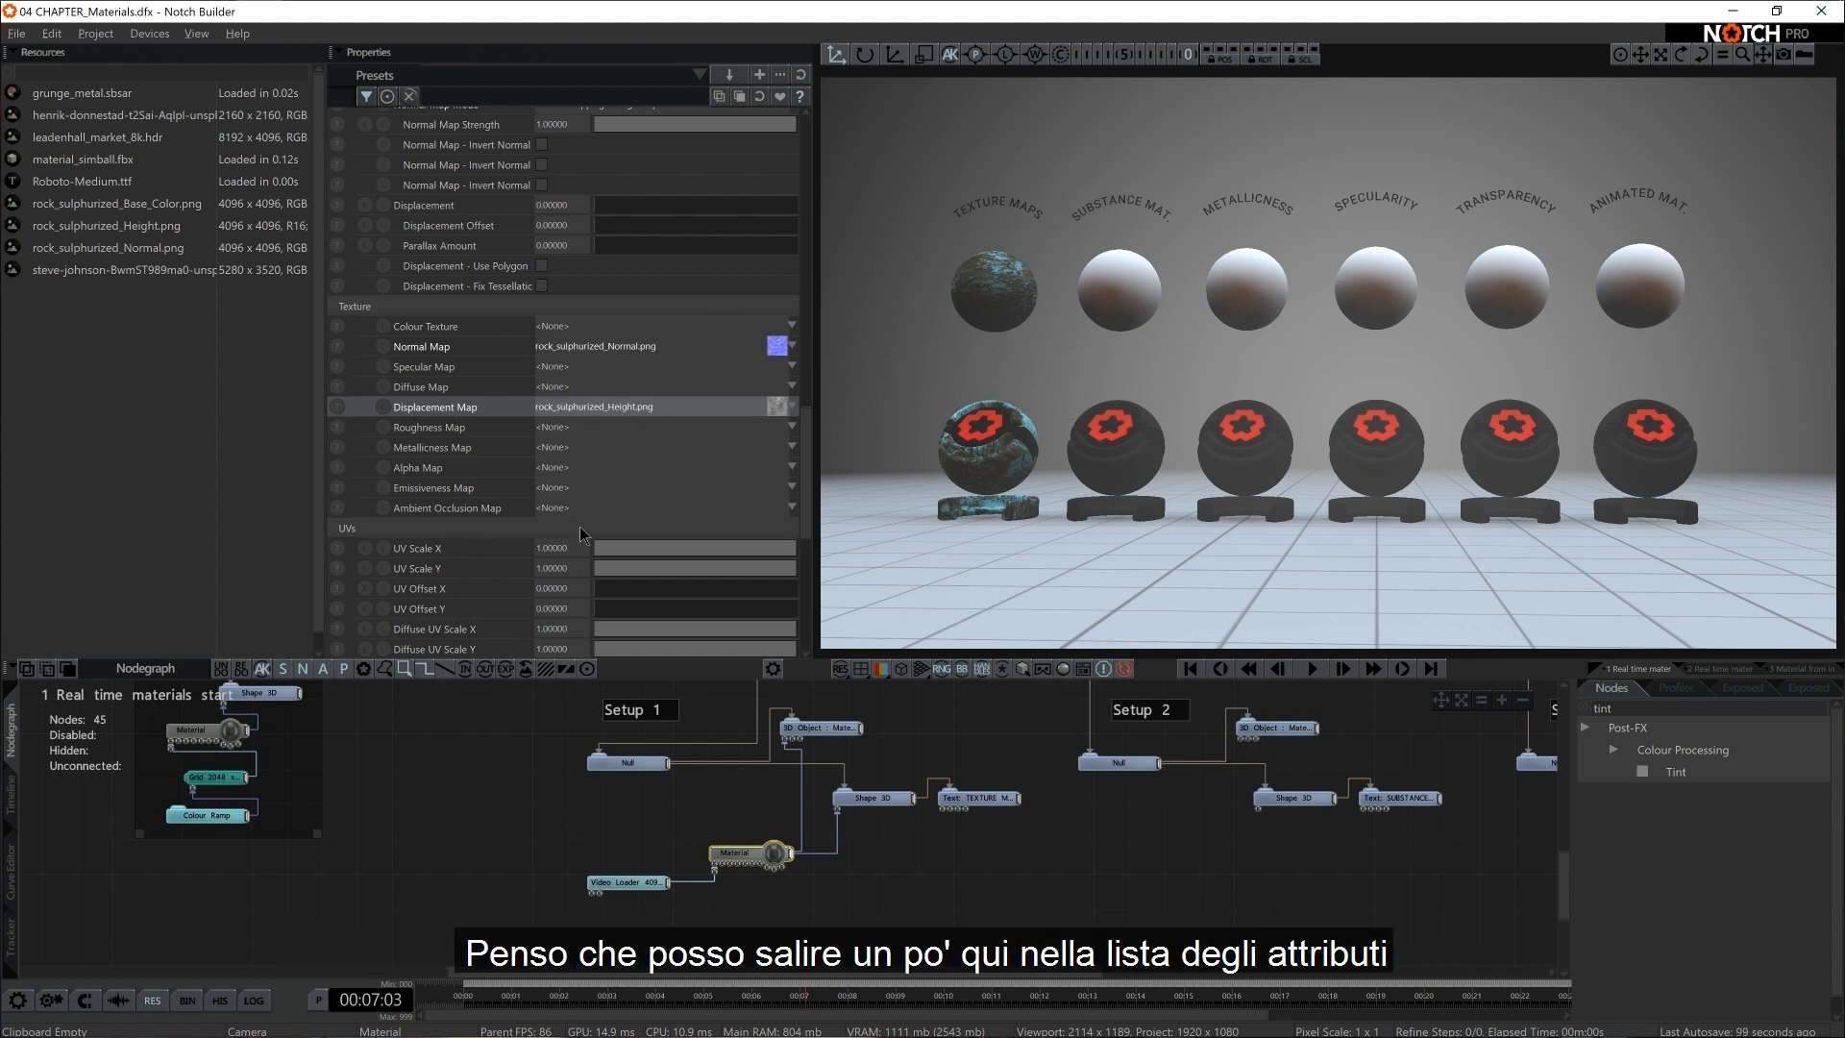
Raise the Material's Displacement to about 0.66, checking the deformation in wireframe view before returning to the shaded view
scroll(579, 527, up, 5)
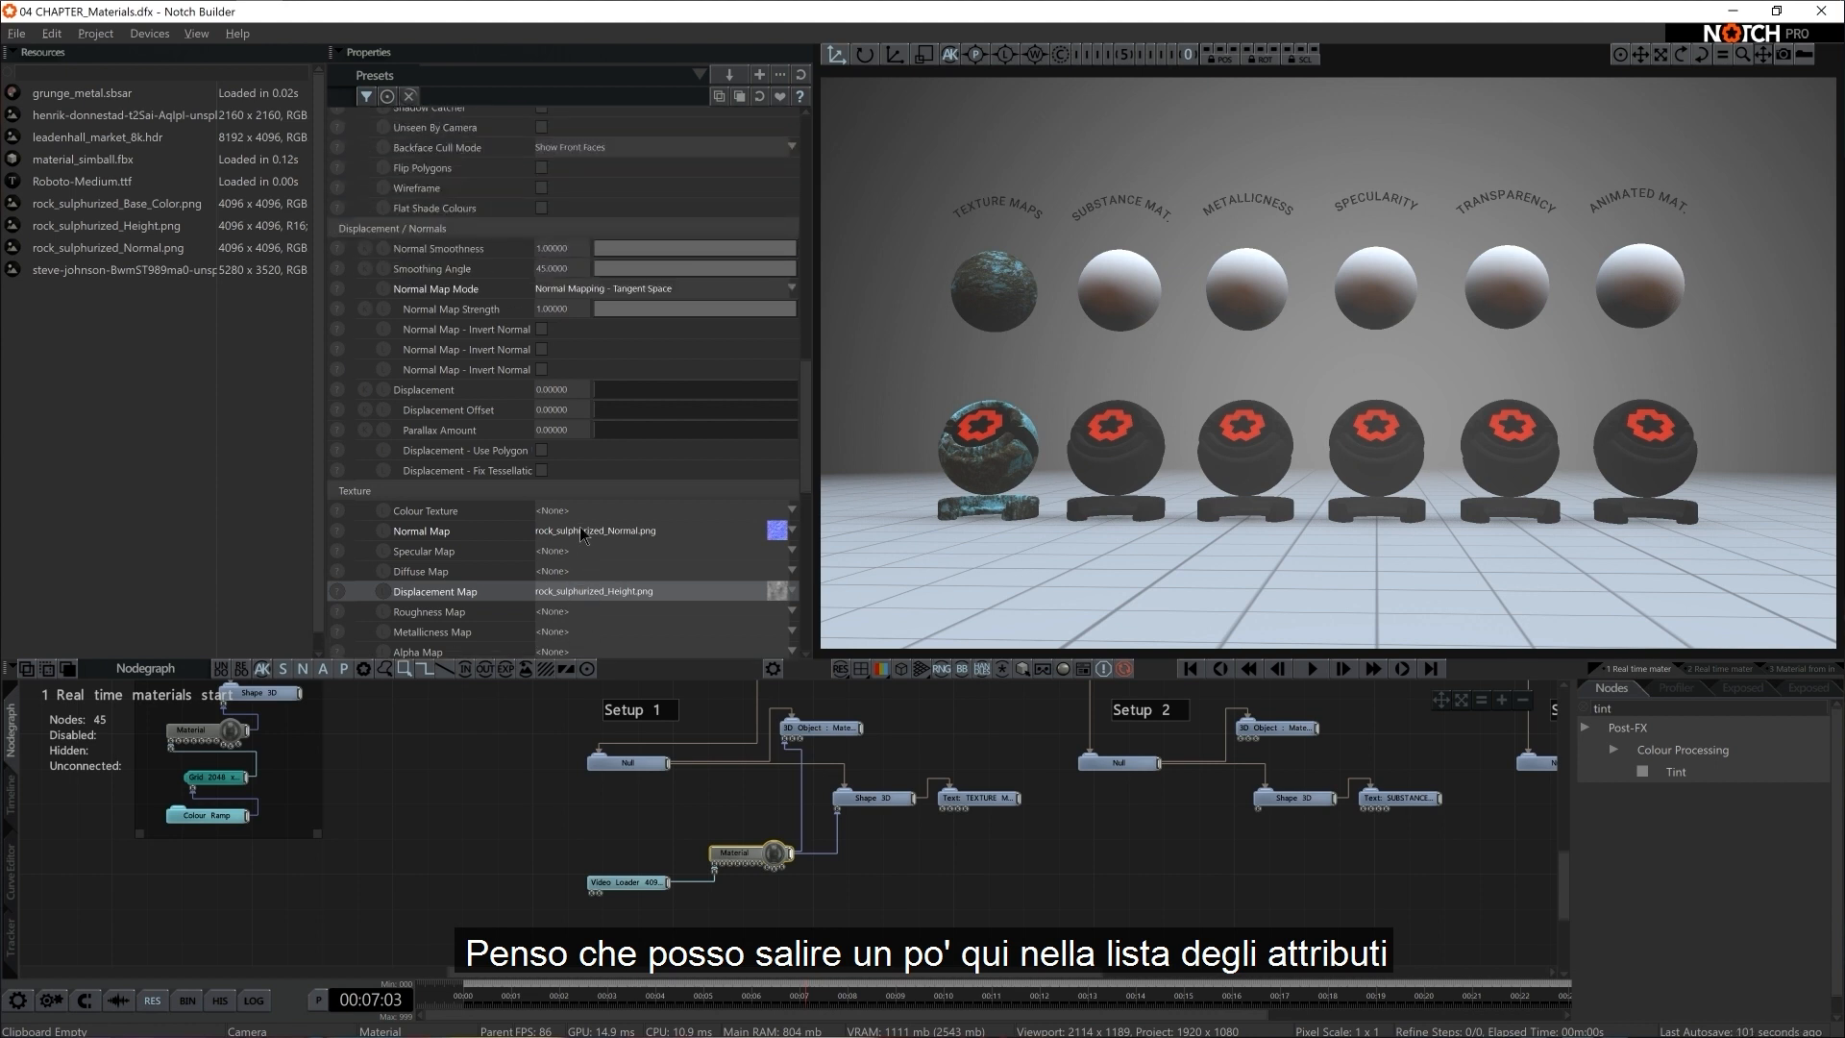
scroll(580, 529, up, 1)
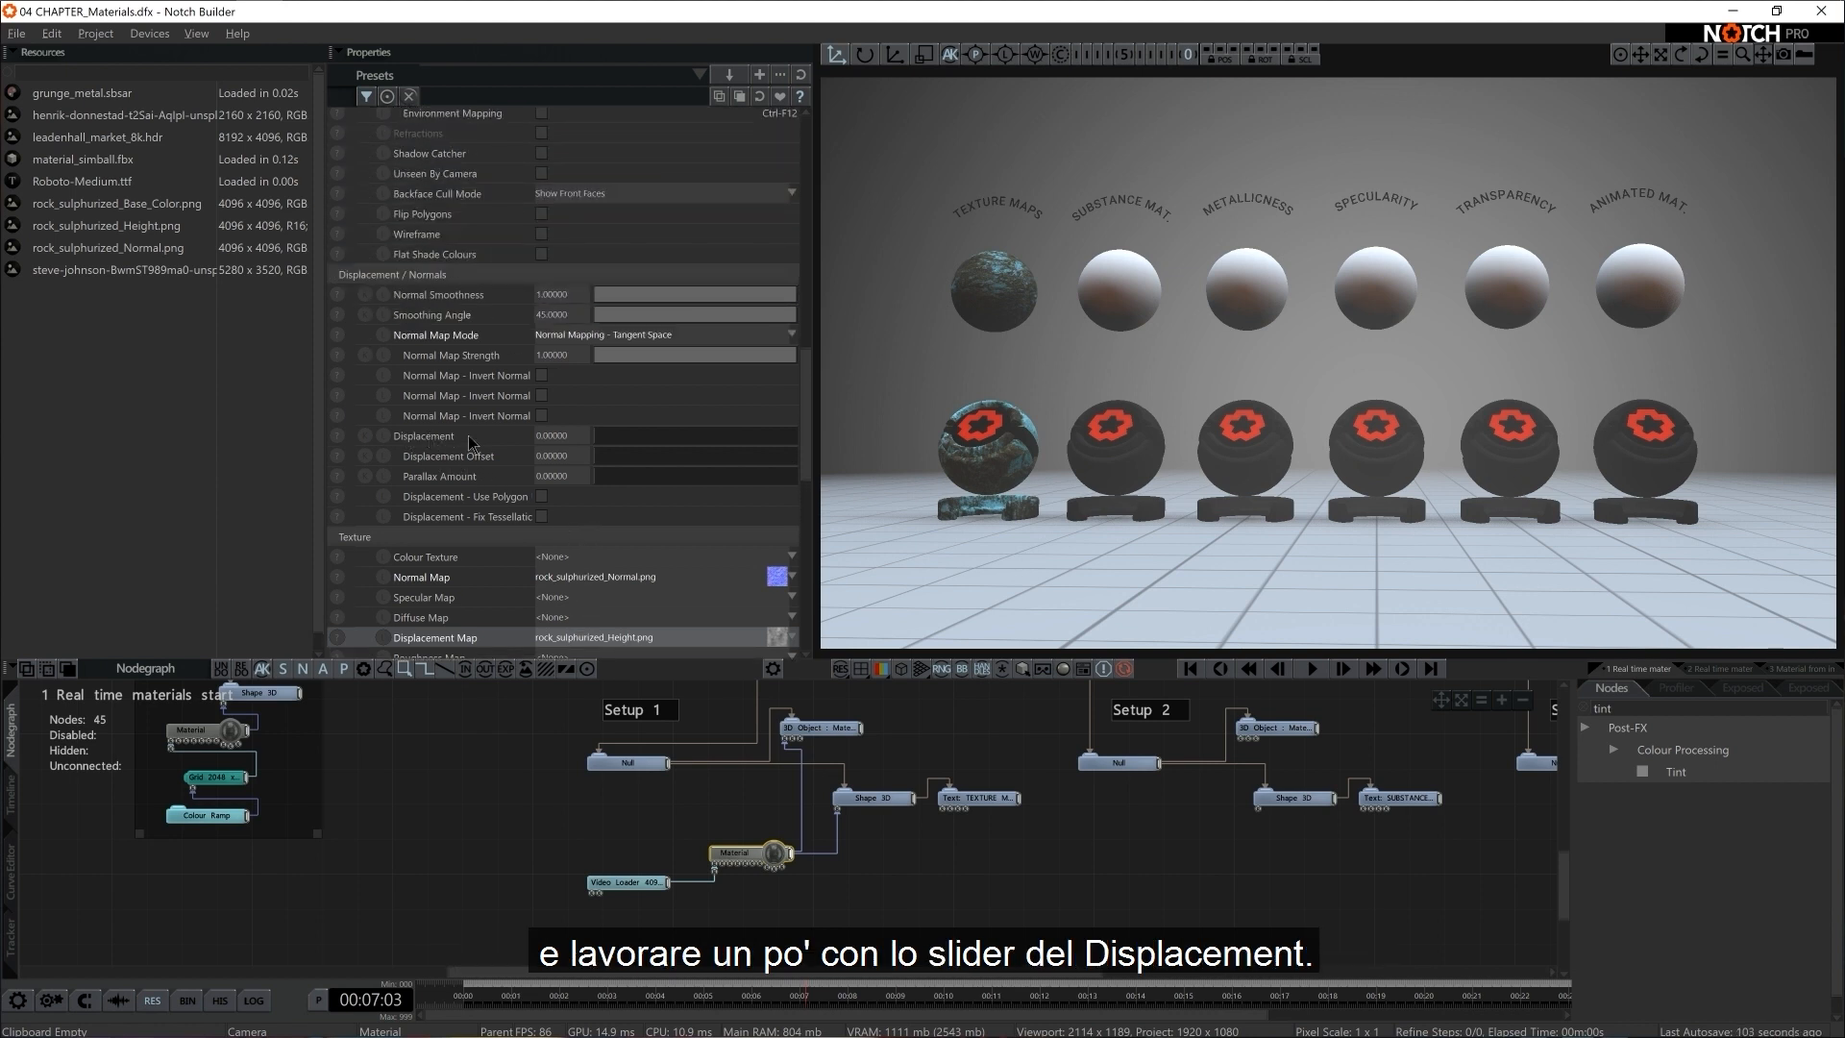
drag(608, 436, 672, 477)
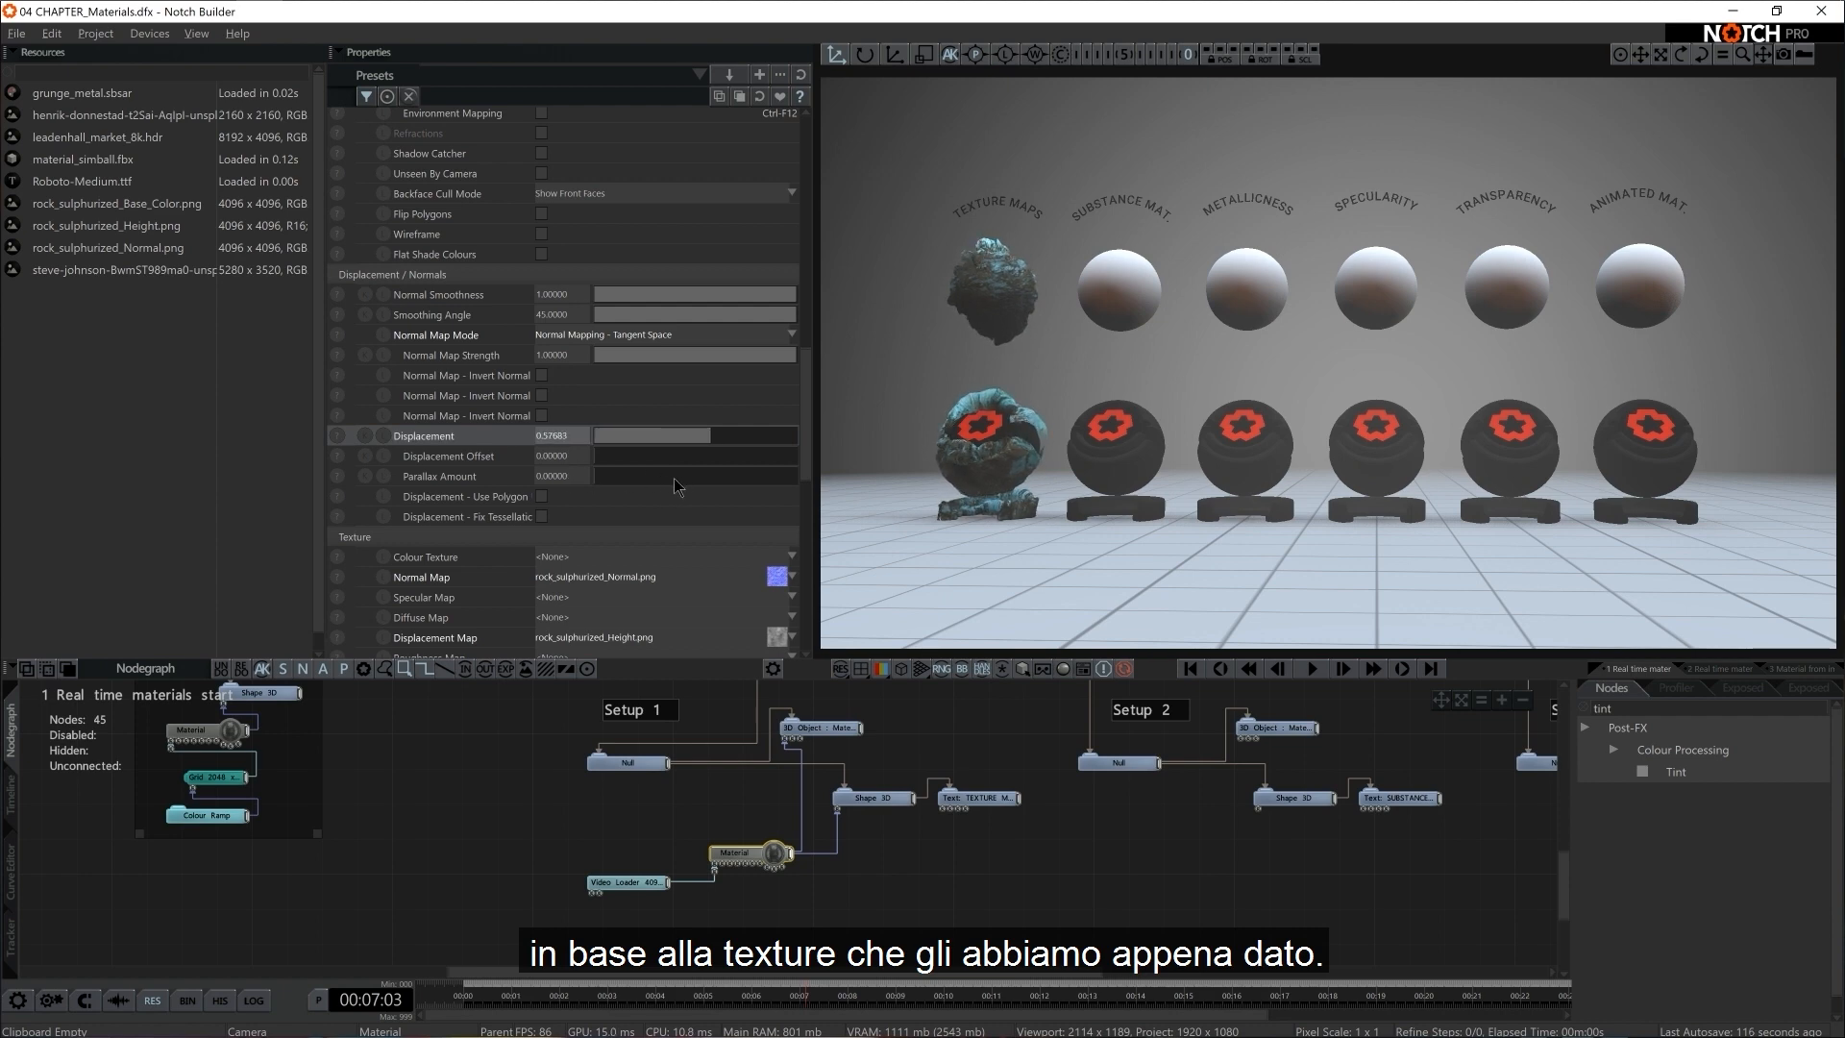
click(902, 670)
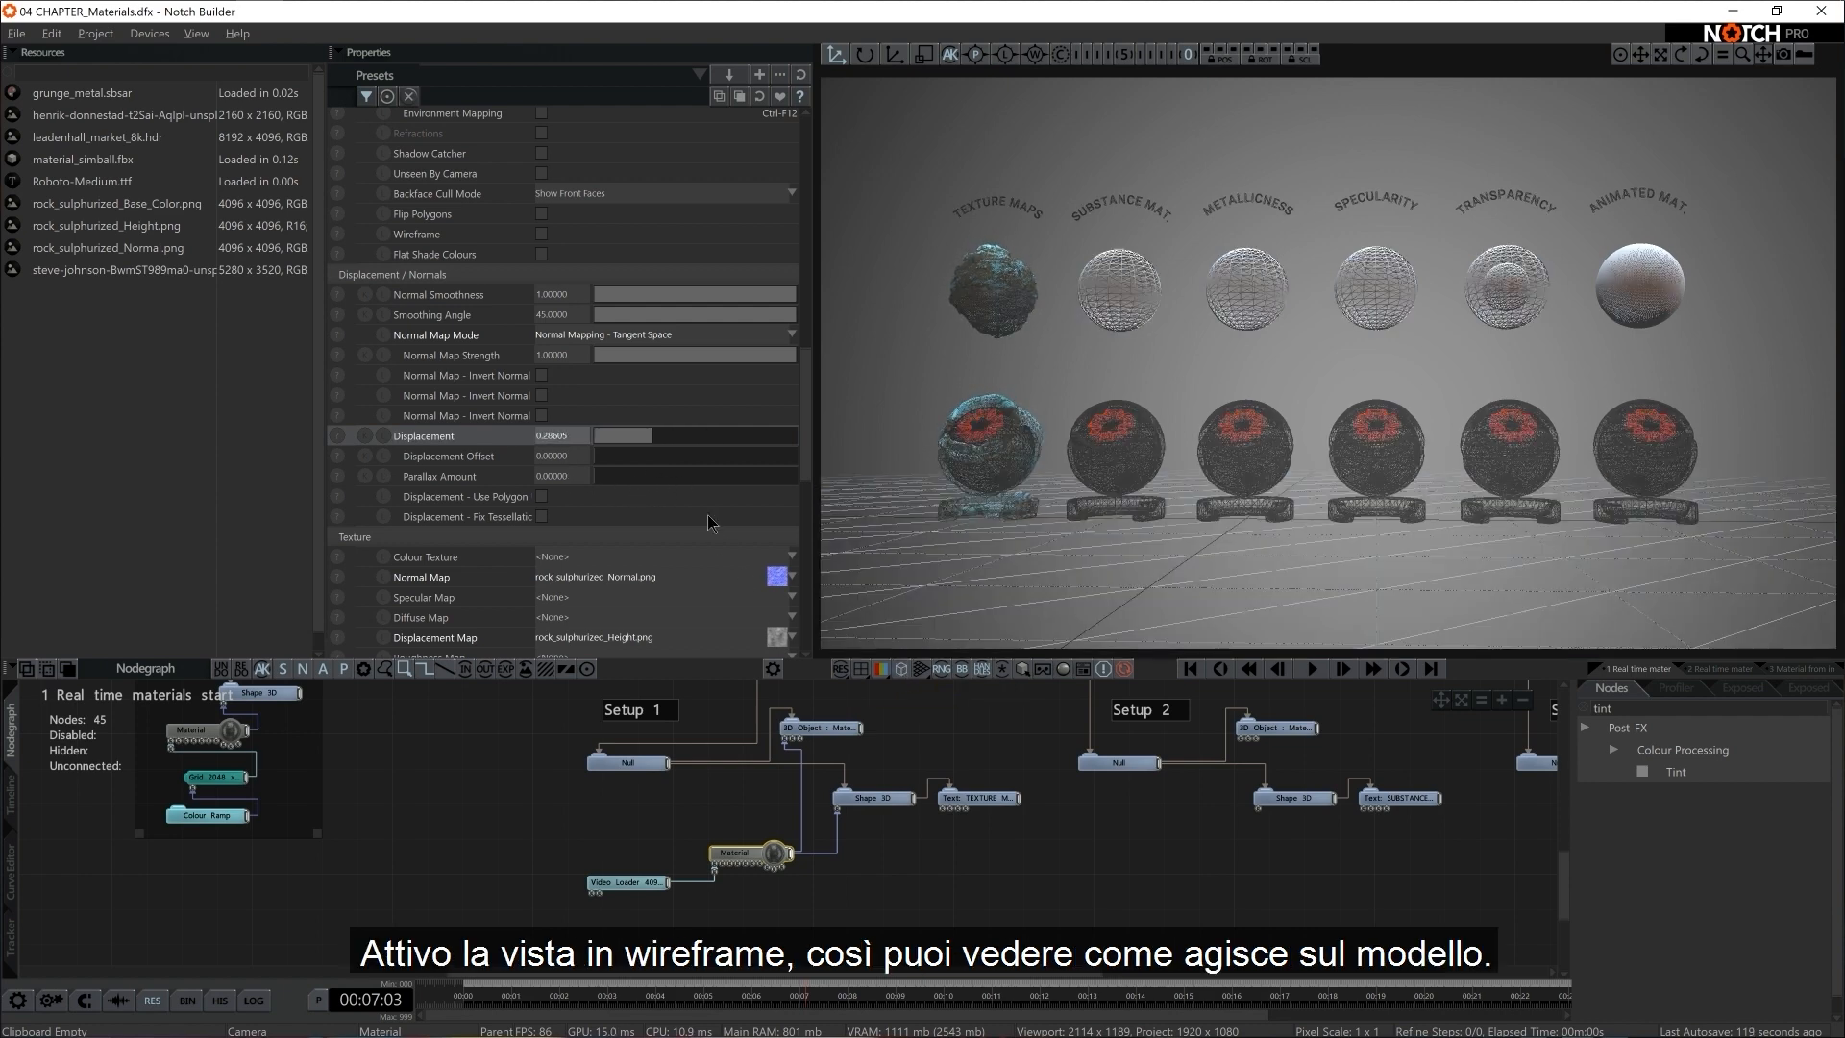
drag(668, 449, 727, 449)
click(902, 669)
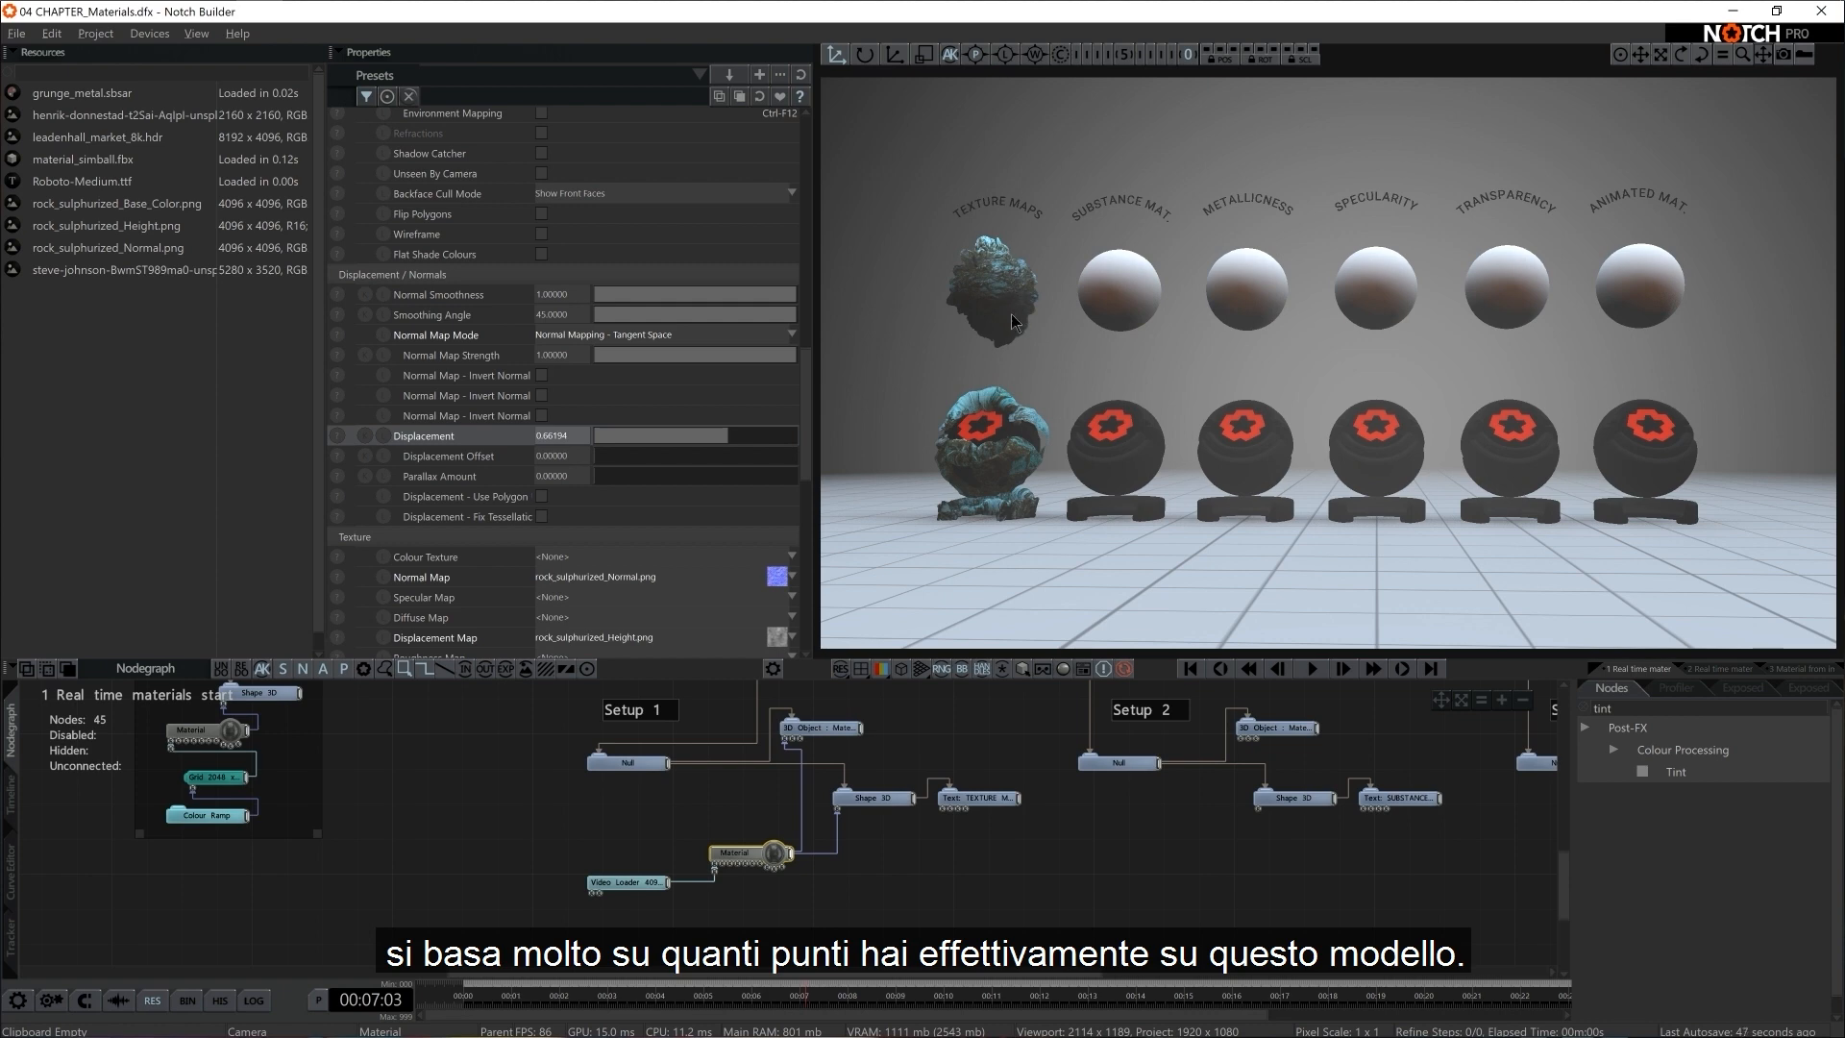
Set Subdivisions X and Y of the Setup 1 Shape 3D to 20 and compare its wireframe and shaded views
click(902, 670)
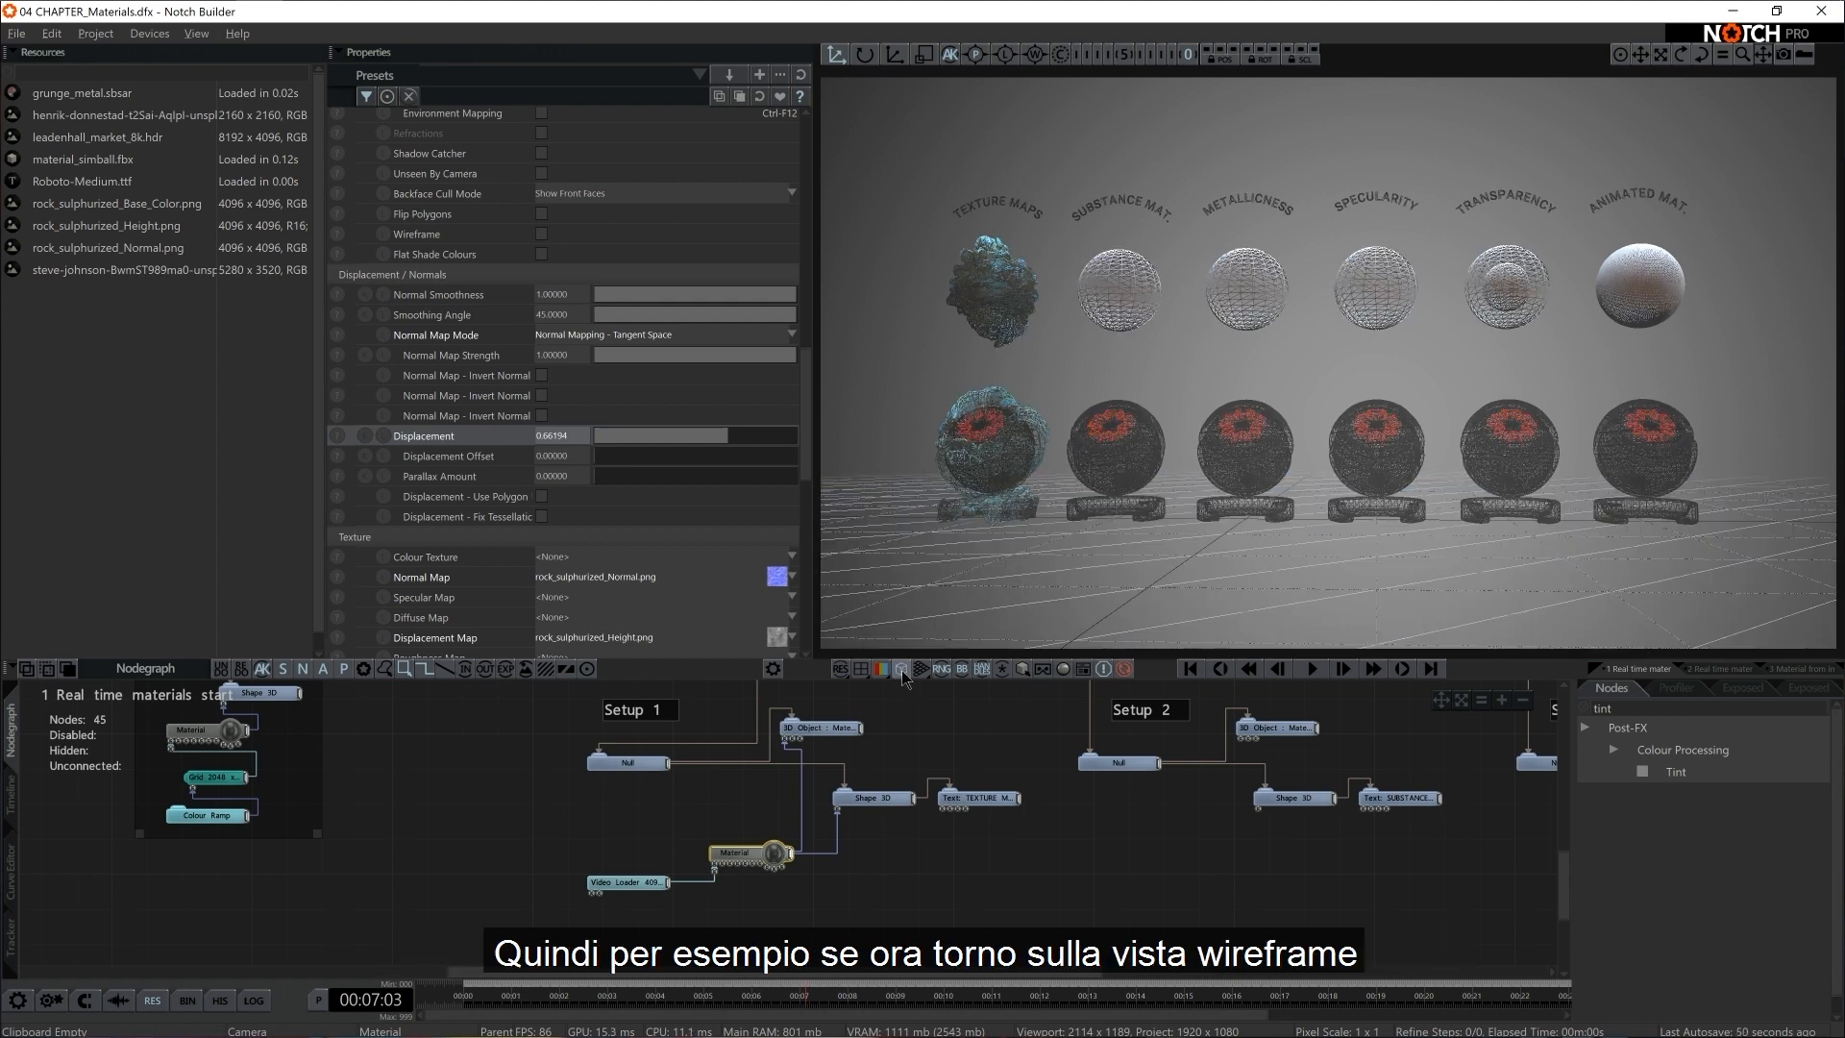
click(873, 797)
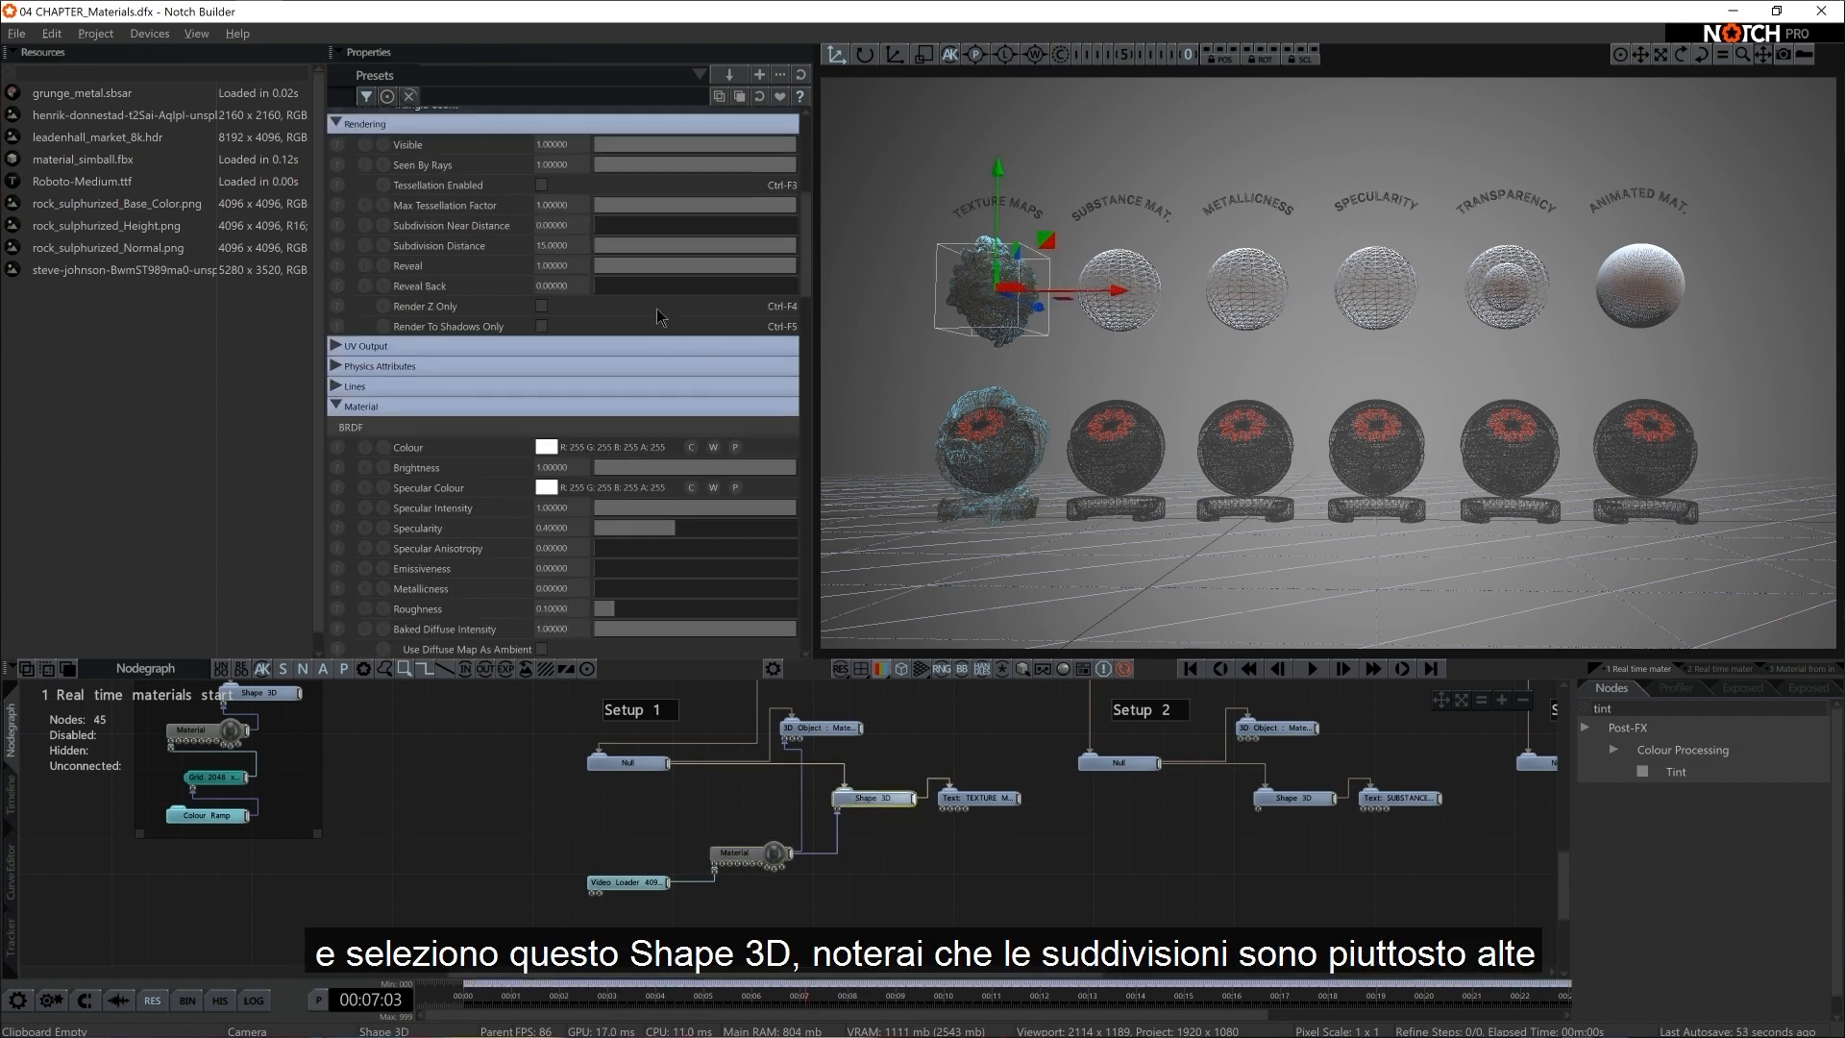
scroll(657, 310, up, 5)
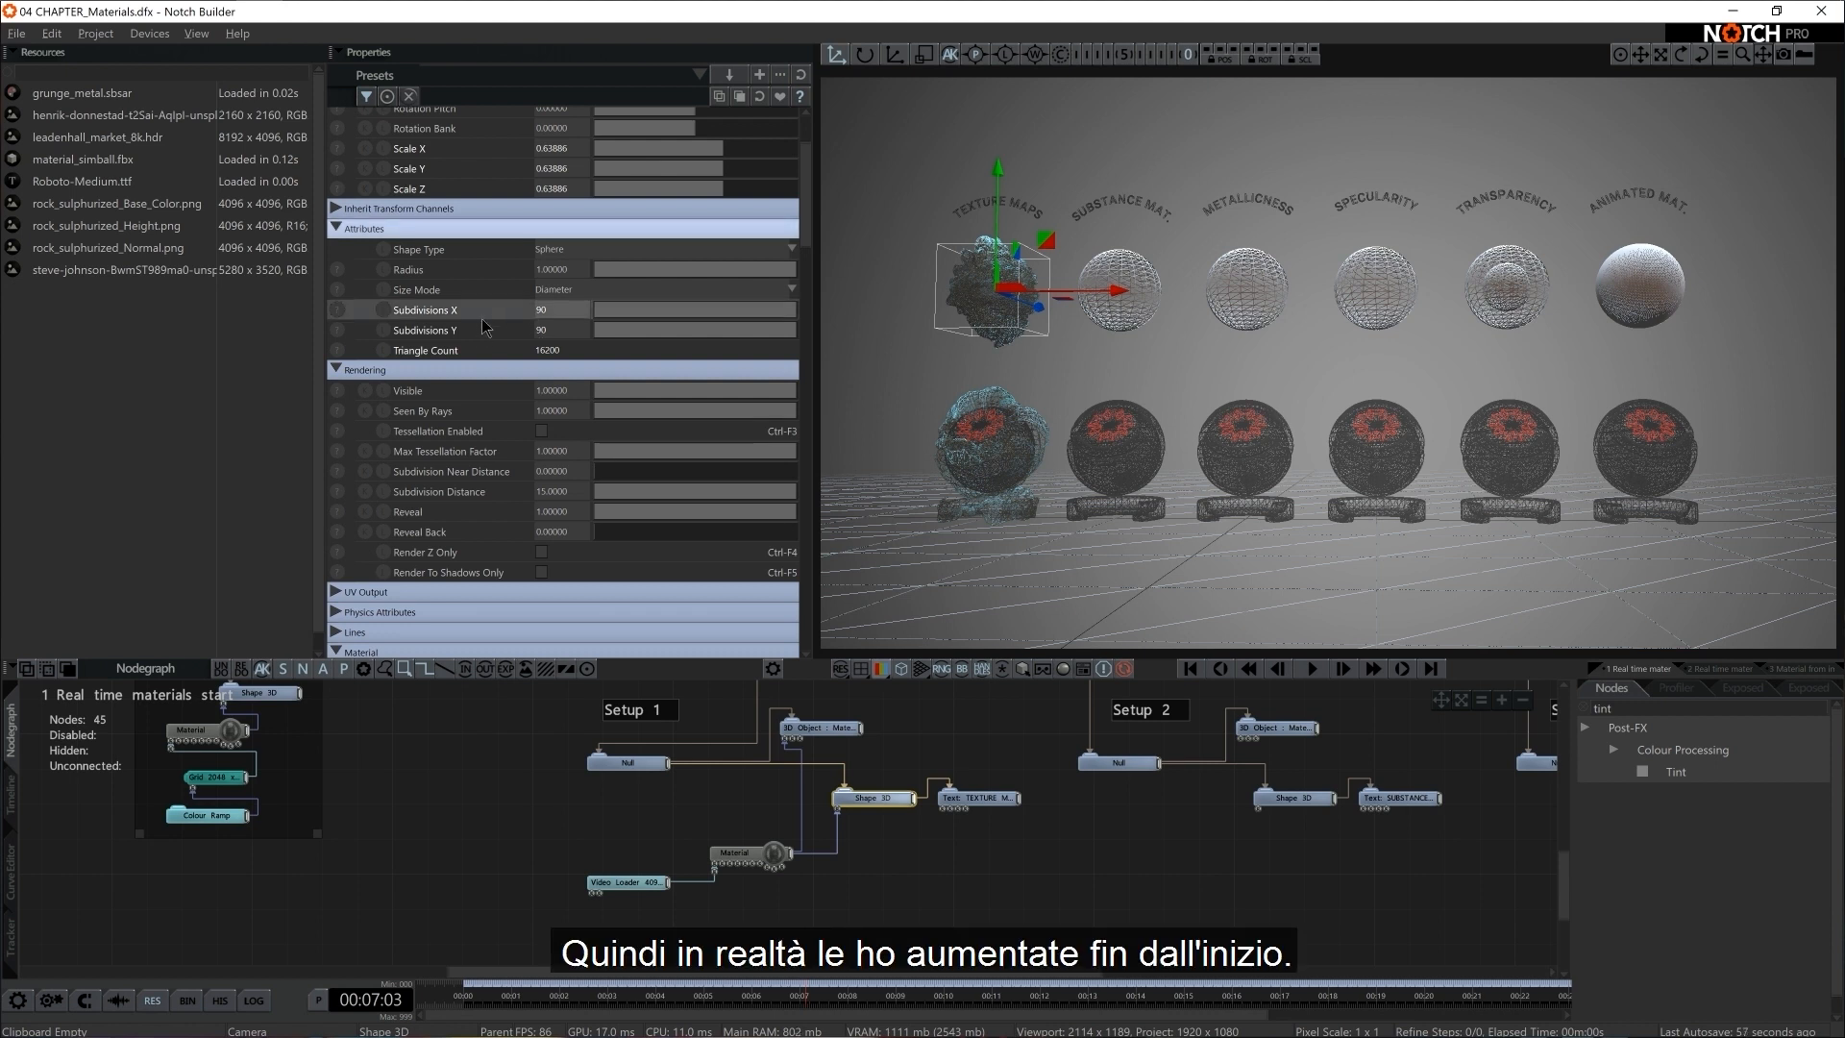
click(543, 308)
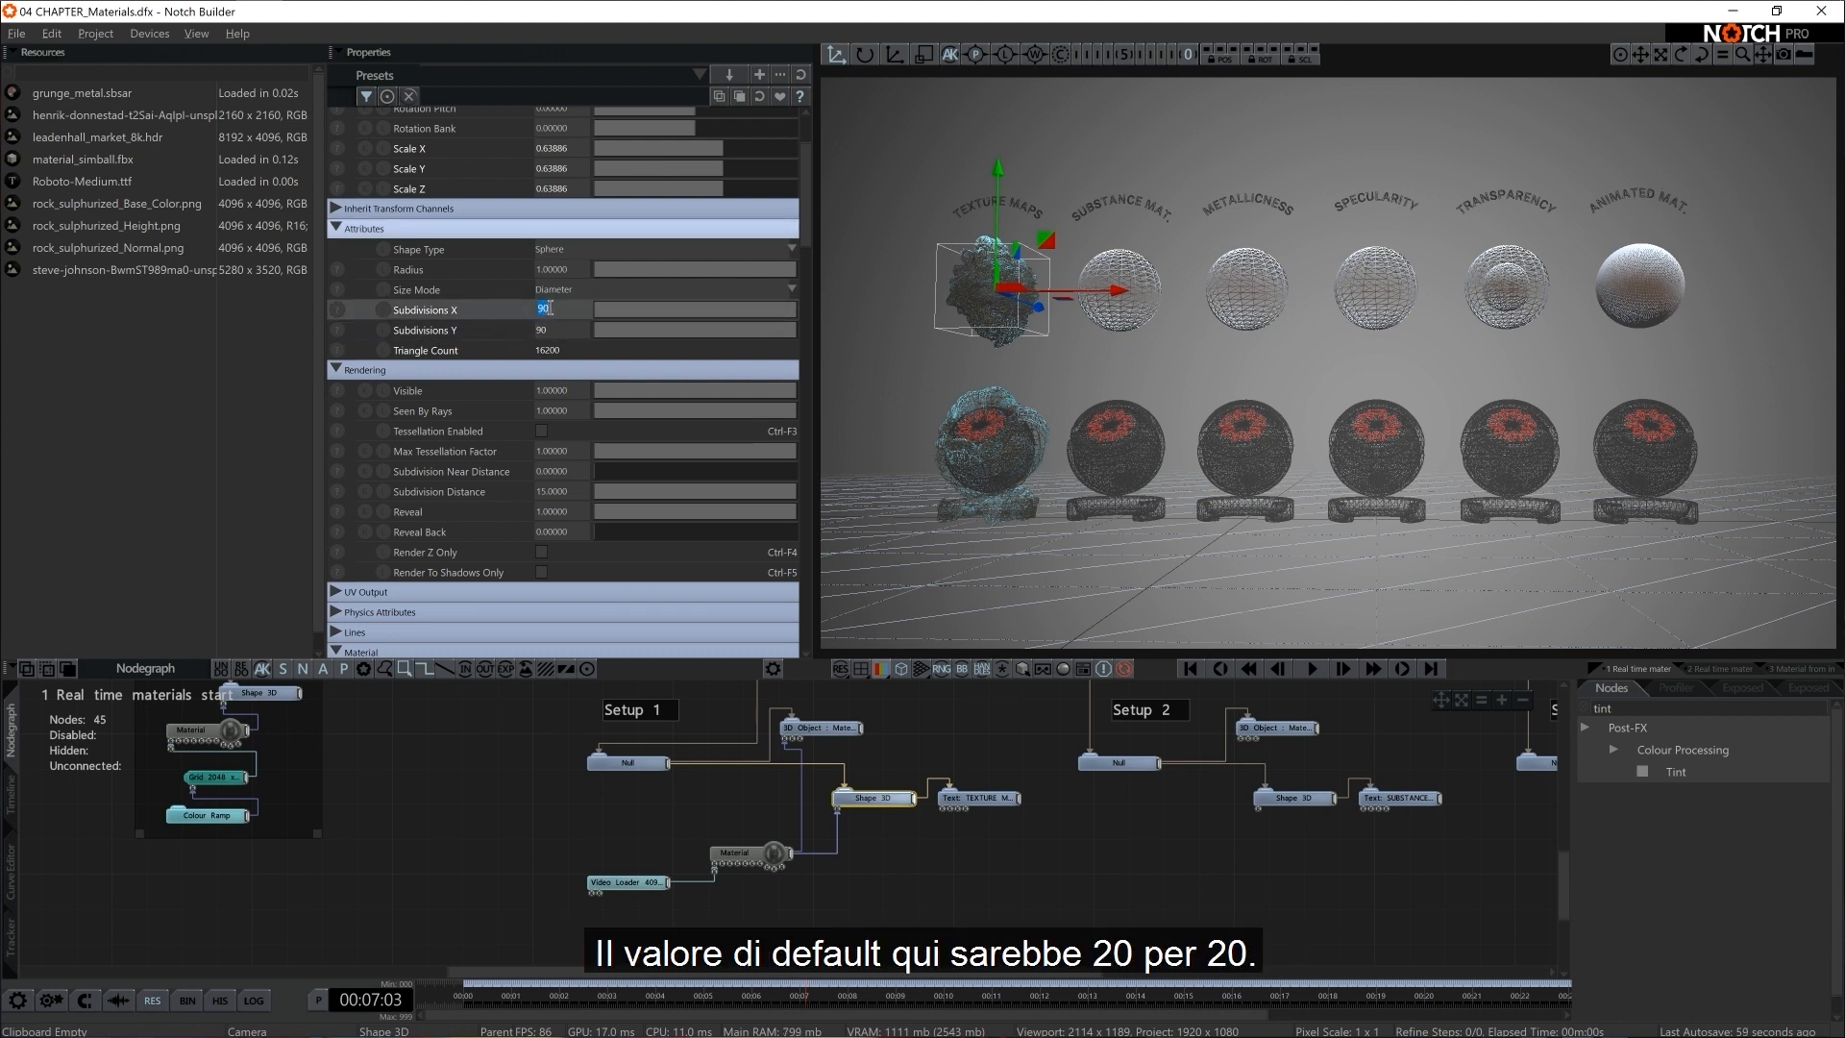
text(20)
key(Tab)
text(20)
key(Return)
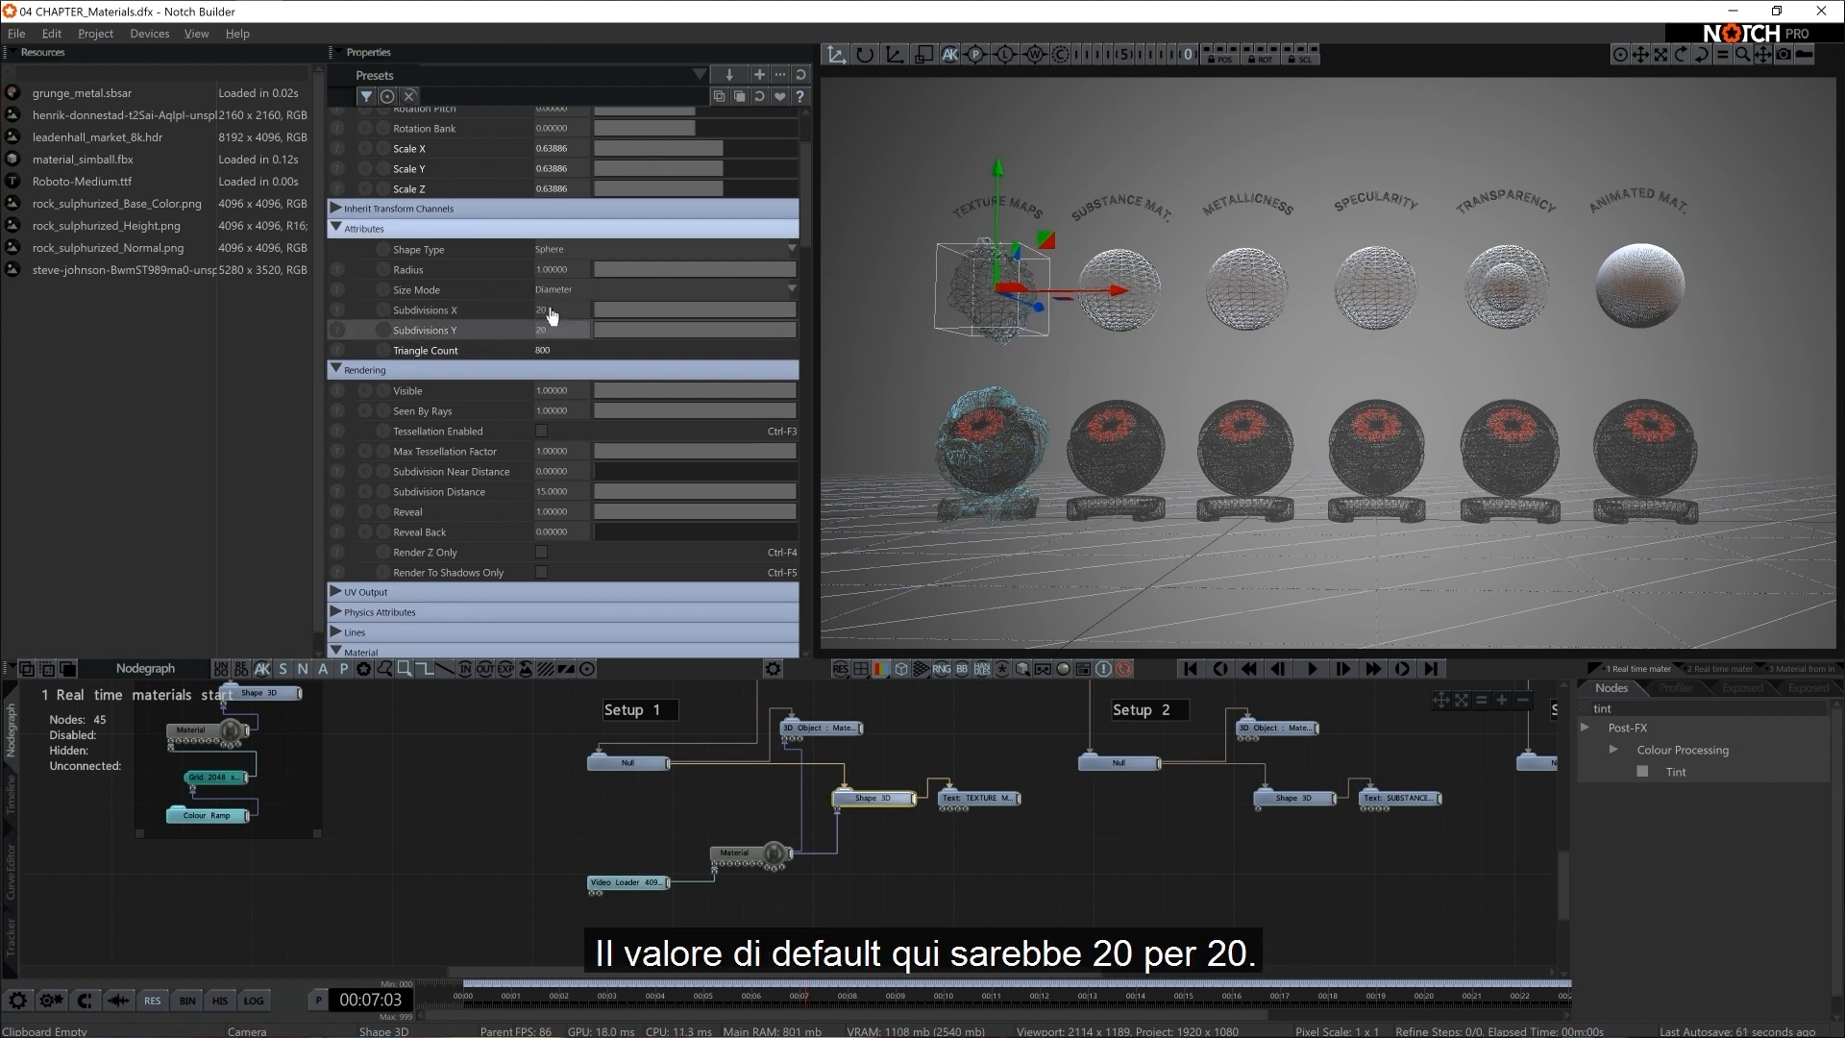
click(902, 670)
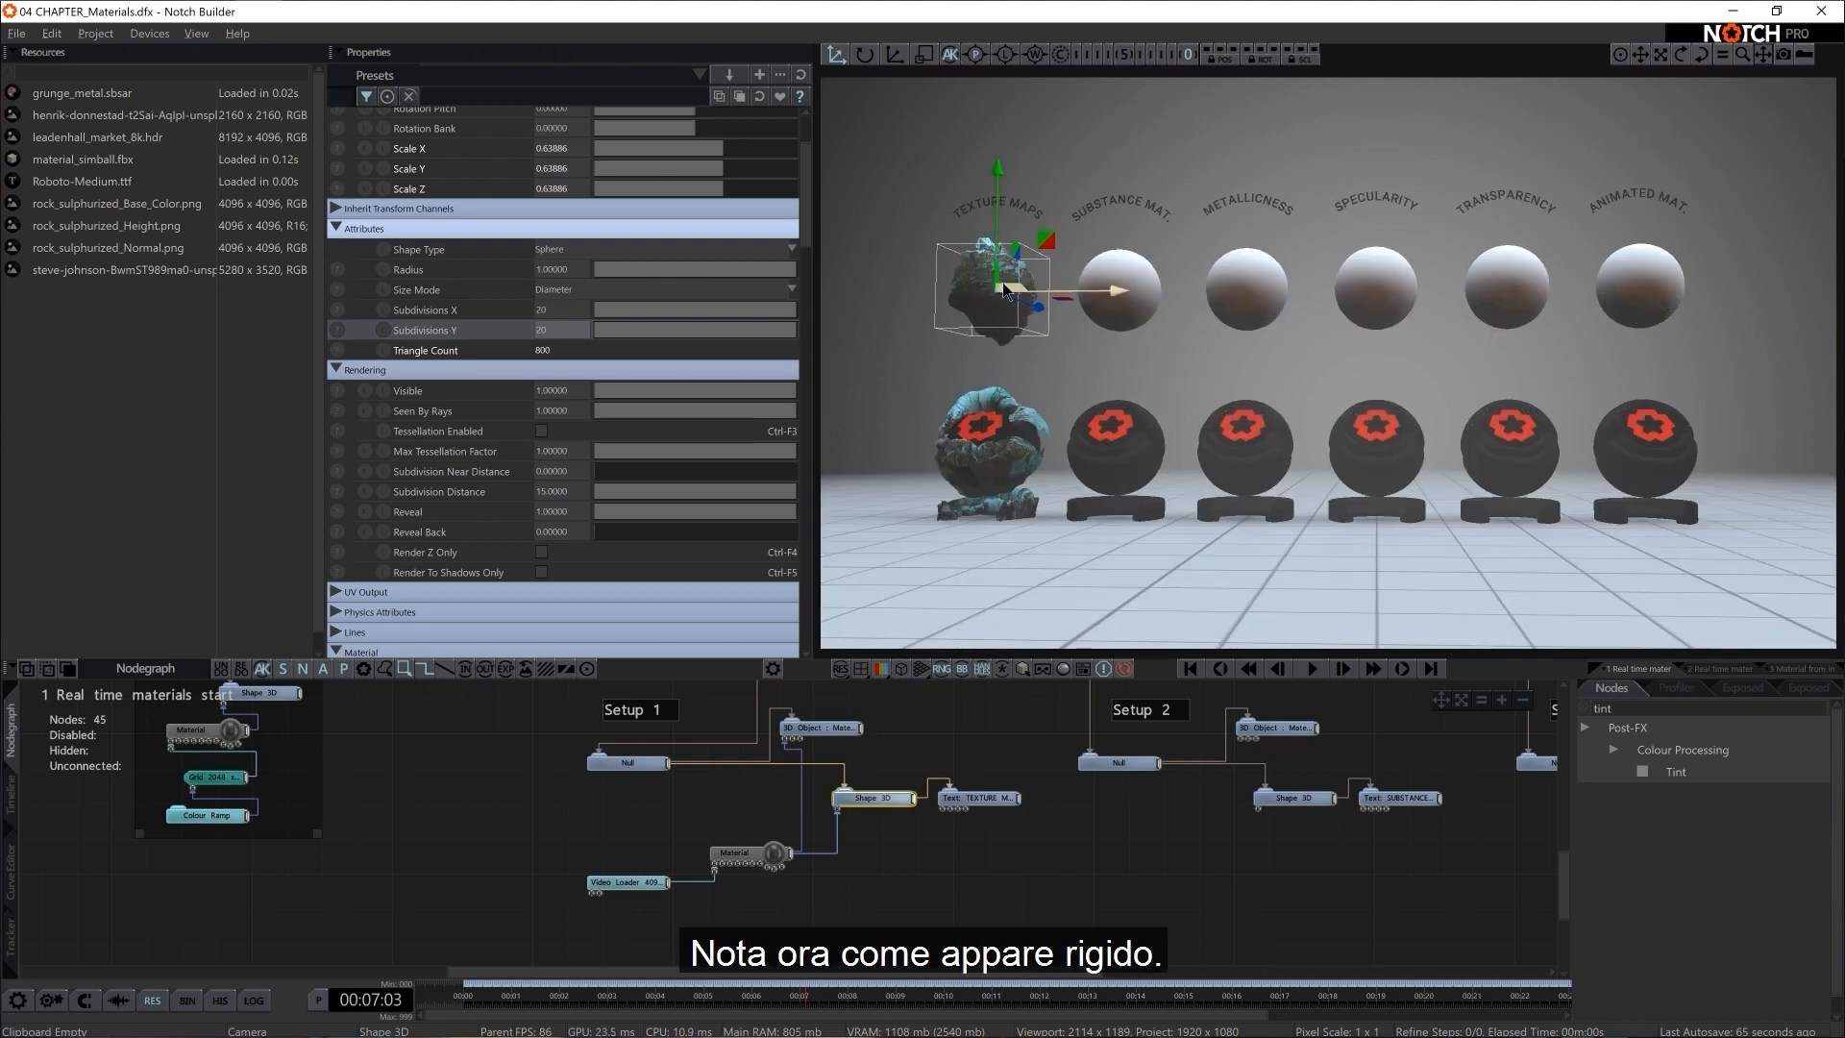
click(901, 668)
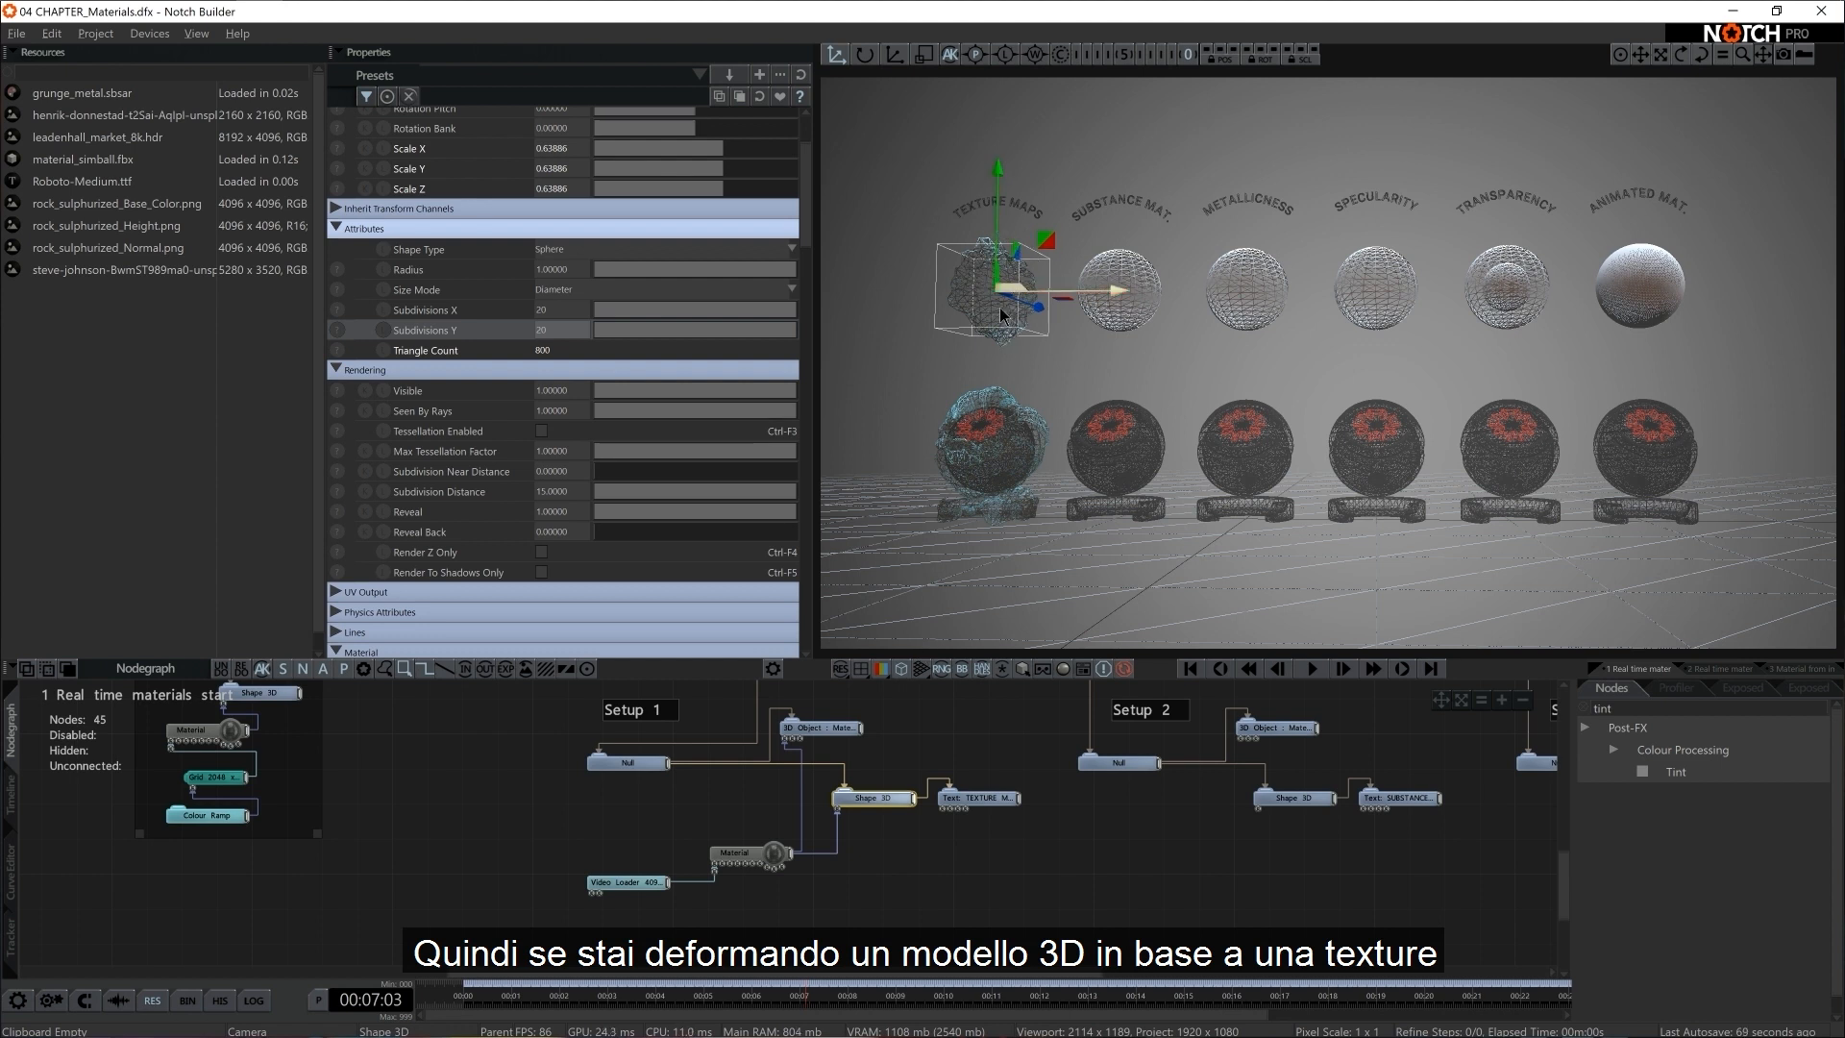
Restore the Shape 3D's Subdivisions X and Y to 90 and return the viewport to the shaded view
click(568, 309)
text(90)
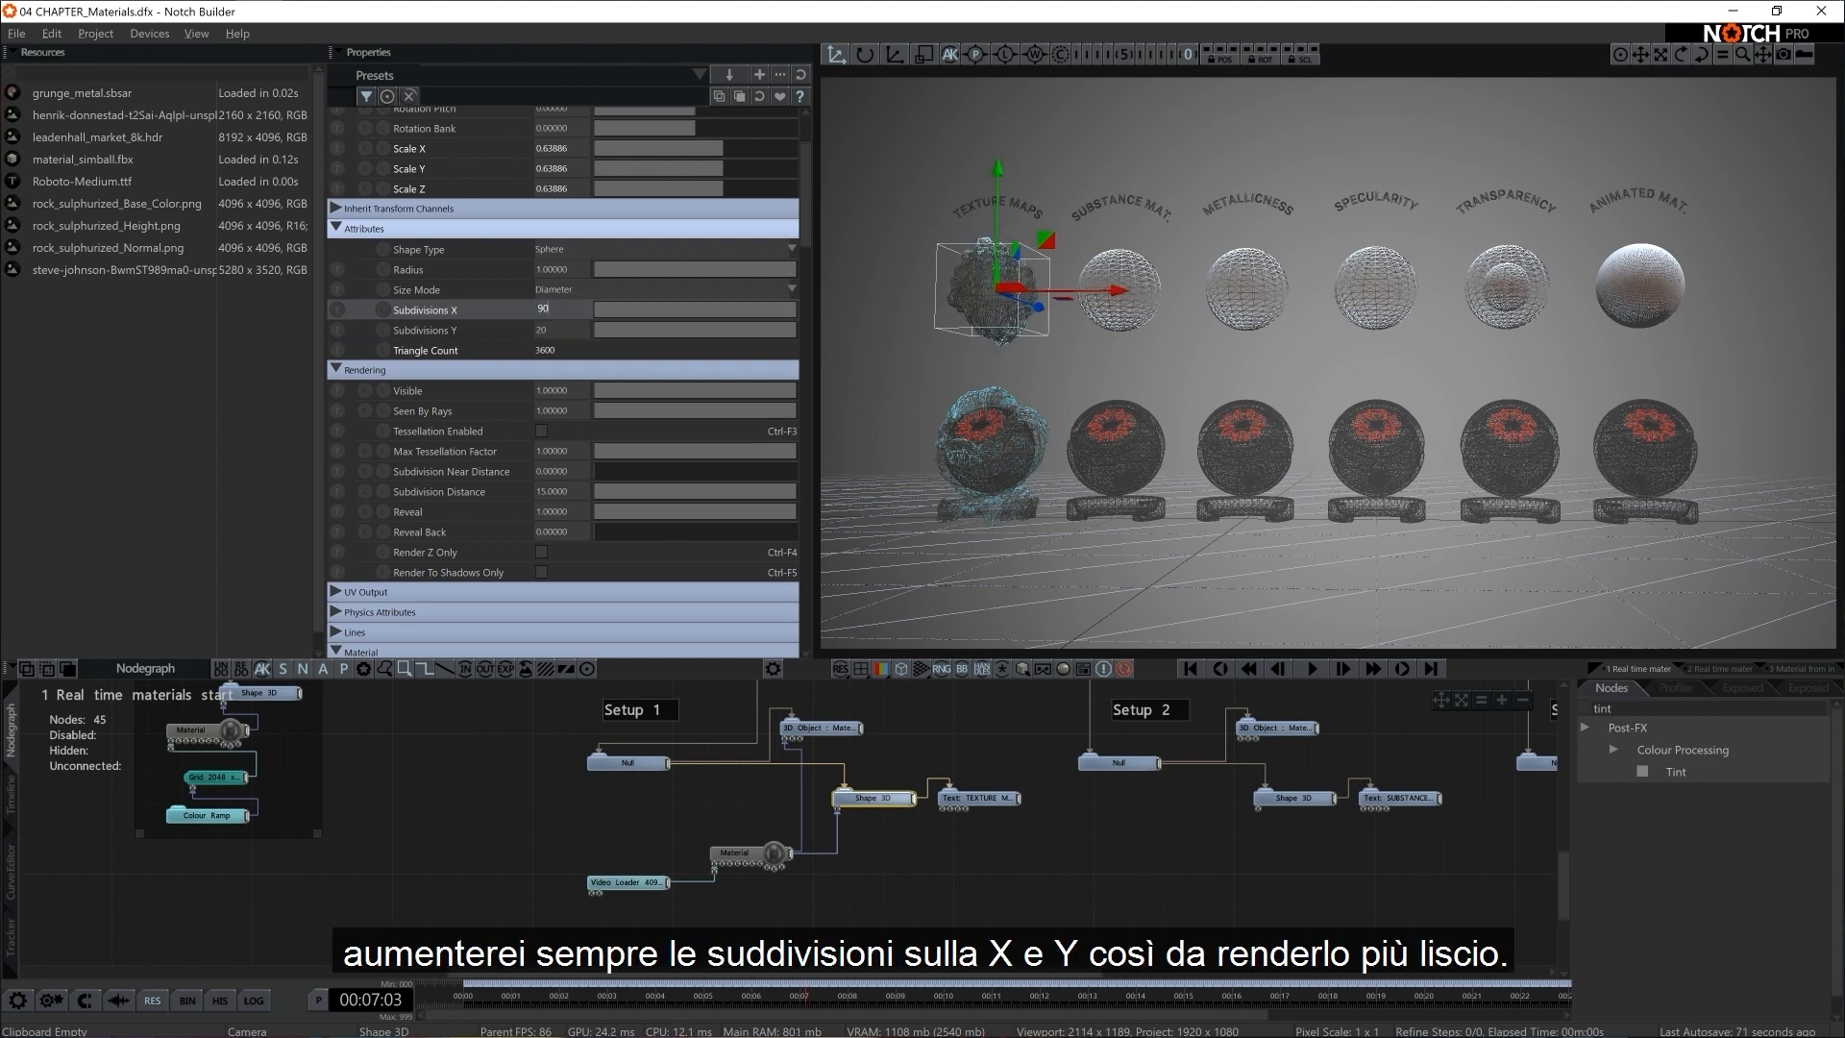
key(Tab)
text(90)
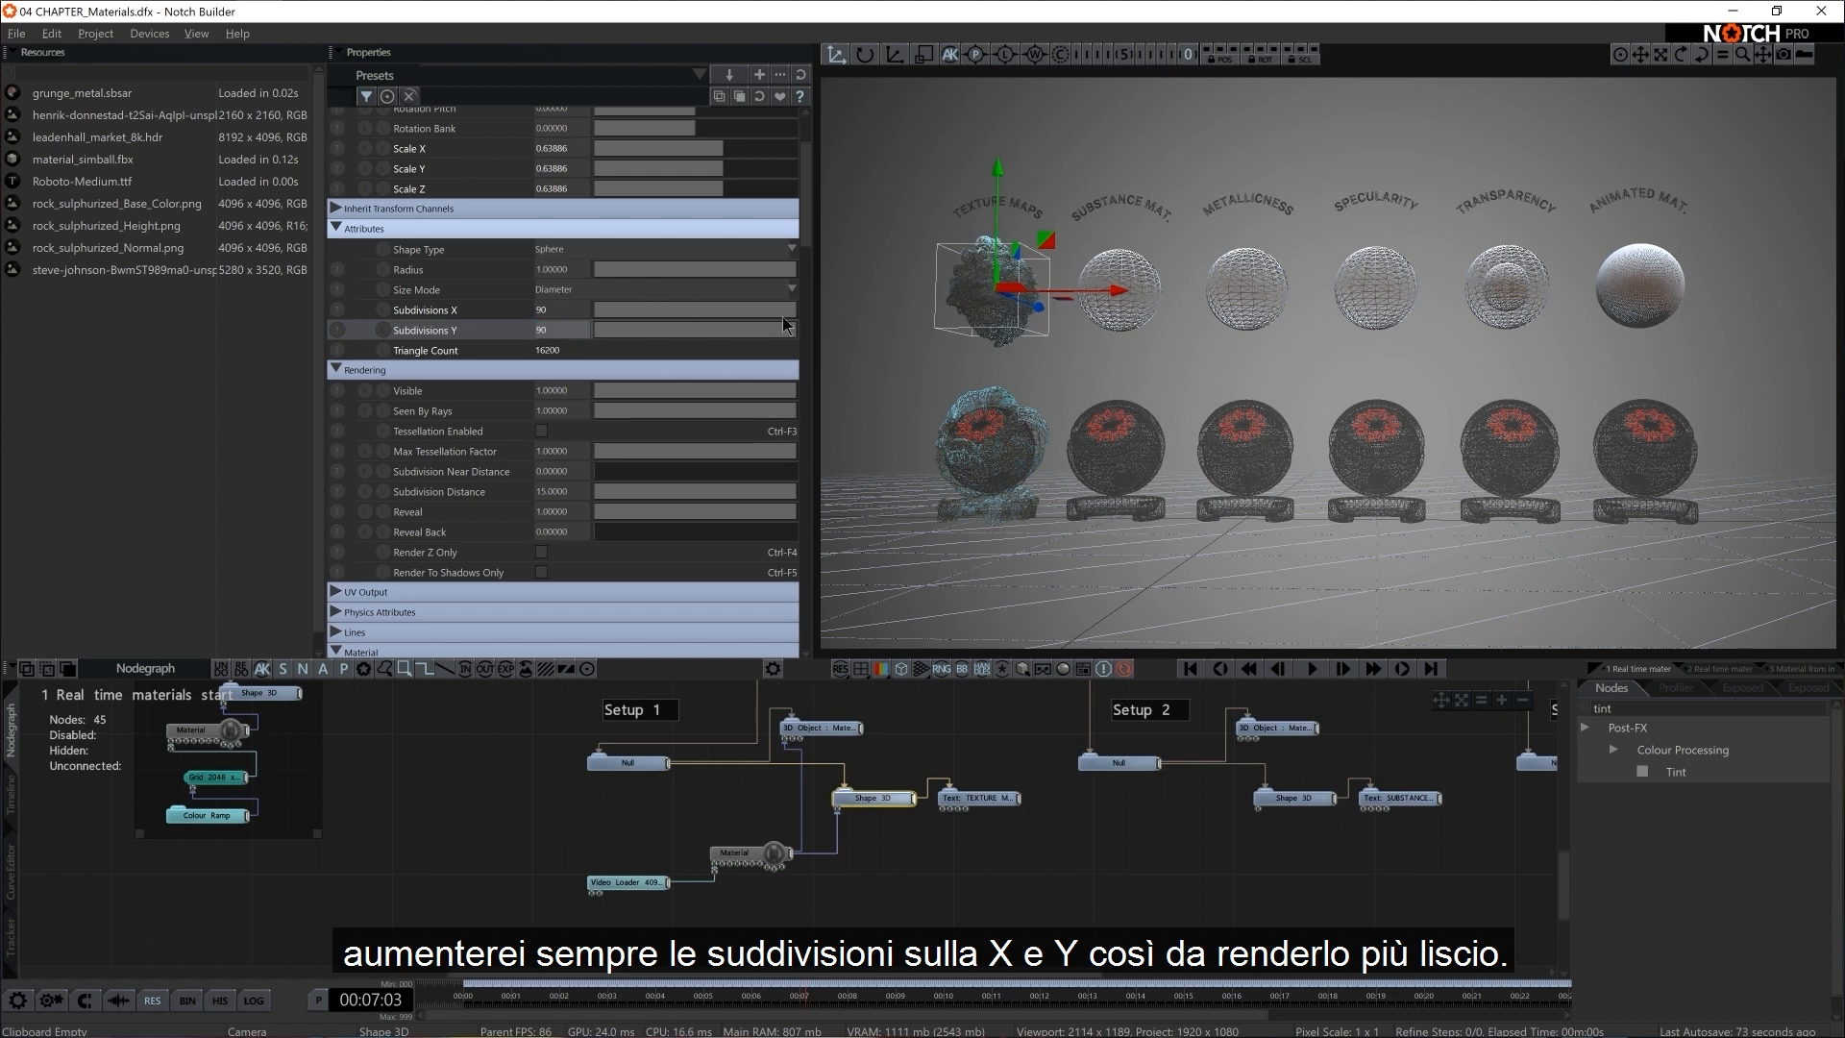
click(882, 669)
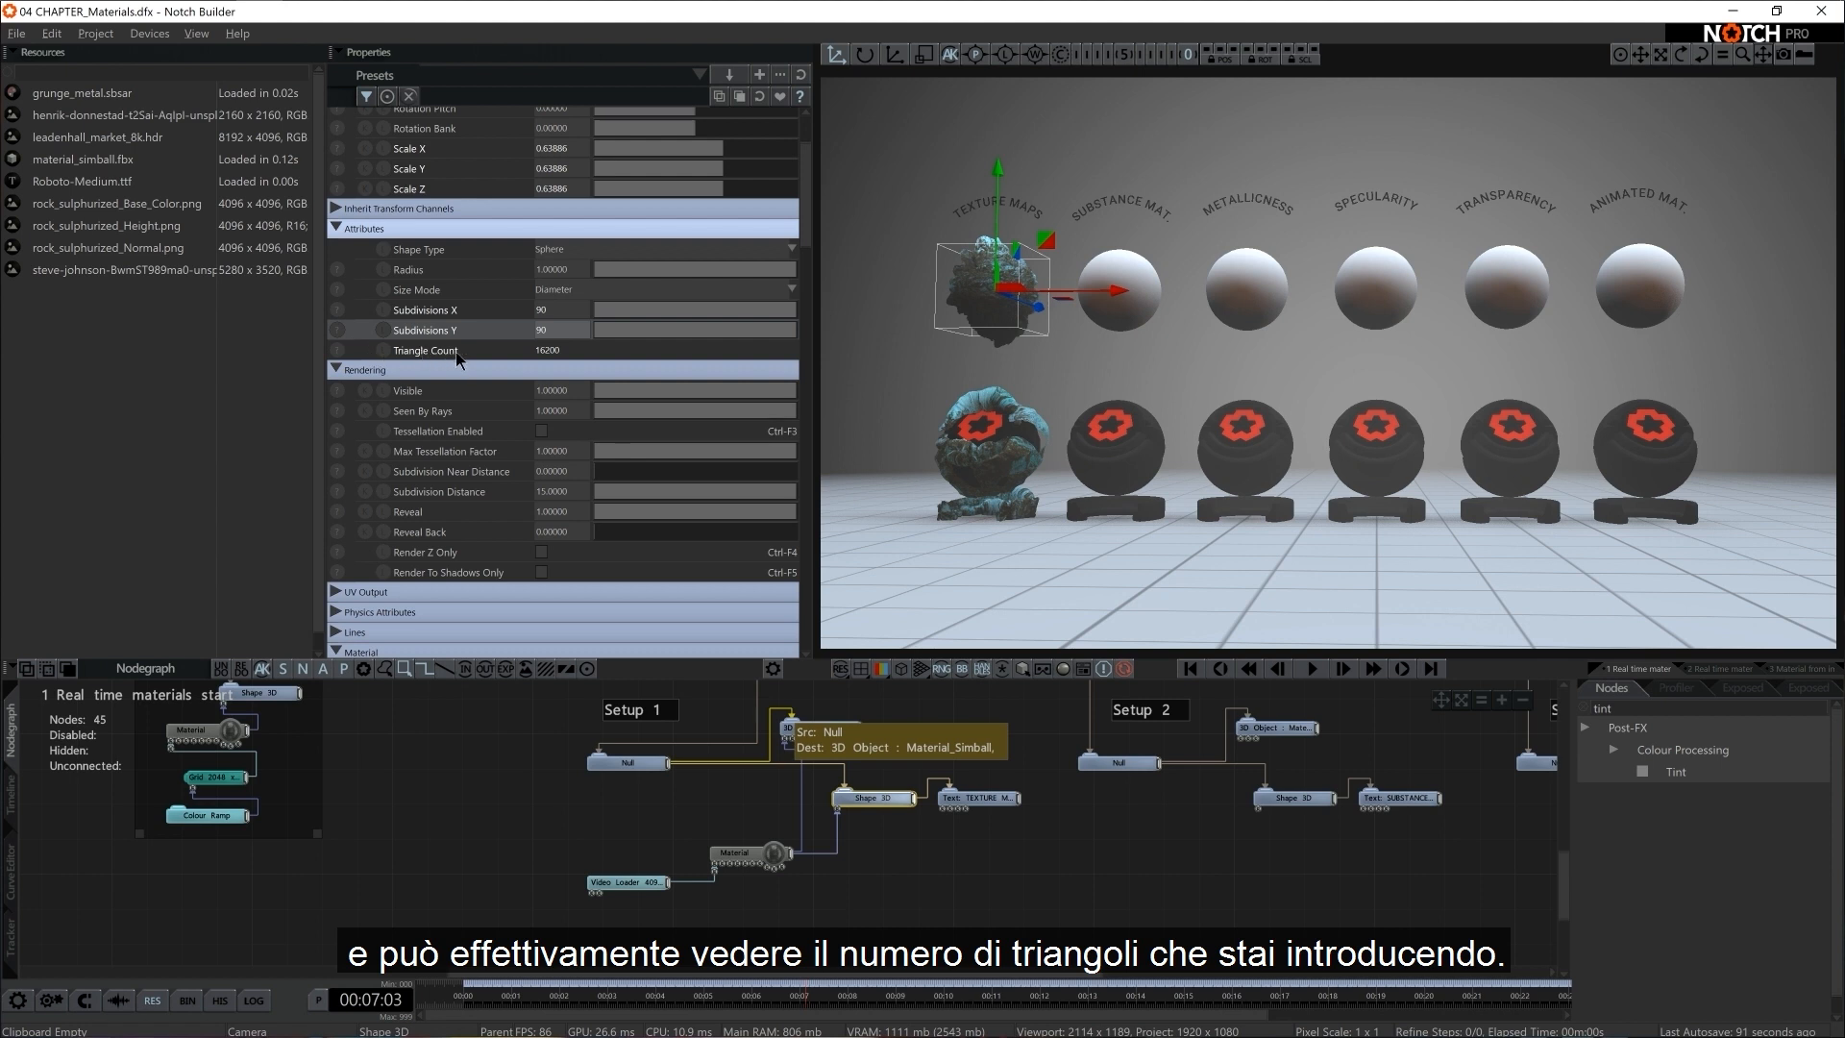
Compare the sphere's triangle count by setting Subdivisions X and Y to 20 and back to 90, and deselect the Shape 3D
double_click(552, 311)
text(20)
key(Tab)
text(20)
key(Return)
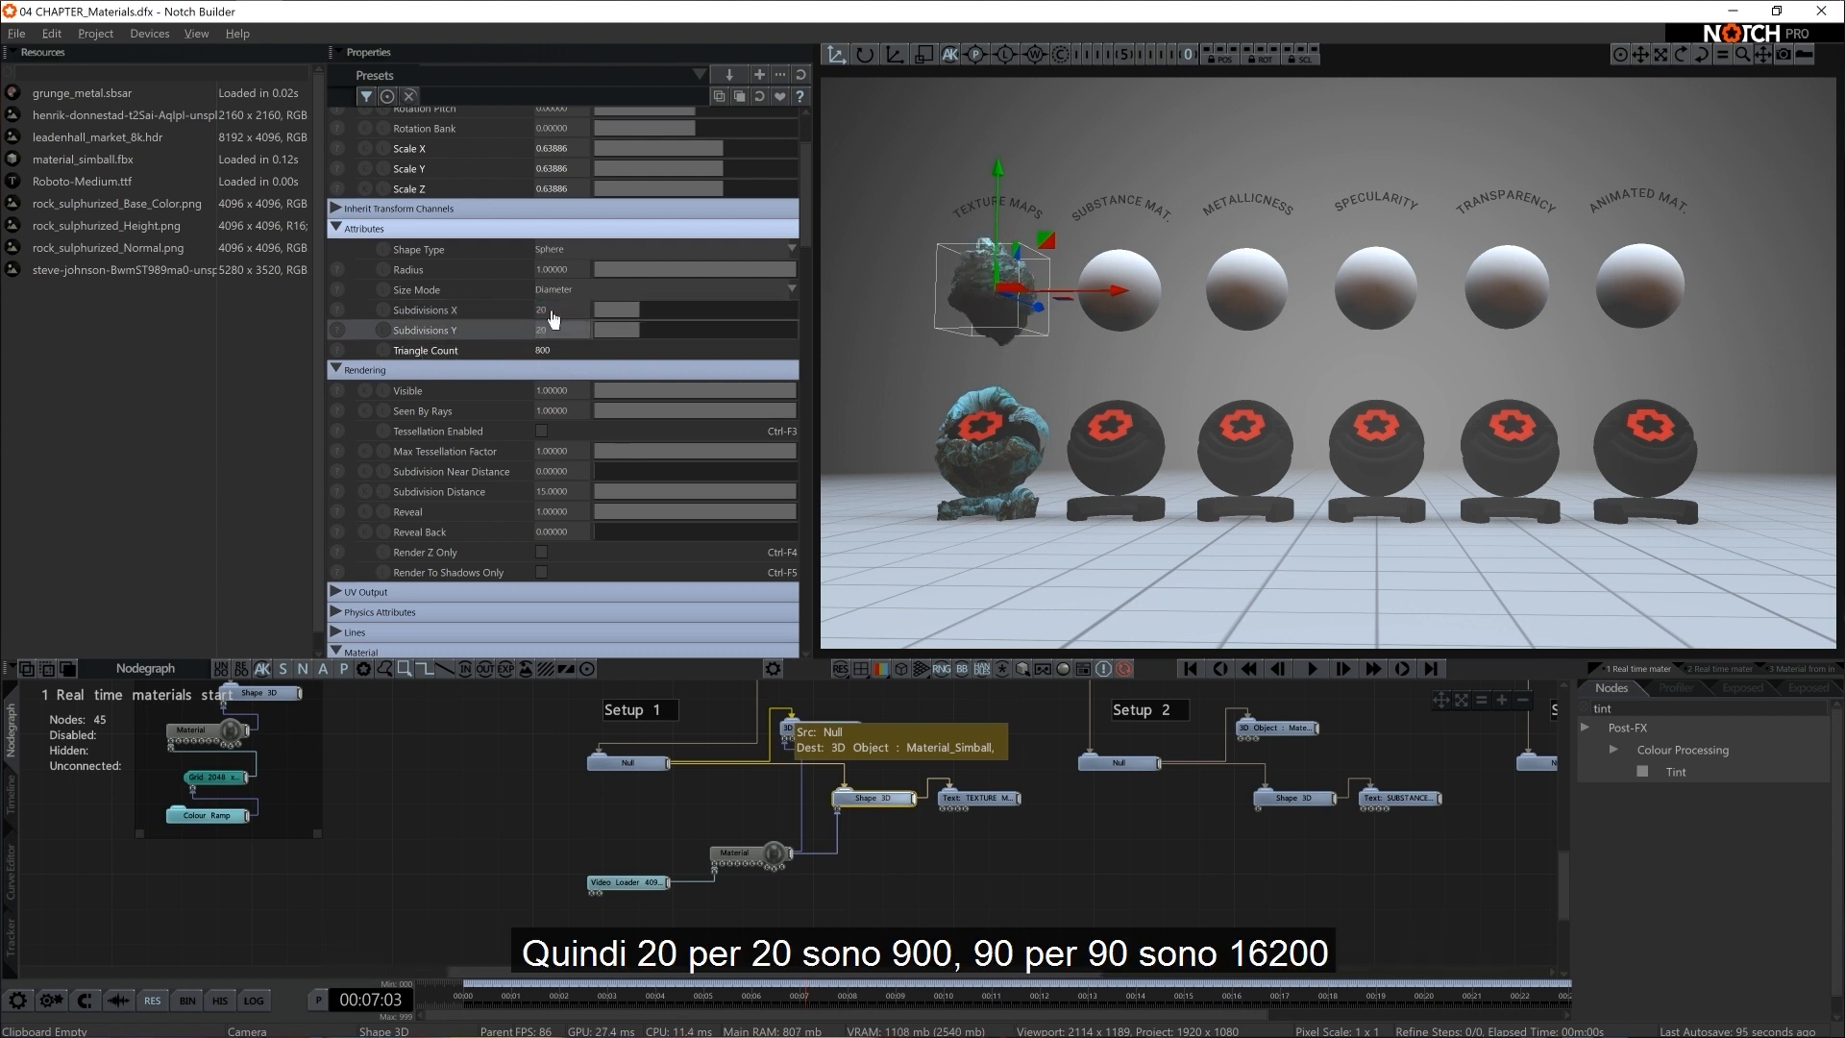
double_click(549, 309)
text(90)
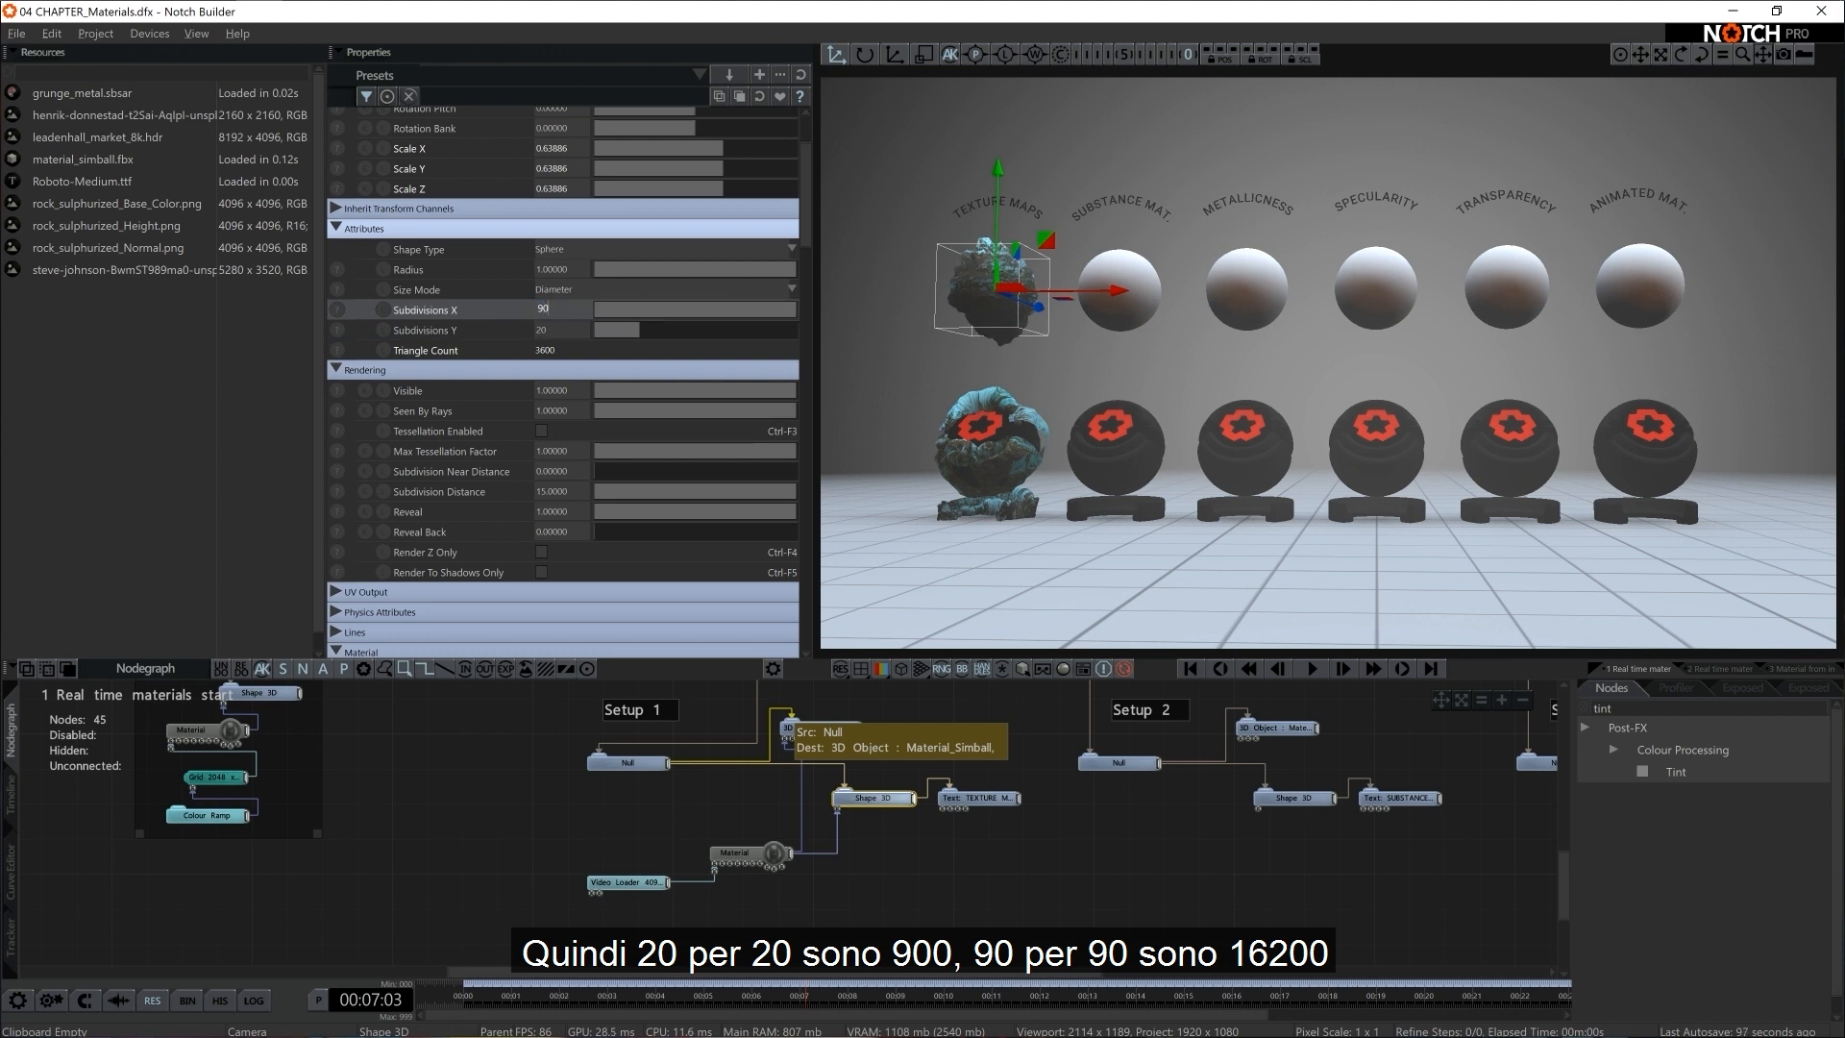
key(Tab)
text(90)
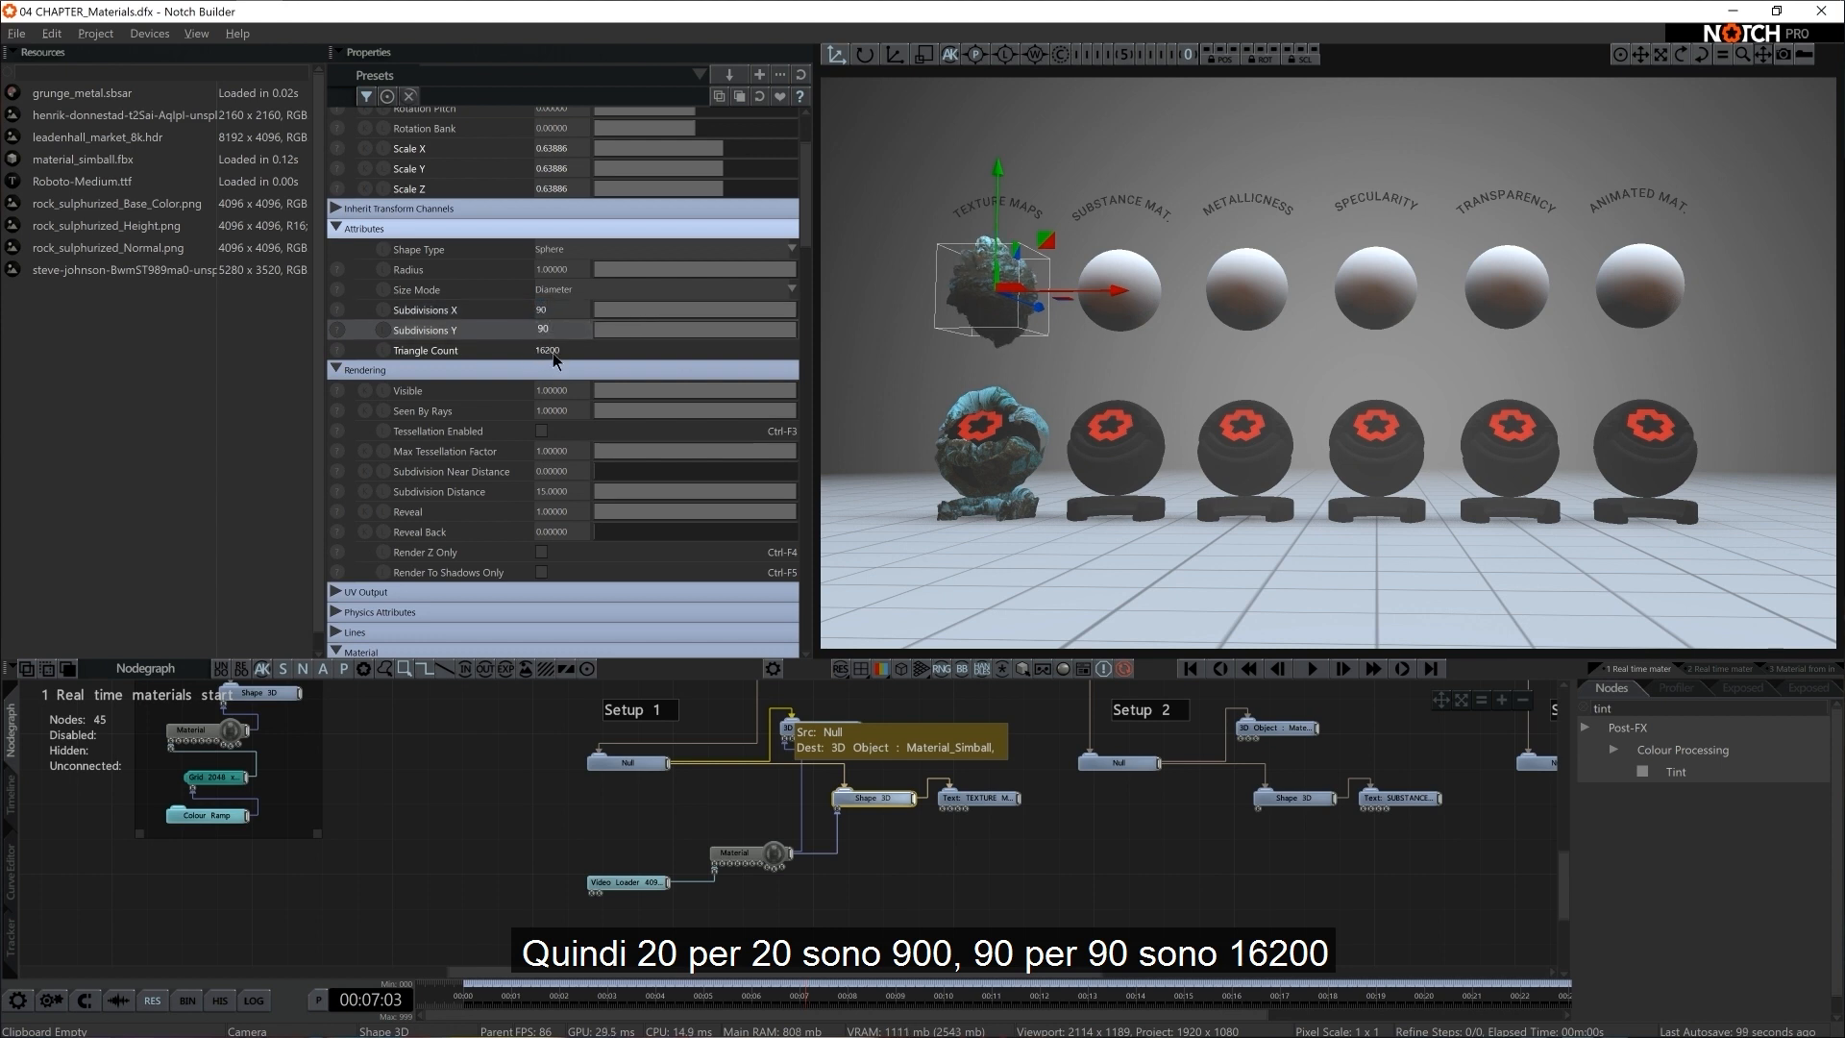
click(847, 875)
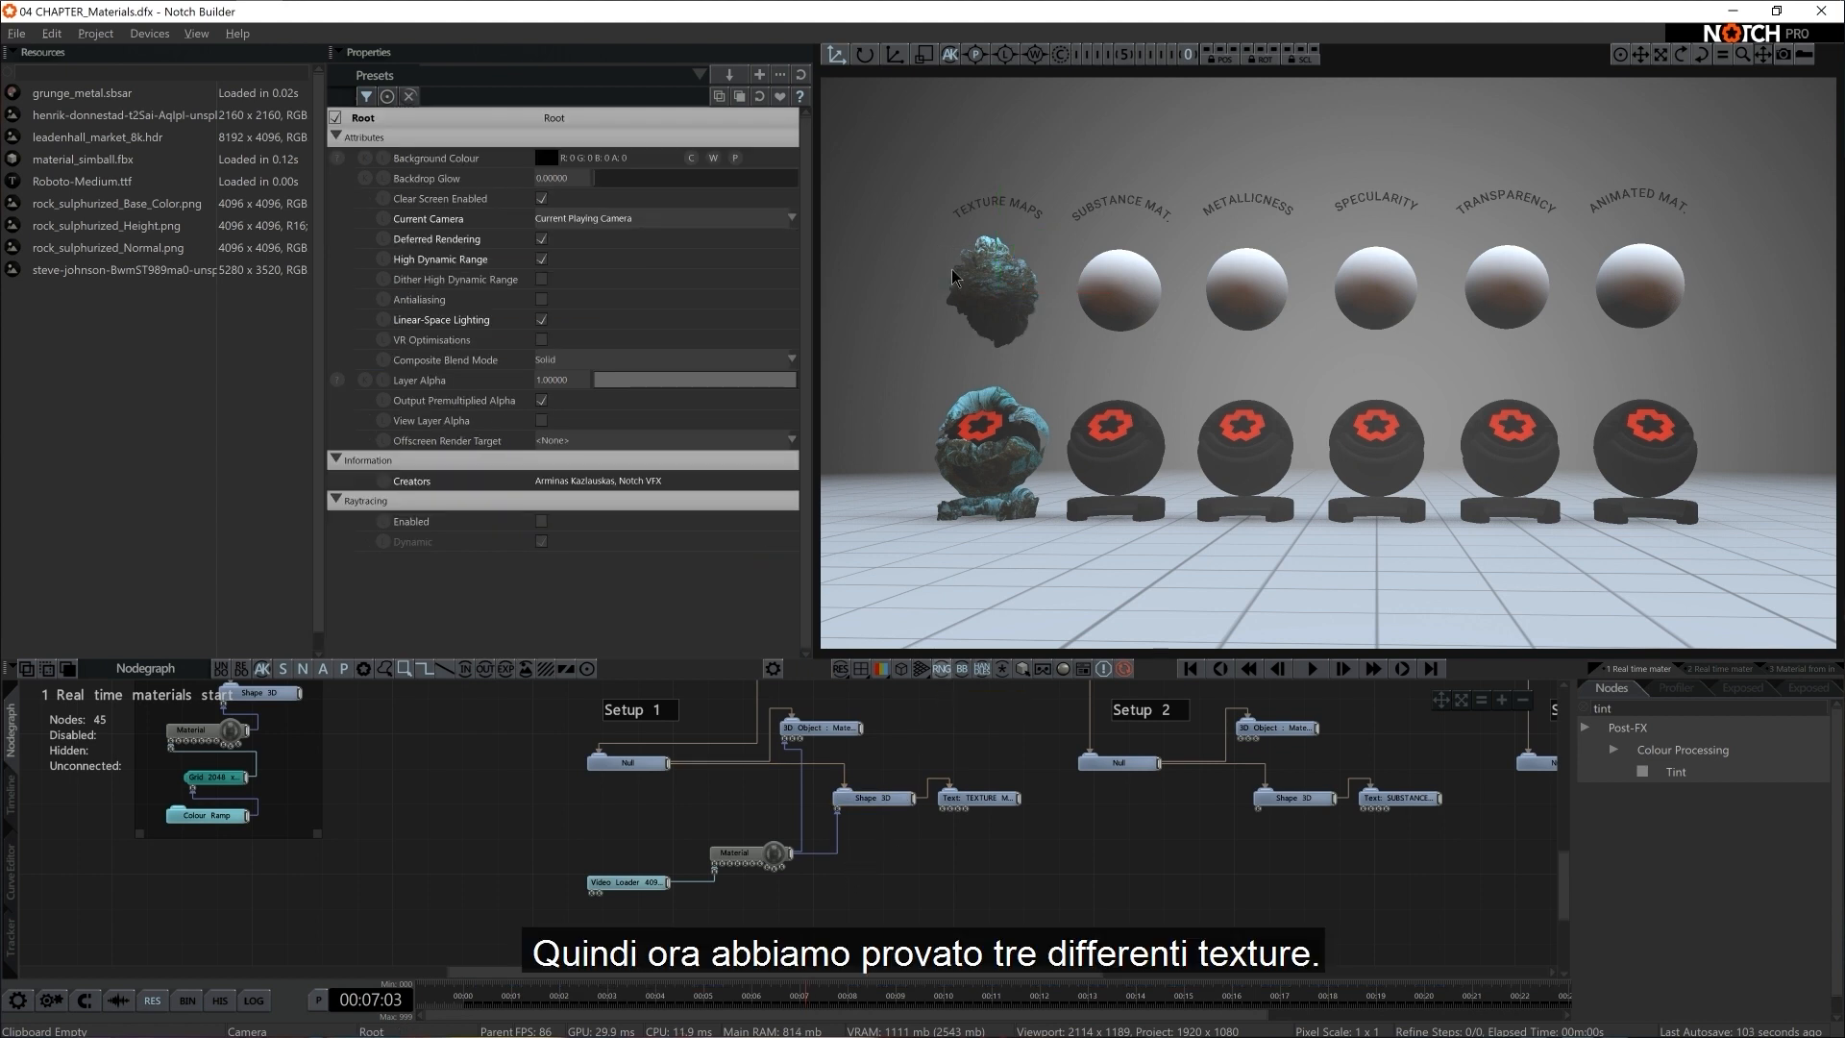
Lower the Setup 1 Material node's Displacement to about 0.49
click(725, 852)
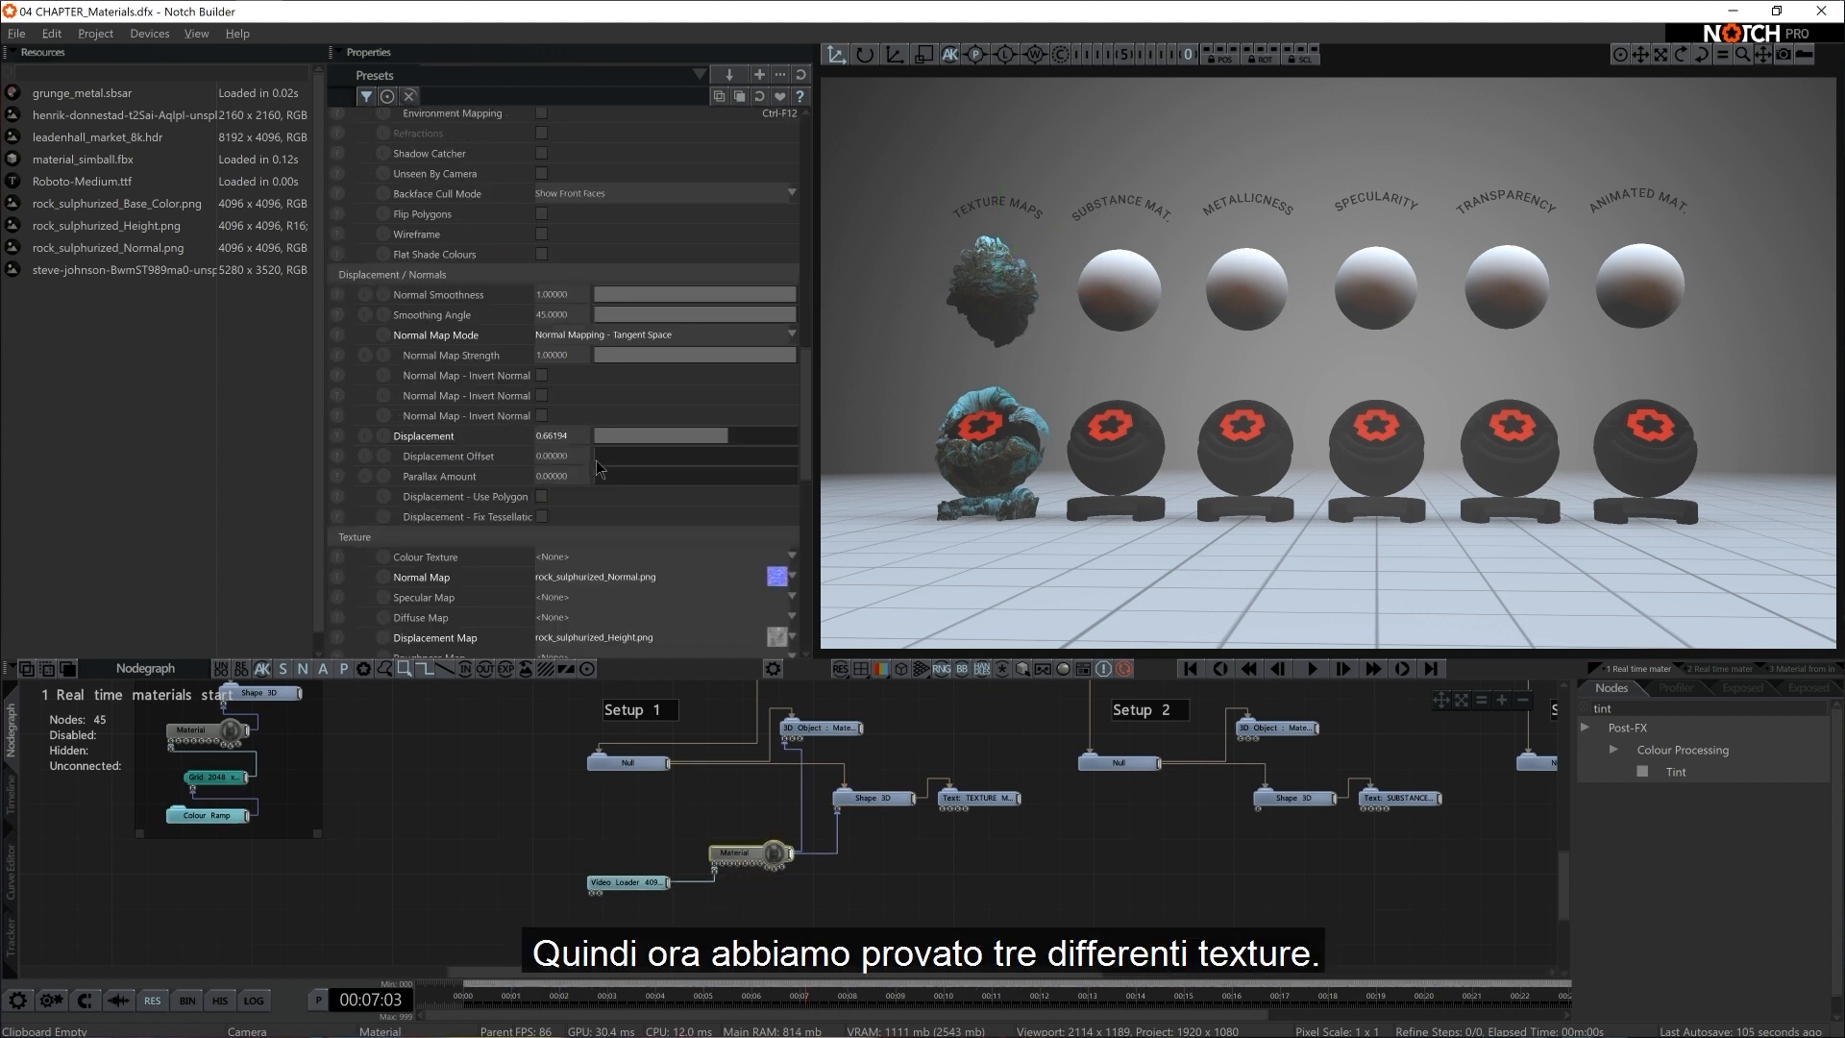
scroll(600, 485, down, 2)
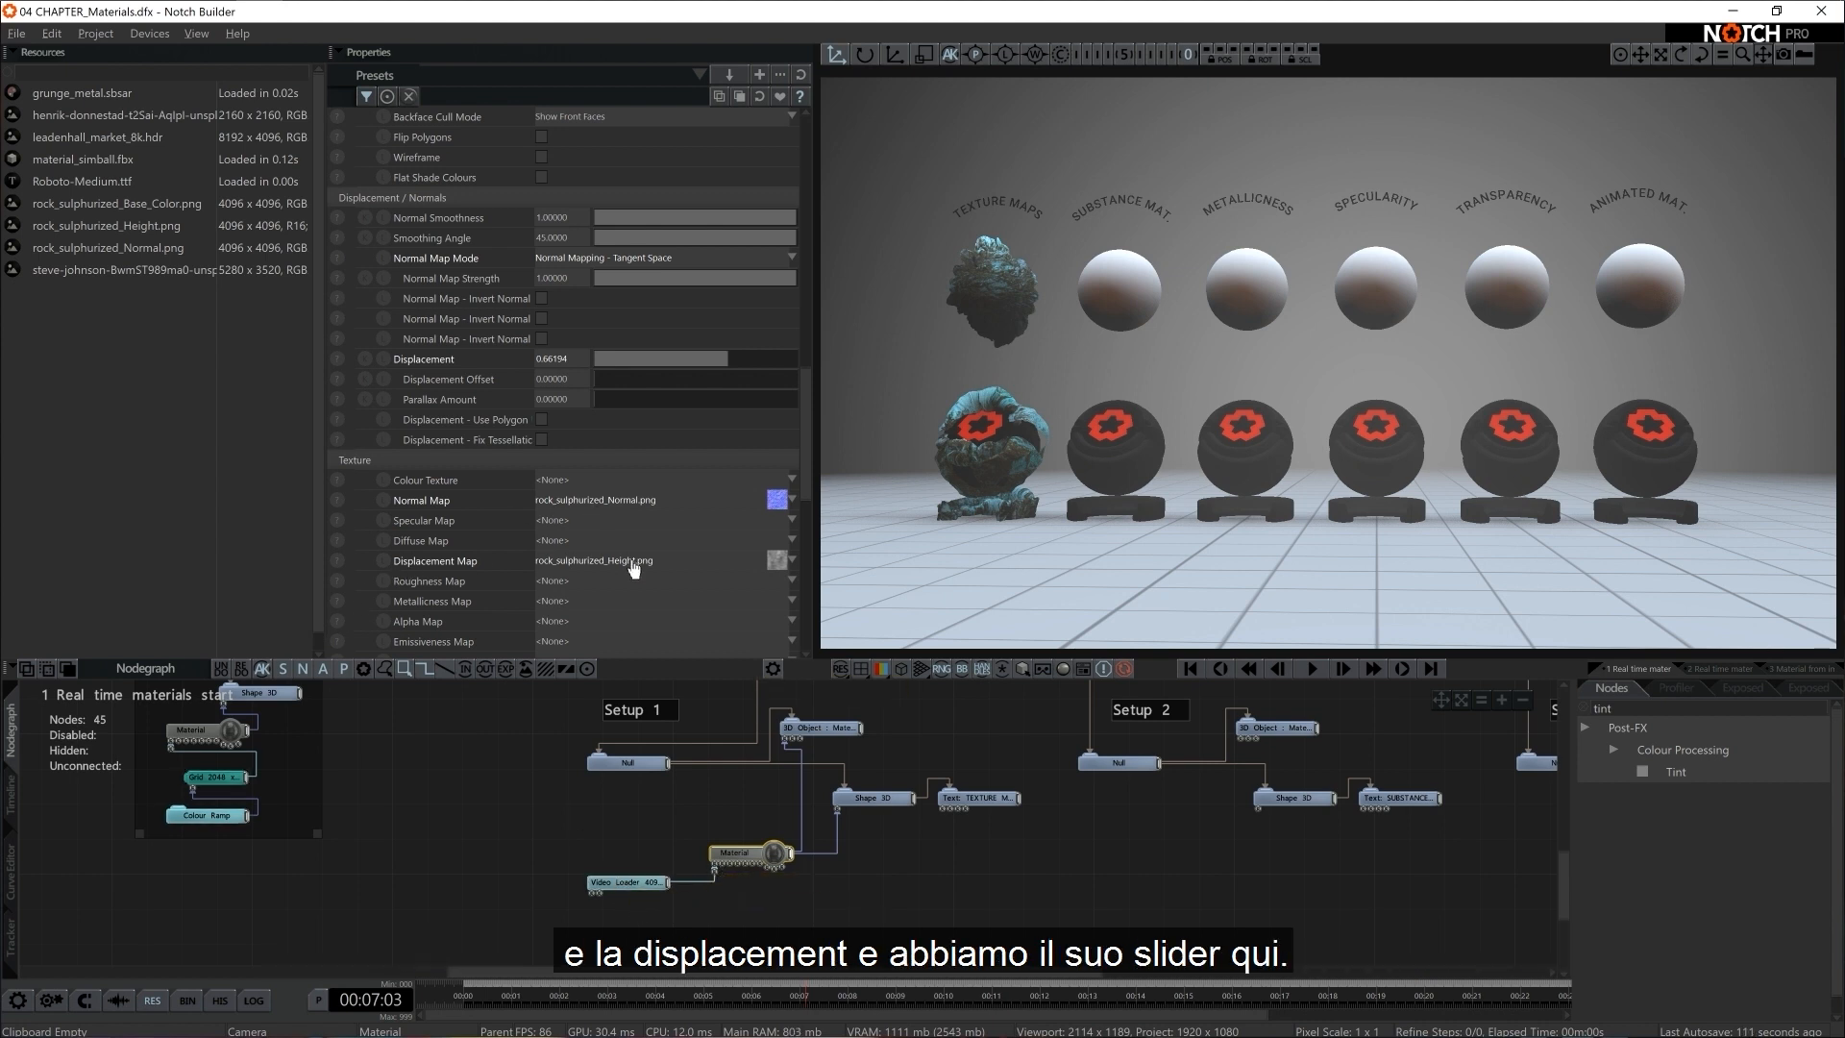
mouse_move(721, 352)
mouse_down()
mouse_move(651, 353)
mouse_move(738, 363)
mouse_move(694, 368)
mouse_up()
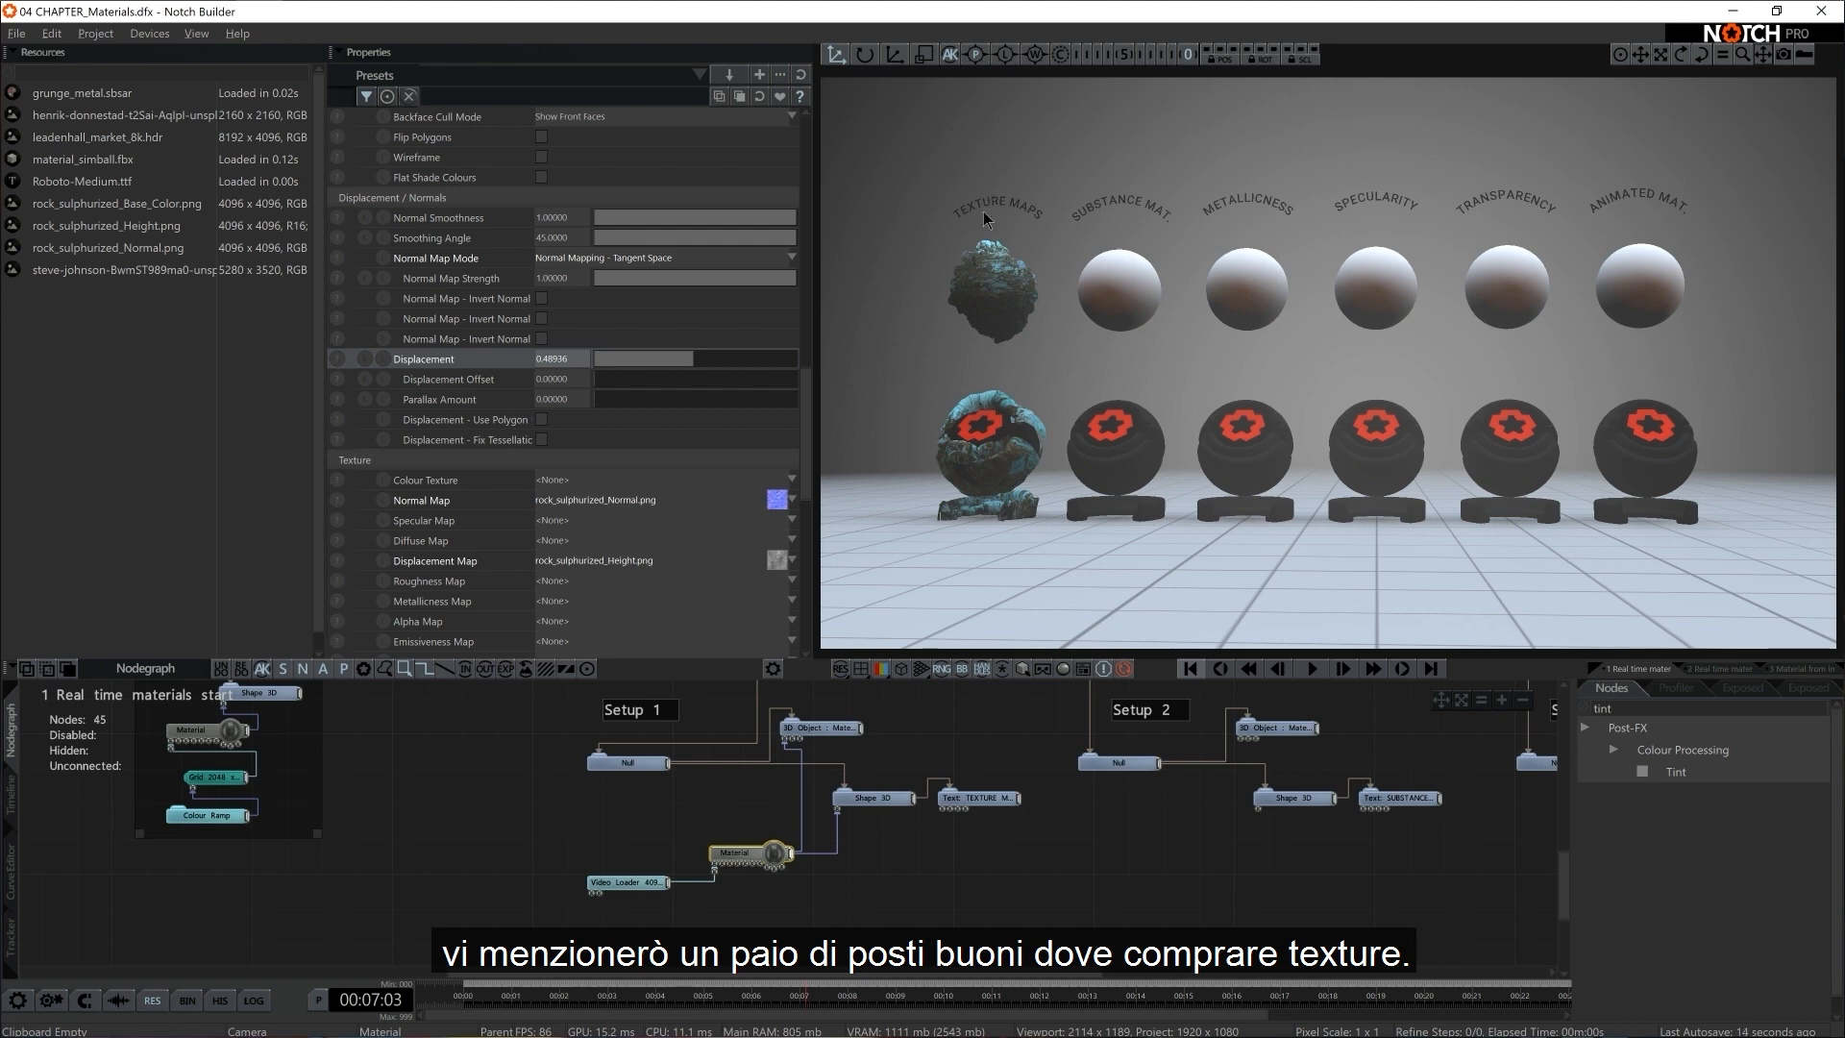
Switch to the web browser and look through the Poliigon home page for its texture maps, HDRs and surface imperfections
key(alt+Tab)
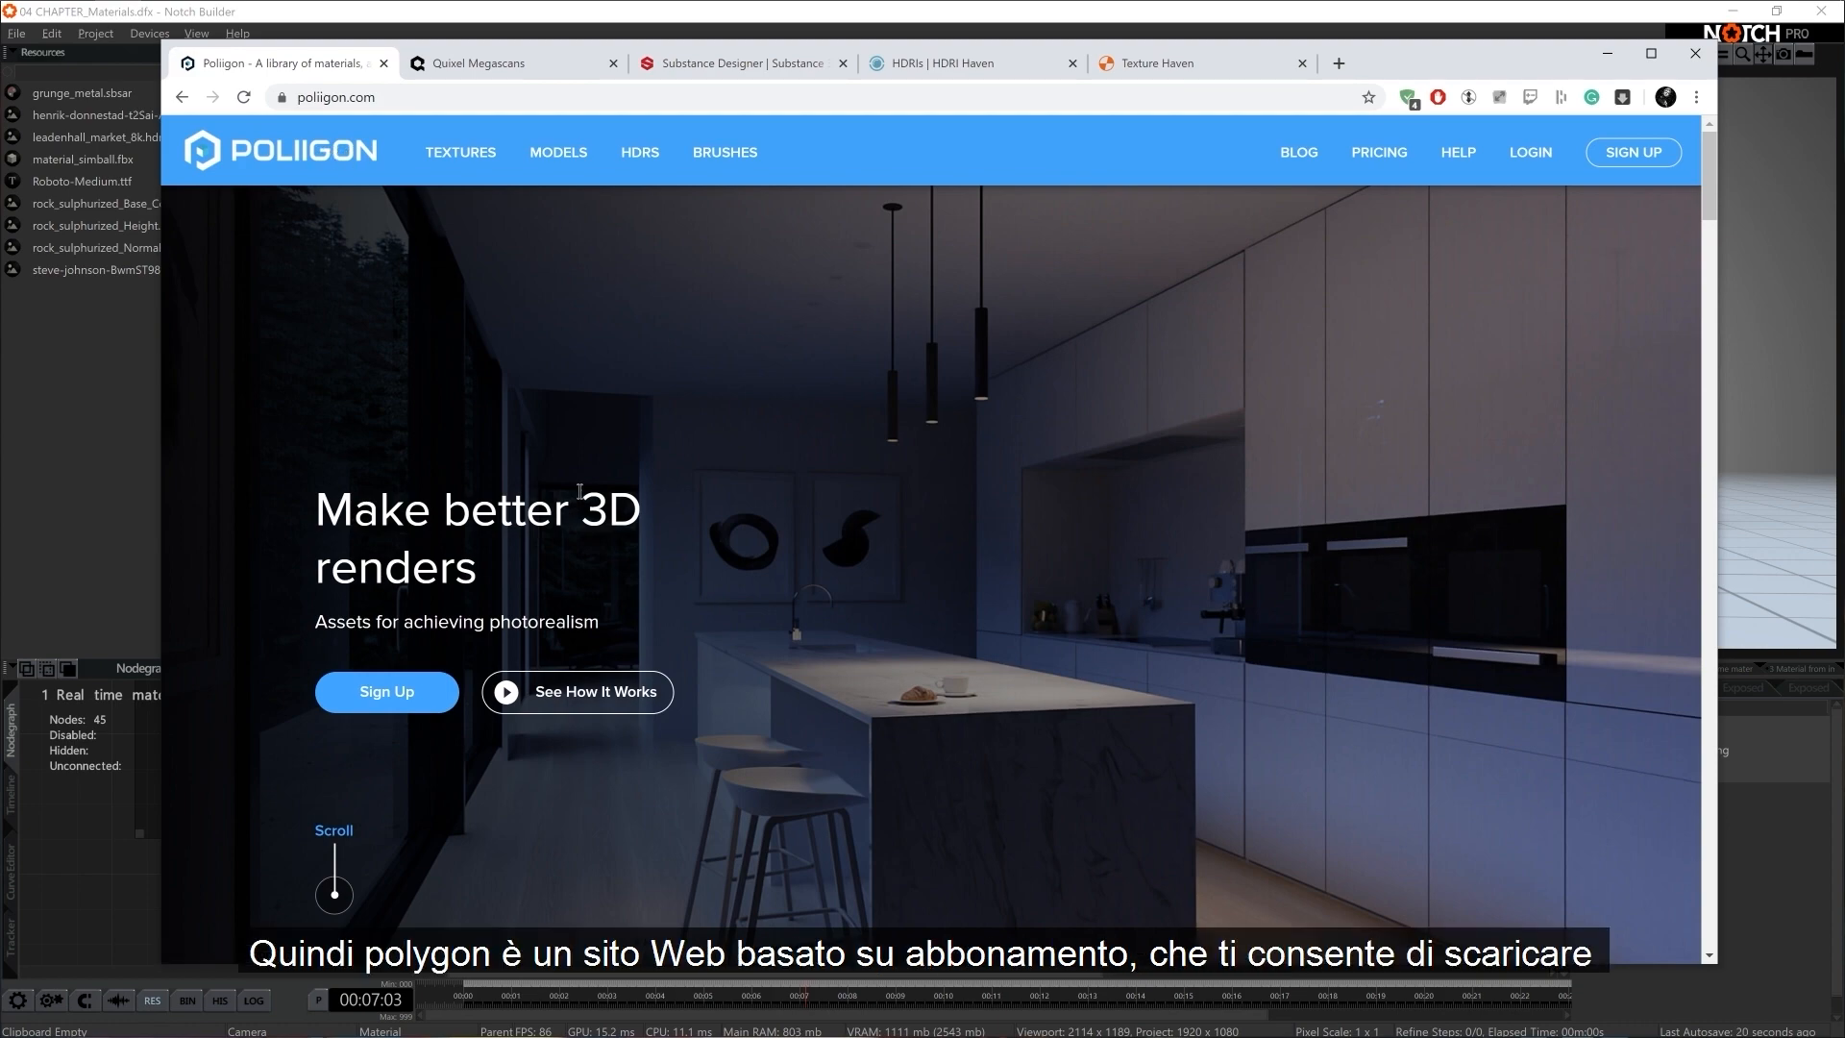
scroll(579, 492, down, 10)
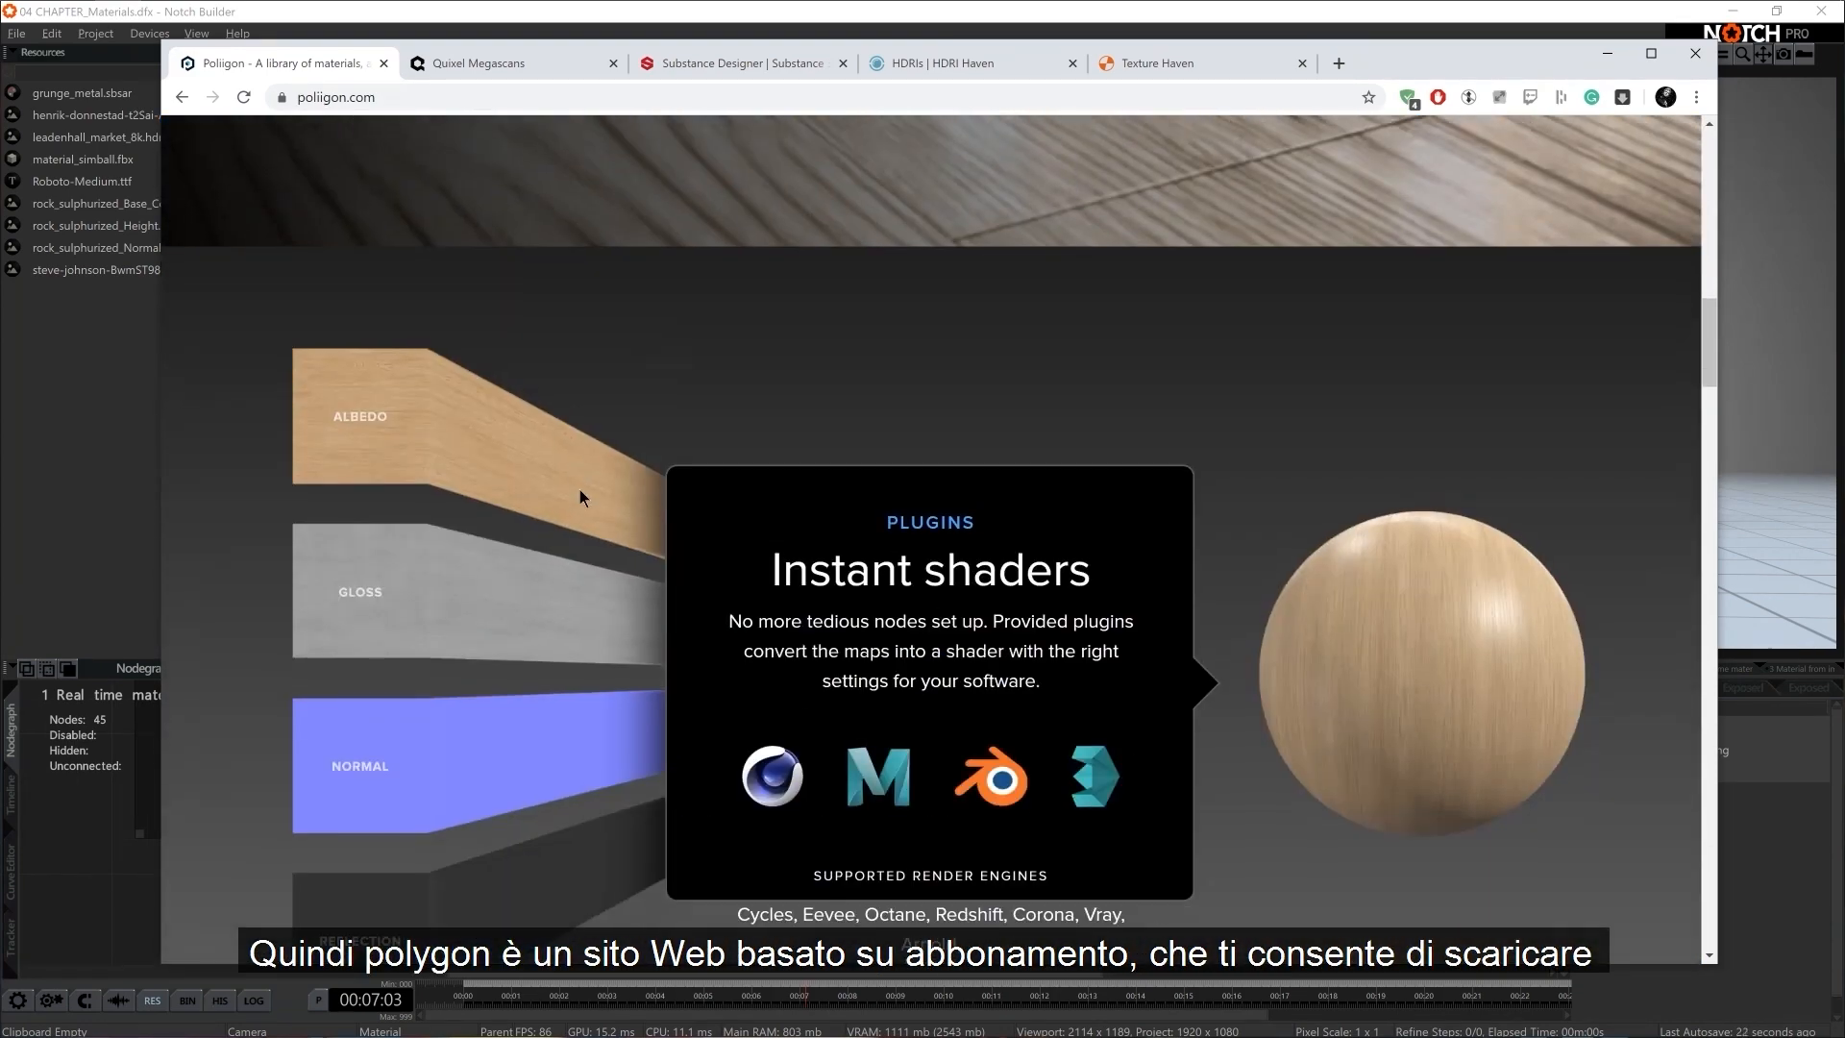
scroll(579, 491, down, 12)
scroll(580, 492, down, 6)
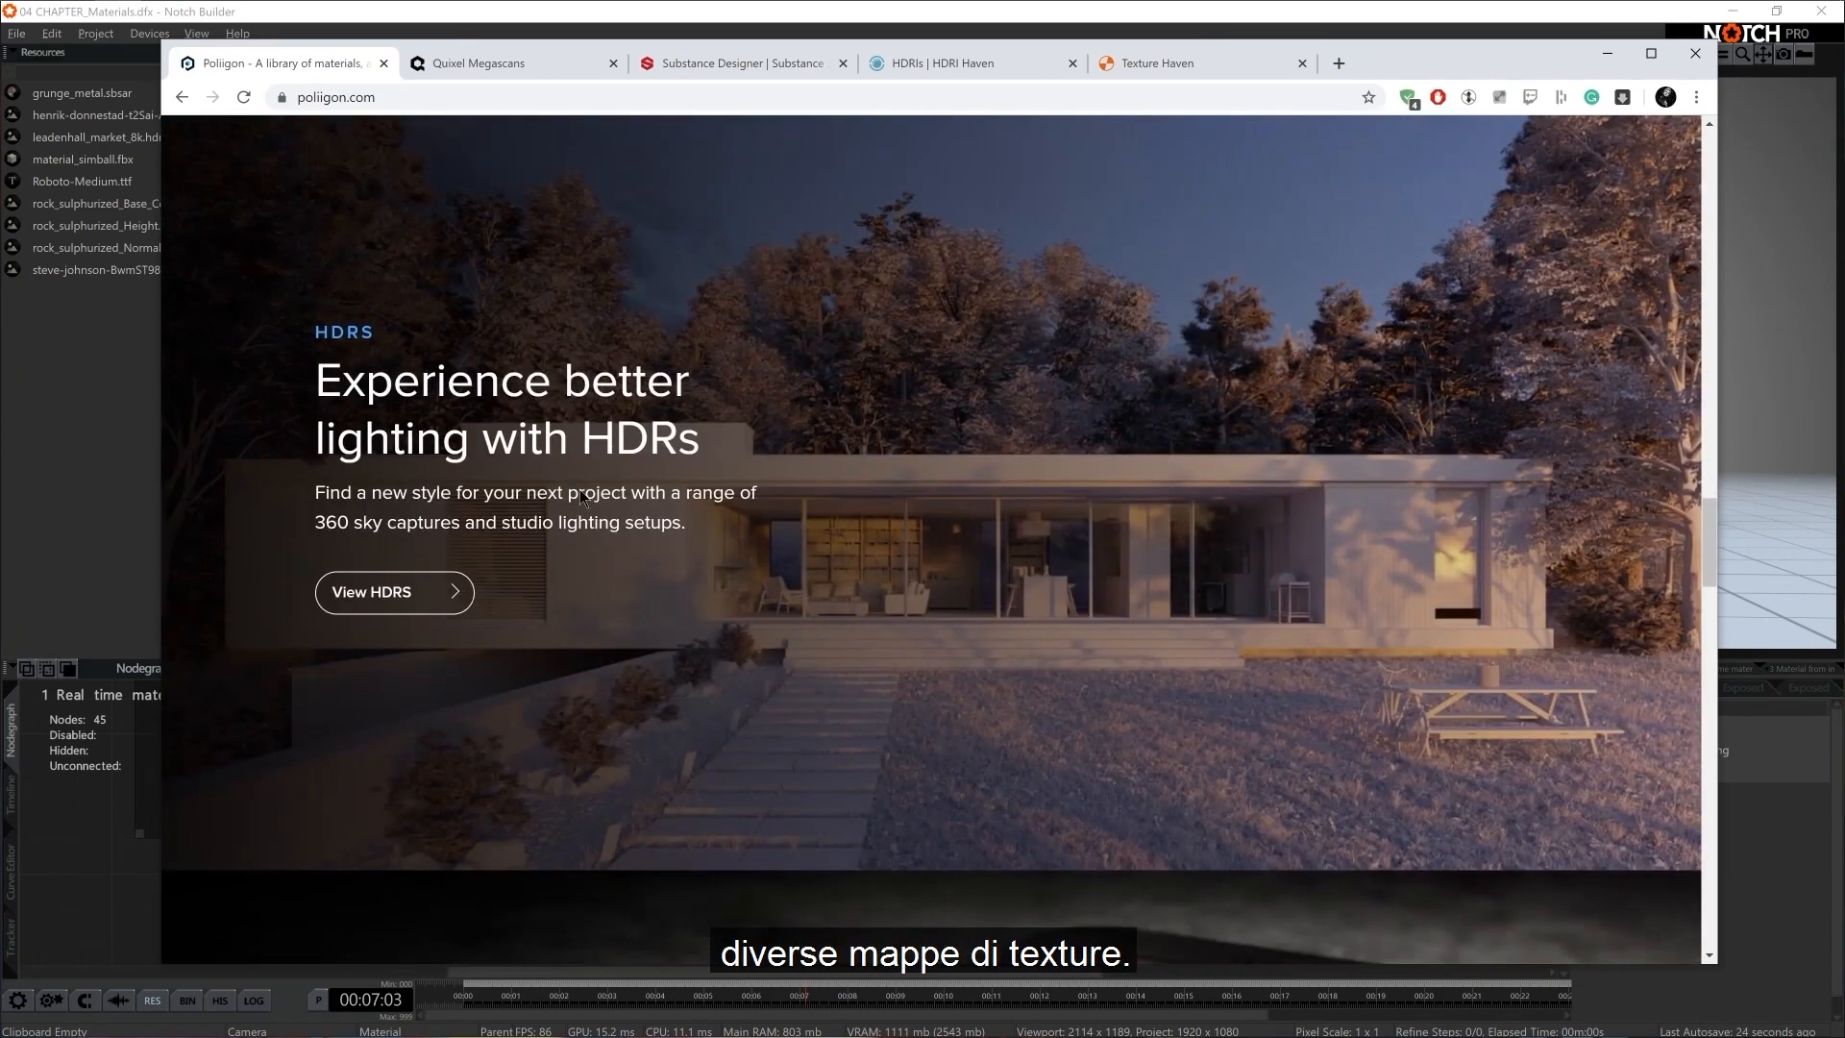
scroll(580, 495, down, 12)
scroll(580, 488, up, 6)
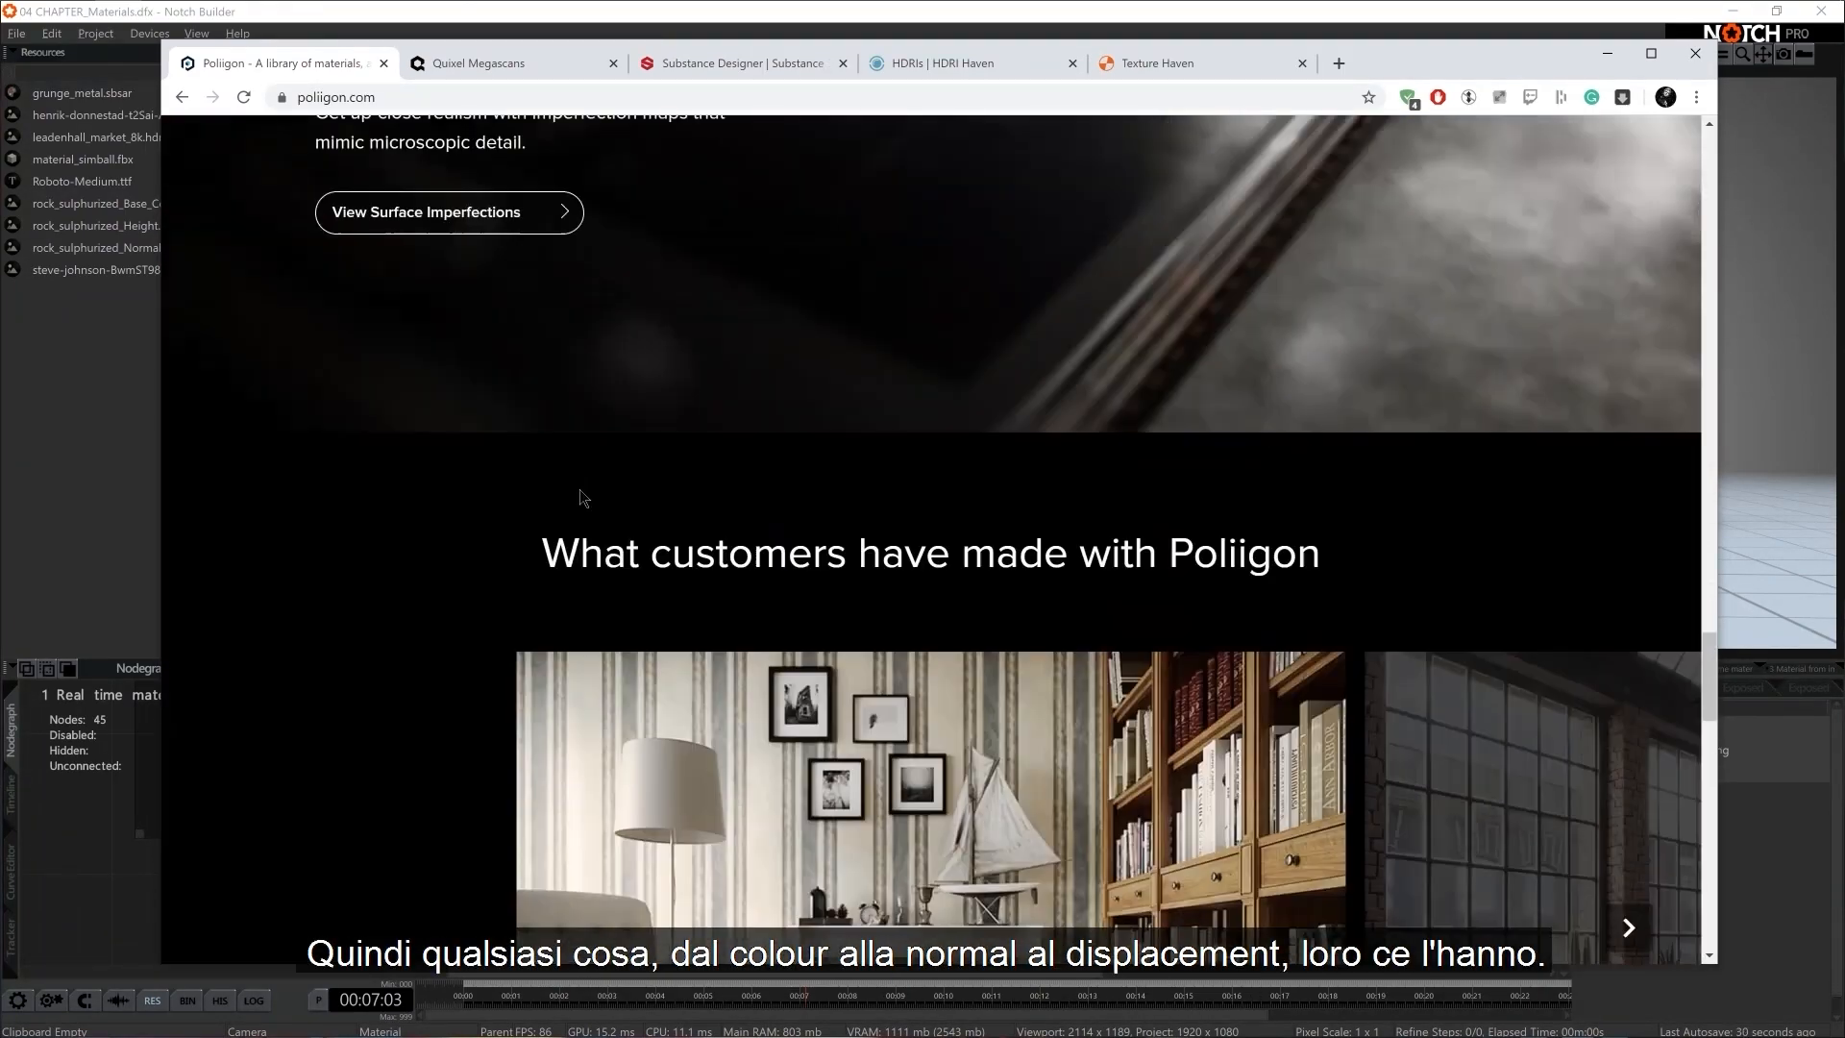
scroll(580, 492, up, 5)
scroll(580, 492, up, 6)
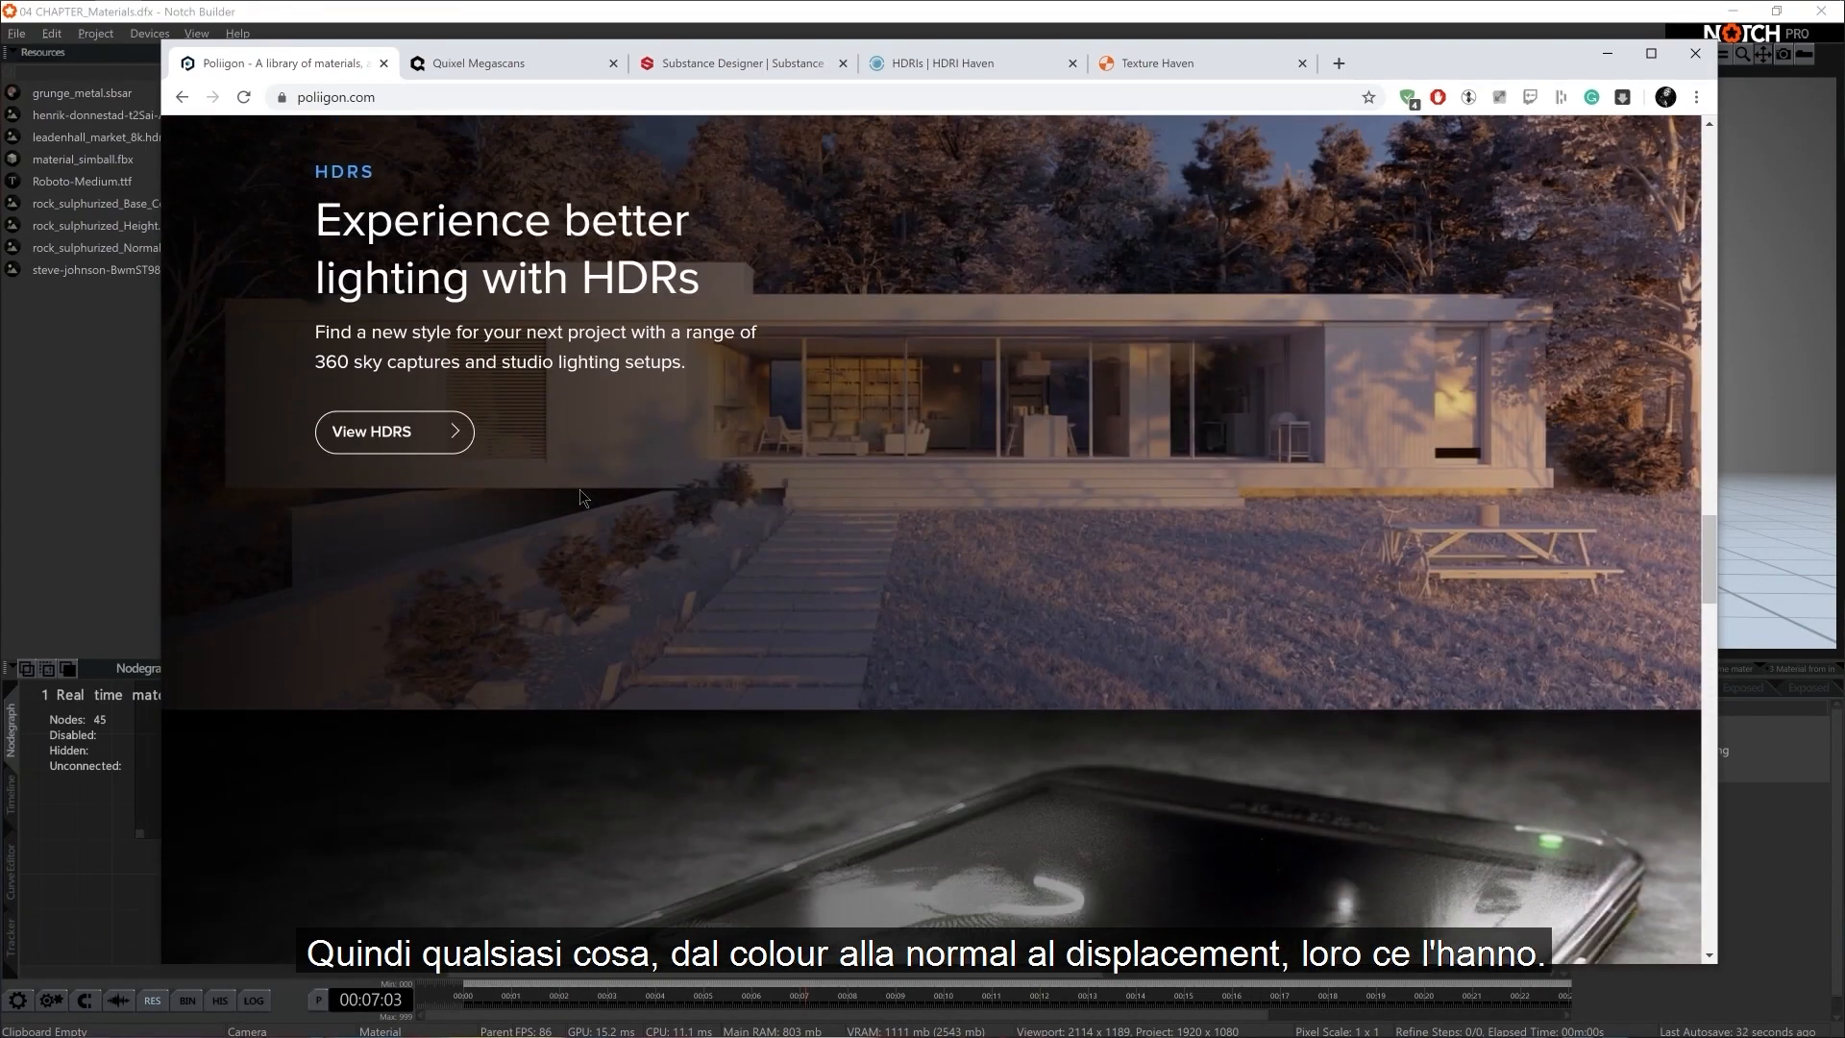
scroll(579, 488, up, 10)
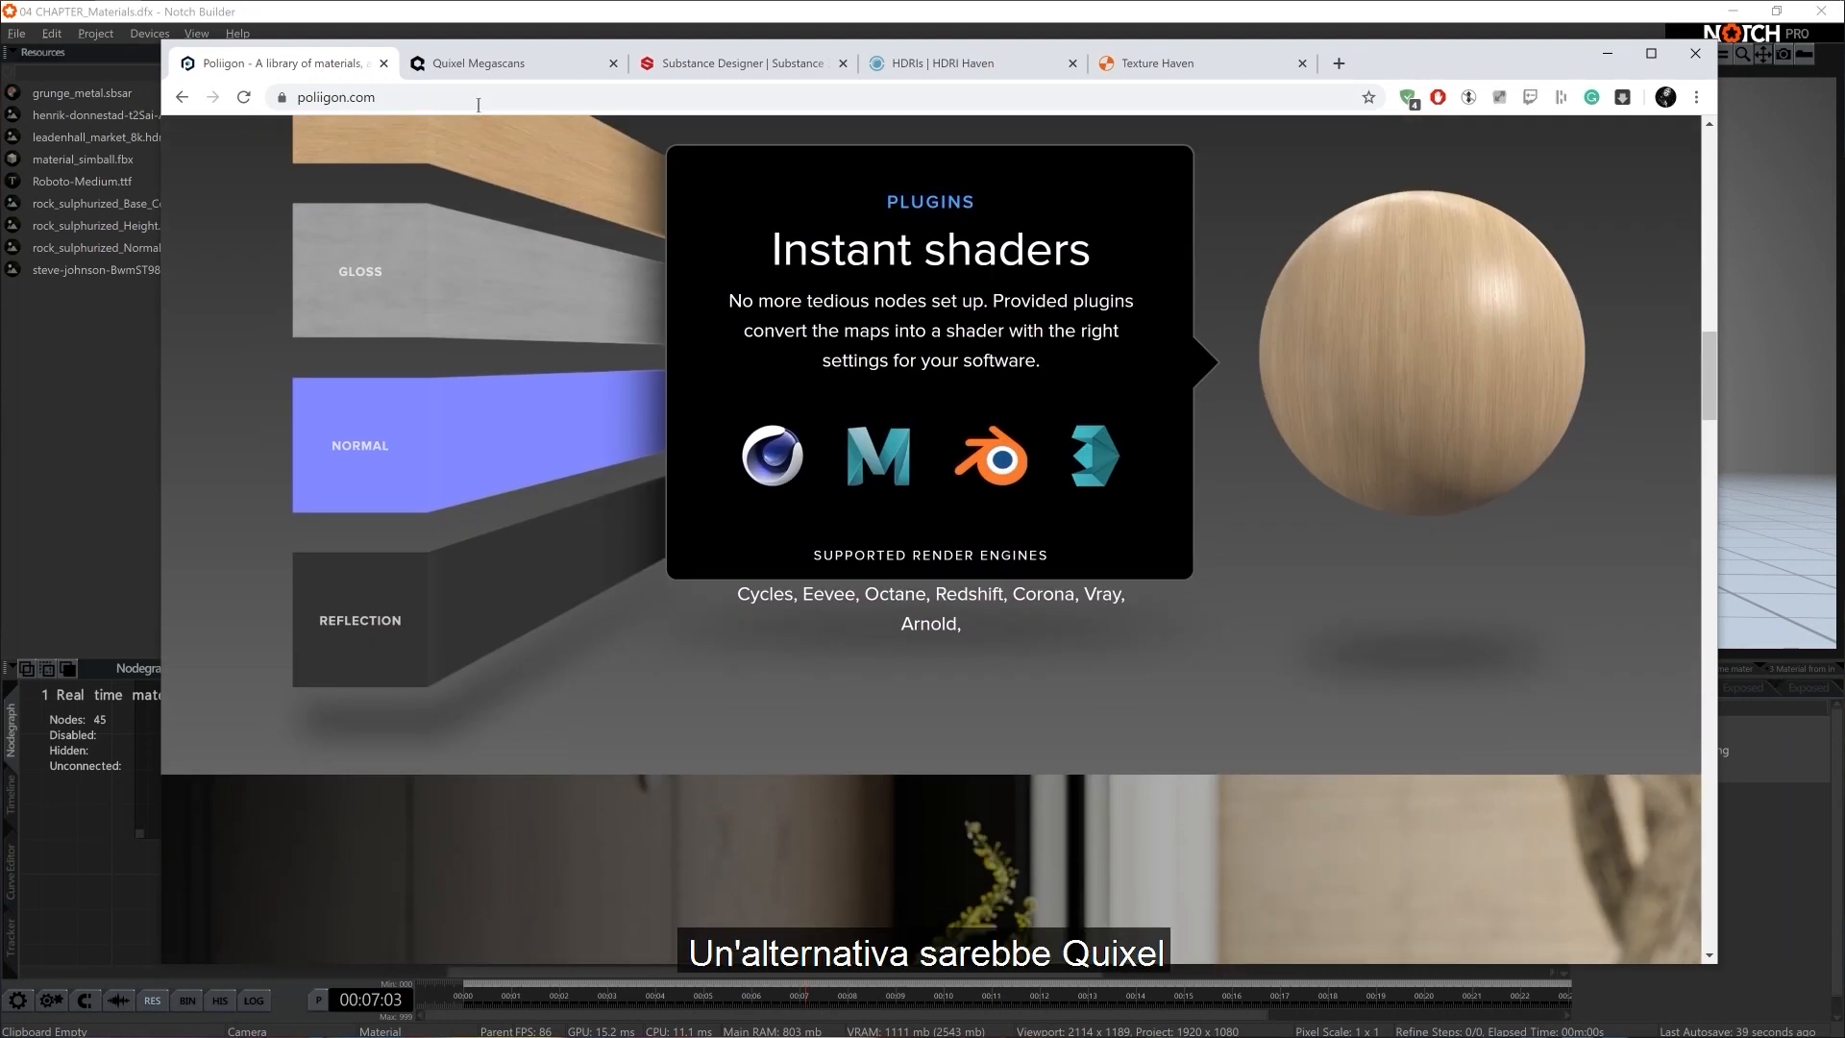
Look through the Quixel Megascans home page, including its new 3D models, 3D plants and latest collections
click(487, 68)
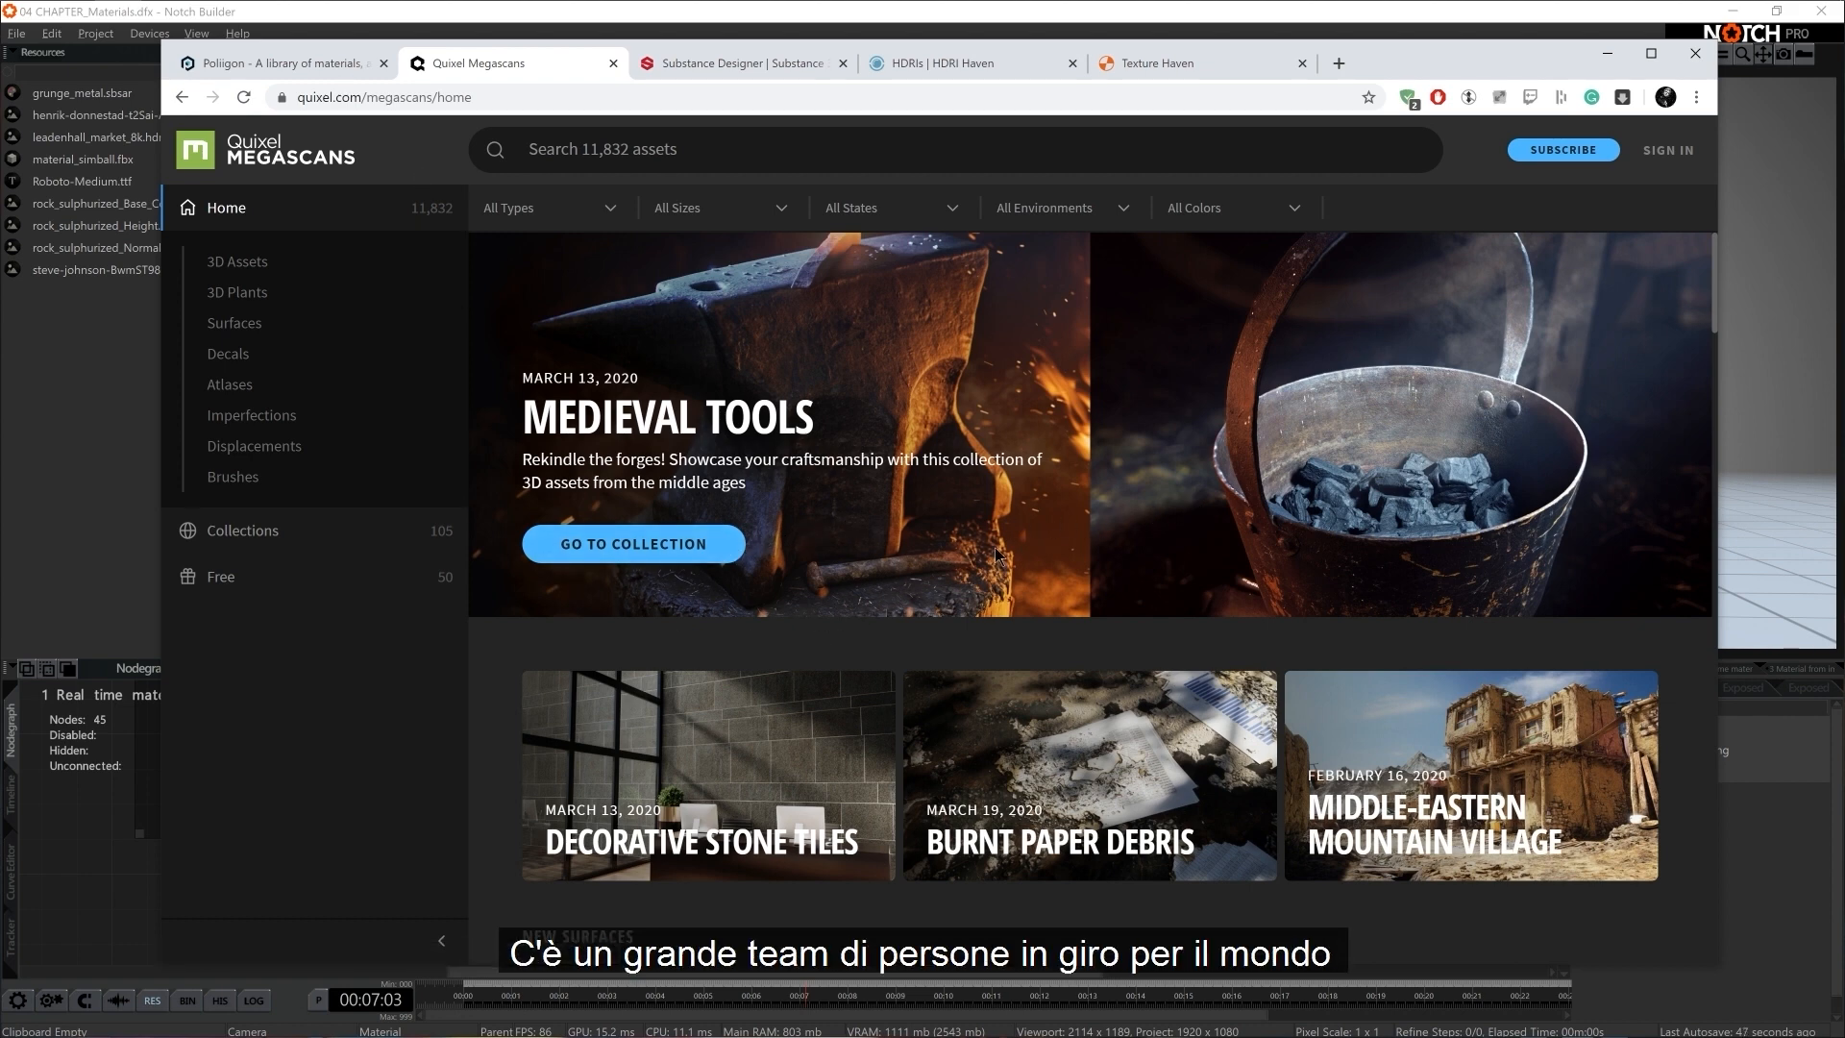
scroll(997, 554, down, 10)
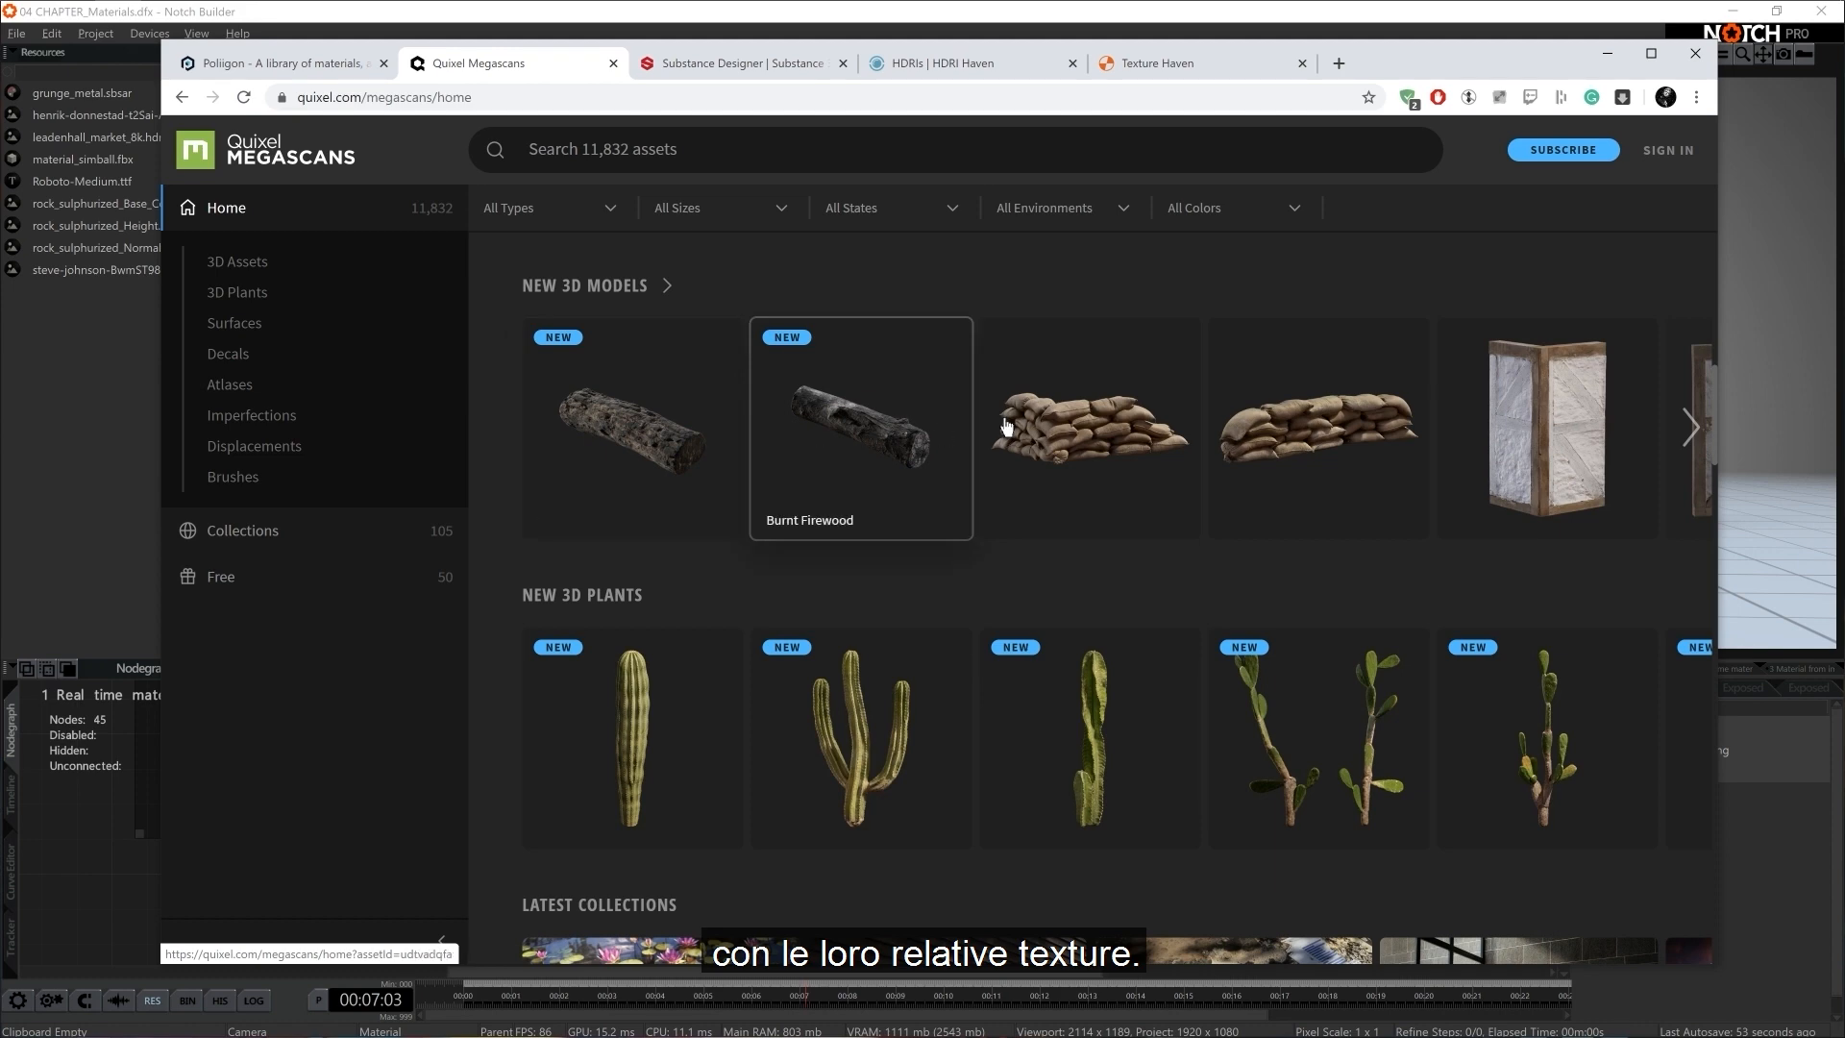
scroll(624, 499, down, 3)
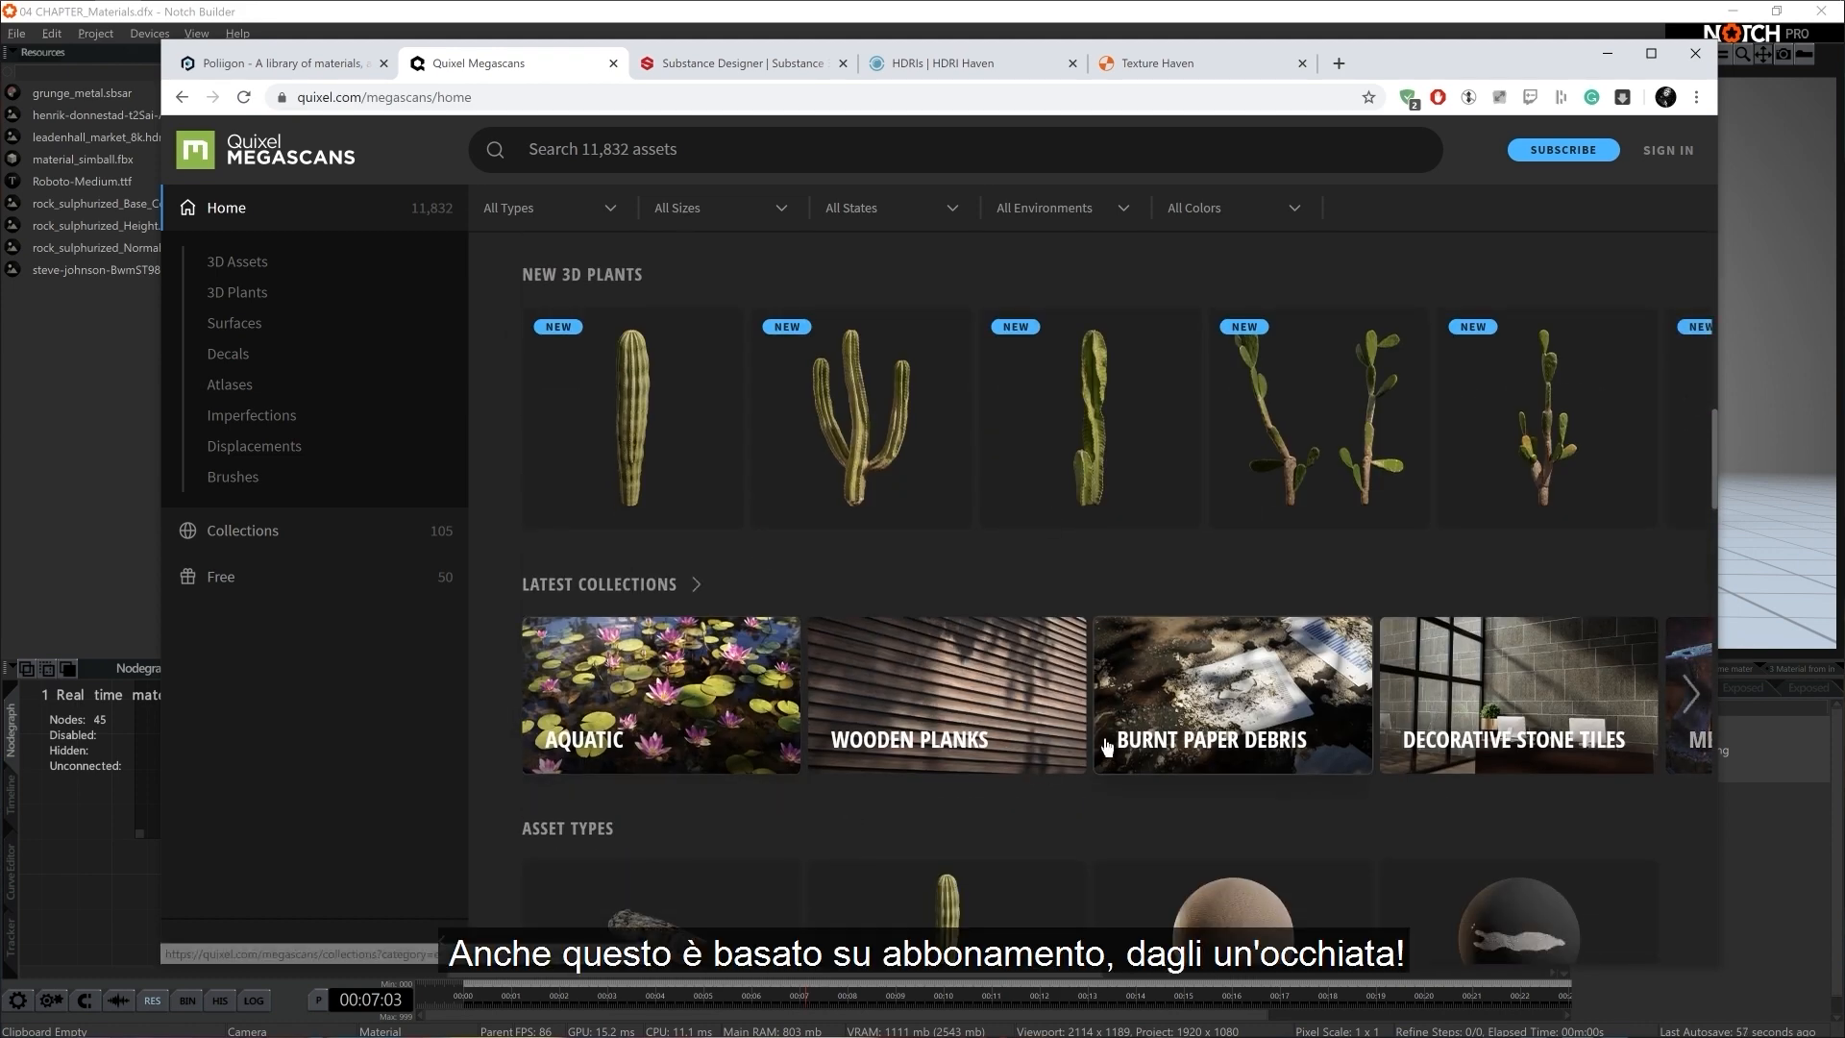
scroll(582, 449, down, 3)
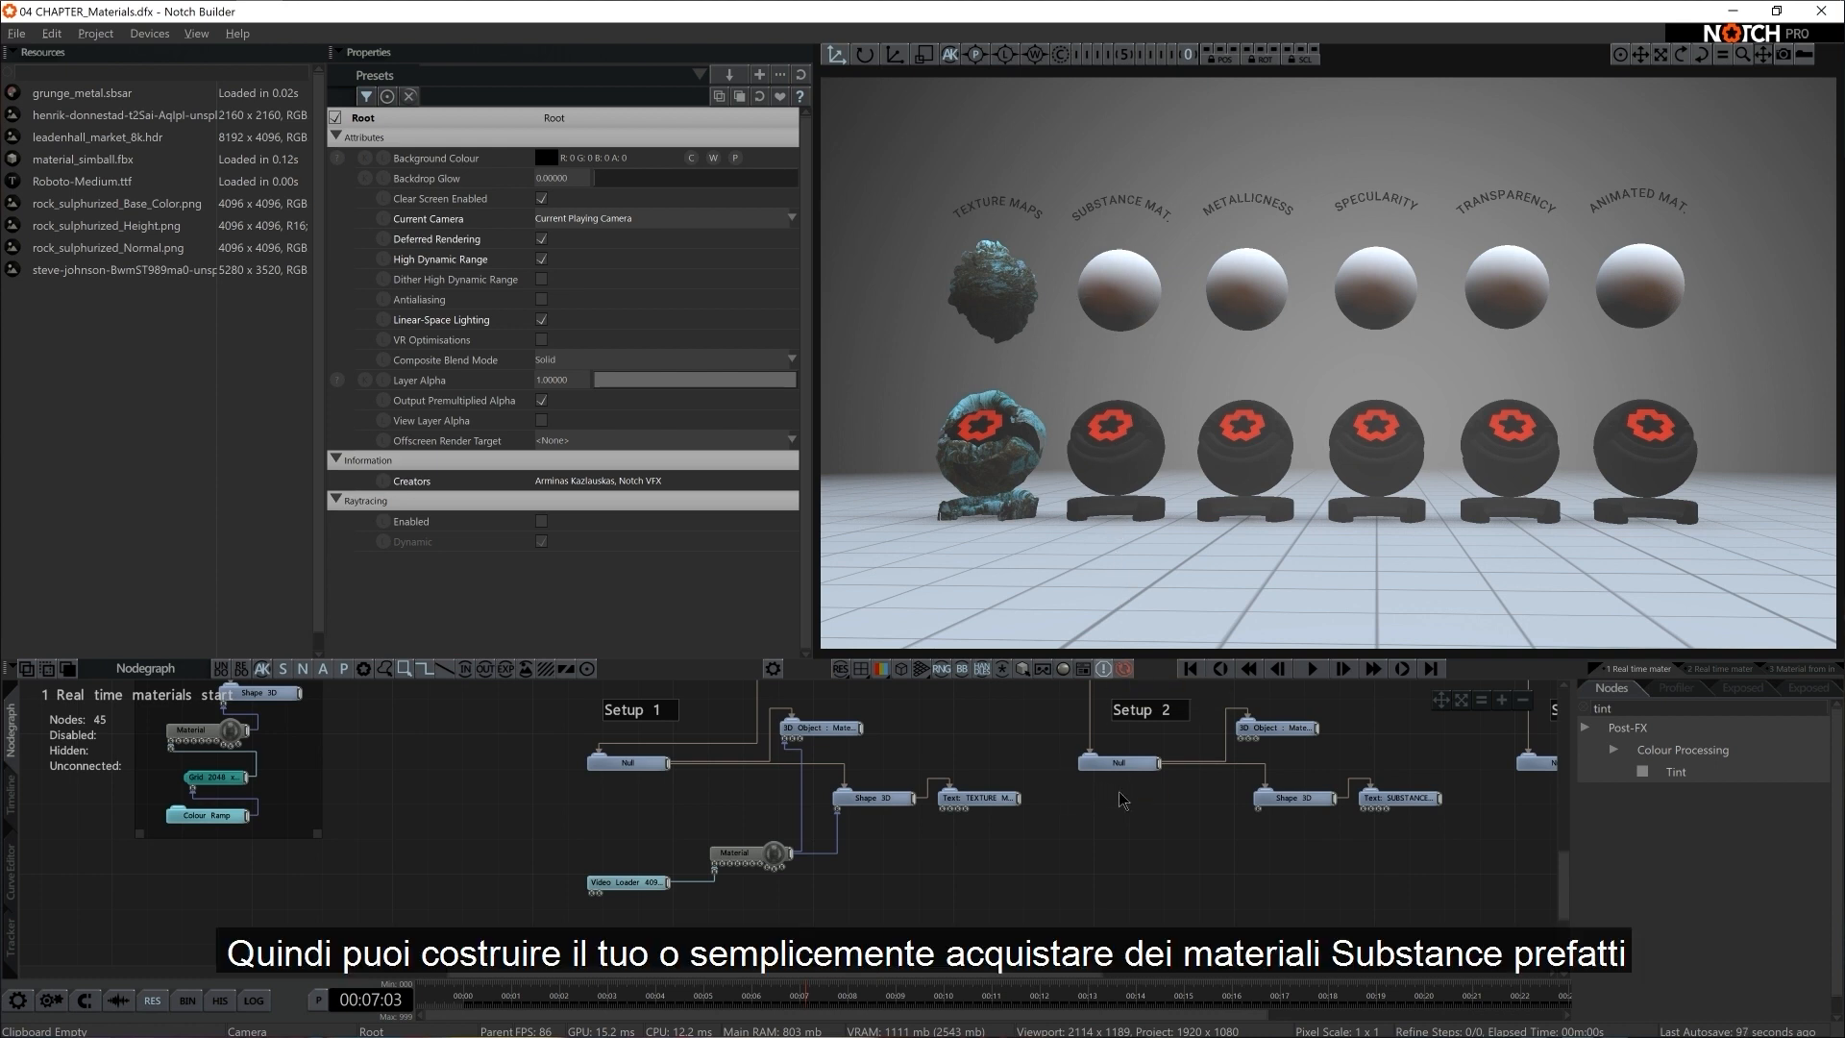
Display the Bins, expand the Materials category and widen the list to show the full material names
middle_drag(1102, 785, 837, 824)
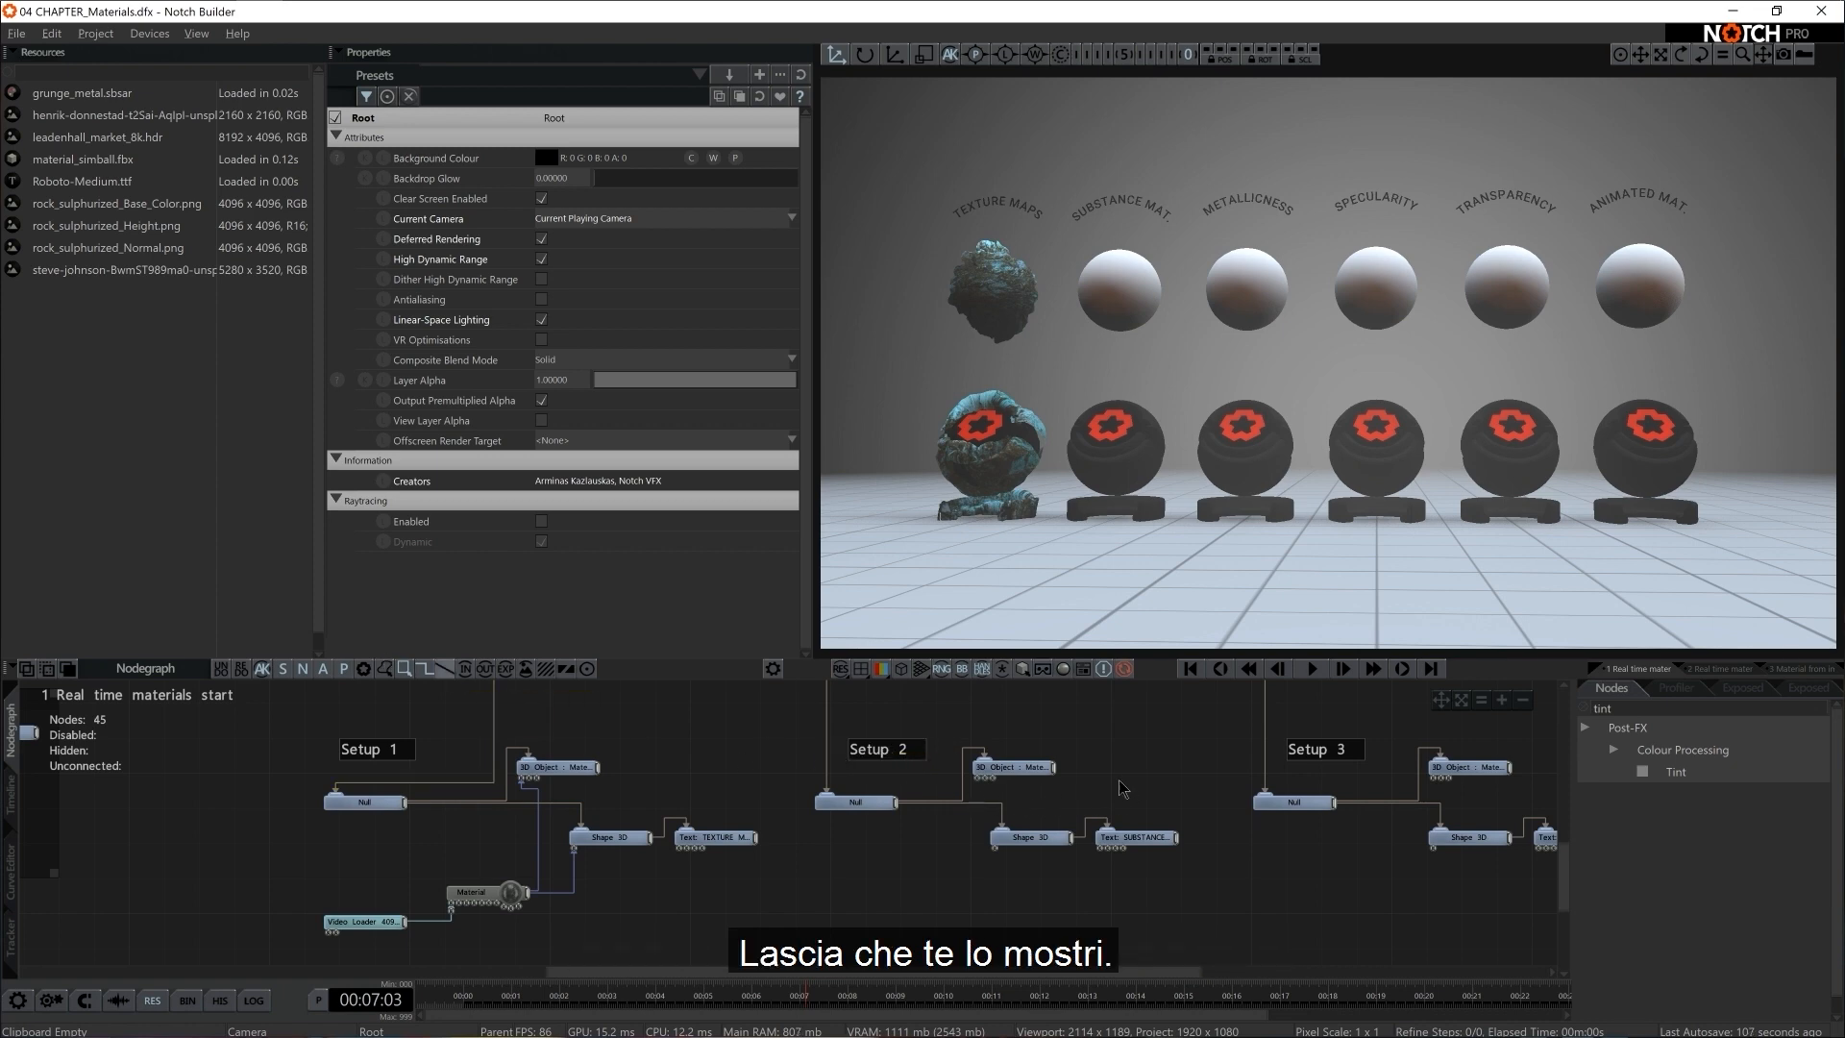
click(197, 34)
click(208, 127)
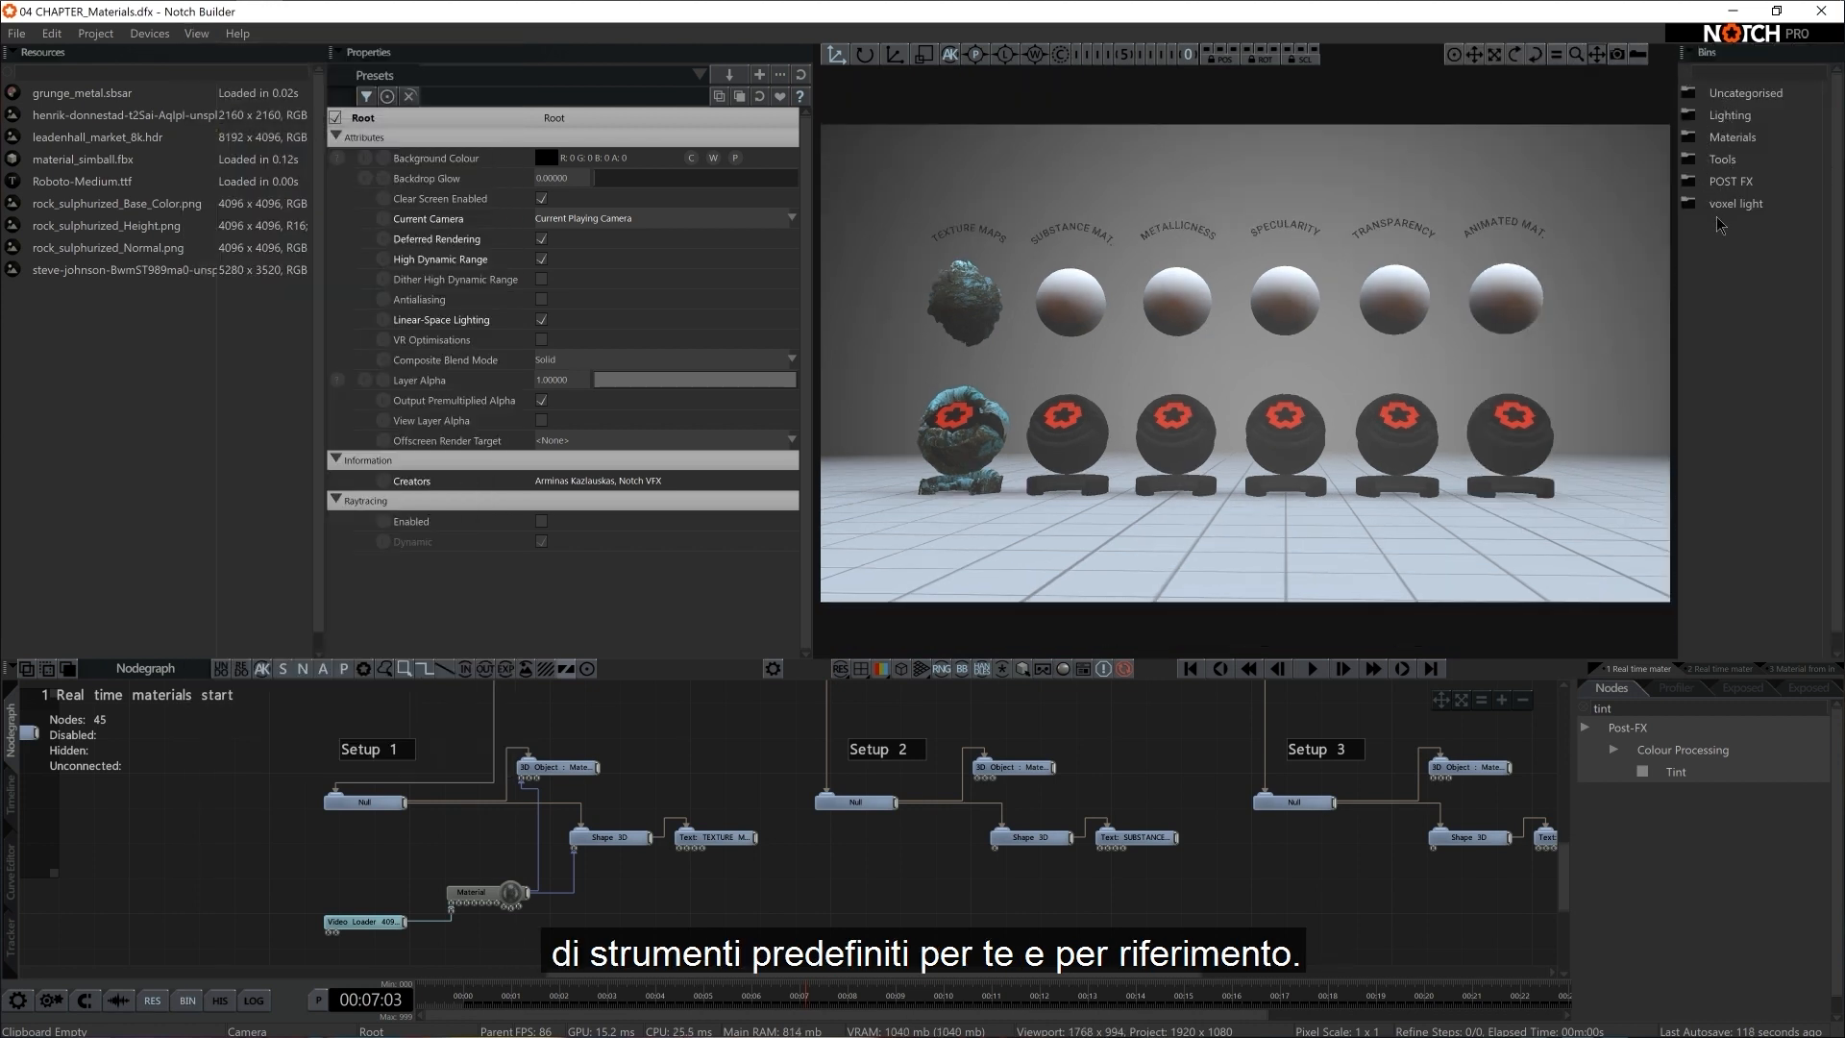
click(1694, 141)
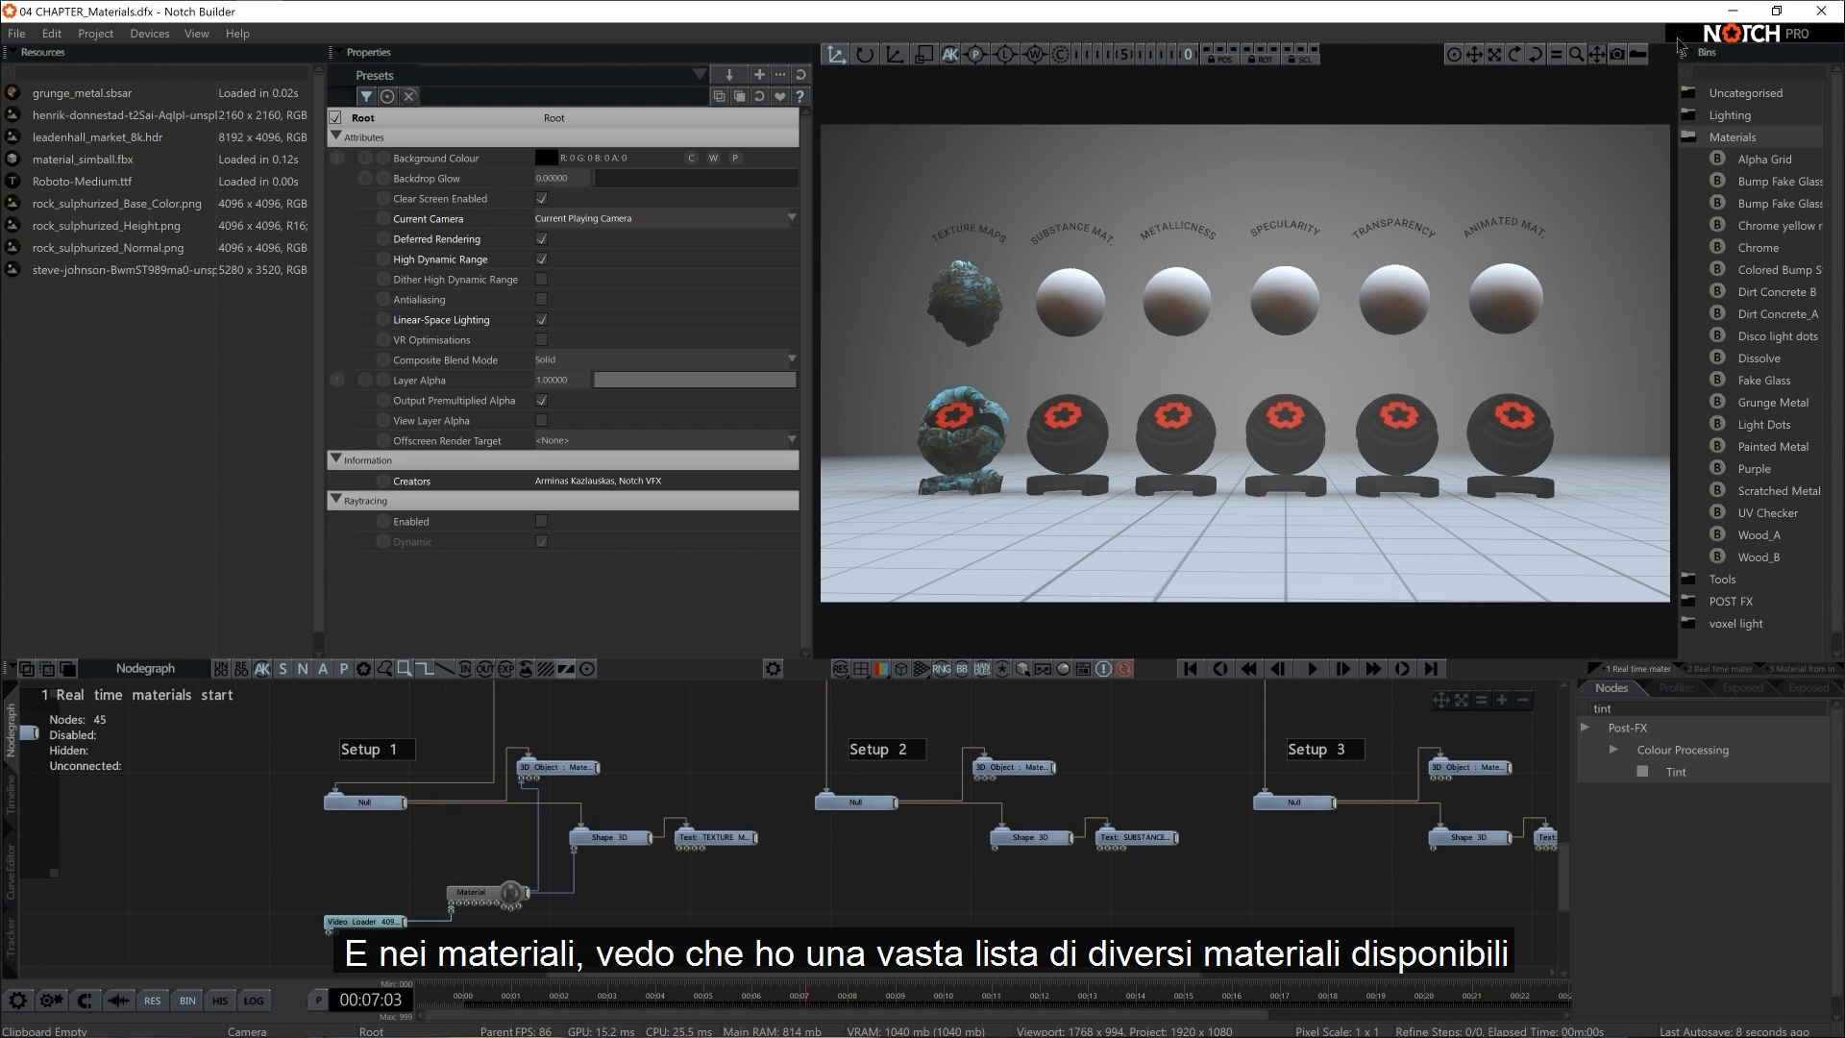
drag(1678, 52, 1662, 51)
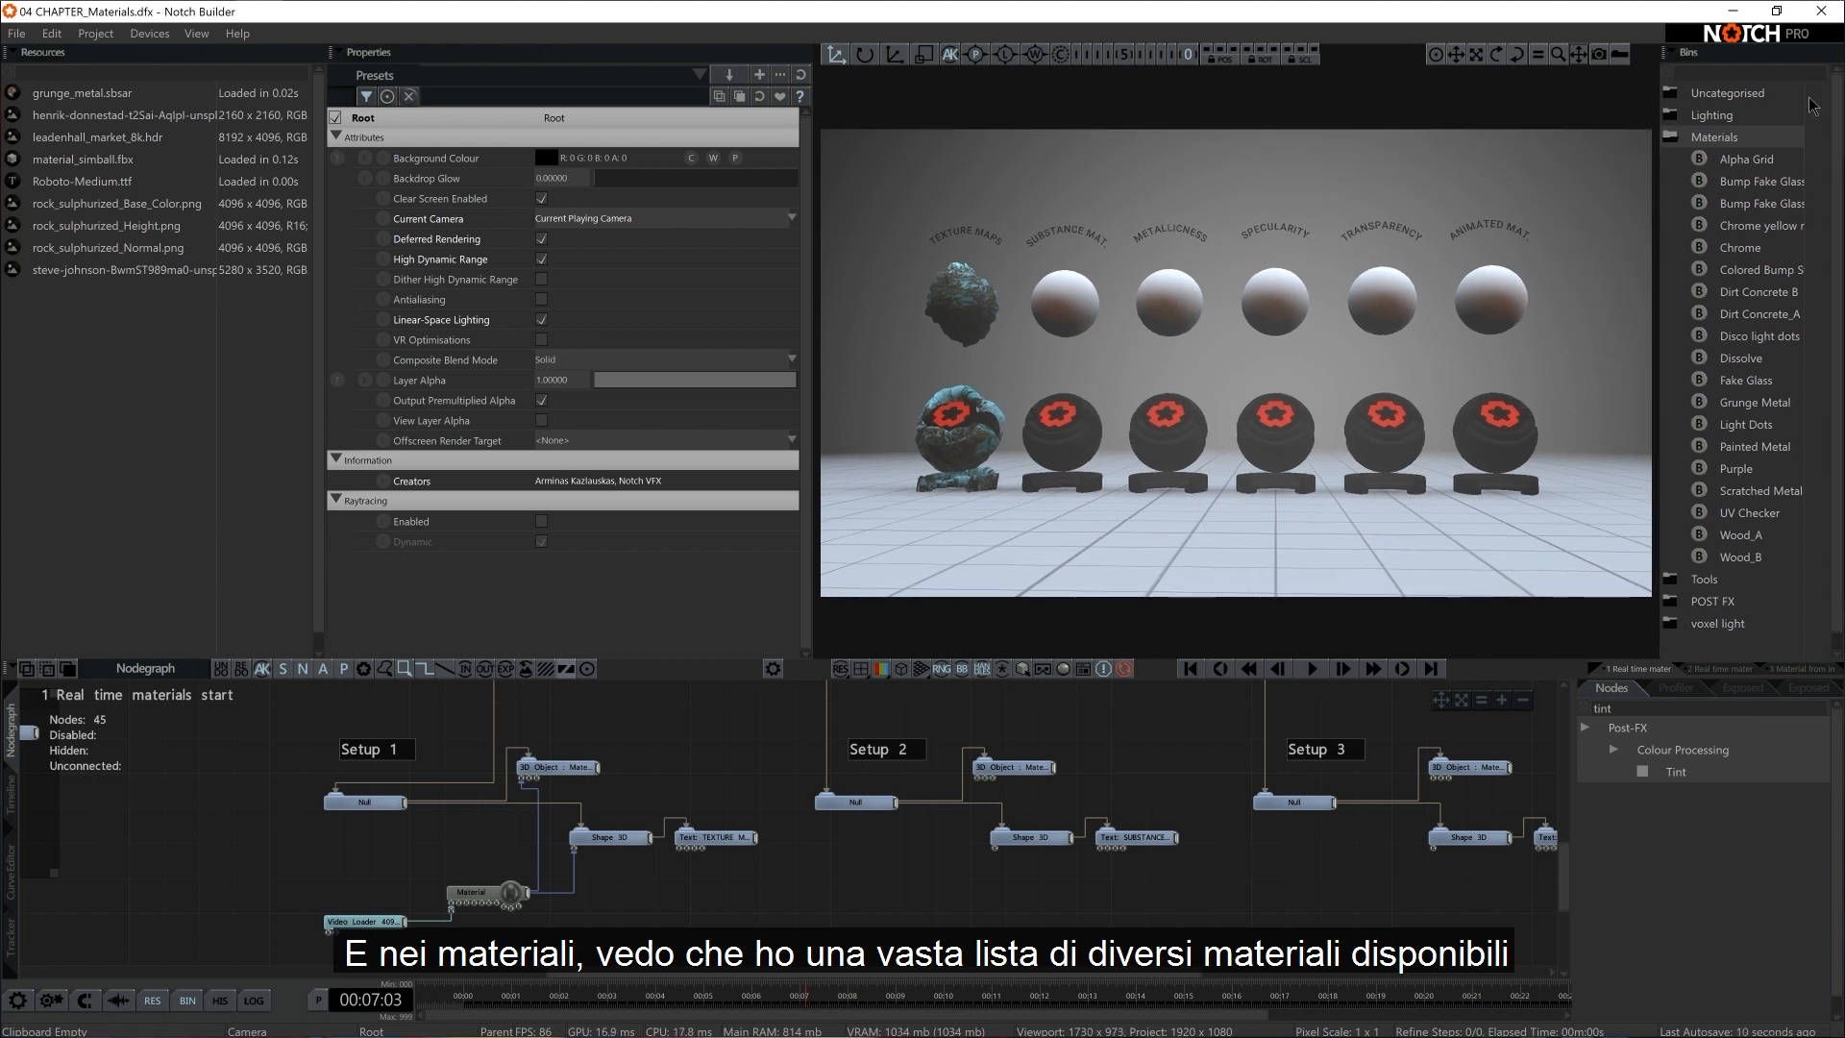
drag(1805, 104, 1836, 103)
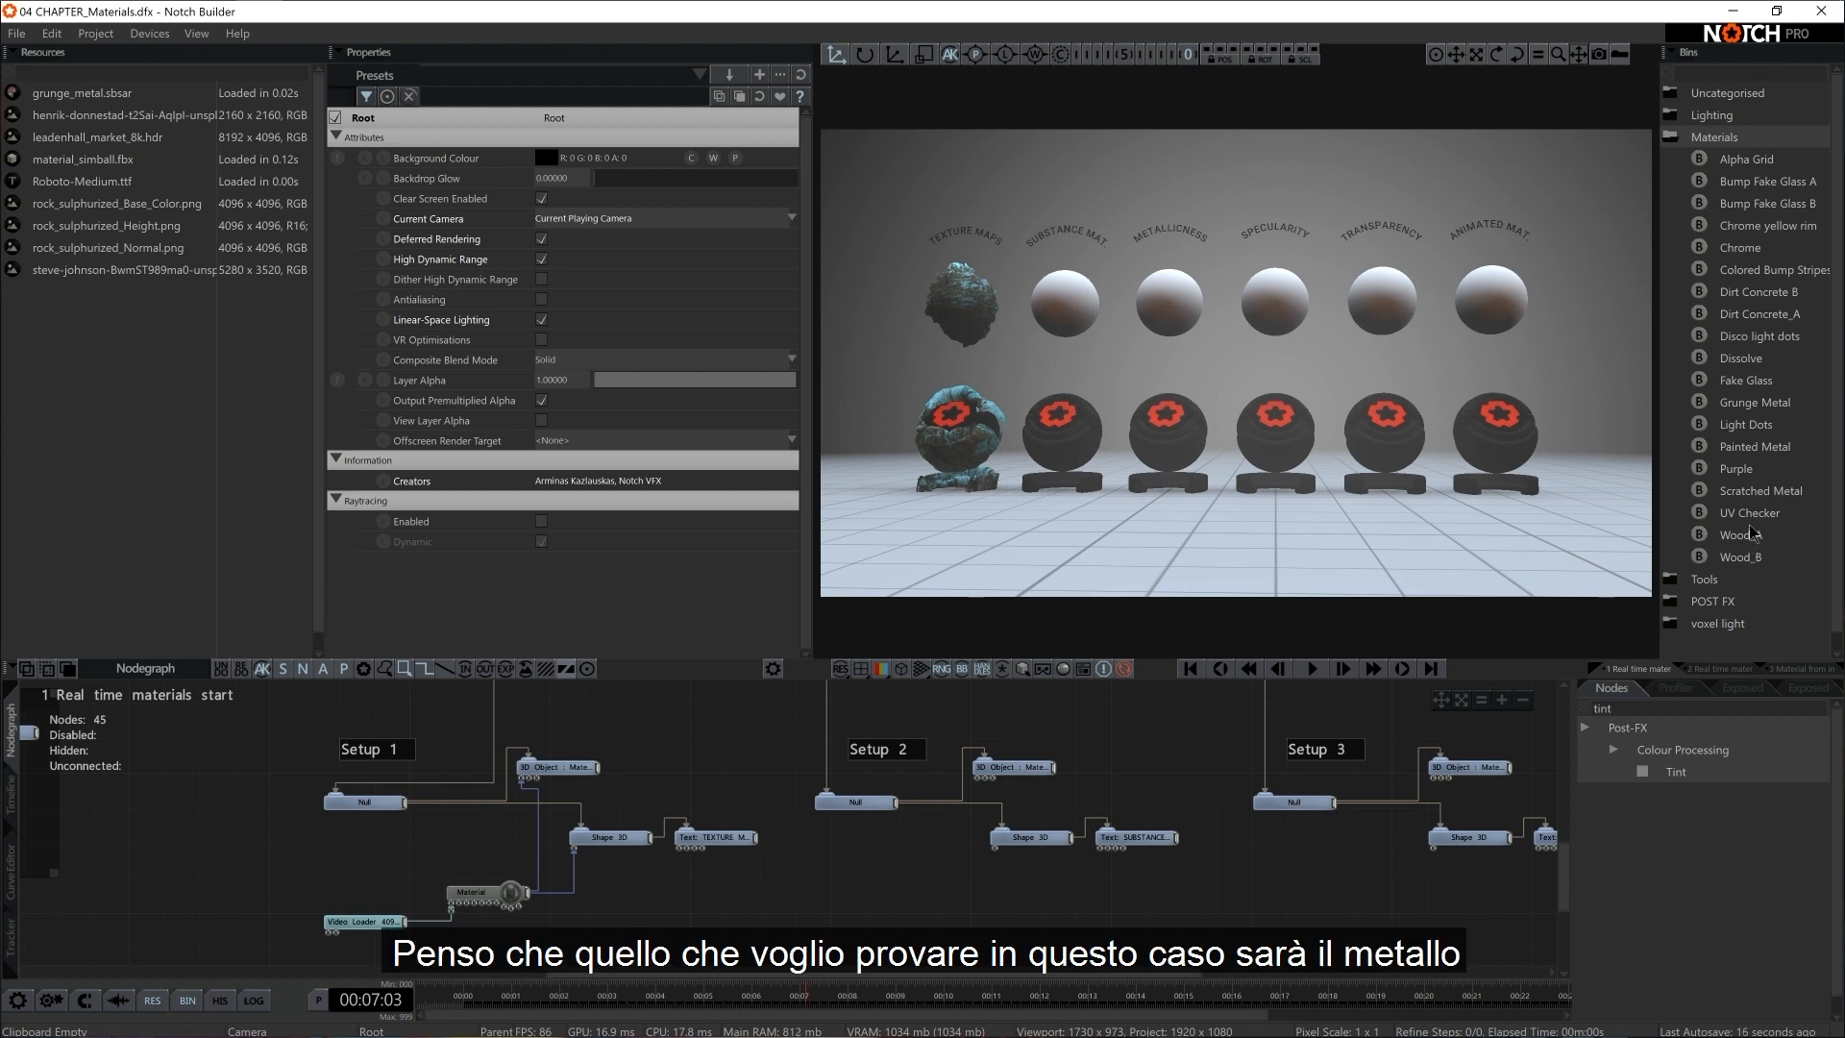
Add the Grunge Metal material from the Bins below Setup 2, ungroup it and align its node beneath the Null
click(1757, 401)
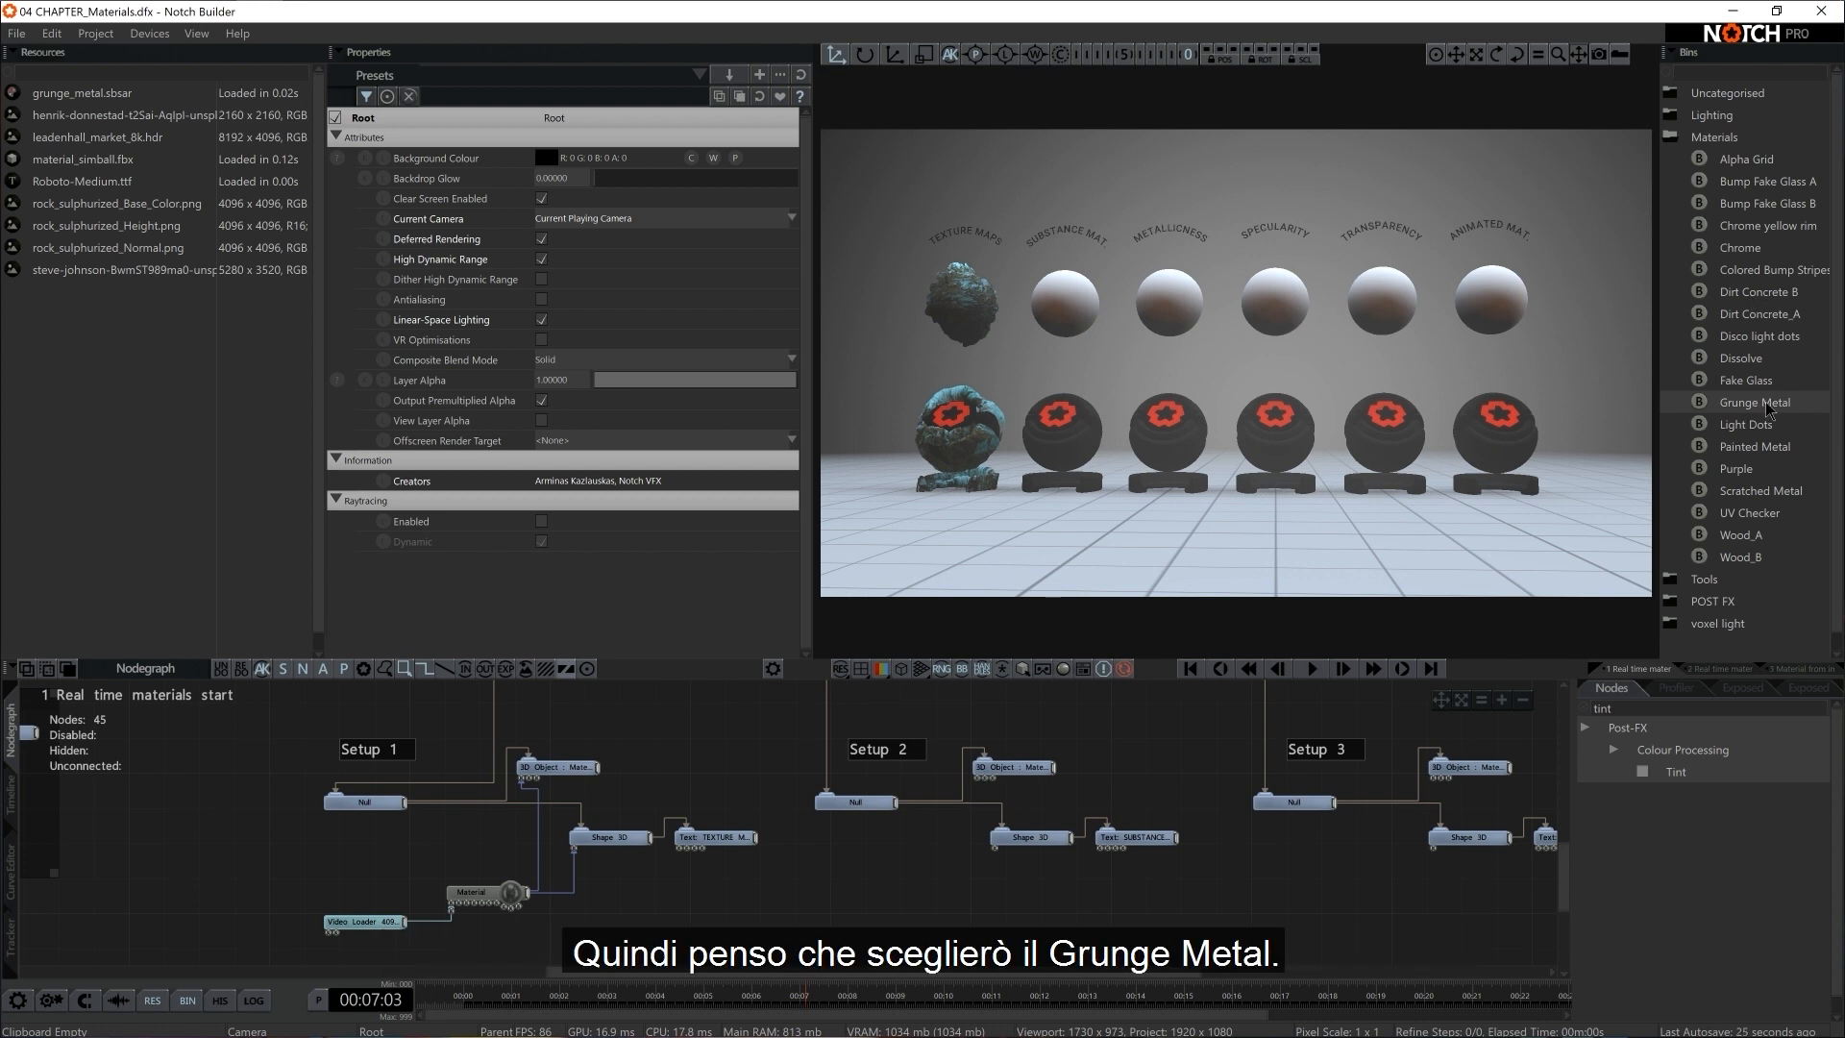
drag(1766, 409, 943, 854)
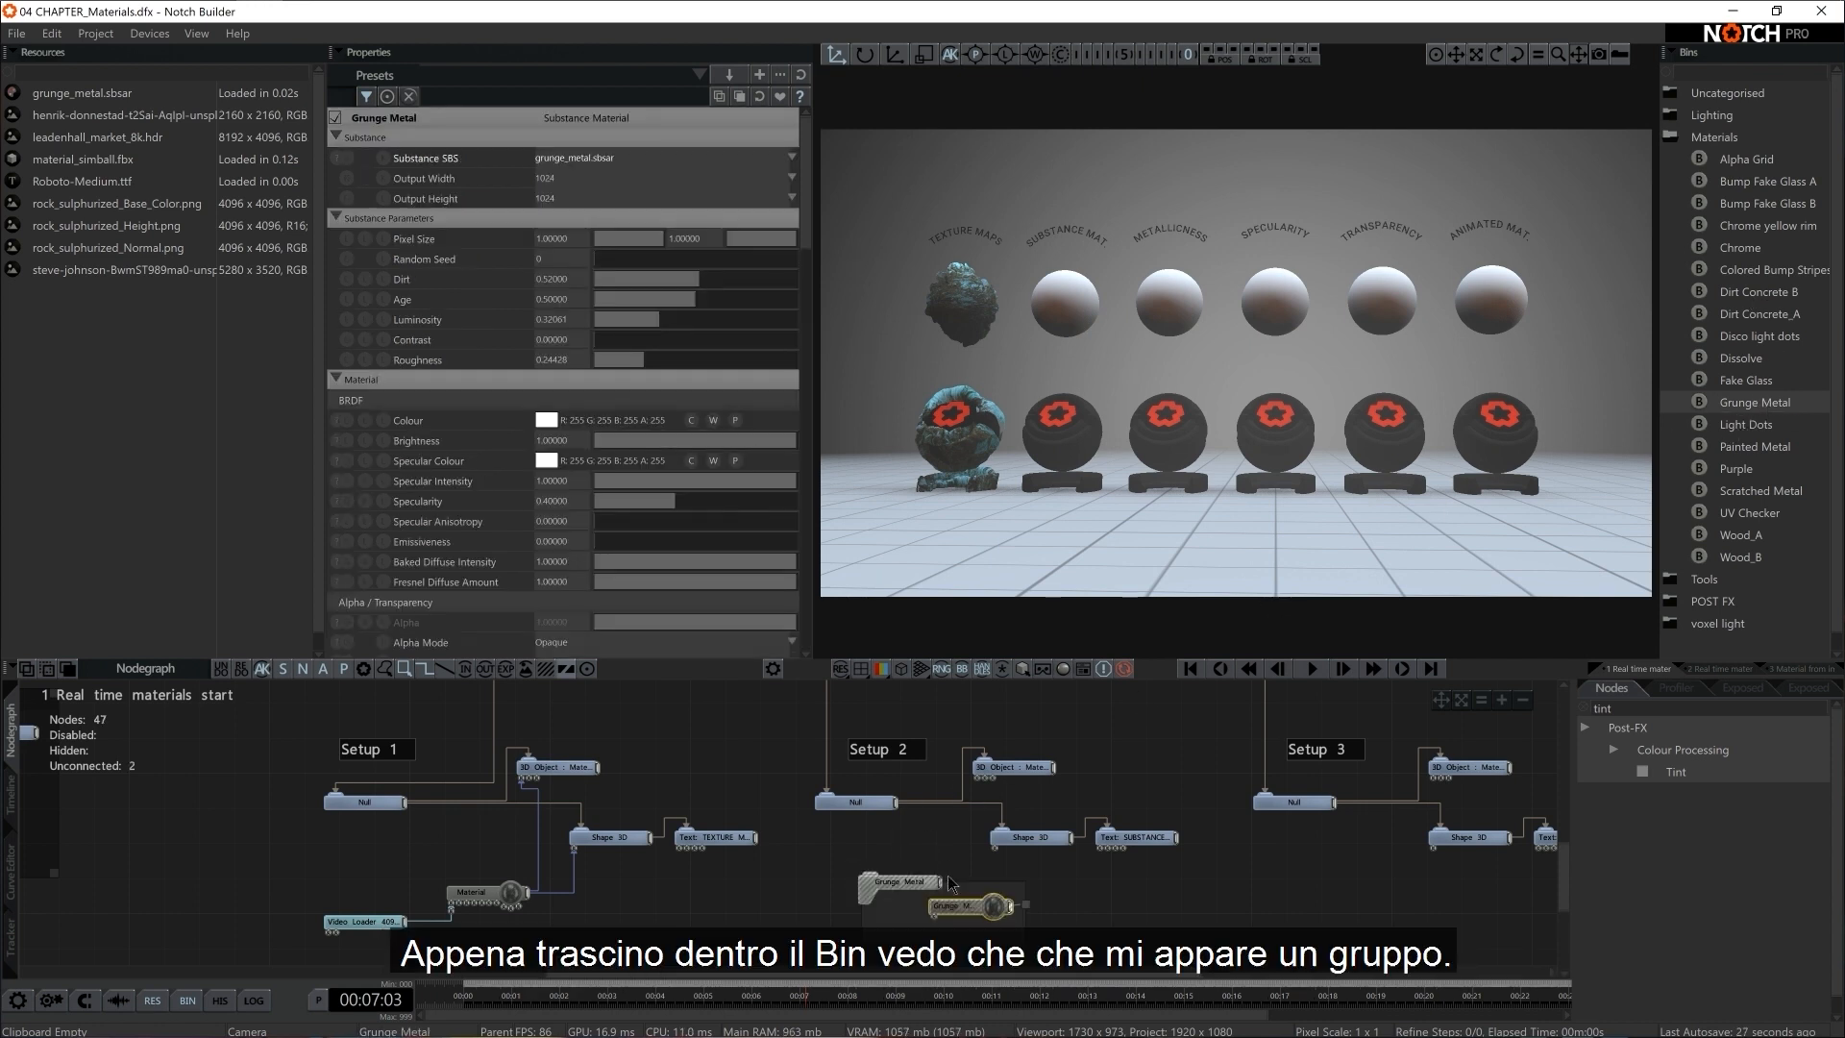
click(914, 902)
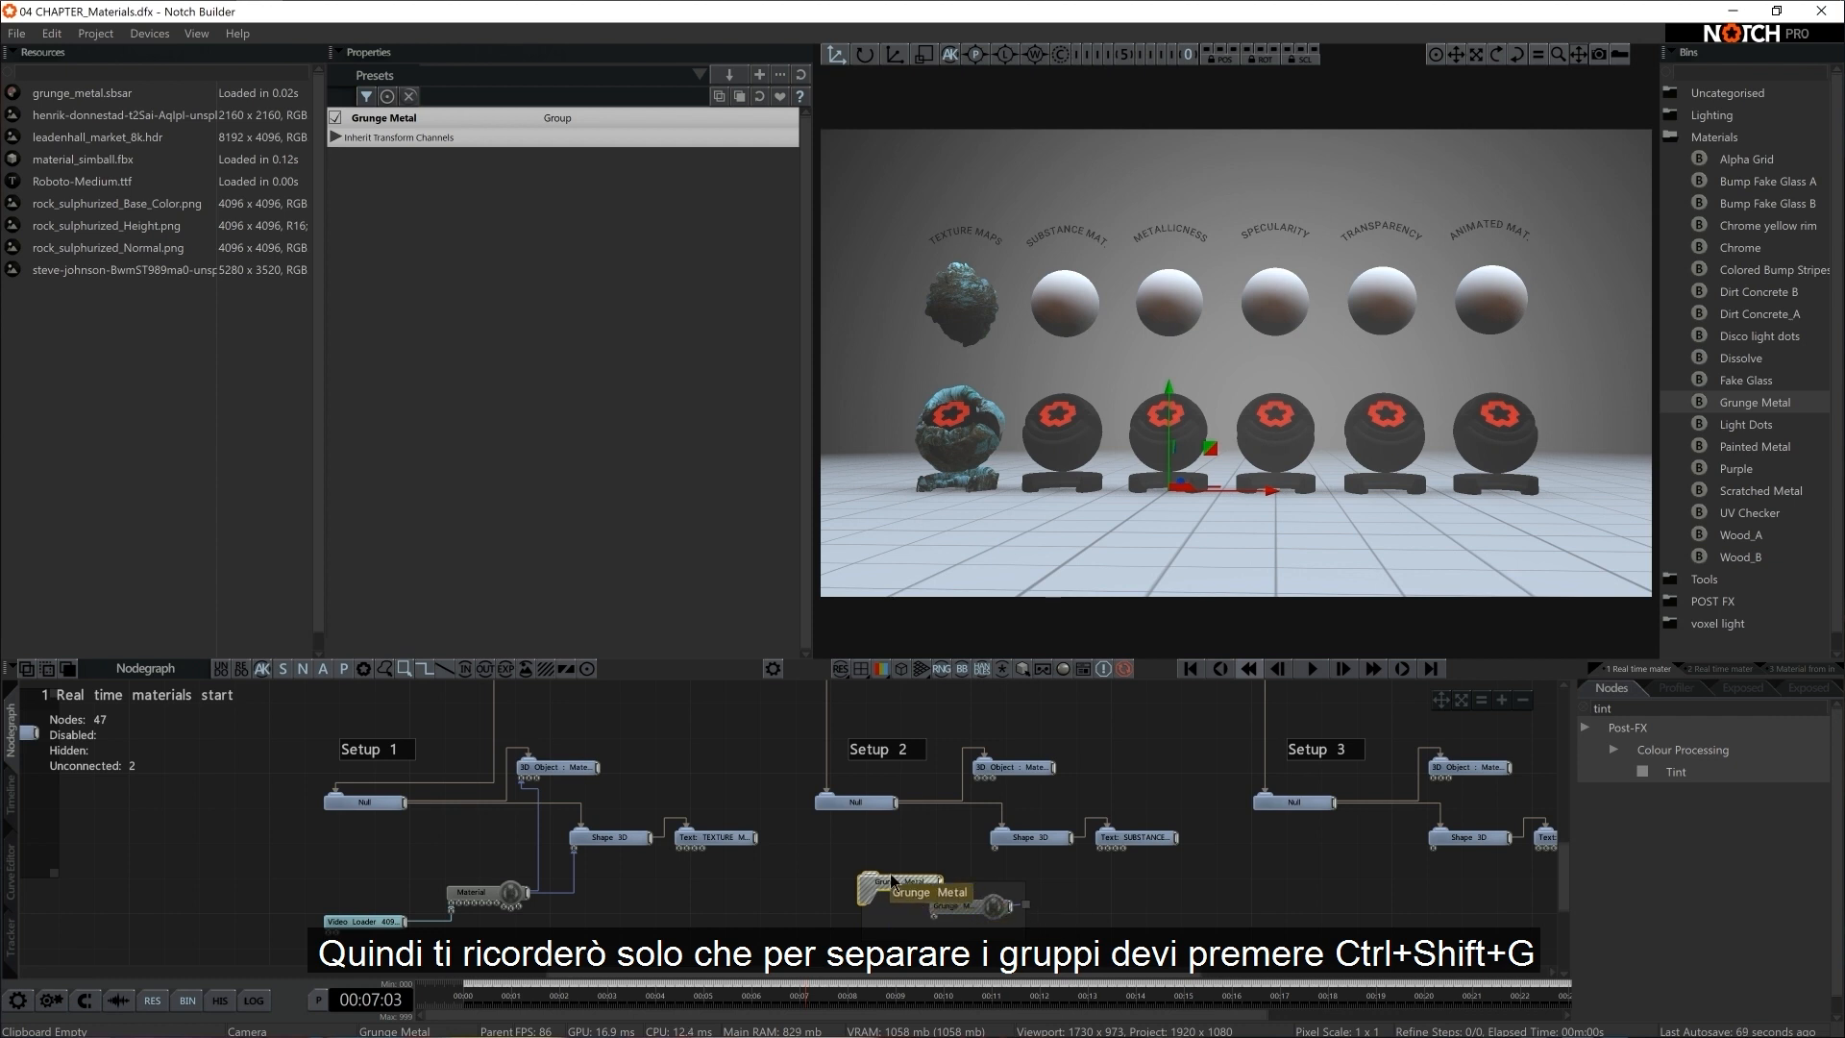
key(ctrl+shift+g)
drag(953, 910, 868, 896)
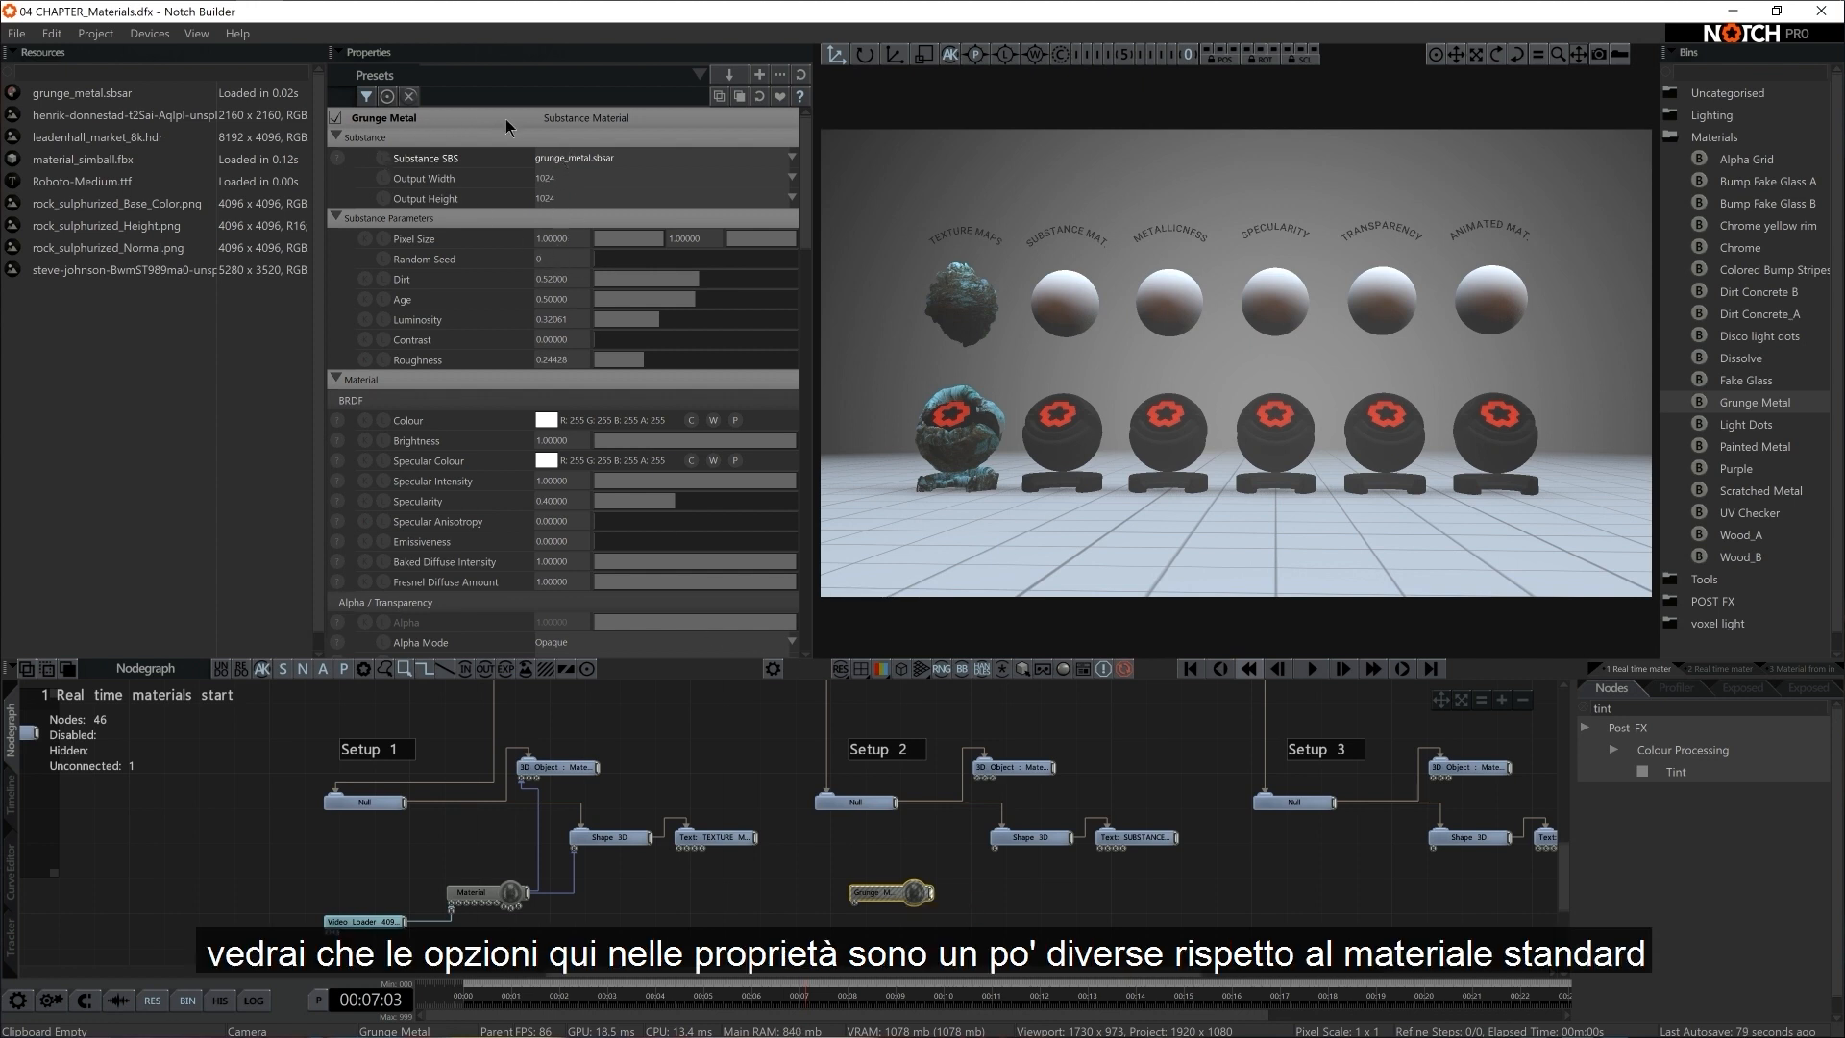
Compare the properties of Setup 1's standard Material with those of the Grunge Metal Substance Material
click(476, 893)
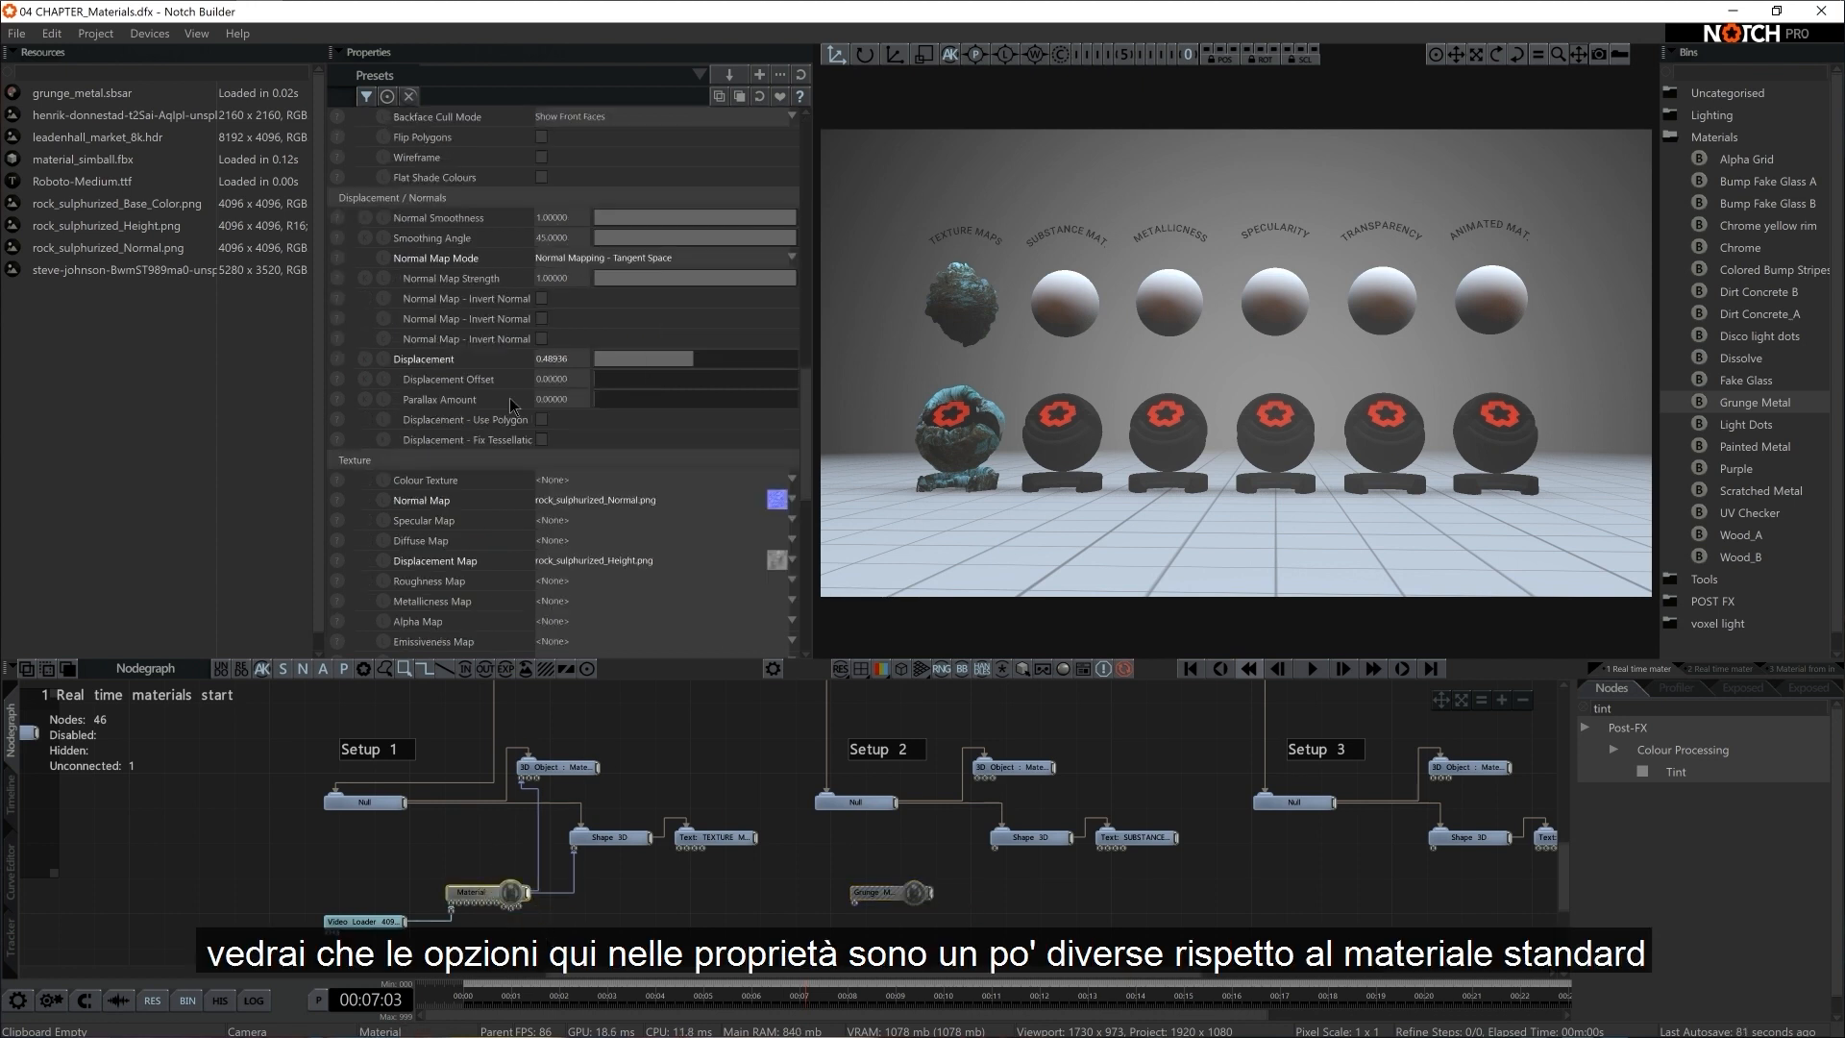
scroll(510, 398, up, 10)
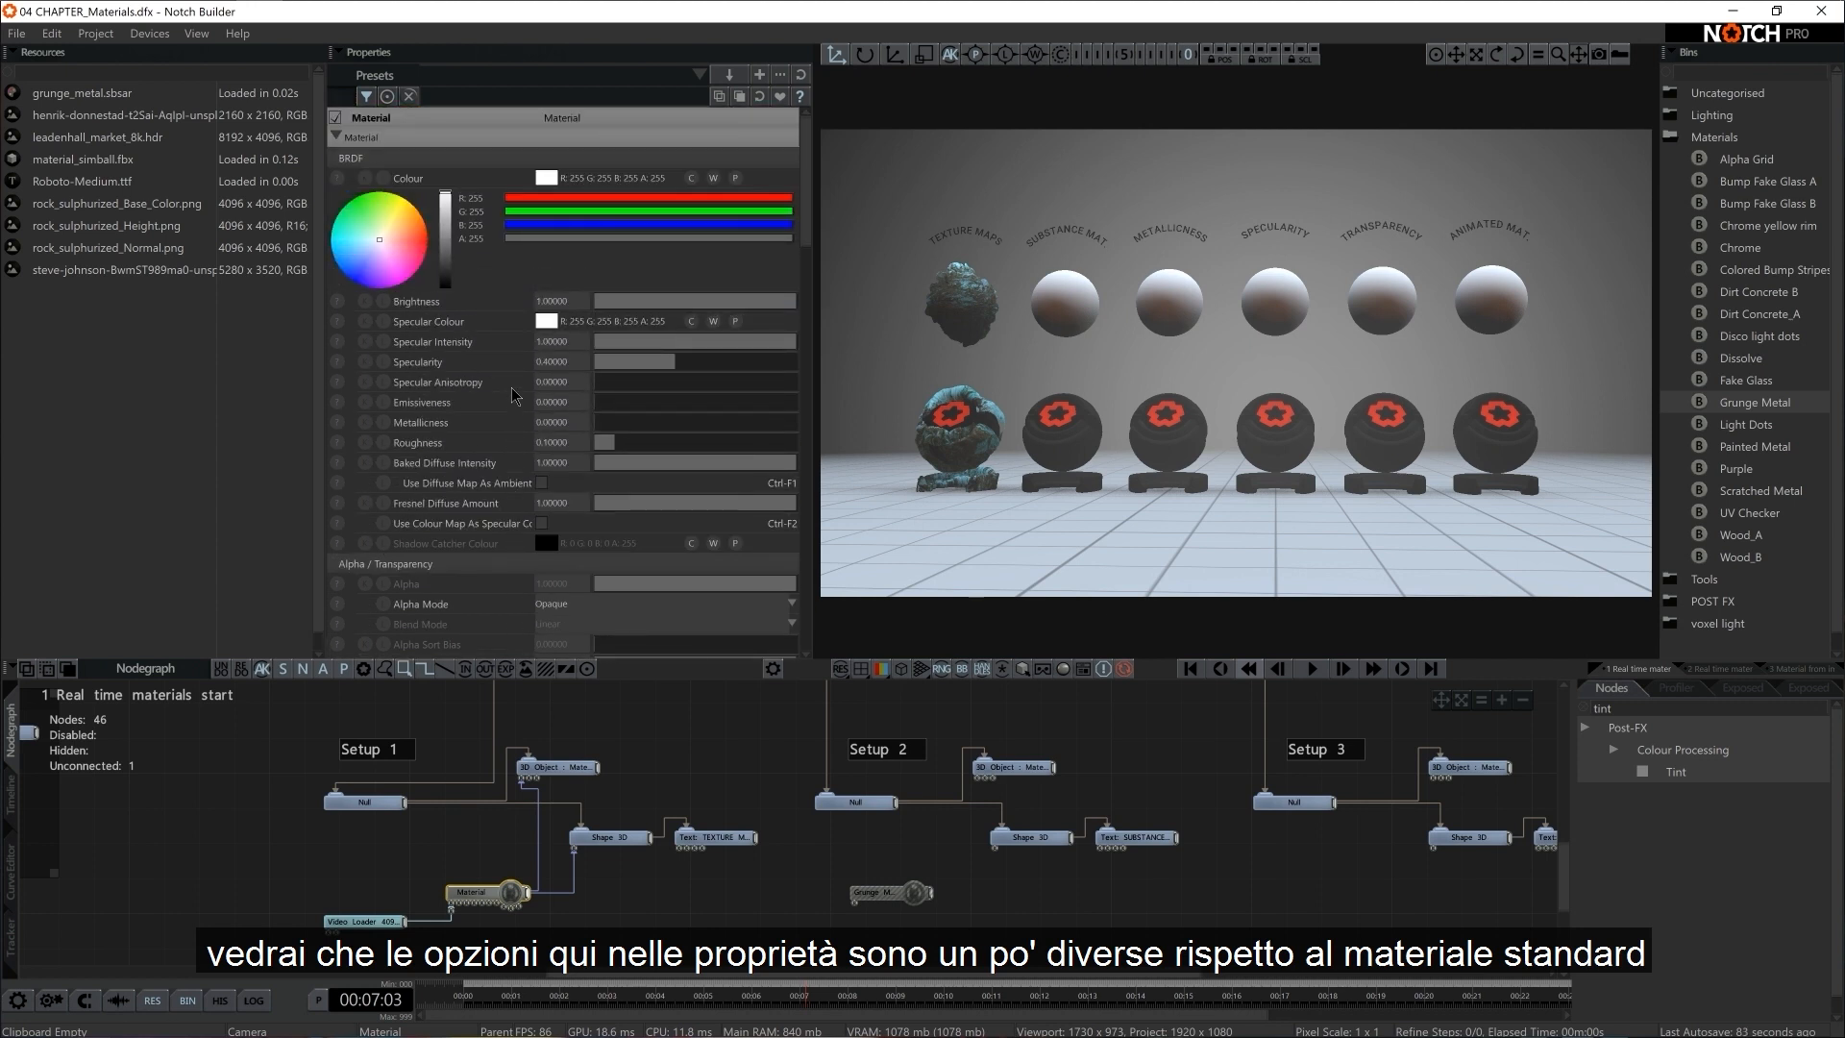
click(877, 892)
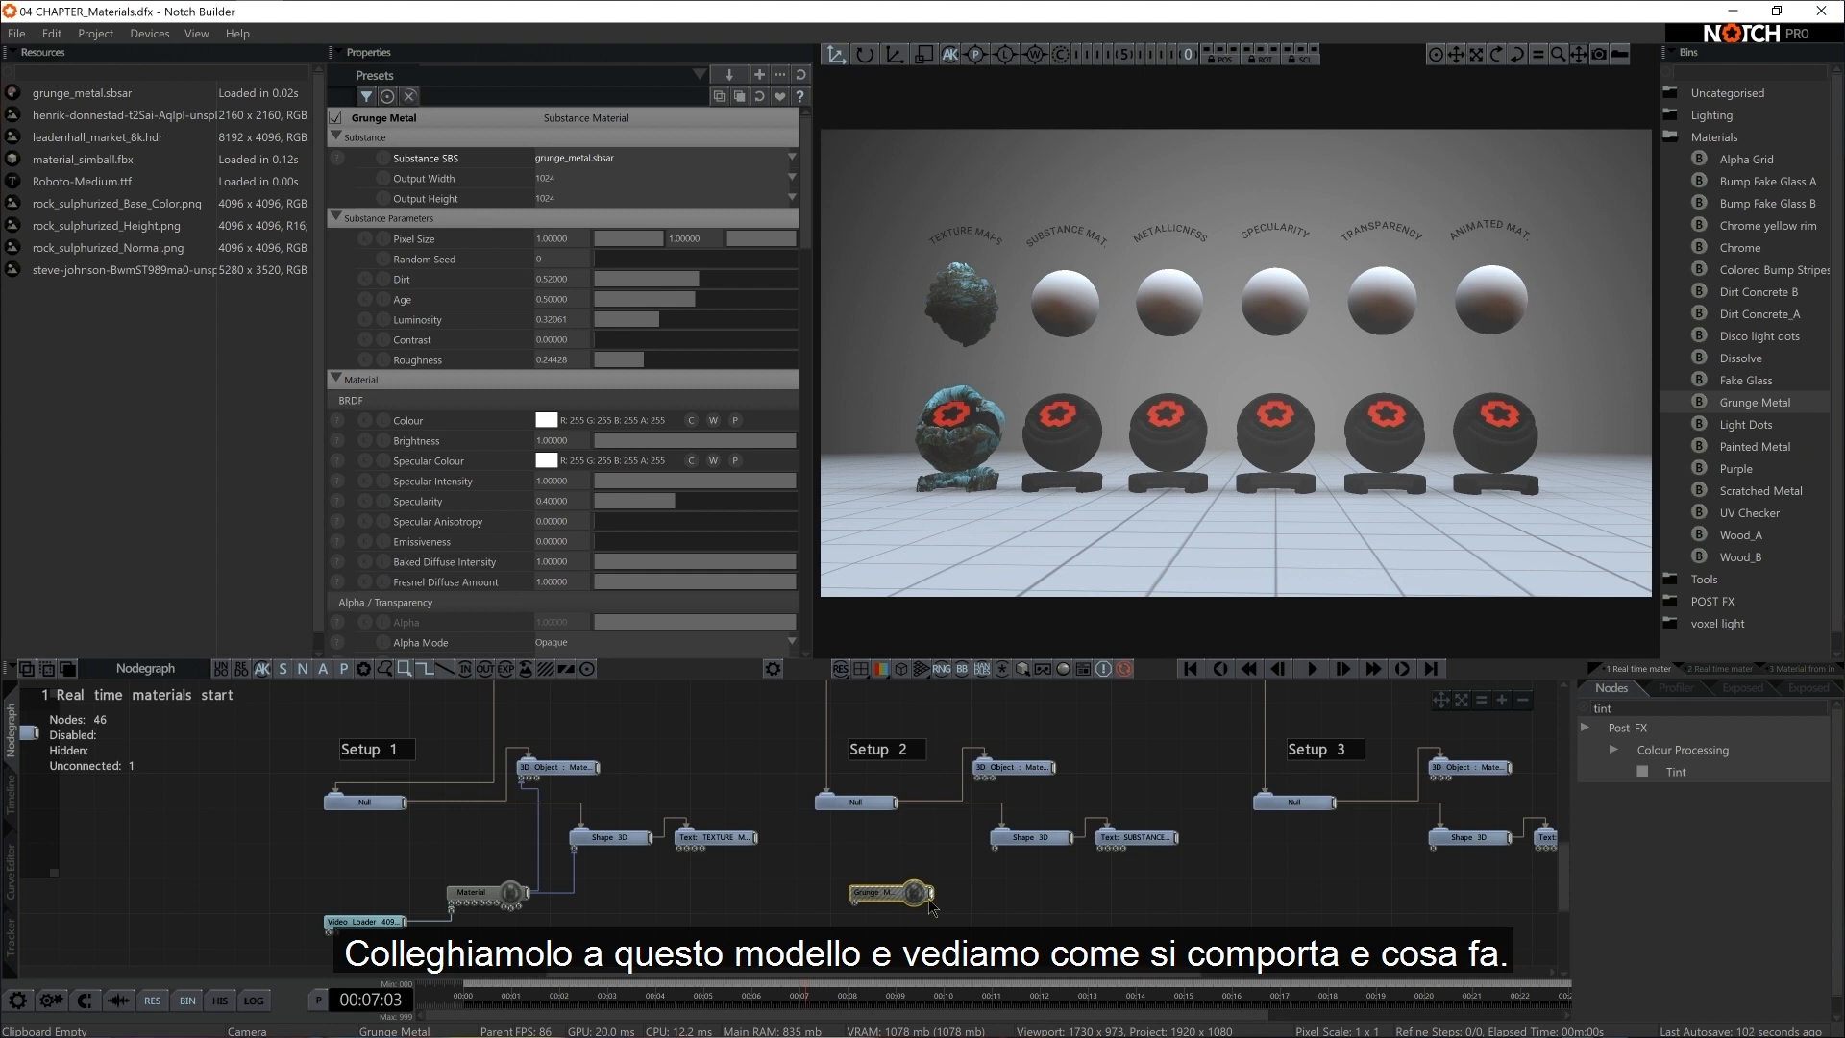
Connect Grunge Metal to Setup 2's 3D Object and Shape 3D, and choose grunge_metal.sbsar as its Substance SBS
drag(928, 895, 976, 779)
drag(932, 893, 996, 847)
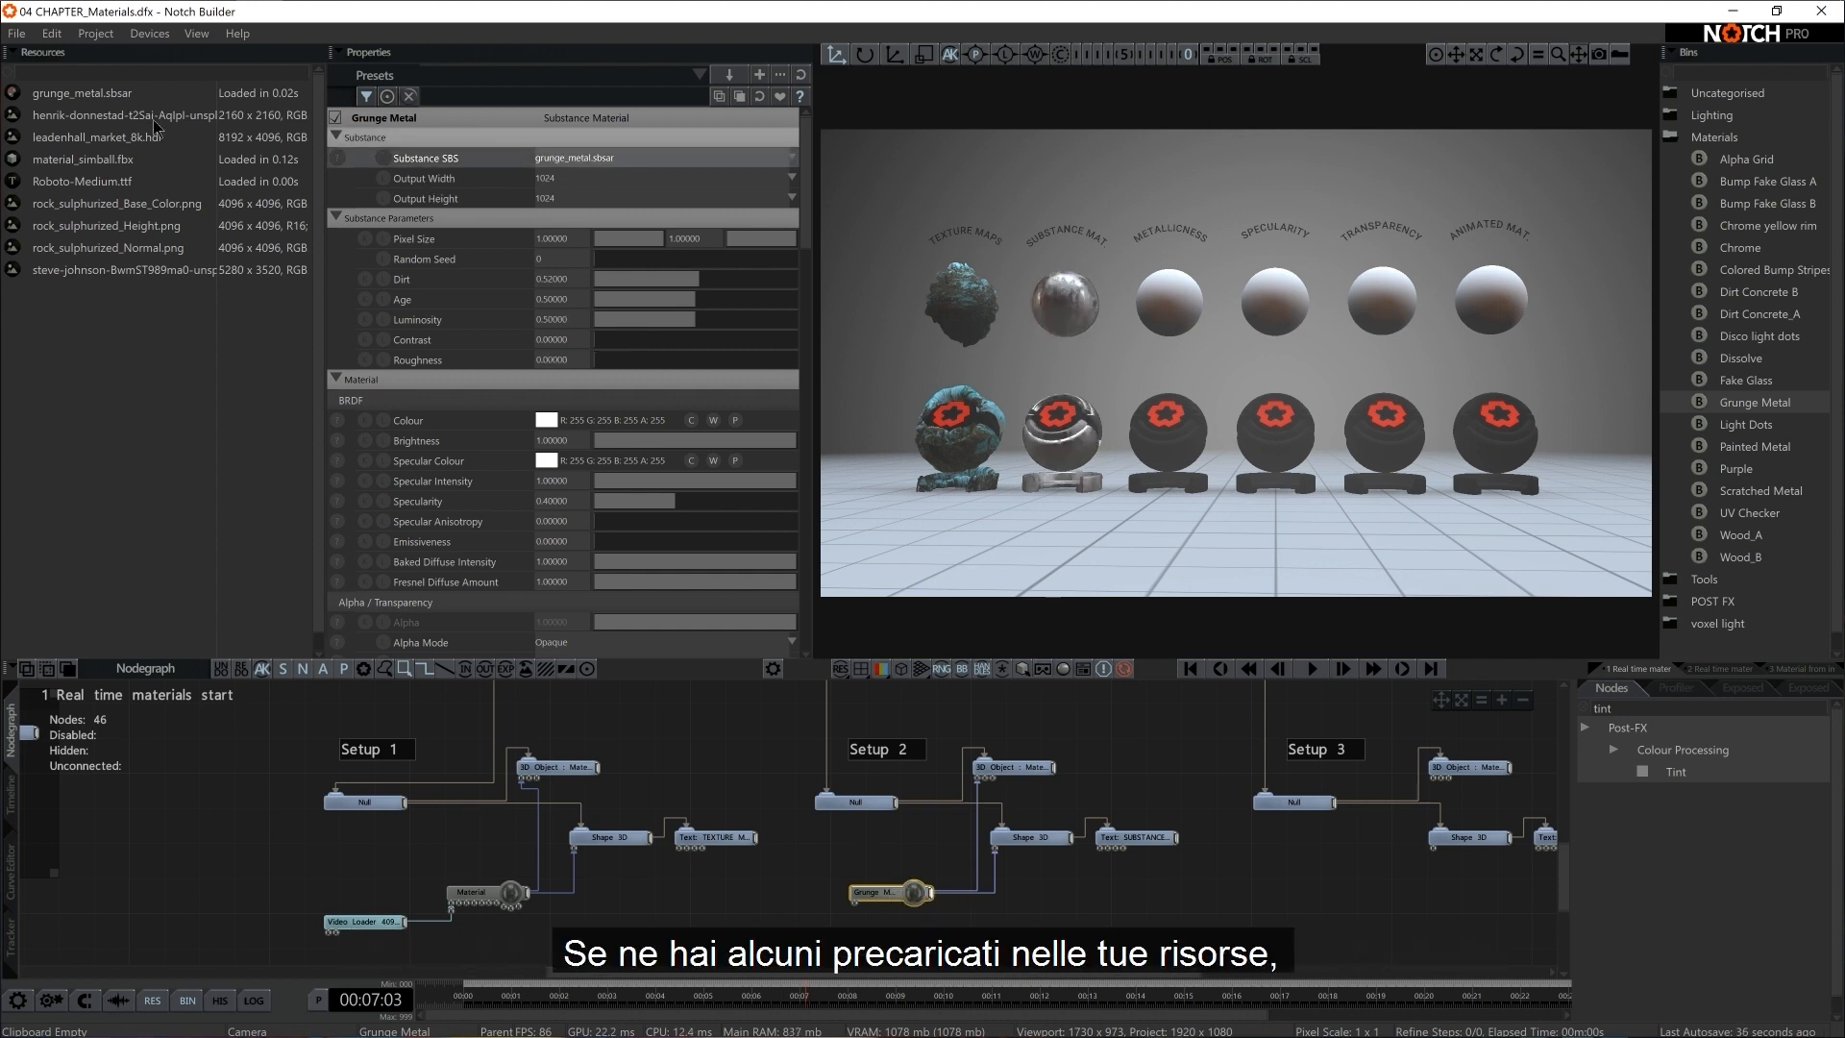
click(595, 160)
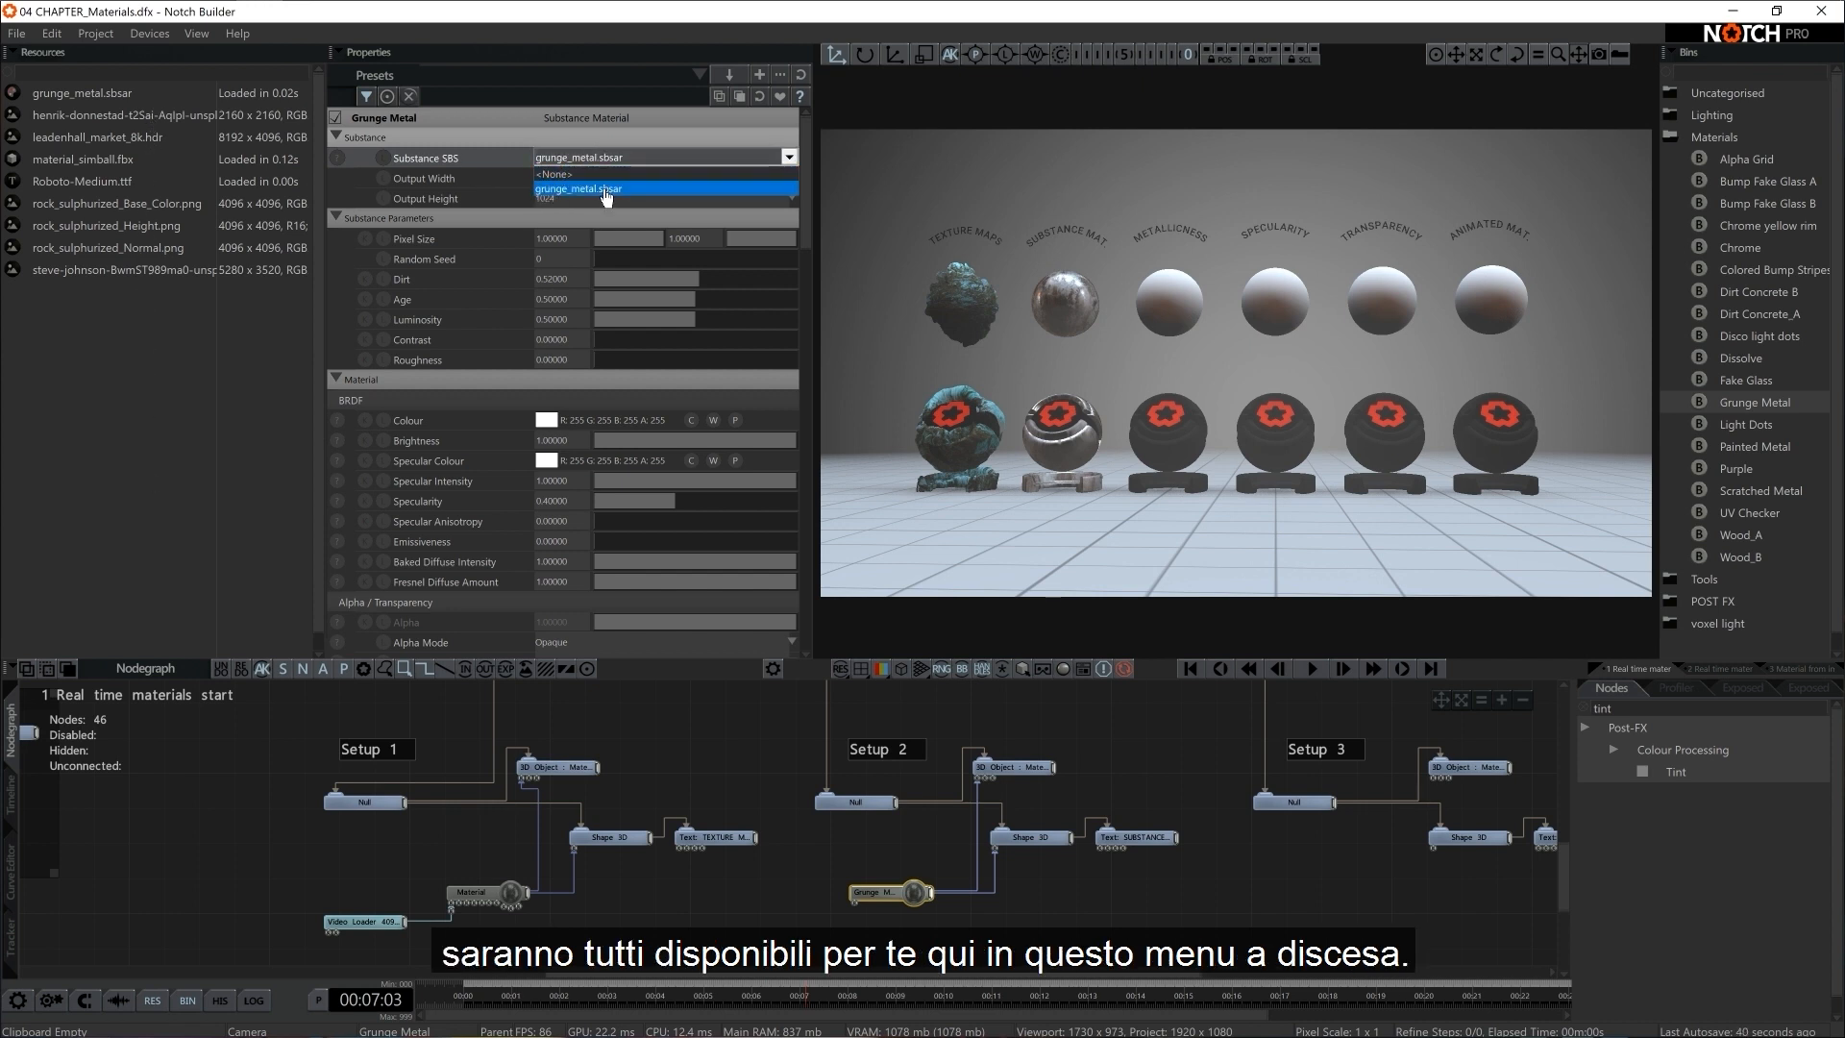
click(605, 192)
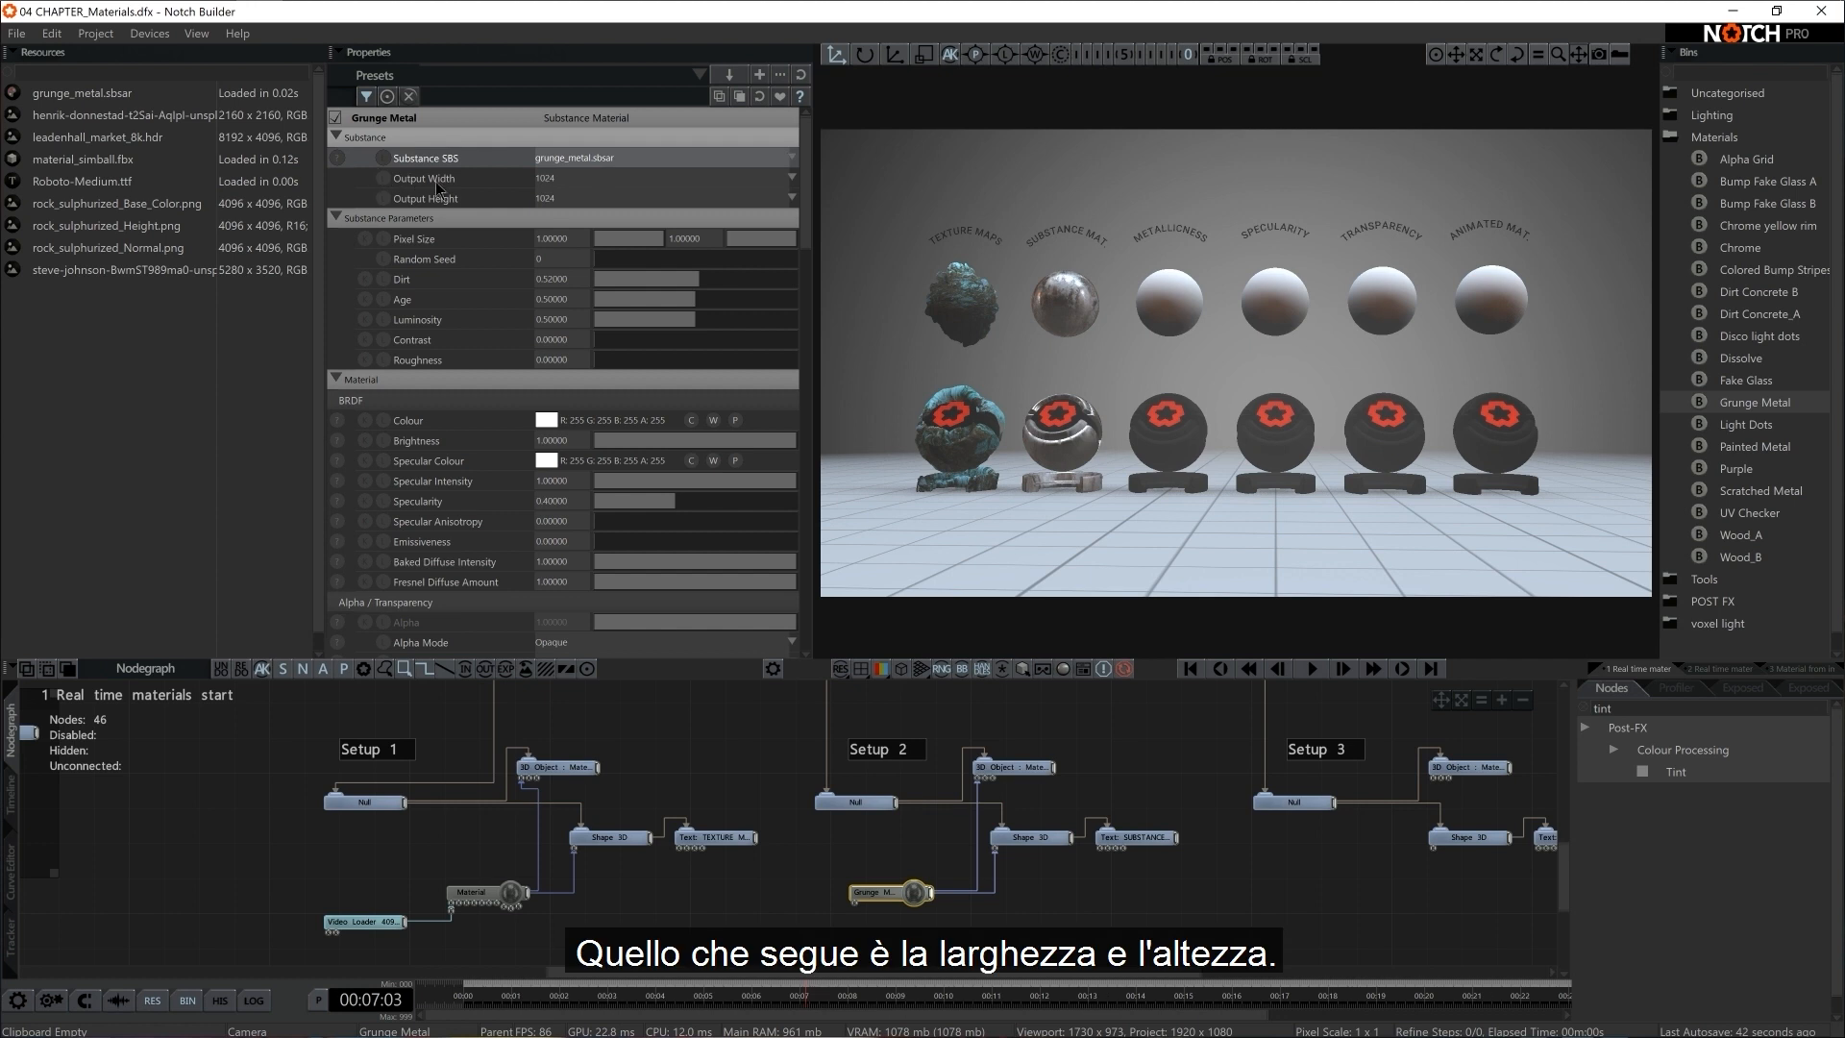
Try Grunge Metal's Output Width and Output Height at 4096, and set both back to 1024
click(569, 179)
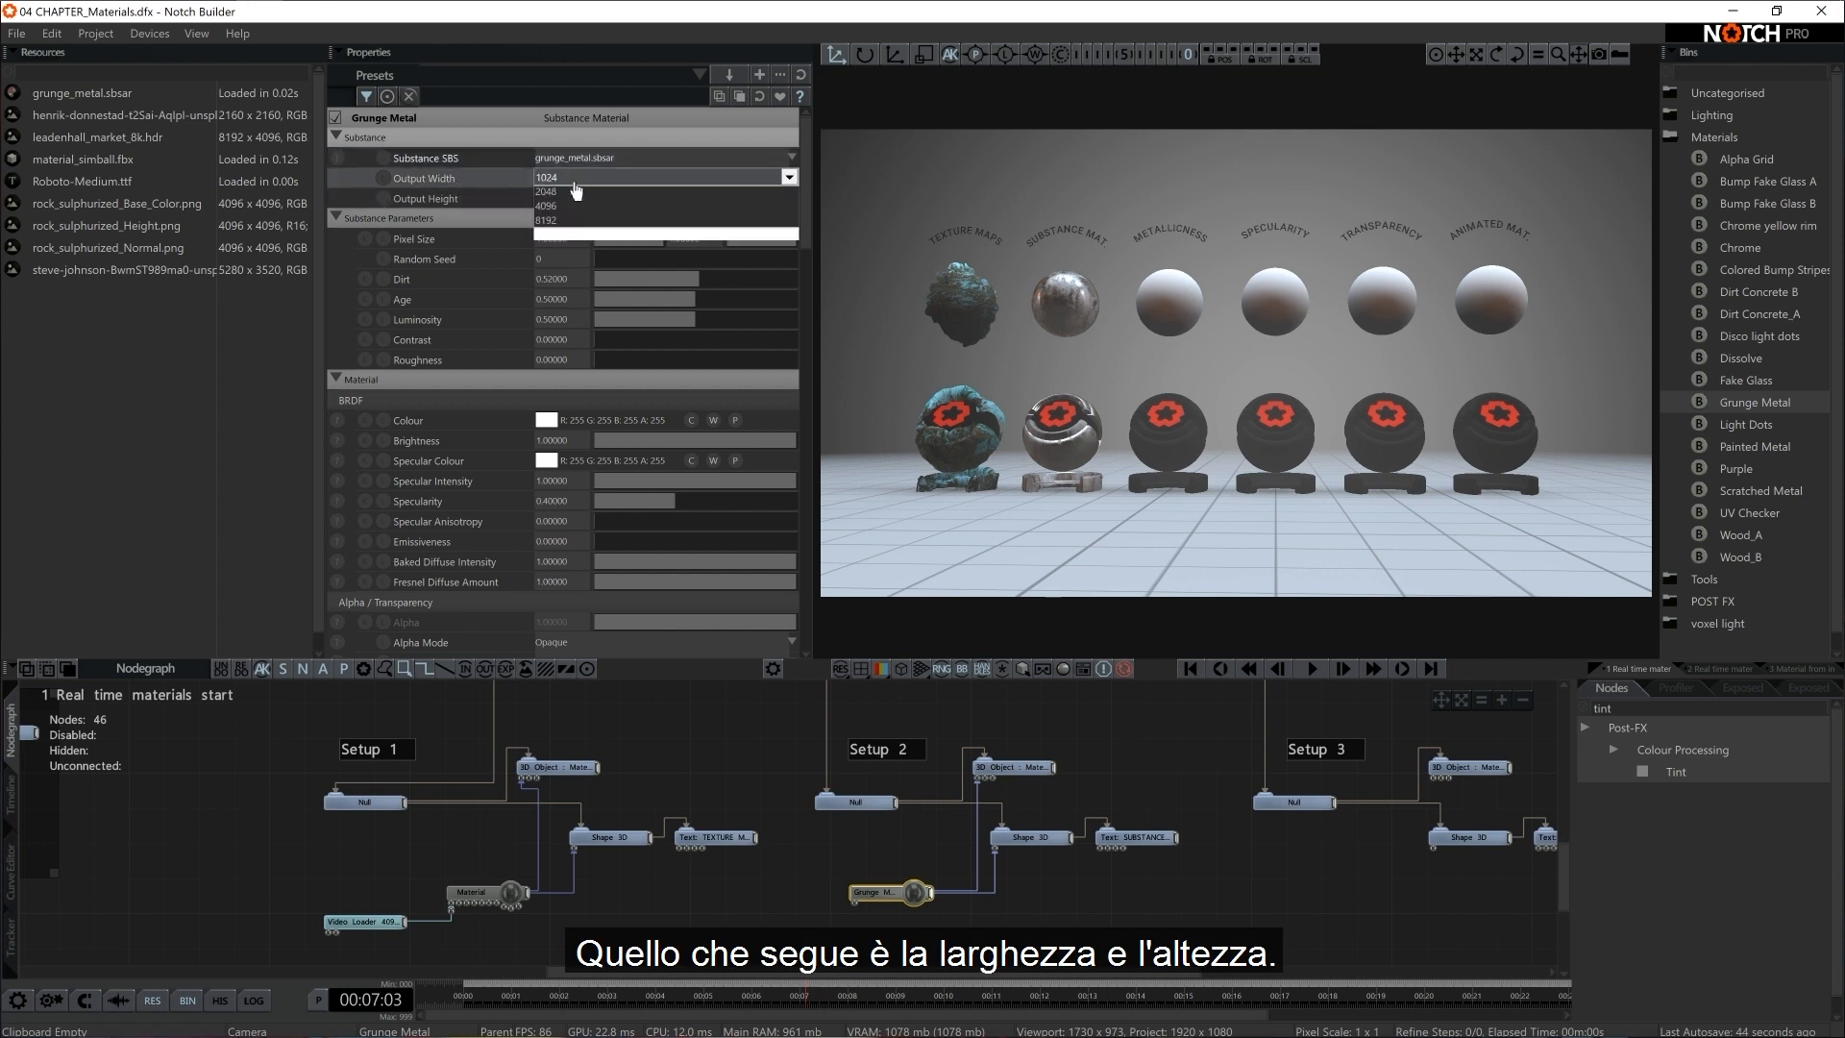
click(595, 311)
click(576, 198)
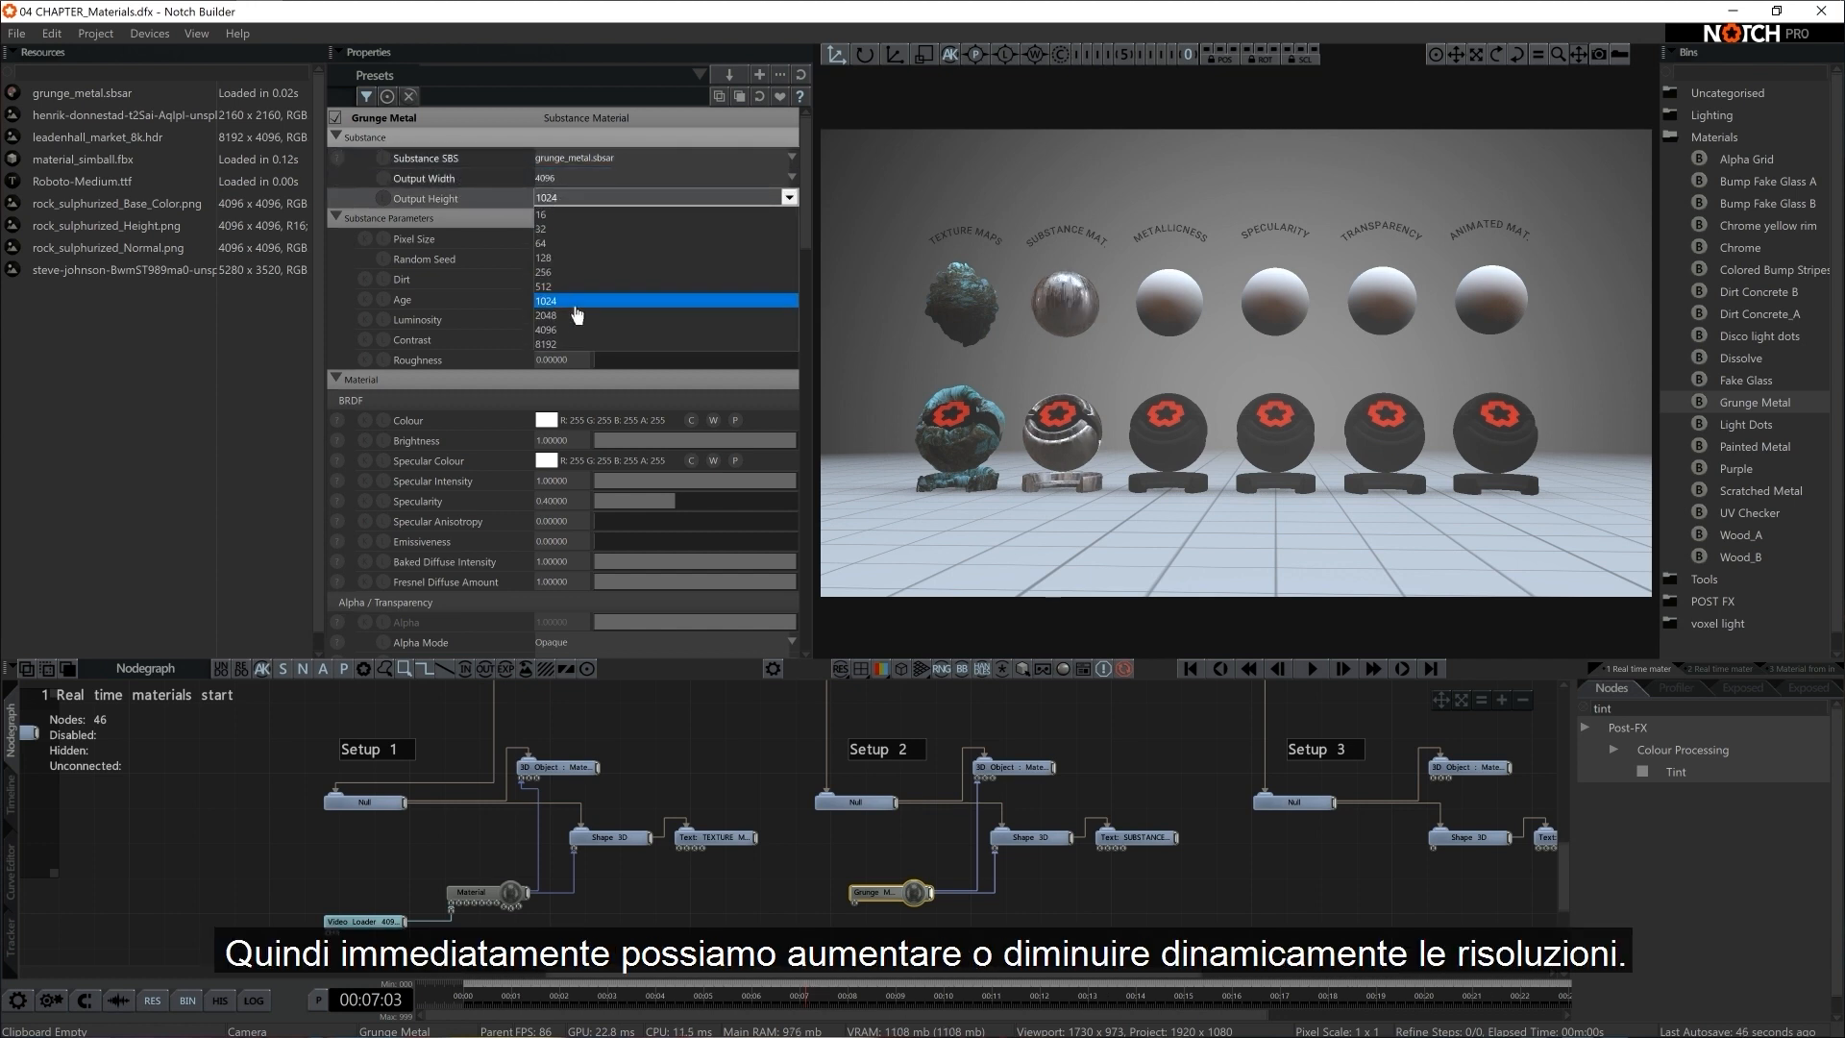
click(576, 331)
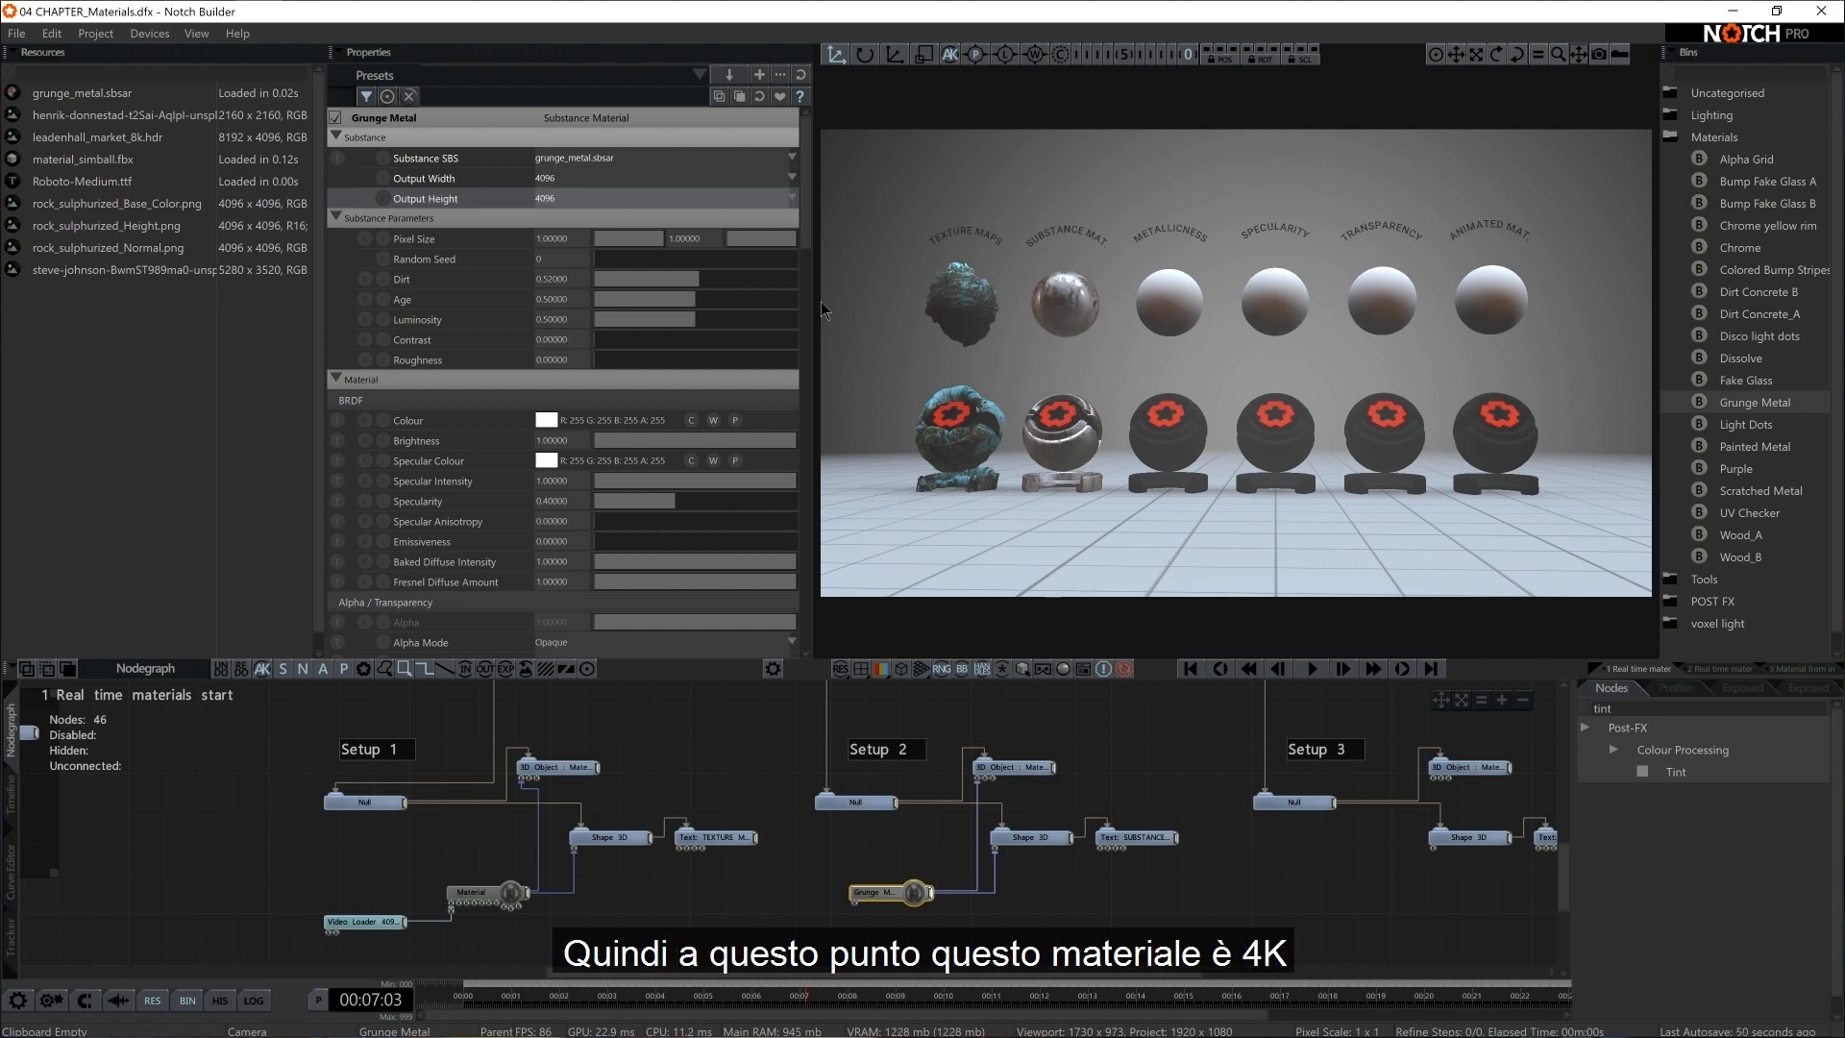
click(563, 180)
click(571, 264)
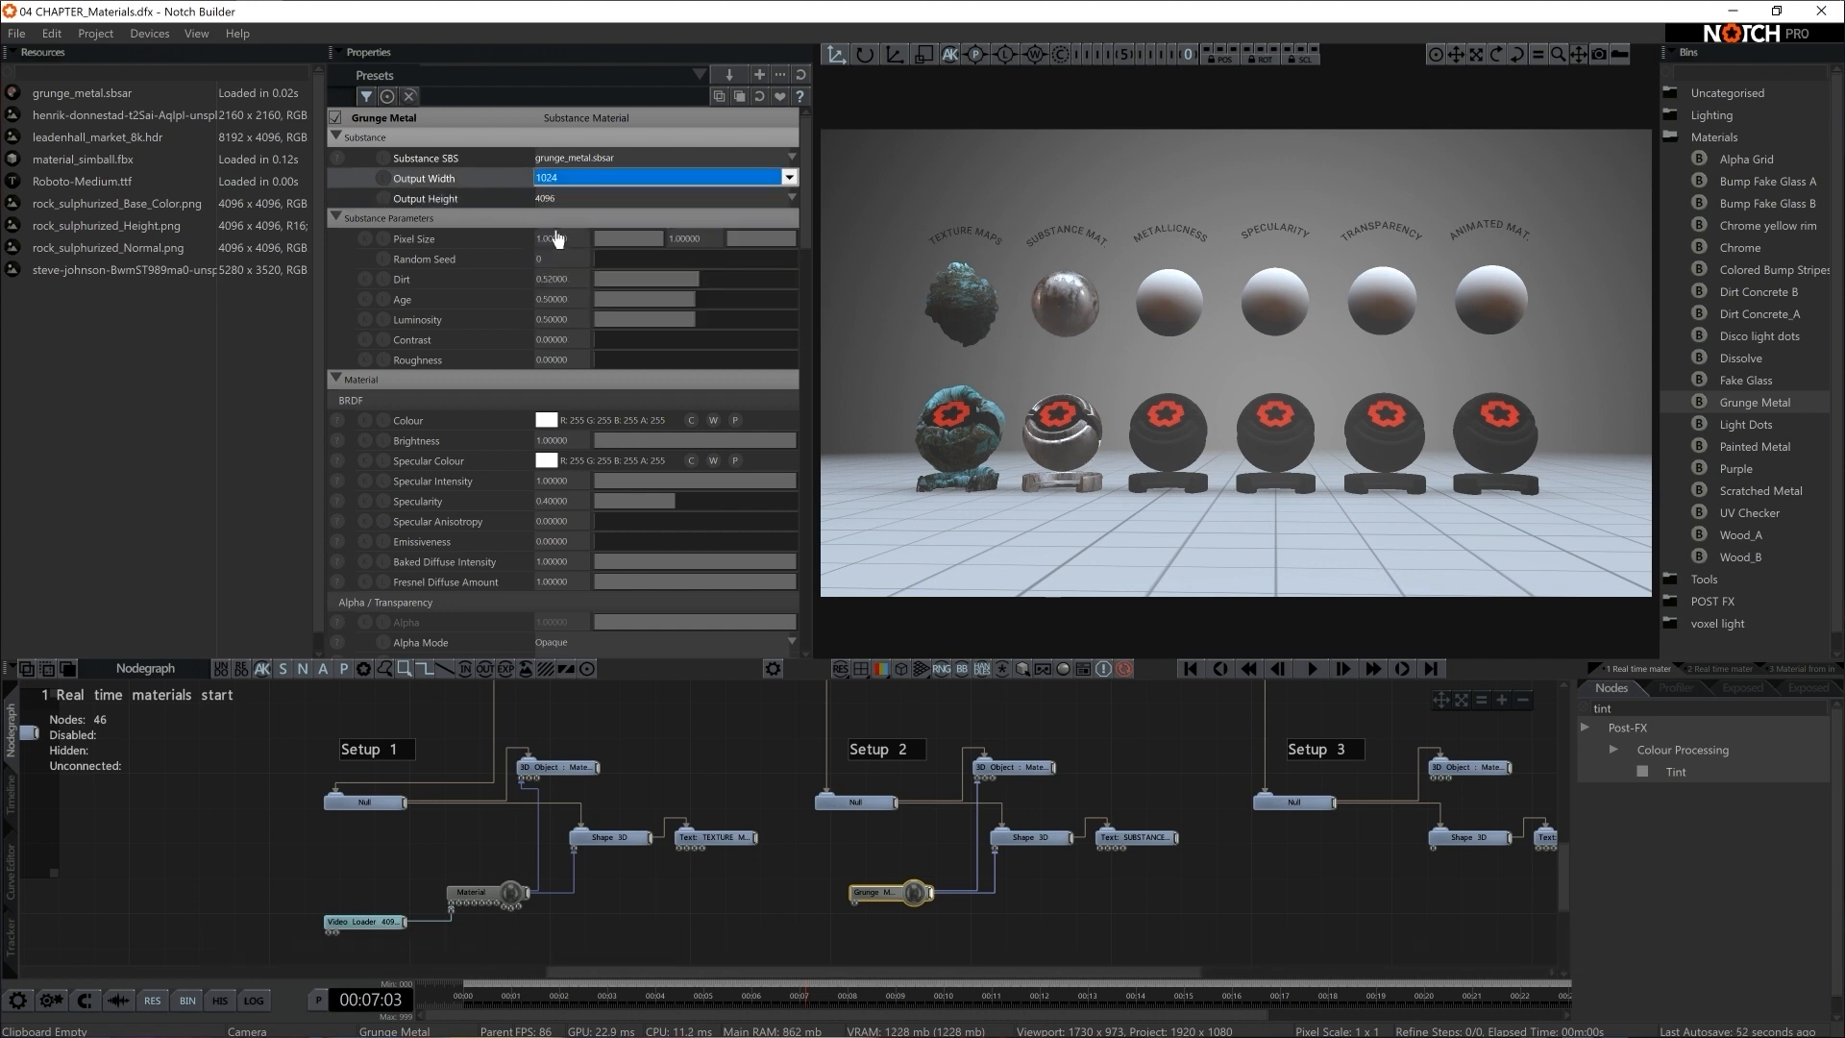
click(565, 198)
click(569, 301)
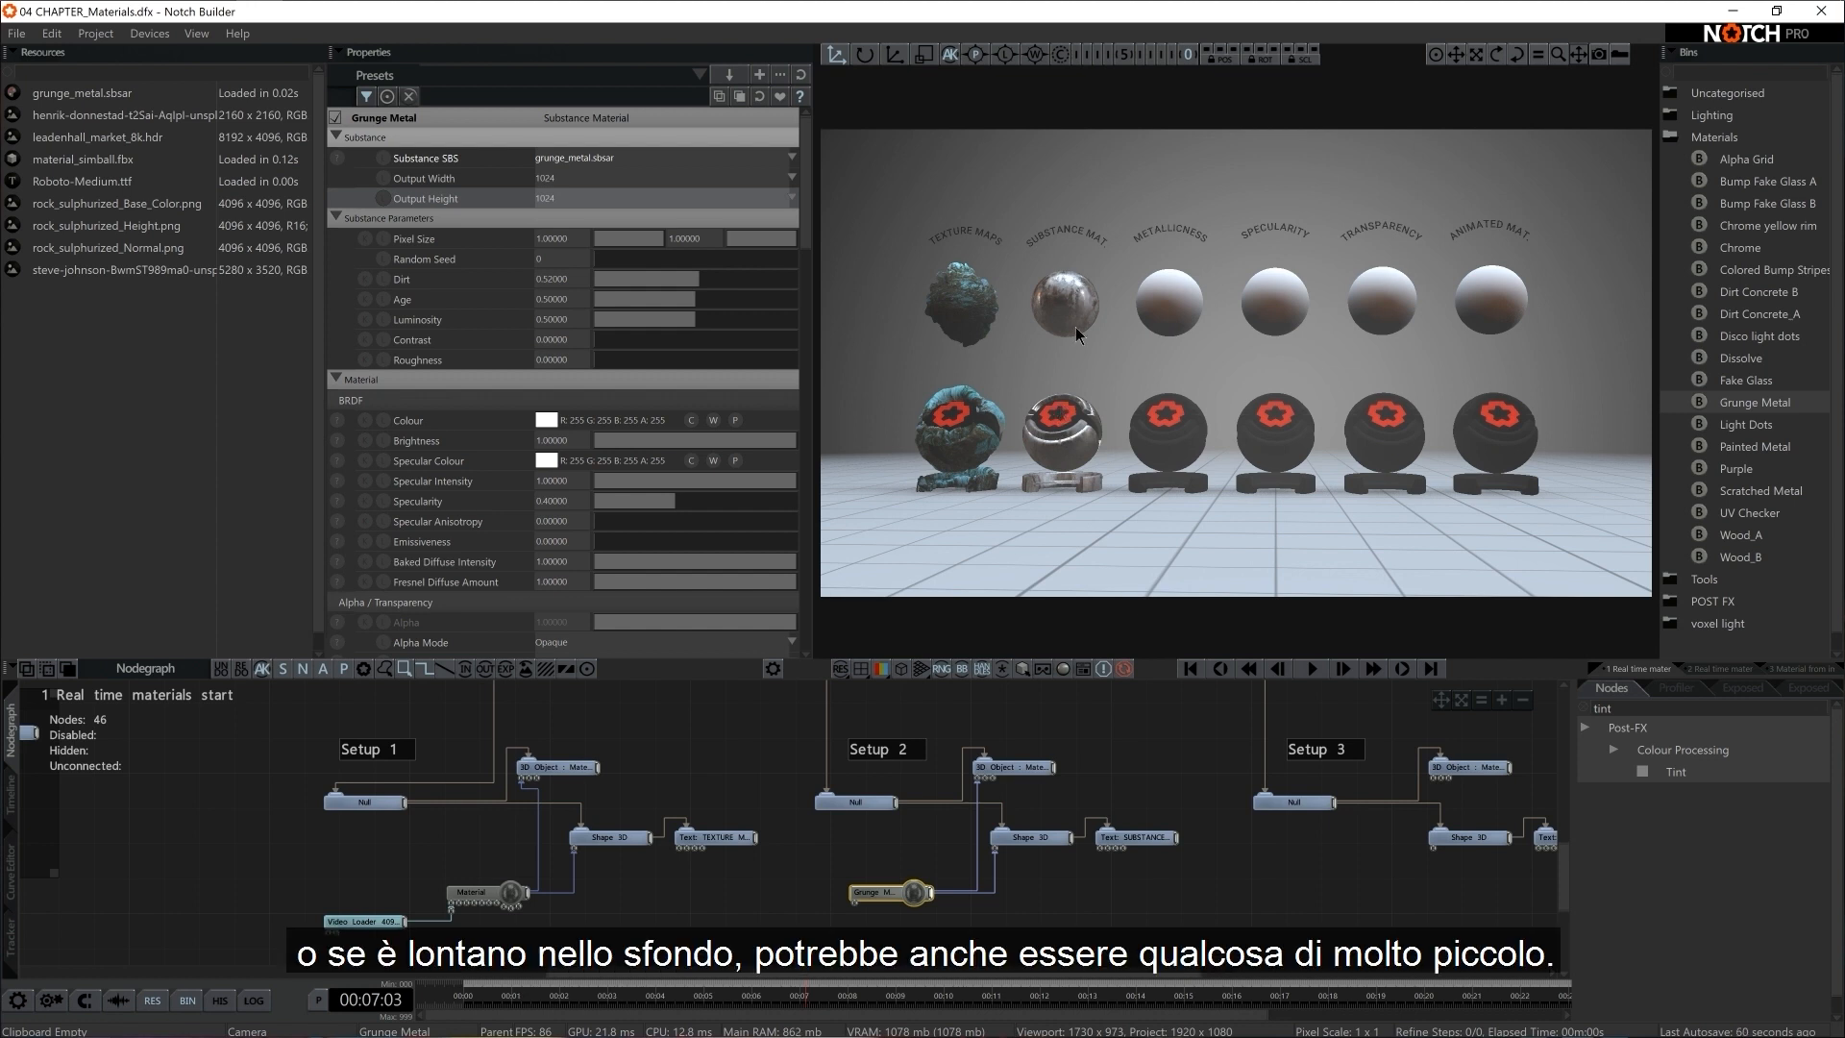
Test a low Grunge Metal resolution by setting Output Width and Output Height to 64, and restore both to 1024
click(540, 178)
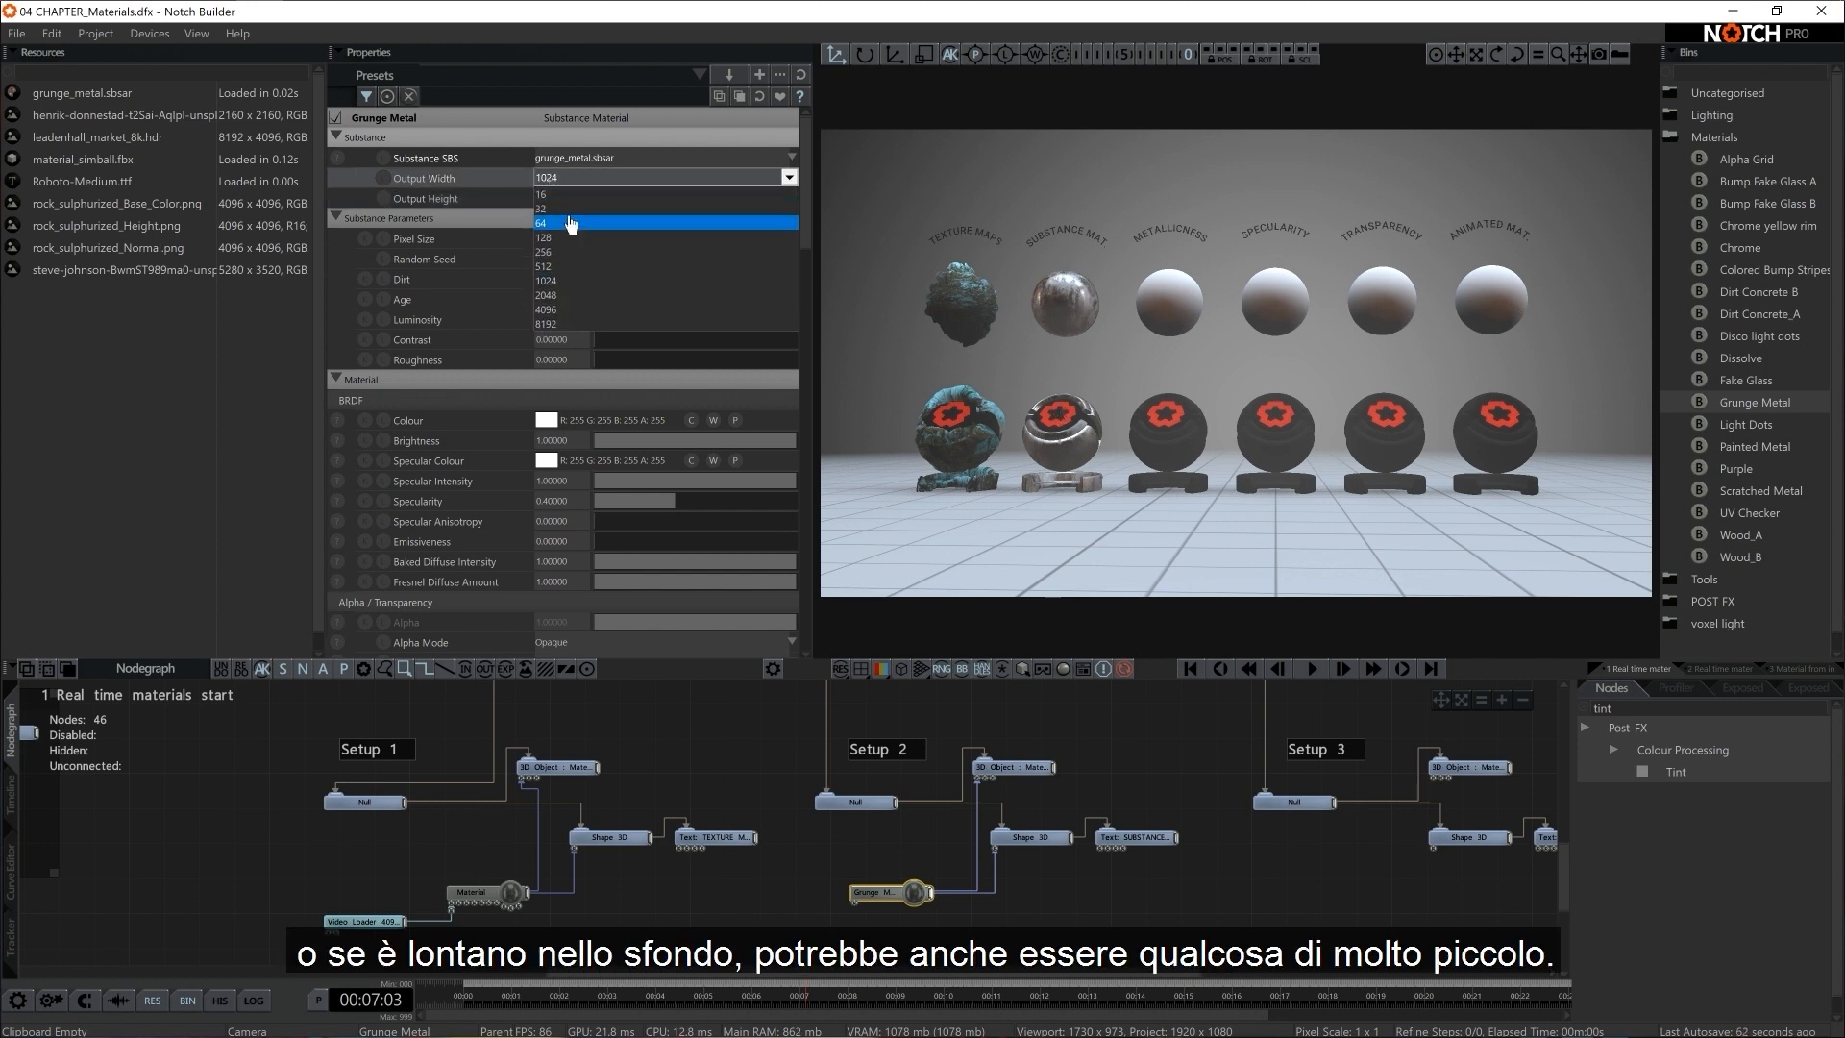
click(567, 228)
click(560, 199)
click(557, 244)
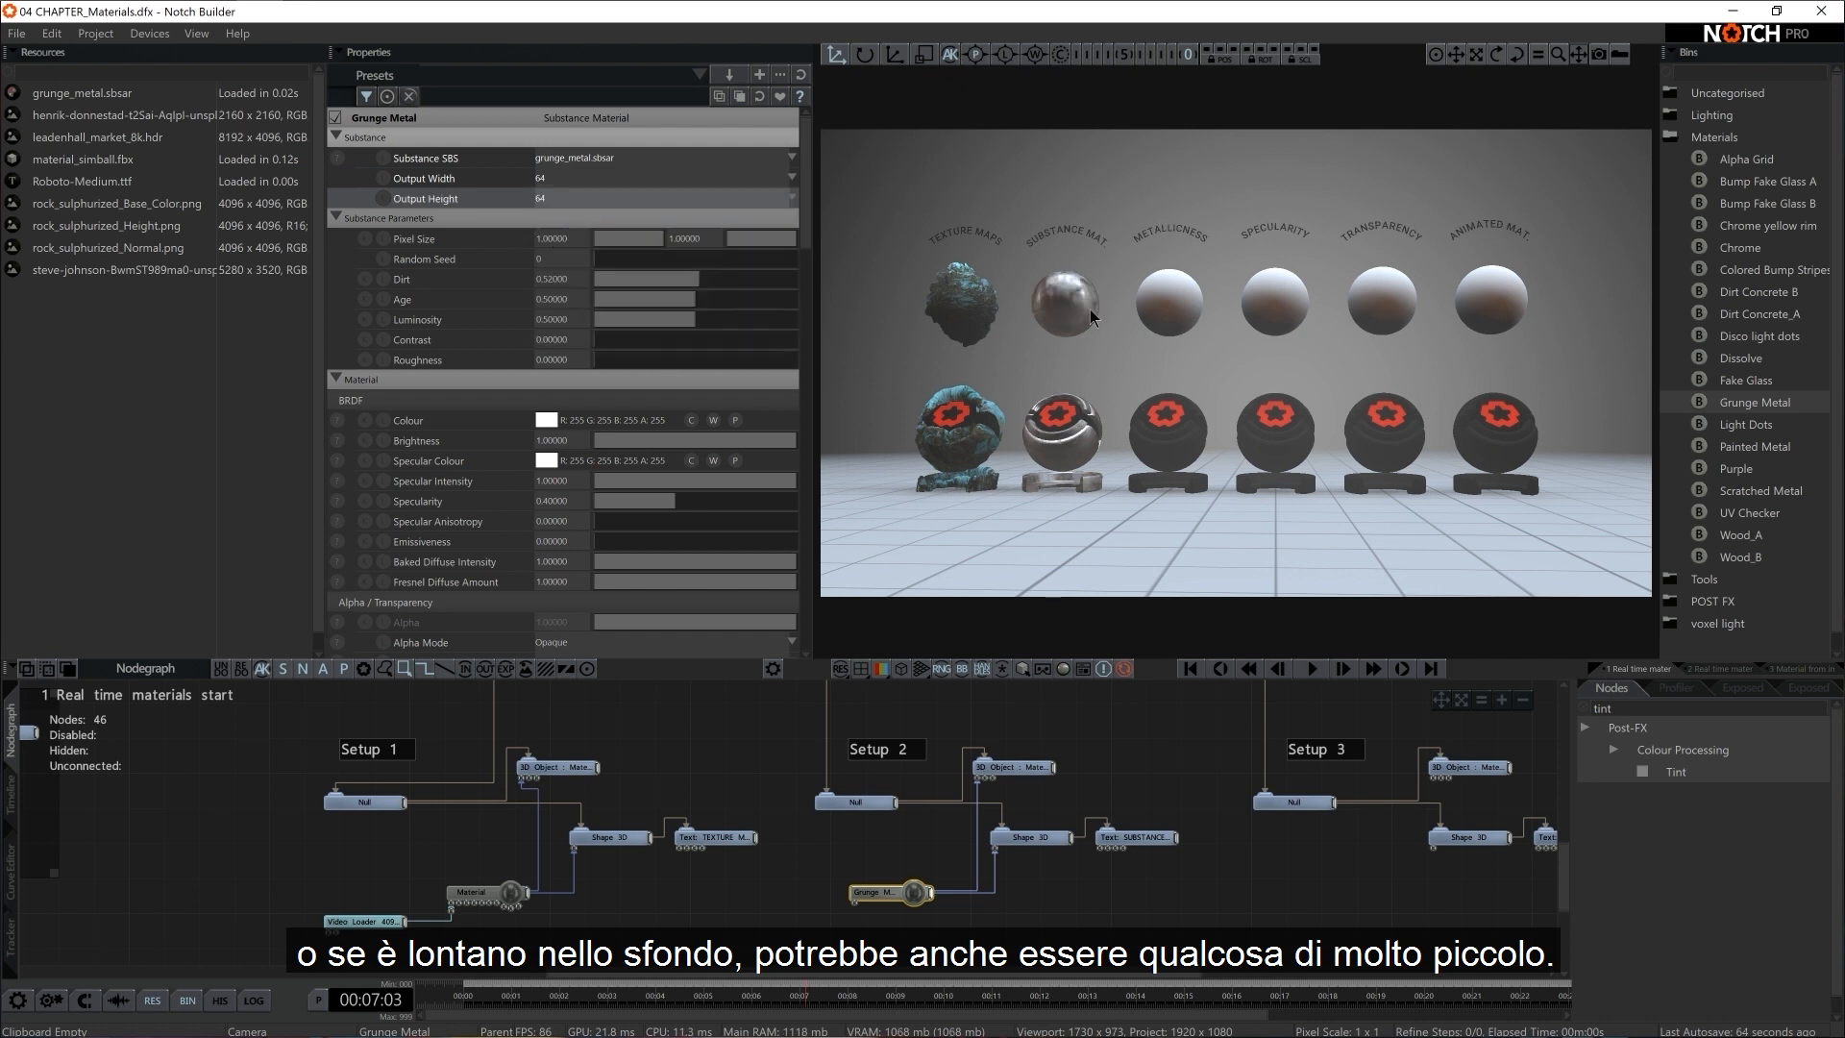
click(576, 179)
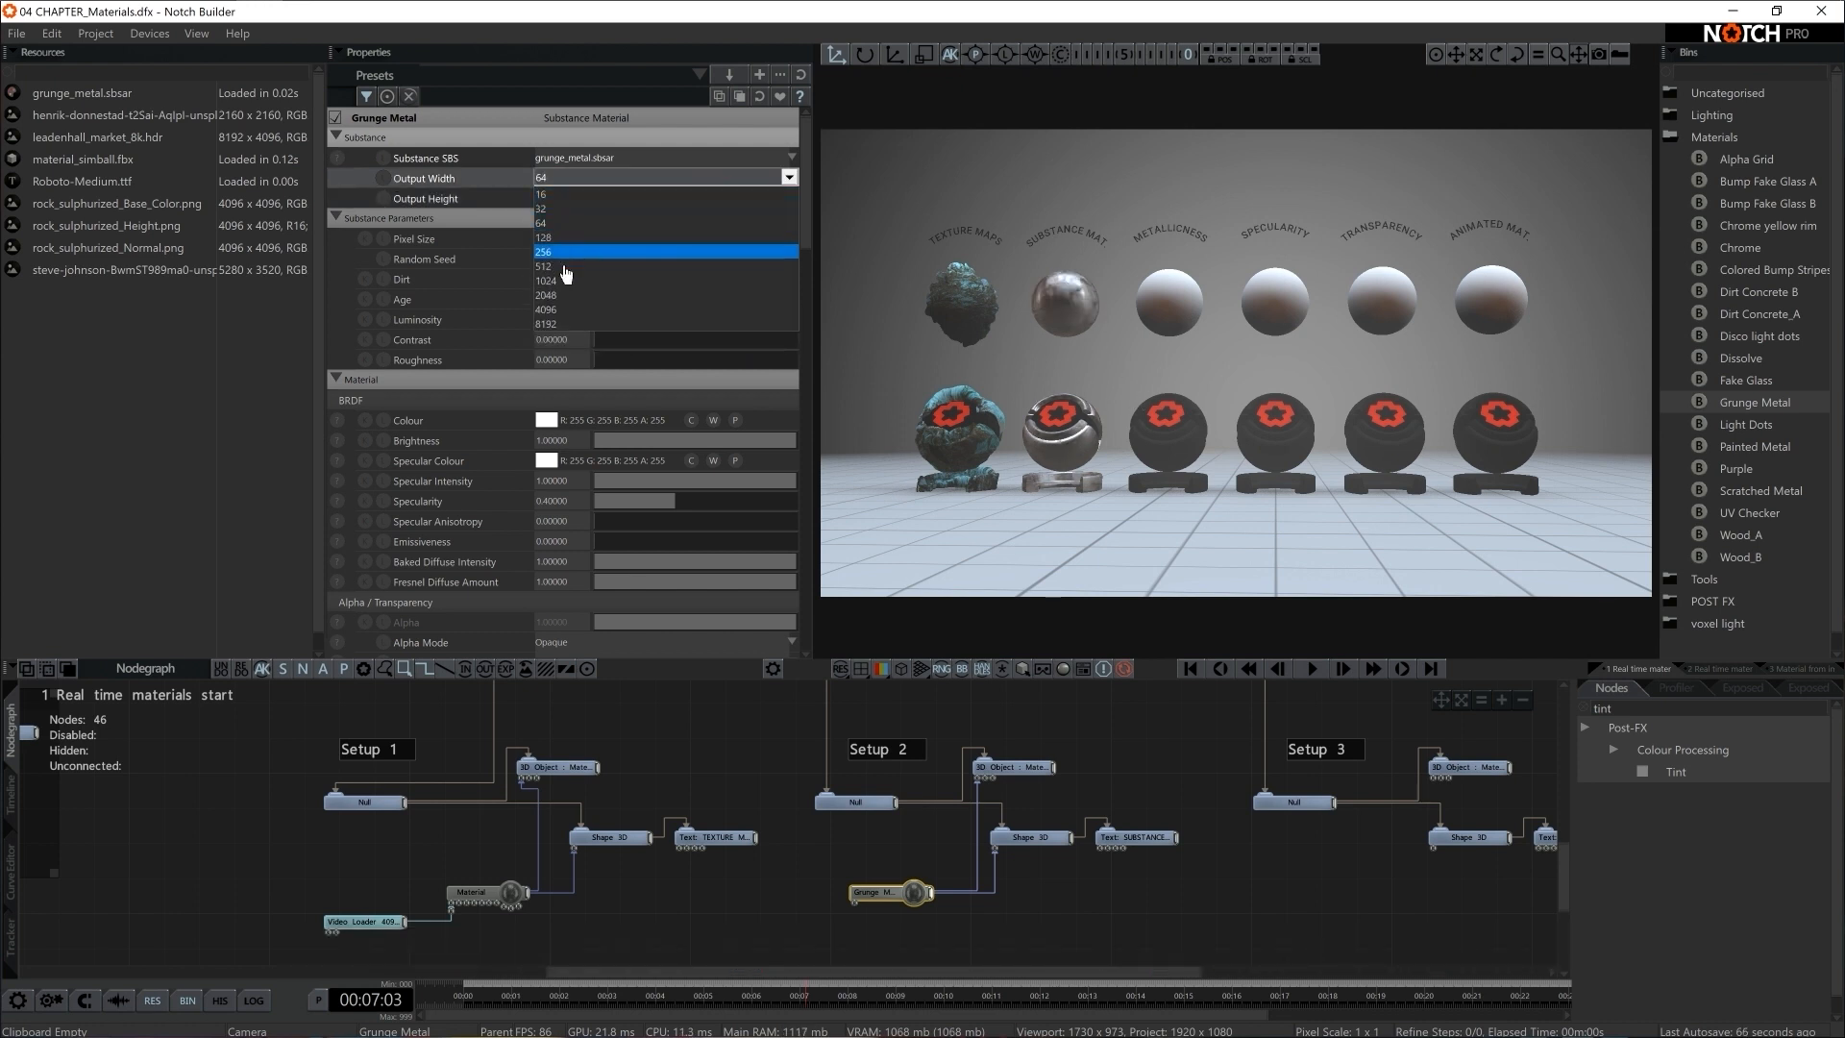
click(567, 280)
click(557, 199)
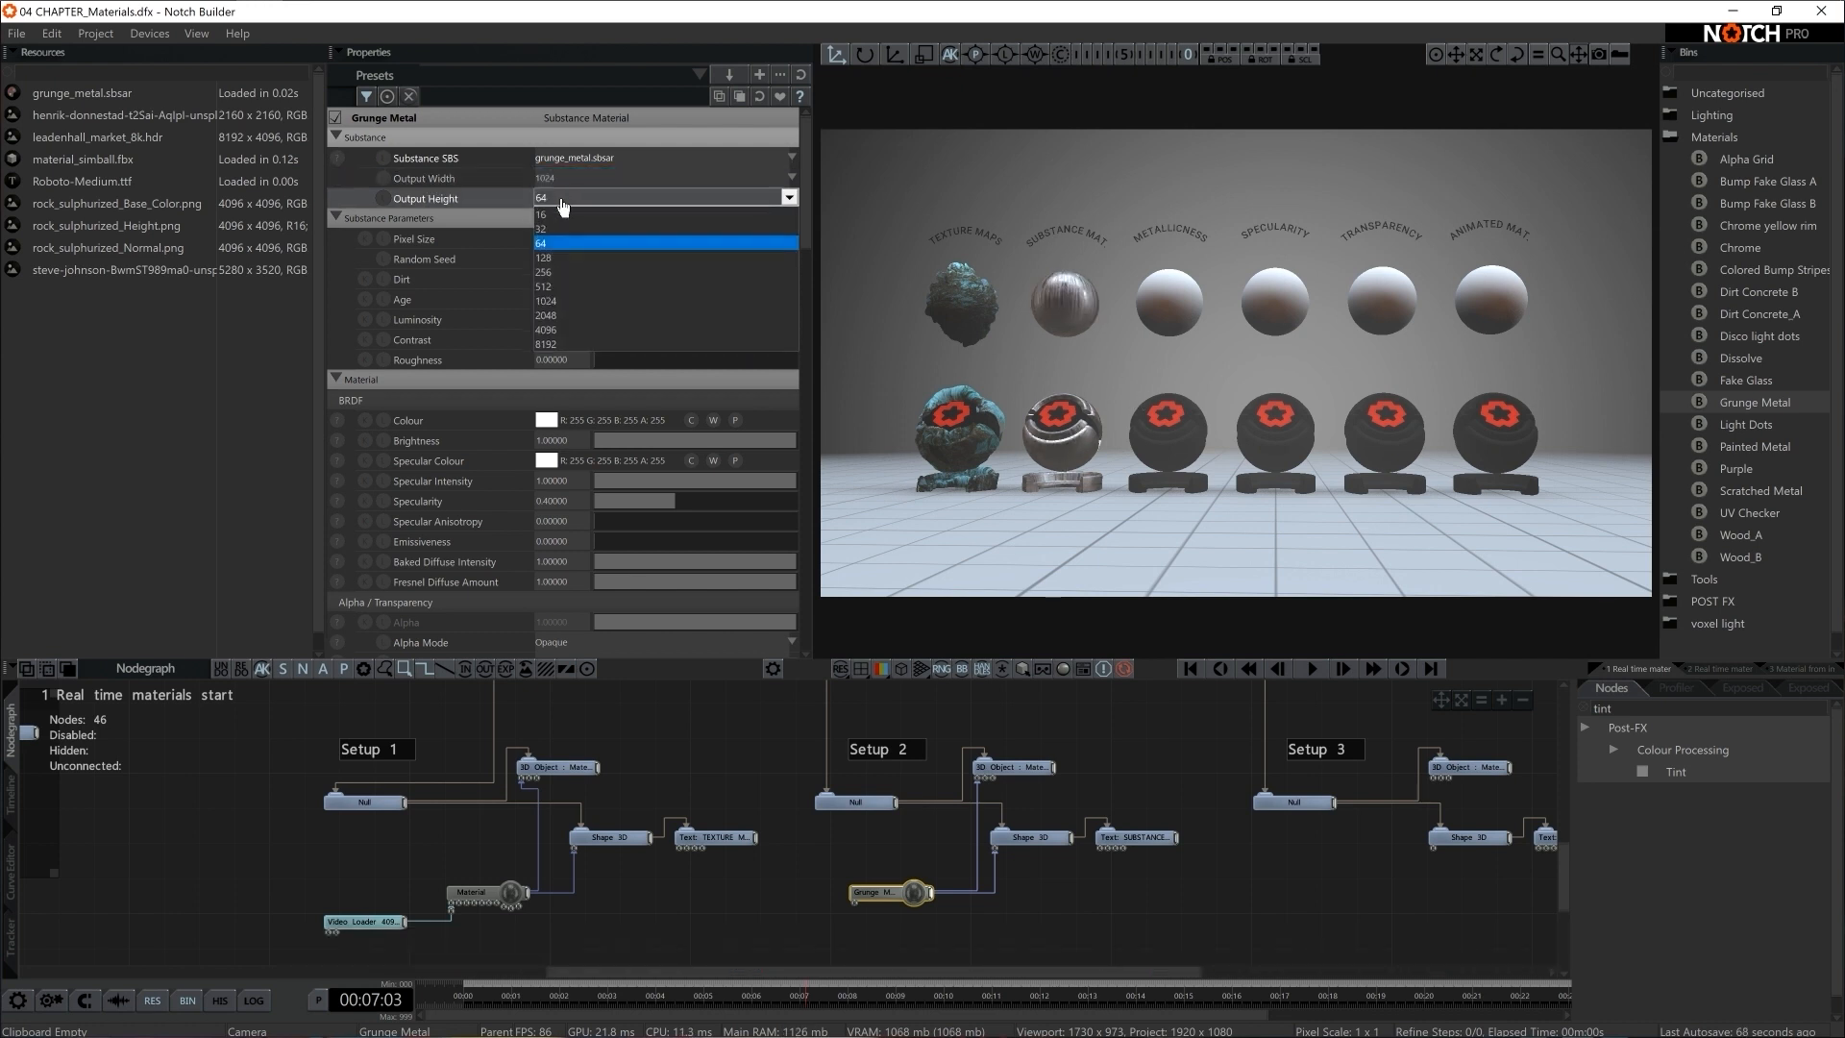
click(565, 300)
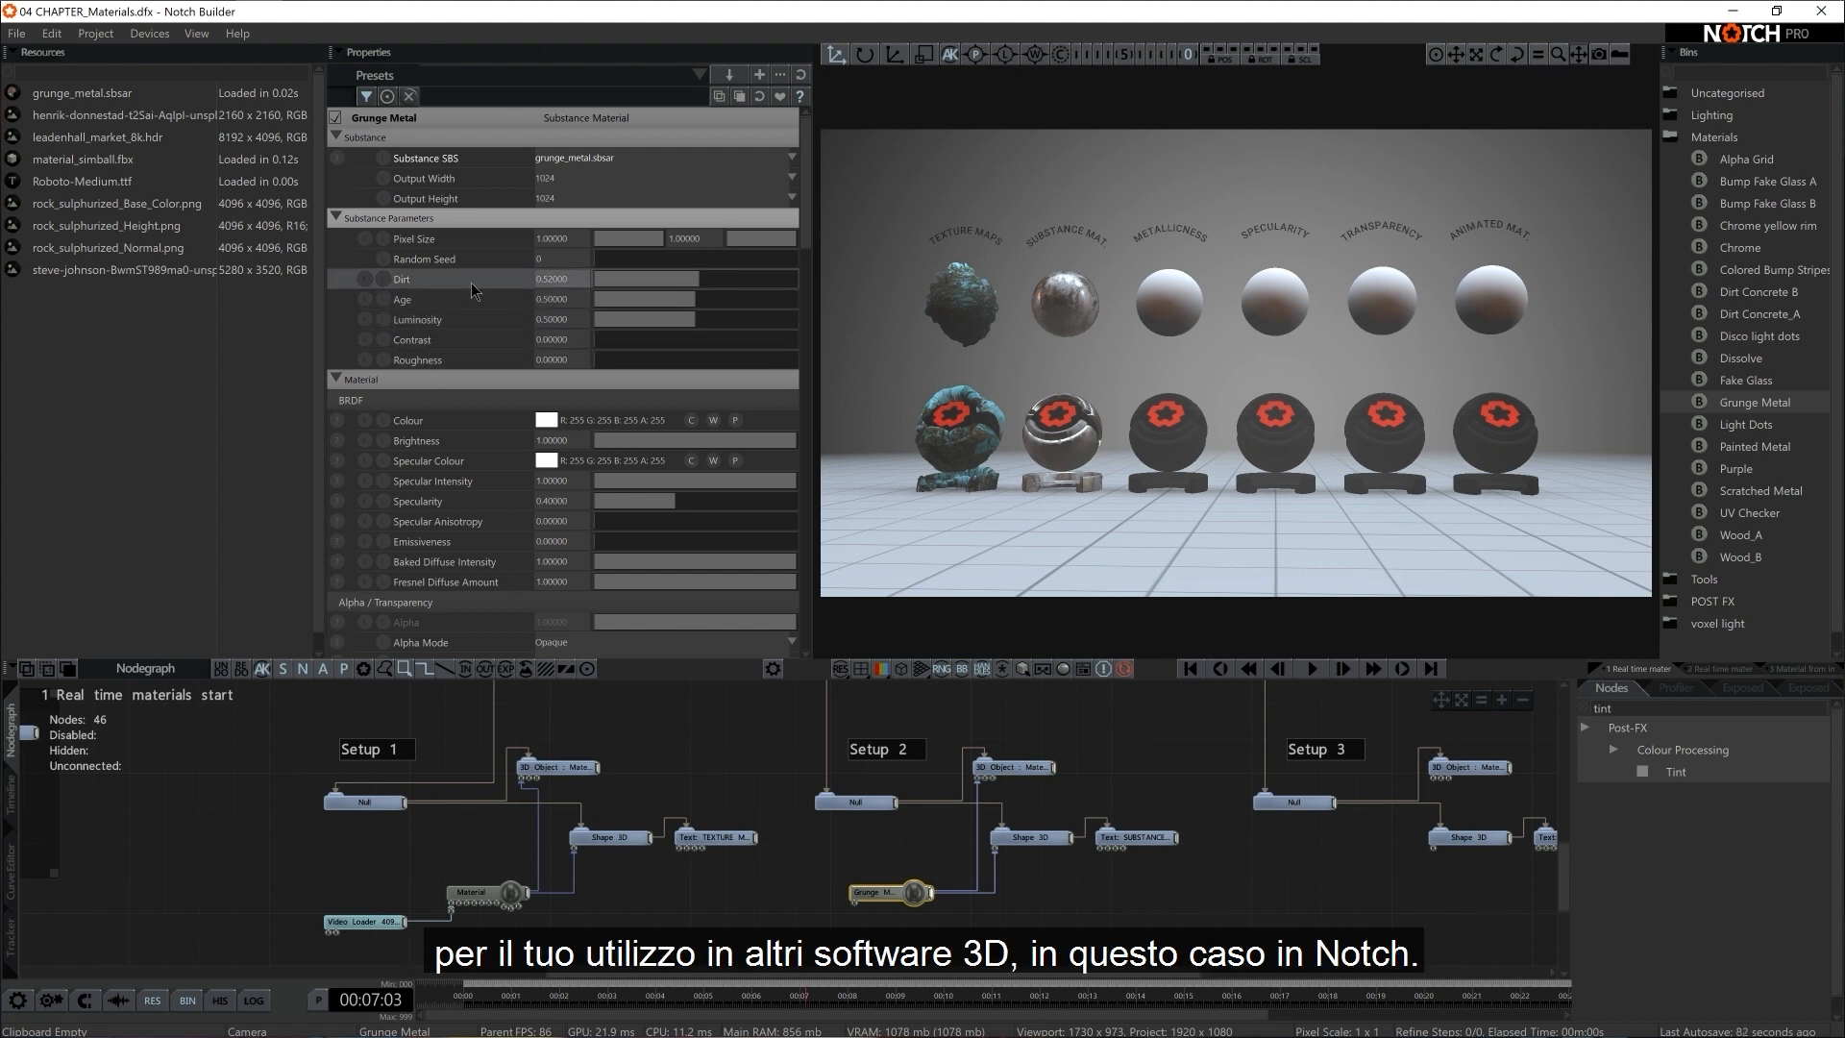
Raise Grunge Metal's Dirt and Age to about 0.86 each, and set its Luminosity to about 0.92 after trying a low value
drag(684, 282, 768, 273)
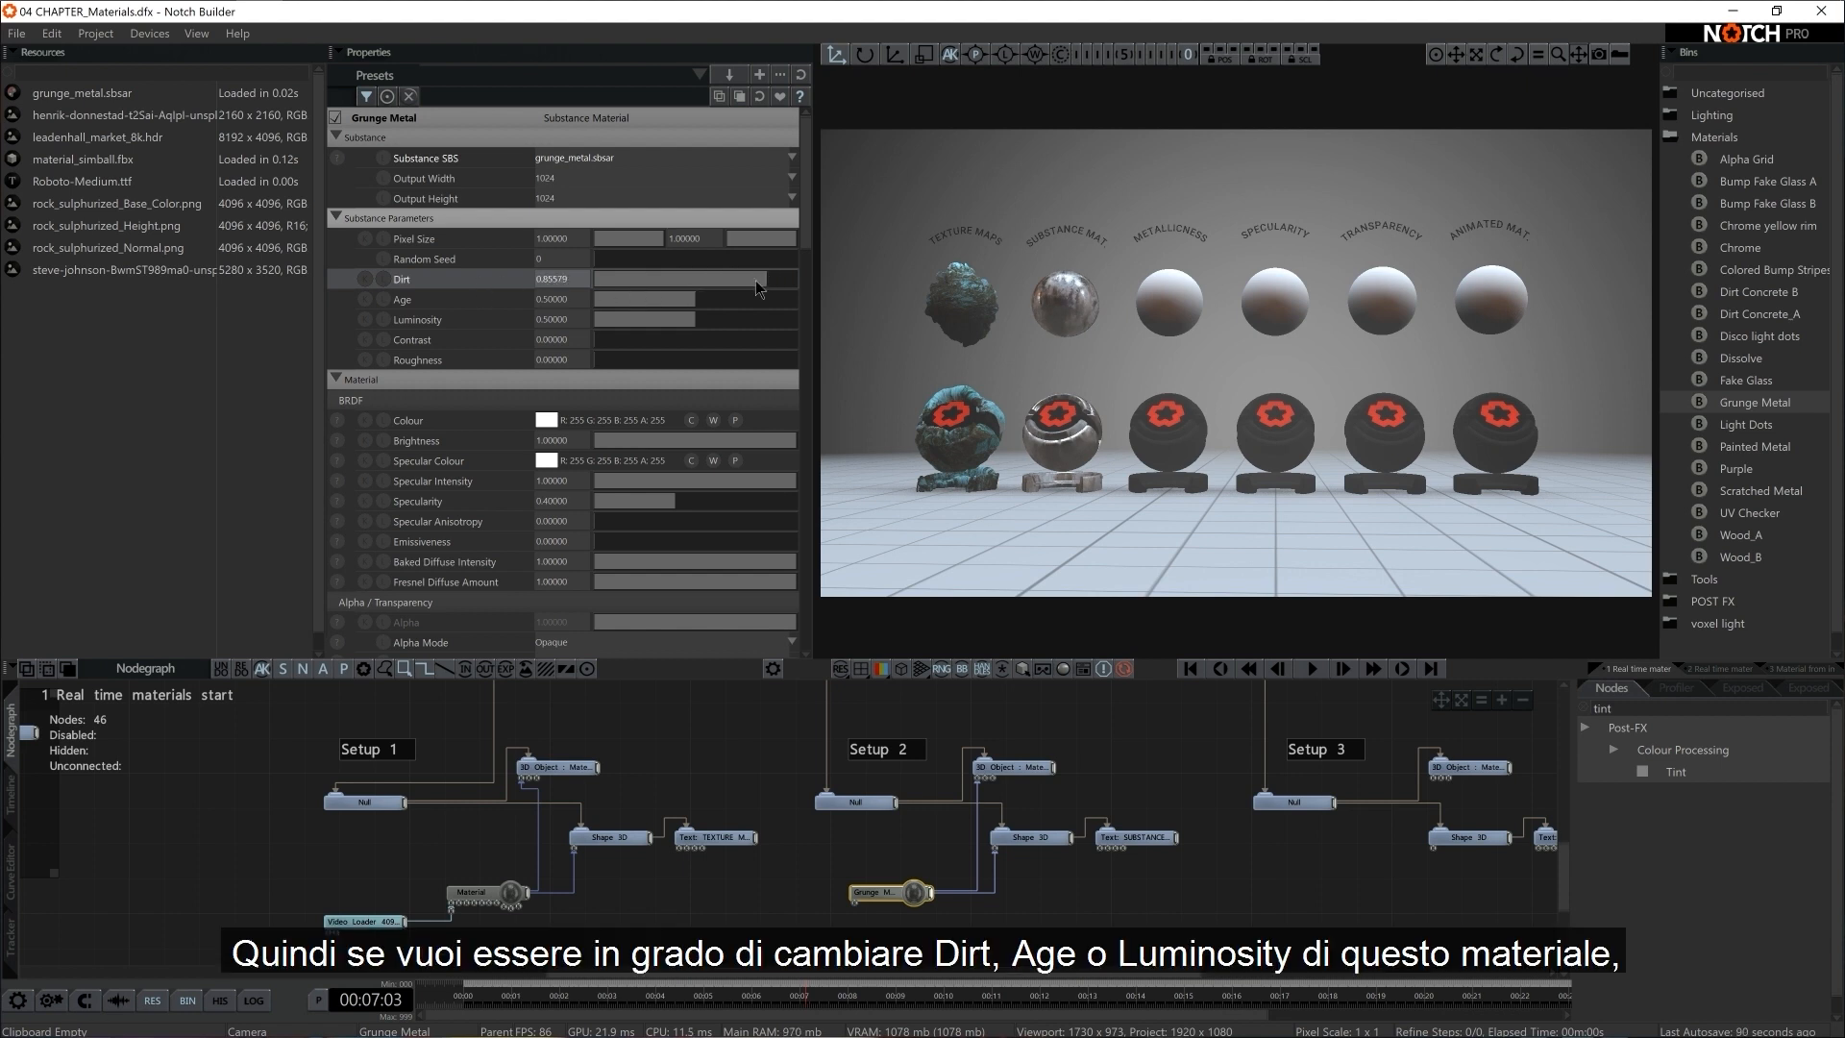
click(768, 297)
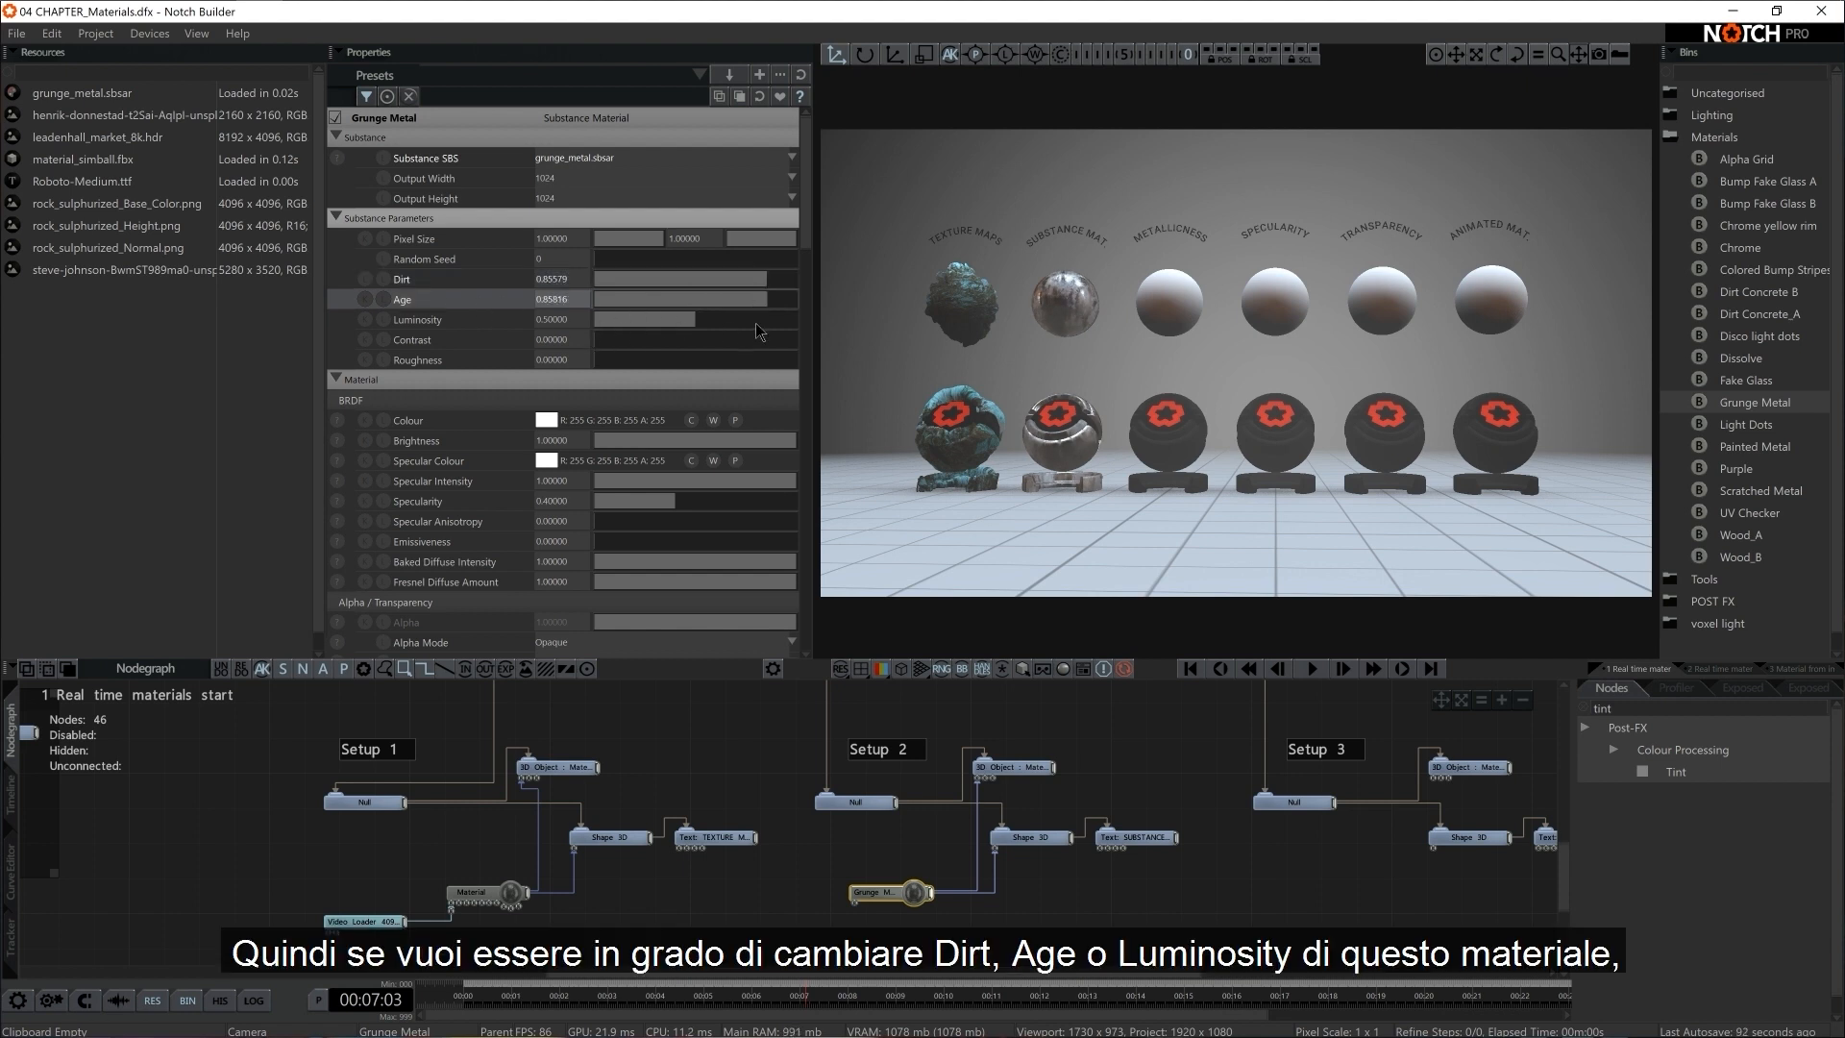
click(765, 319)
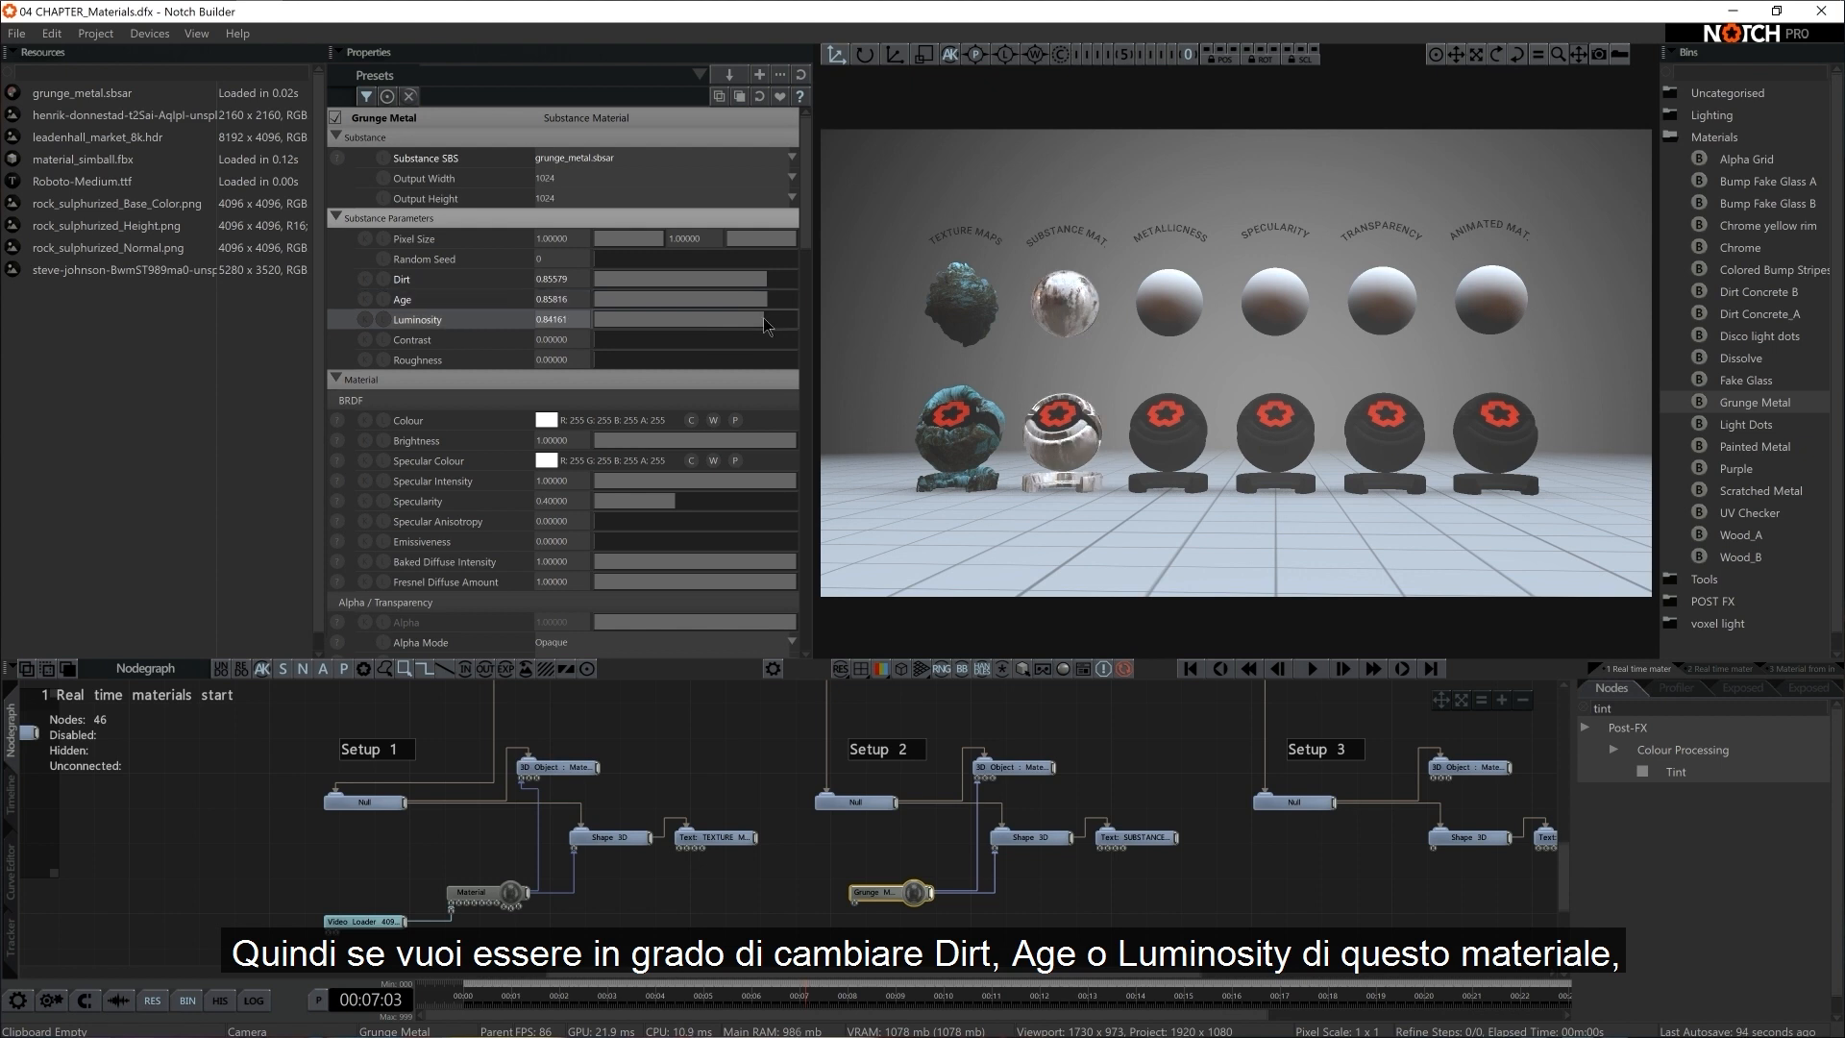
click(633, 318)
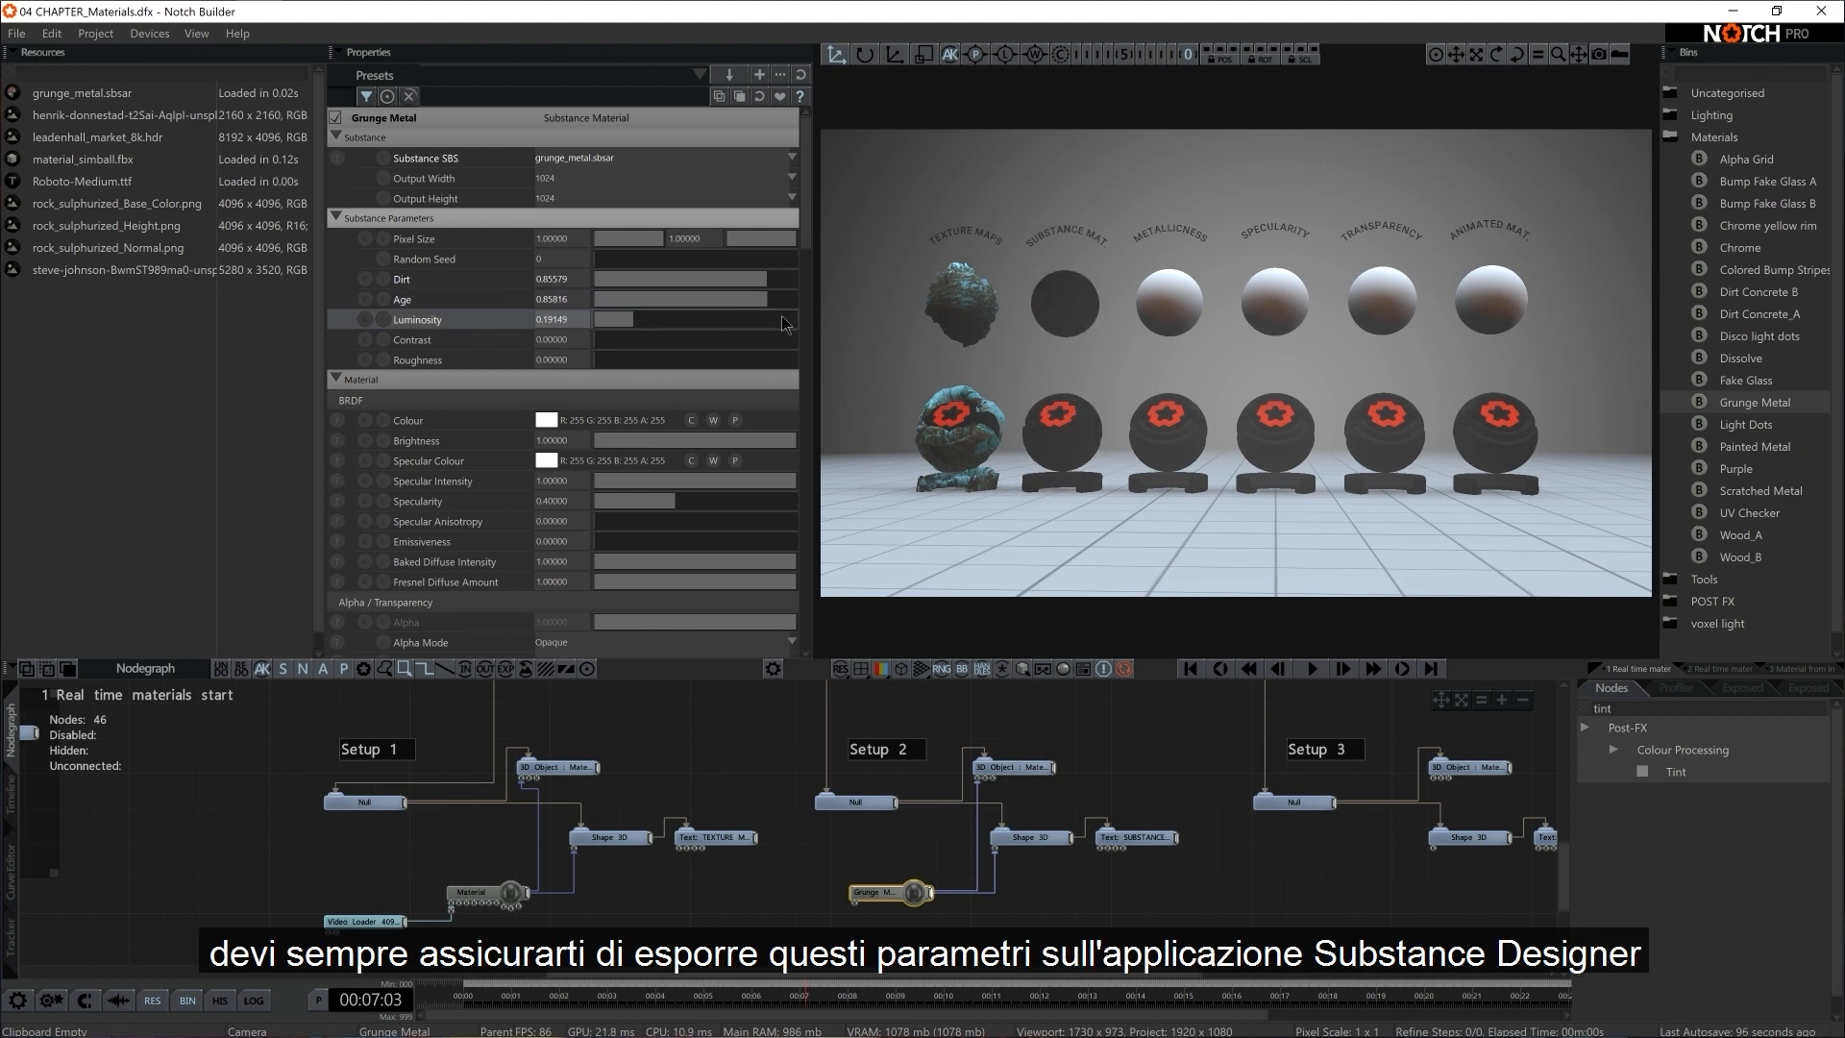
click(780, 319)
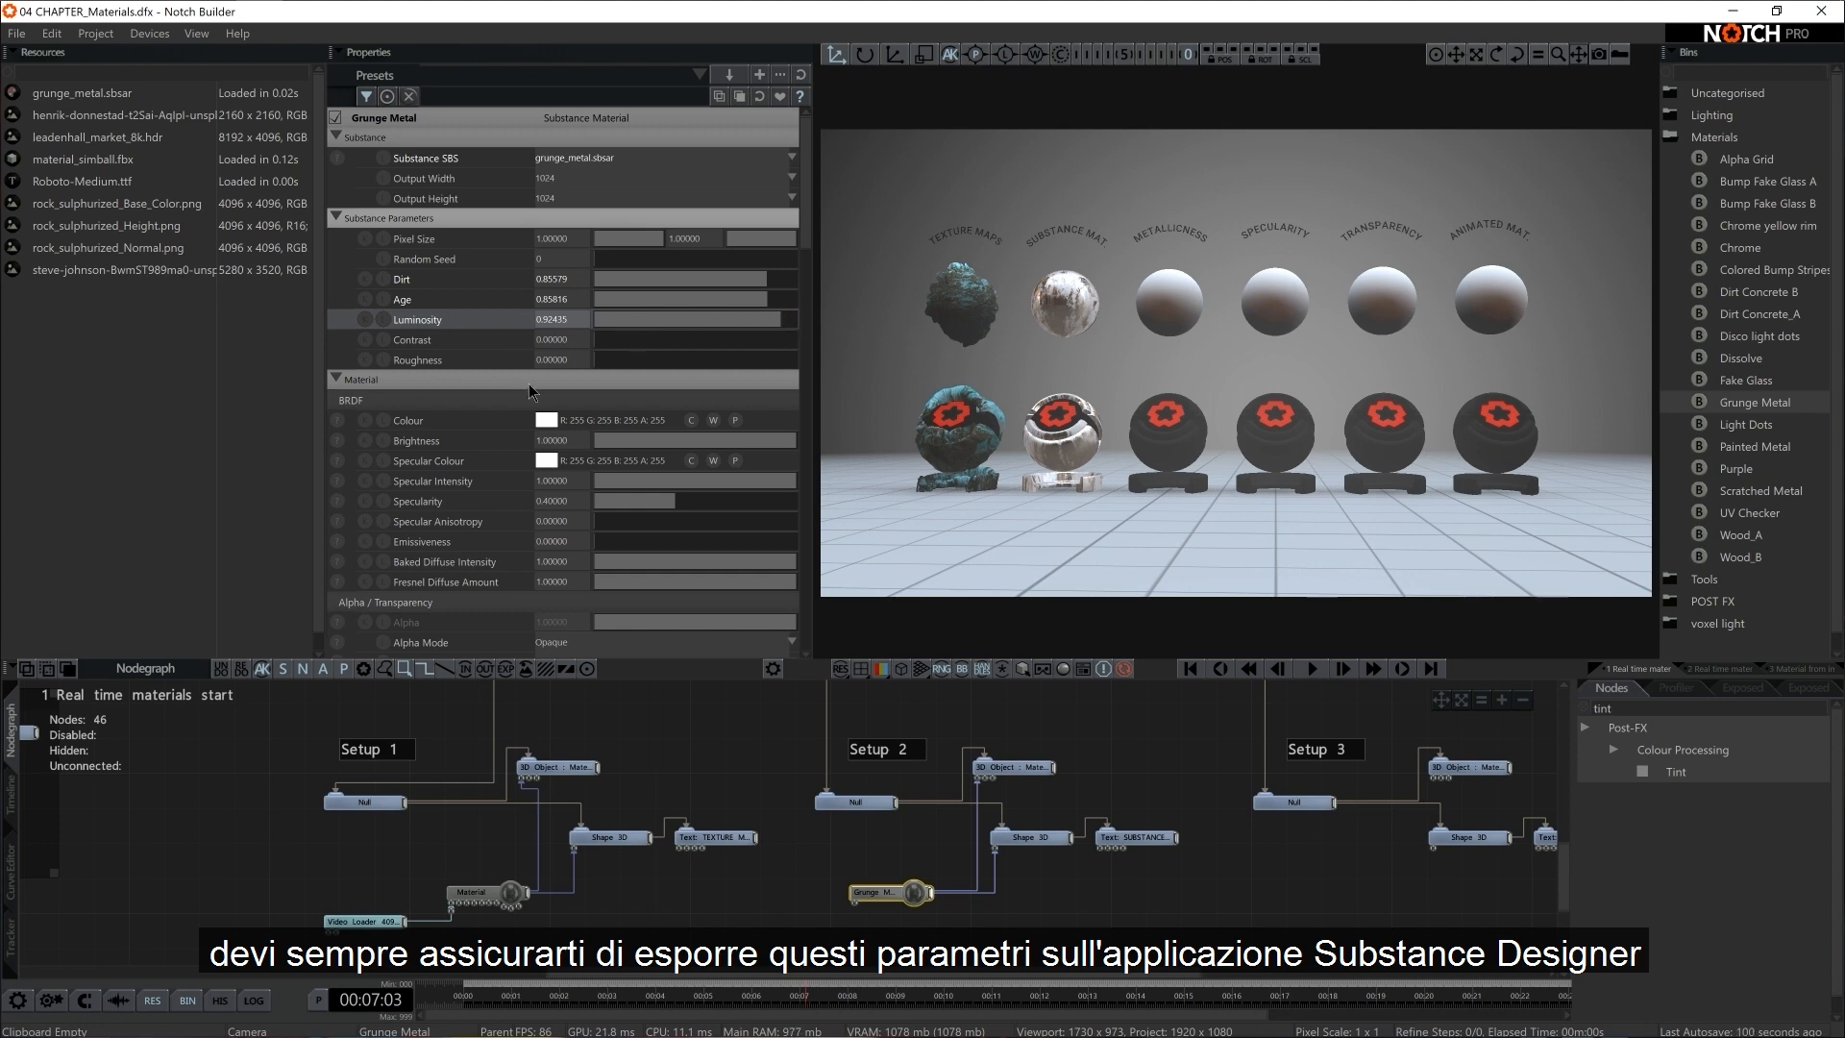
Switch to Chrome, look over the Substance Designer product page, and return to Notch Builder
key(alt+Tab)
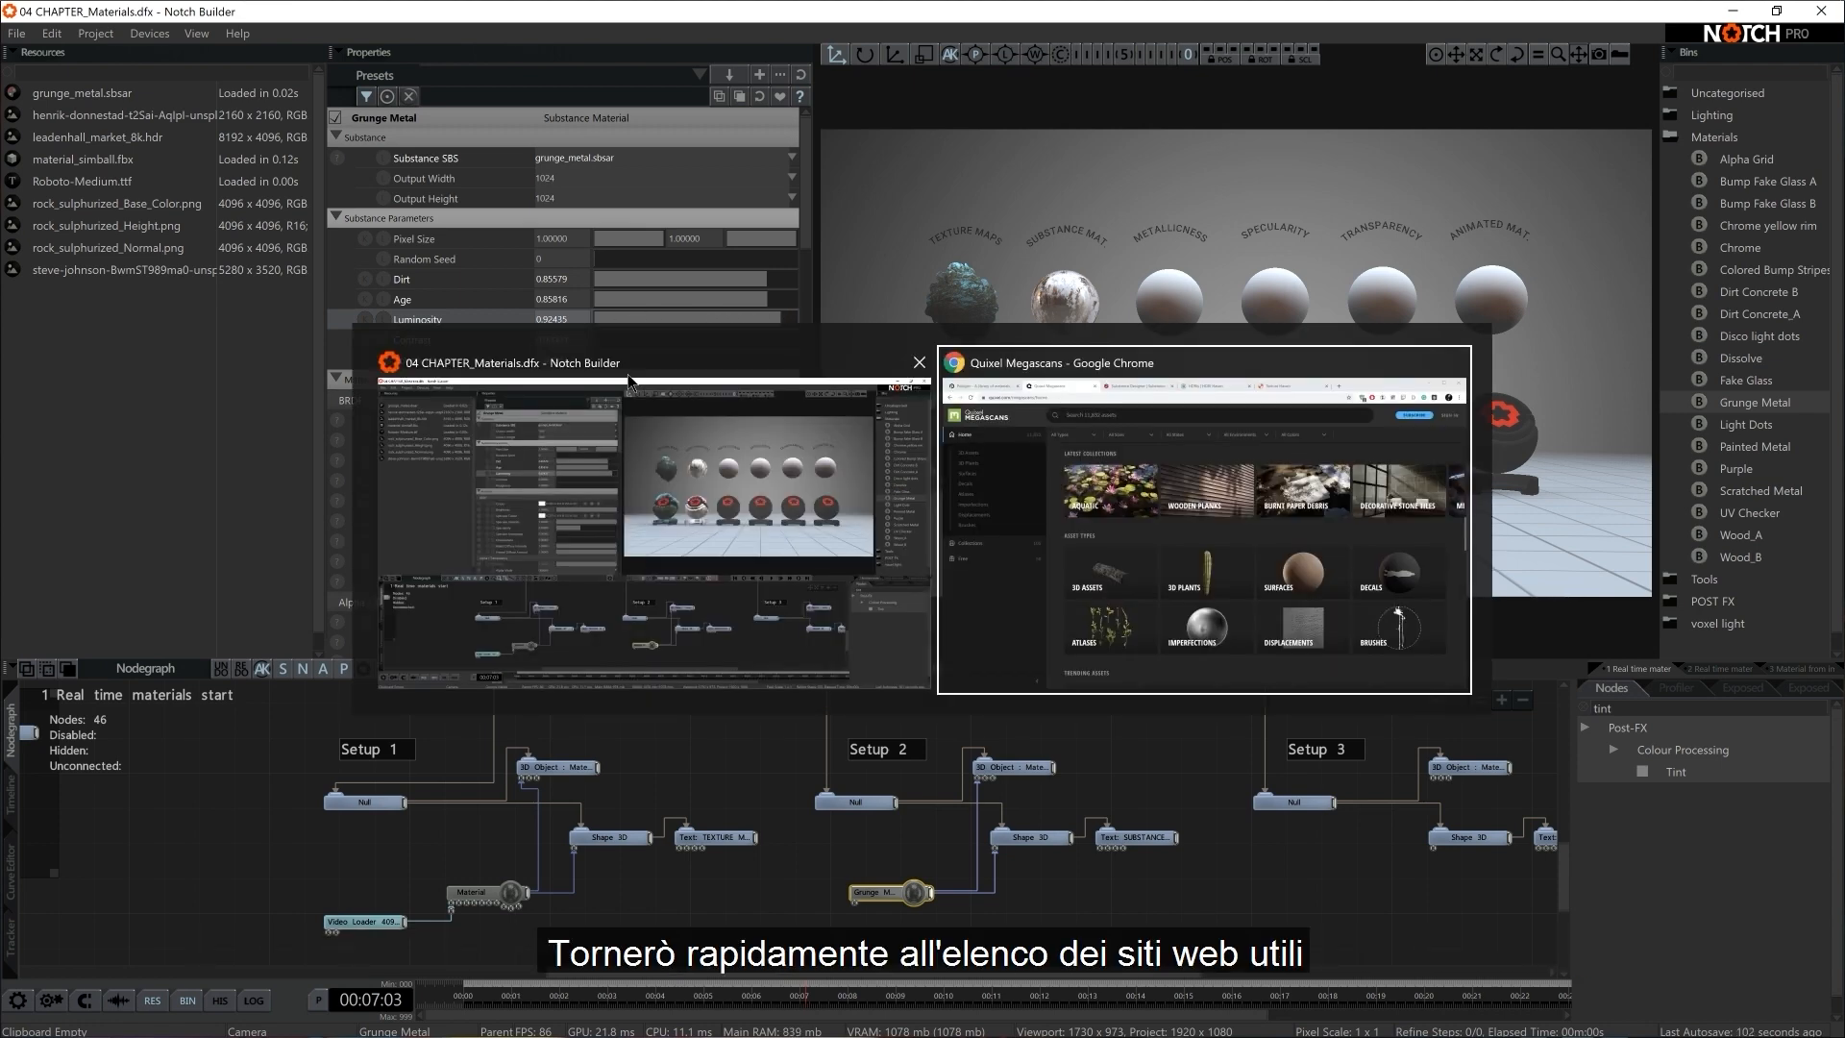
click(724, 70)
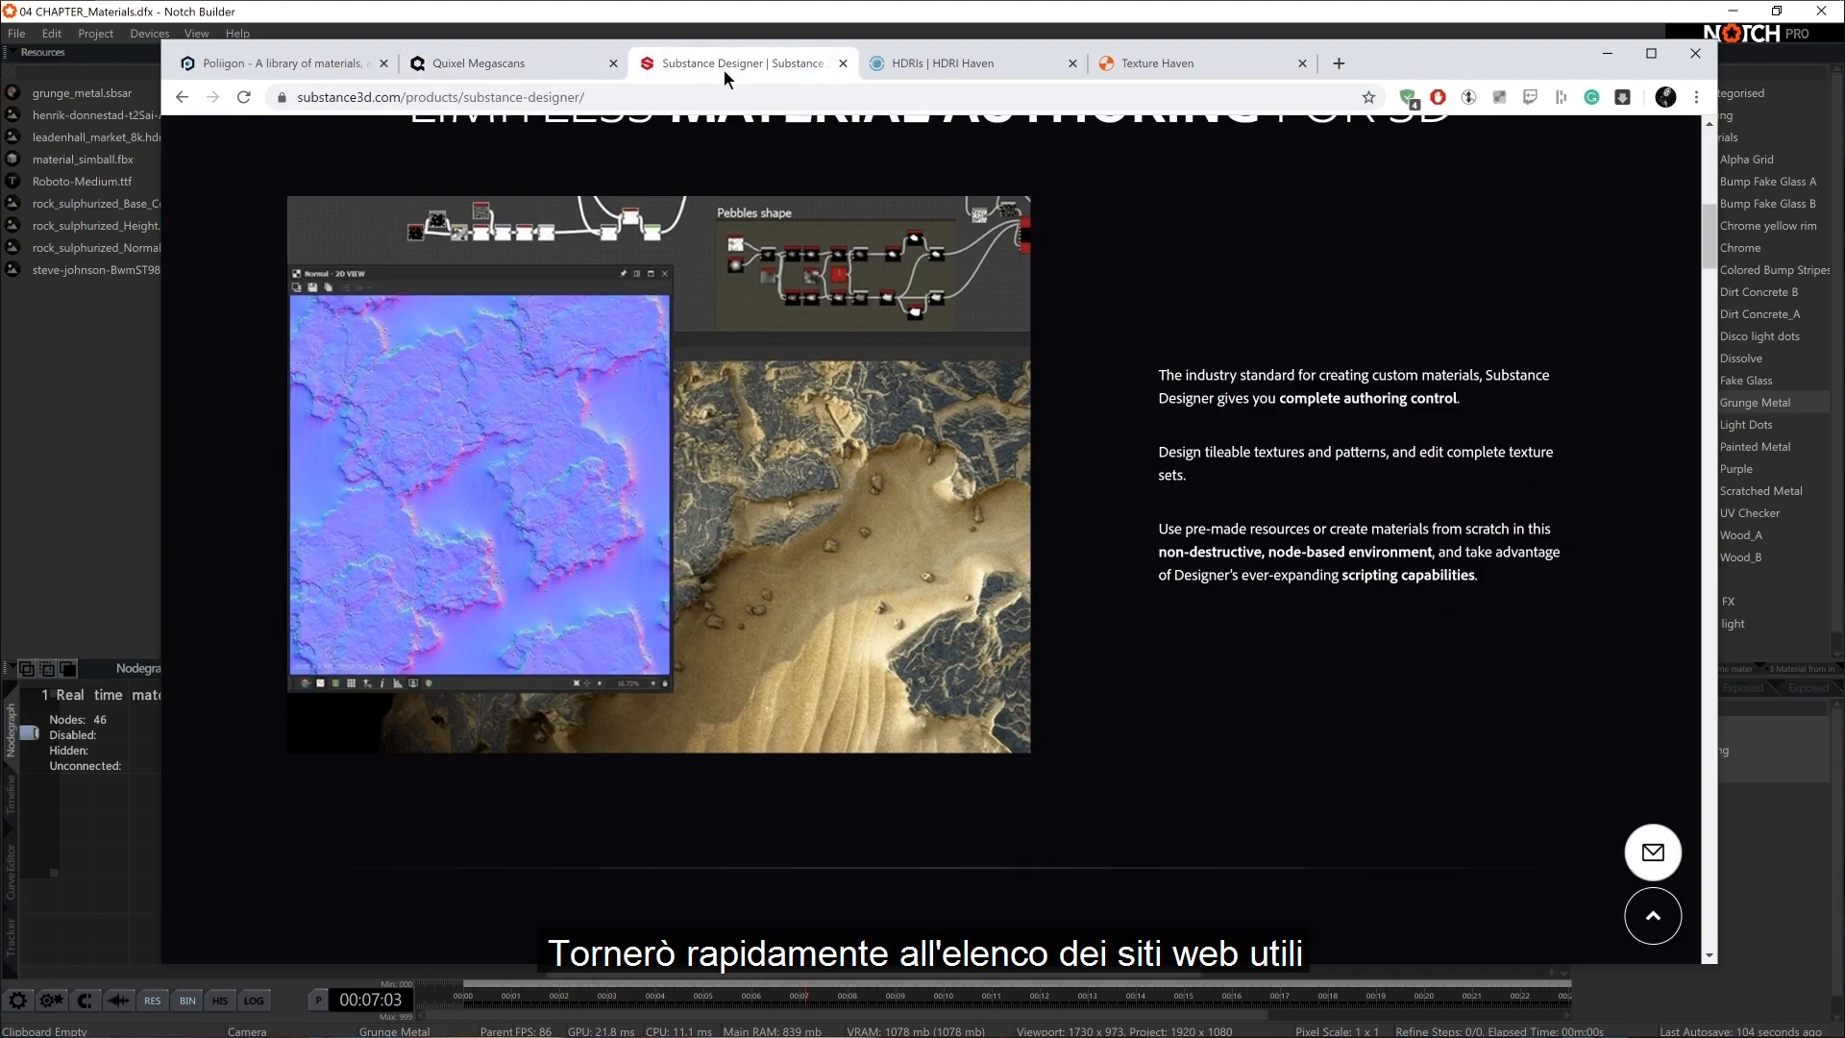
scroll(793, 400, up, 10)
scroll(792, 400, down, 5)
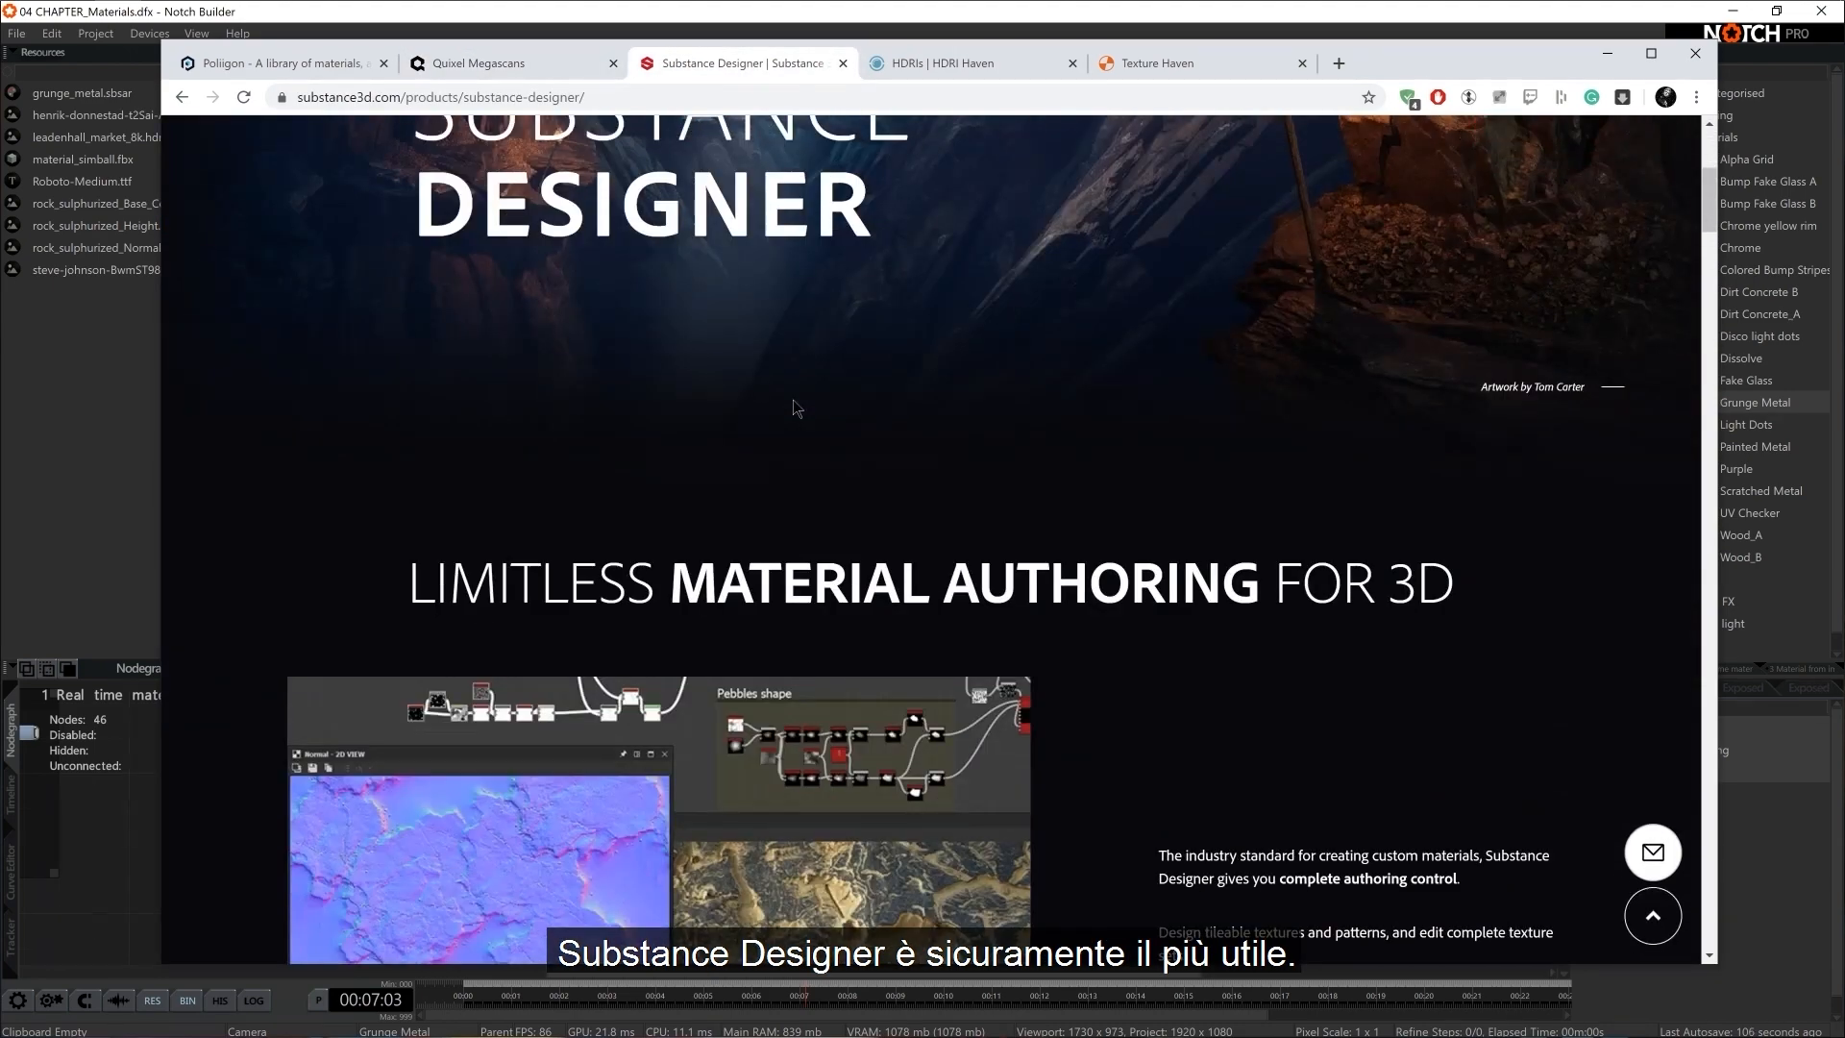
scroll(792, 400, down, 3)
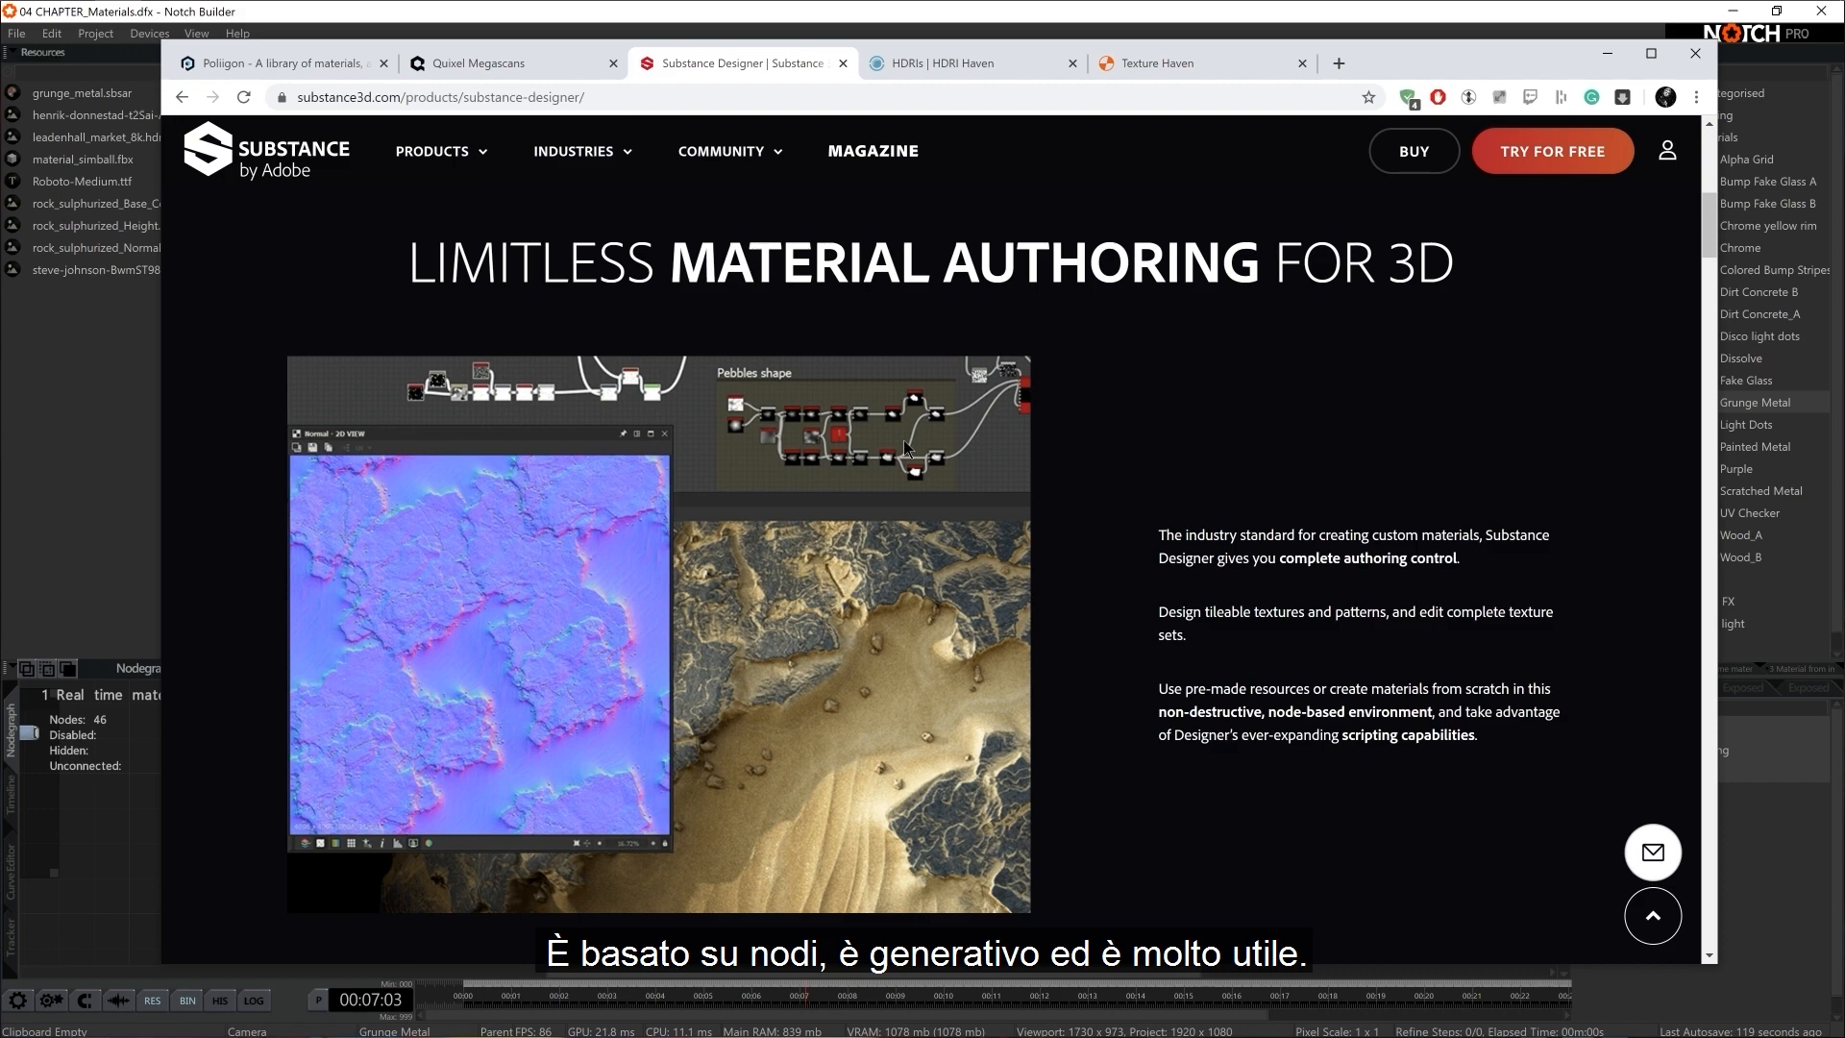
scroll(906, 448, down, 12)
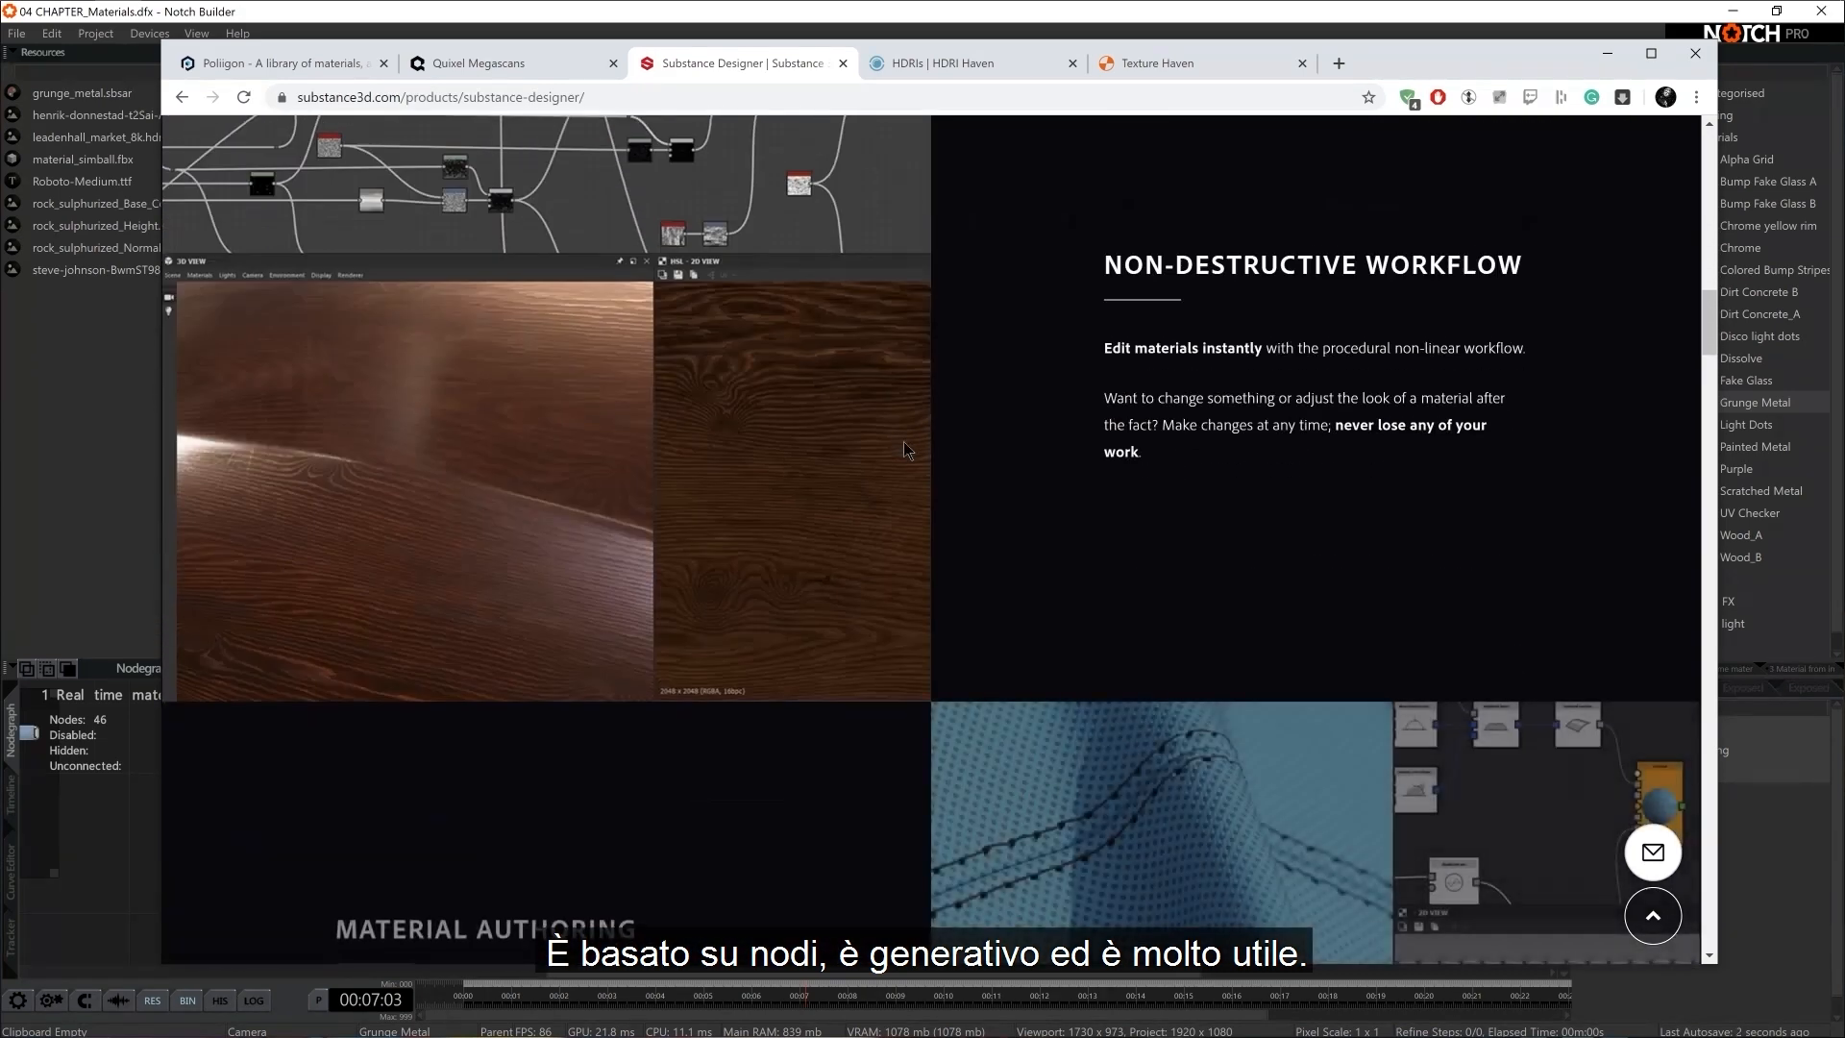
click(132, 819)
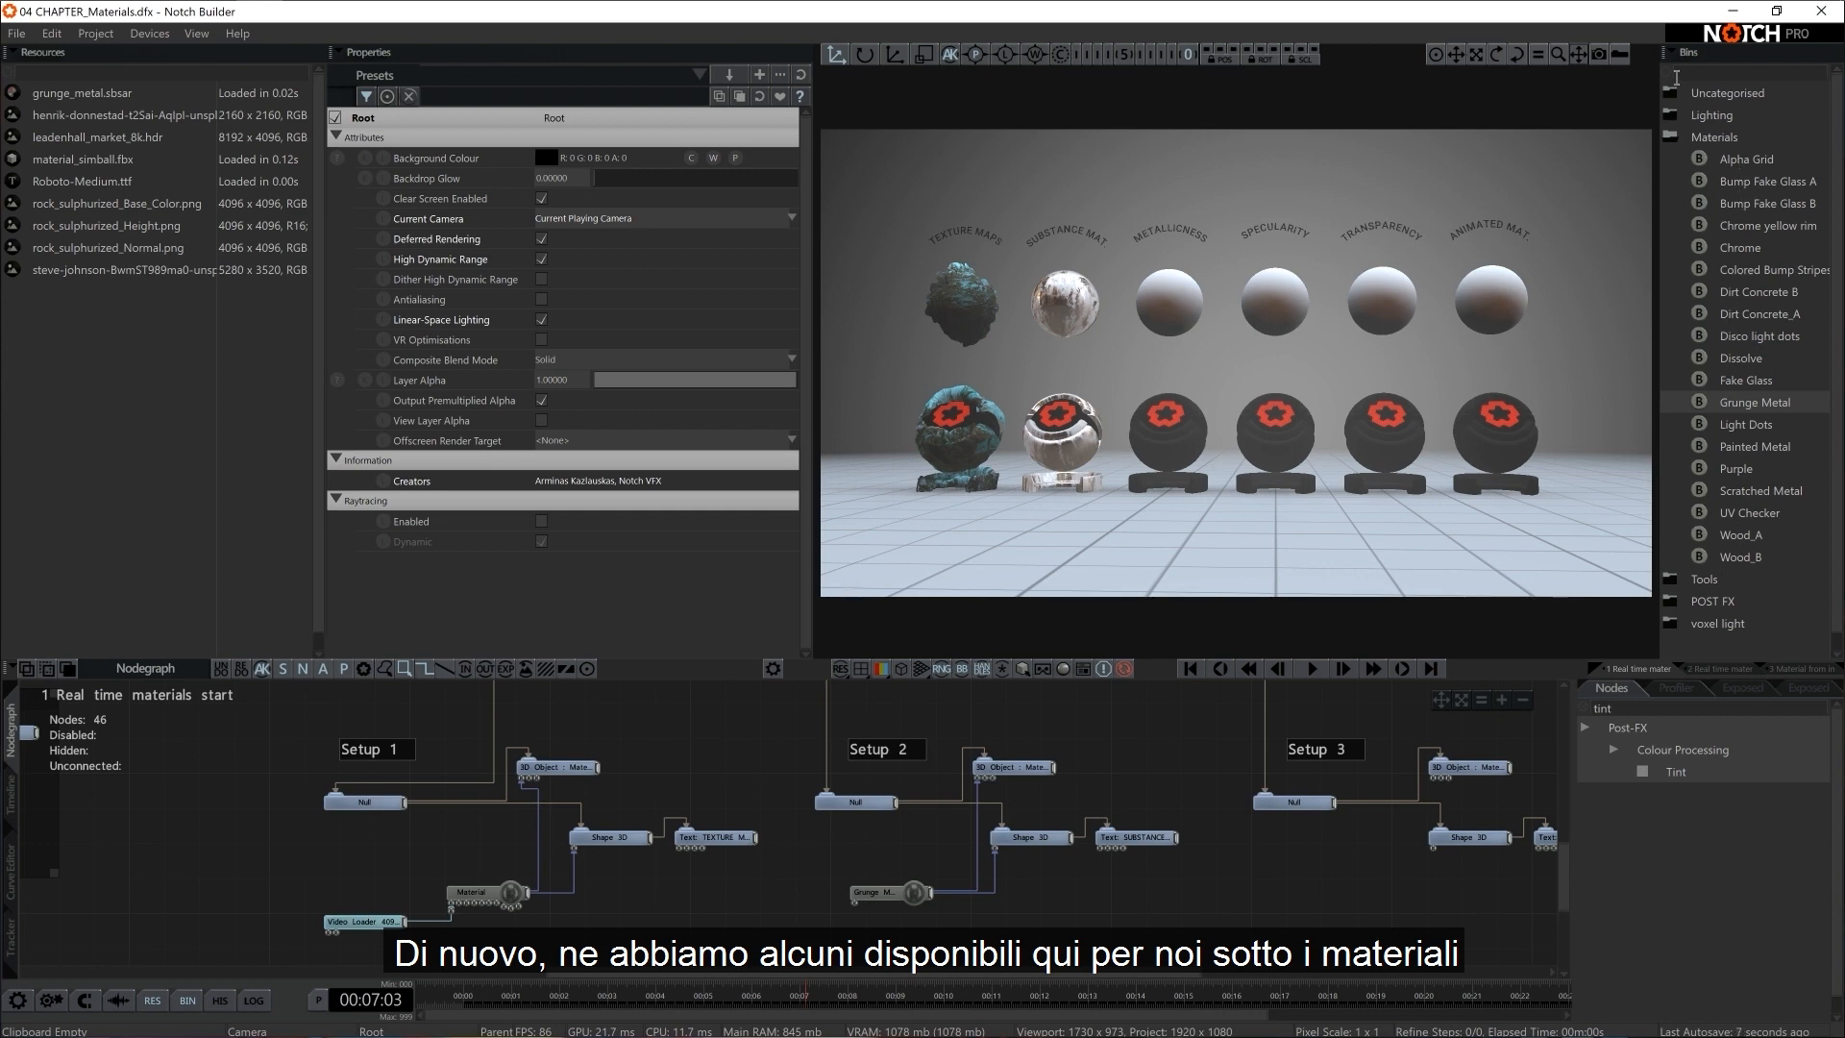
Hide the Bins and show them again
click(197, 32)
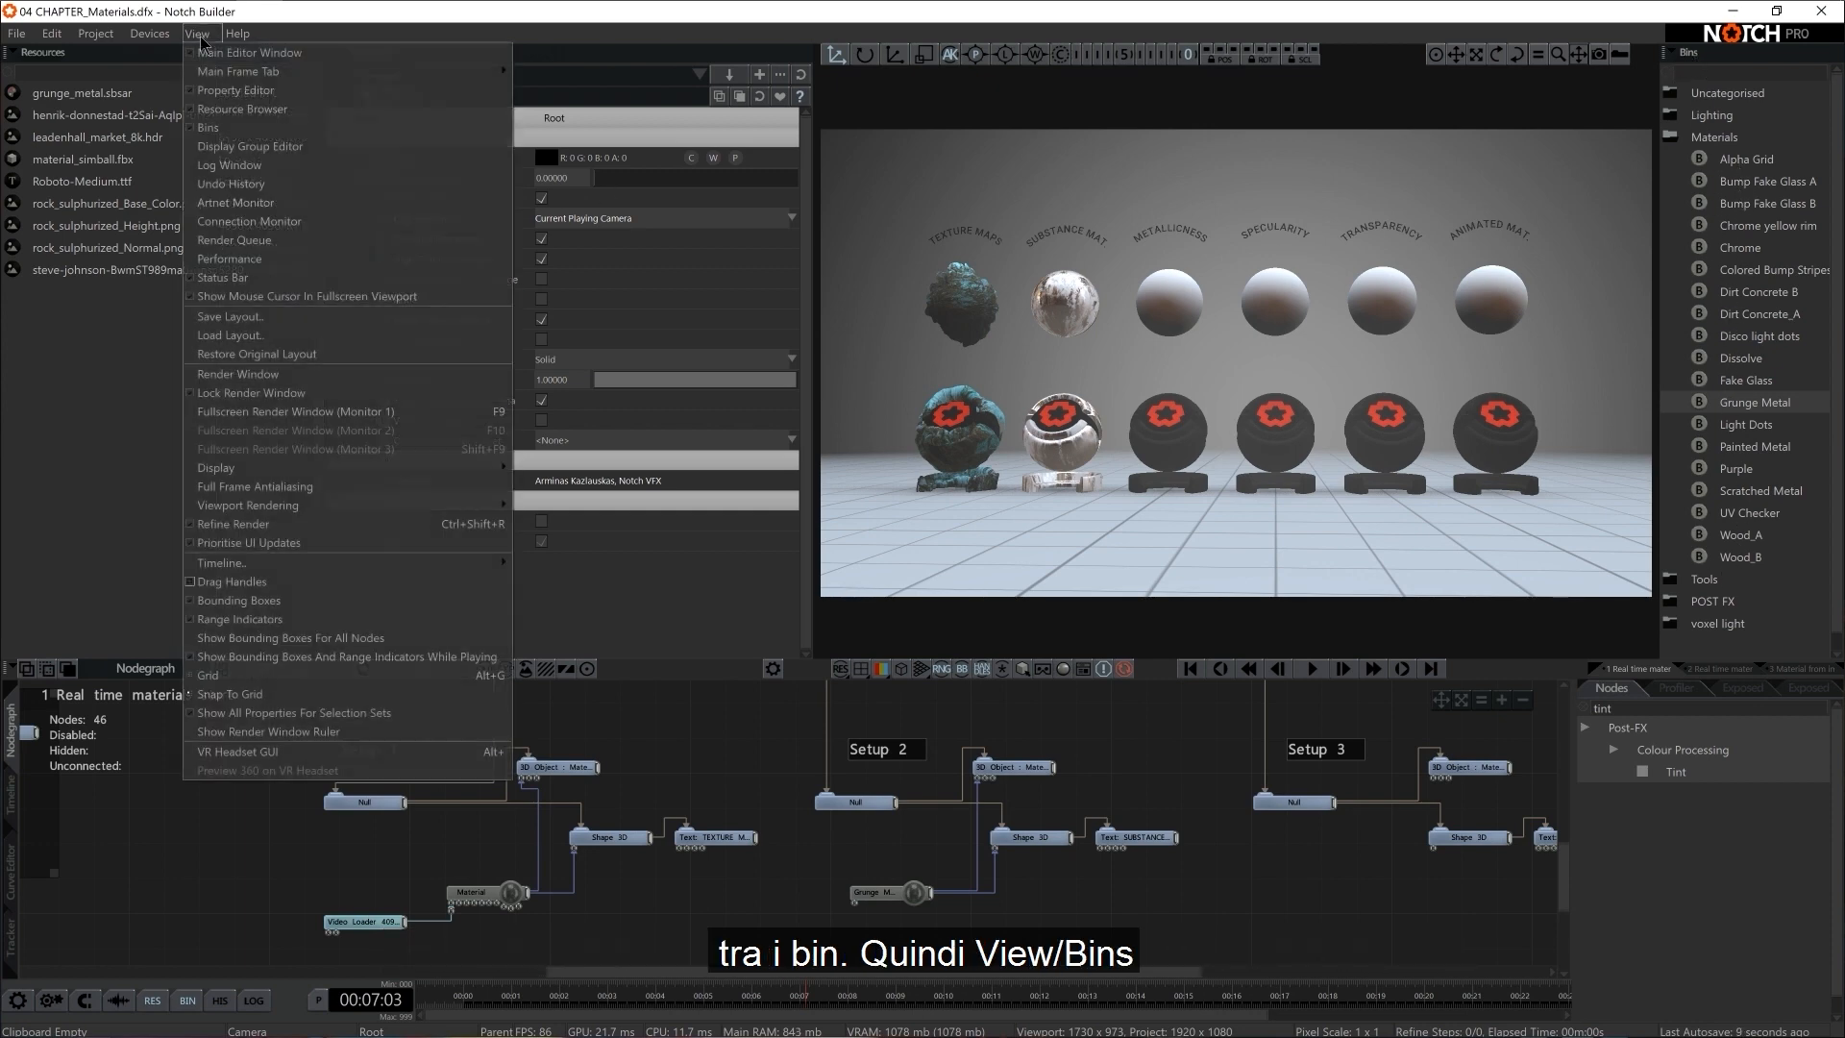
click(208, 128)
click(197, 33)
click(209, 127)
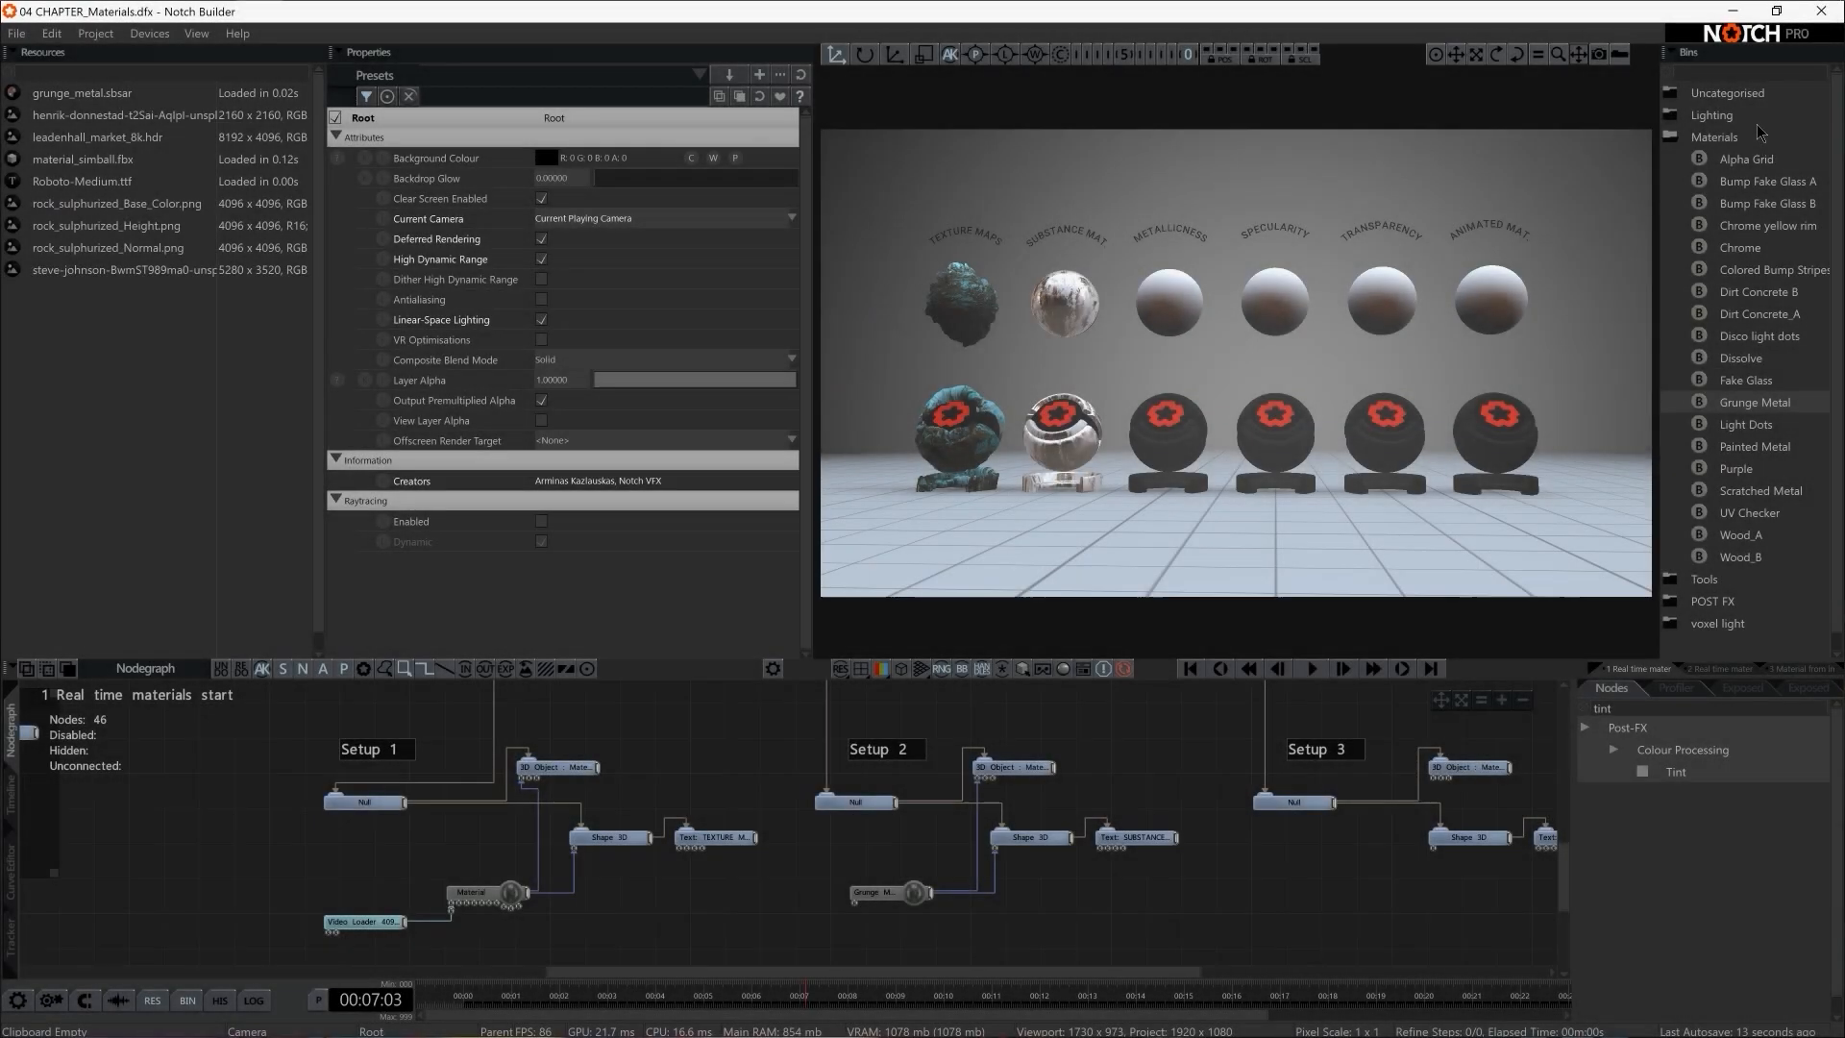
Add a Material node to Setup 3 and connect it to the setup's Shape 3D and 3D Object
middle_drag(1240, 769, 735, 769)
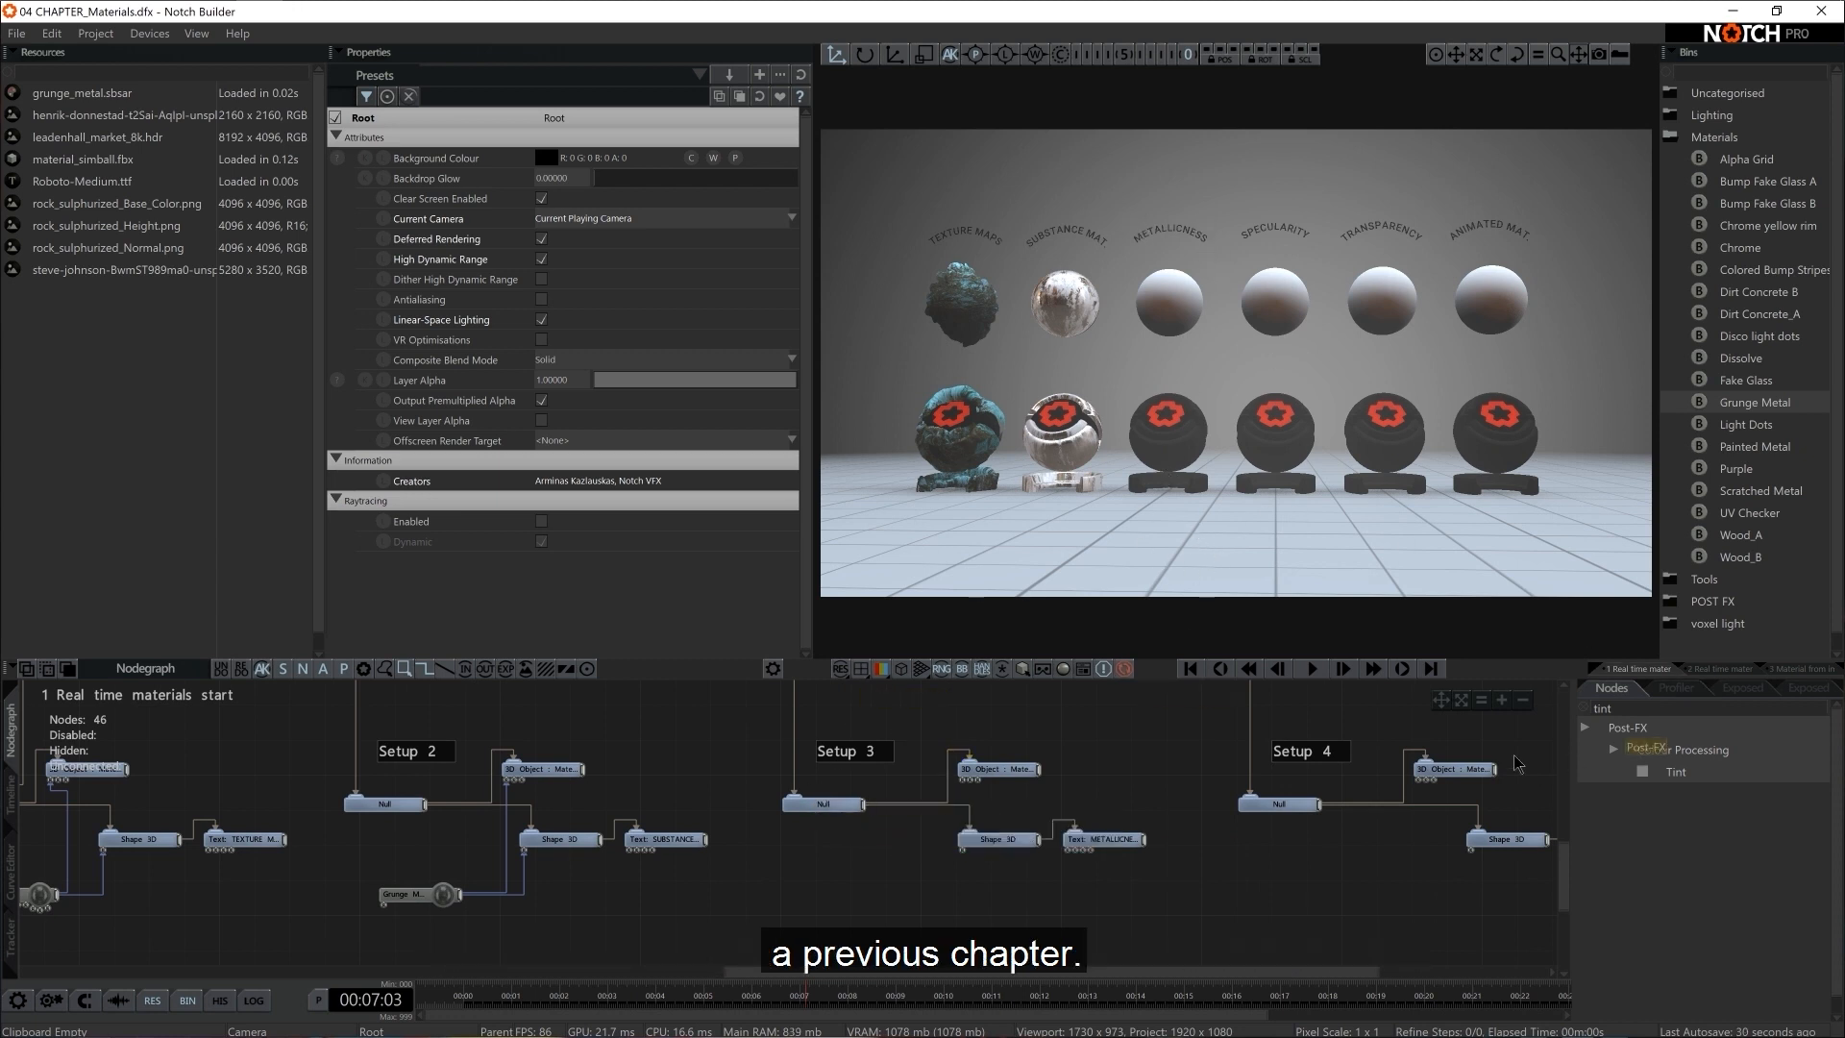
click(1585, 709)
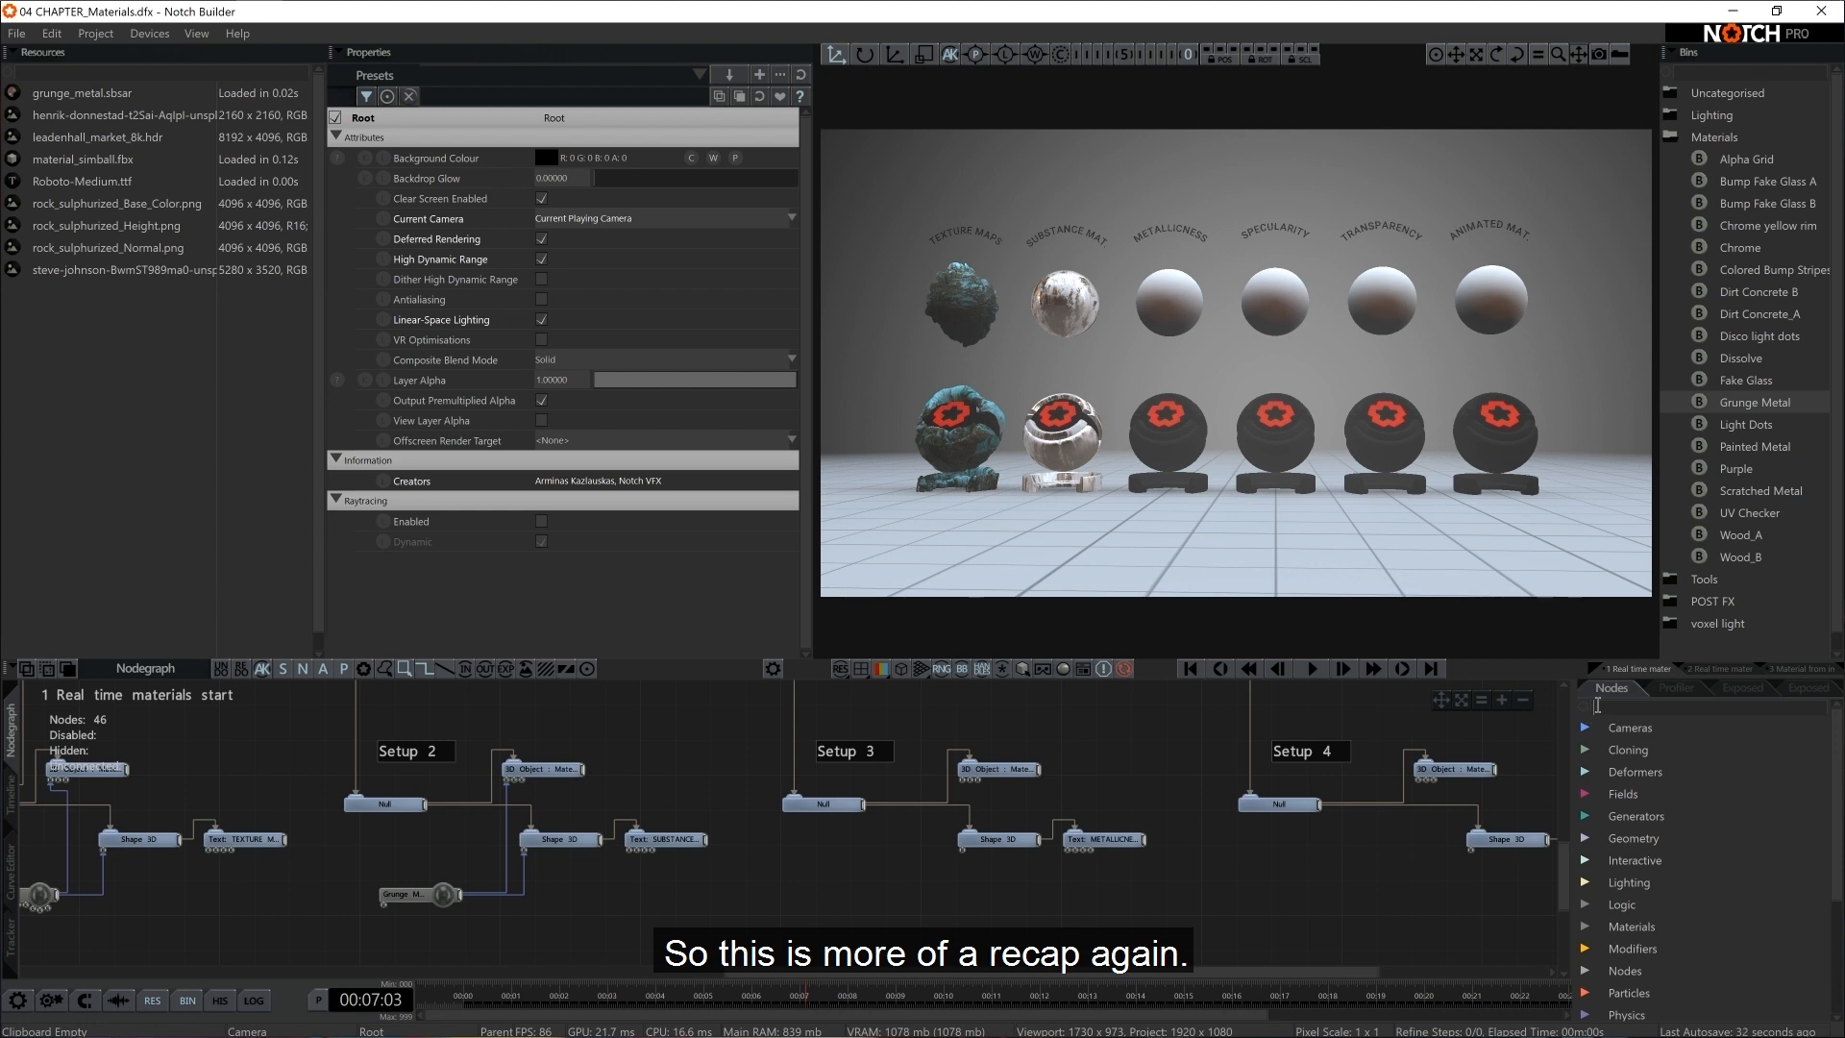
text(mater)
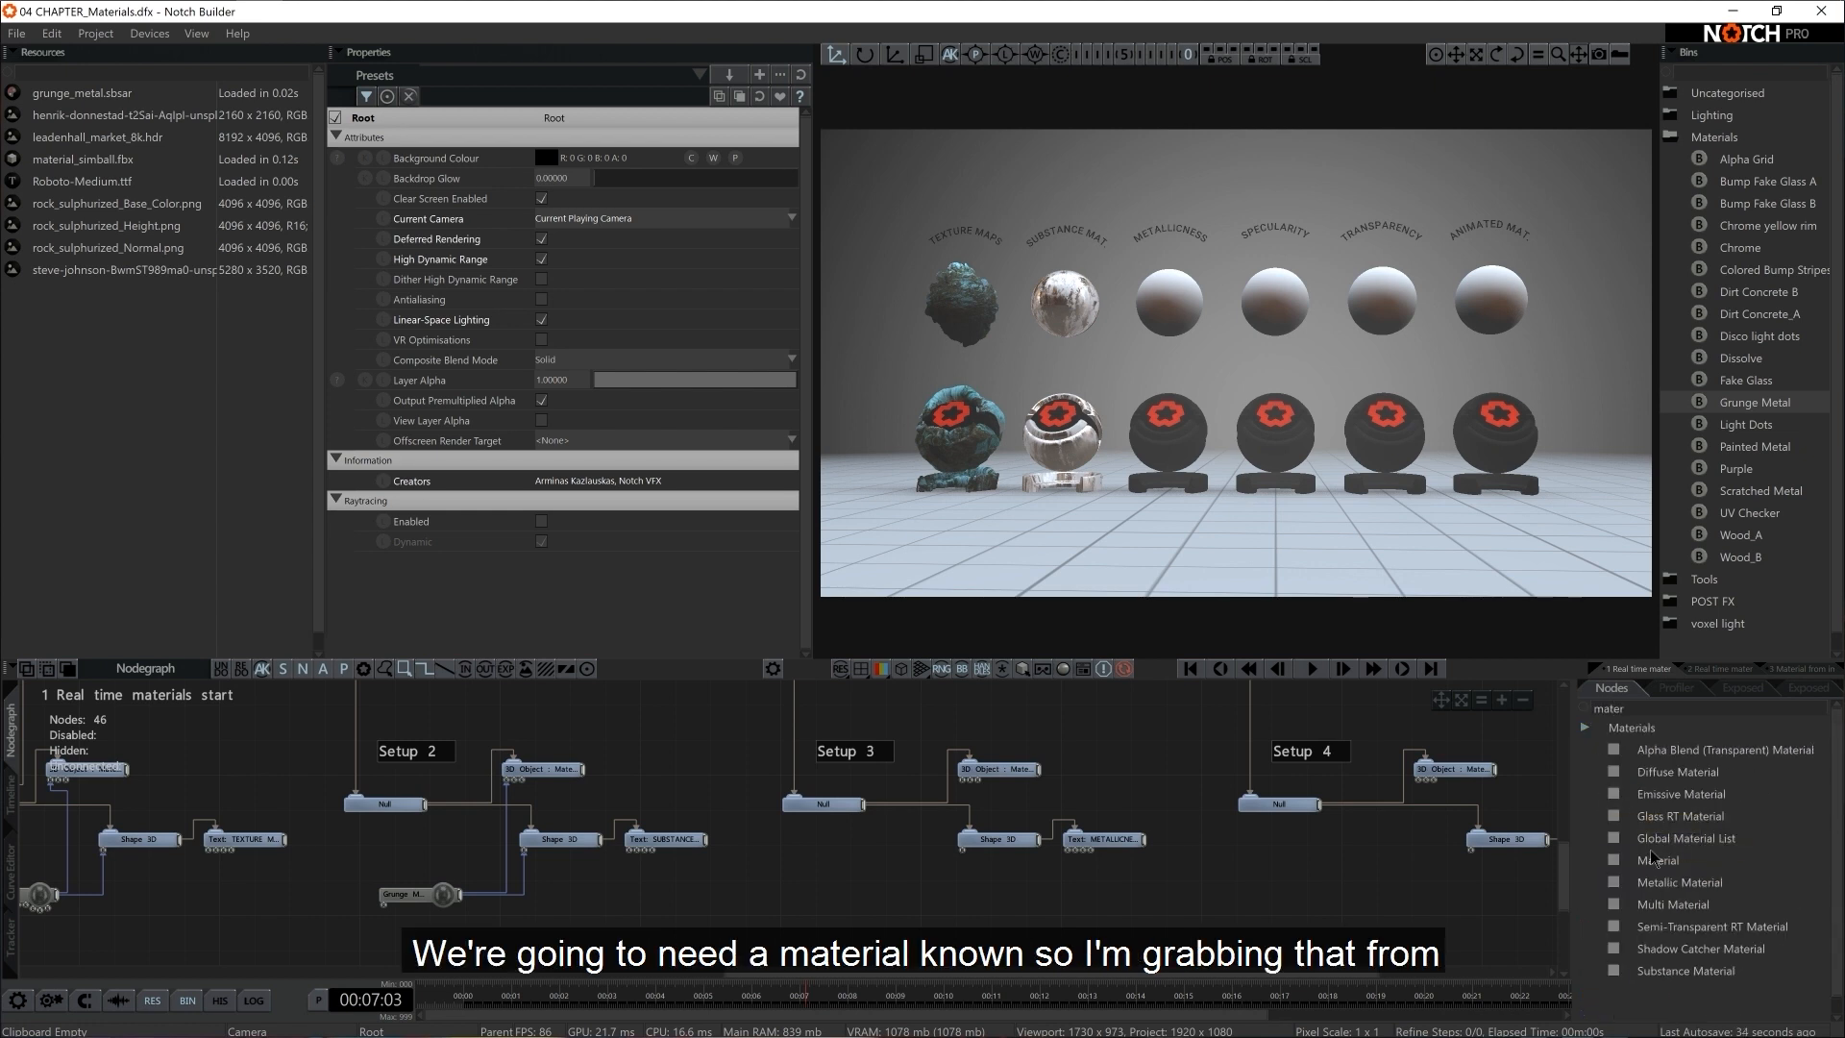
drag(1661, 861, 907, 877)
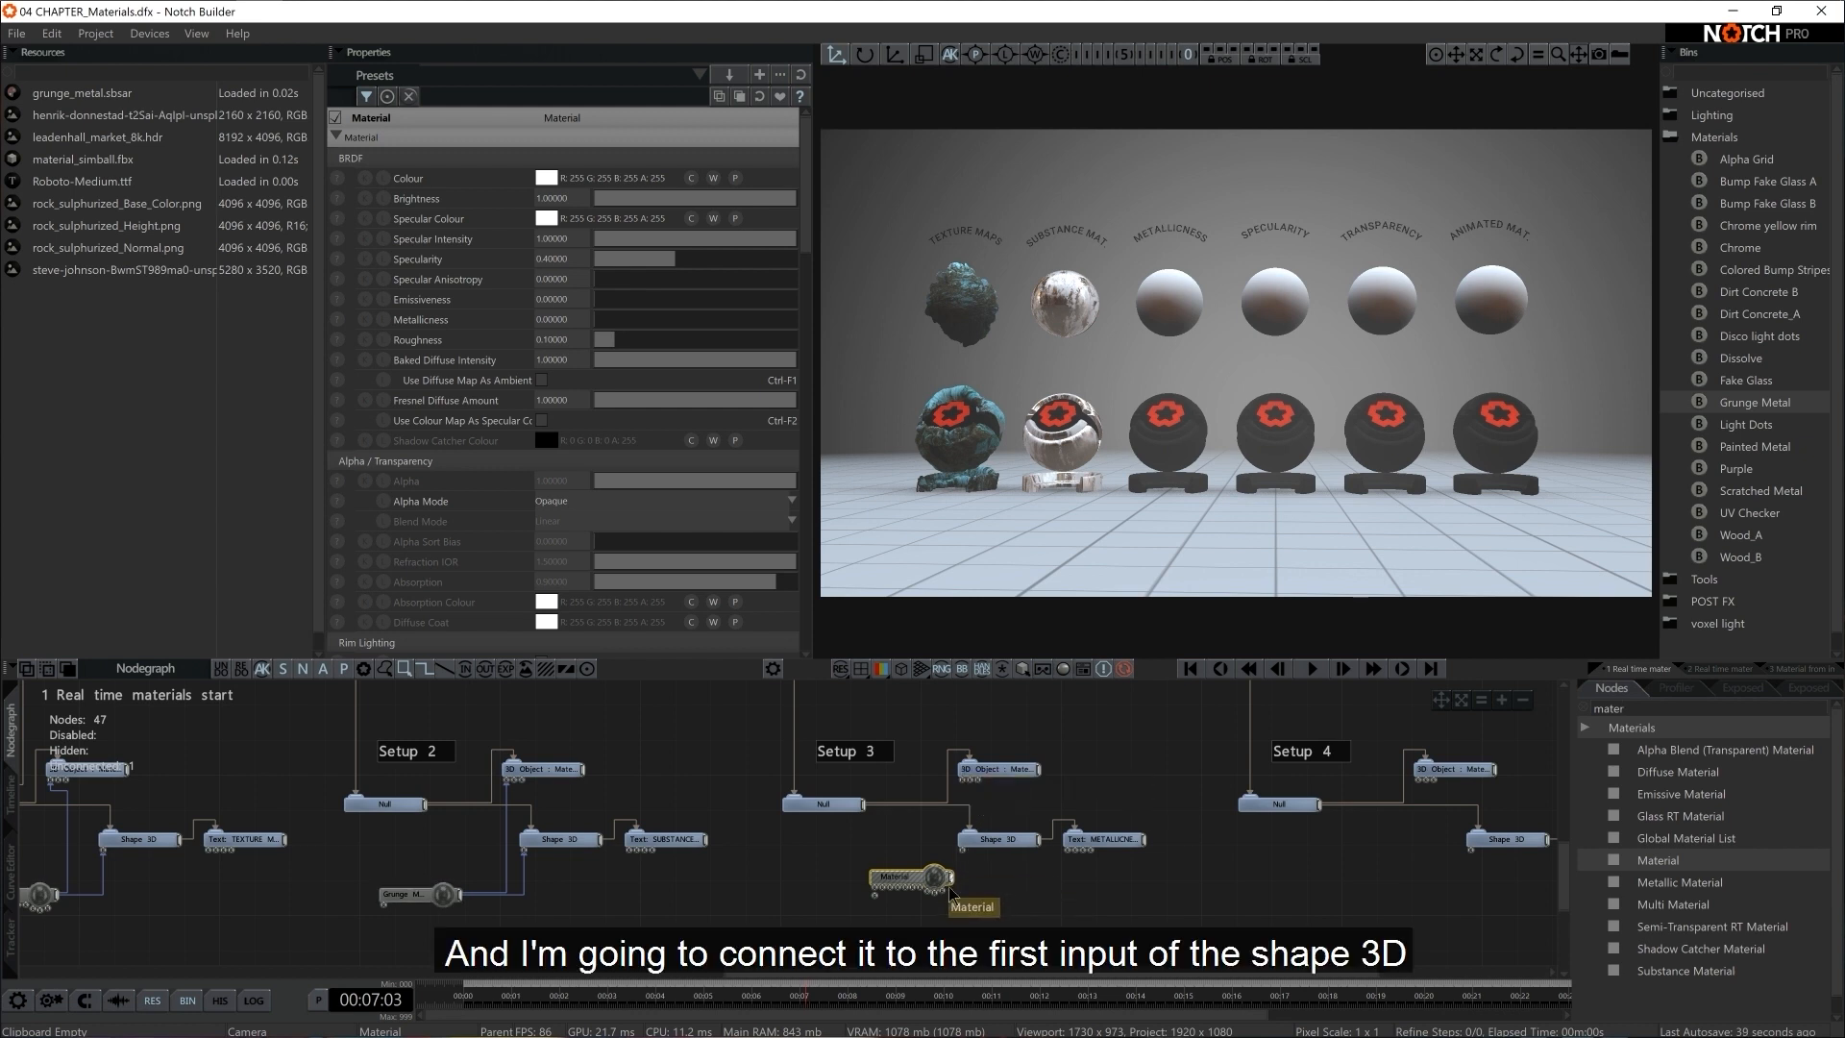
drag(959, 882, 1008, 775)
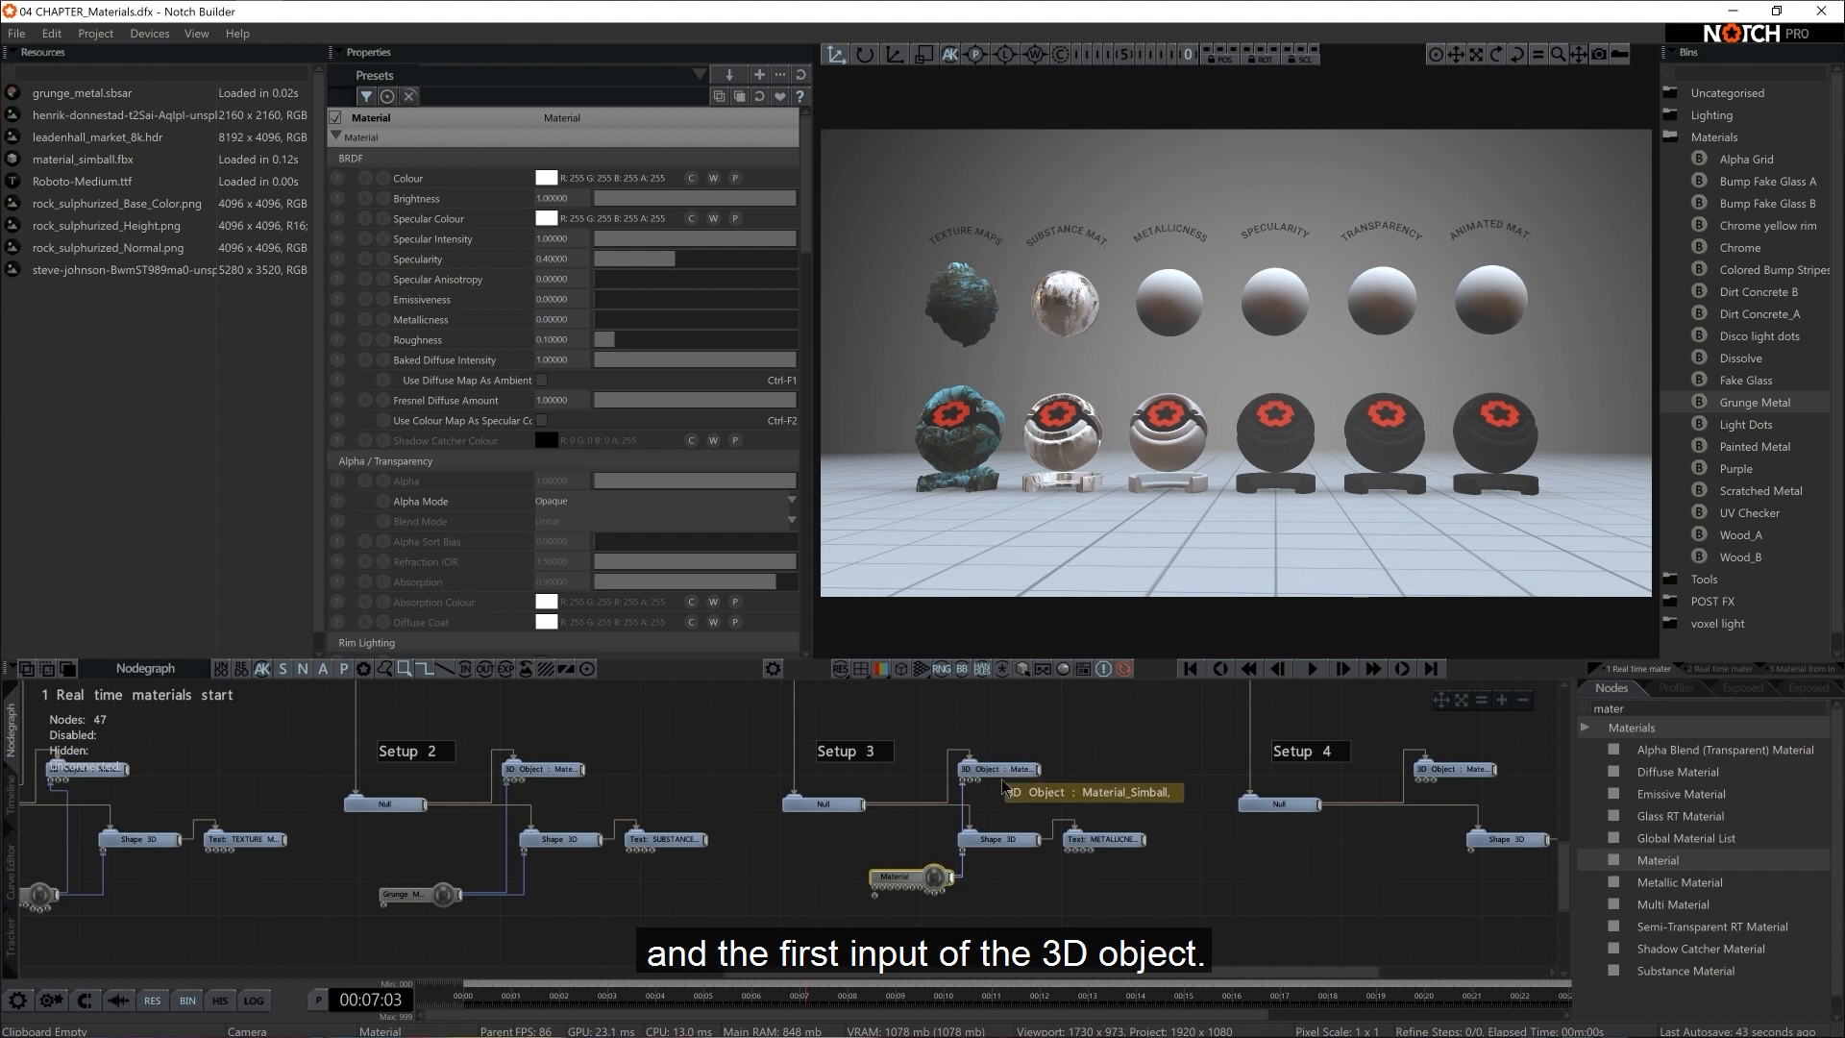
drag(890, 880, 856, 880)
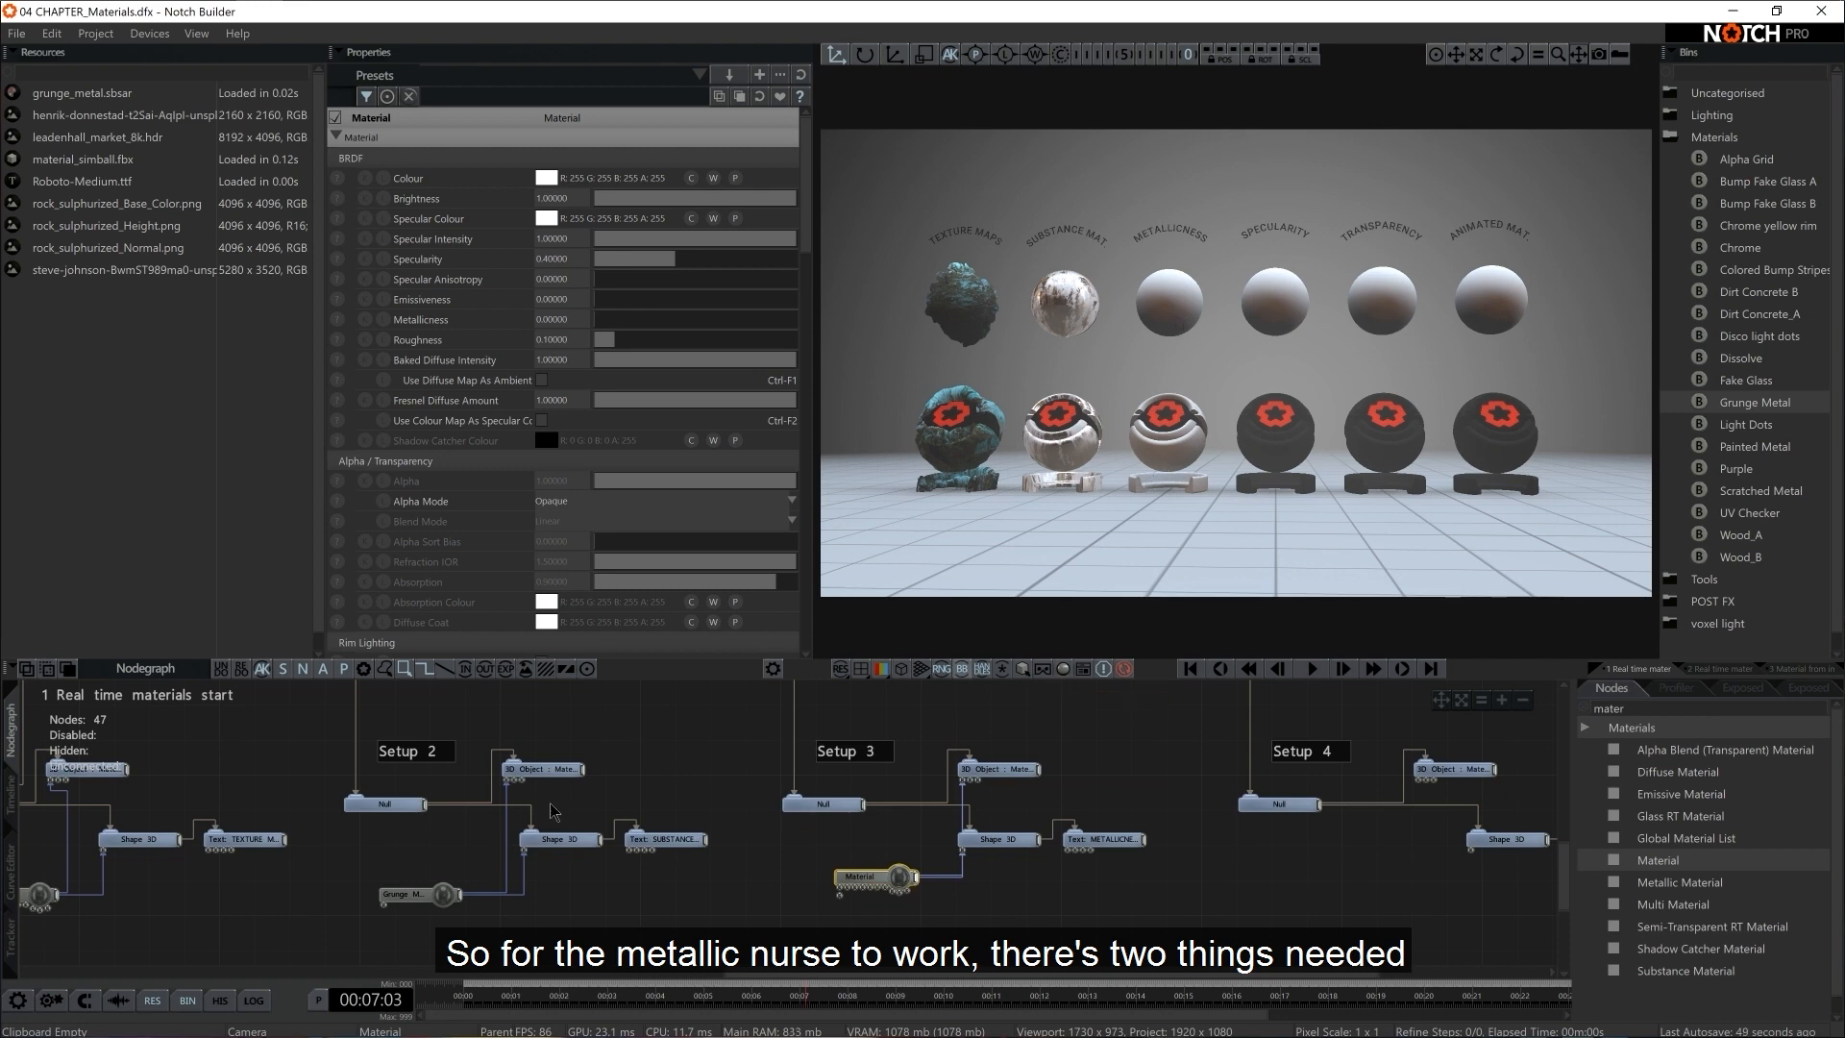
Check the scene's Environment Map node and its properties
scroll(735, 768, down, 4)
middle_drag(680, 766, 1146, 860)
click(453, 755)
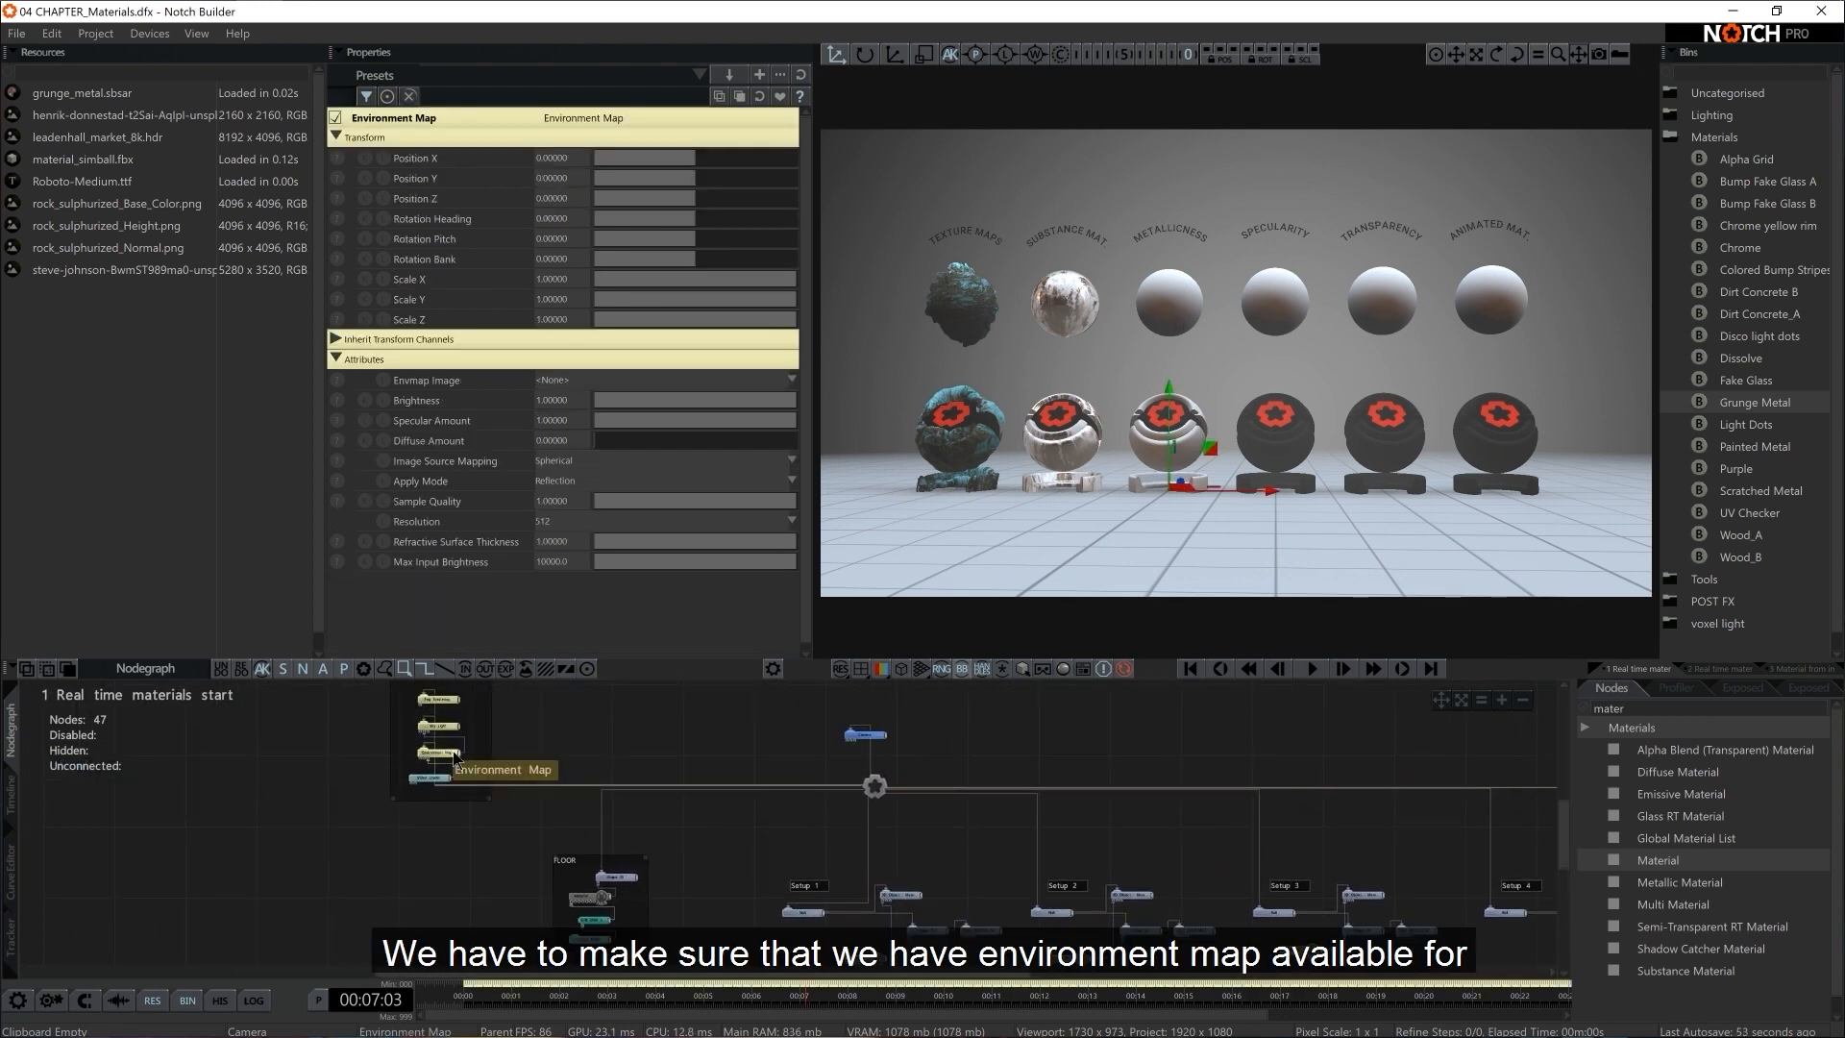
scroll(673, 751, up, 5)
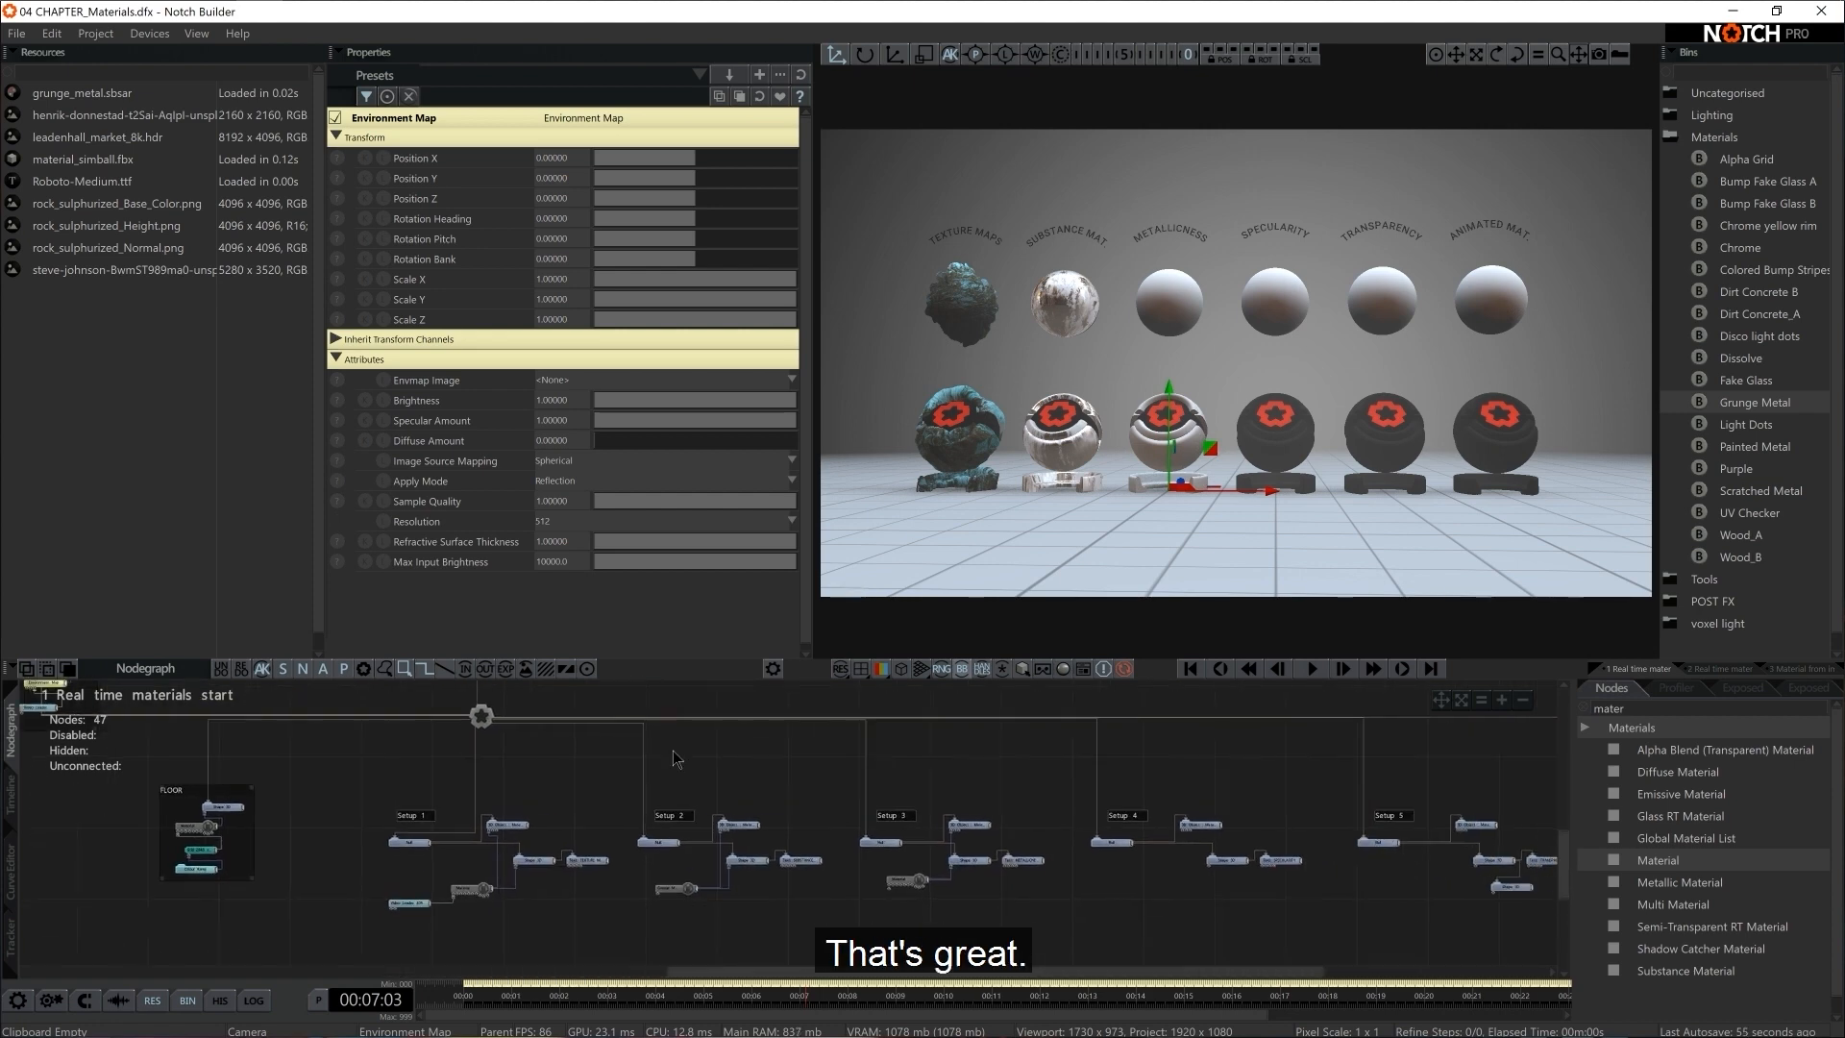
Enable Environment Mapping reflections in the settings of Setup 3's Material
click(956, 939)
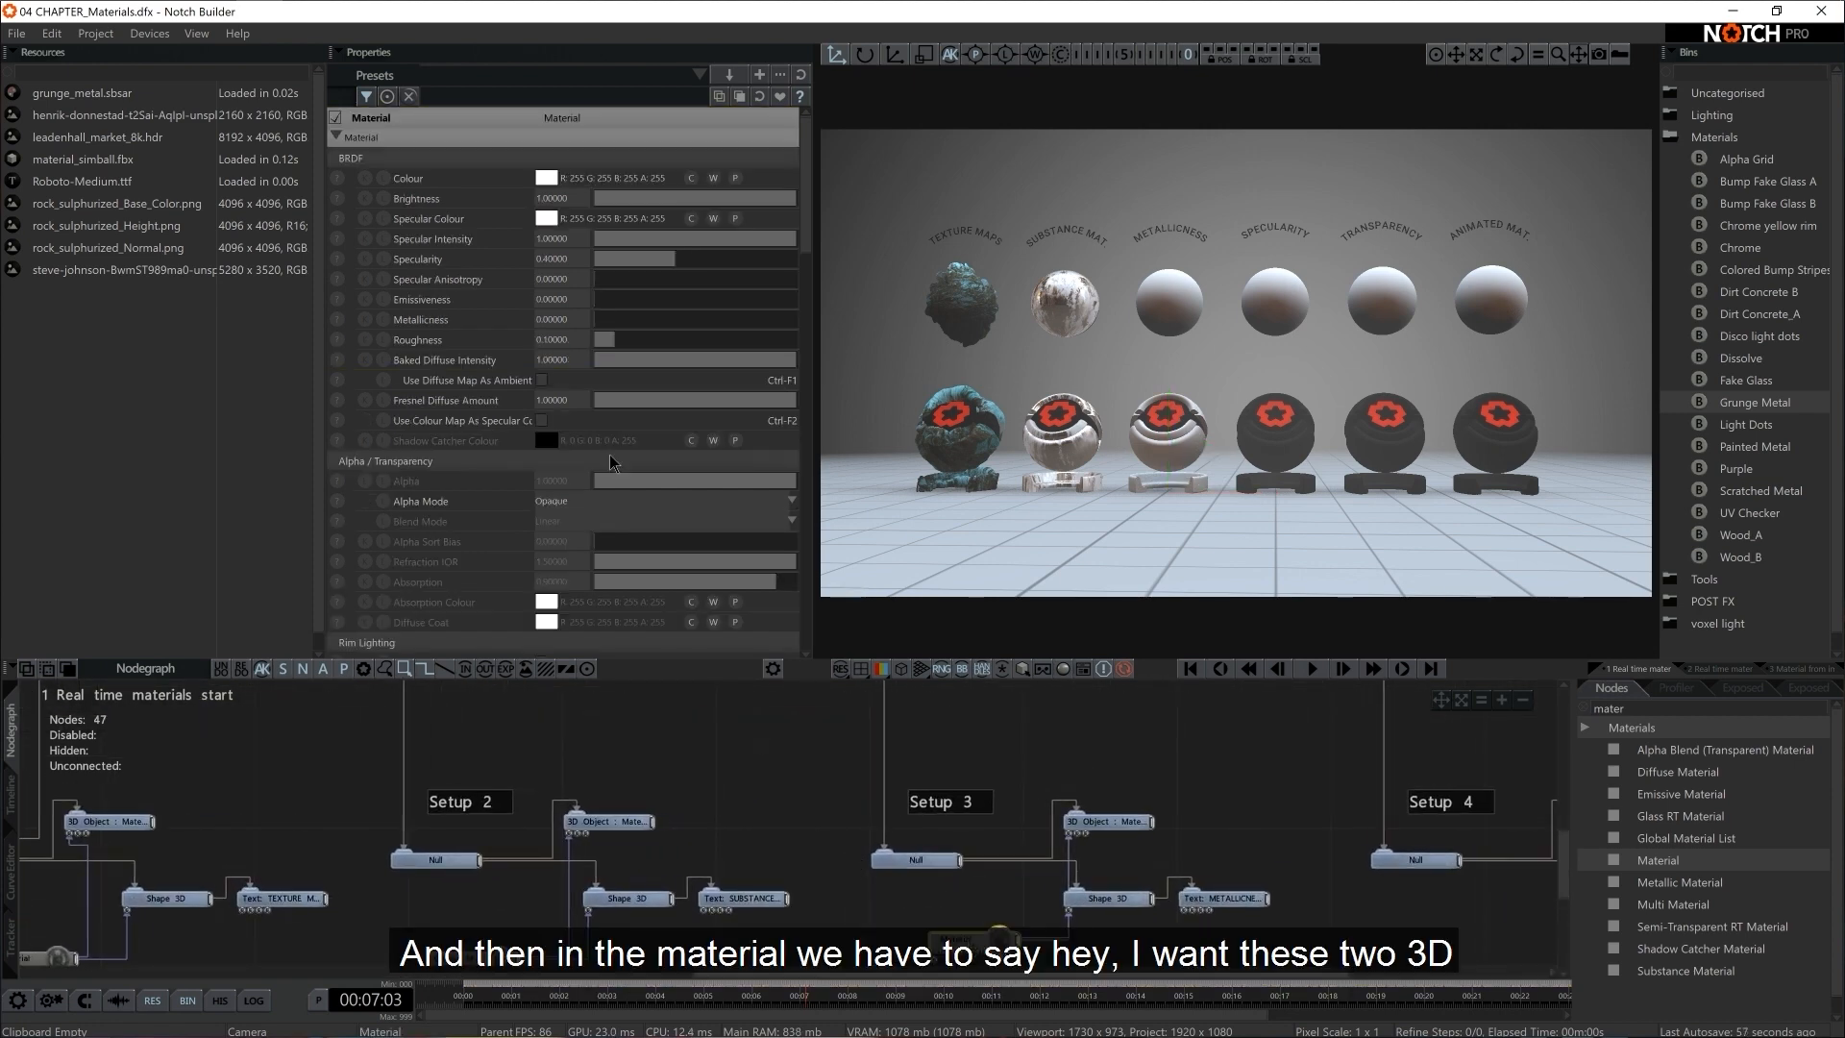
scroll(606, 426, down, 5)
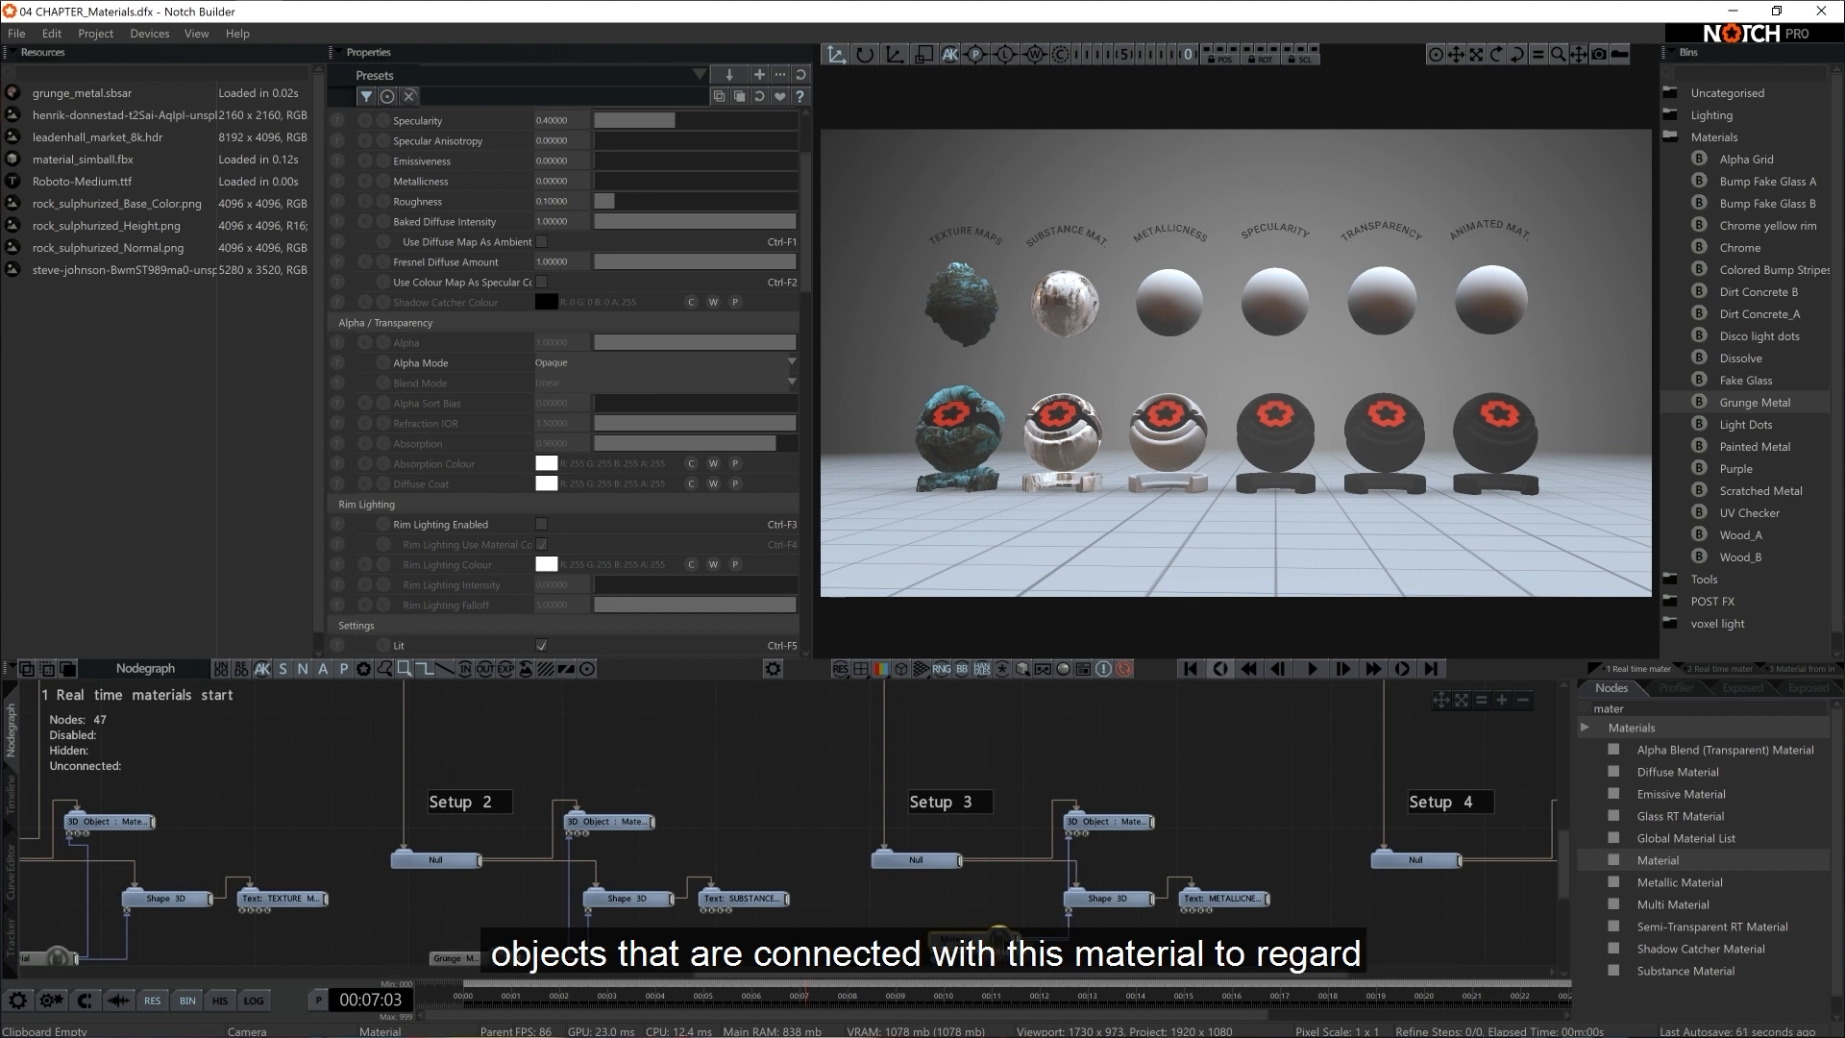
scroll(708, 481, down, 5)
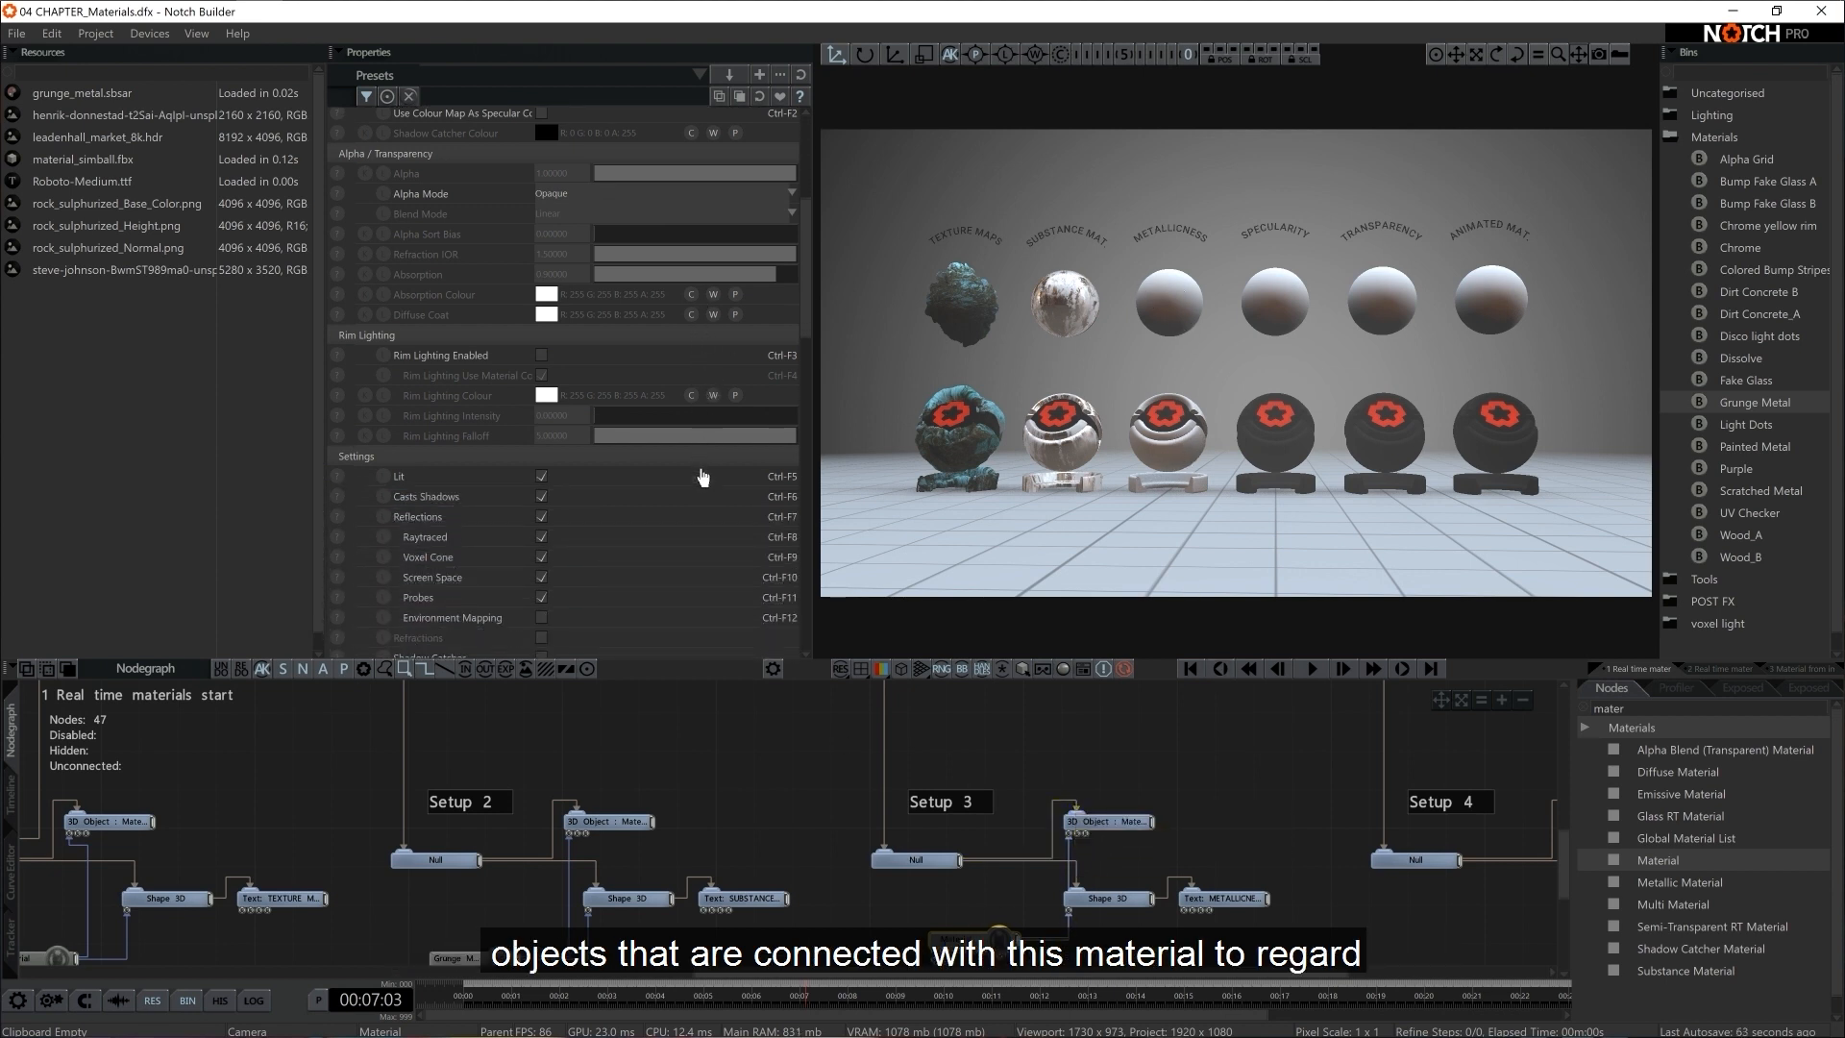
click(543, 572)
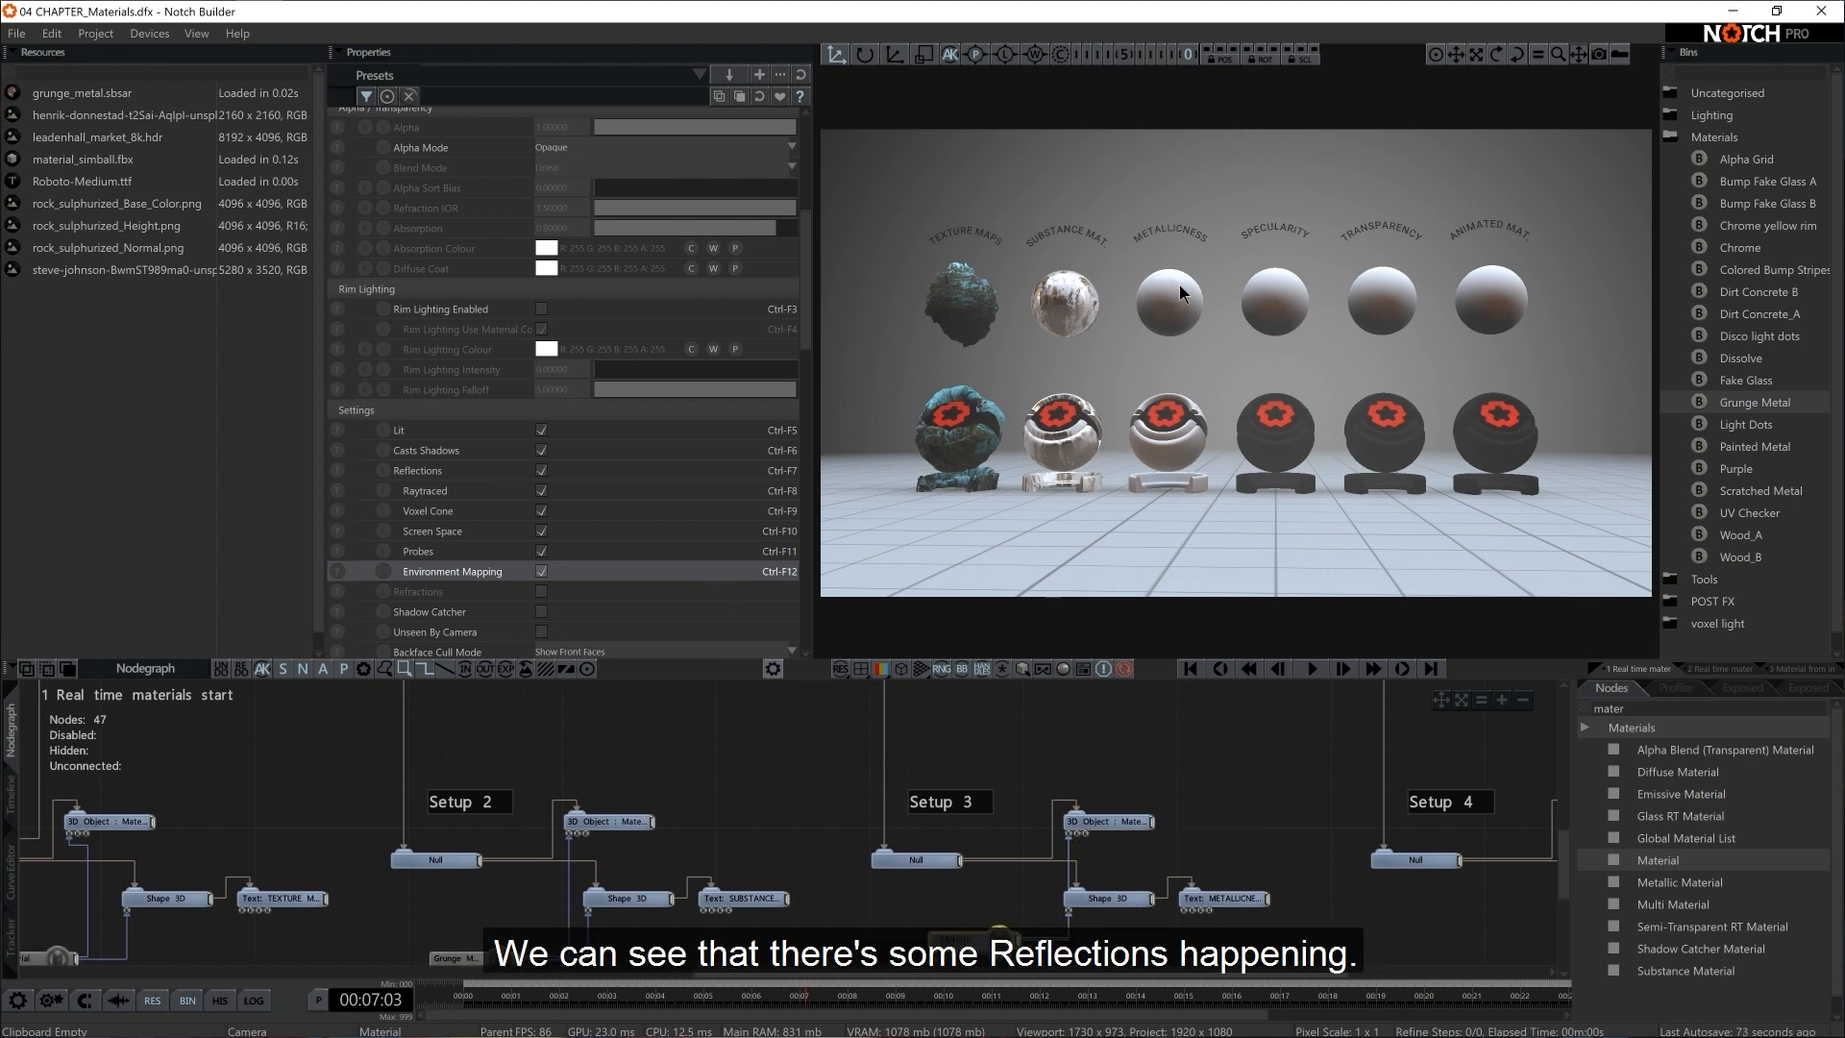
Try Metallicness at 0.5 on Setup 3's Material, and set it to 1
drag(806, 310, 819, 209)
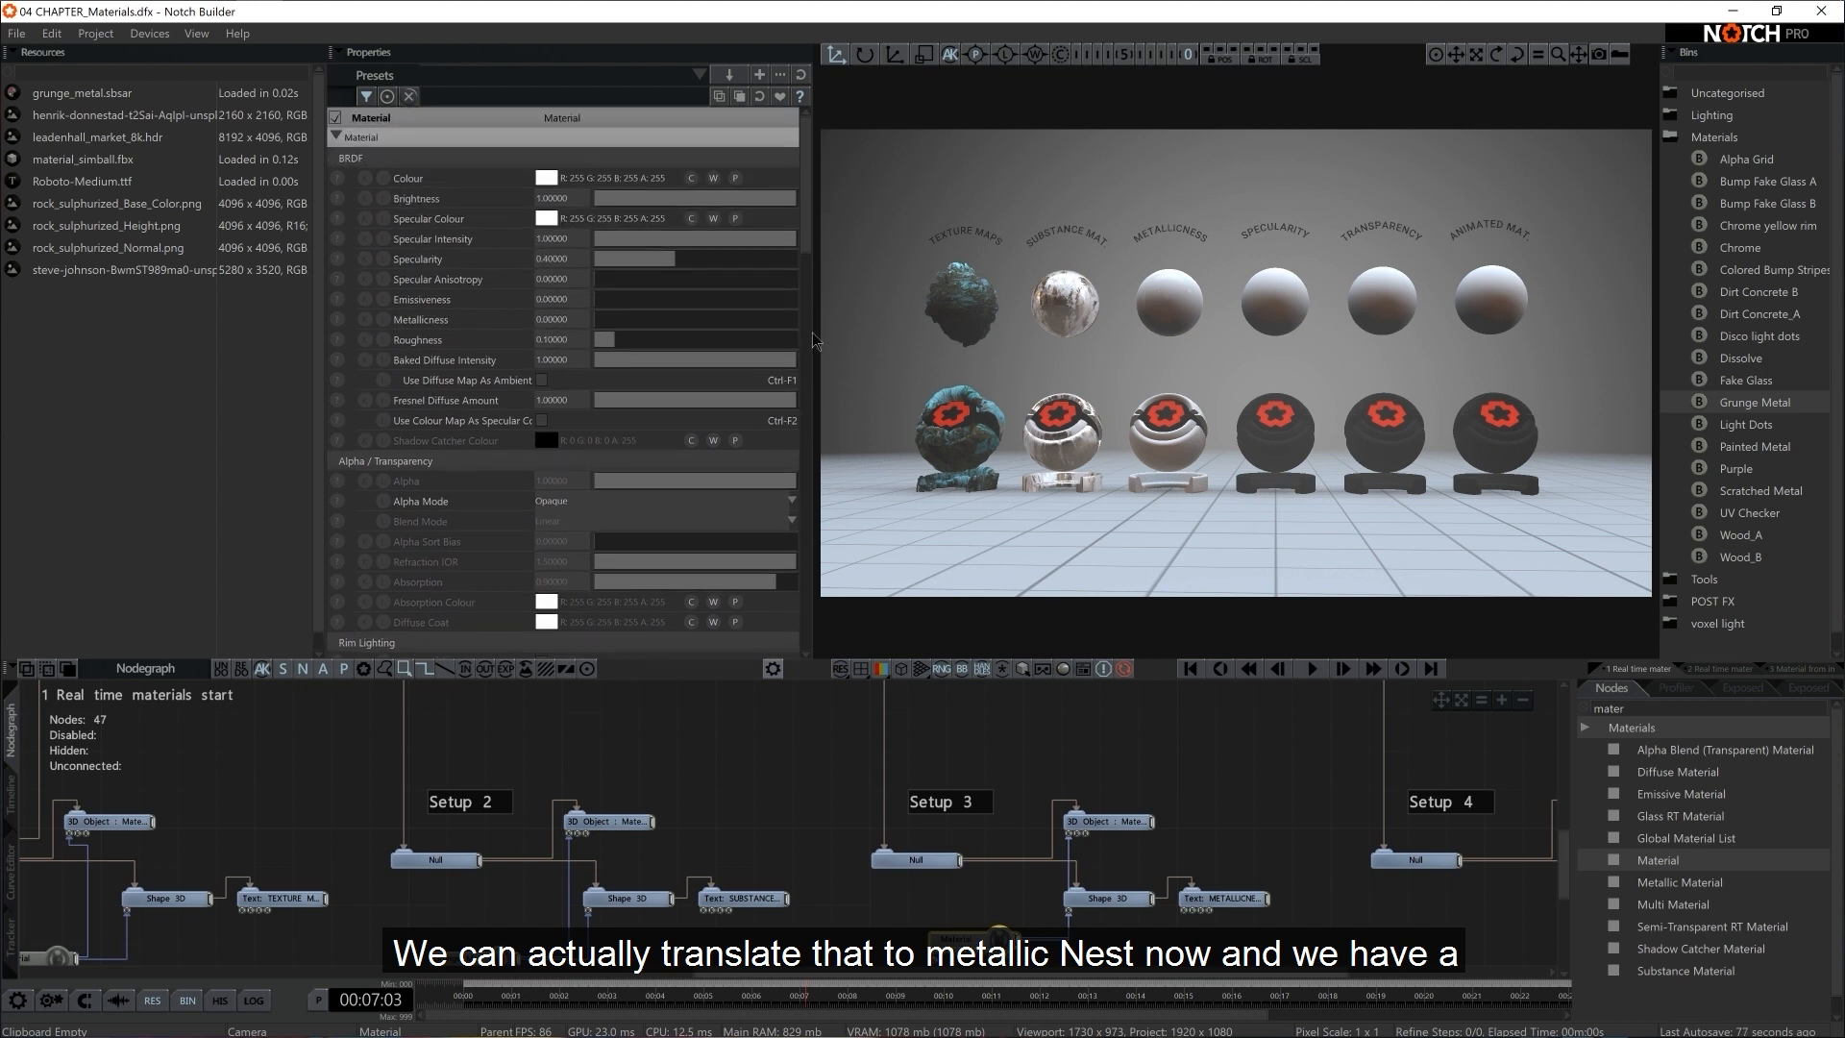
drag(615, 319, 839, 319)
double_click(567, 319)
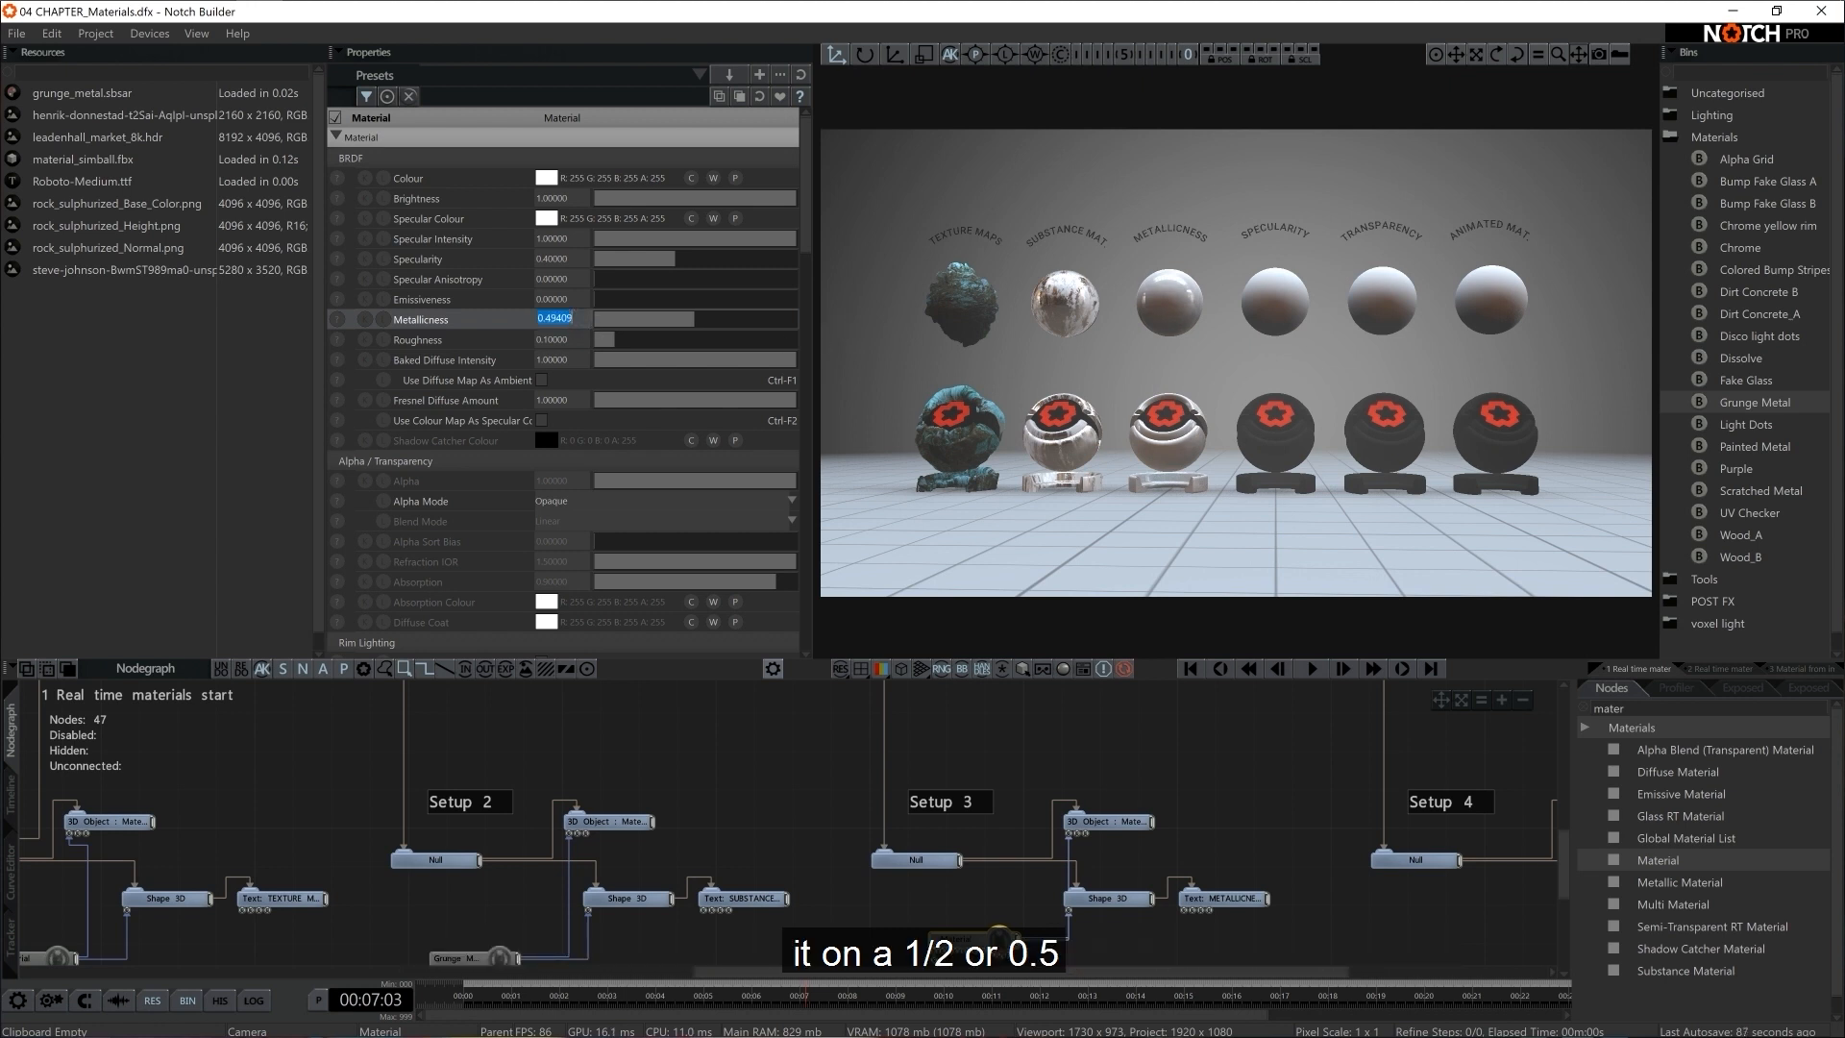
text(0.5)
key(Return)
drag(671, 324, 822, 327)
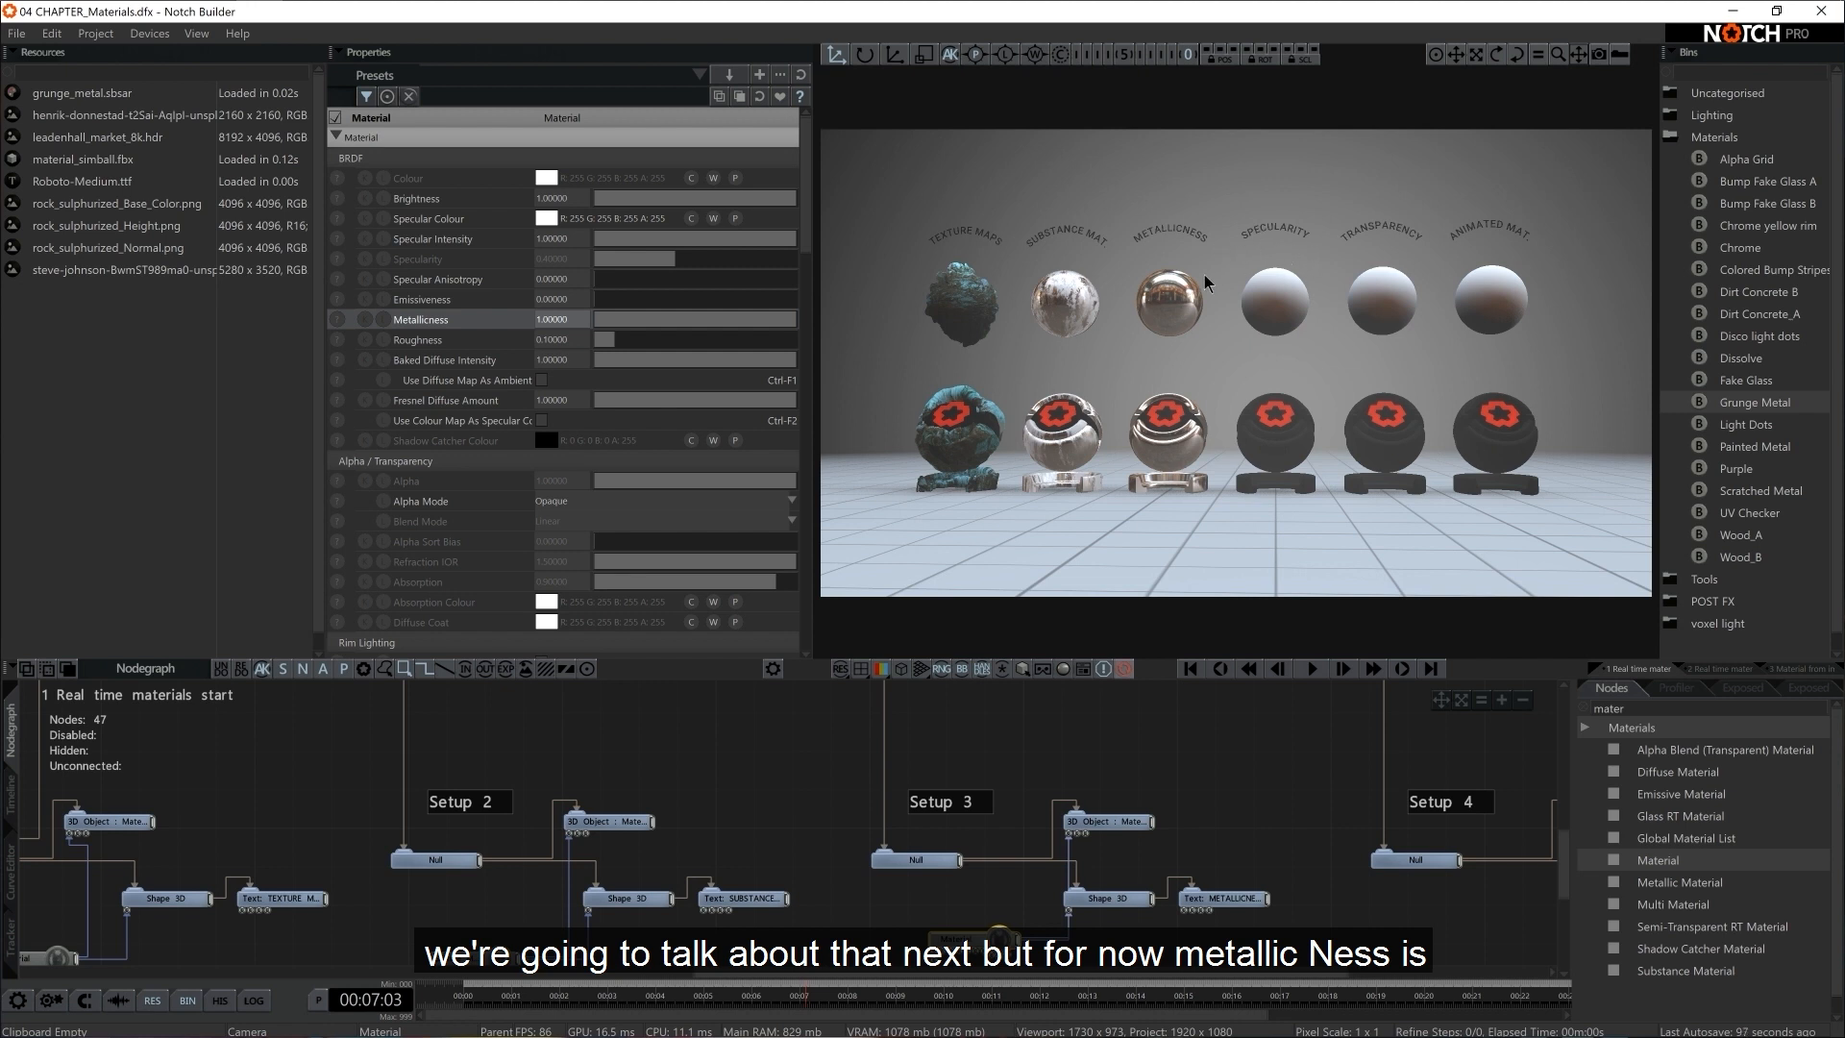
drag(714, 319, 836, 369)
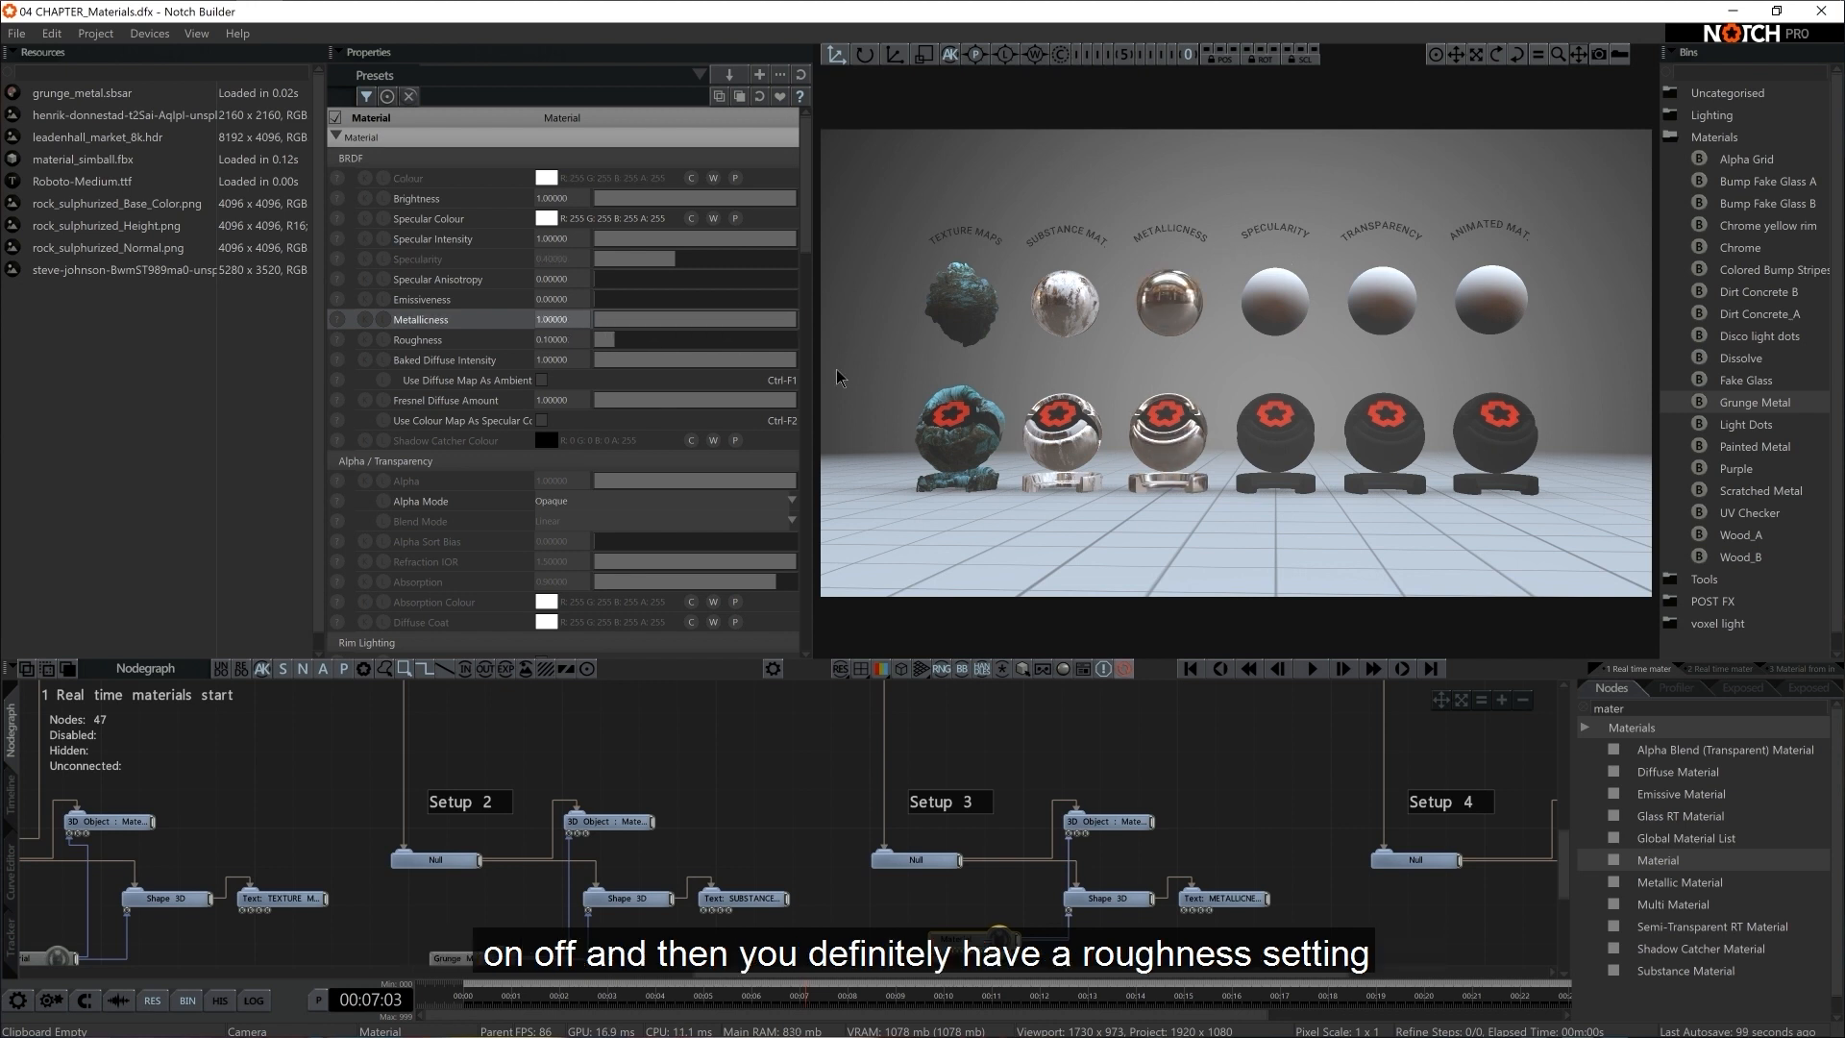
Set the Roughness of Setup 3's Material to 0.3 and deselect the node
drag(607, 339, 650, 353)
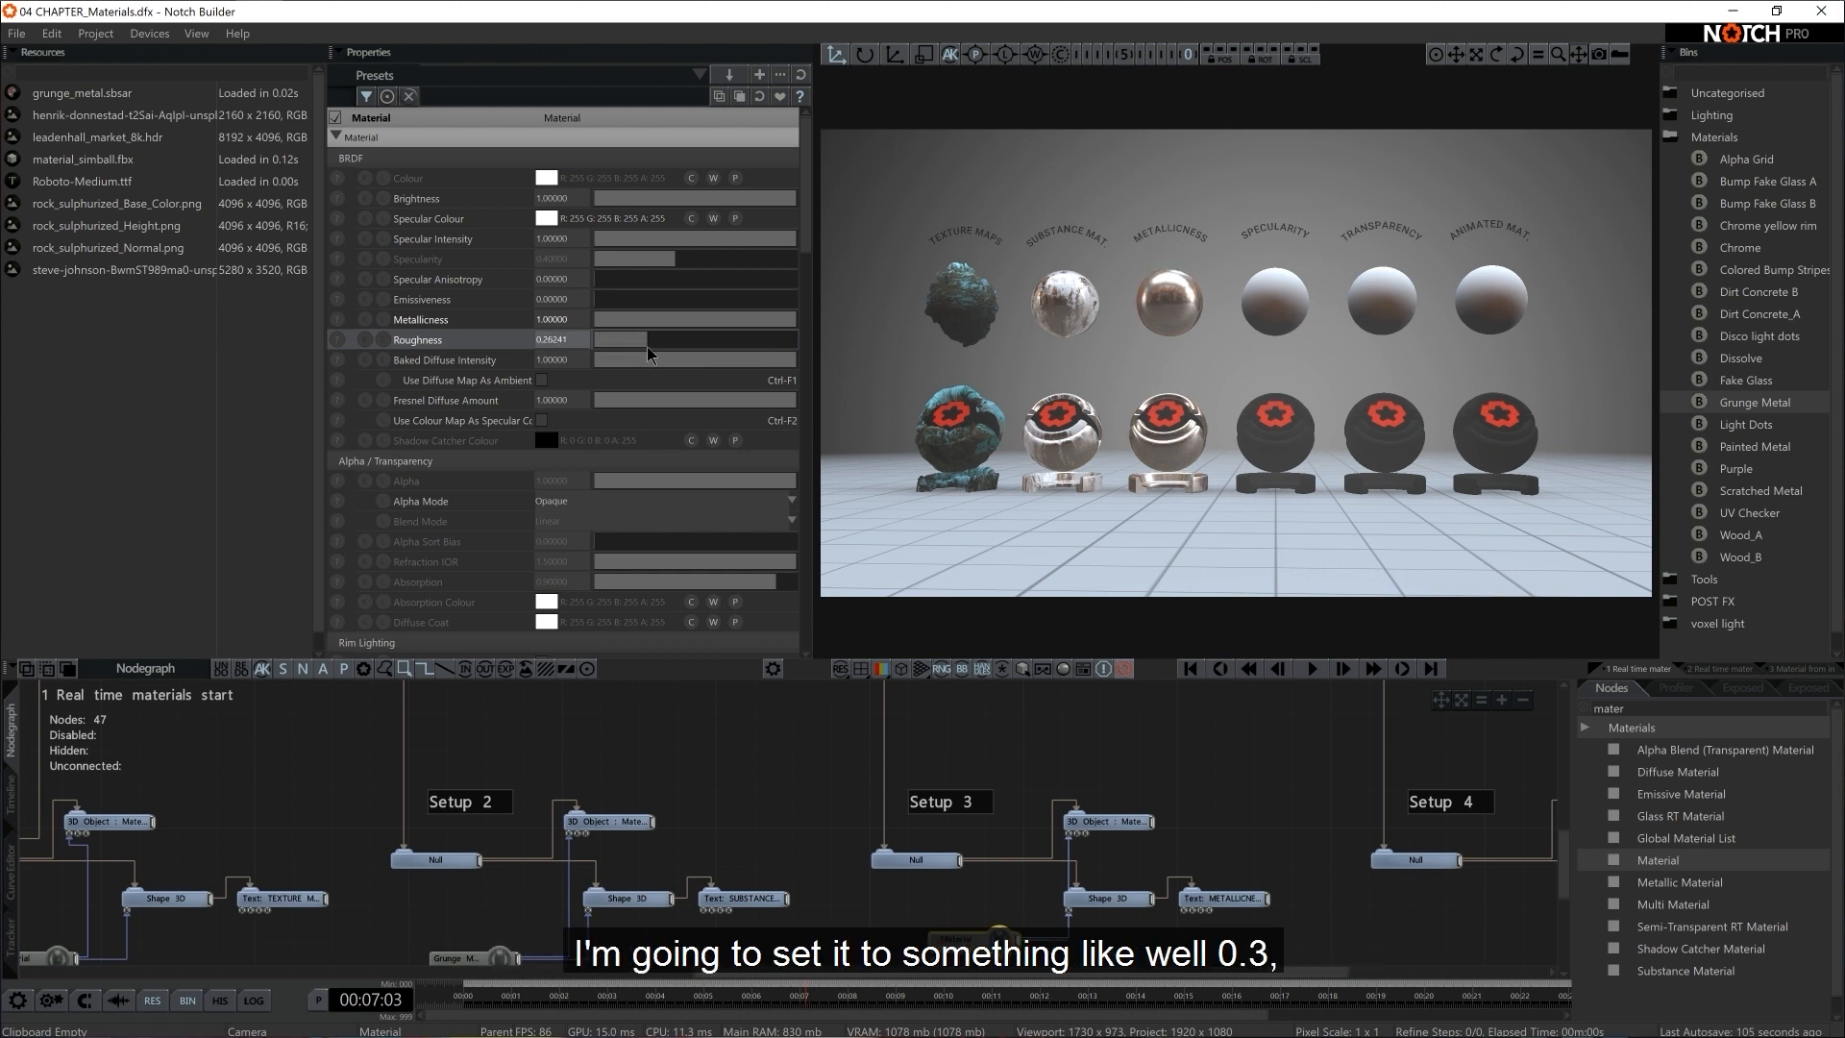
double_click(575, 342)
text(0.3)
key(Return)
click(1273, 812)
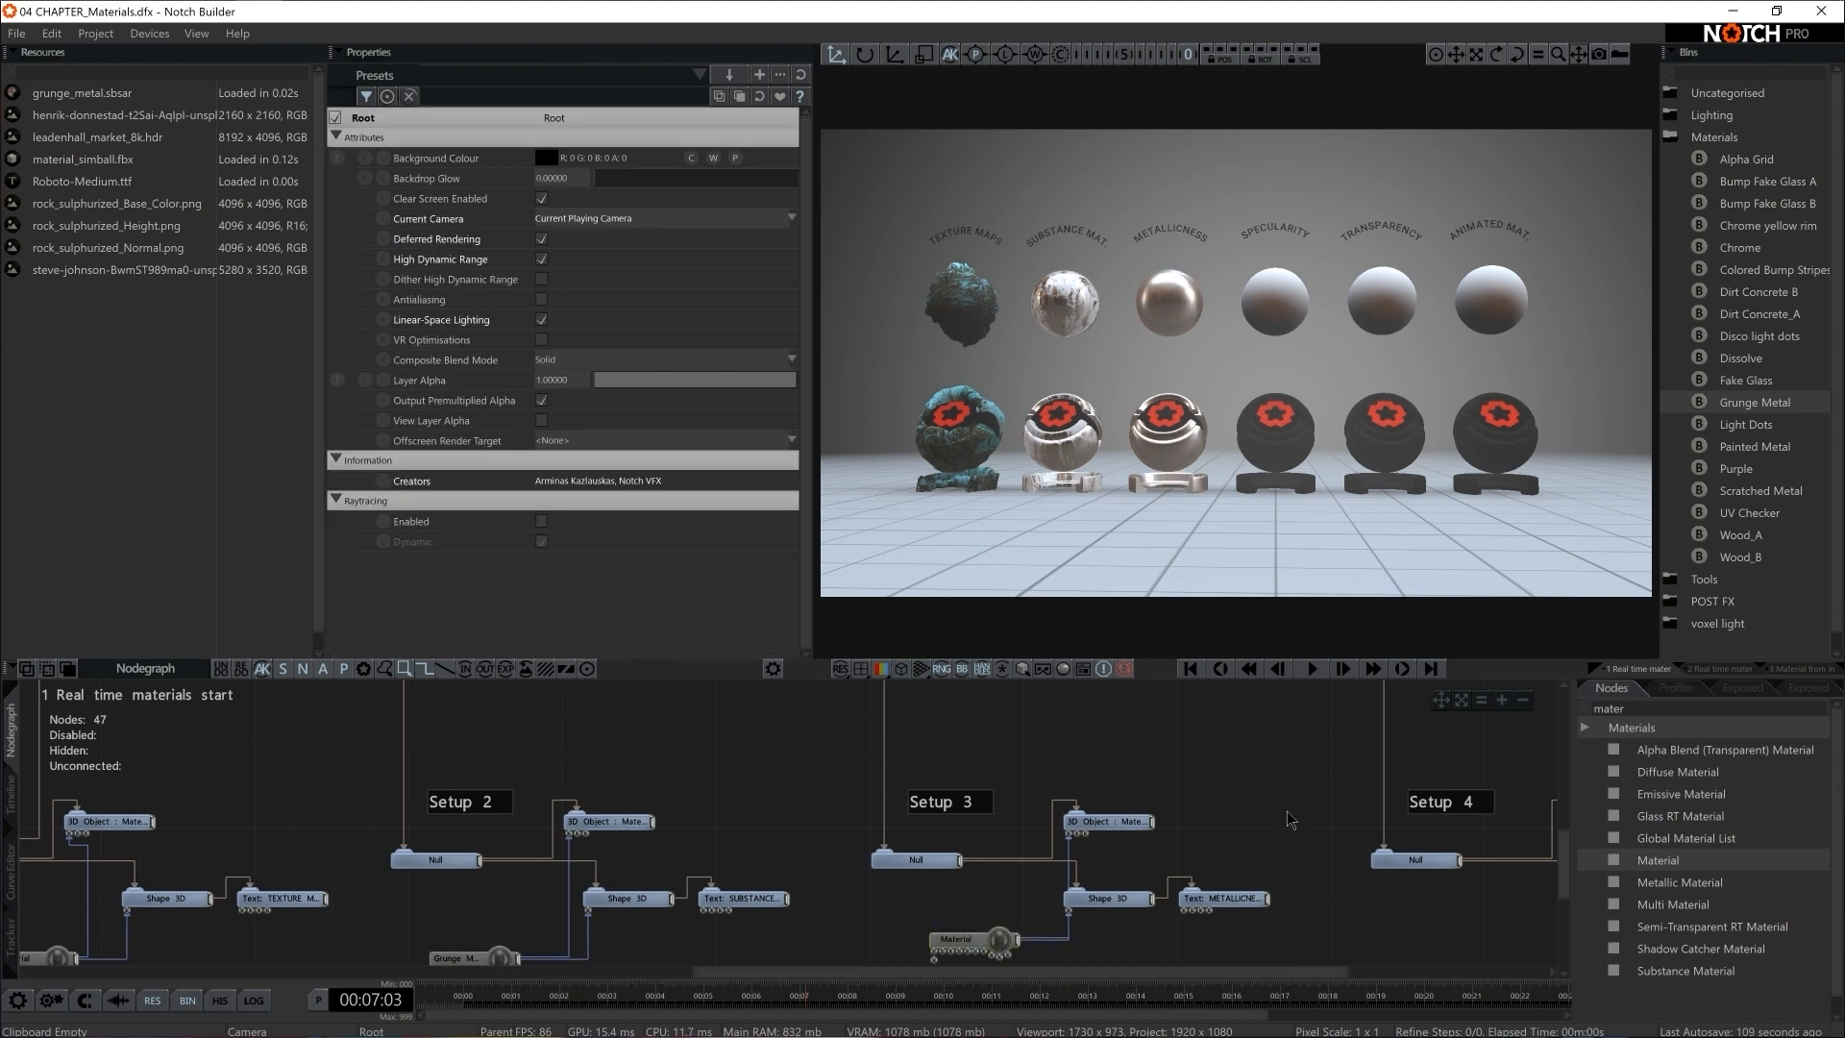
Add a Material node to Setup 4 and connect it to the setup's 3D Object and Shape 3D
middle_drag(1286, 810, 827, 759)
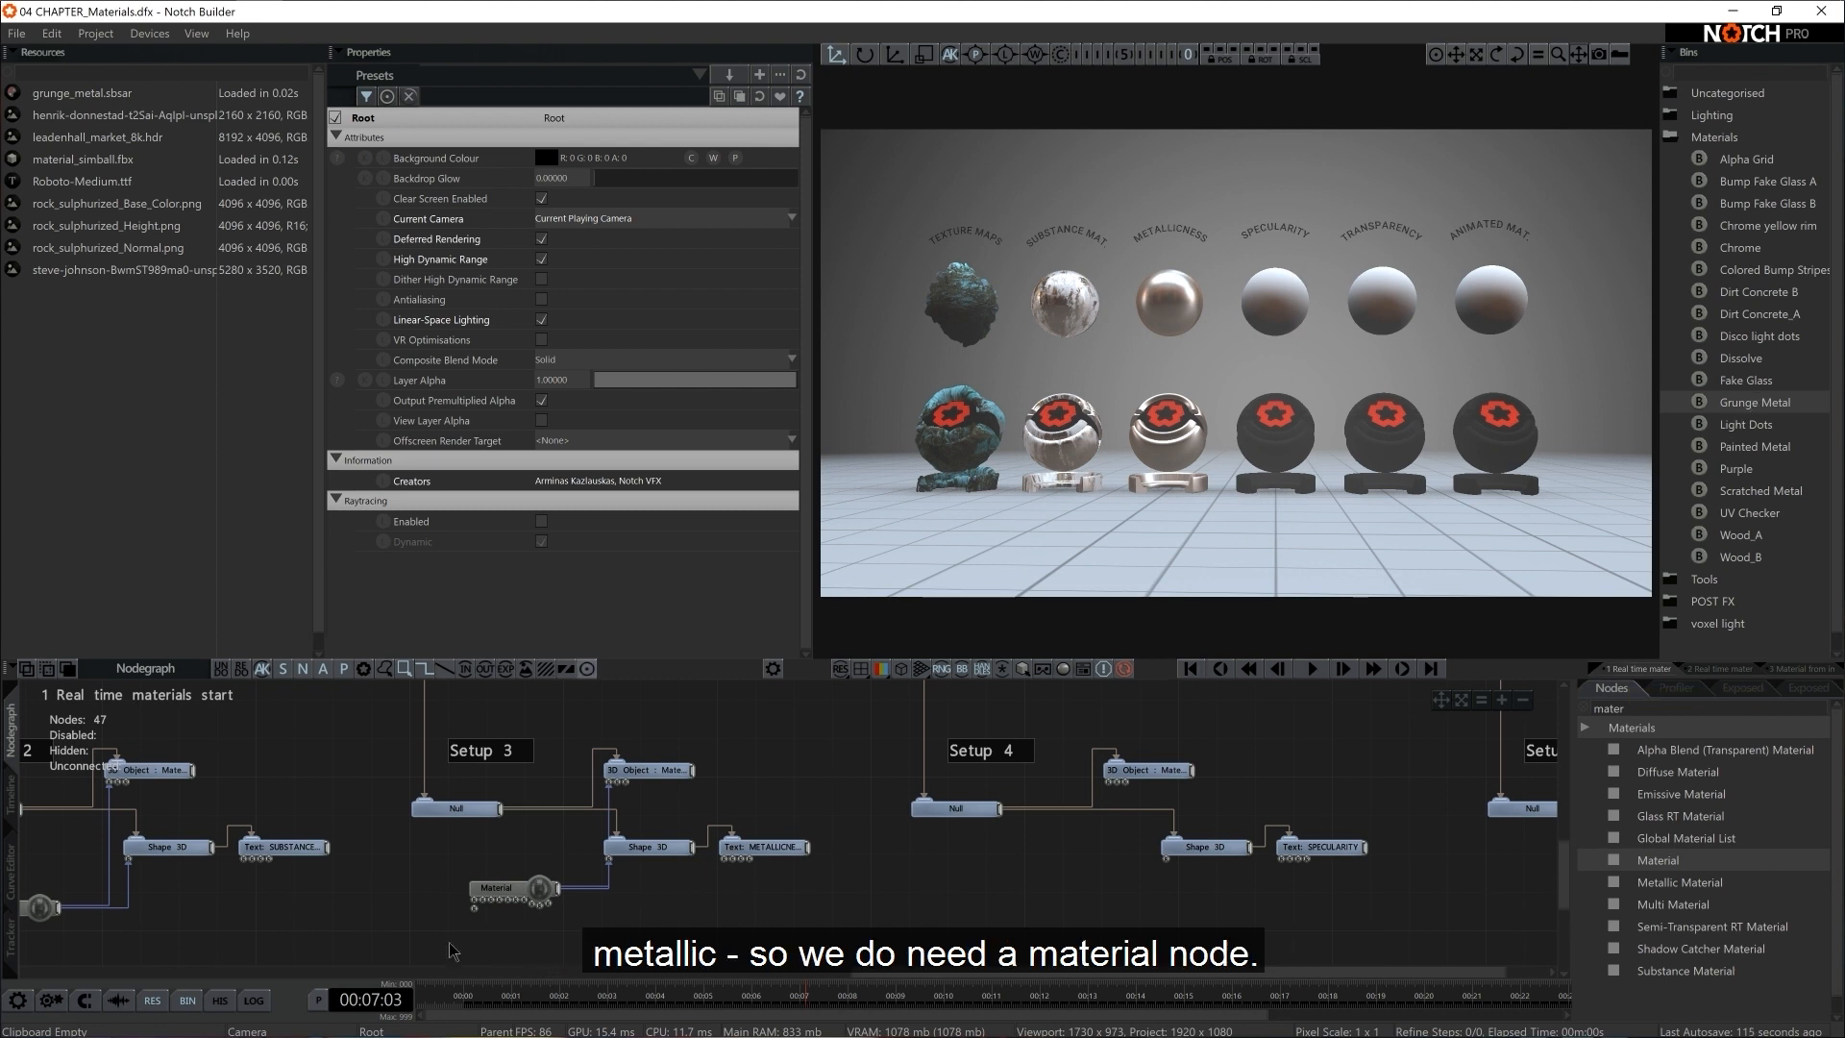
drag(1687, 870, 1108, 782)
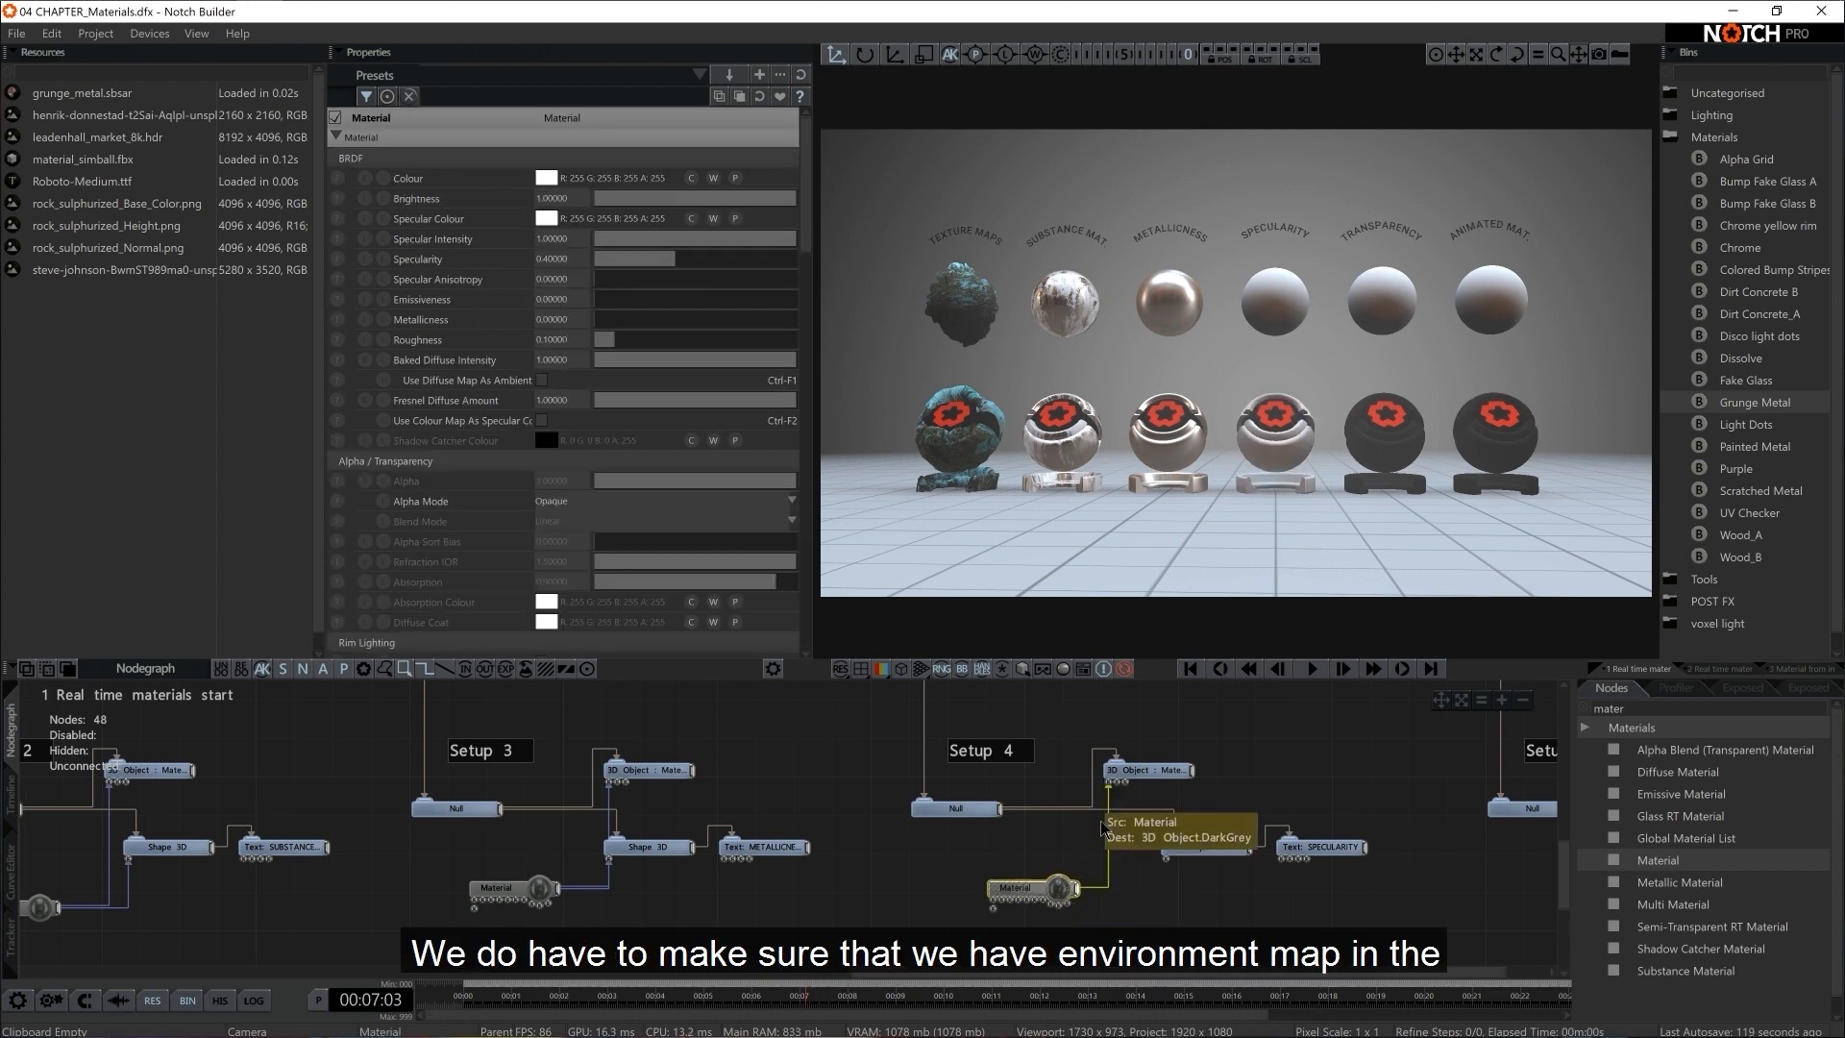
drag(1077, 889, 1166, 861)
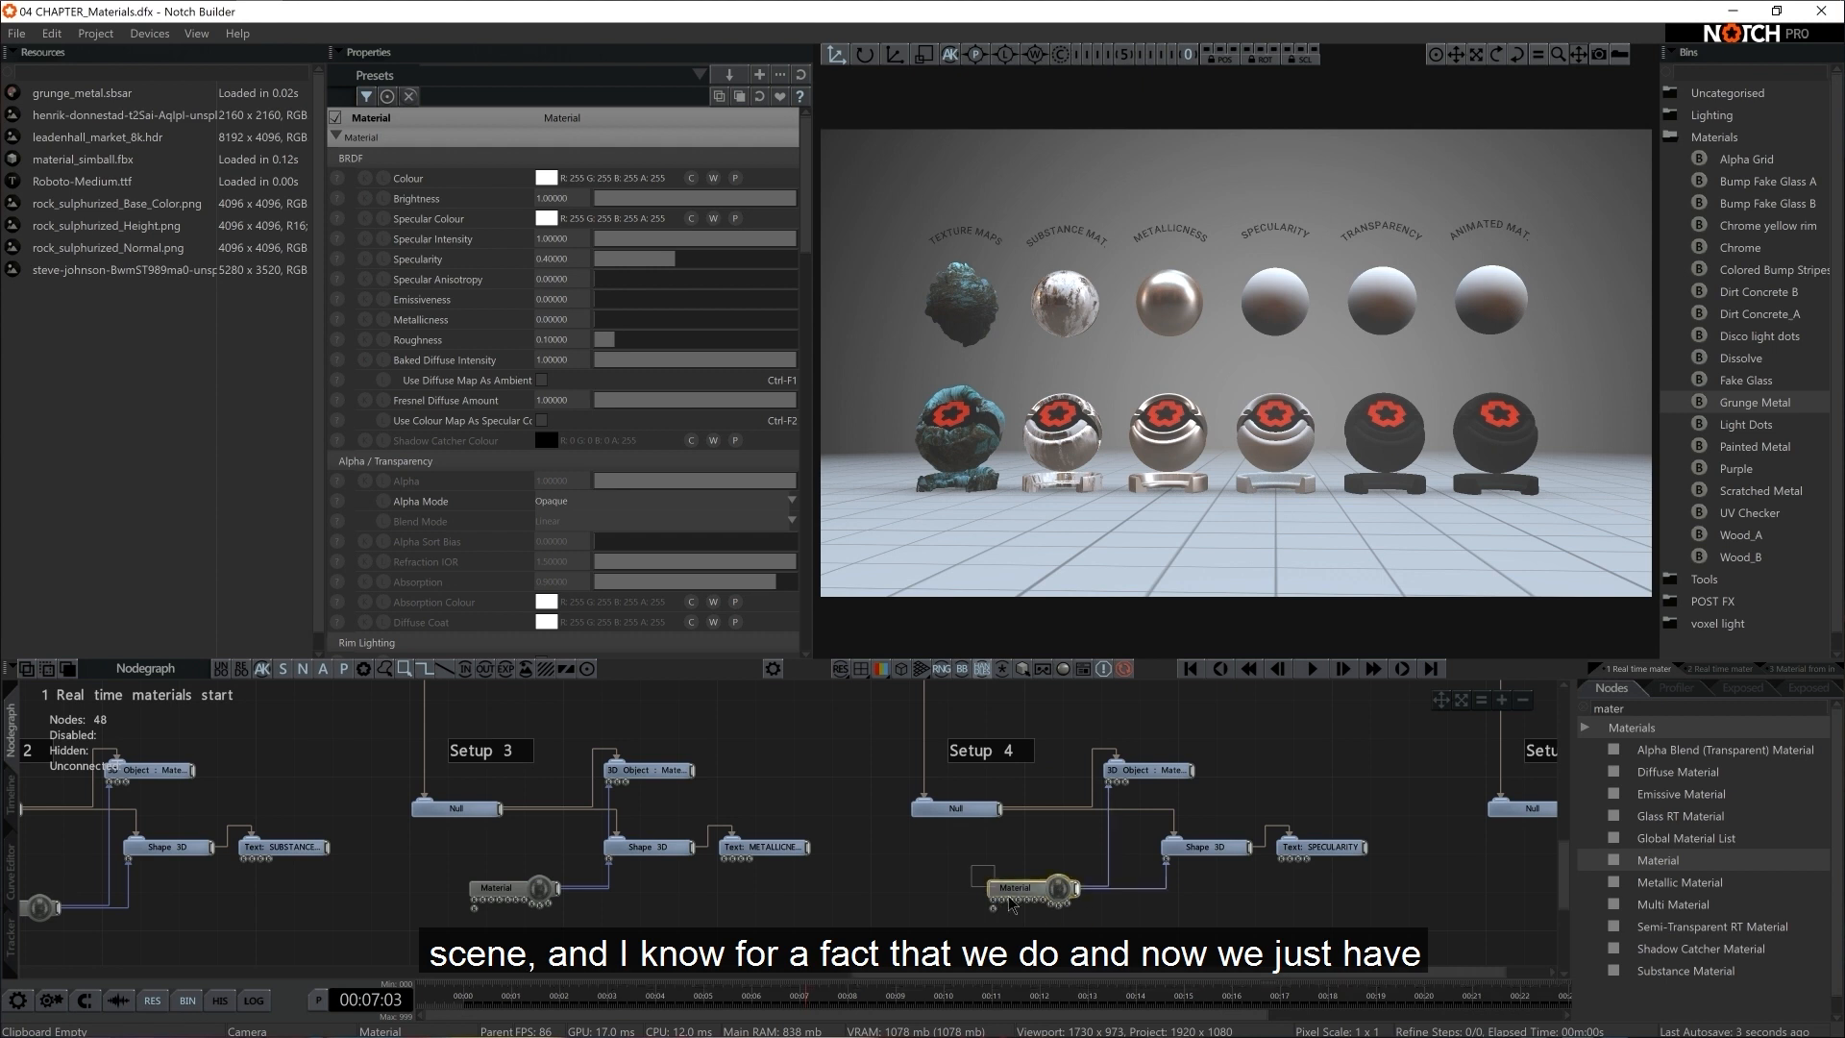
Enable Environment Mapping reflections in the settings of Setup 4's Material
scroll(670, 457, down, 10)
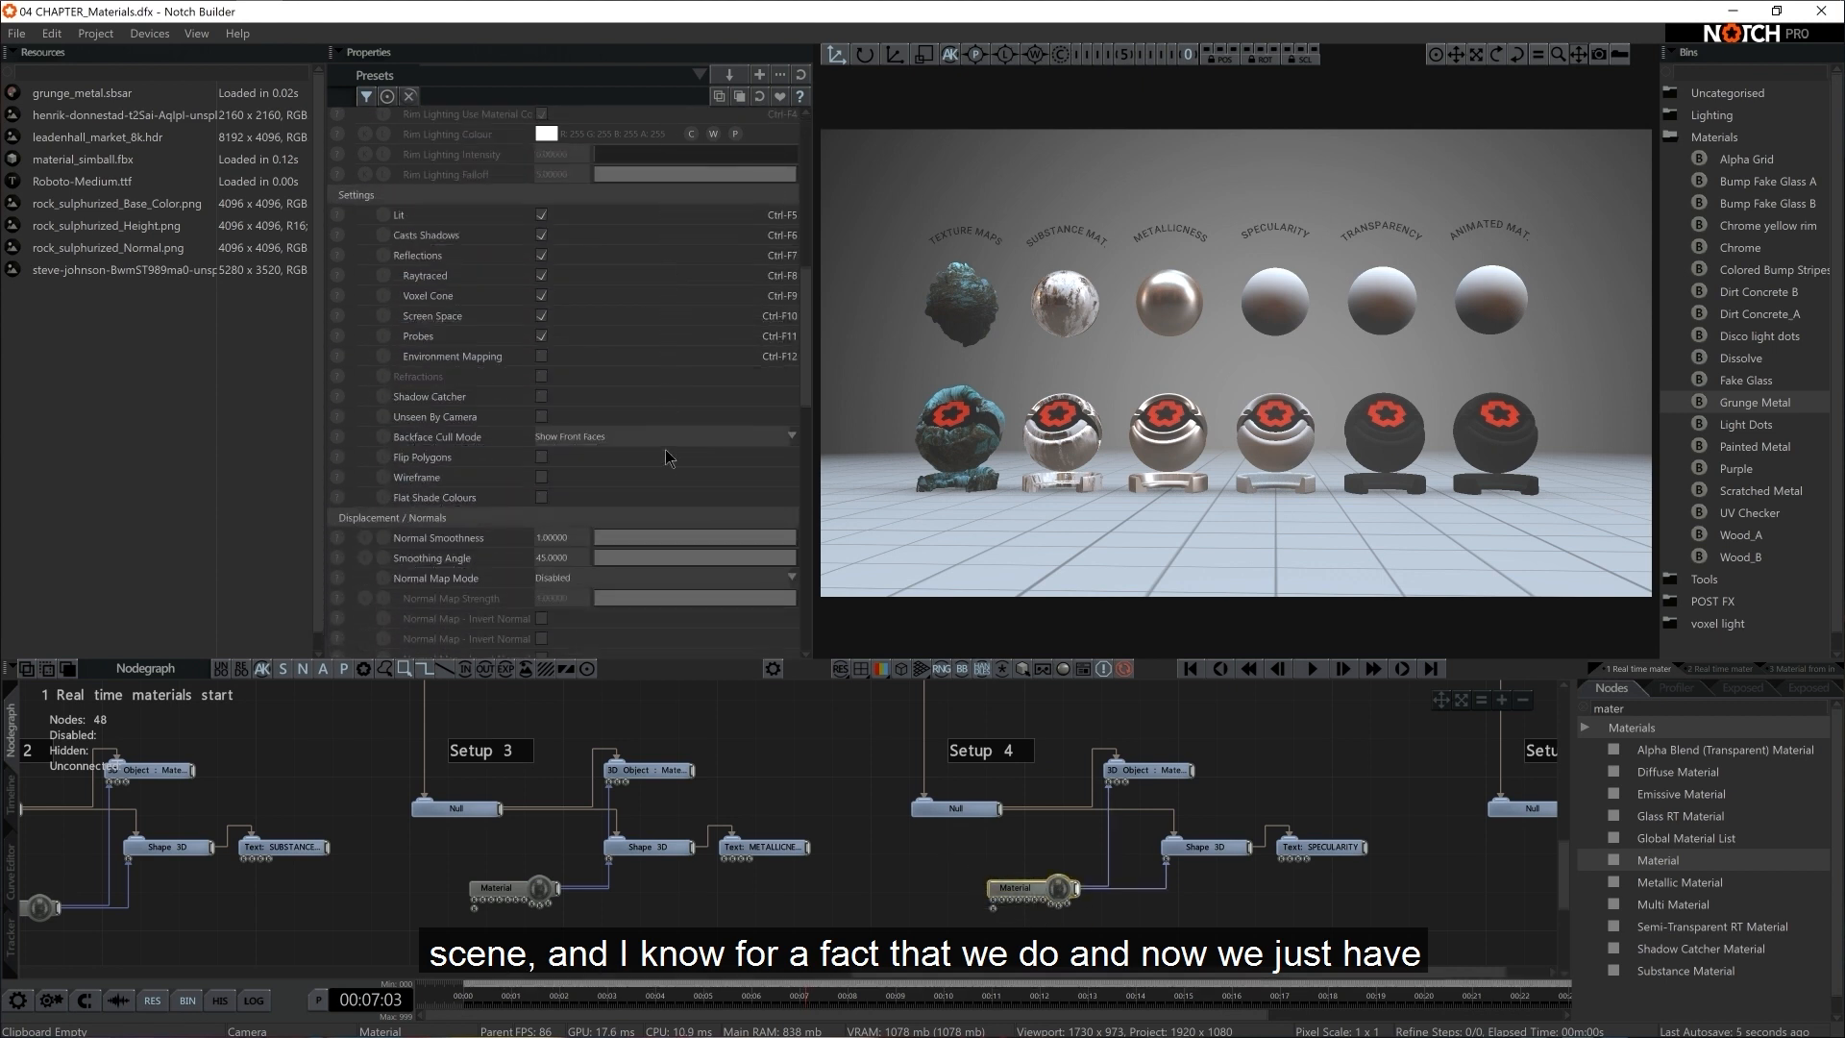
click(542, 357)
scroll(605, 323, up, 10)
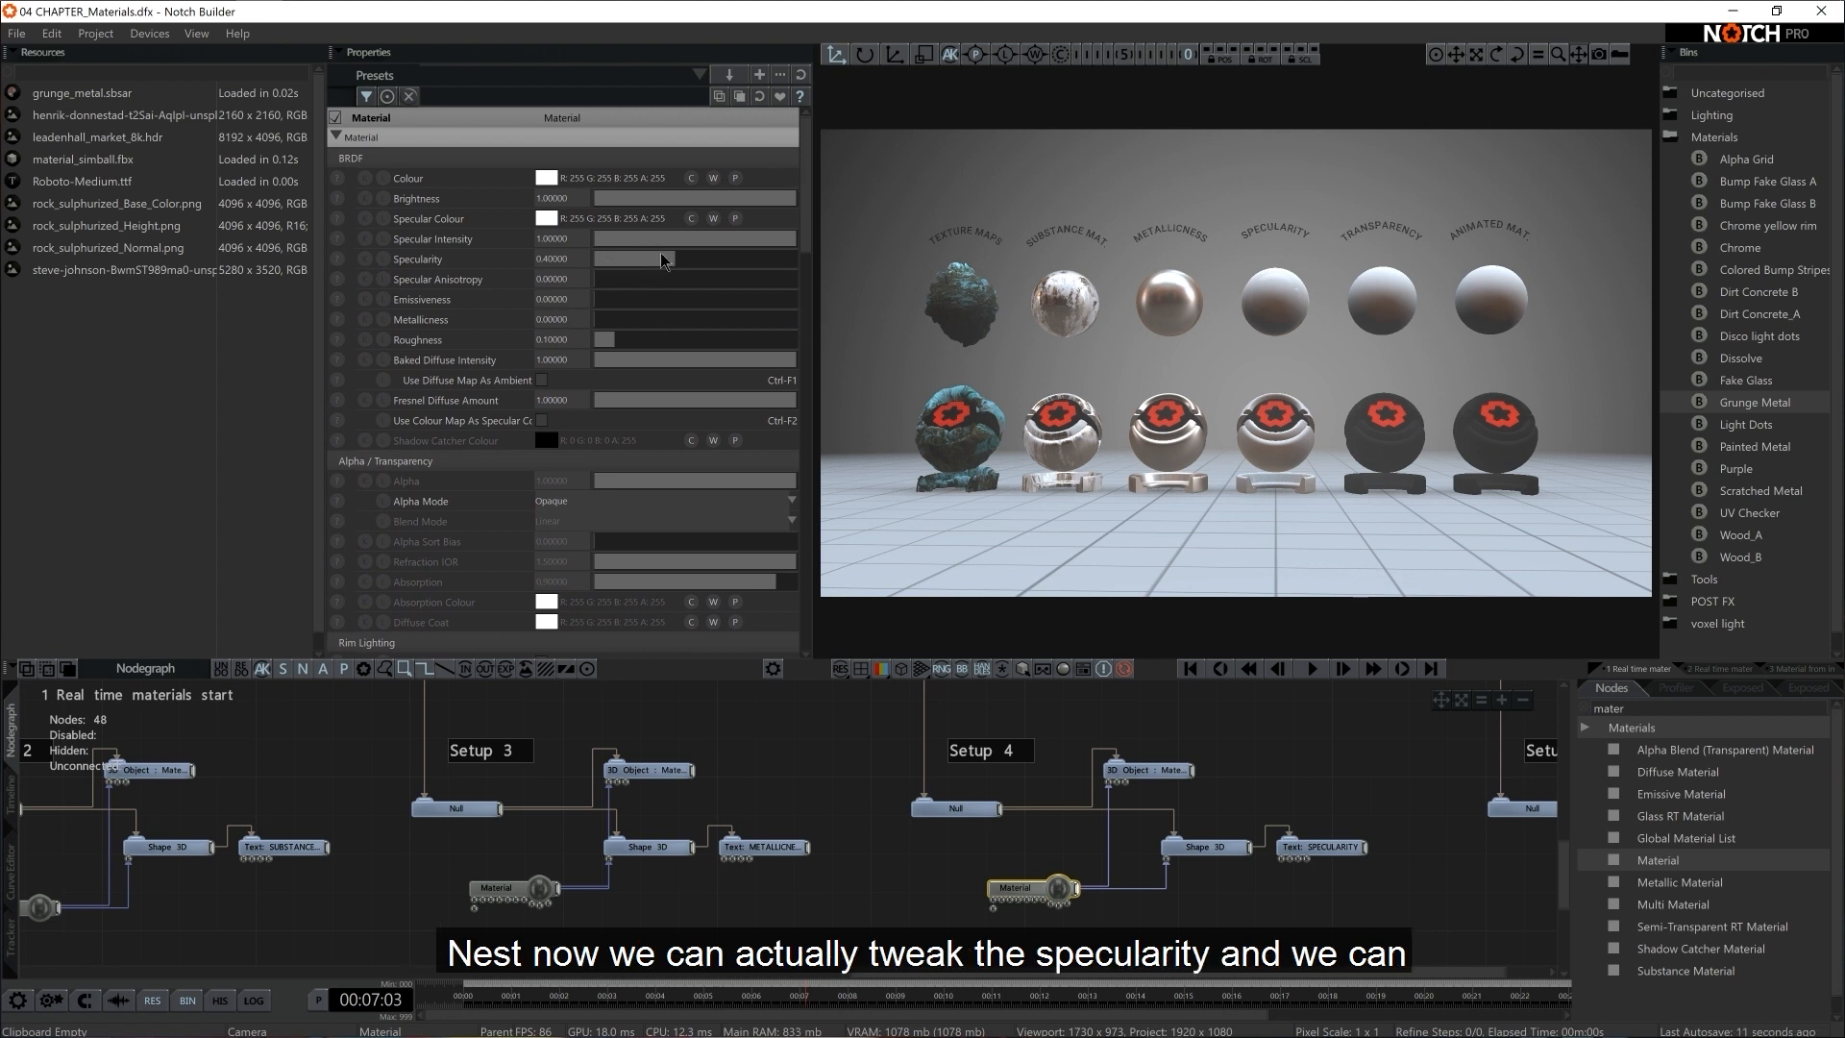
Set both the Specular Intensity and the Specularity of Setup 4's Material to 2
drag(663, 260, 796, 264)
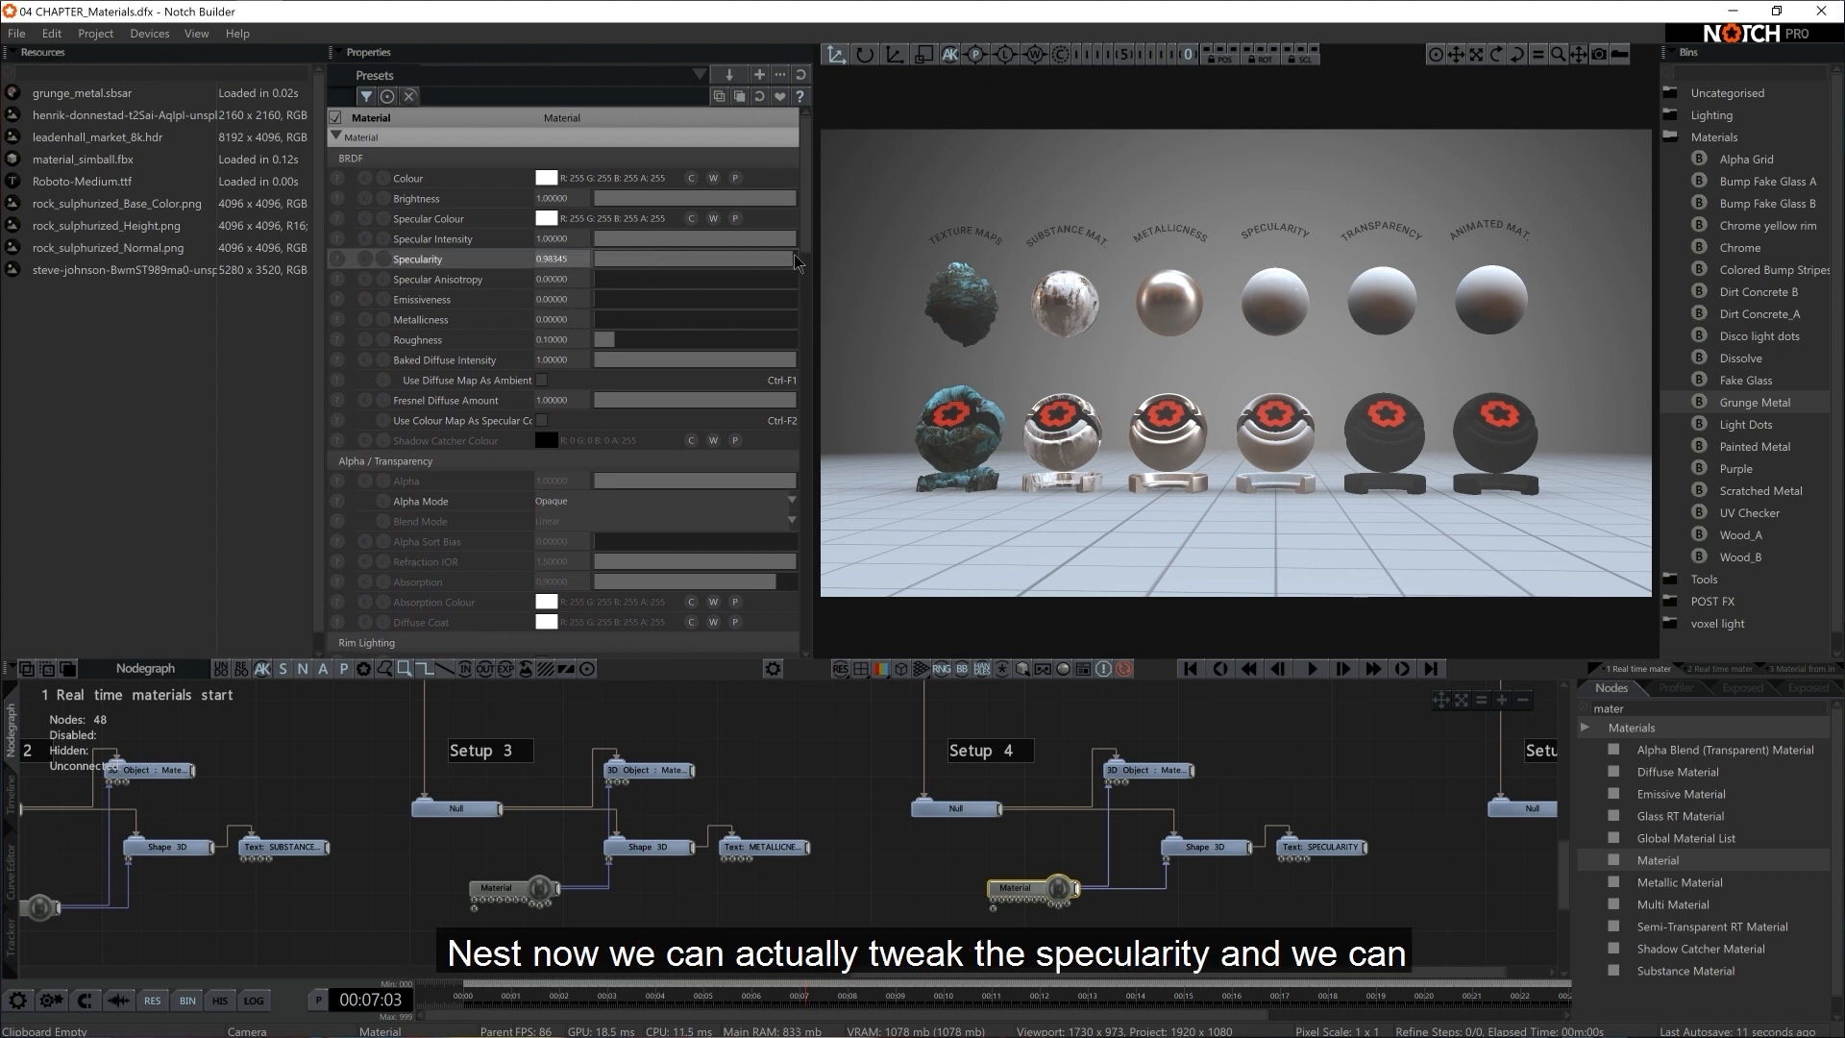
double_click(565, 239)
key(Return)
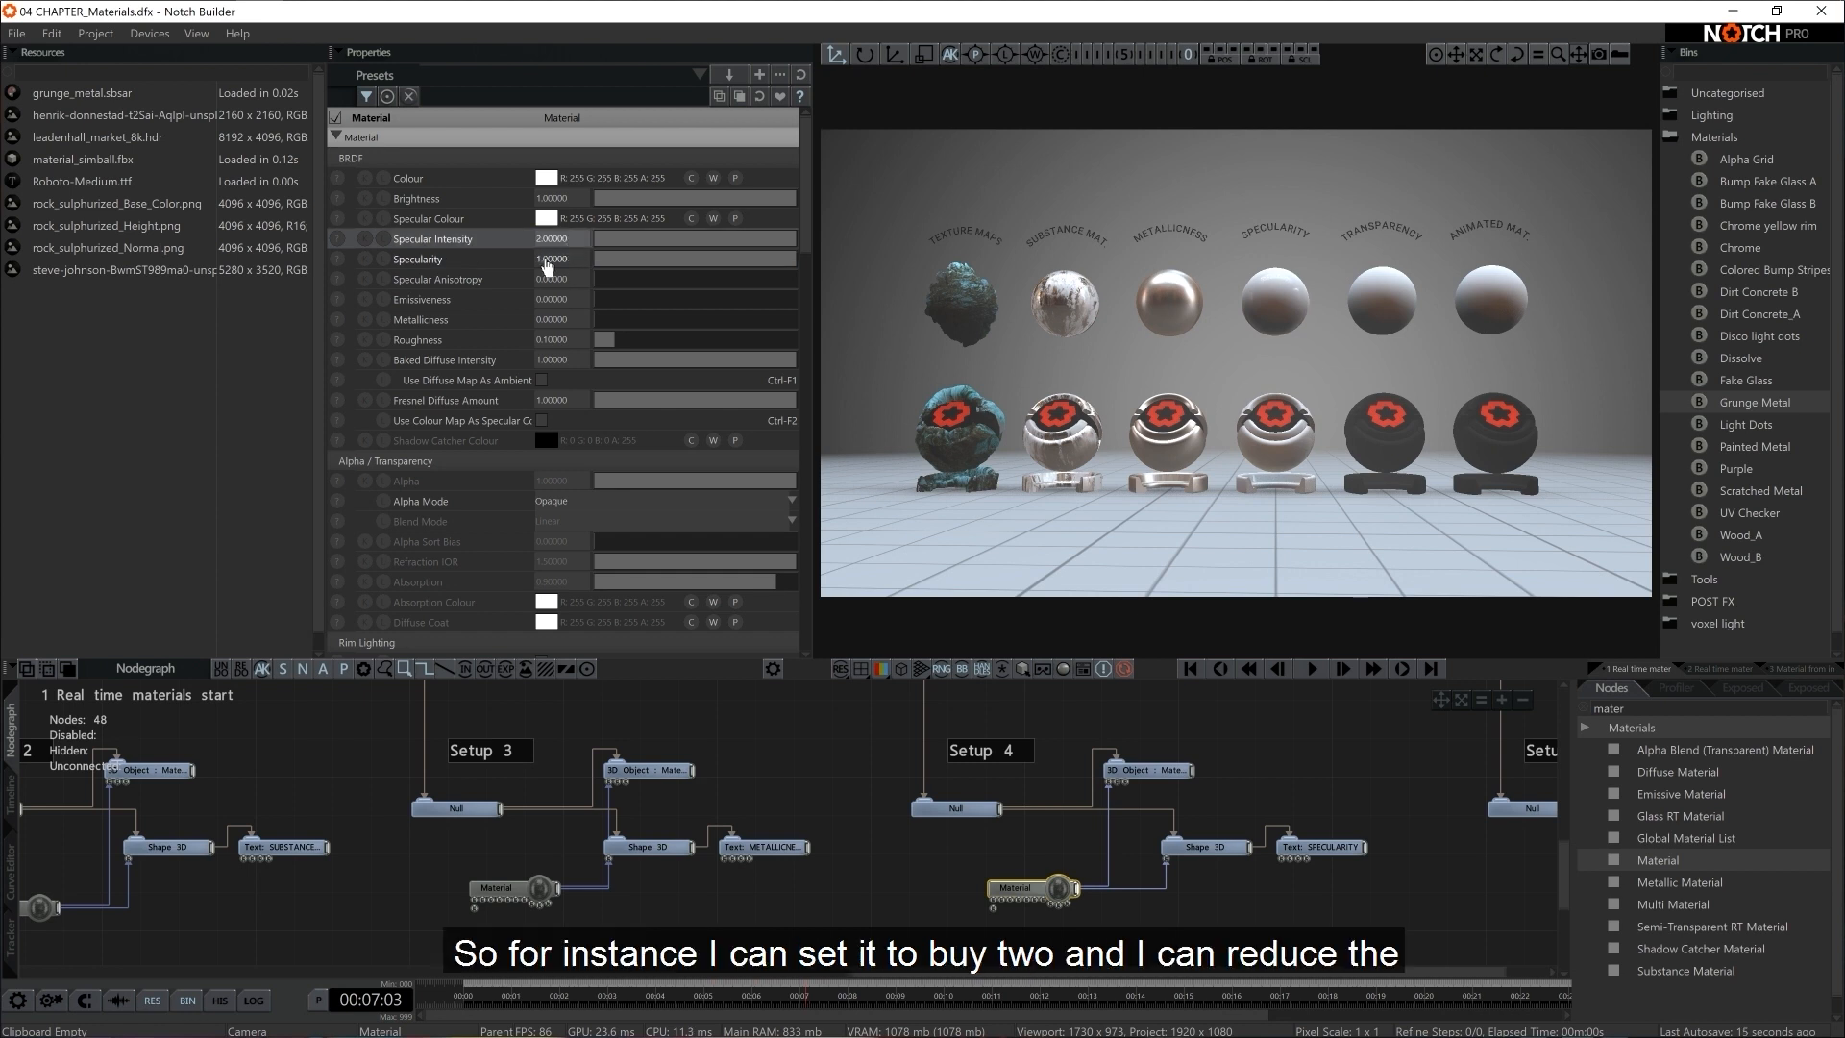
double_click(546, 260)
text(2)
key(Return)
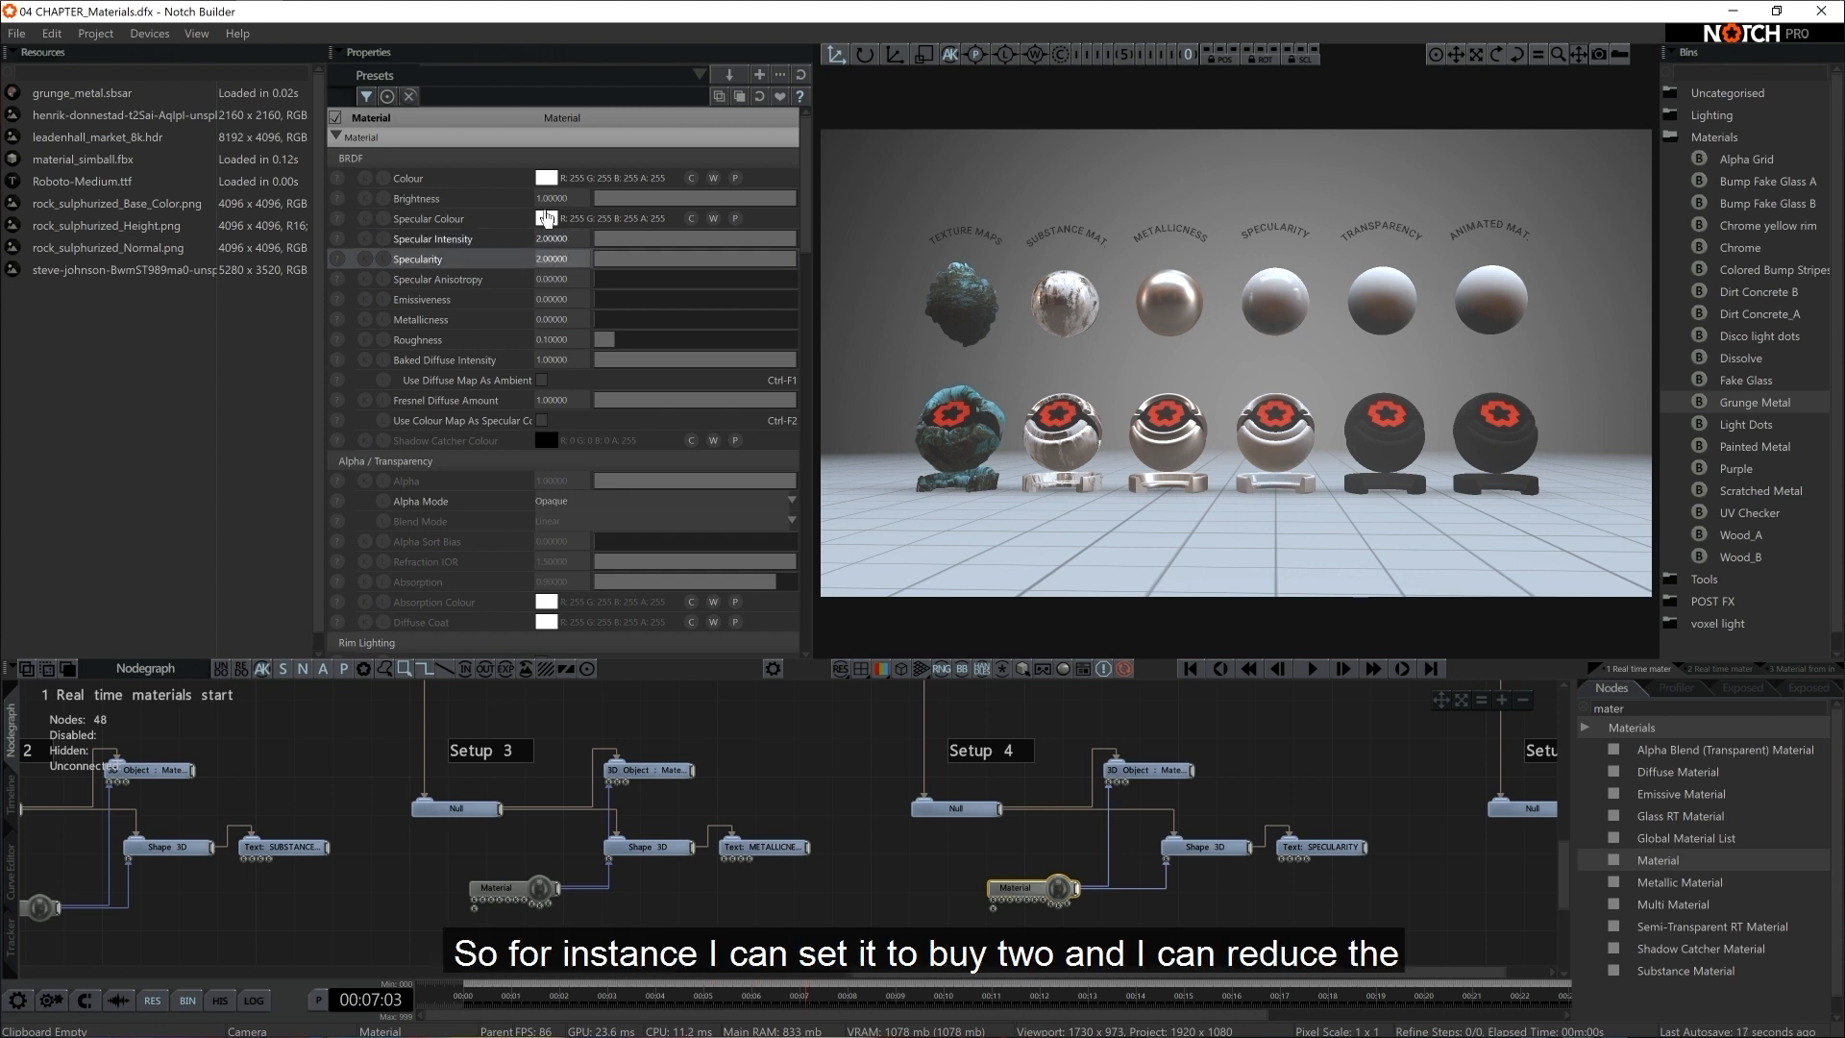
Darken the Colour of Setup 4's Material to RGB 179, 179, 179, and try adjusting its Specular Colour, ending at white
click(545, 177)
drag(447, 209, 459, 228)
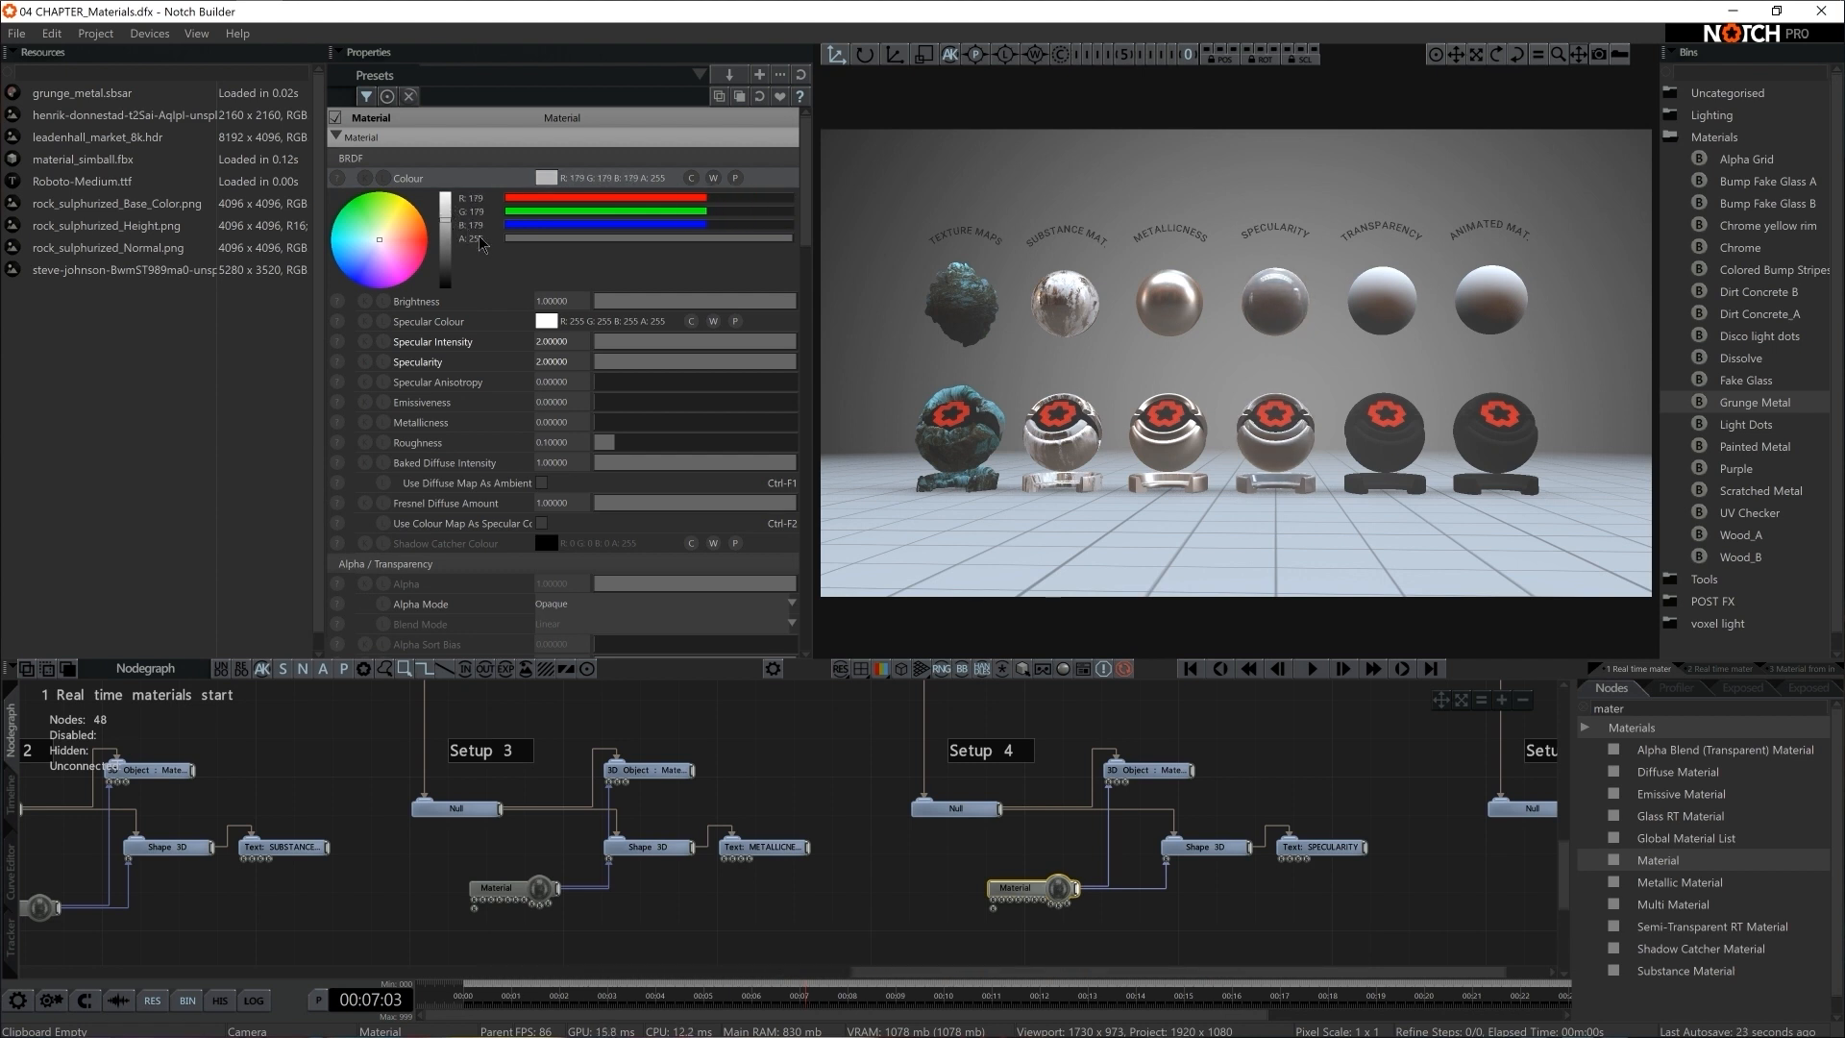
click(545, 321)
mouse_move(384, 389)
mouse_down()
mouse_move(448, 365)
mouse_move(450, 336)
mouse_move(449, 370)
mouse_move(452, 317)
mouse_up()
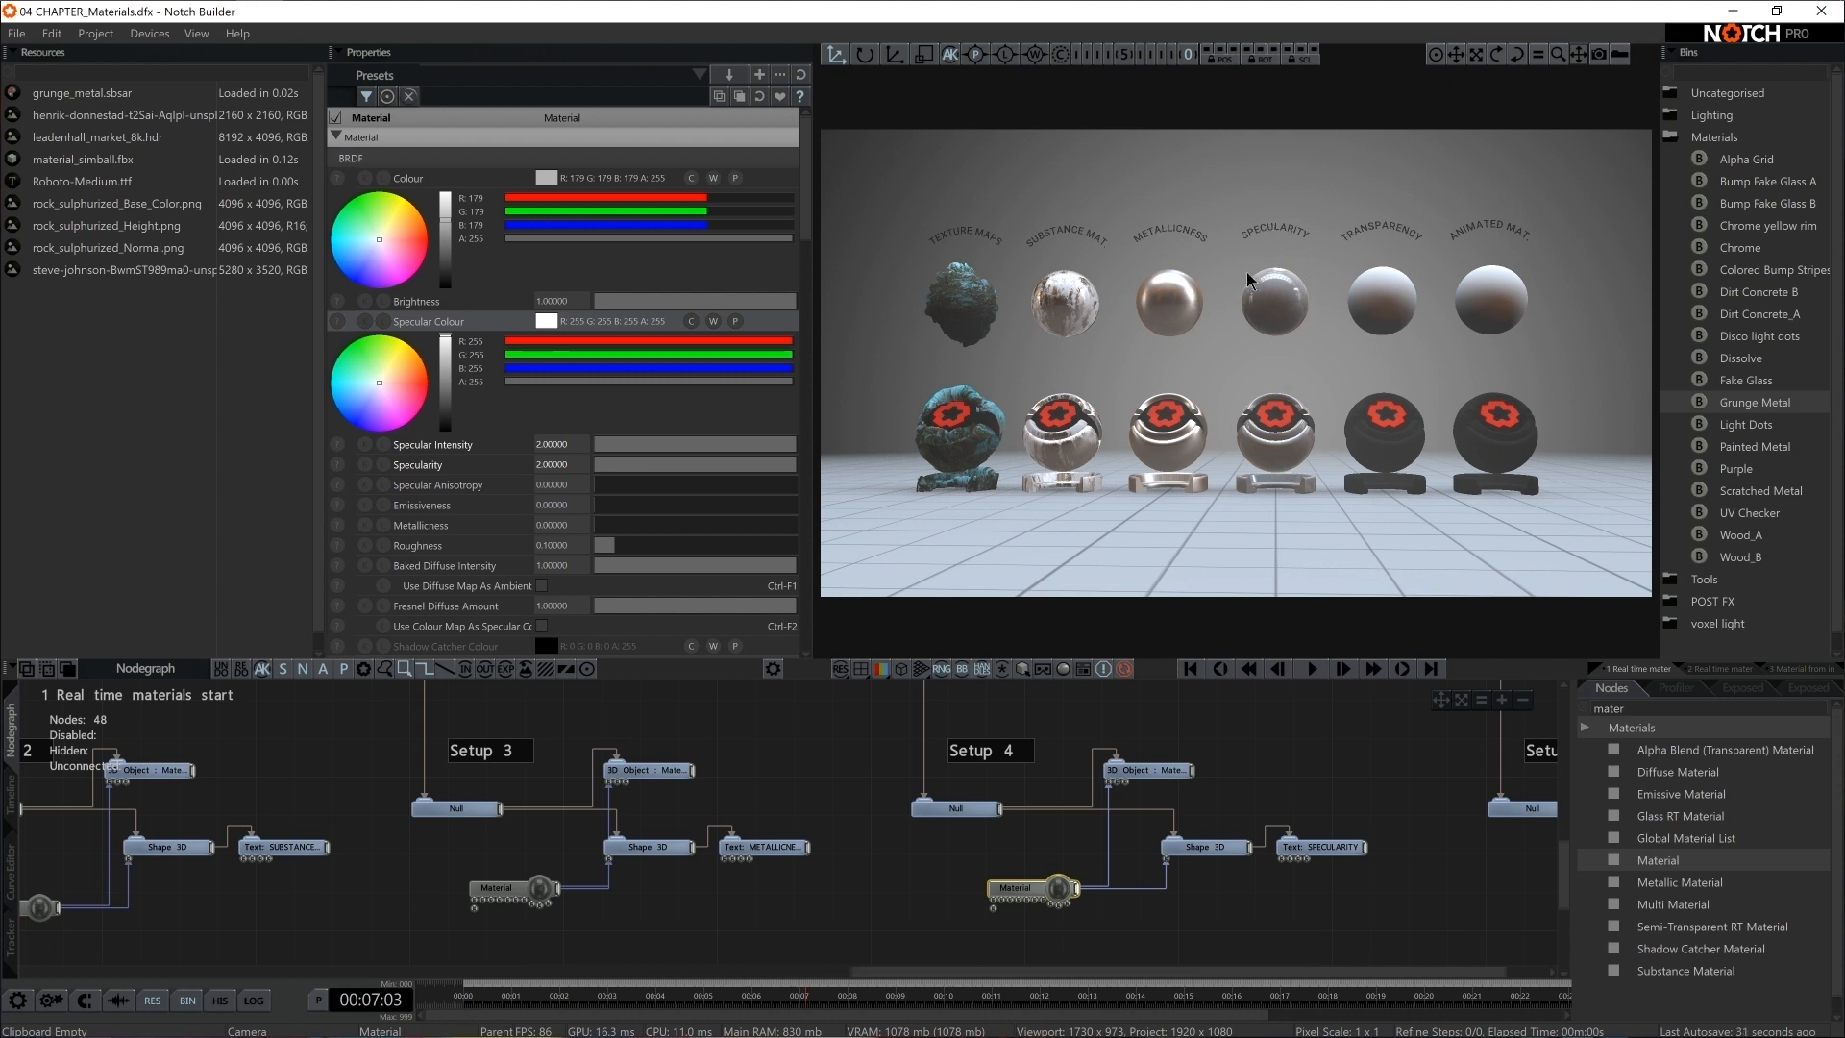
Add a Material node to Setup 5 and connect it to the setup's 3D Object and upper Shape 3D
middle_drag(1428, 903, 716, 892)
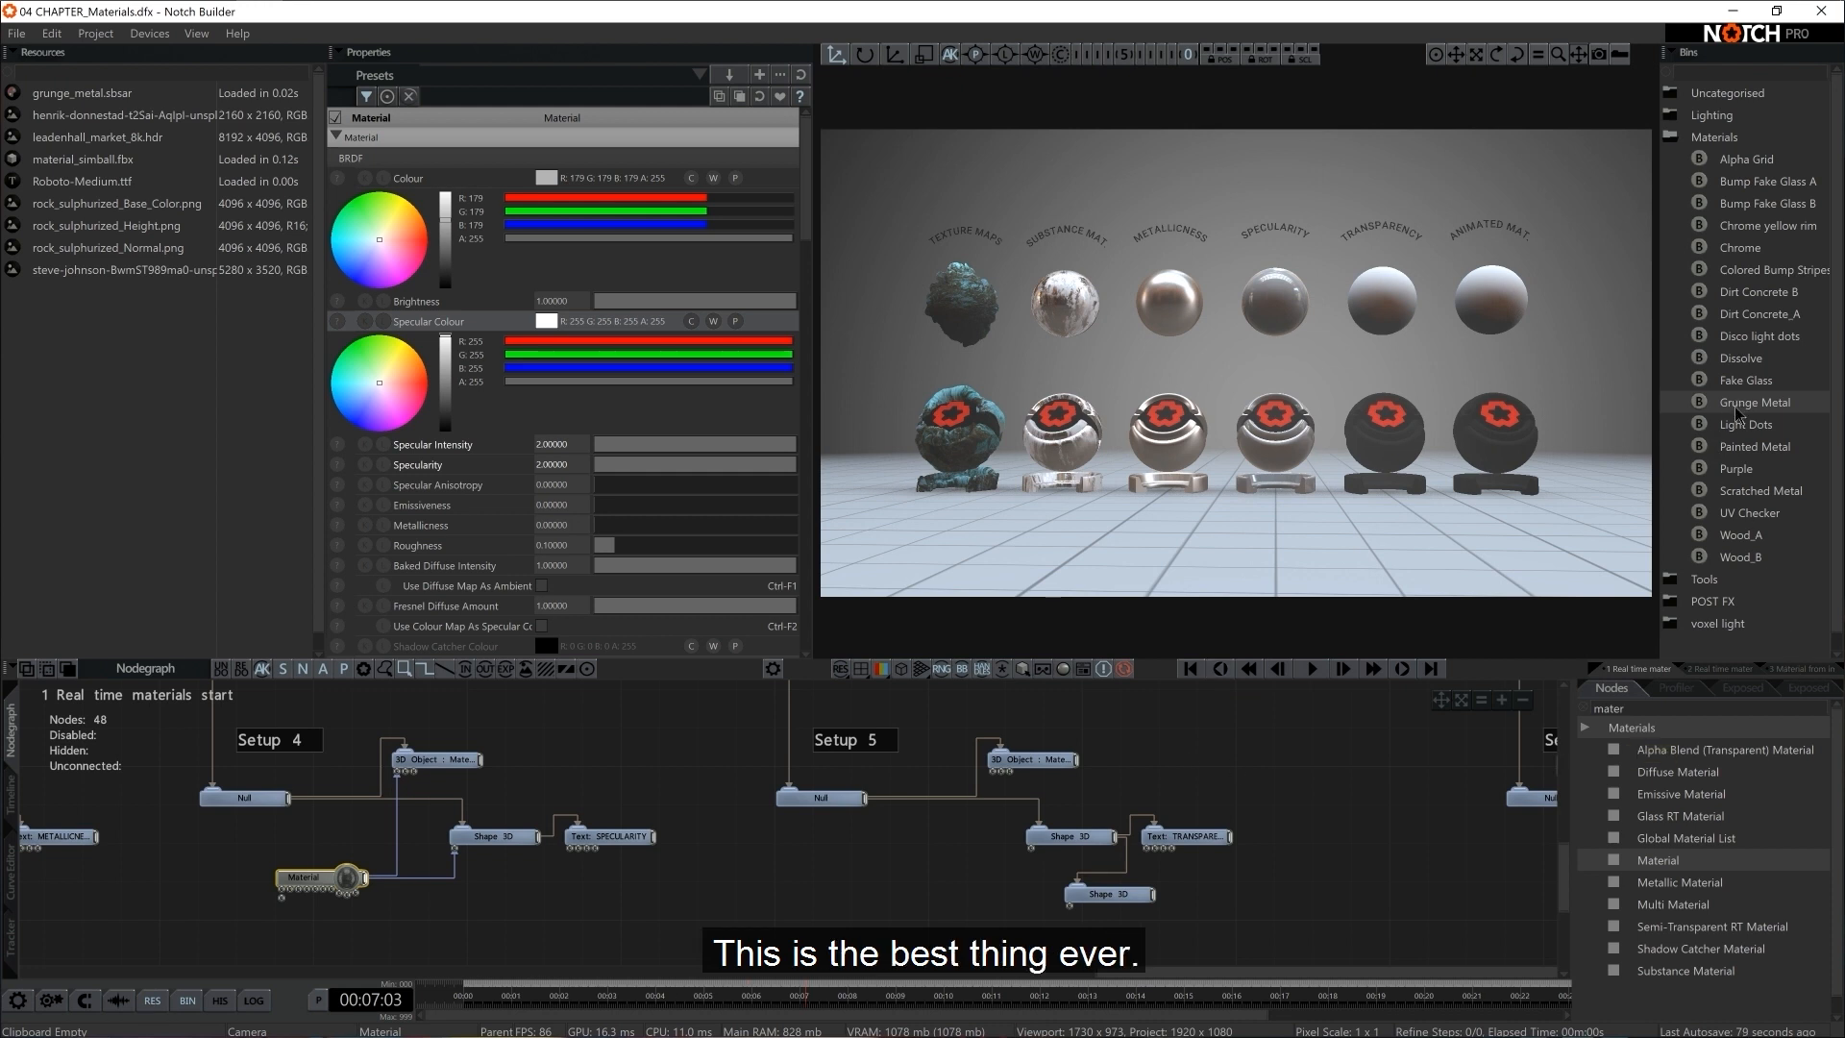
drag(1651, 858, 917, 896)
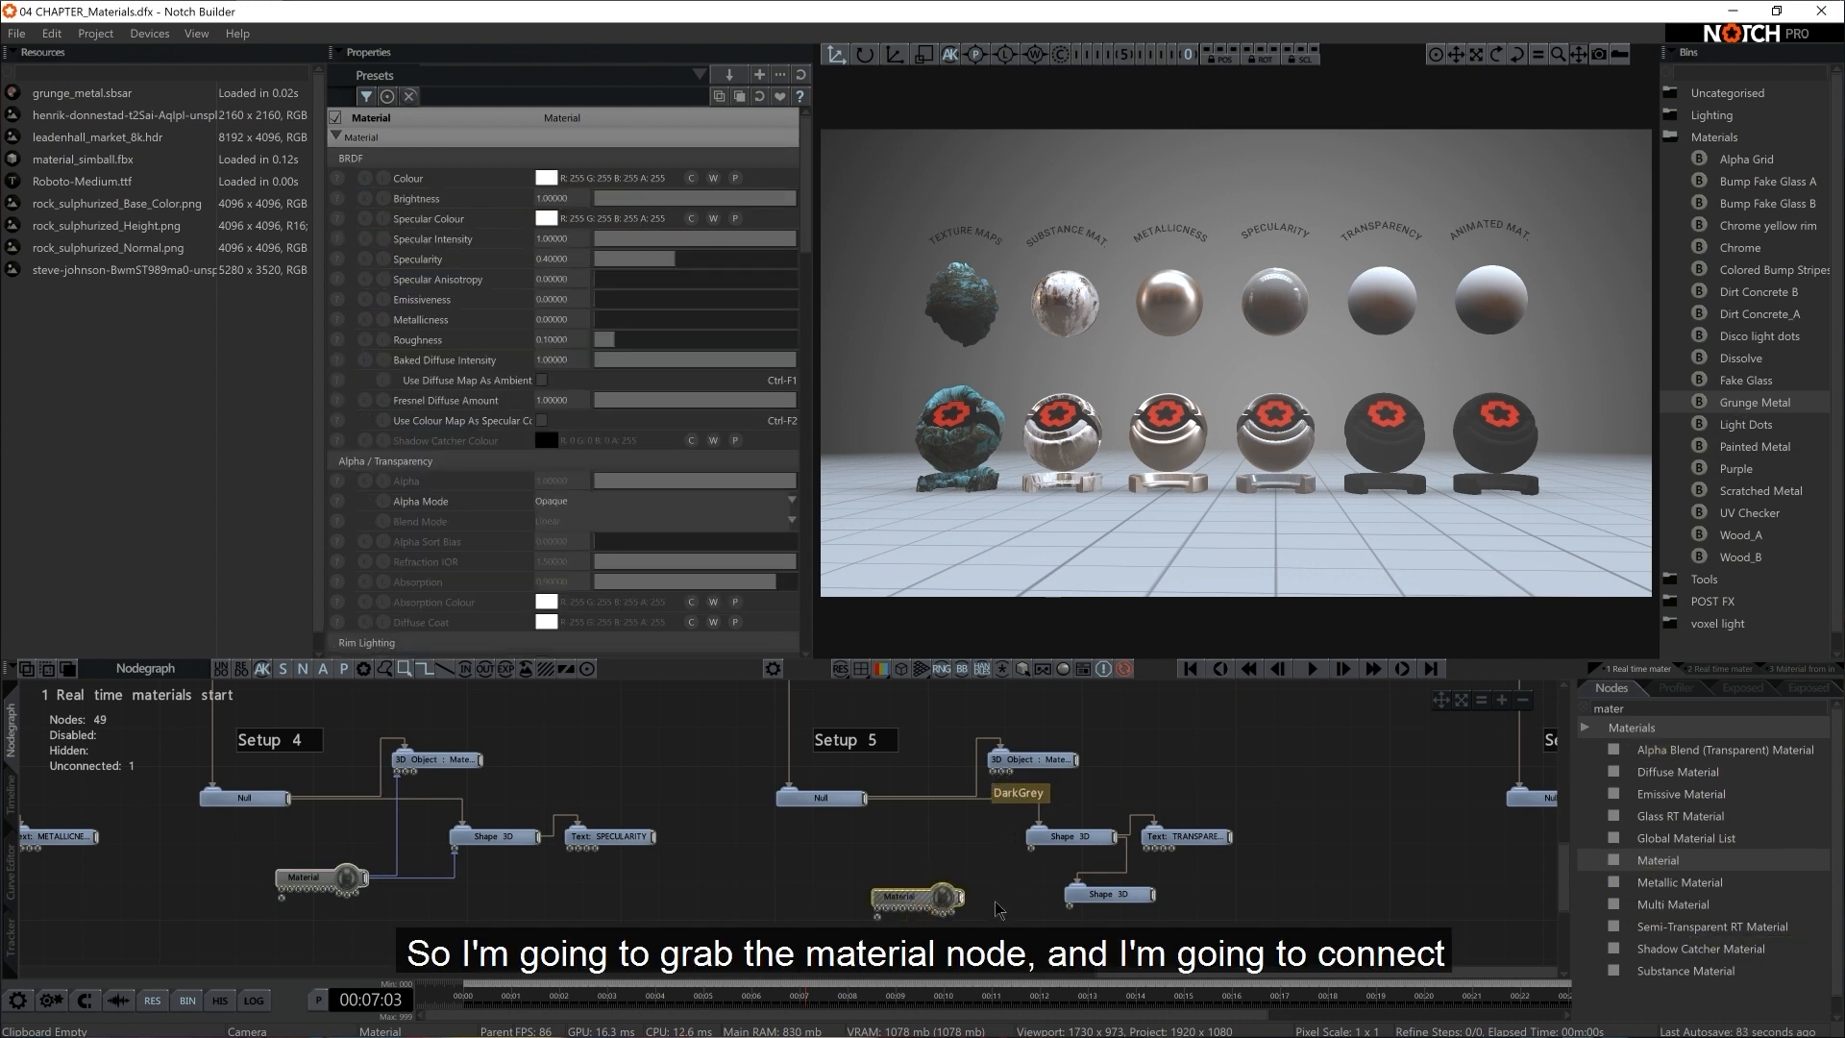
drag(964, 897, 1001, 768)
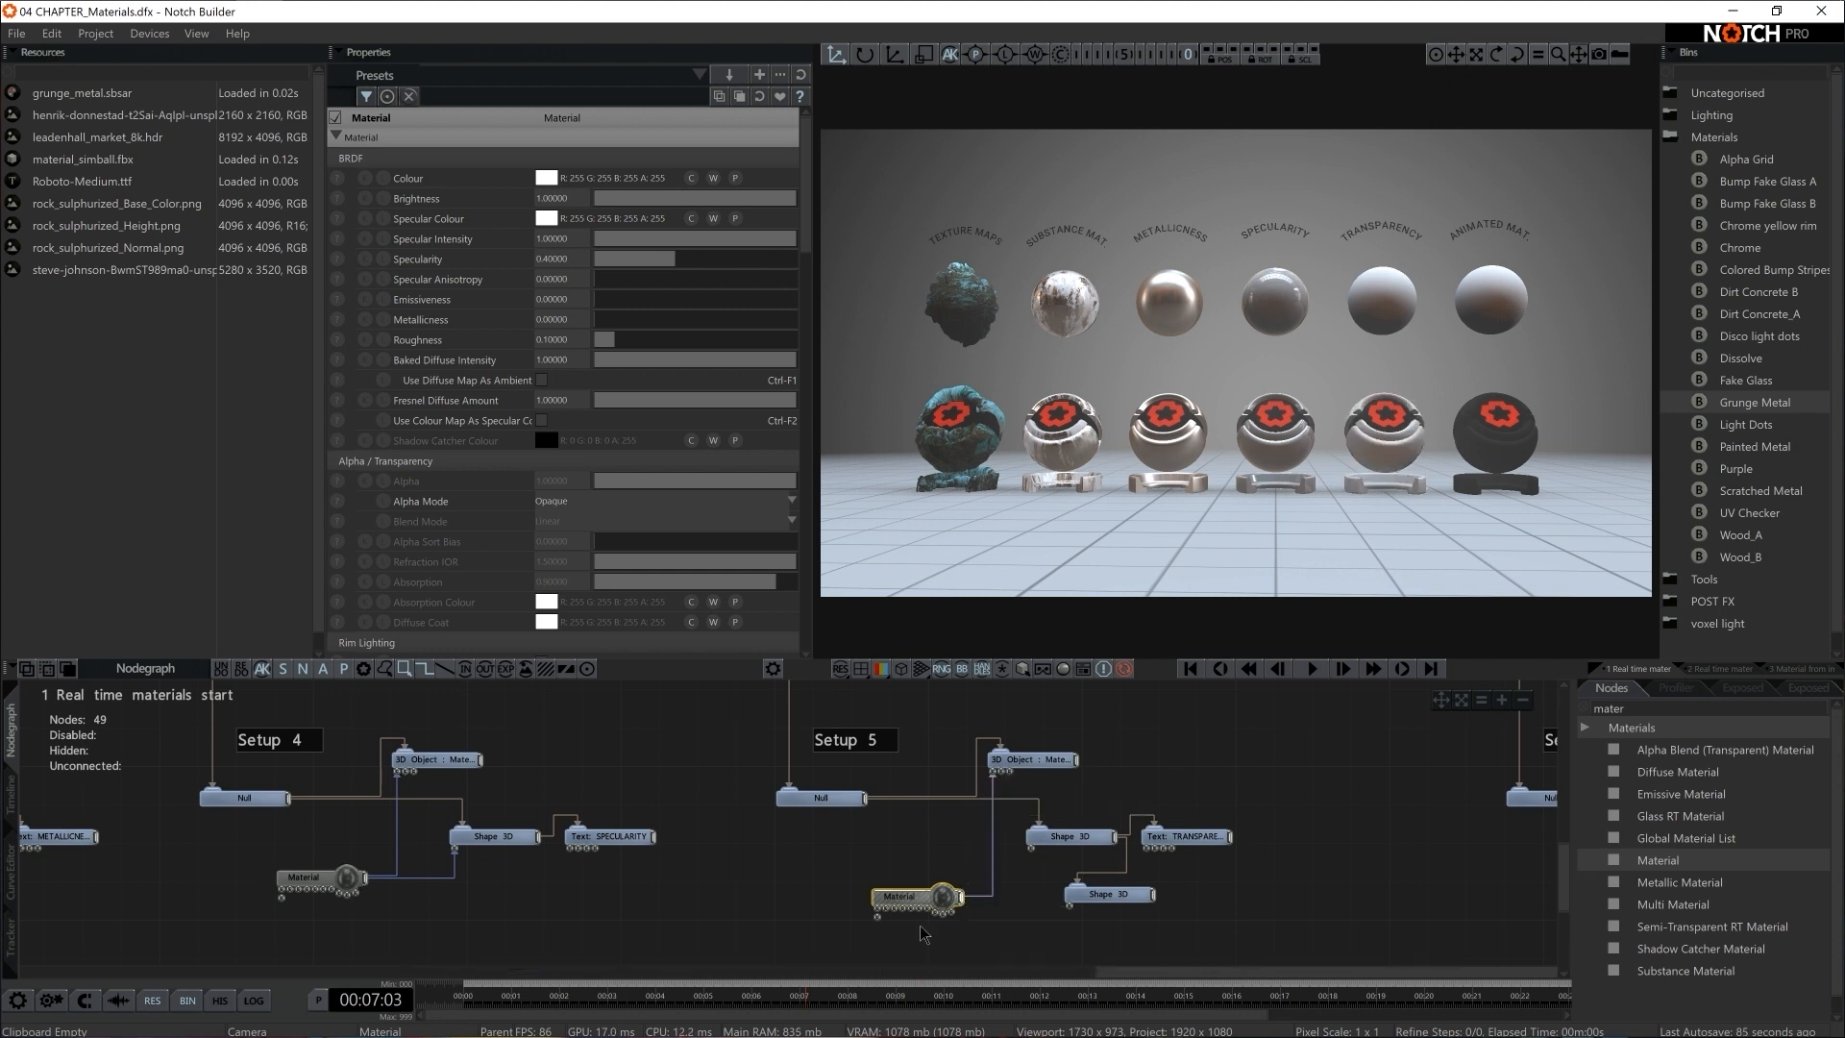
click(1093, 846)
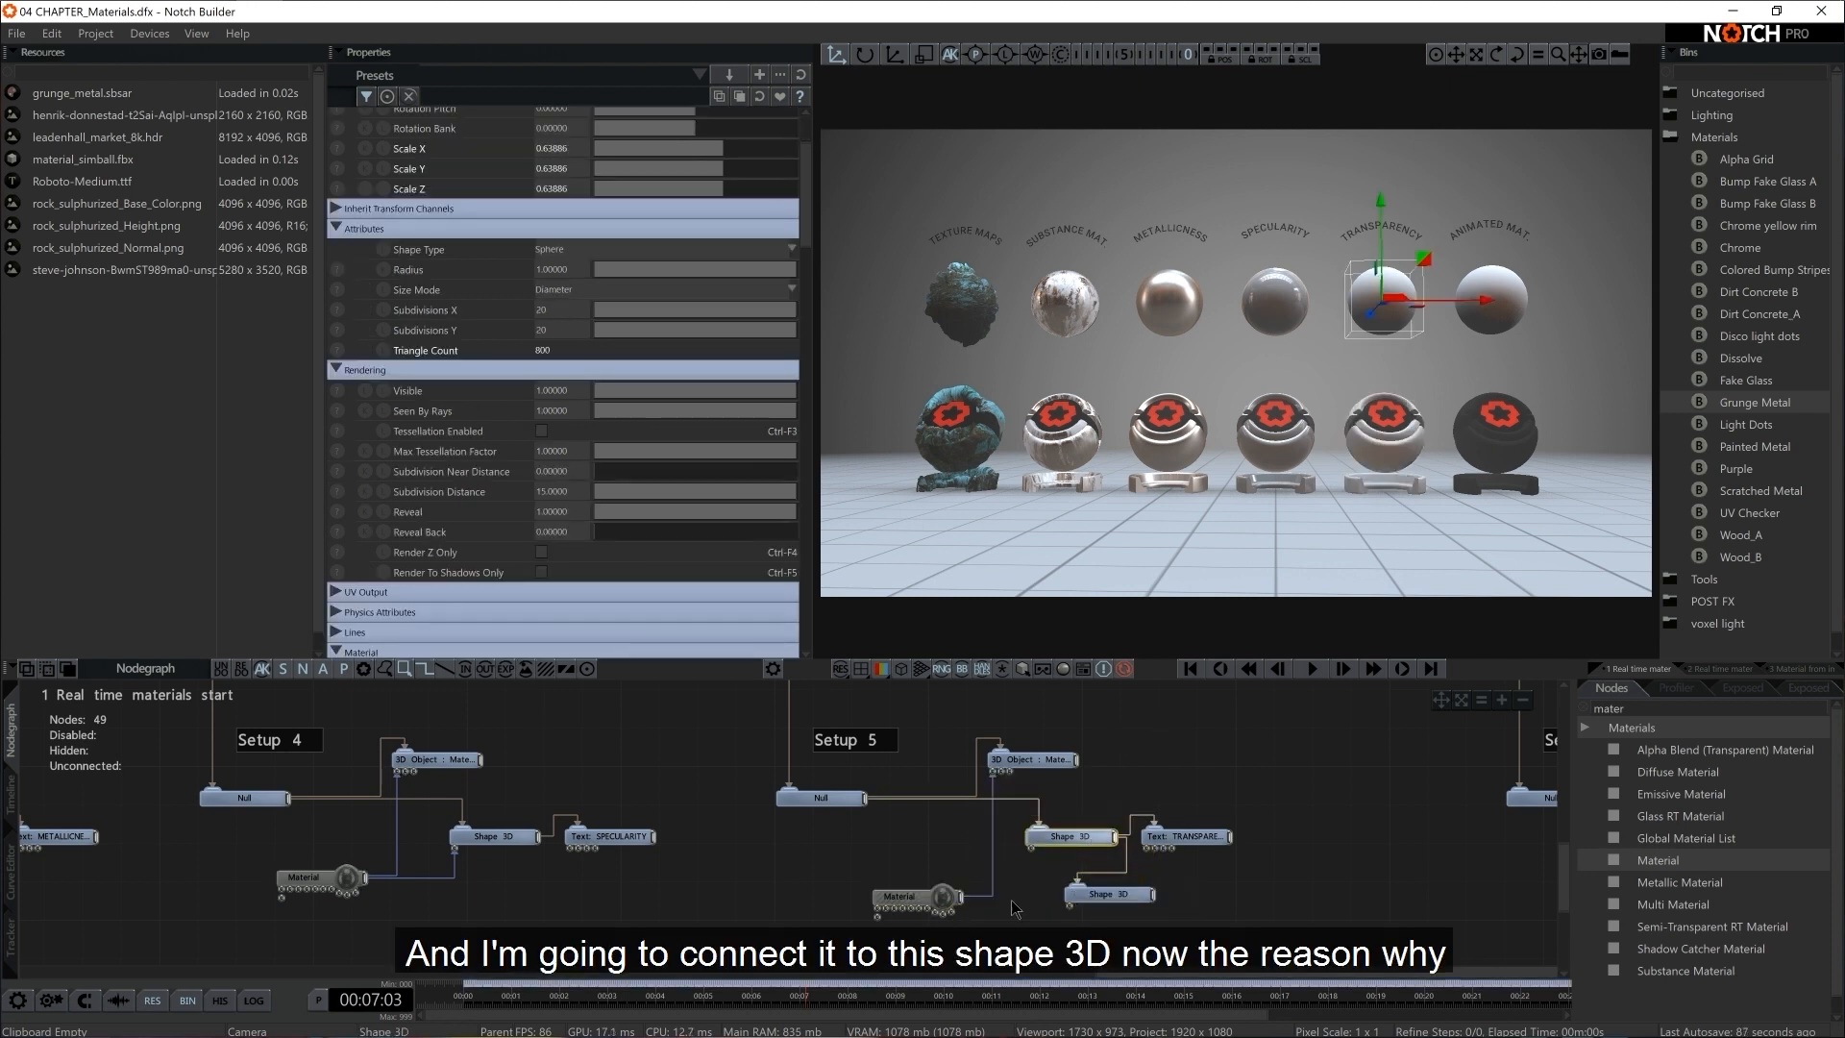
drag(961, 898, 1057, 848)
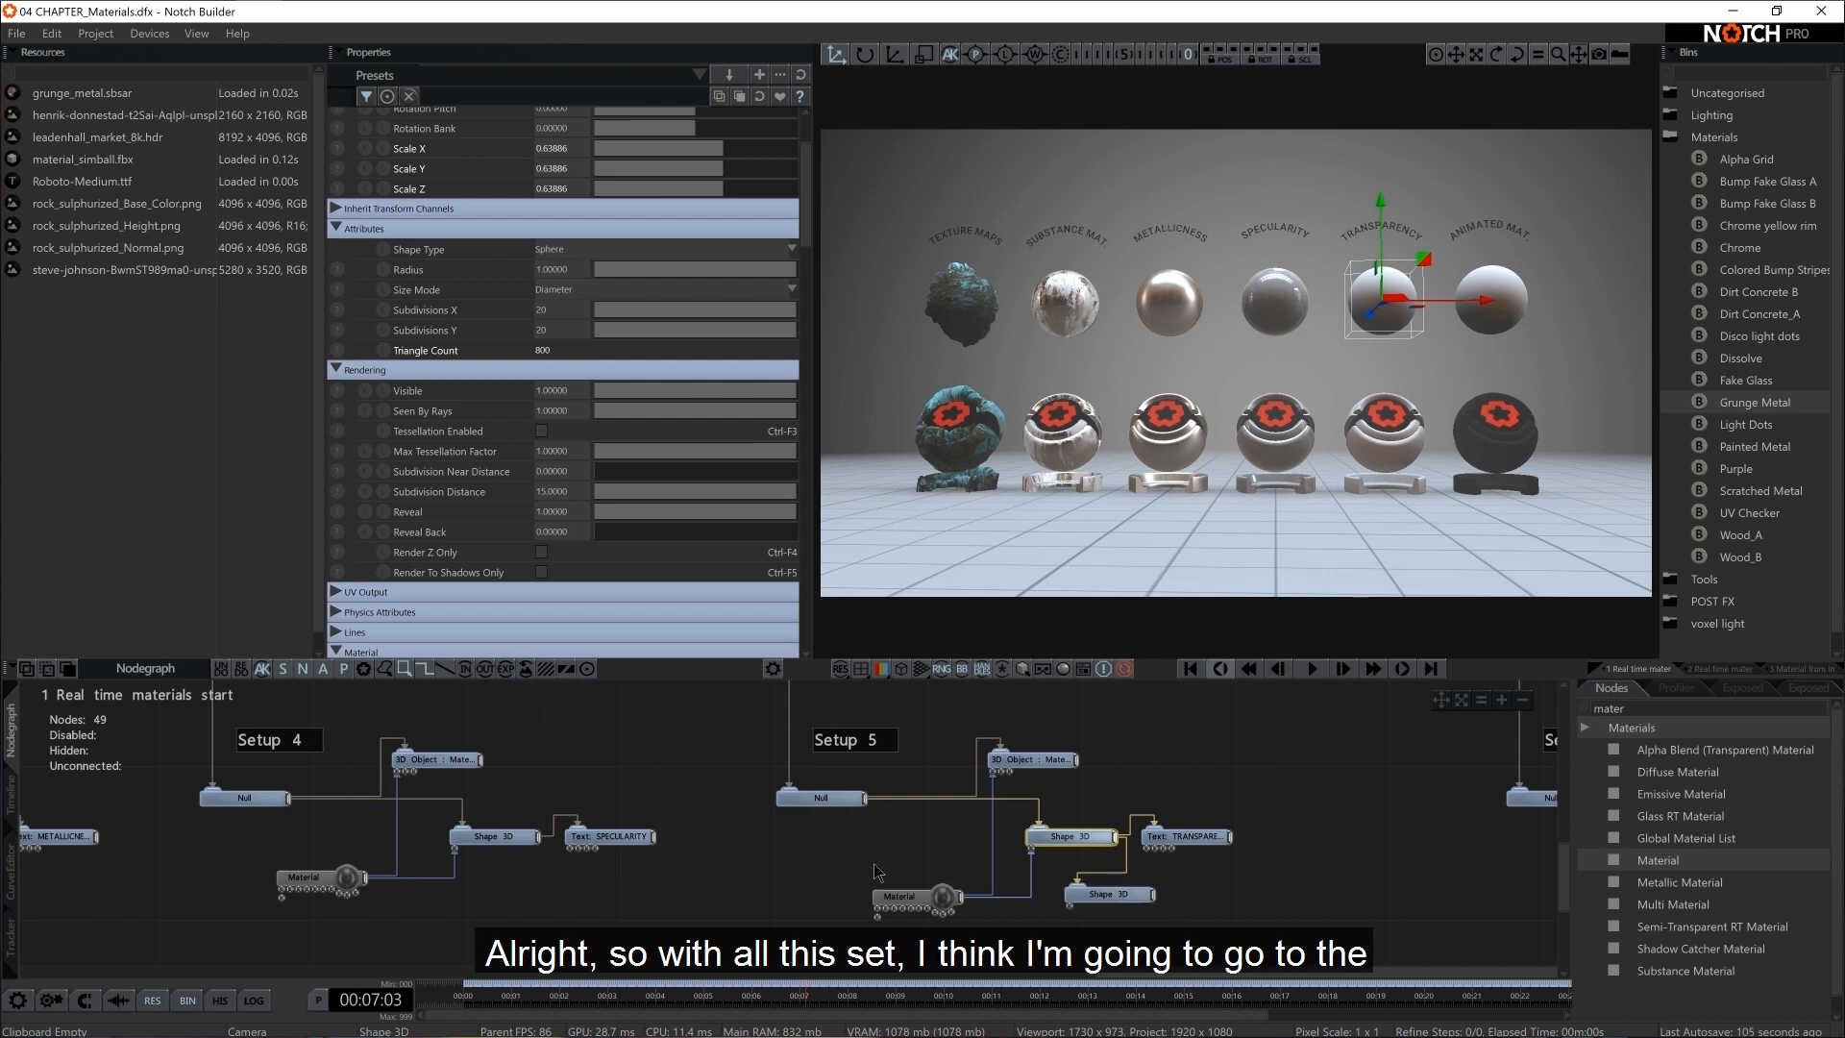
Enable Environment Mapping reflections in the settings of Setup 5's Material
click(903, 895)
scroll(647, 430, down, 2)
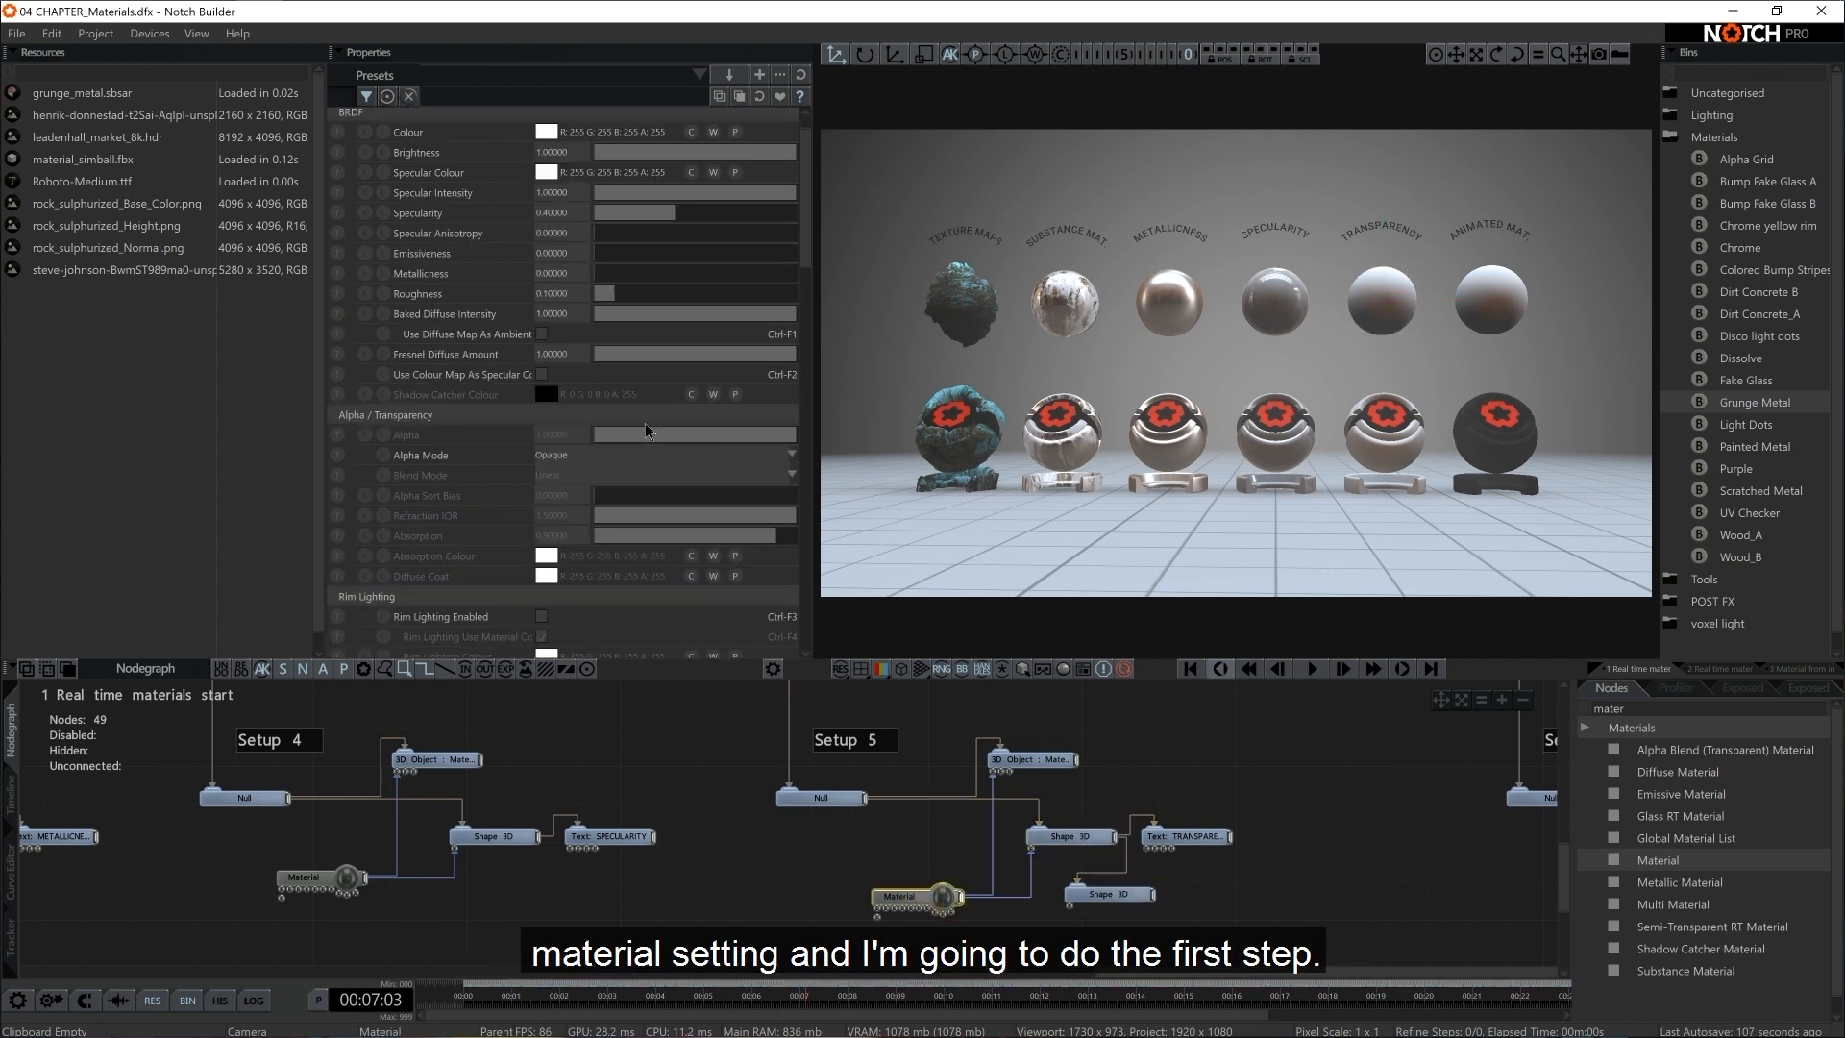
scroll(646, 429, down, 4)
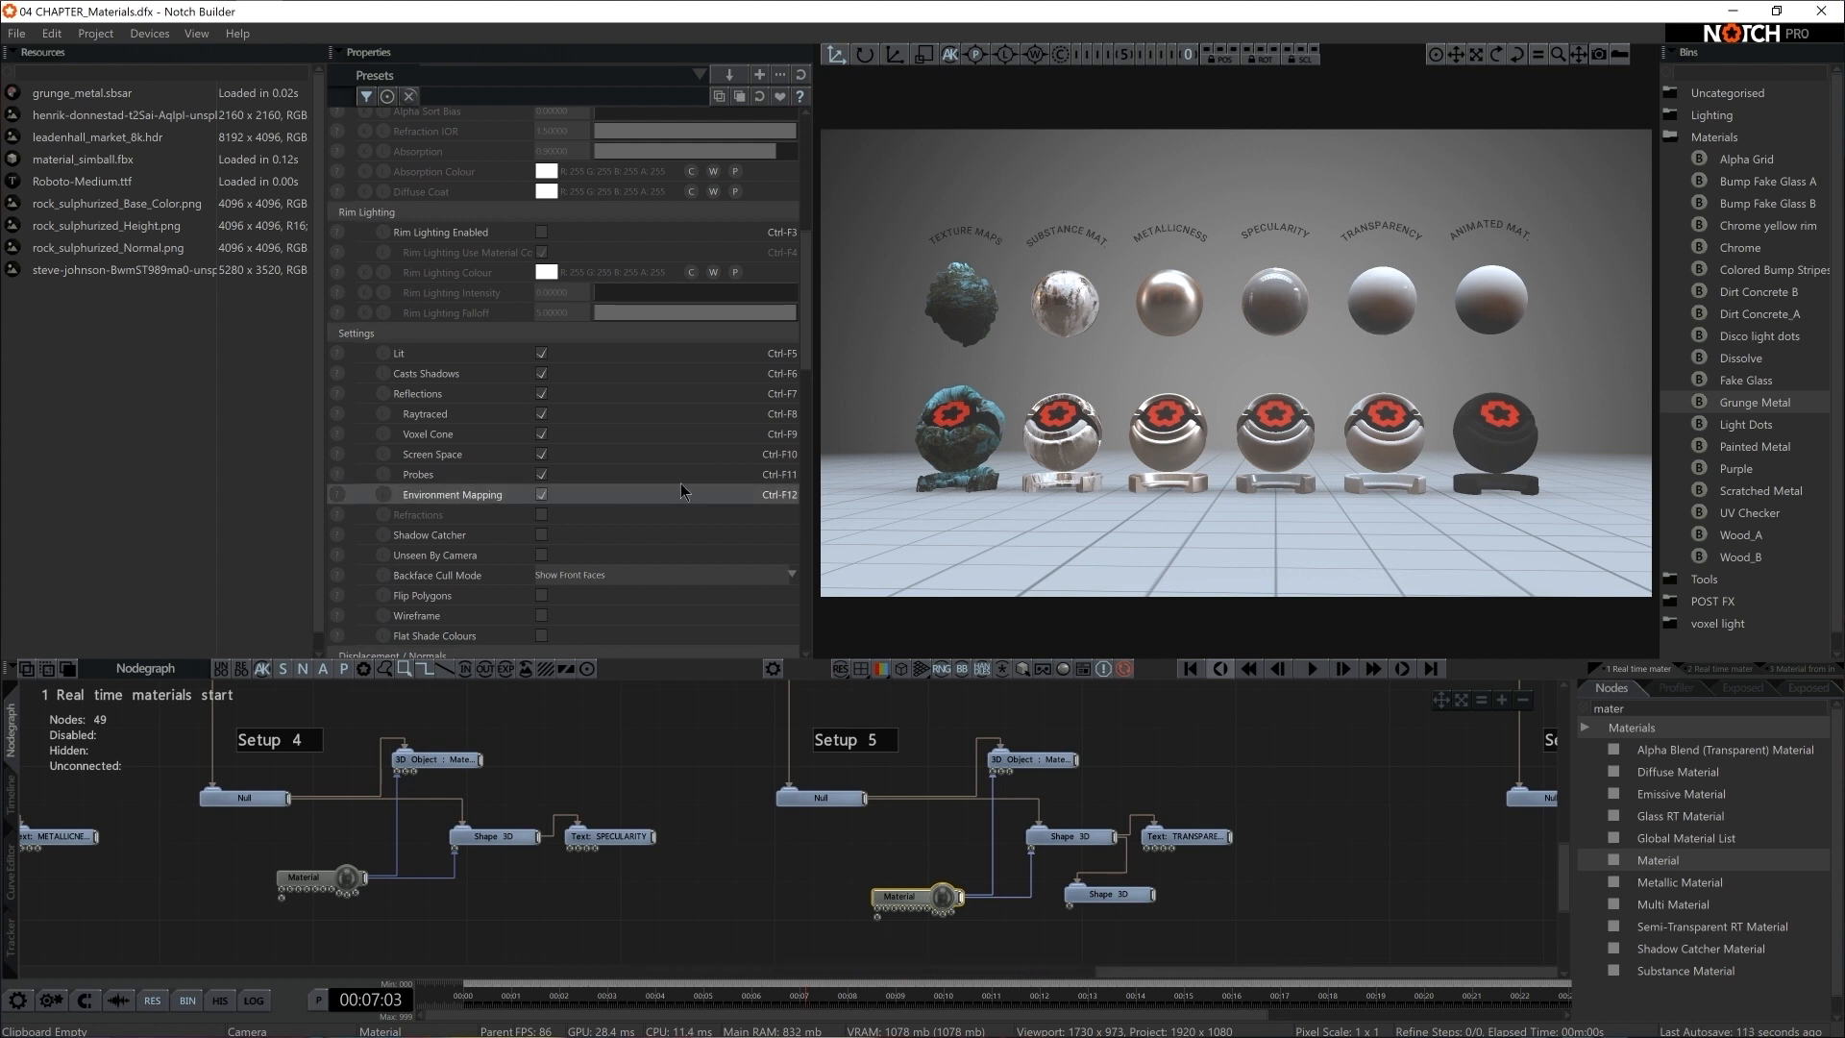
Set the Alpha Mode of Setup 5's Material to Alpha Blended and its Blend Mode to Additive
scroll(682, 481, down, 3)
scroll(684, 480, down, 3)
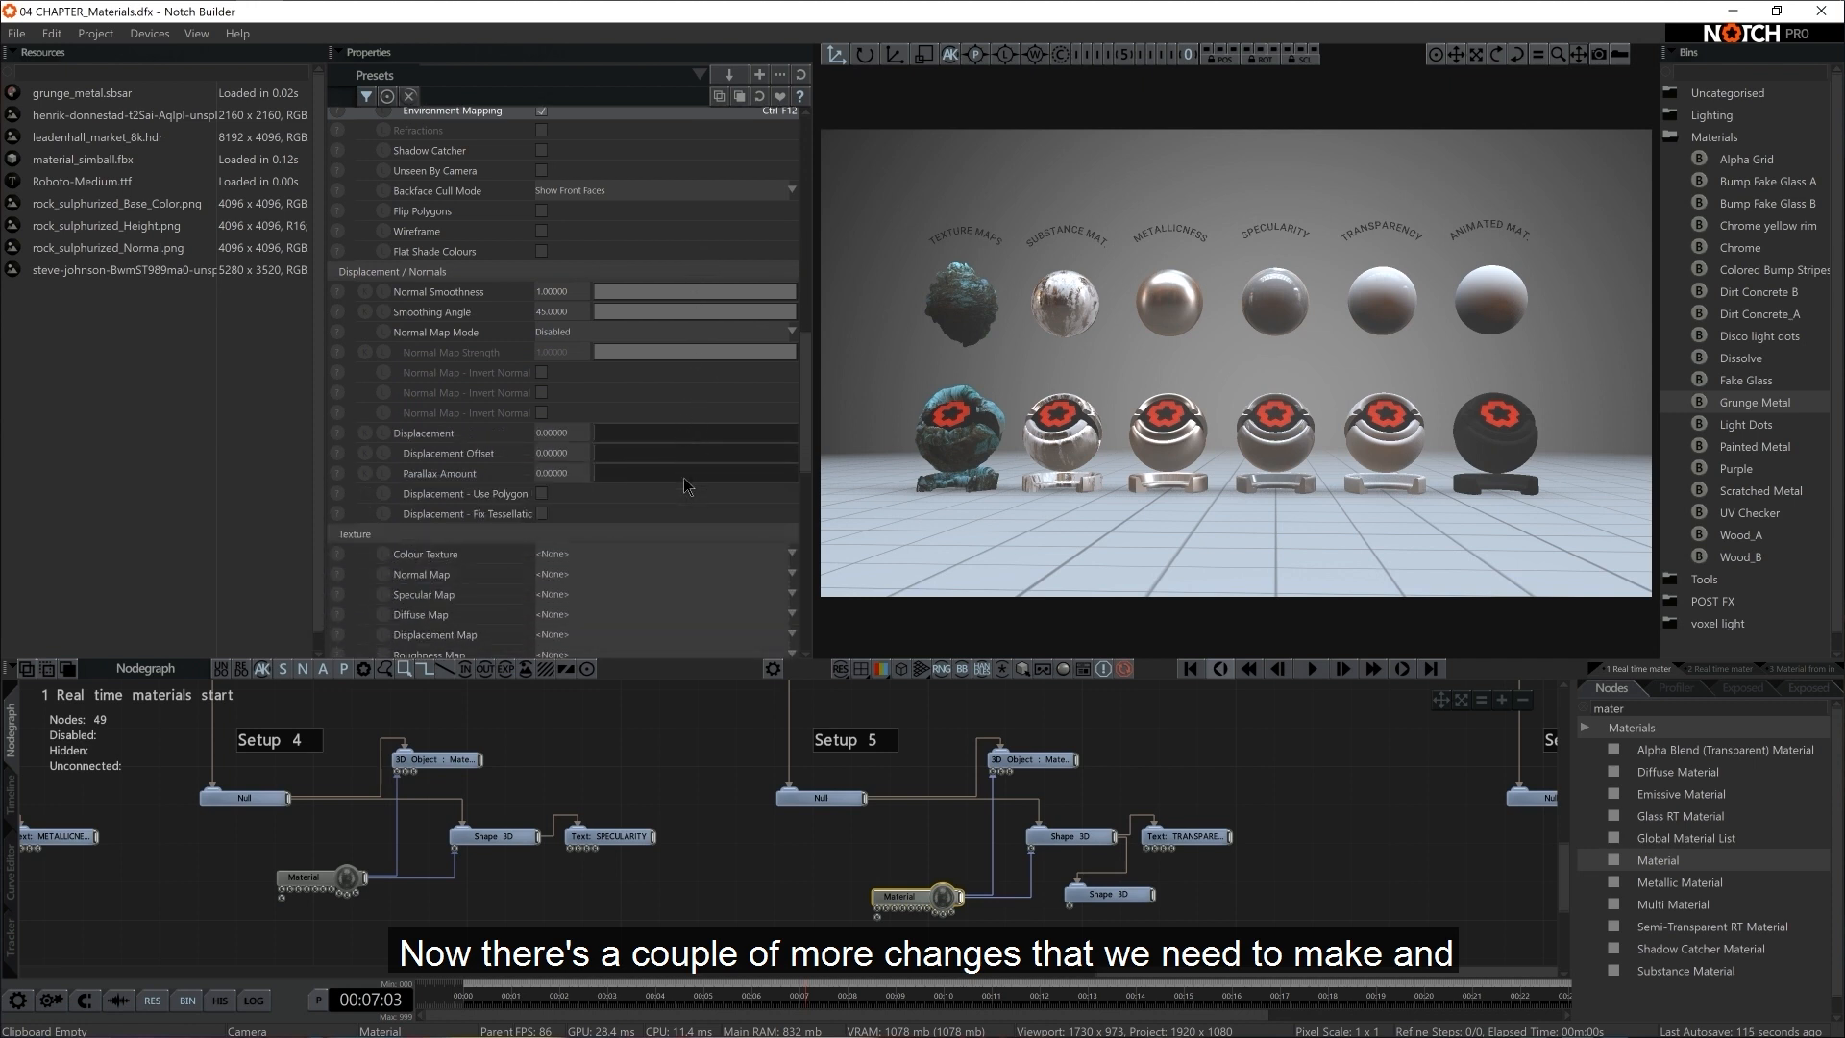
scroll(802, 404, up, 10)
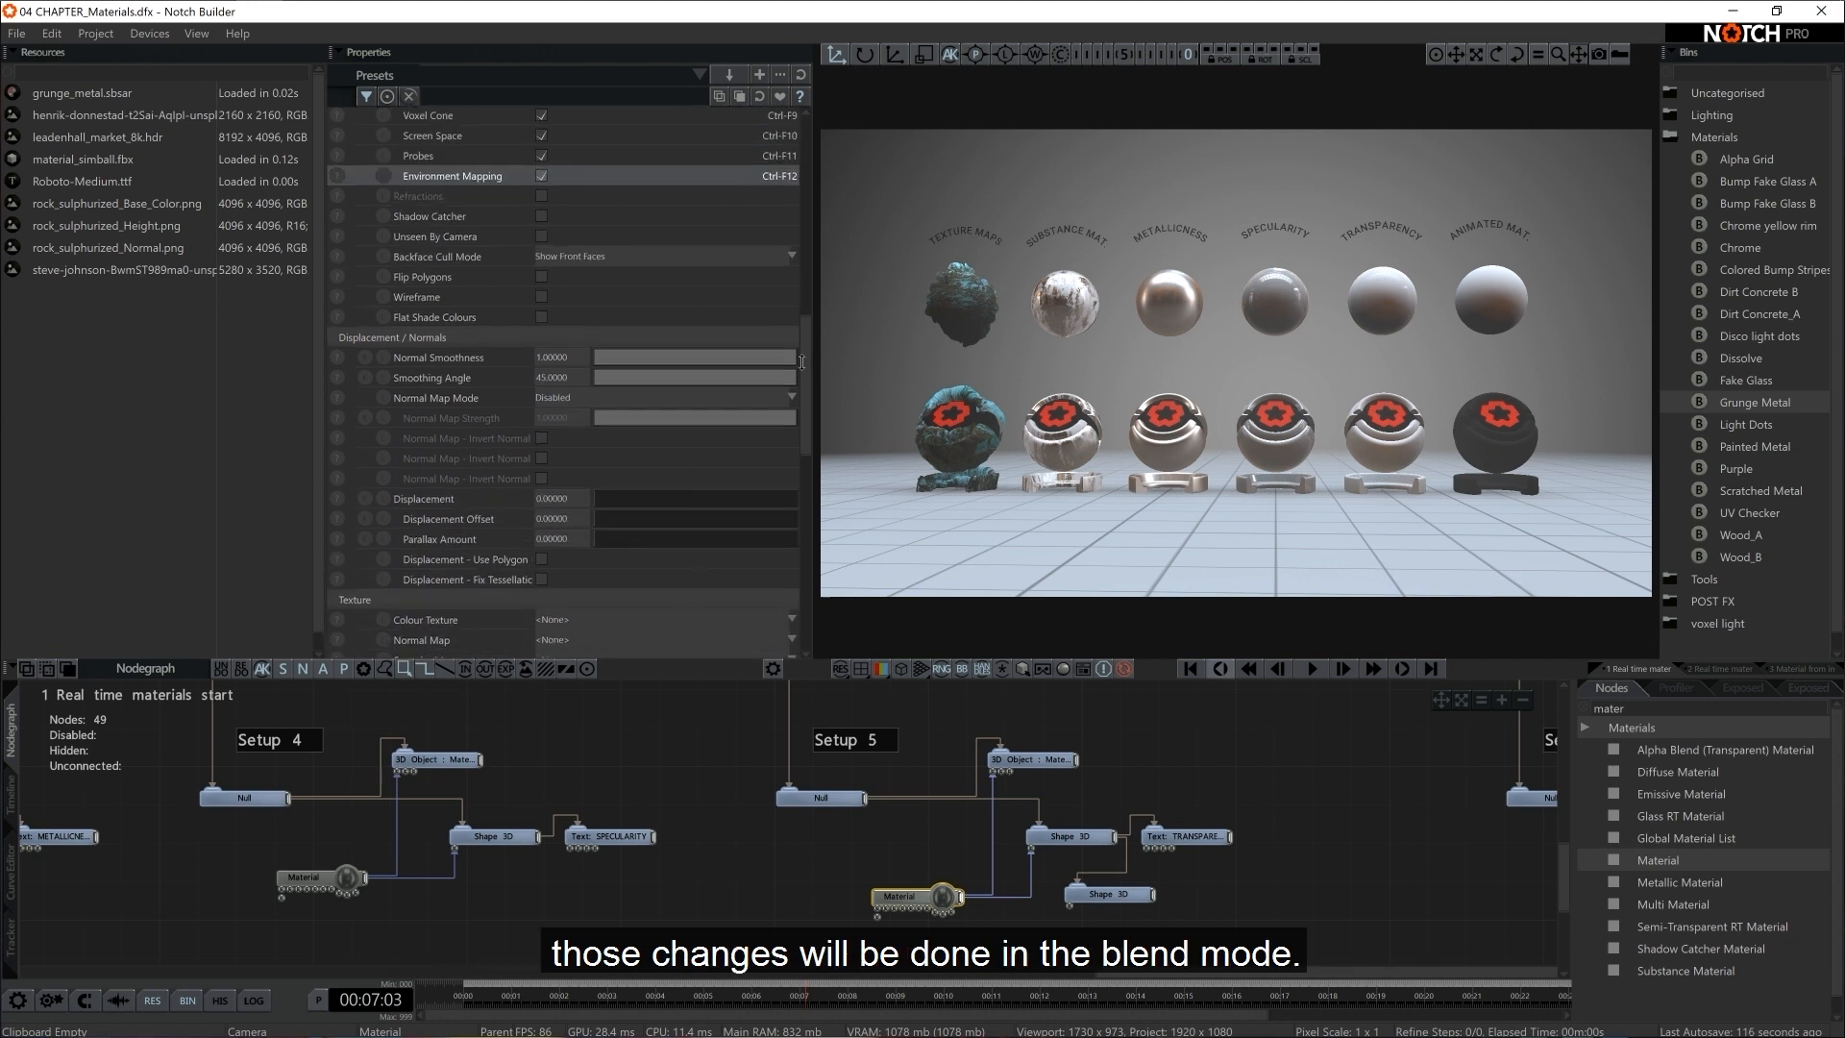
scroll(798, 206, up, 3)
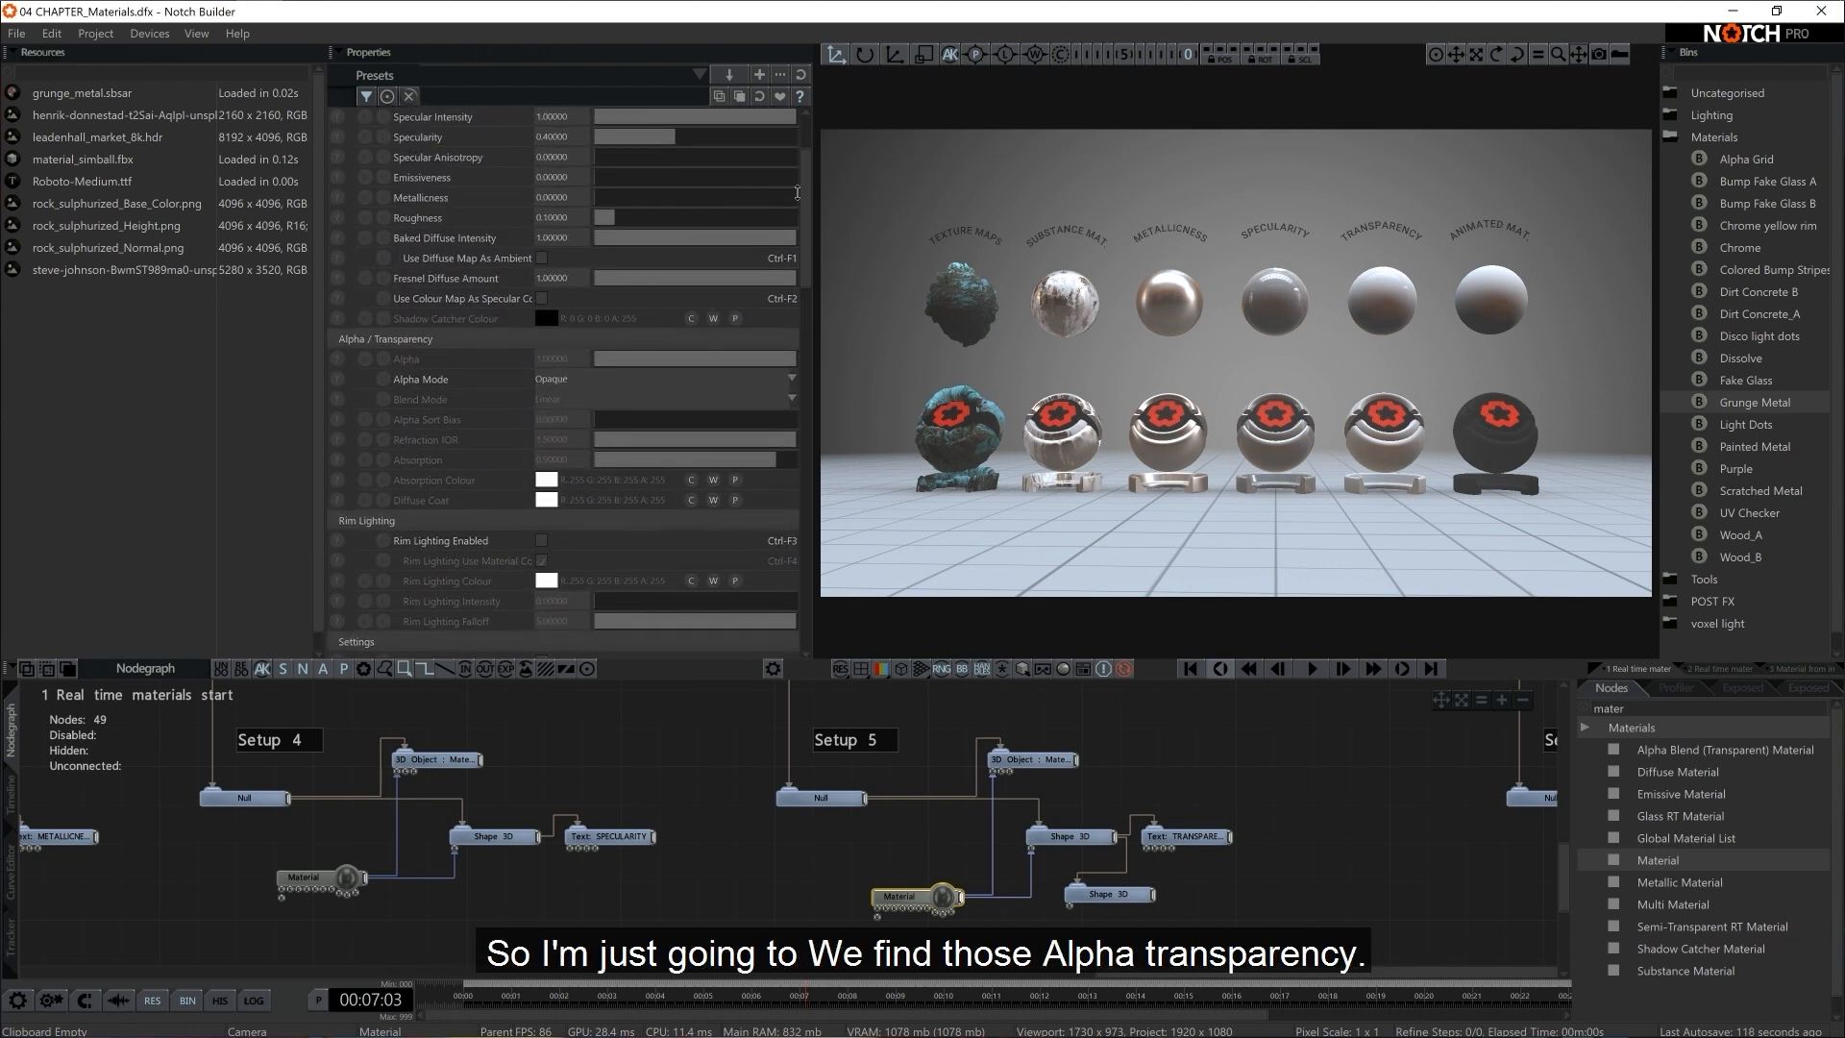
scroll(475, 485, down, 1)
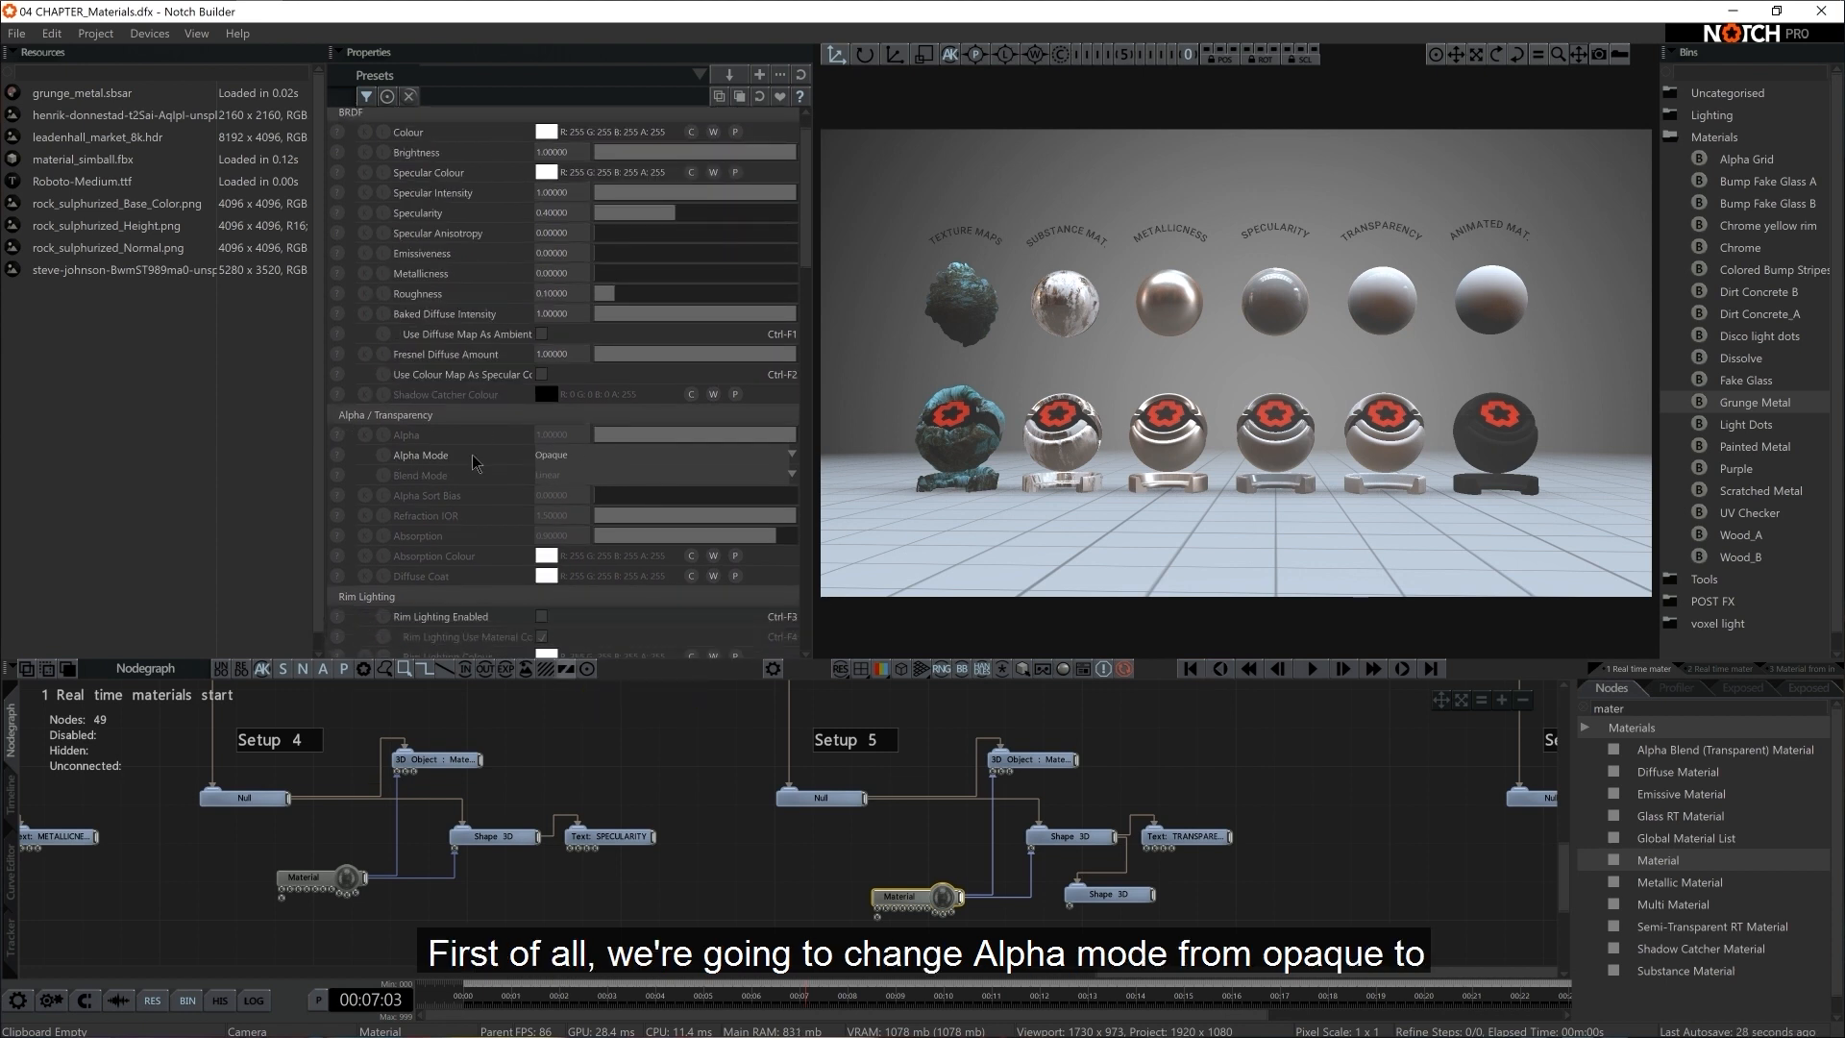
click(561, 456)
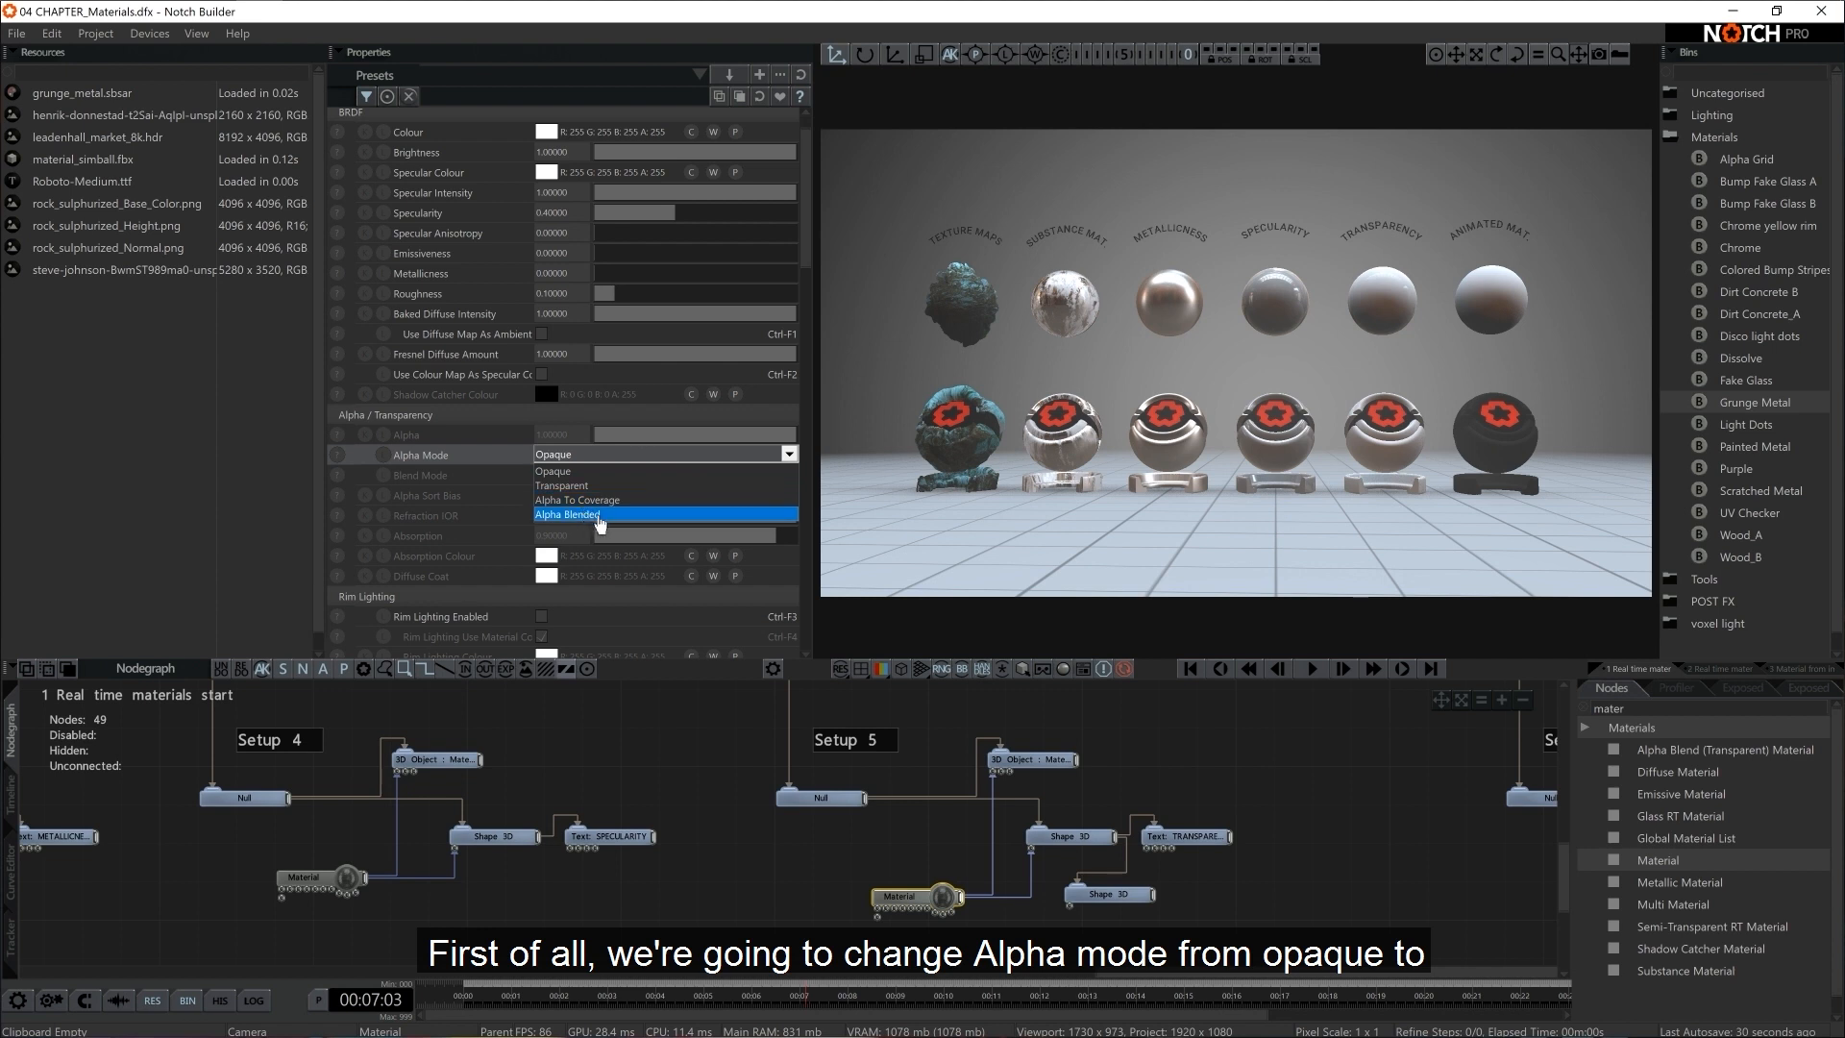
click(606, 516)
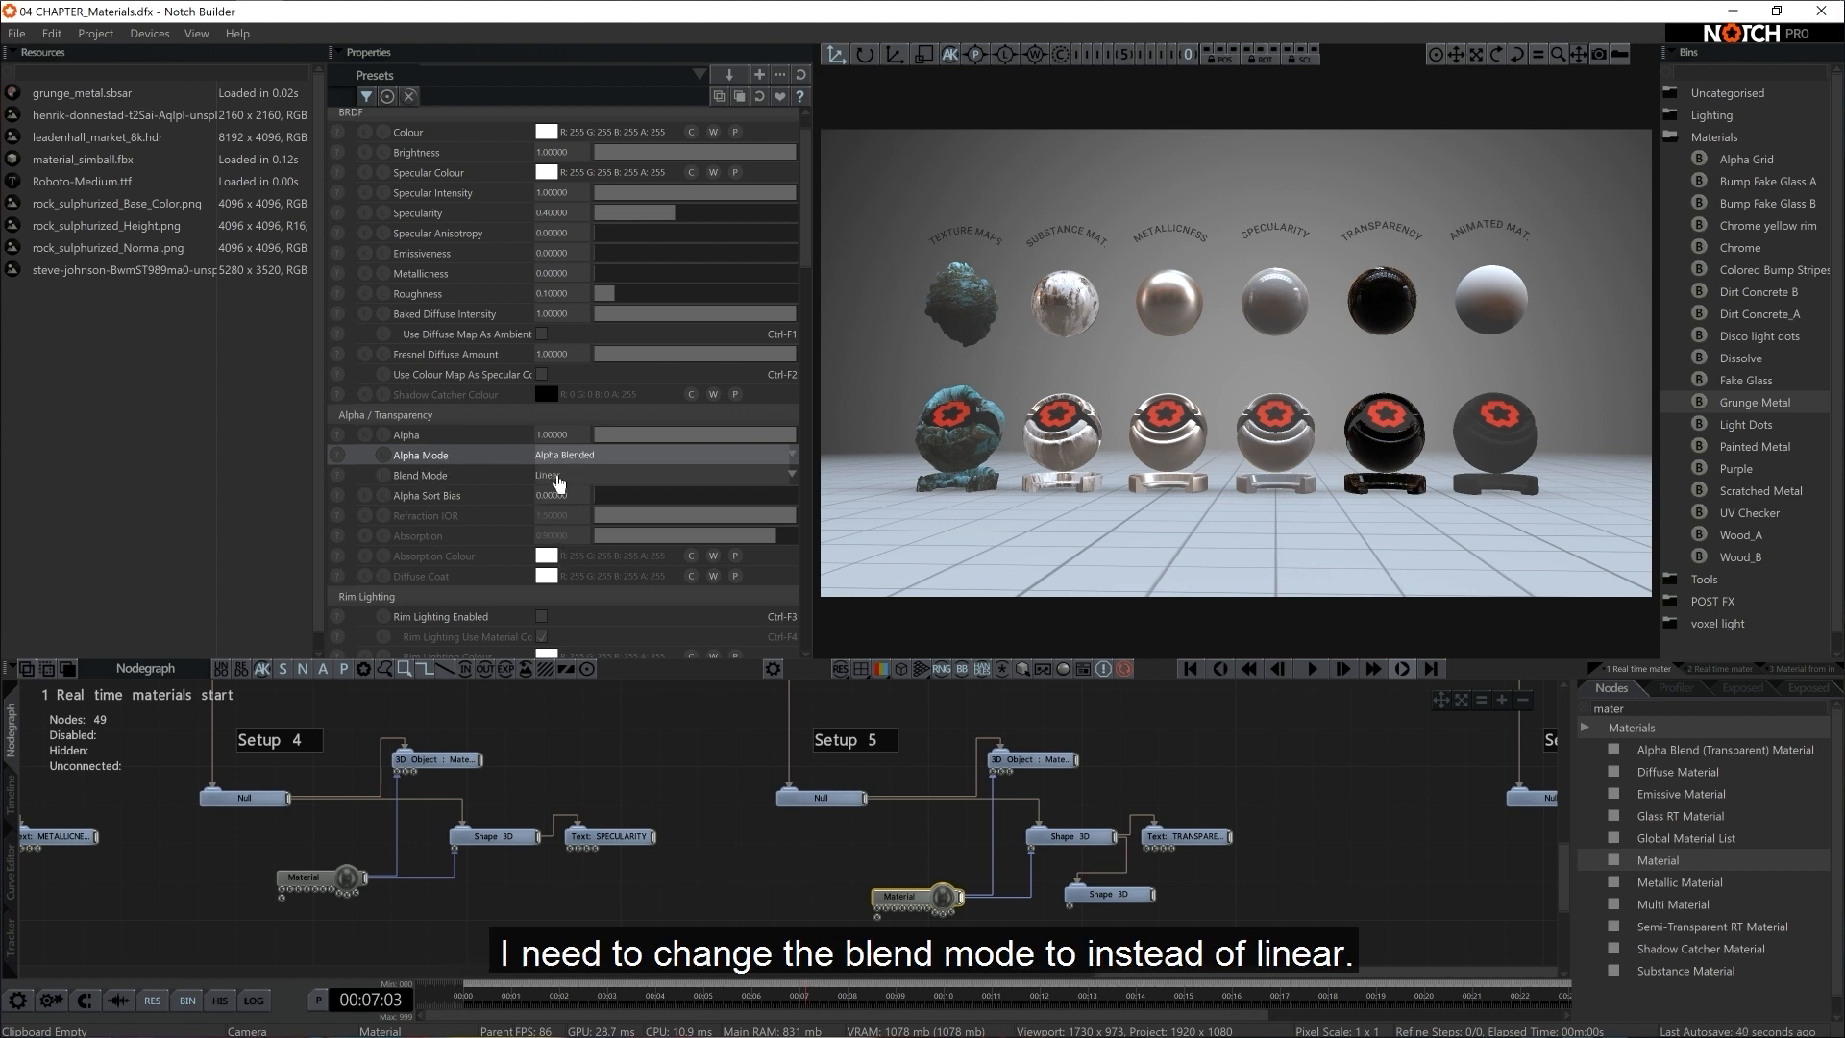
click(569, 476)
click(580, 521)
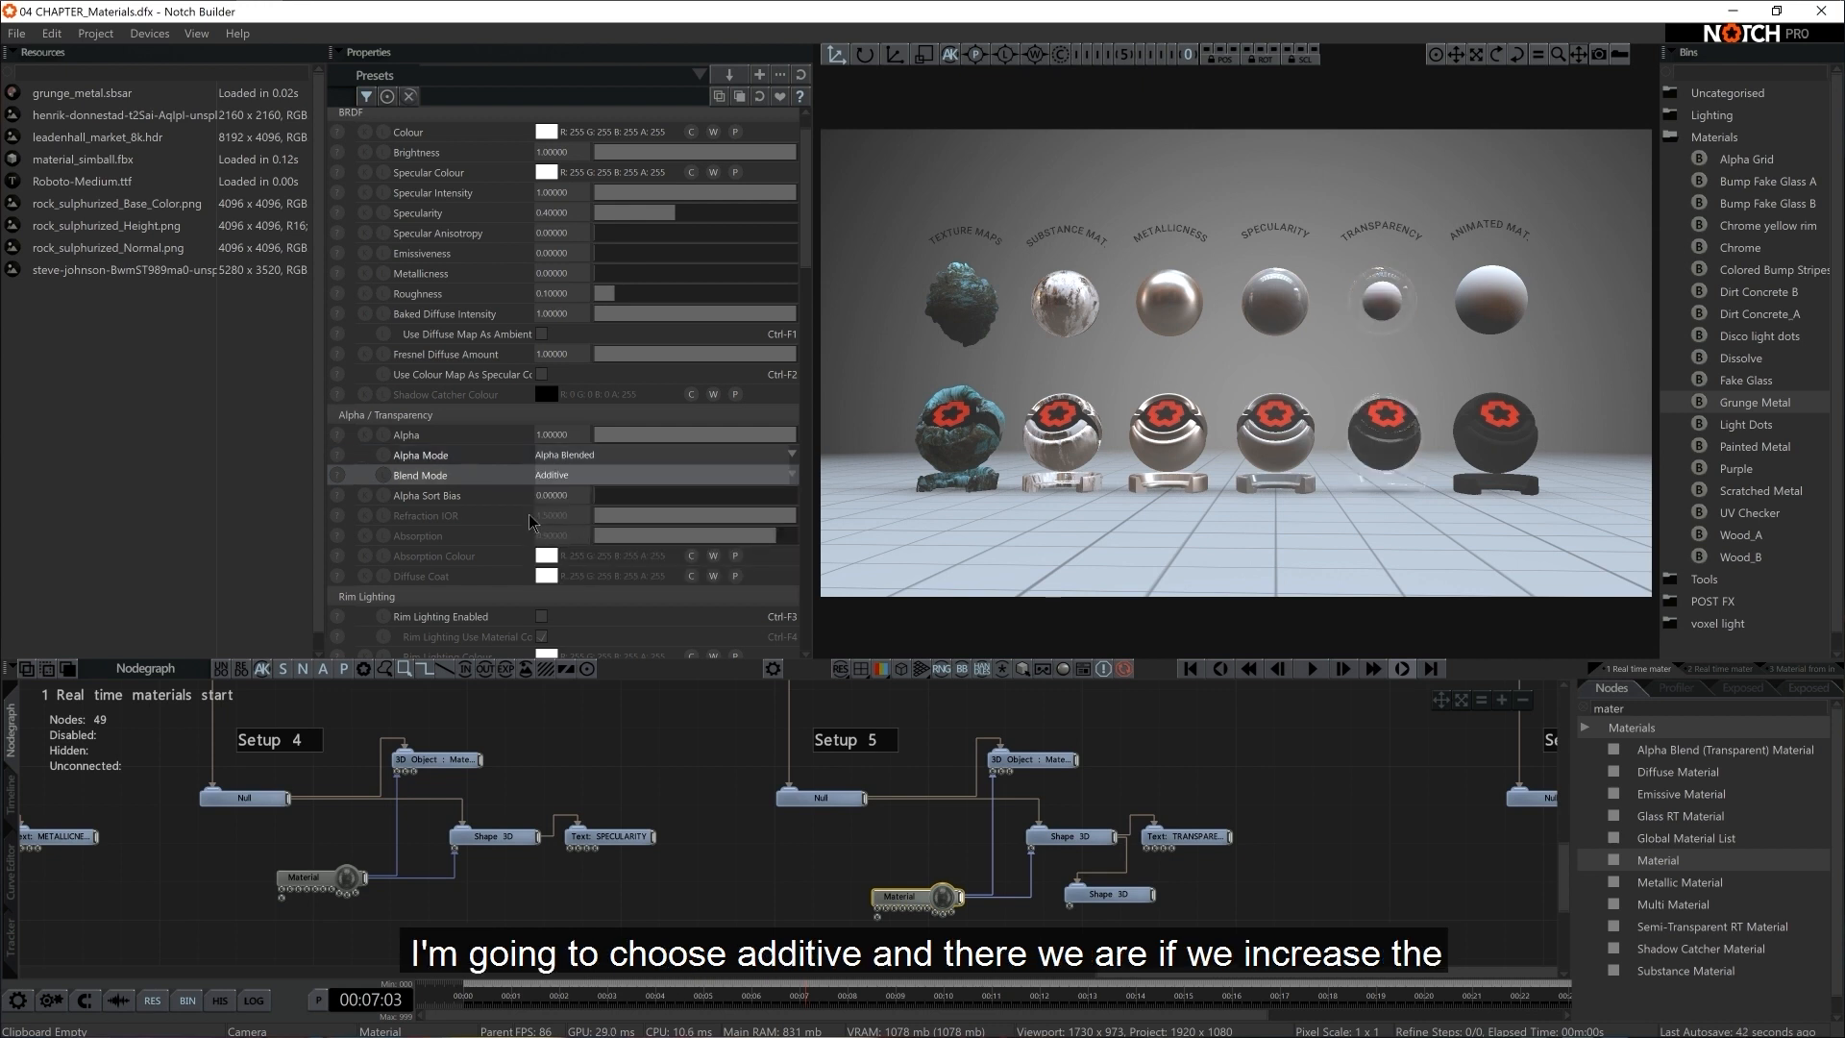
Raise the Specularity of Setup 5's Material to about 4.16 and its Specular Intensity to about 1.16
scroll(613, 430, up, 1)
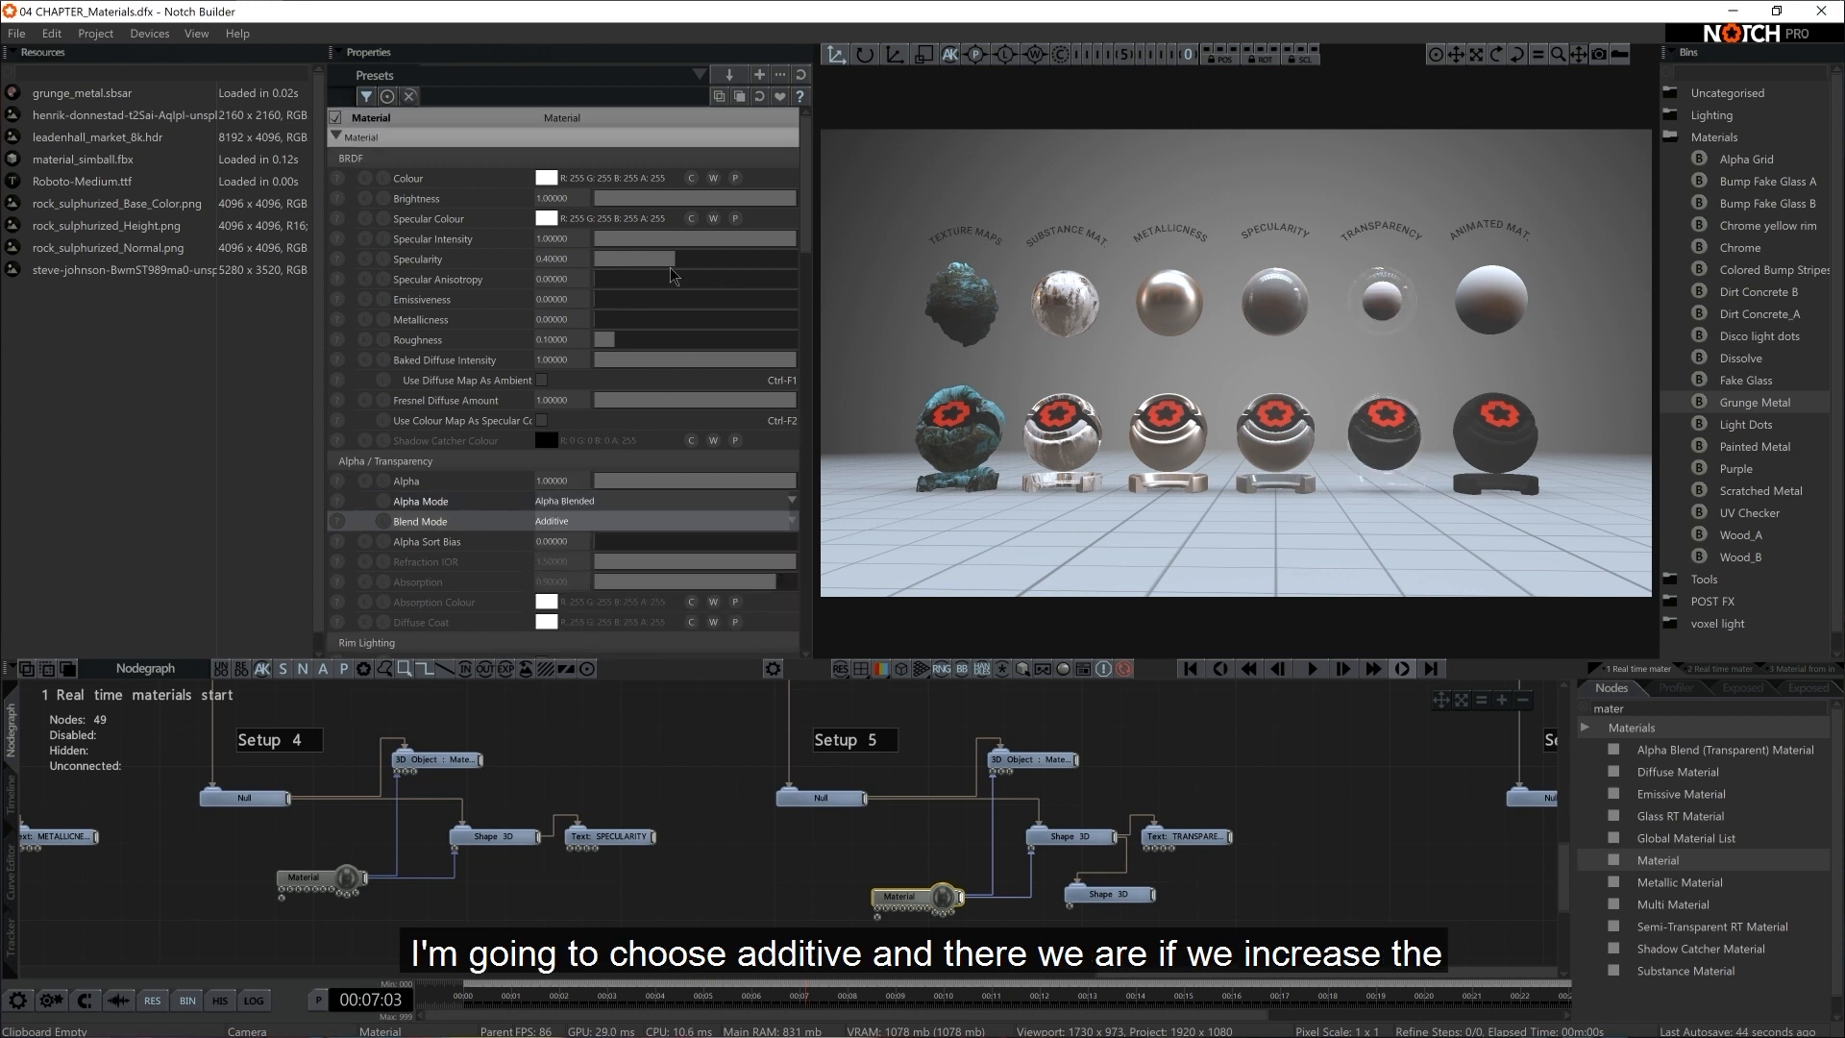
drag(675, 265, 1176, 296)
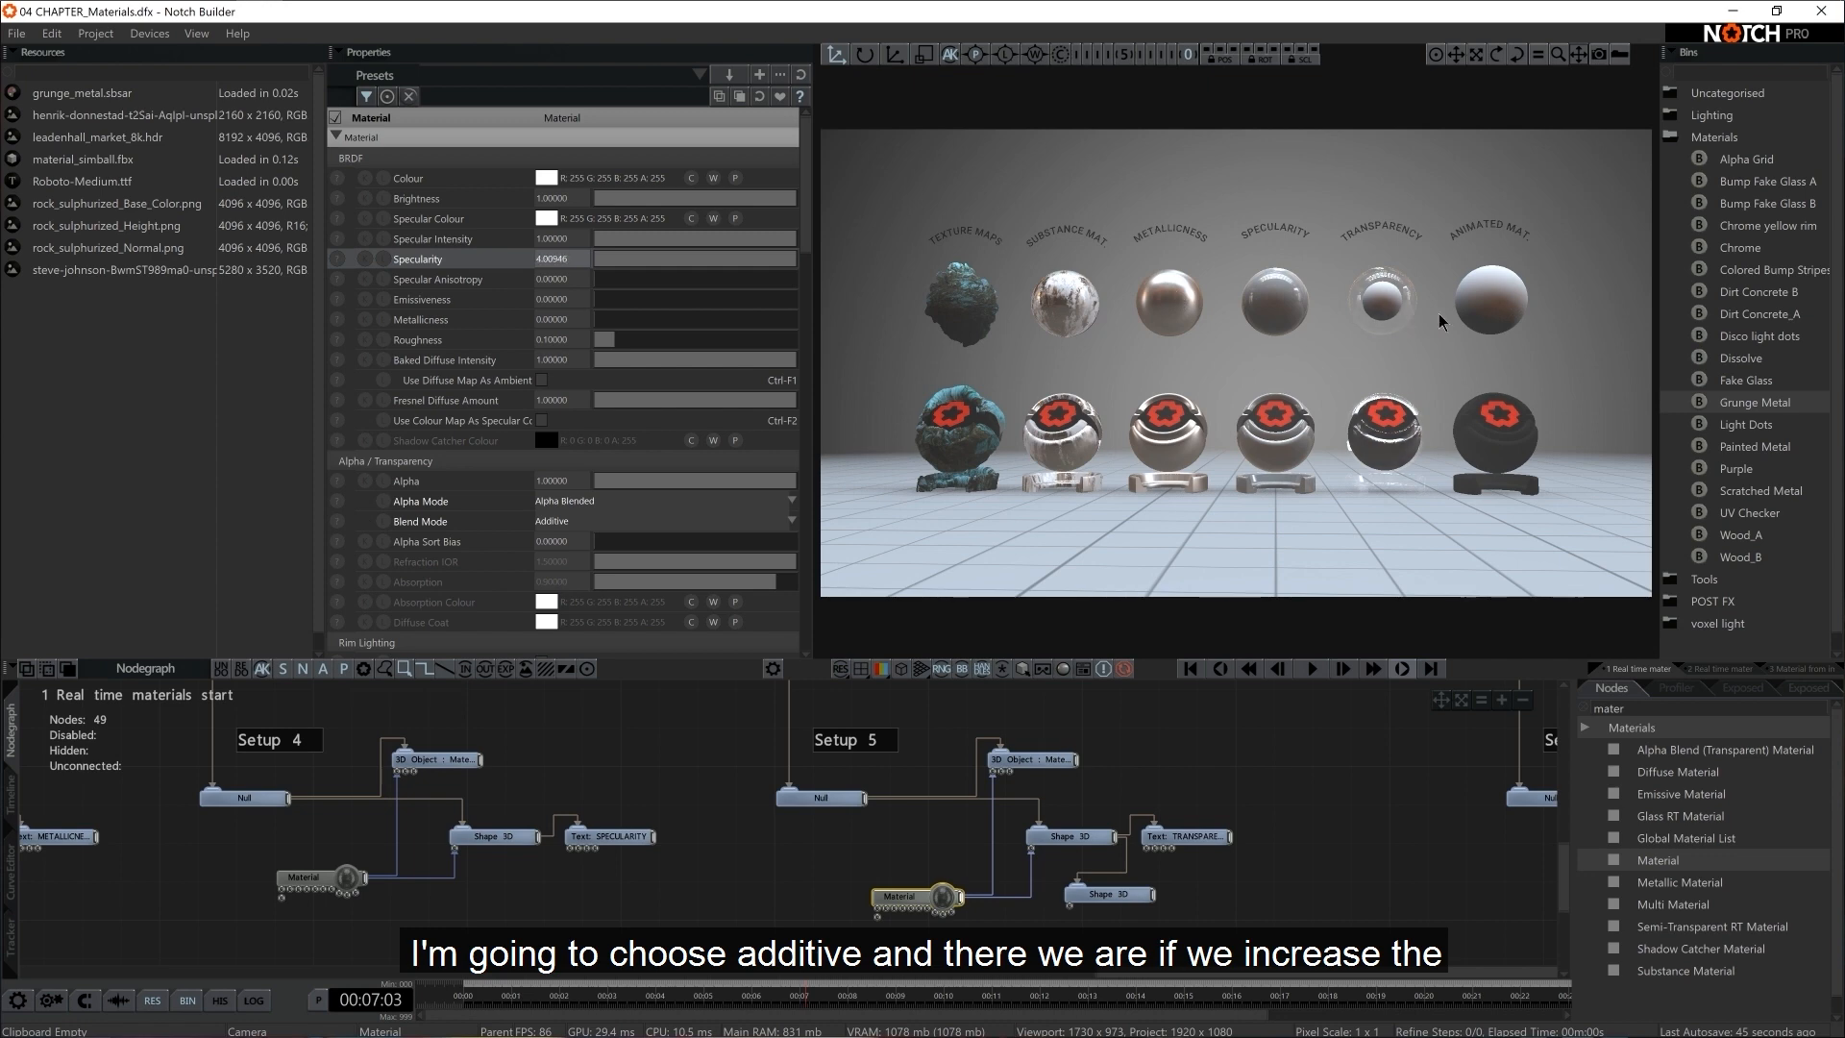
drag(769, 242, 820, 249)
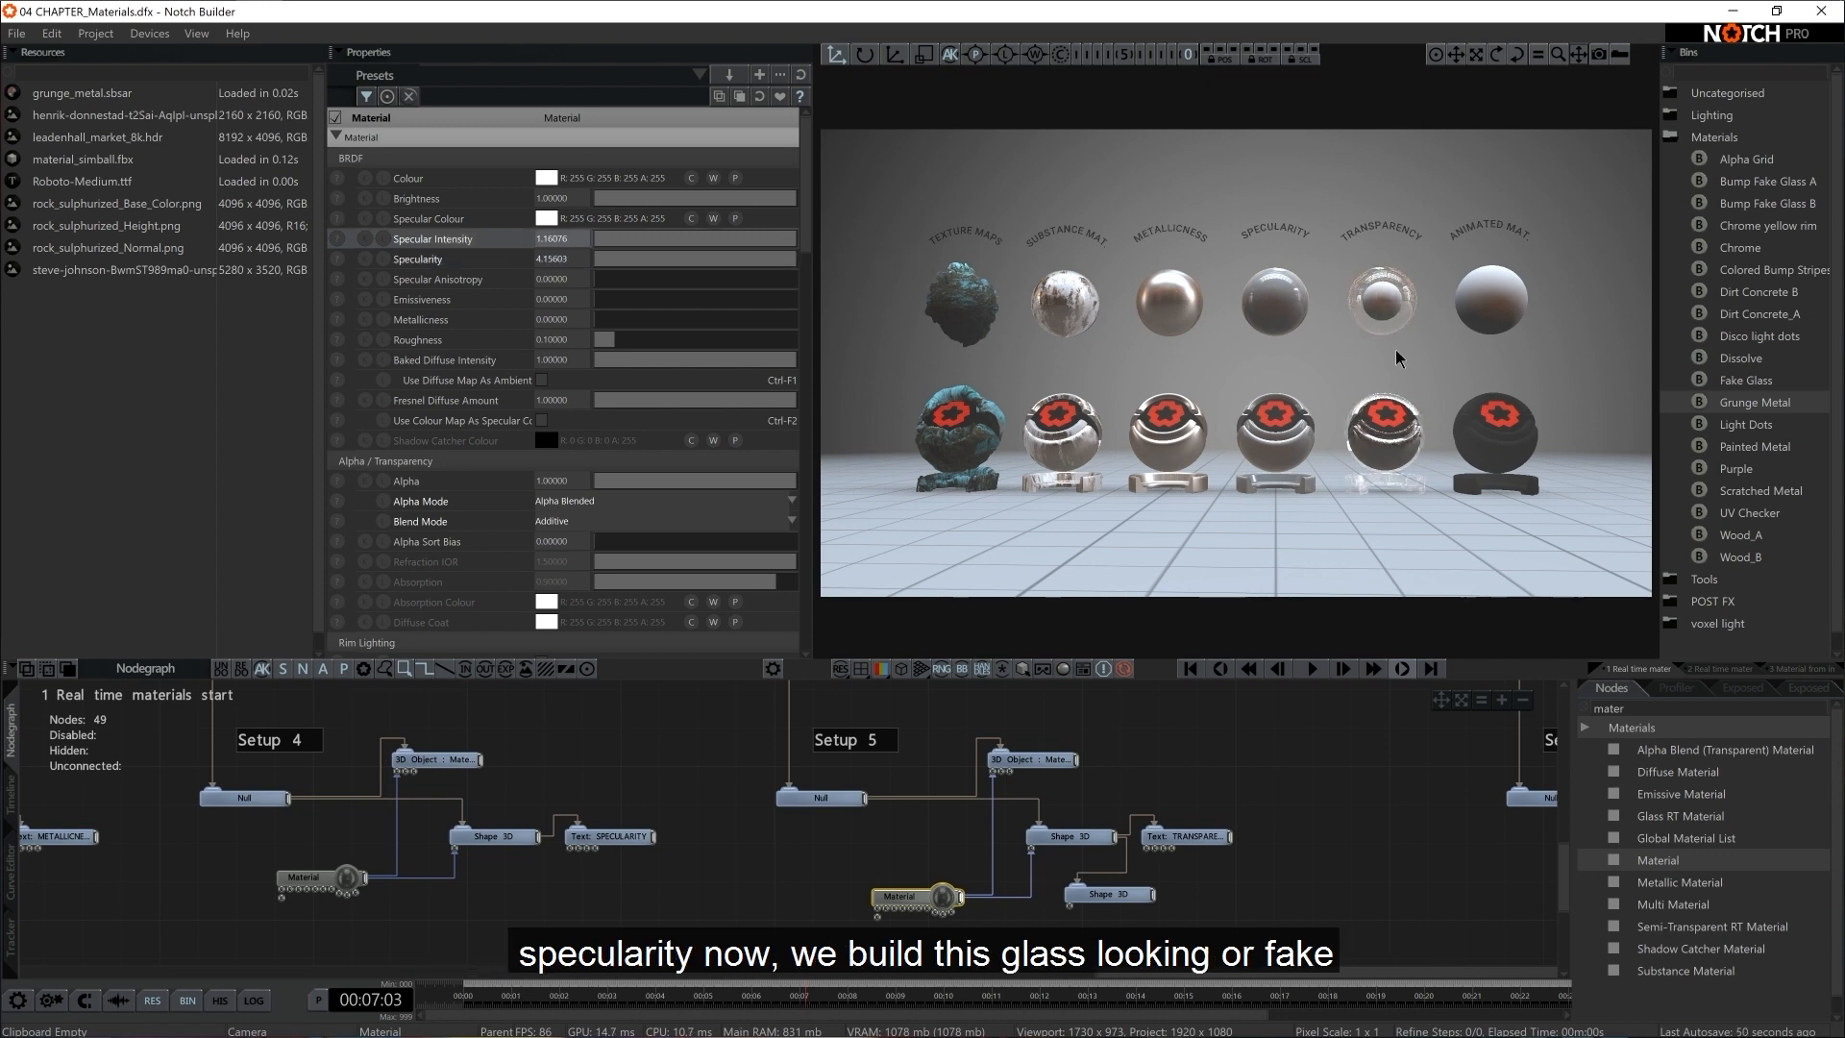
key(Tab)
scroll(1451, 393, down, 3)
middle_drag(1456, 390, 1238, 440)
scroll(1340, 440, up, 3)
scroll(1284, 419, up, 4)
scroll(1163, 450, down, 3)
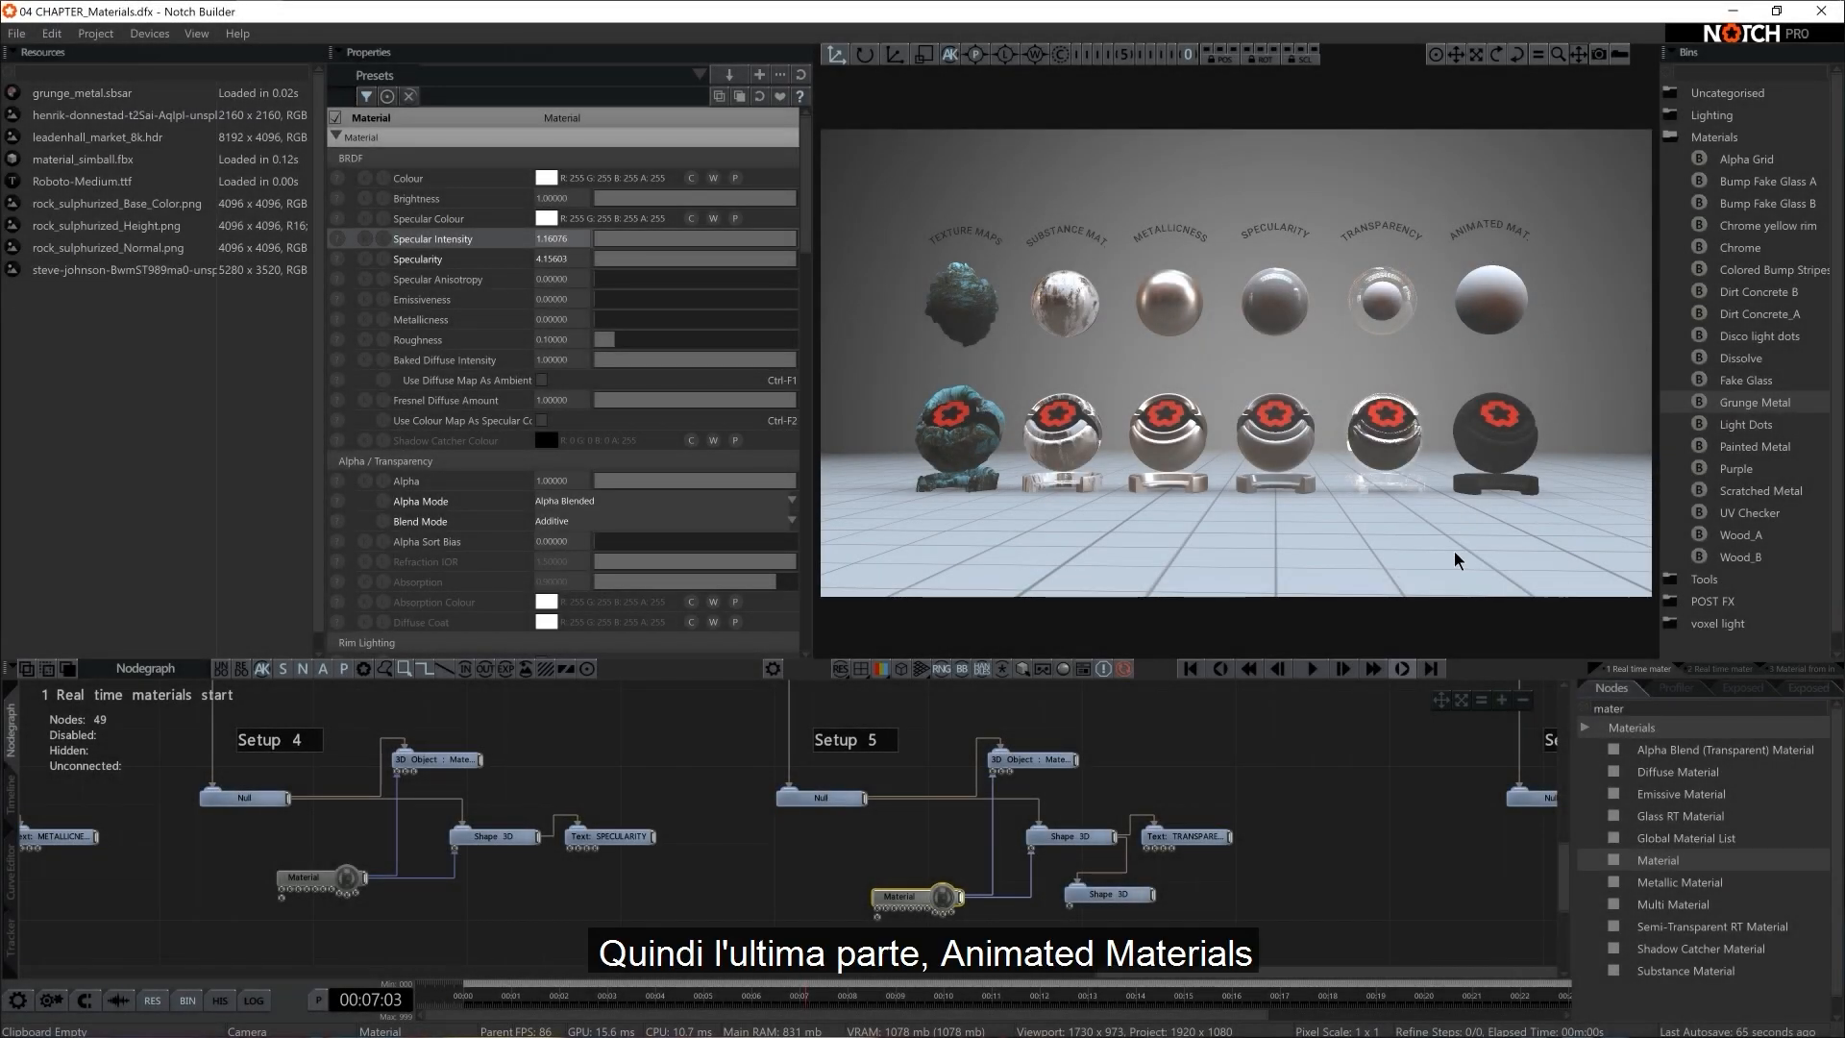
Add a Material node to Setup 6 and connect it to the setup's 3D Object and Shape 3D
click(1287, 827)
middle_drag(1389, 823, 574, 824)
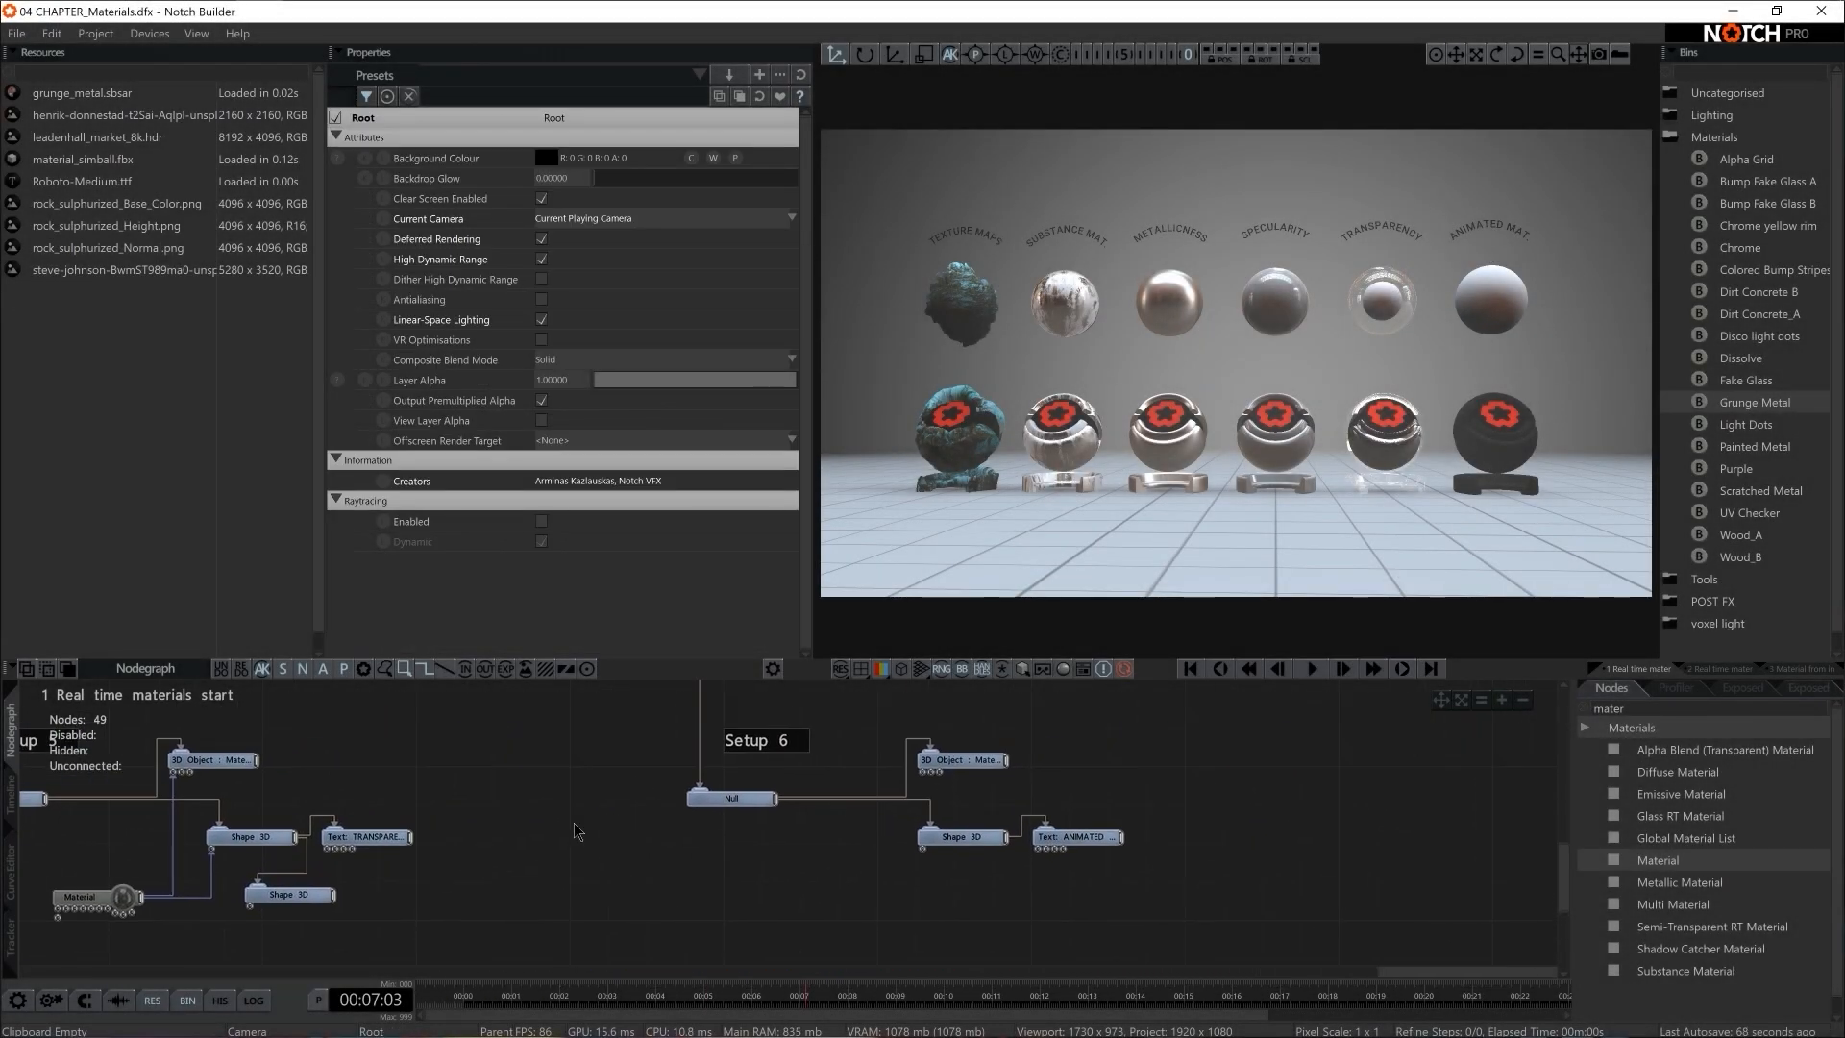
double_click(1653, 708)
drag(1657, 860, 922, 772)
drag(870, 917, 924, 851)
middle_drag(994, 886, 1101, 862)
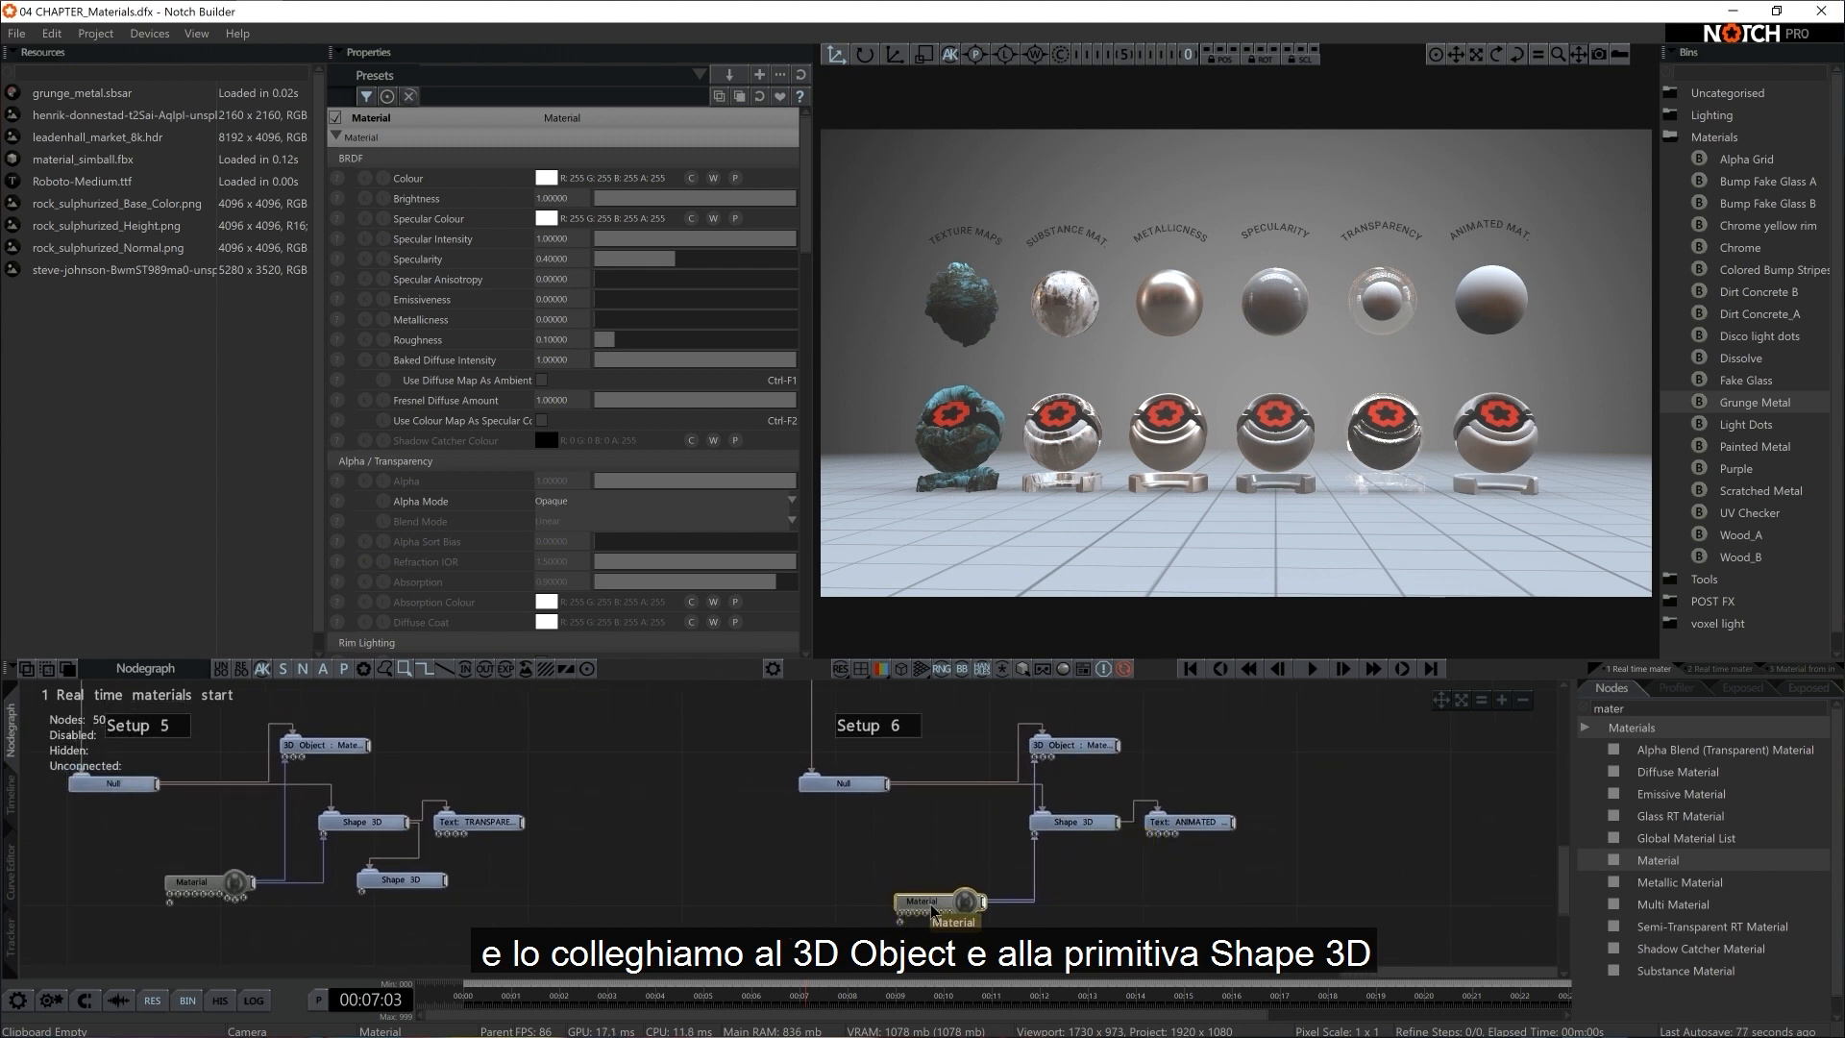
Move Setup 6's Material node aside, then add a Truchet generator connected to its Colour Texture input
drag(919, 902, 843, 902)
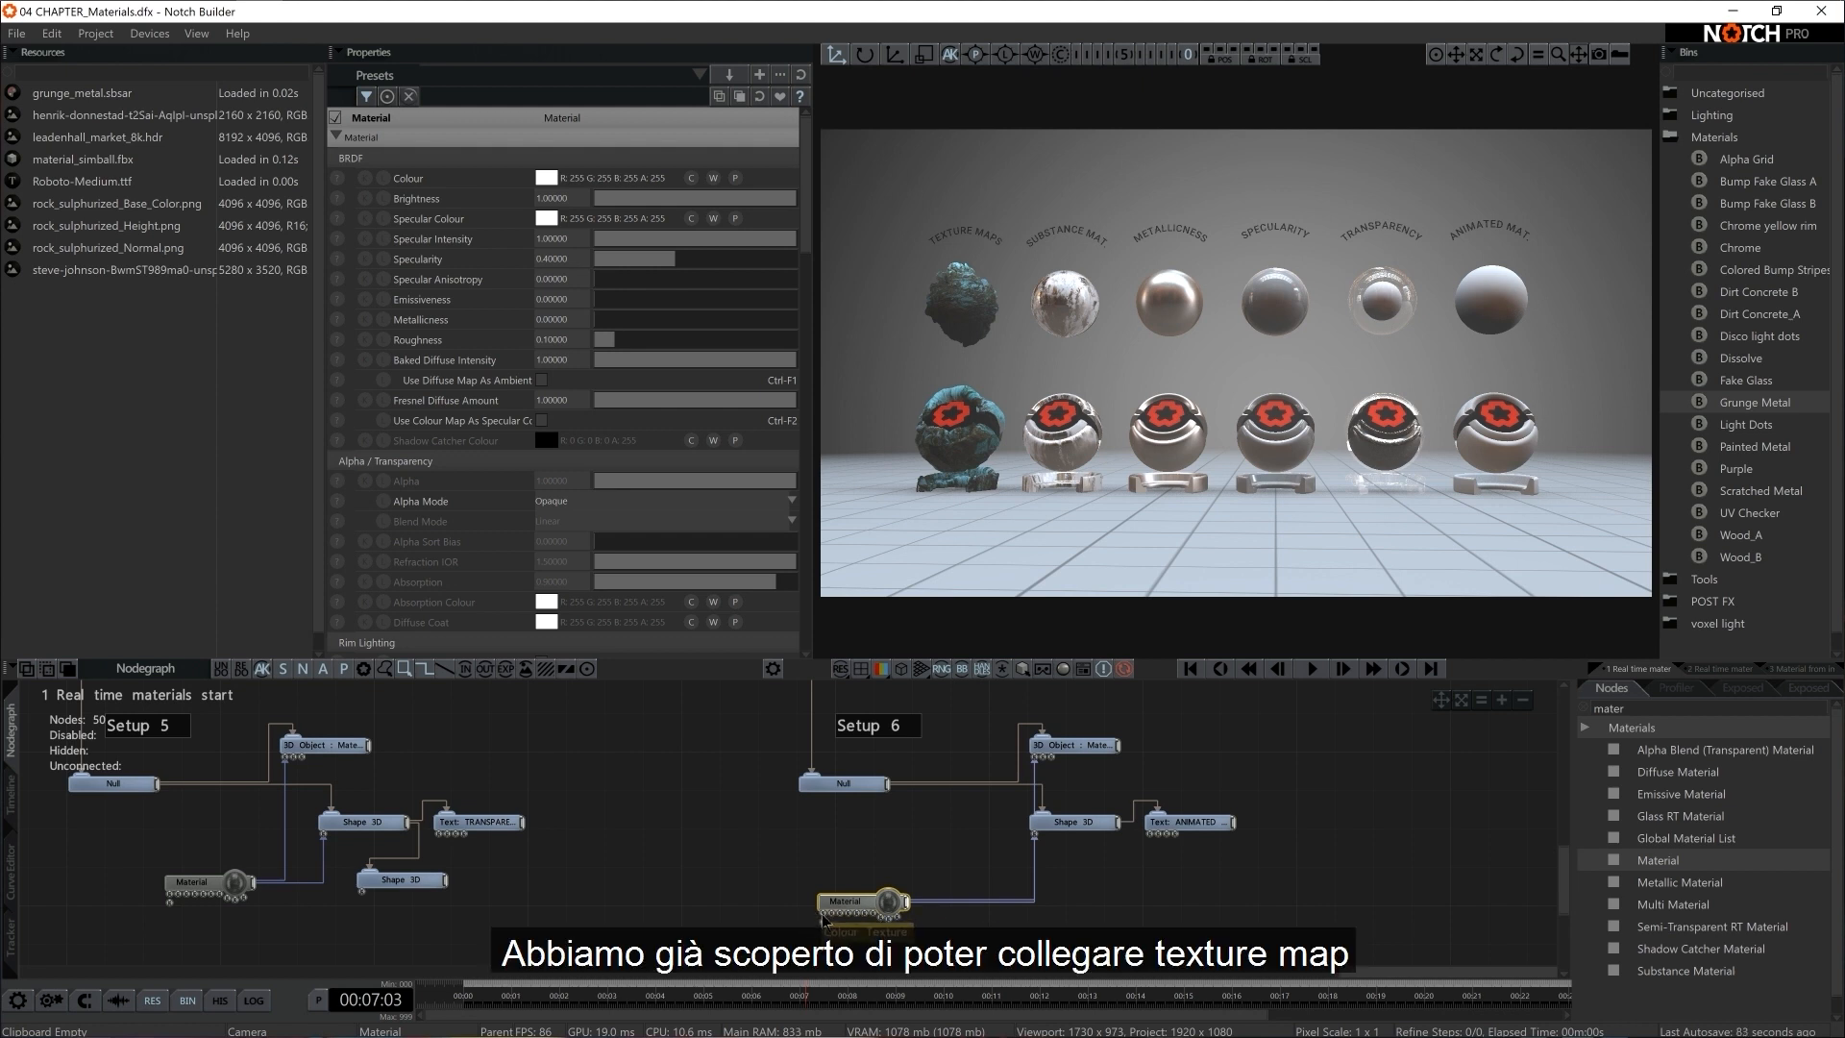
middle_drag(823, 920, 932, 860)
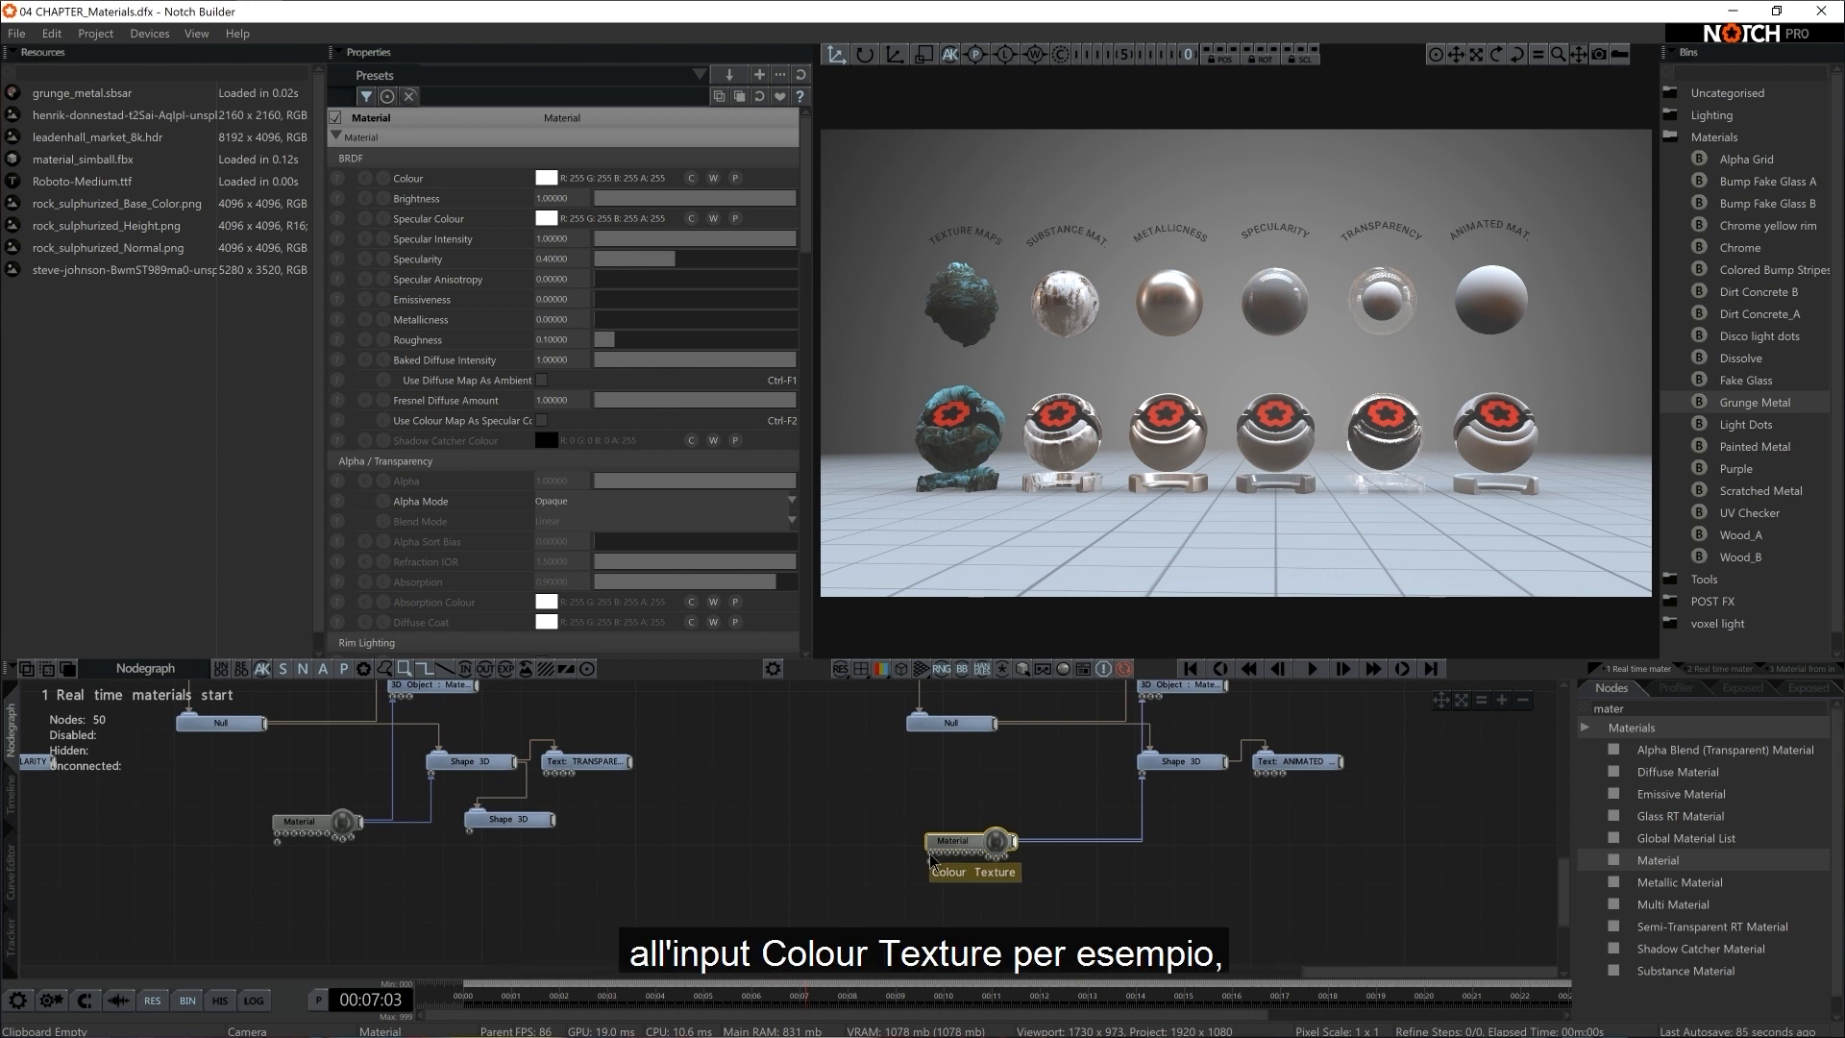
double_click(1670, 706)
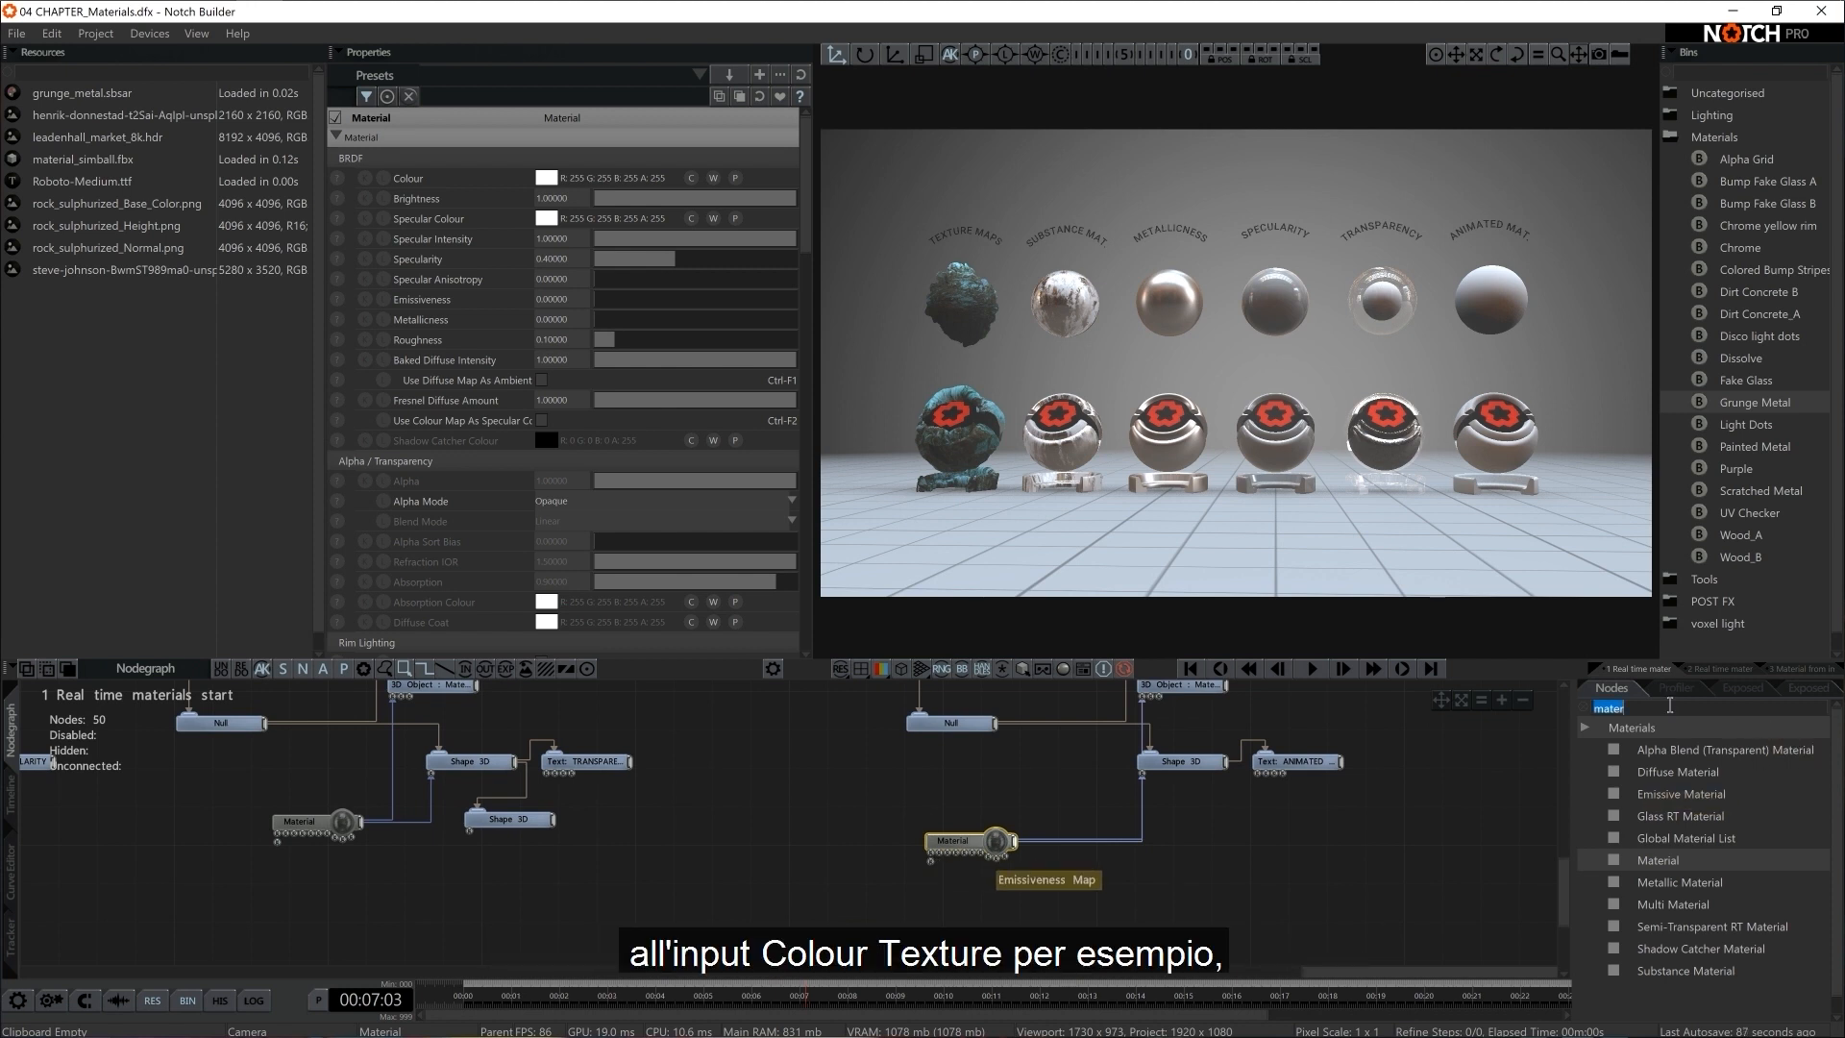
key(BackSpace)
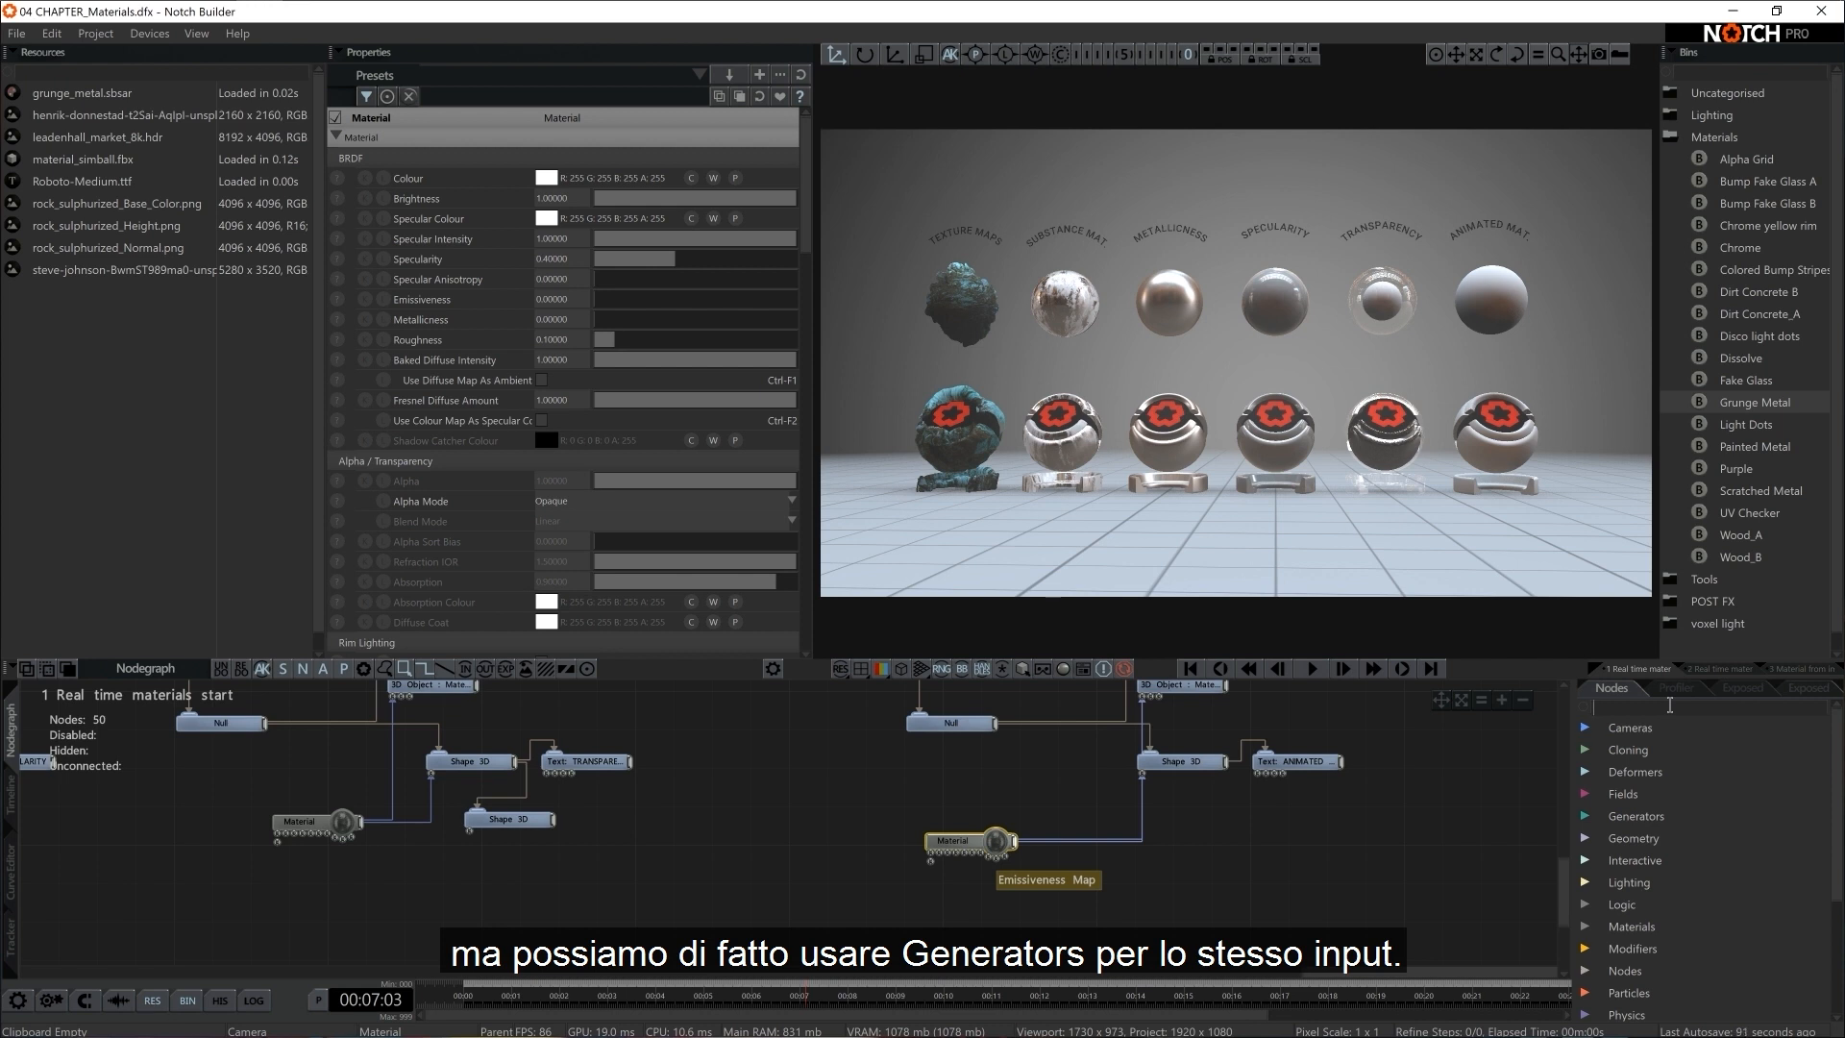
text(tur)
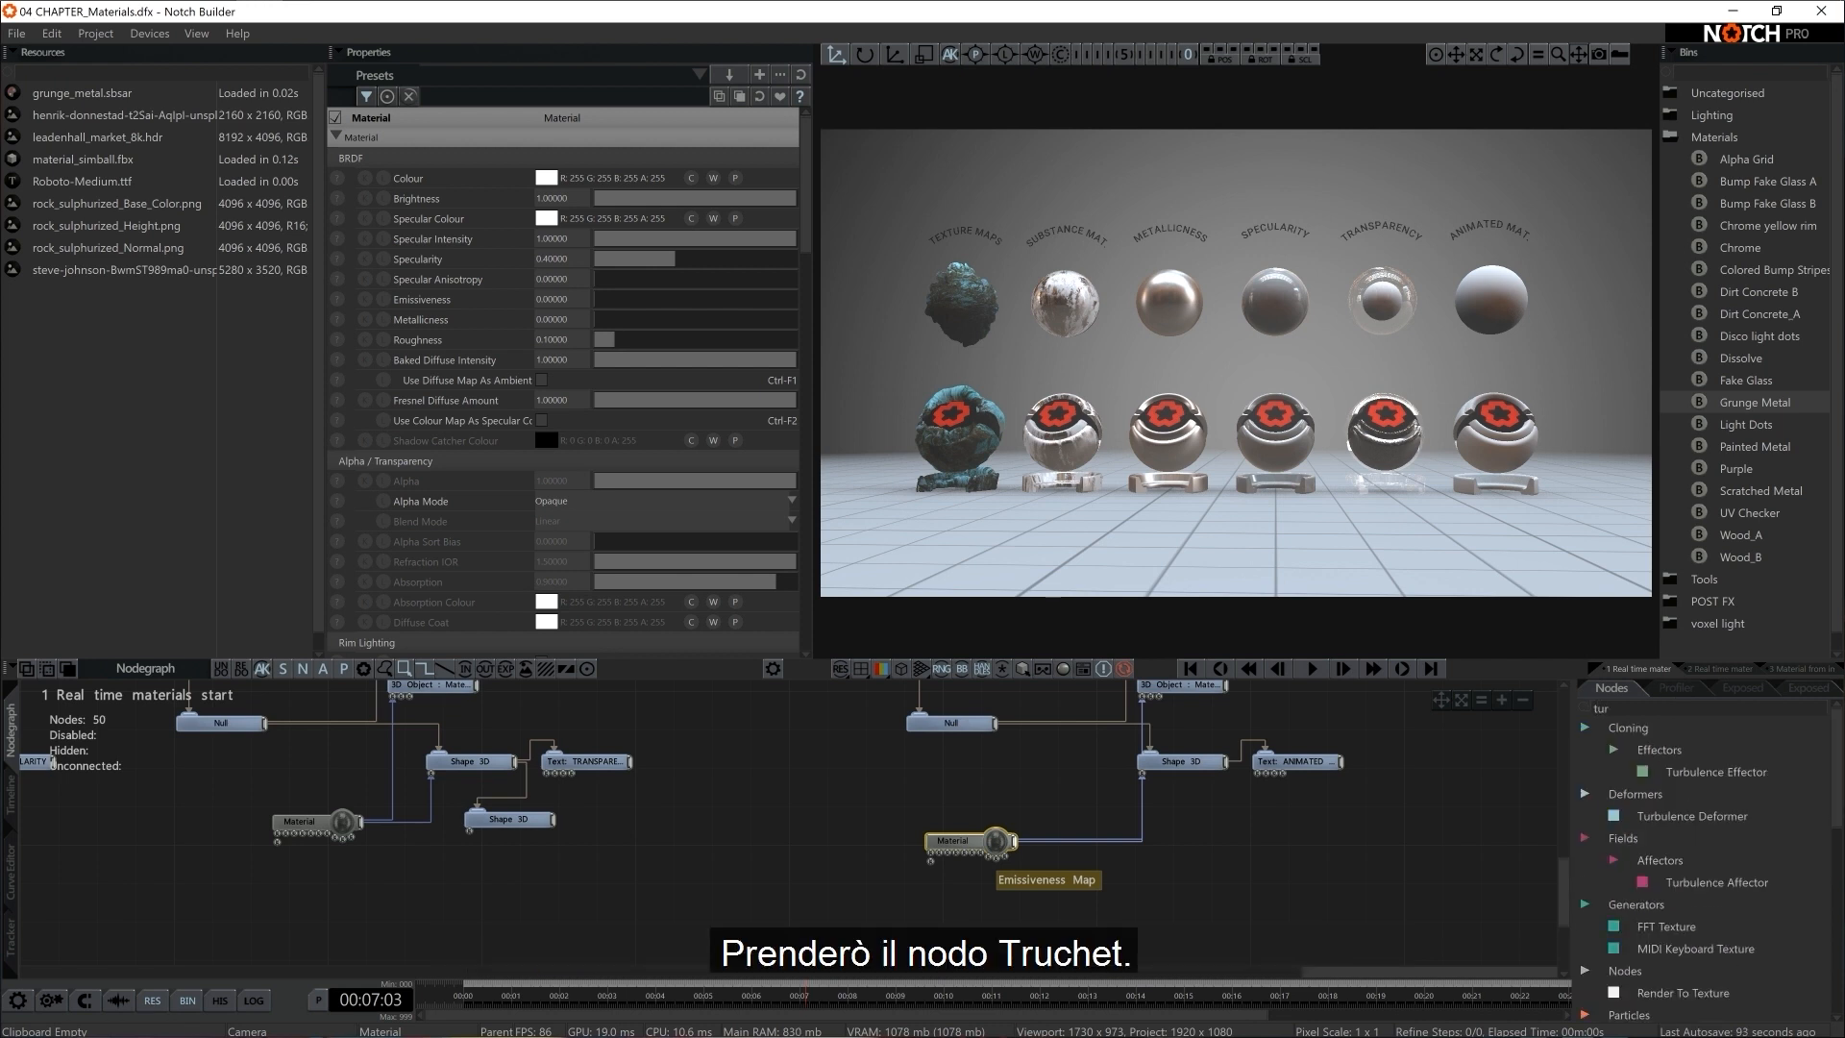
key(BackSpace)
key(BackSpace)
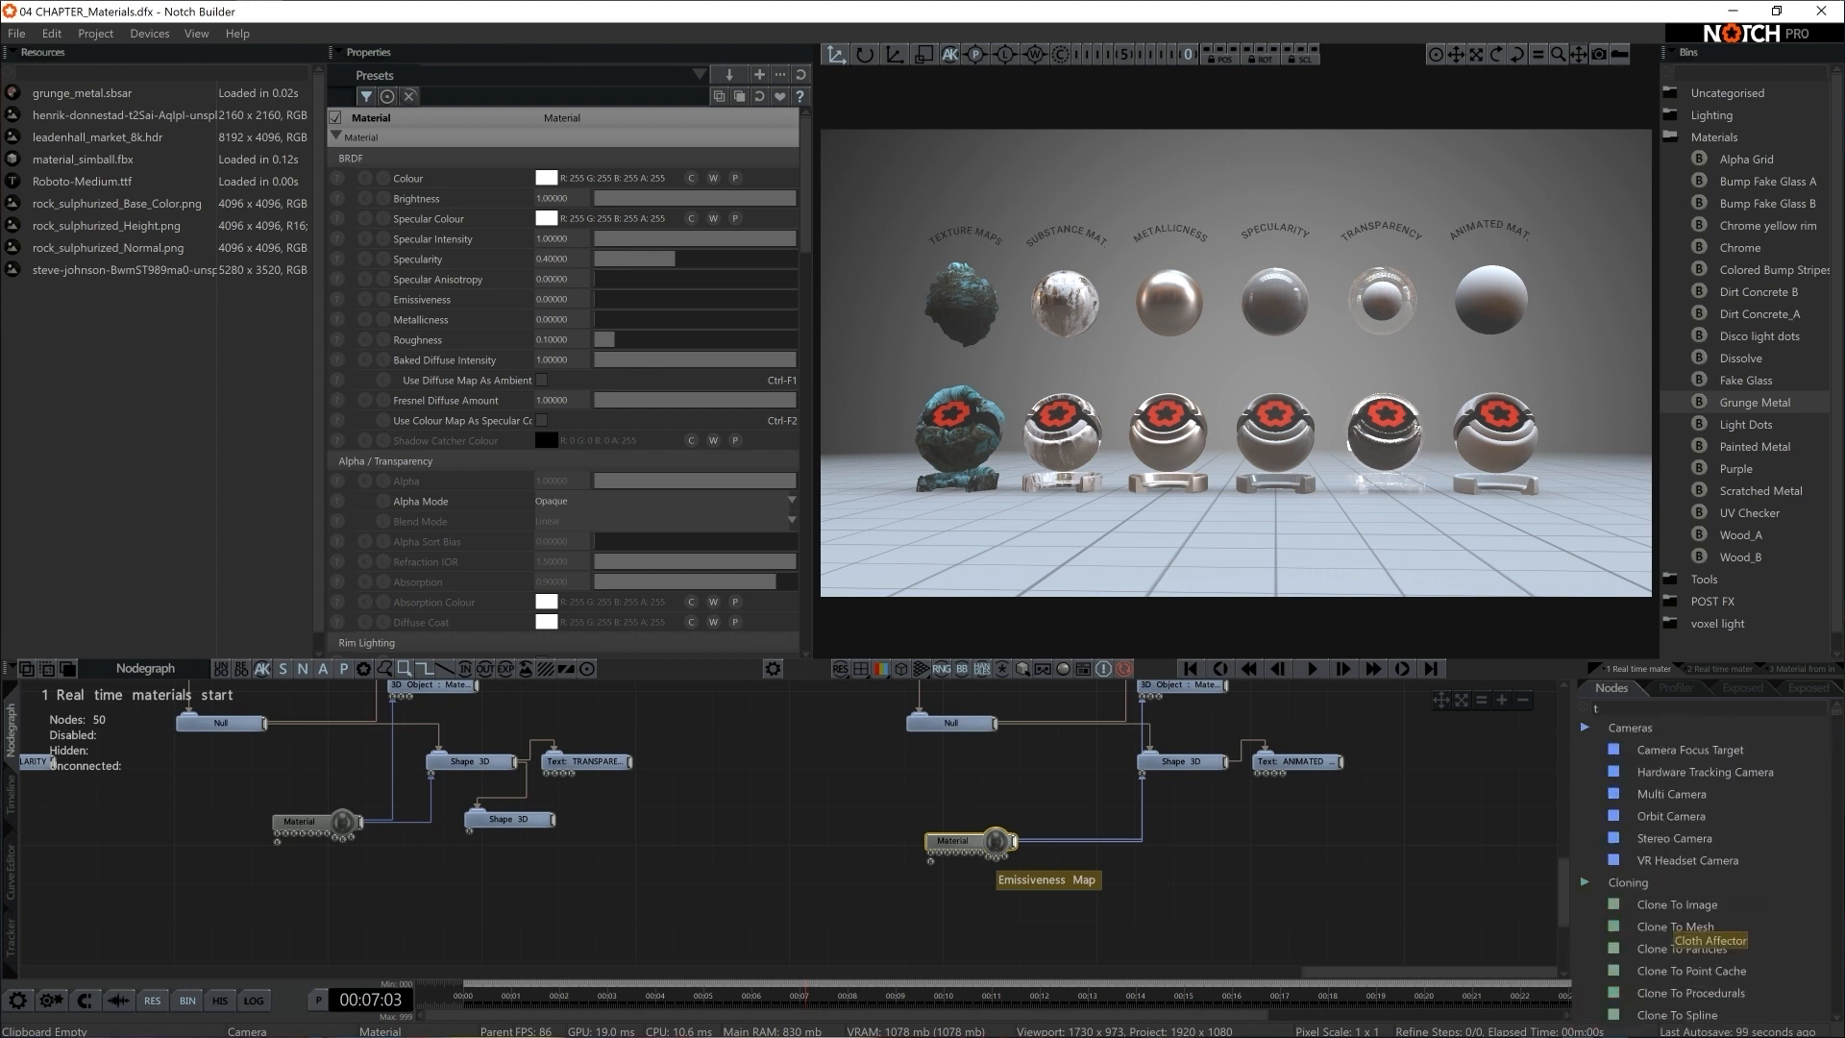
text(ruch)
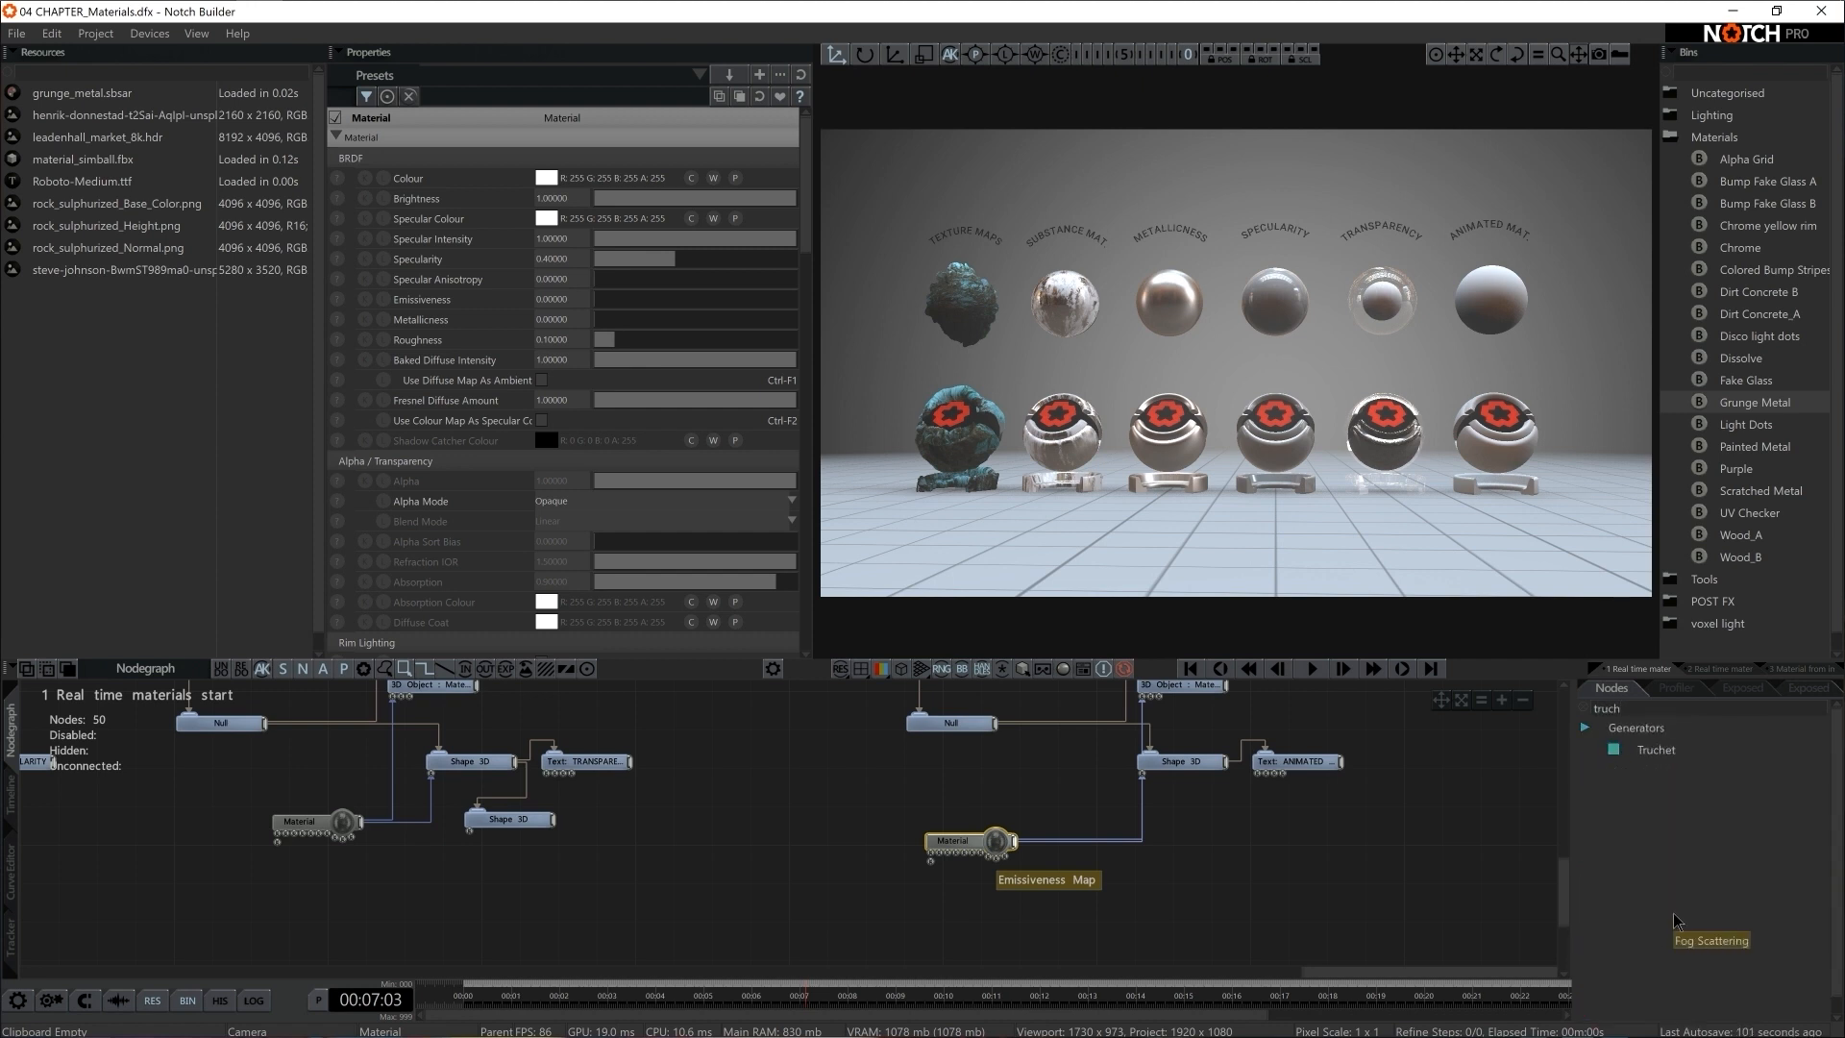
drag(1670, 751, 931, 851)
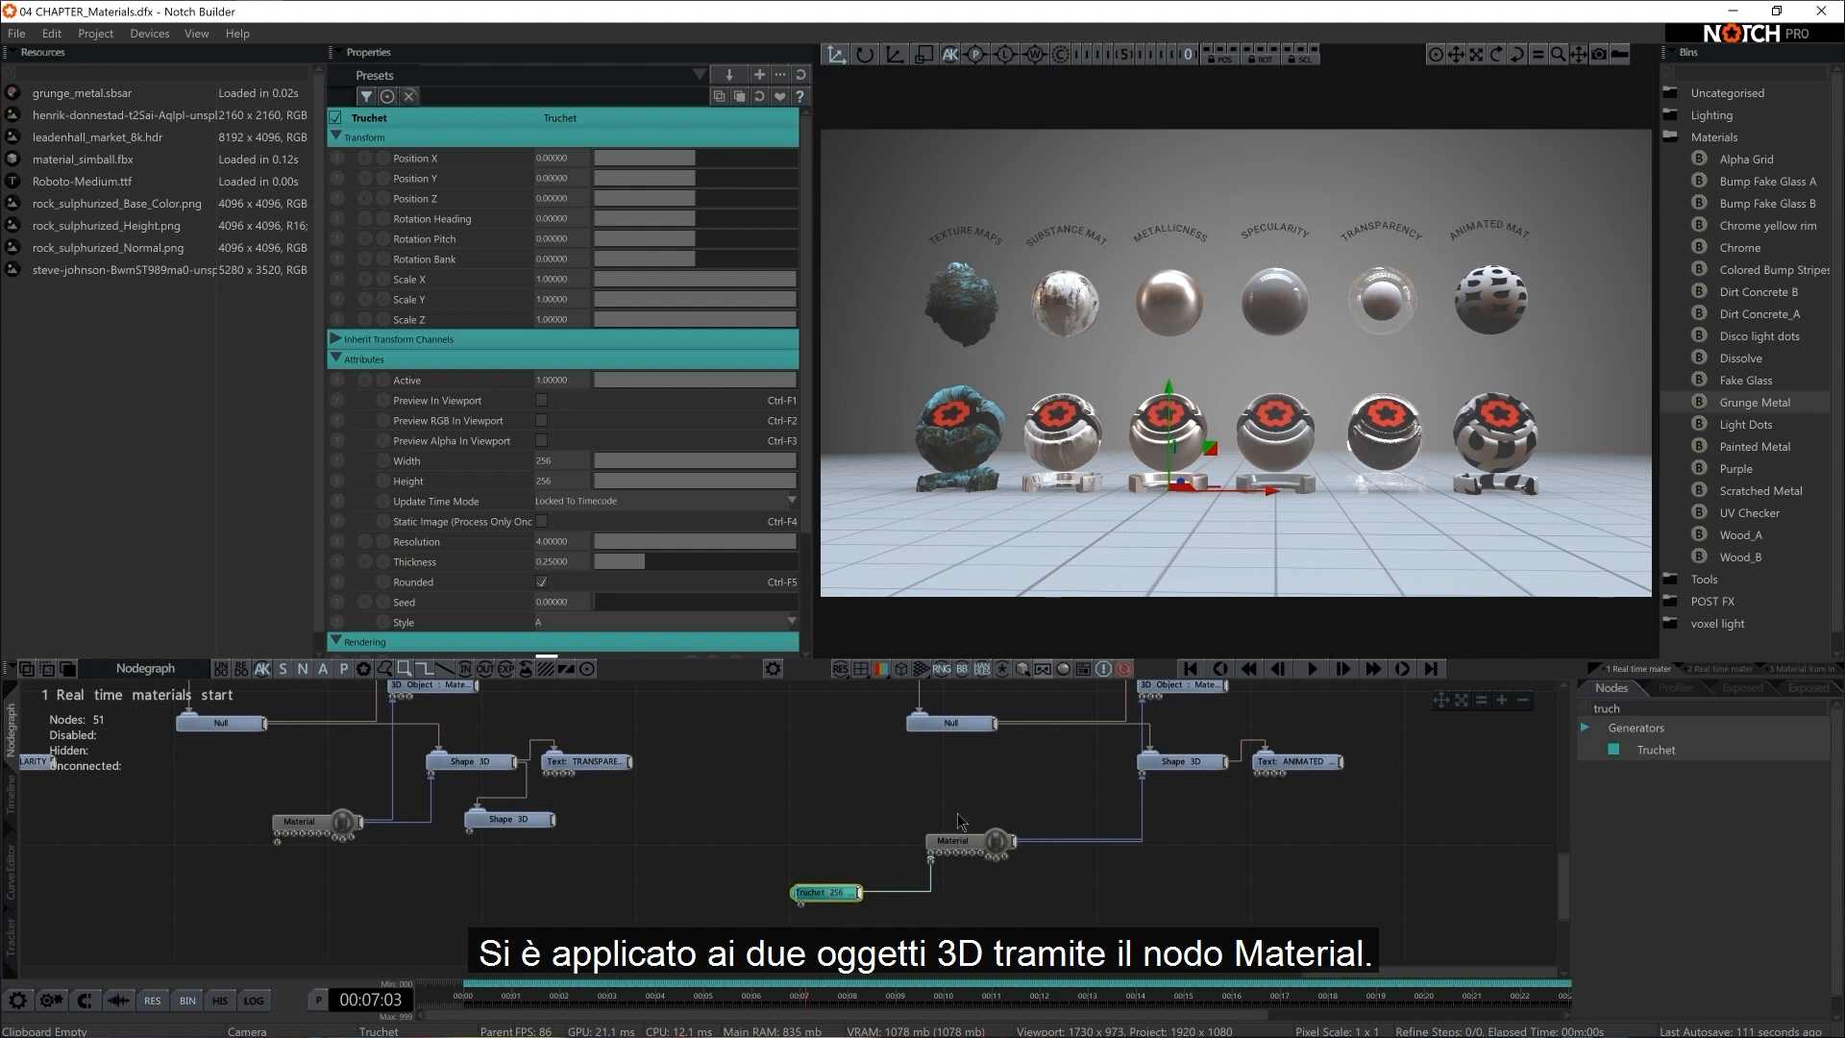
Set the Truchet generator's Width and Height to 1024
middle_drag(958, 821, 977, 848)
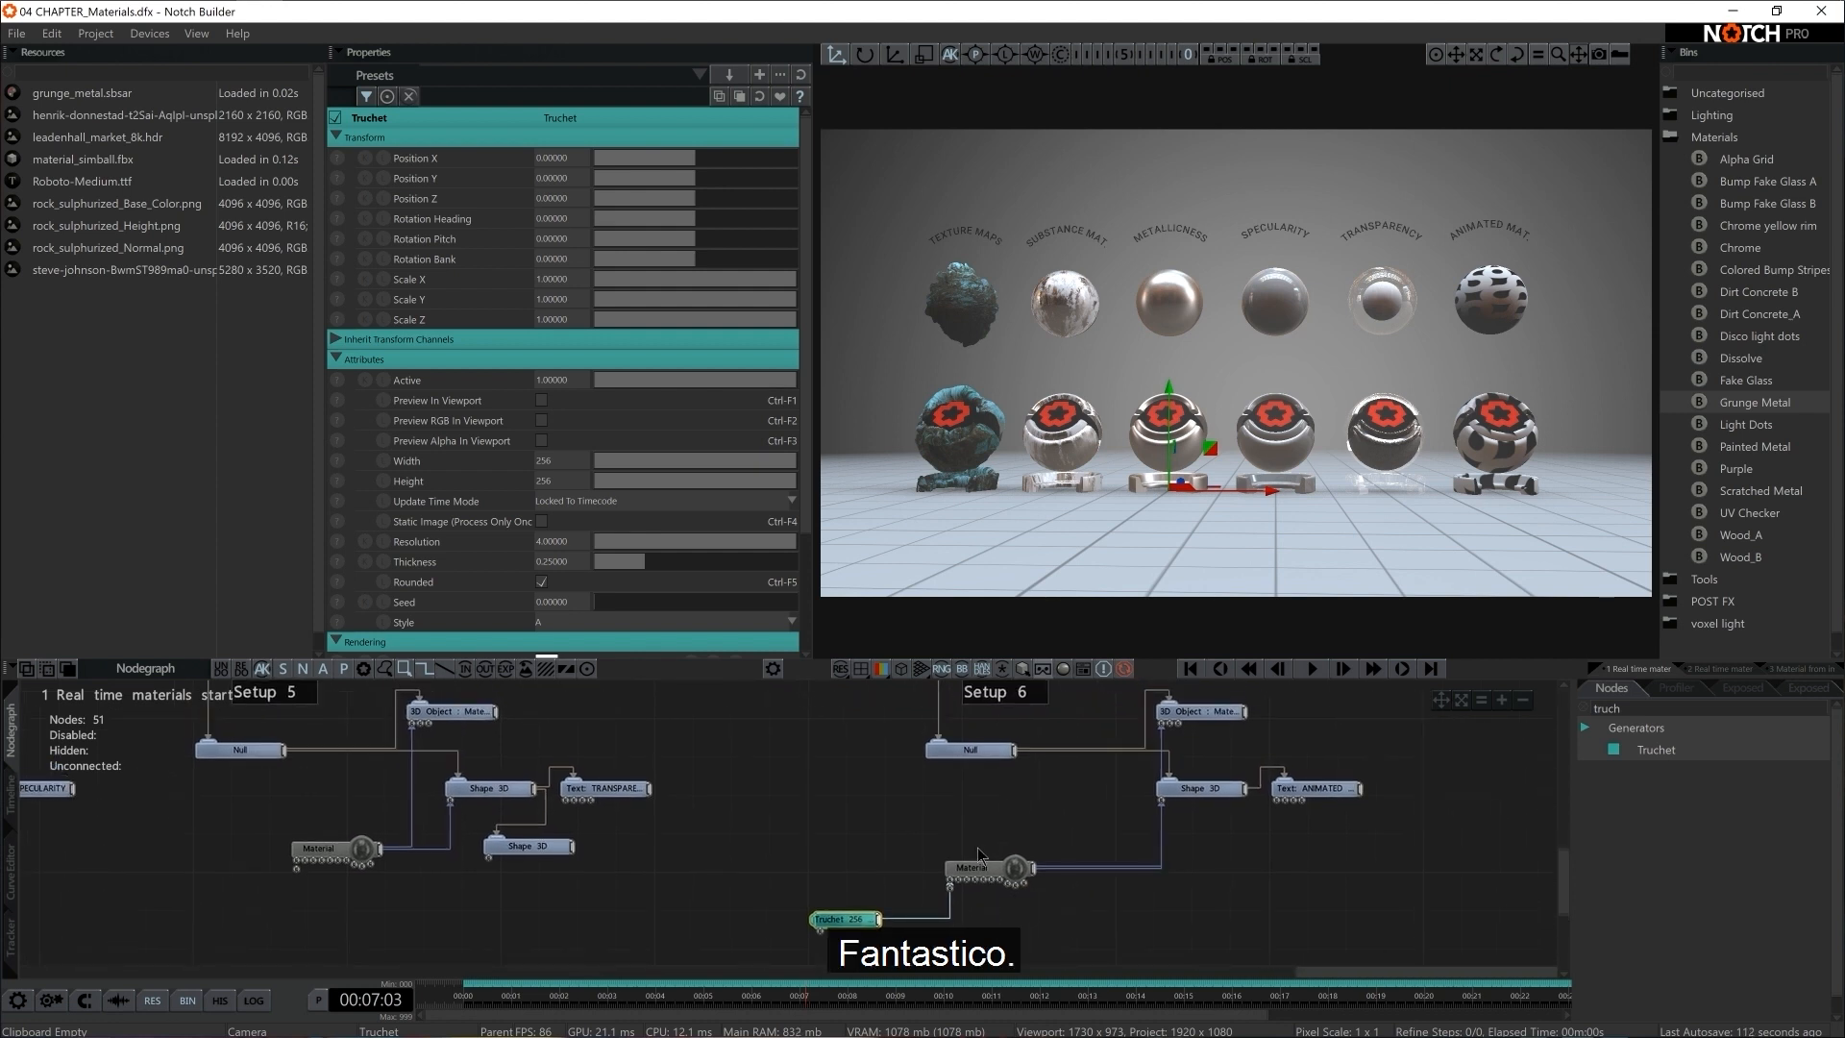
click(563, 461)
text(1024)
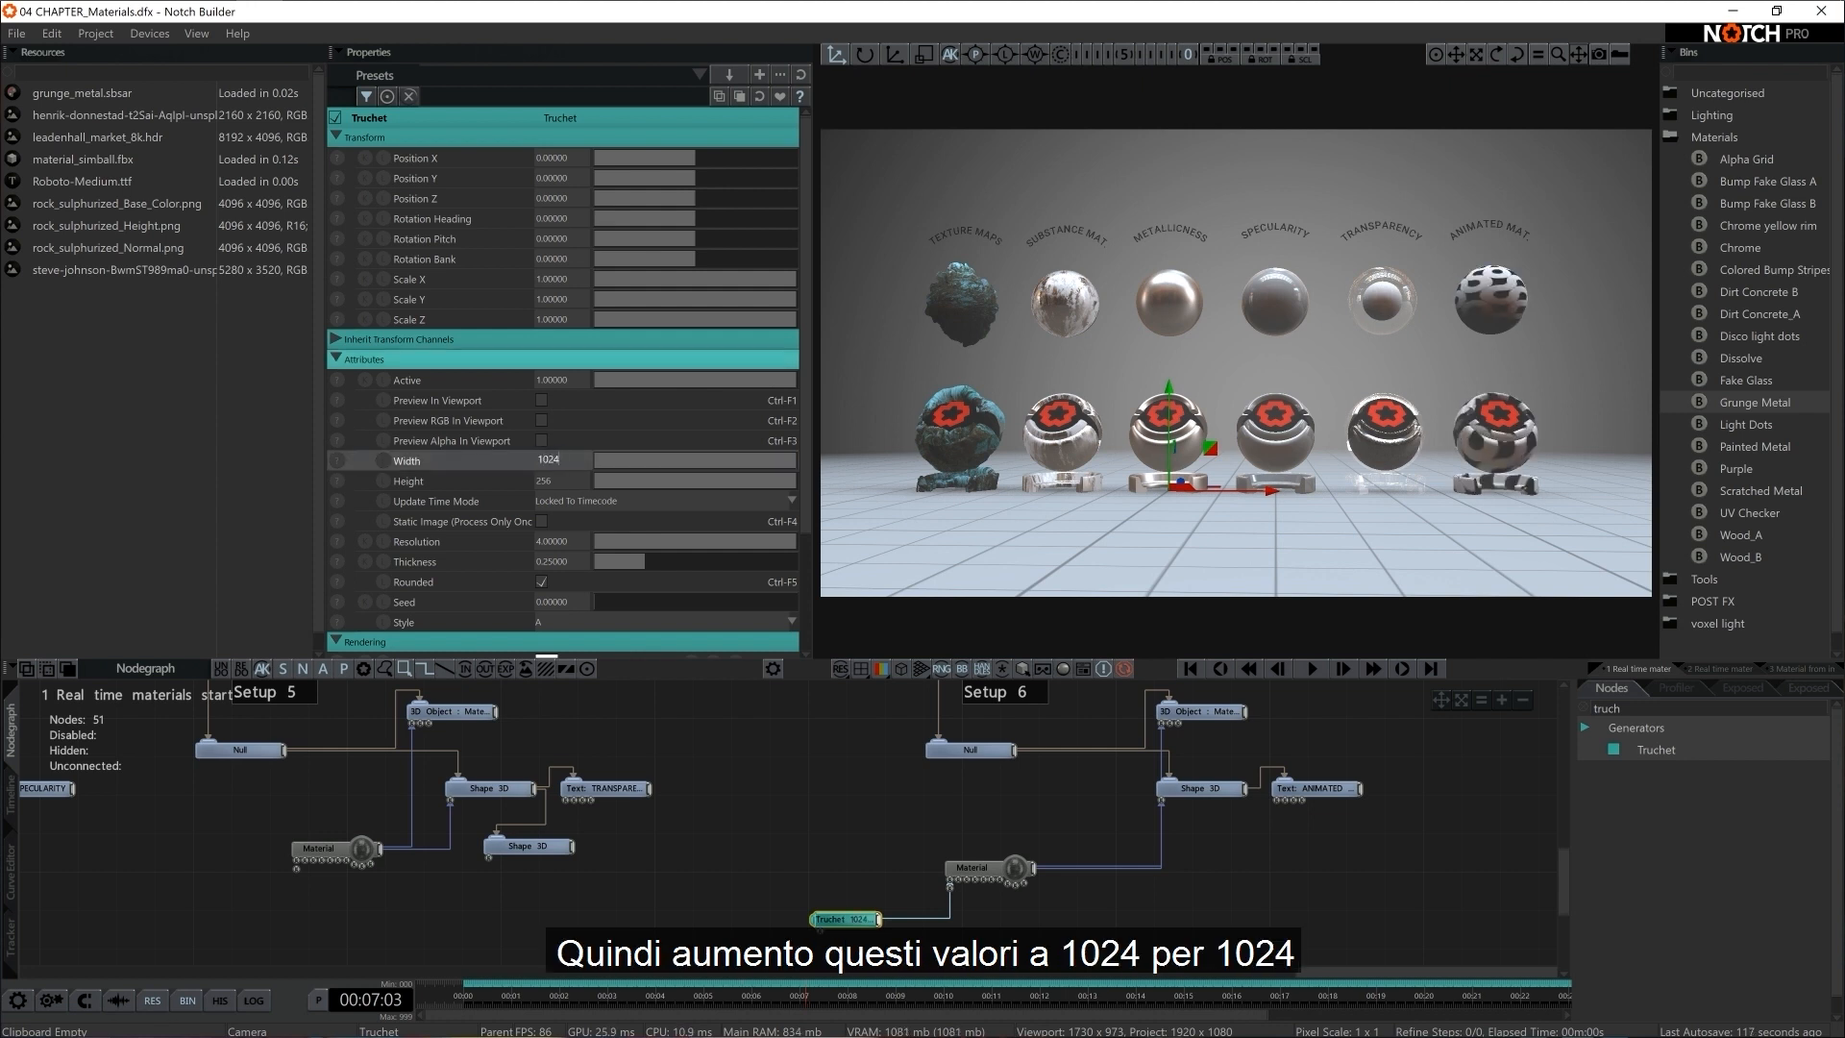
click(572, 482)
text(1024)
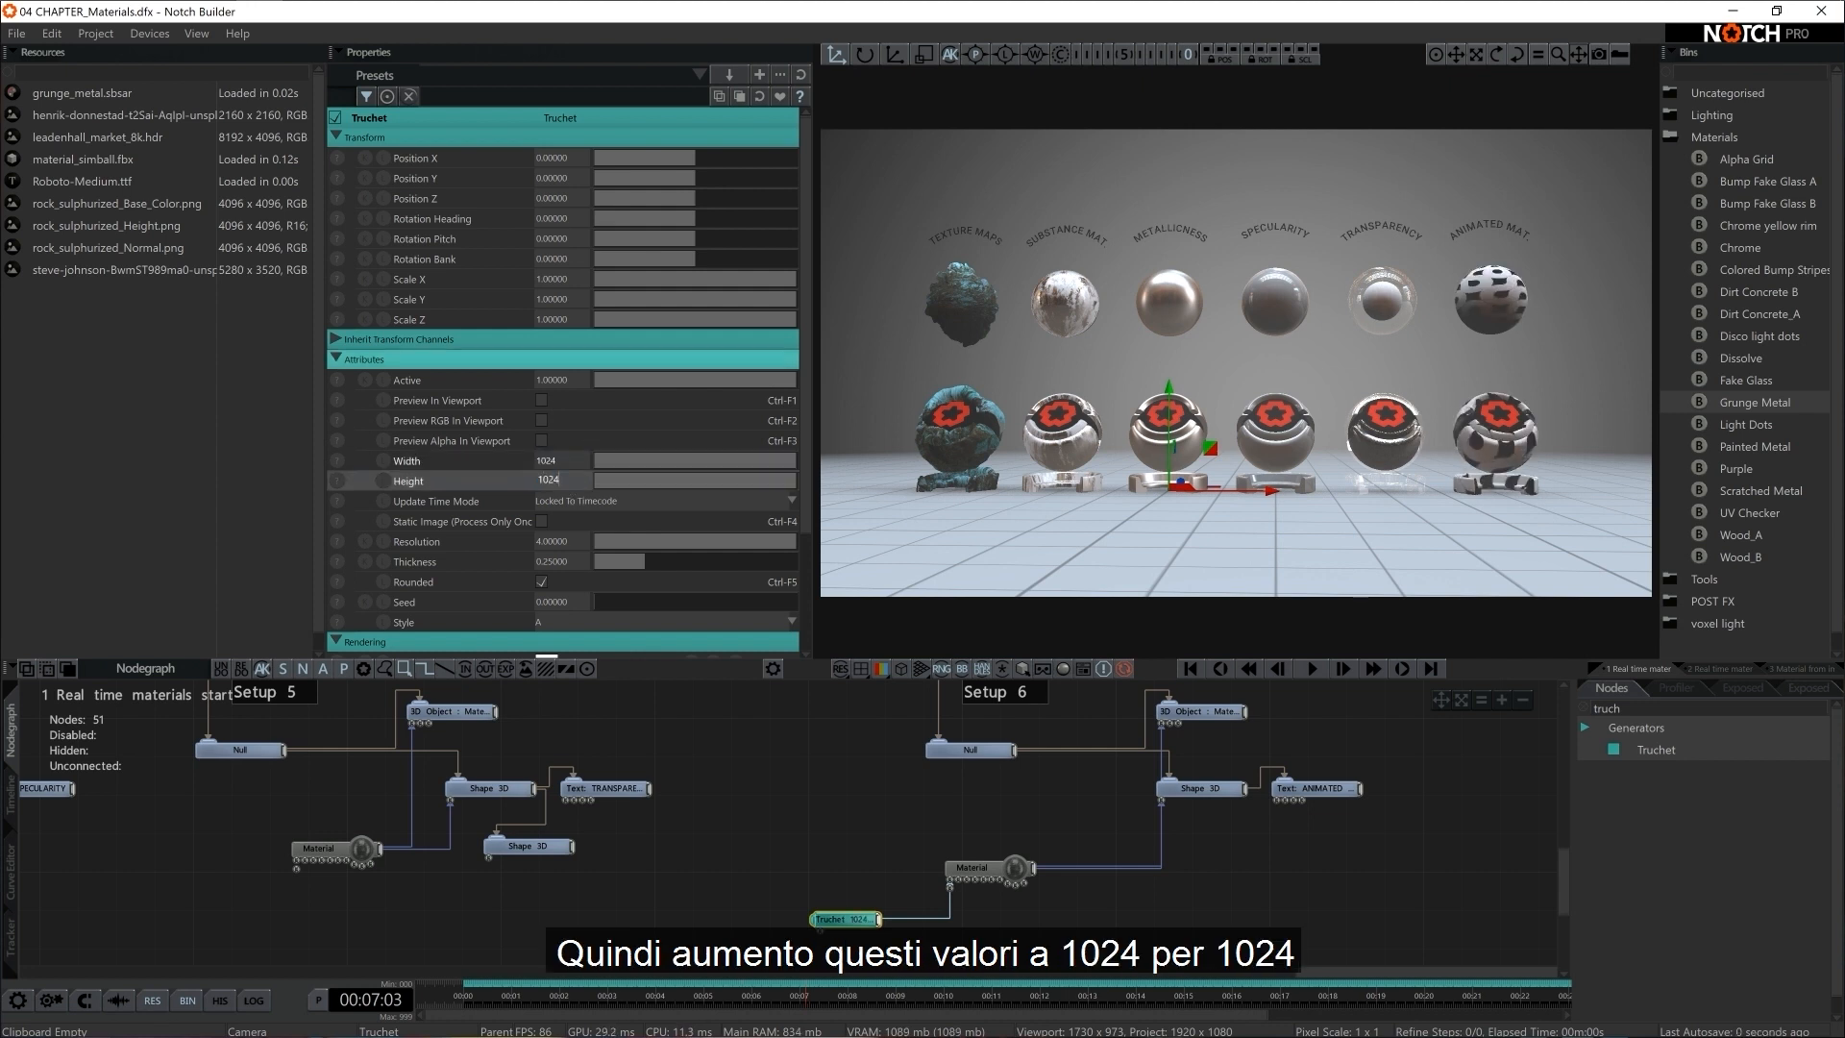
key(Return)
Turn off the Rounded option of the Truchet generator so its pattern has straight edges
scroll(379, 525, down, 2)
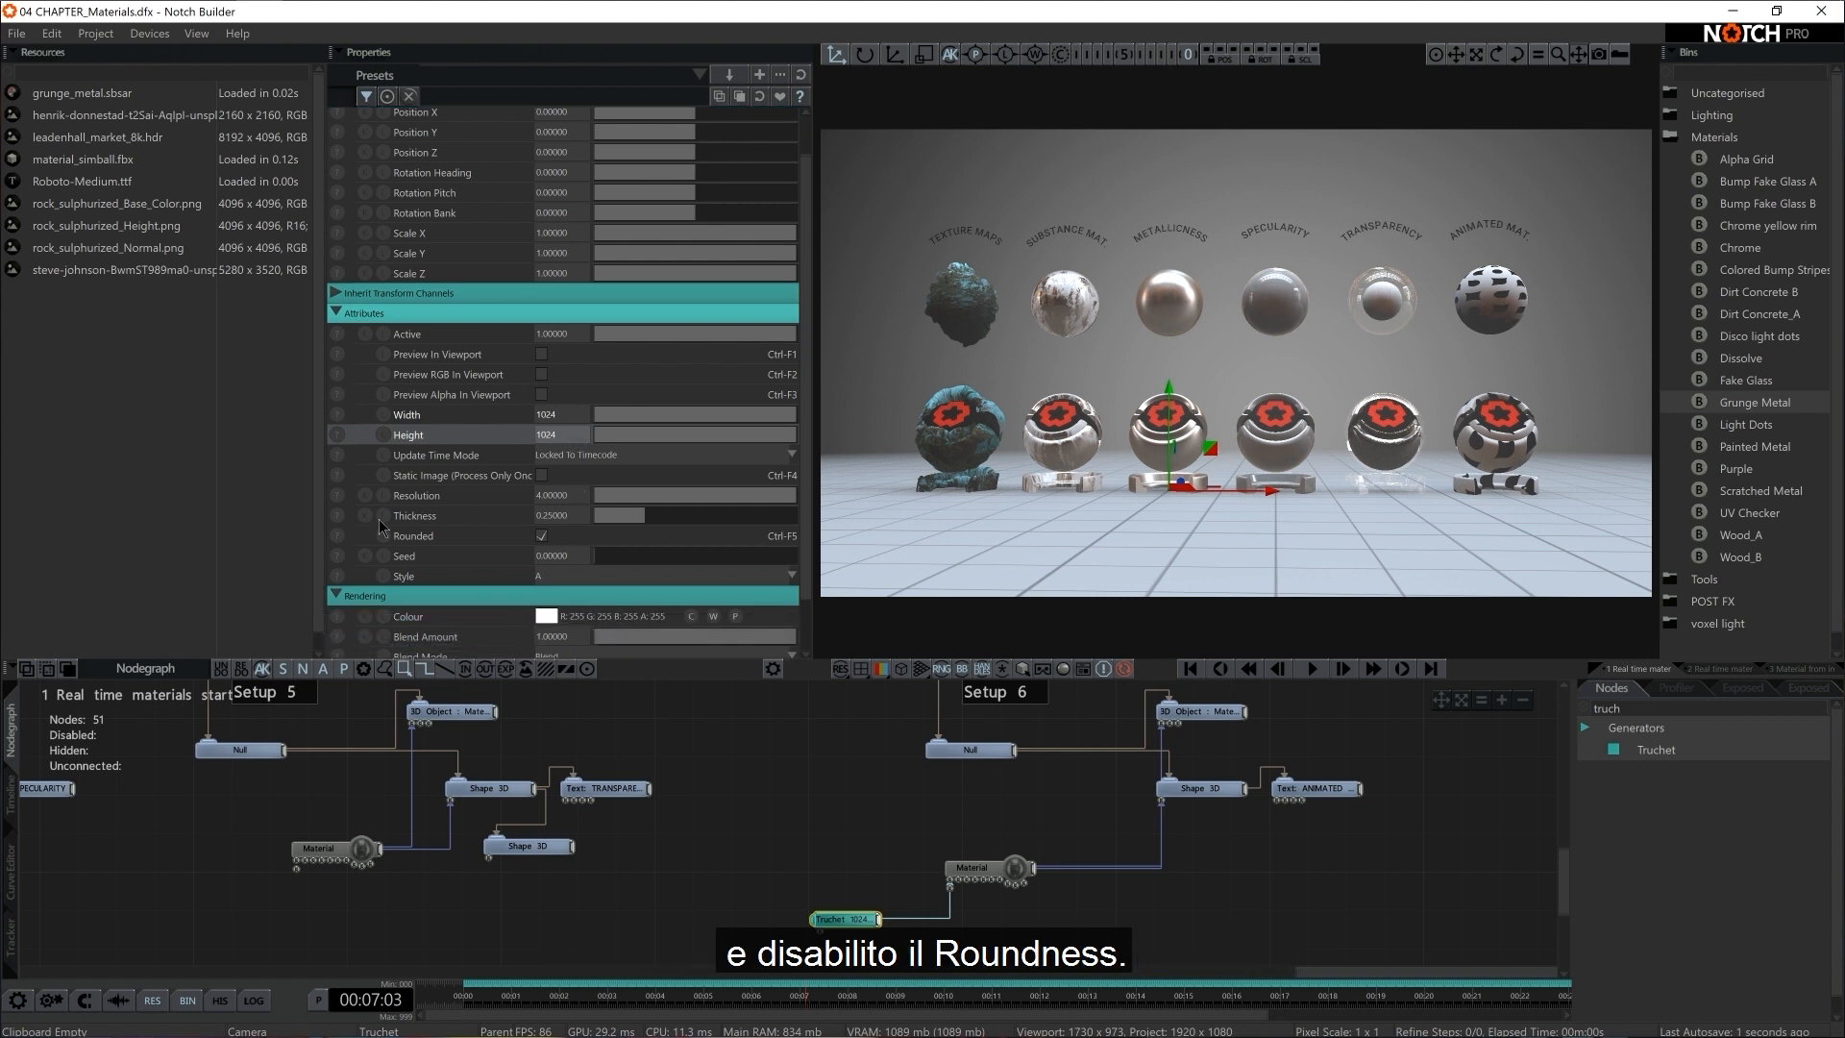
click(541, 536)
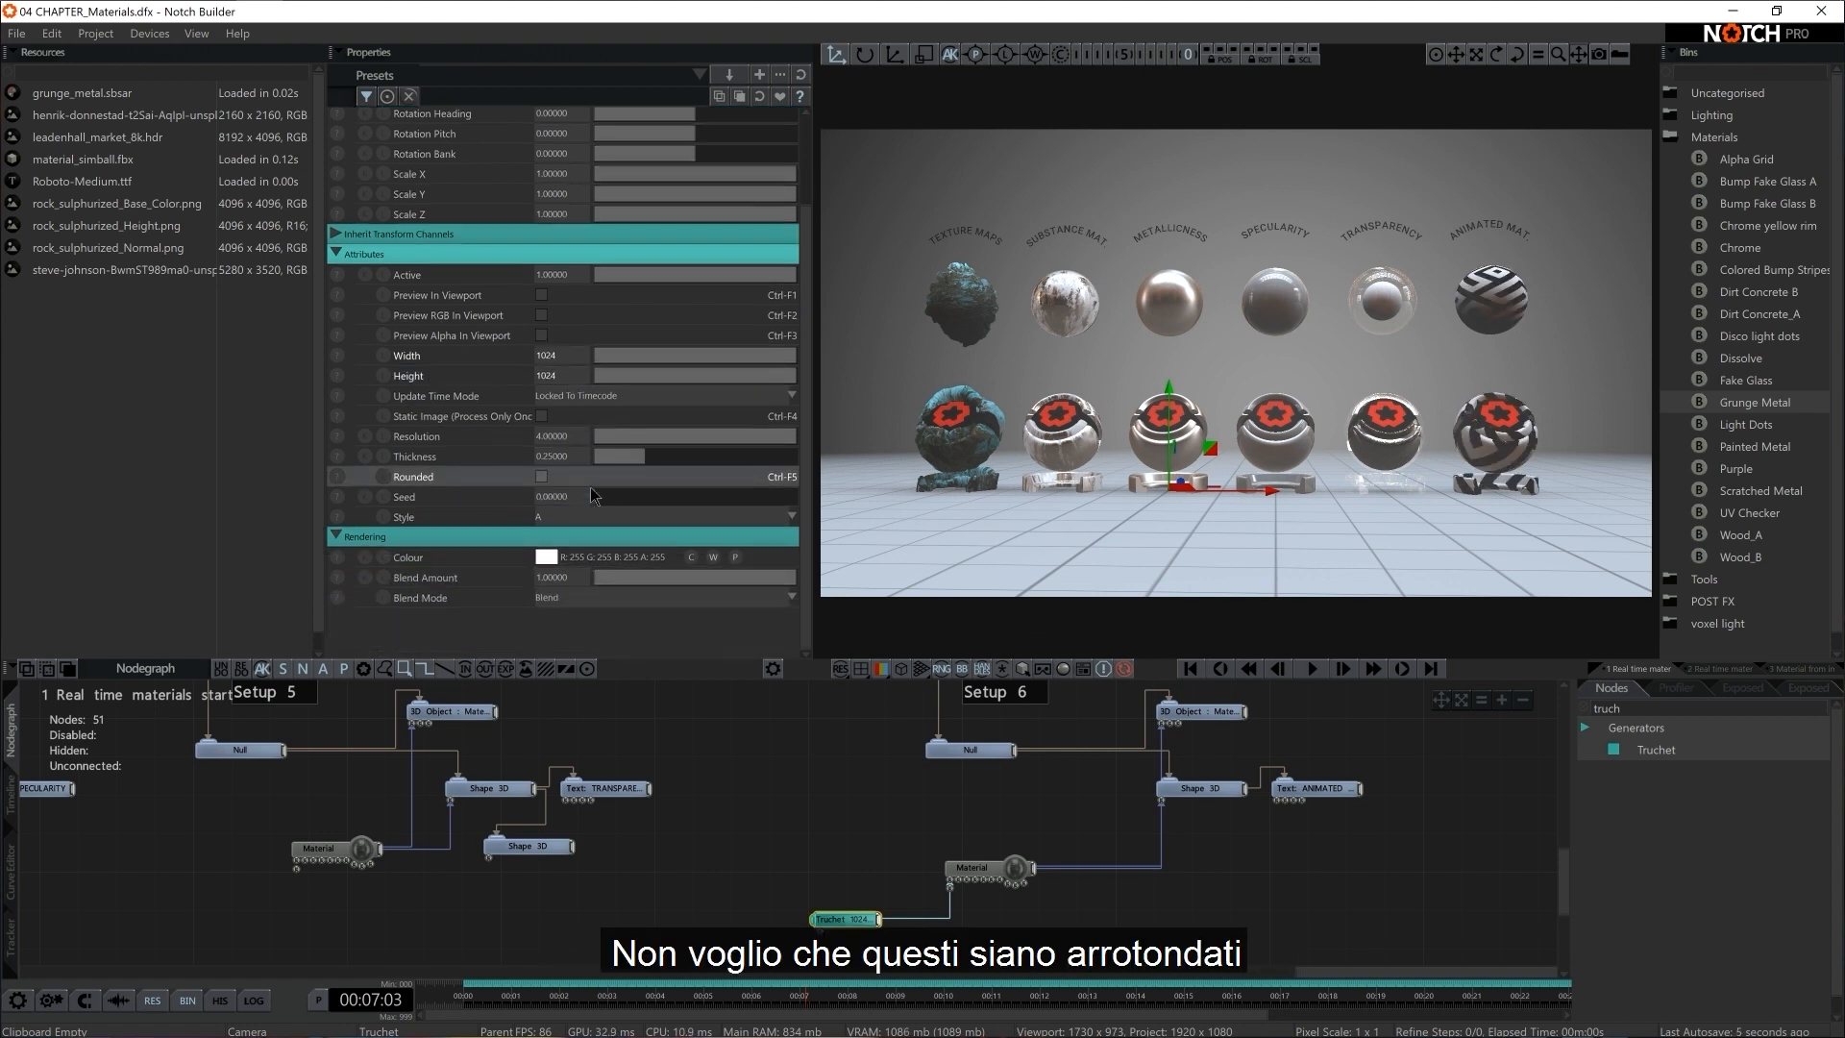
scroll(591, 490, down, 2)
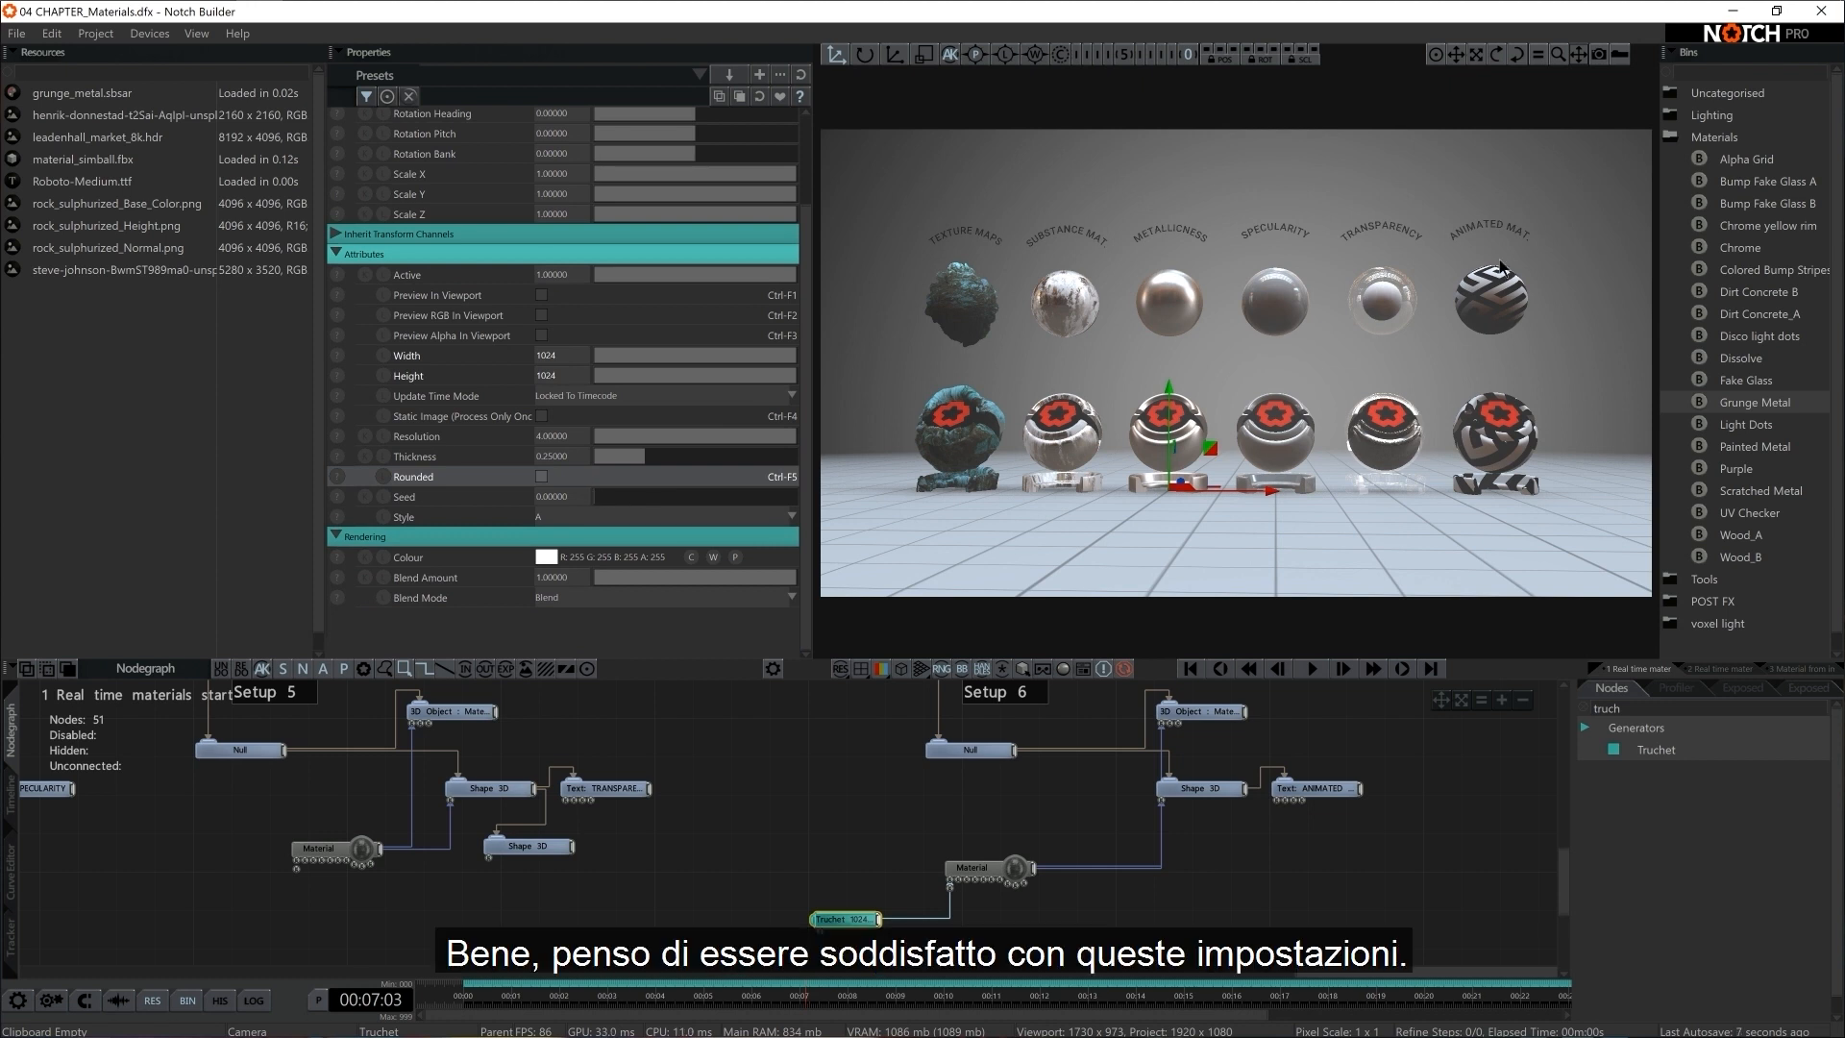
Colour the Truchet generator cyan with RGB values 0, 230, 255, and deselect the node
click(561, 556)
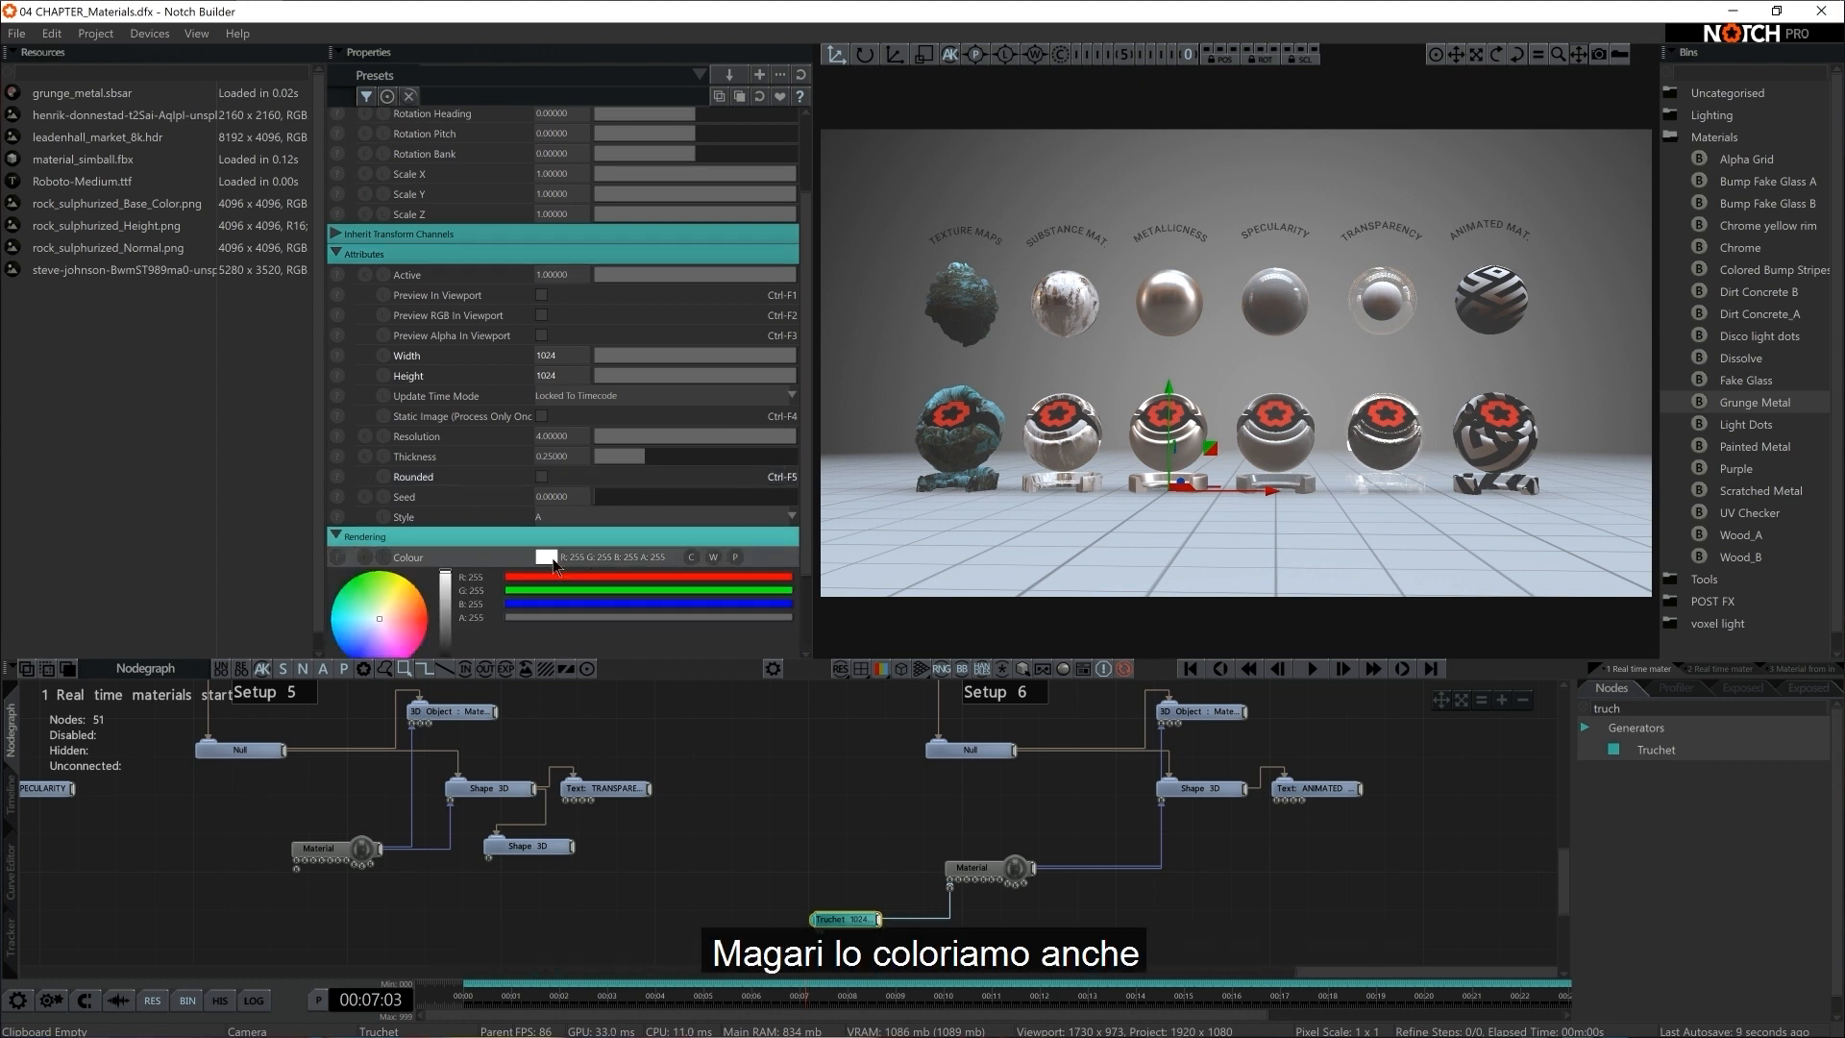
scroll(498, 567, down, 3)
drag(333, 480, 310, 531)
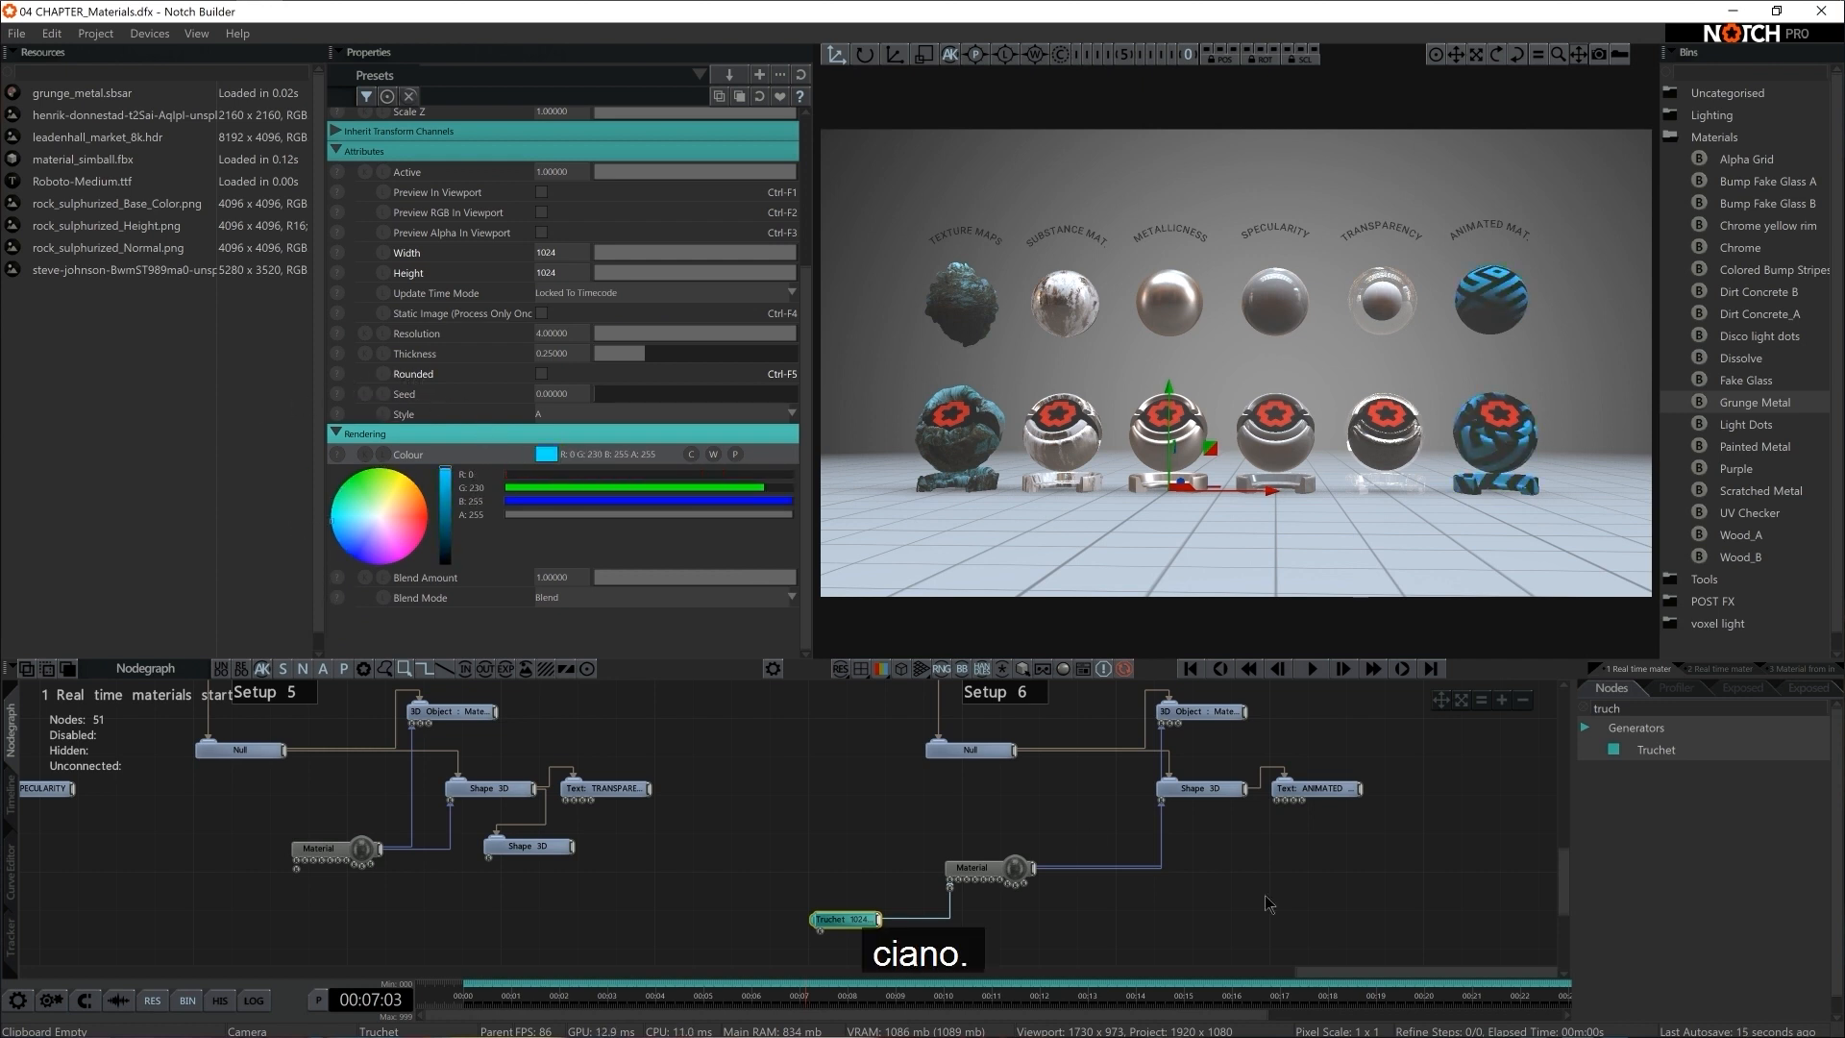
click(1025, 911)
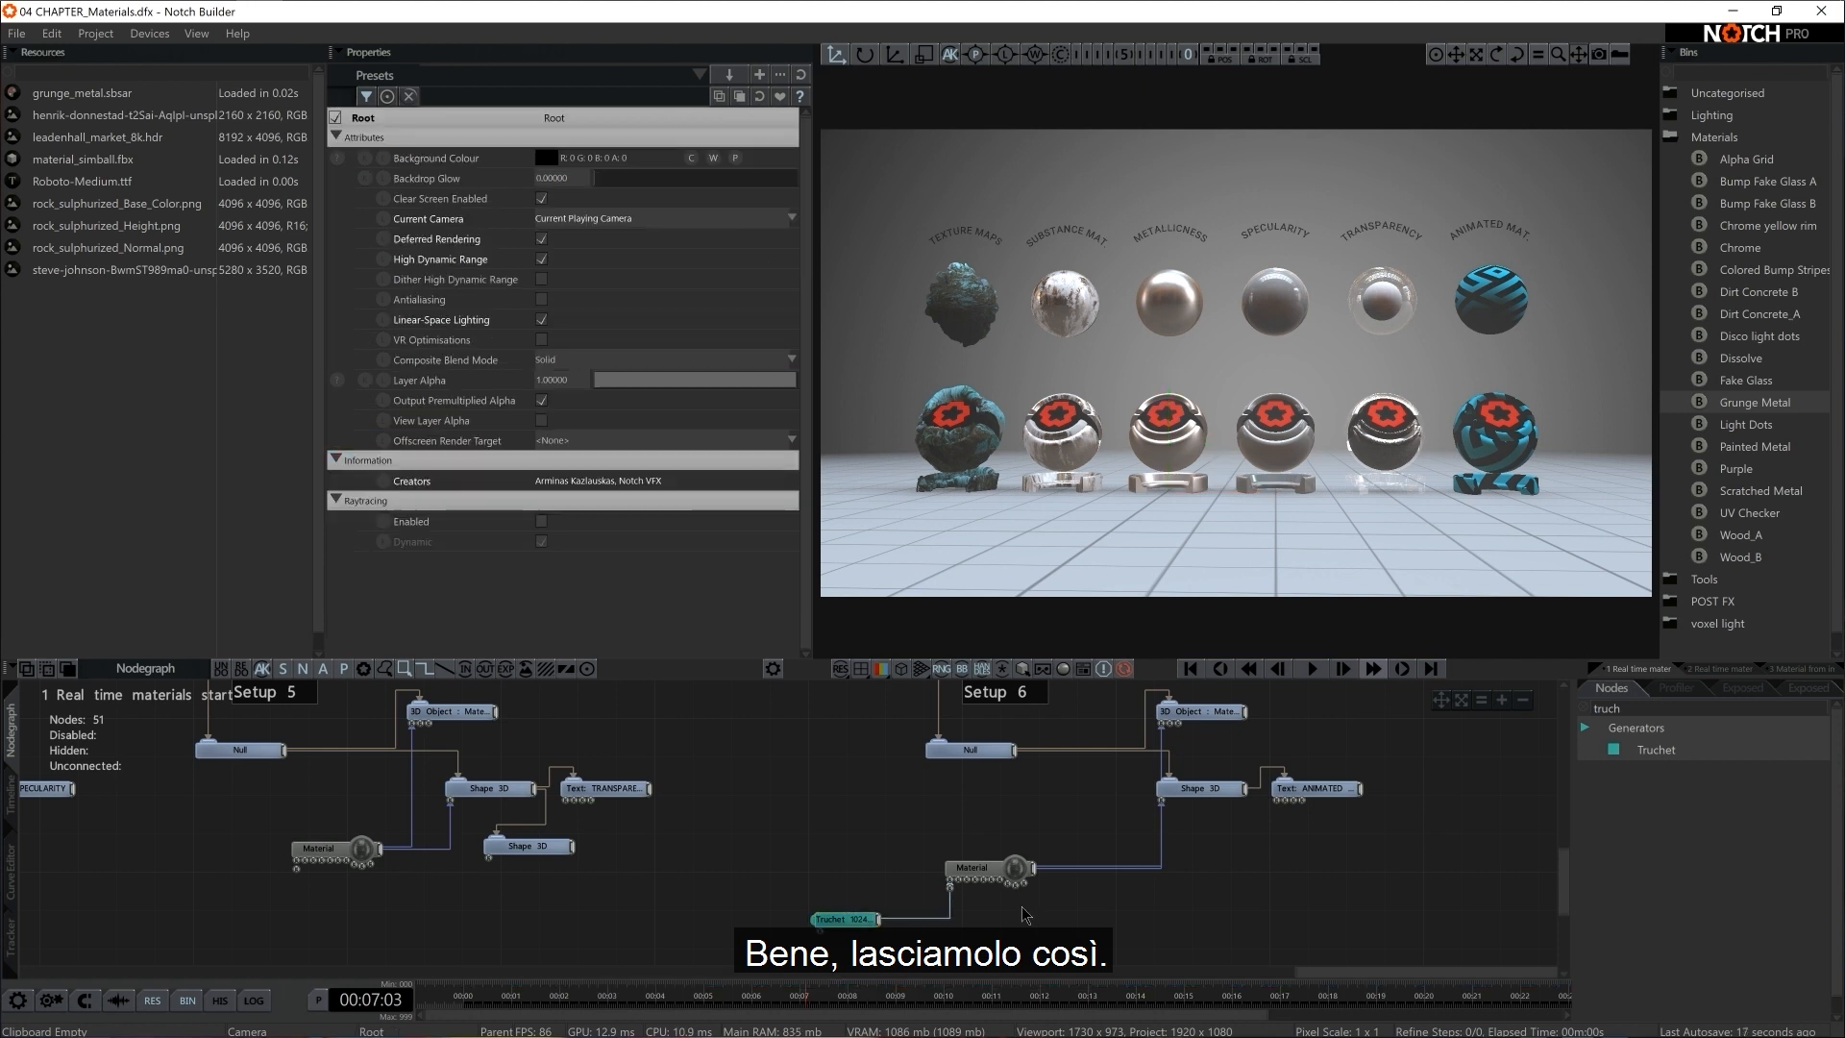
Add a Digital Block Glitch post effect and attach it to the Truchet node of Setup 6
click(1657, 712)
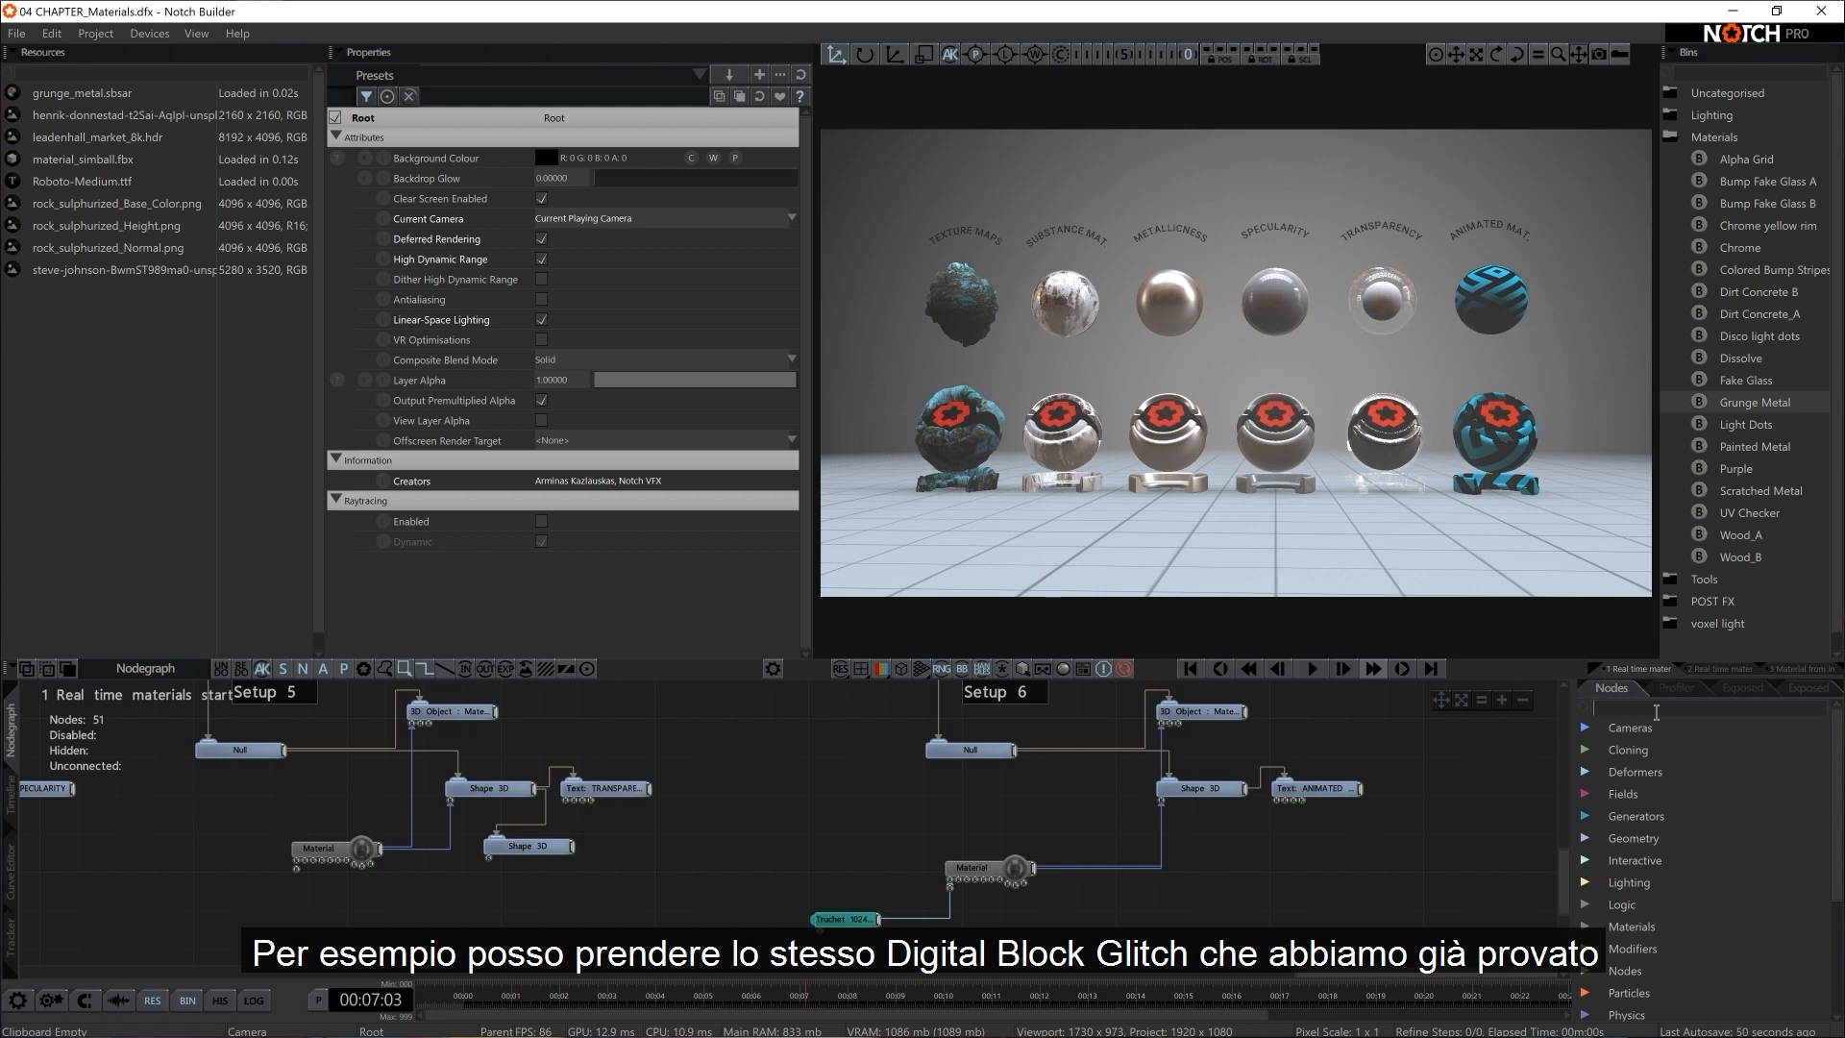
text(digi)
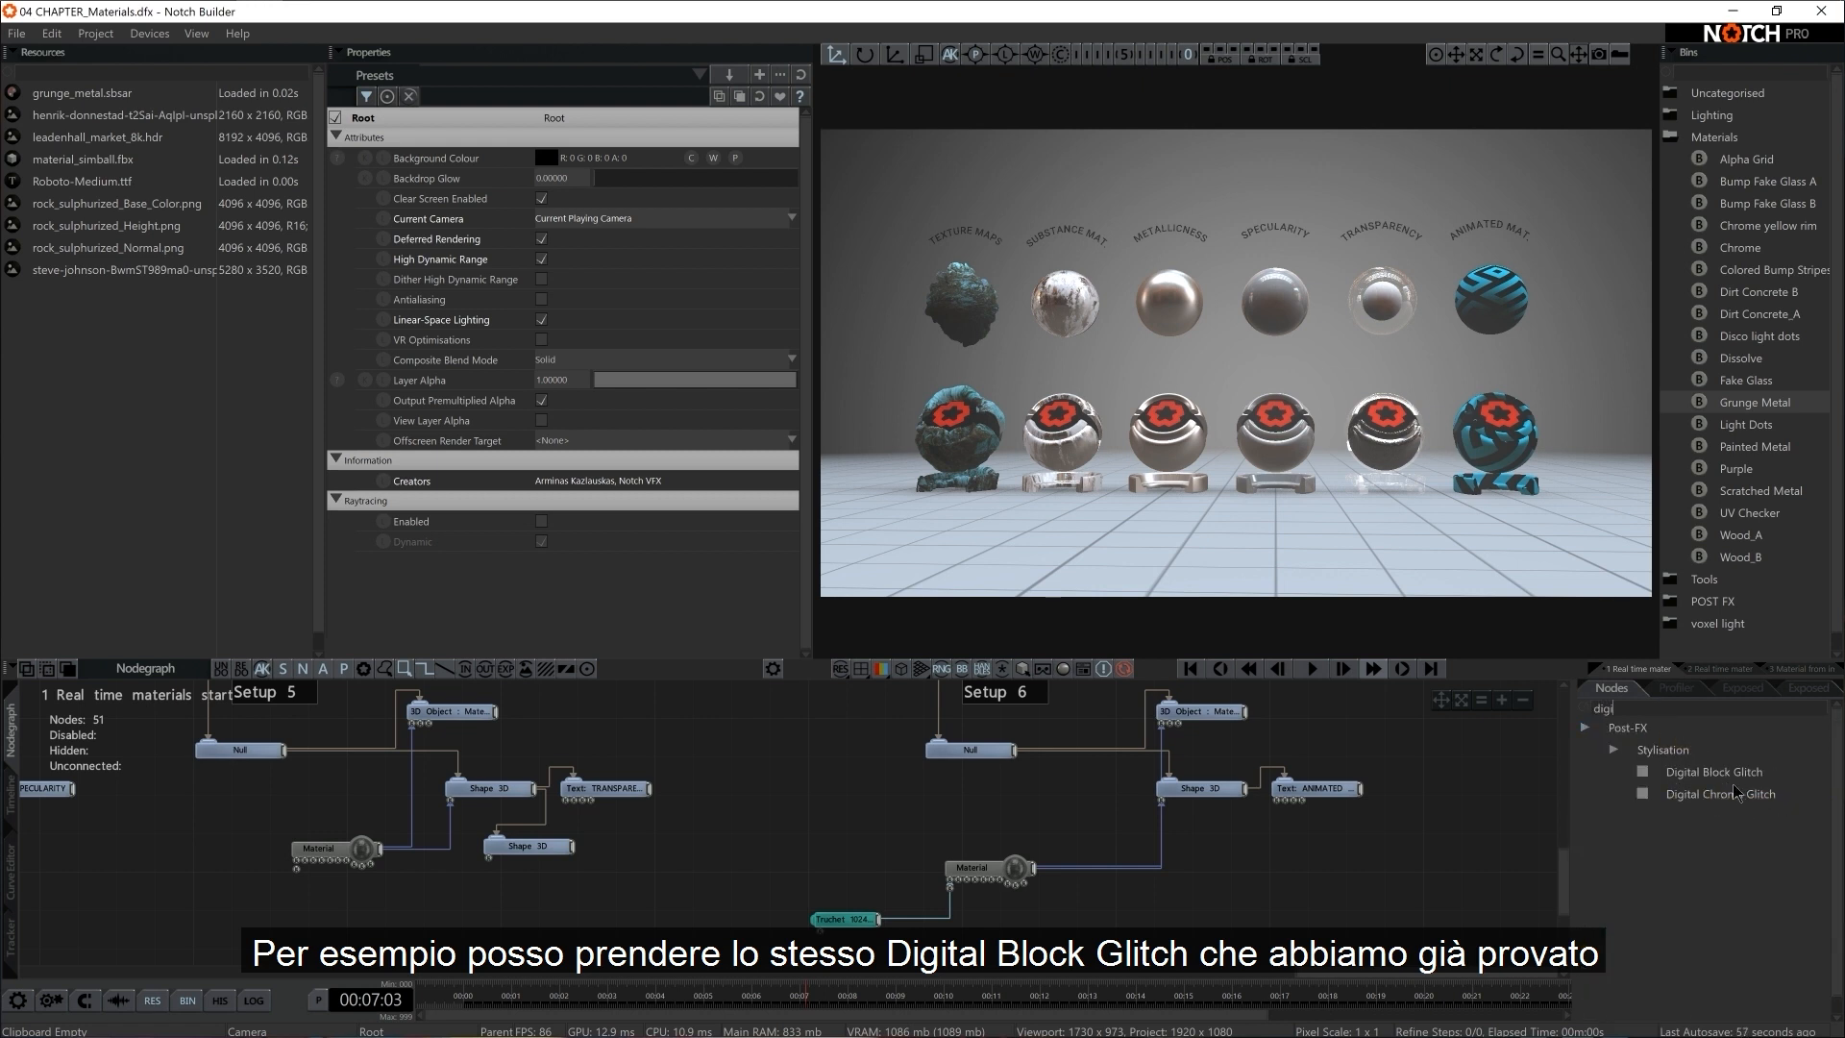
drag(1714, 771, 898, 940)
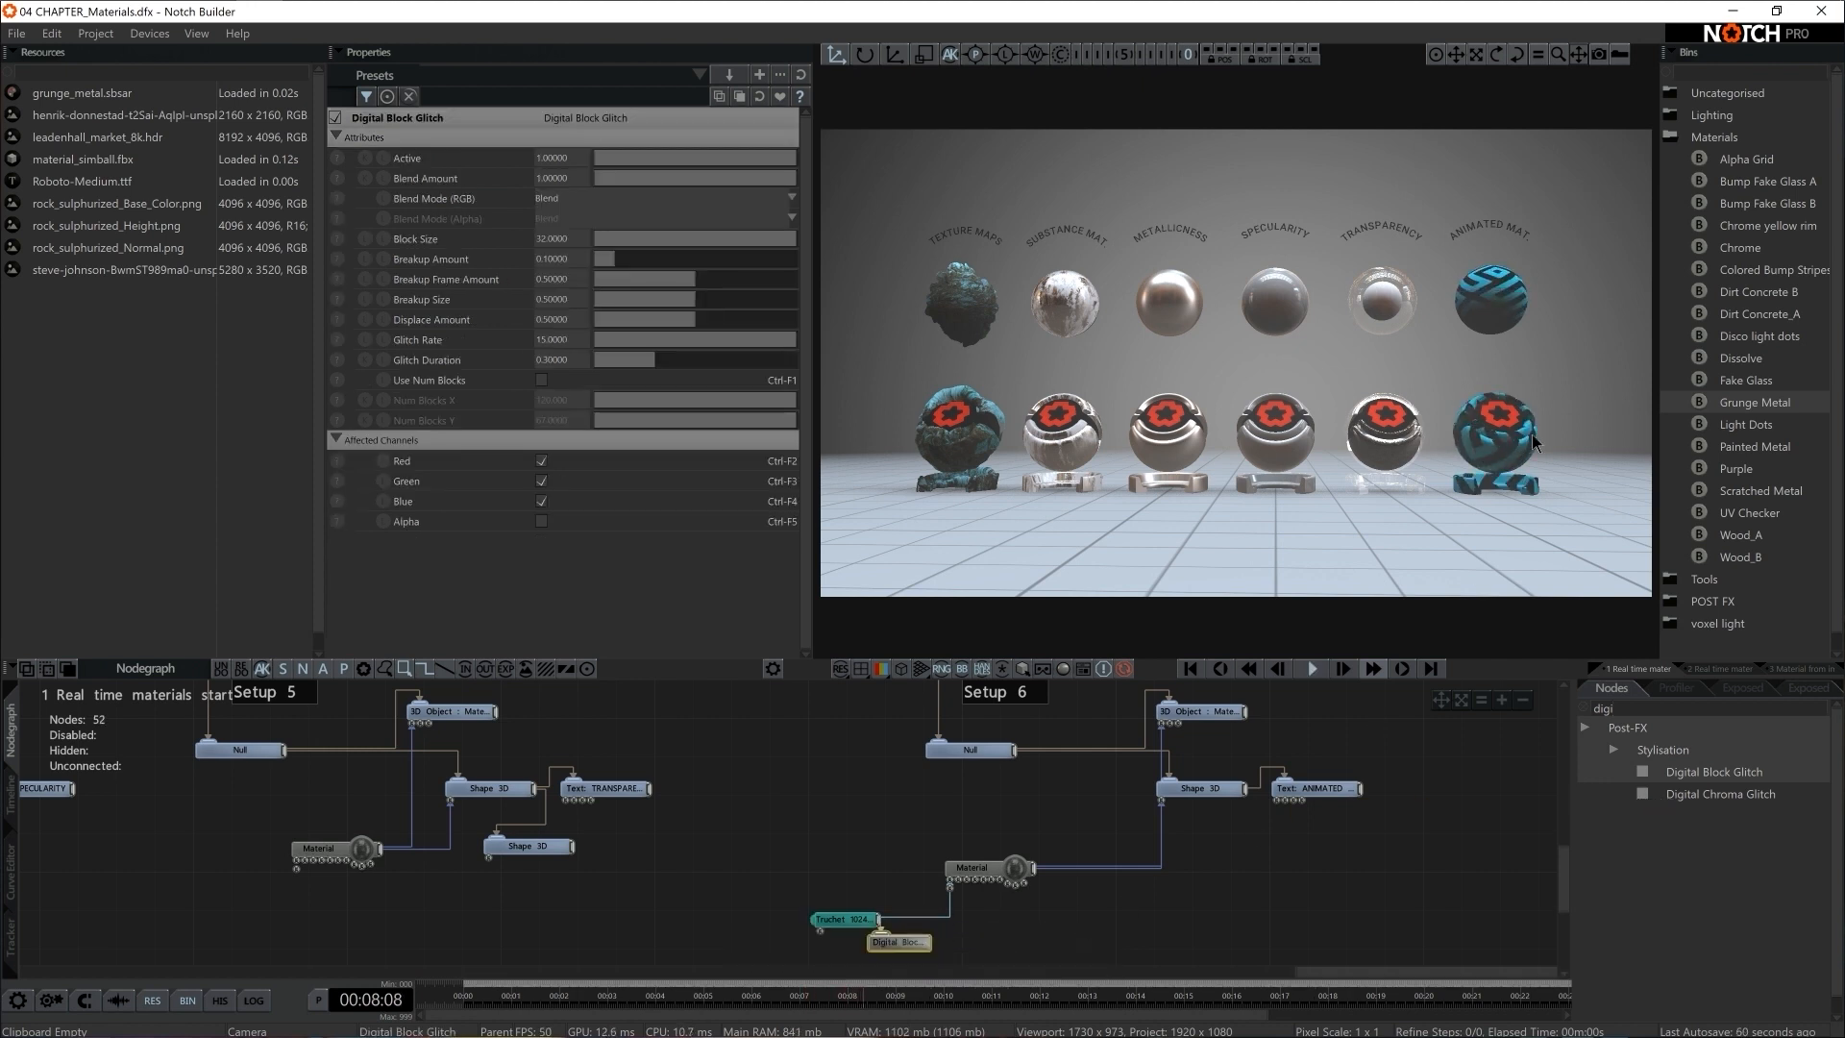
middle_drag(1009, 960, 1006, 925)
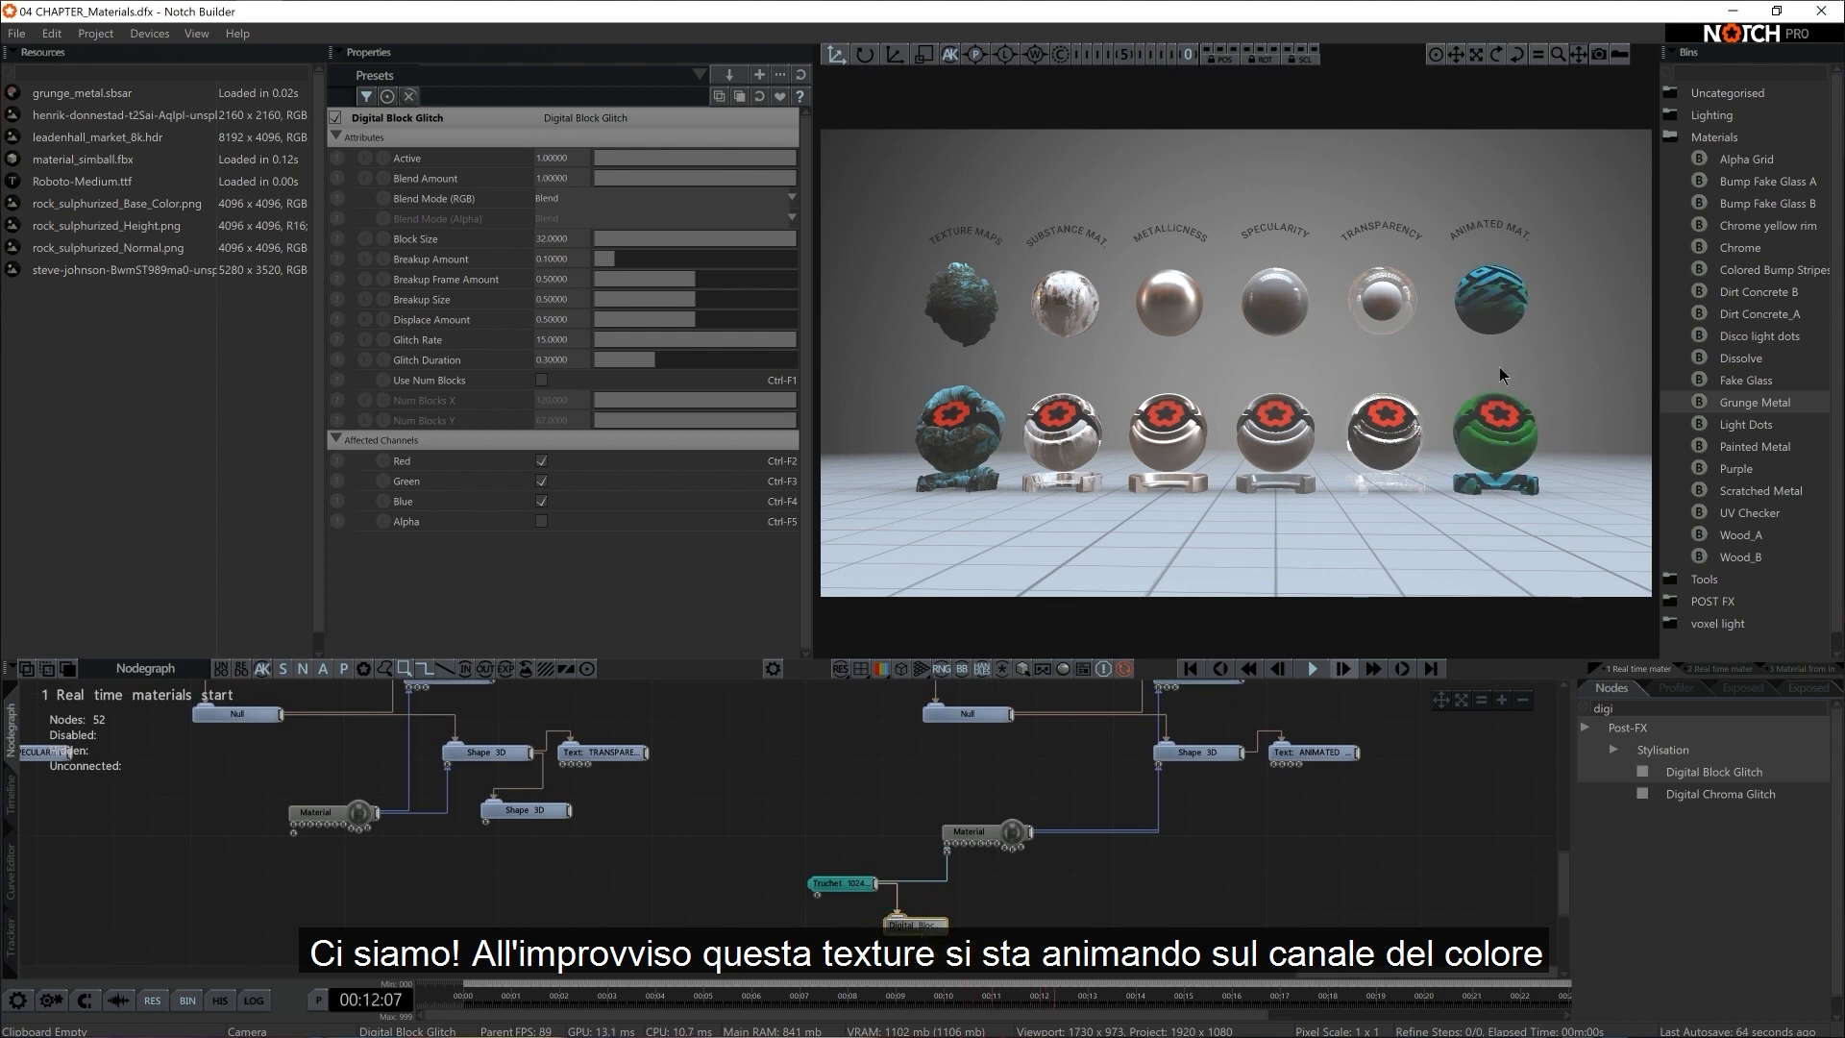
Preview the Truchet texture in the viewport, then return the viewport to the full scene
click(842, 882)
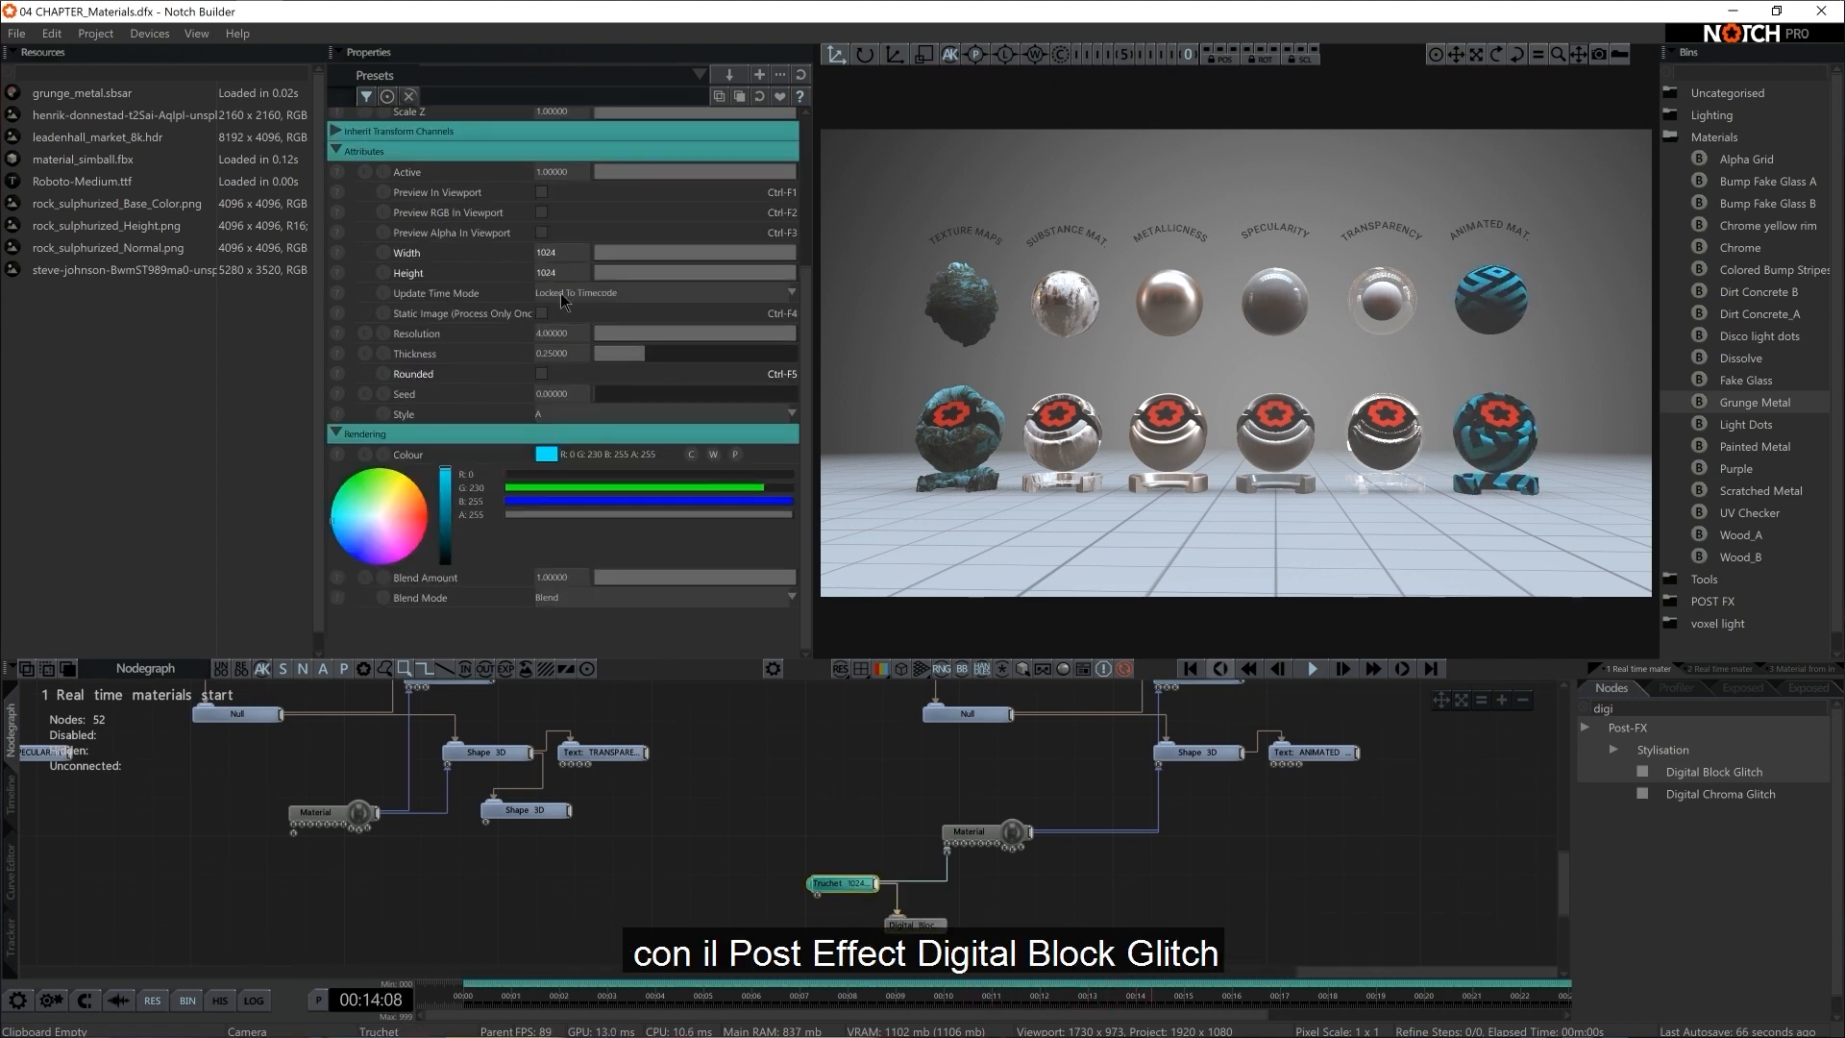
click(542, 192)
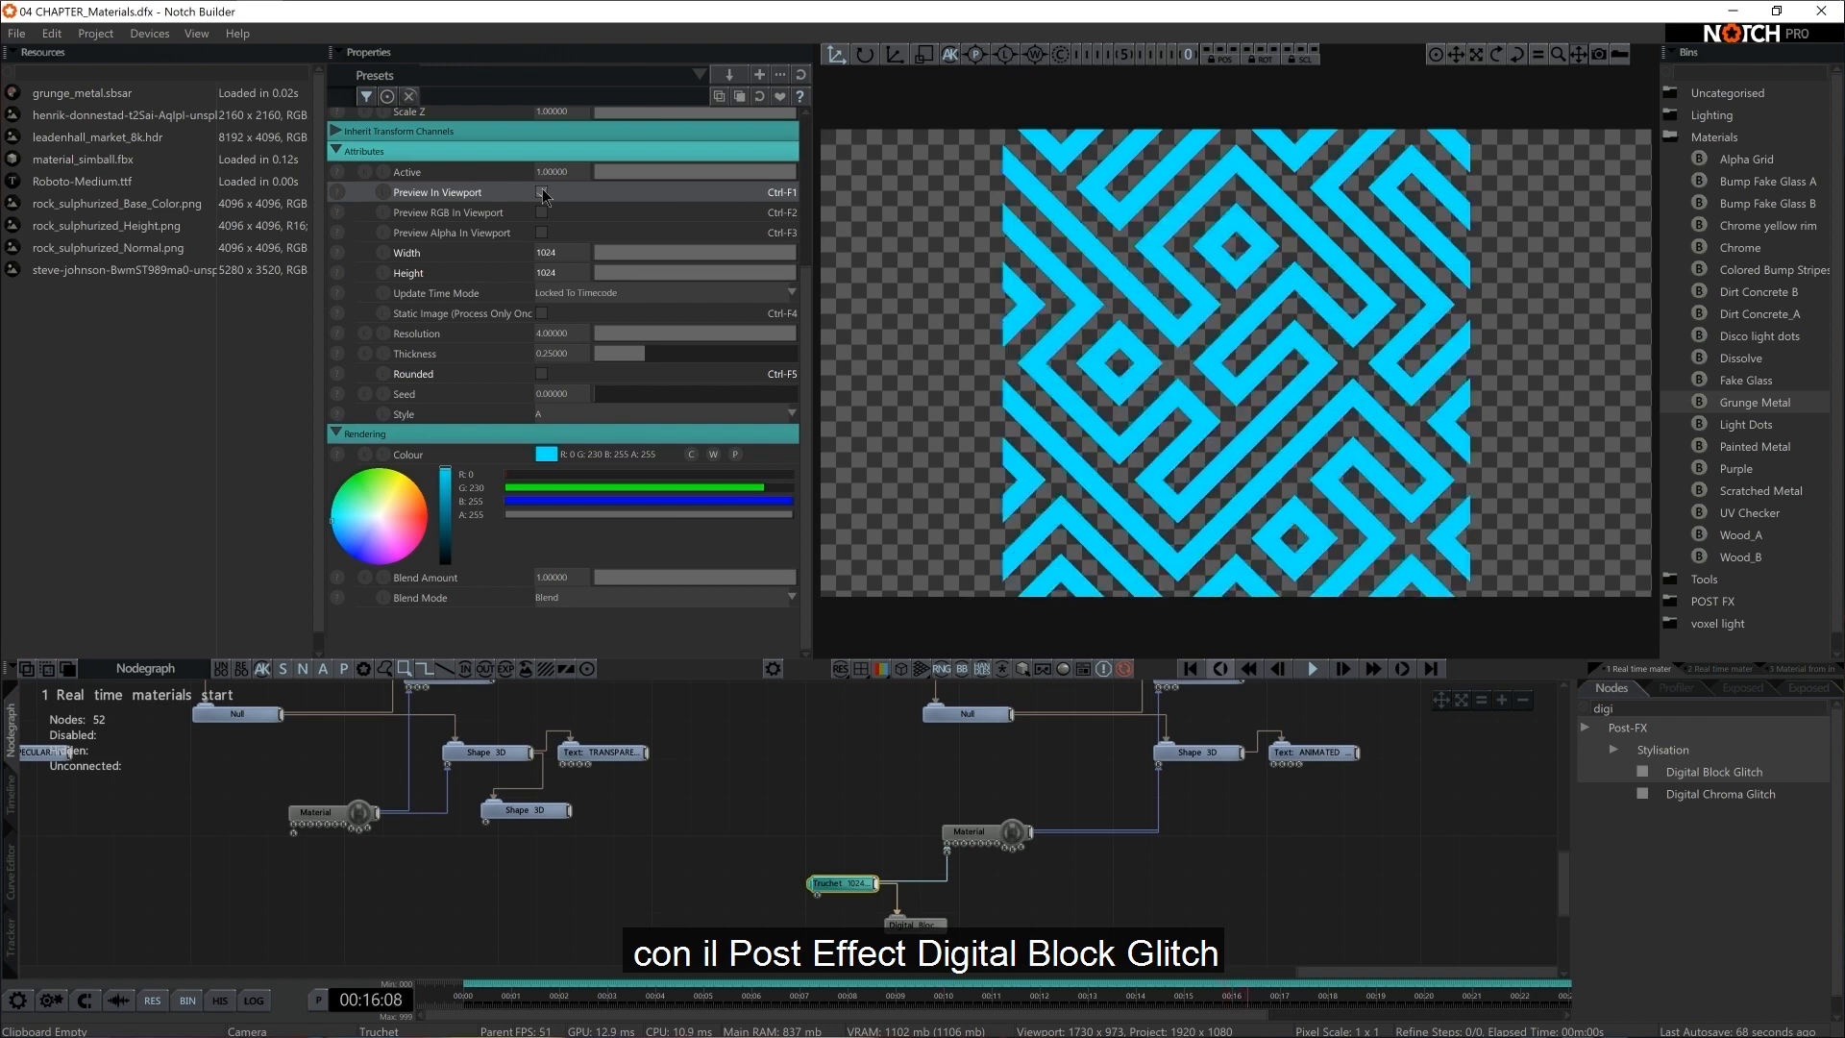
click(542, 192)
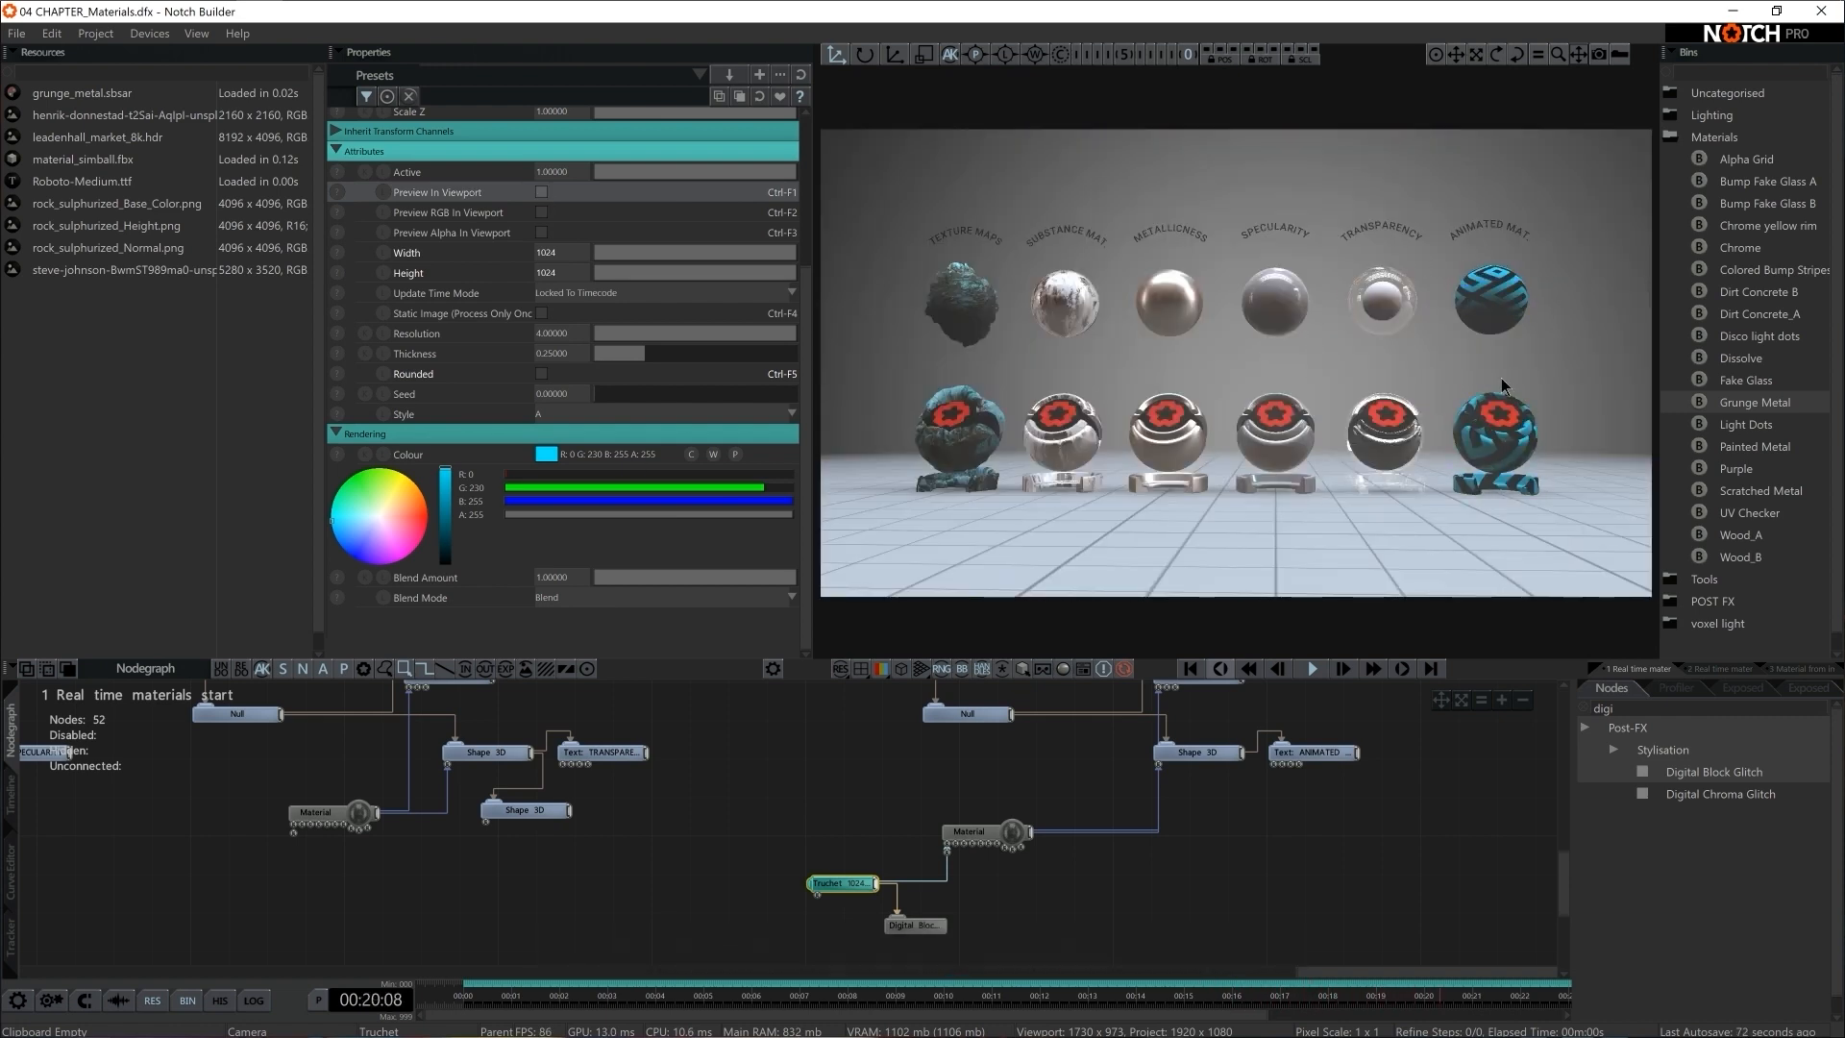
click(930, 893)
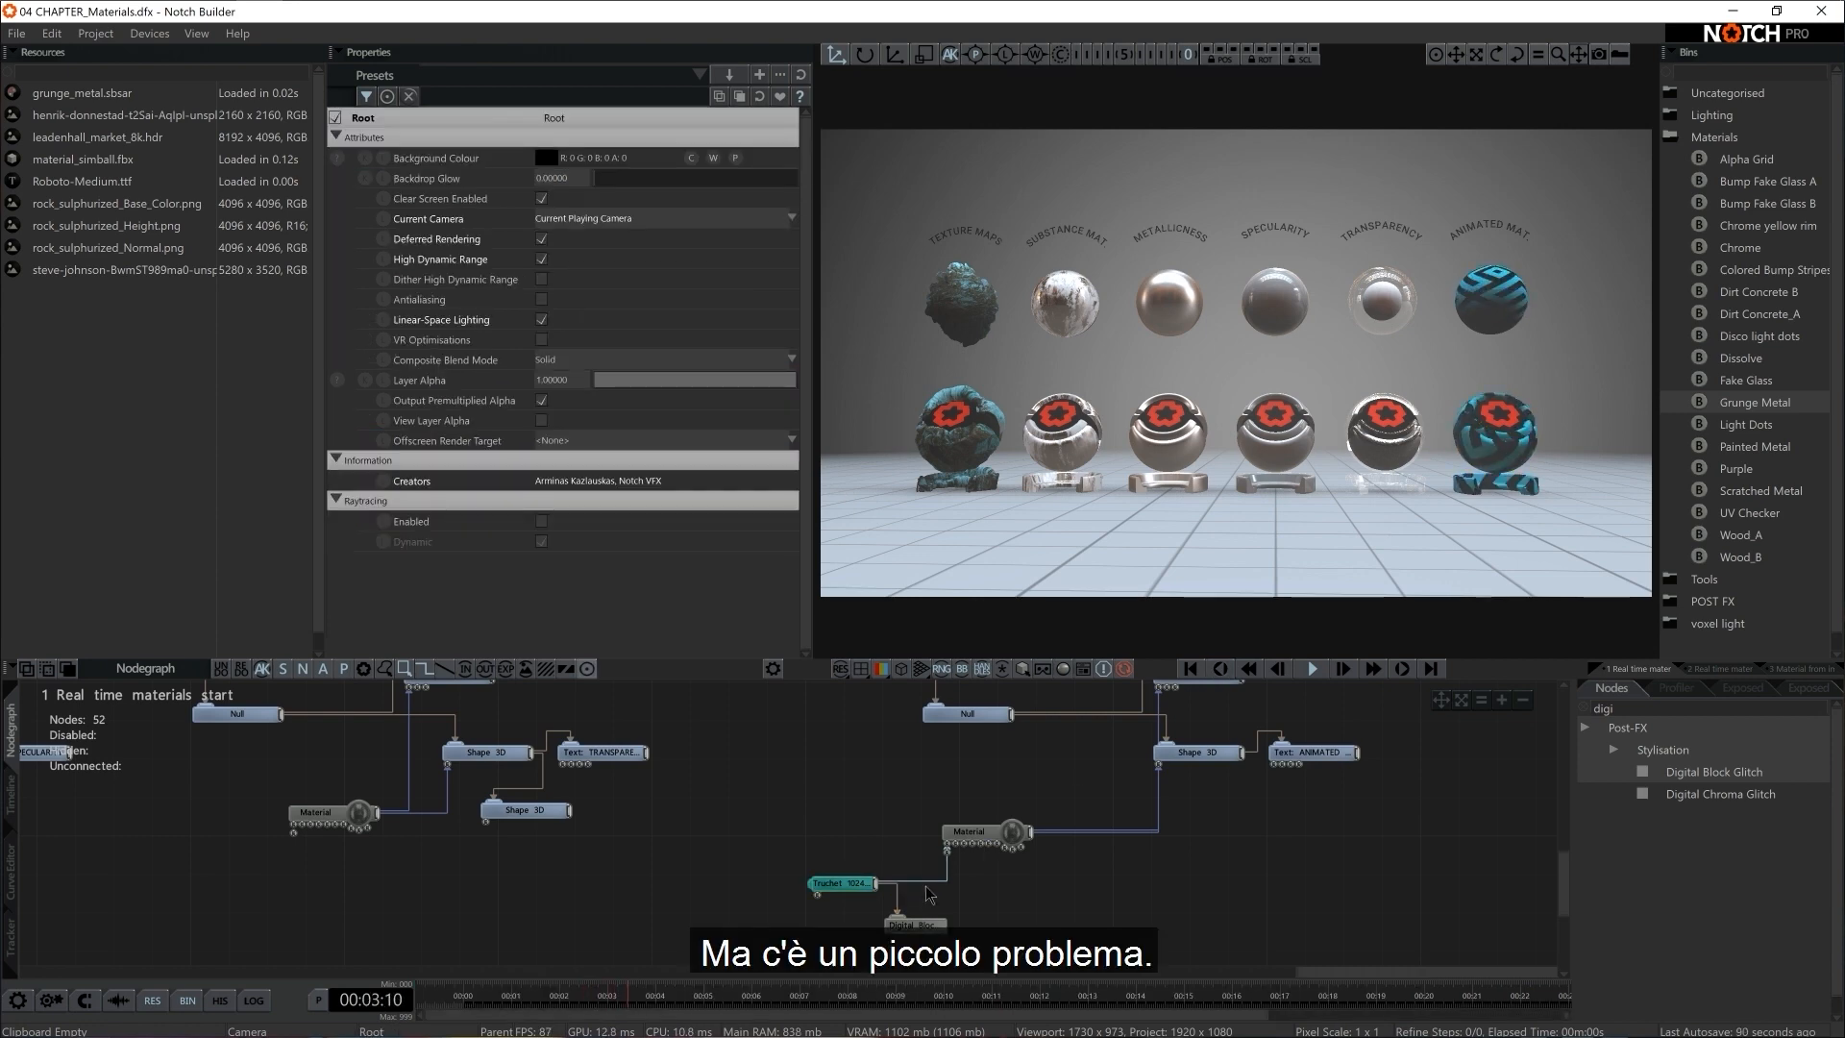
Disconnect the Truchet from Setup 6's Material and move it aside together with the Digital Block Glitch
click(925, 883)
drag(806, 852, 878, 932)
click(893, 872)
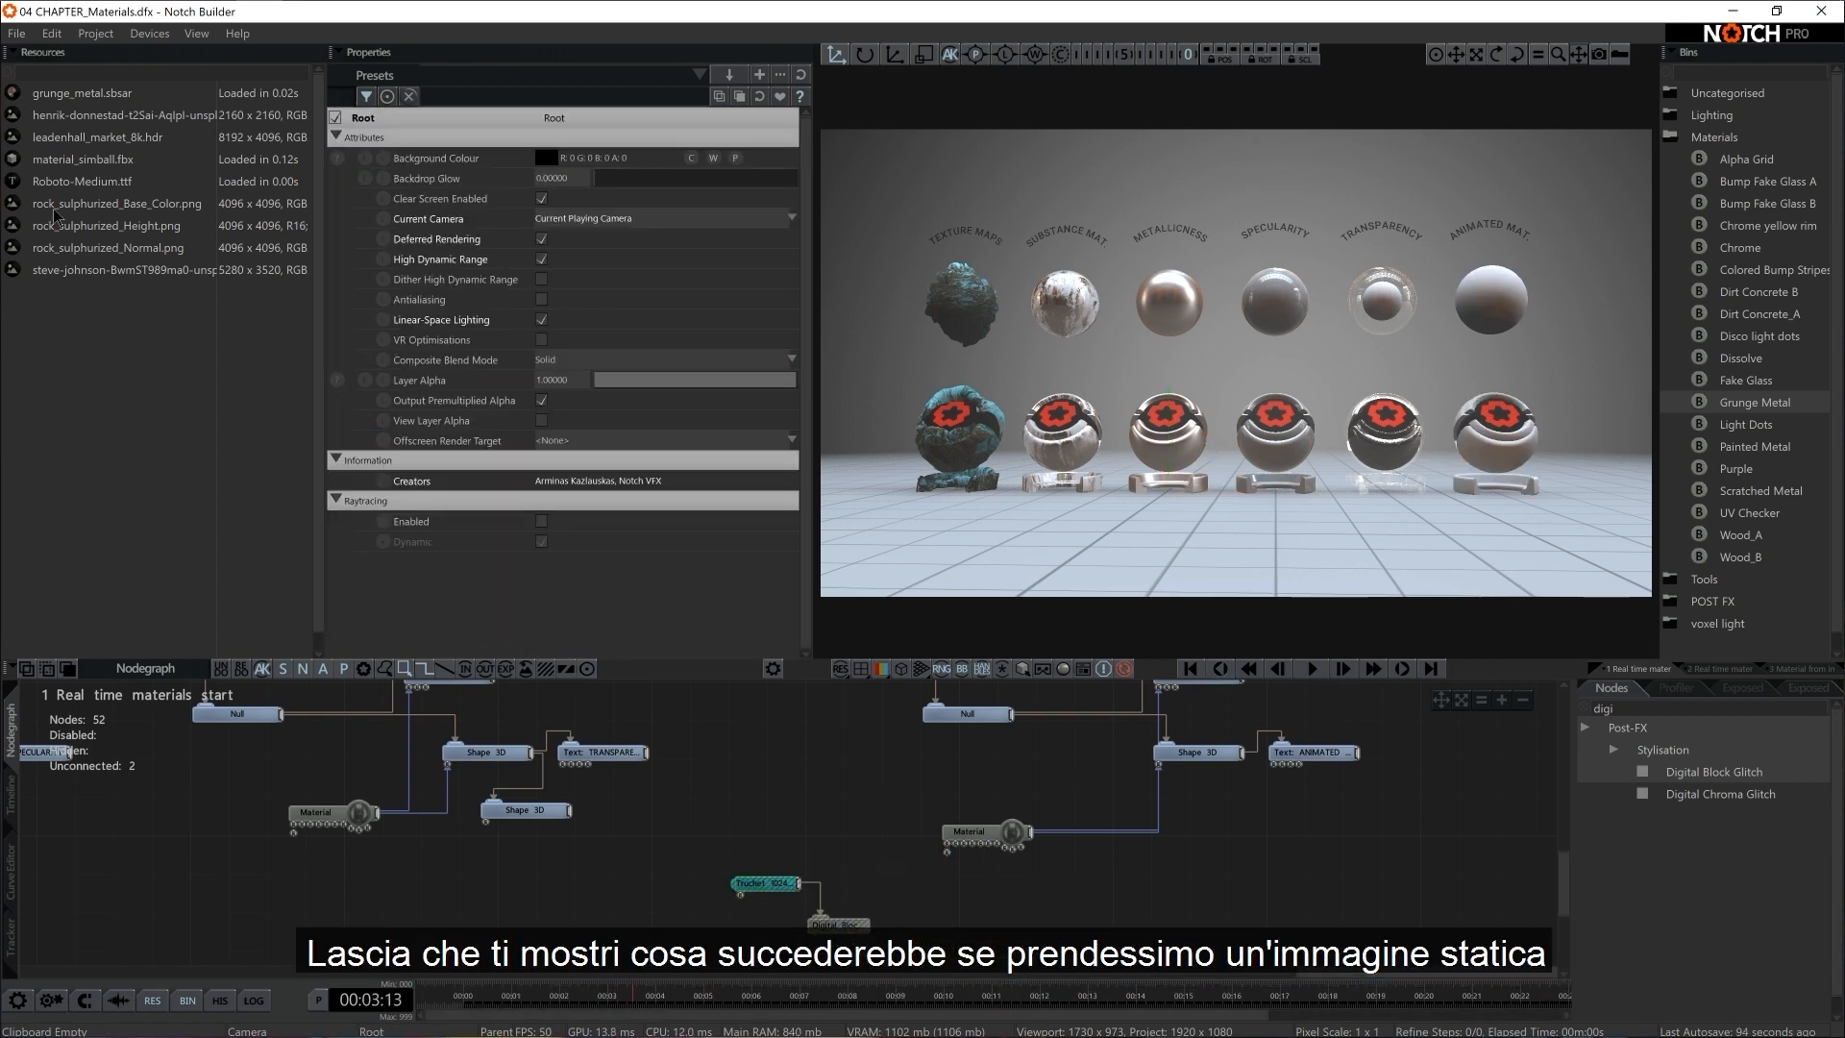
Add rock_sulphurized_Base_Color.png as a Video Loader and connect it to the Colour Texture input of Setup 6's Material
drag(130, 203, 914, 870)
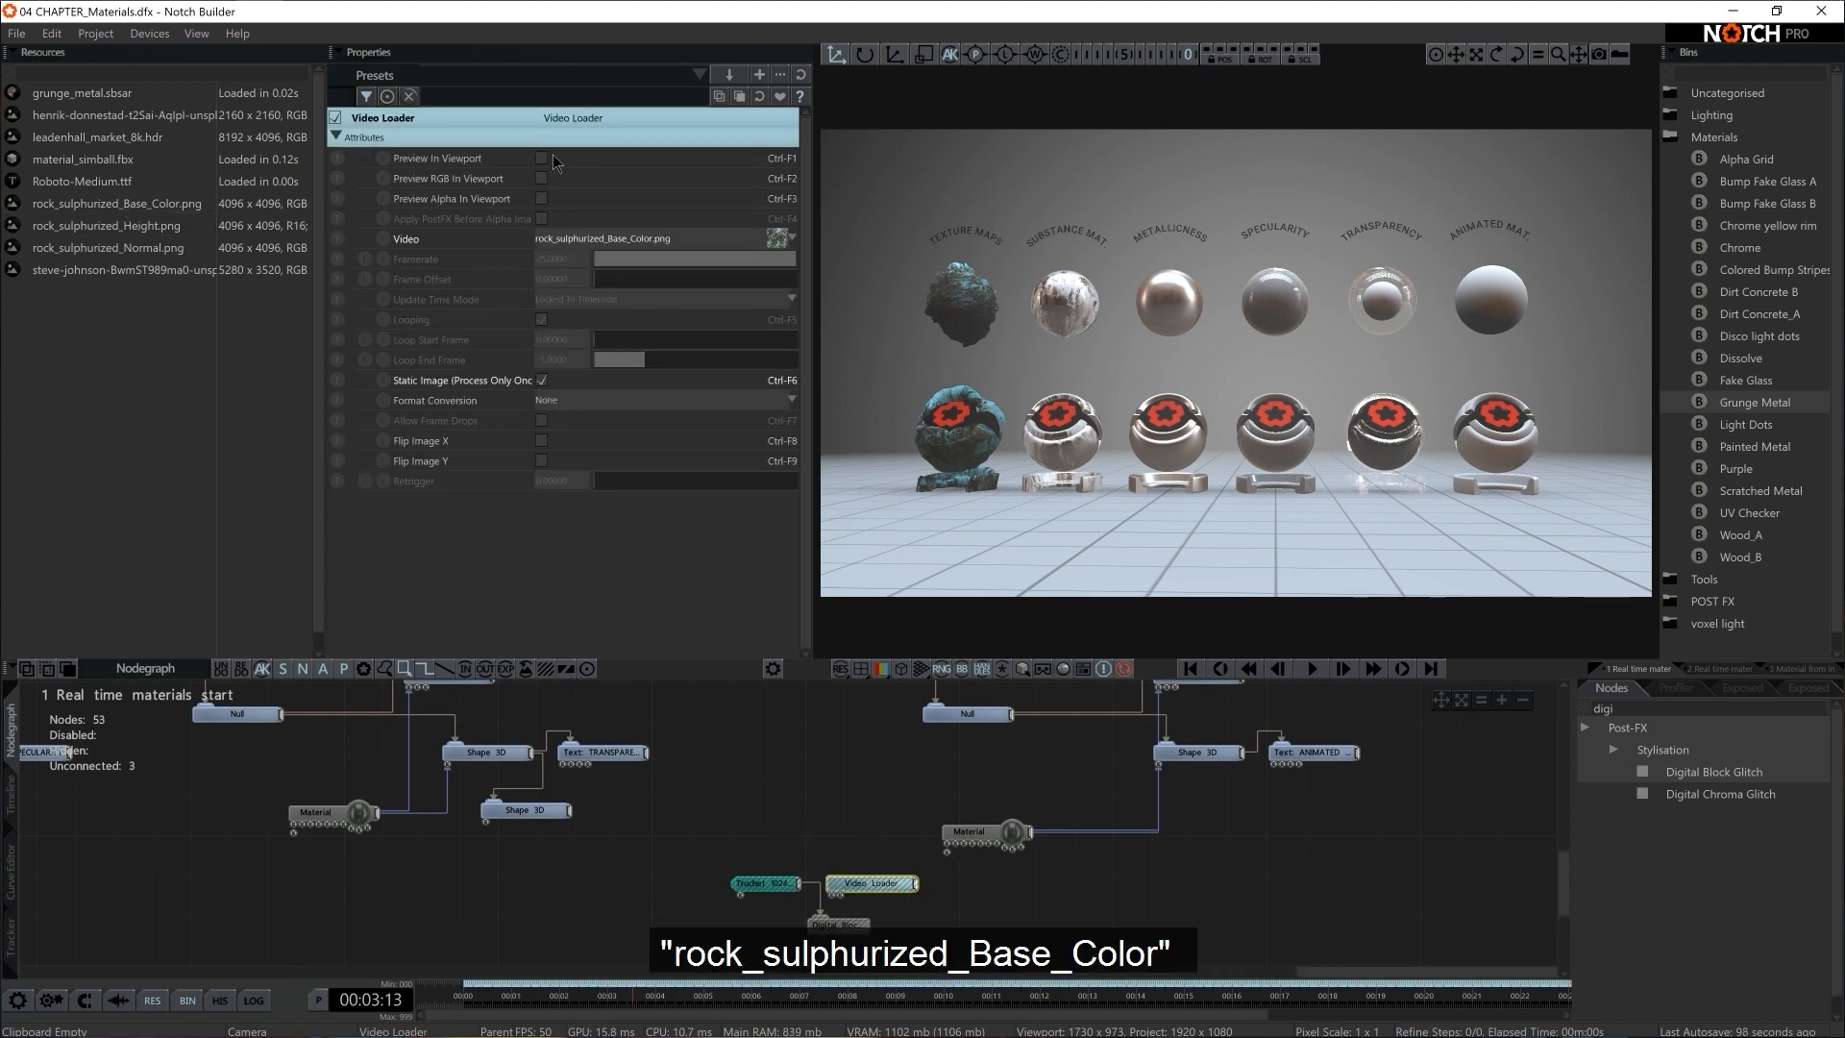
click(542, 159)
click(543, 160)
drag(918, 883, 946, 852)
Connect the Digital Block Glitch to the Video Loader and arrange the Video Loader above the Truchet
drag(850, 925, 924, 942)
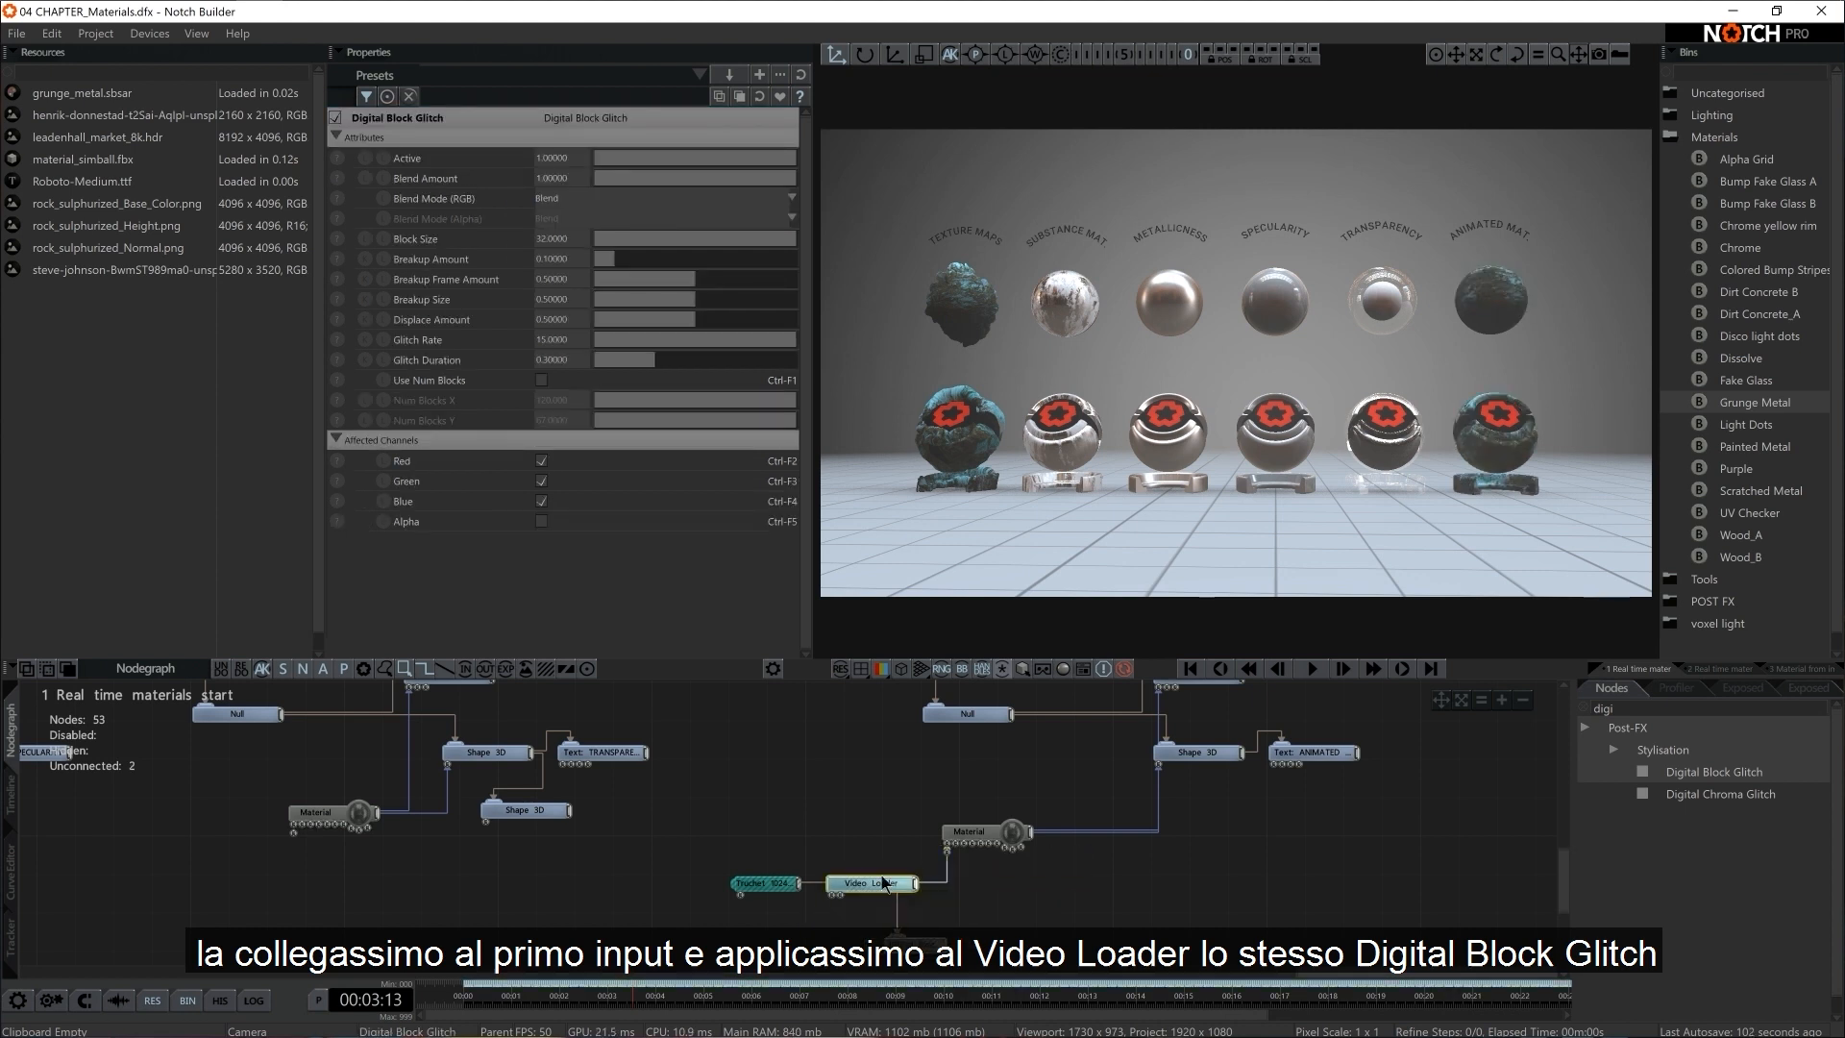
drag(882, 877, 963, 933)
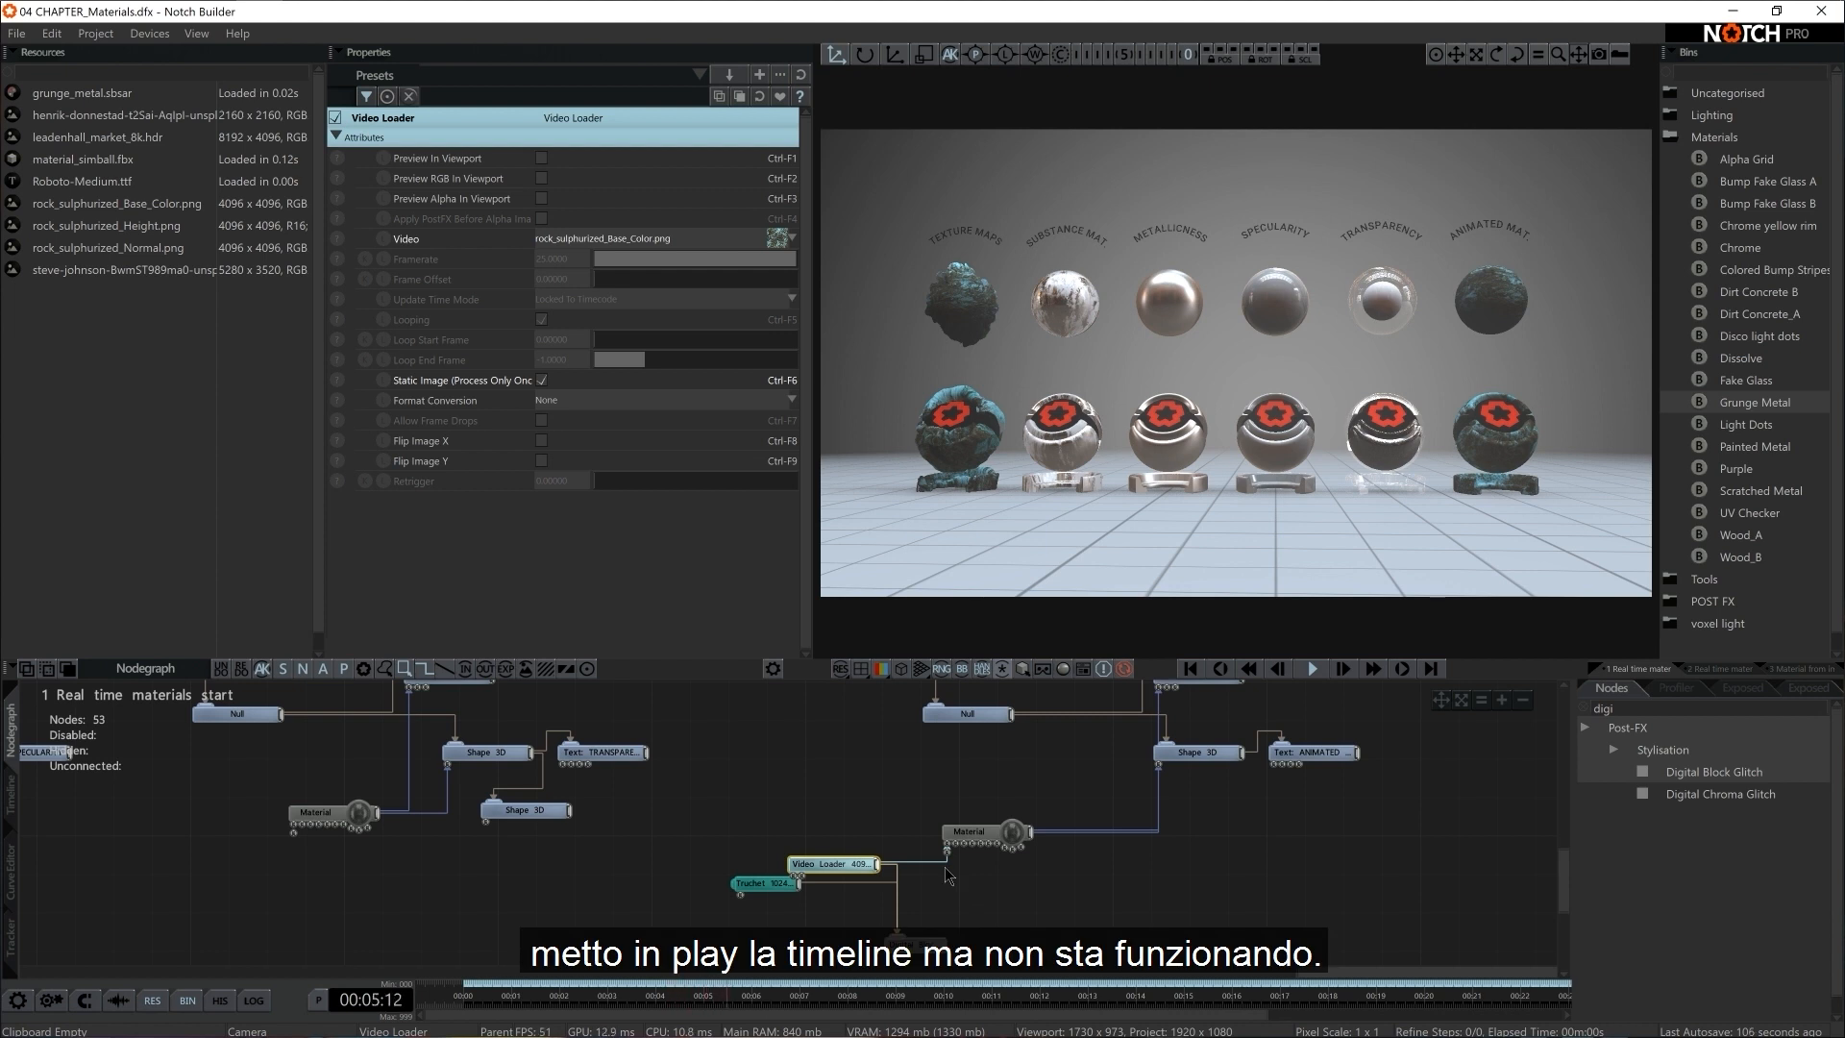
drag(783, 882, 783, 901)
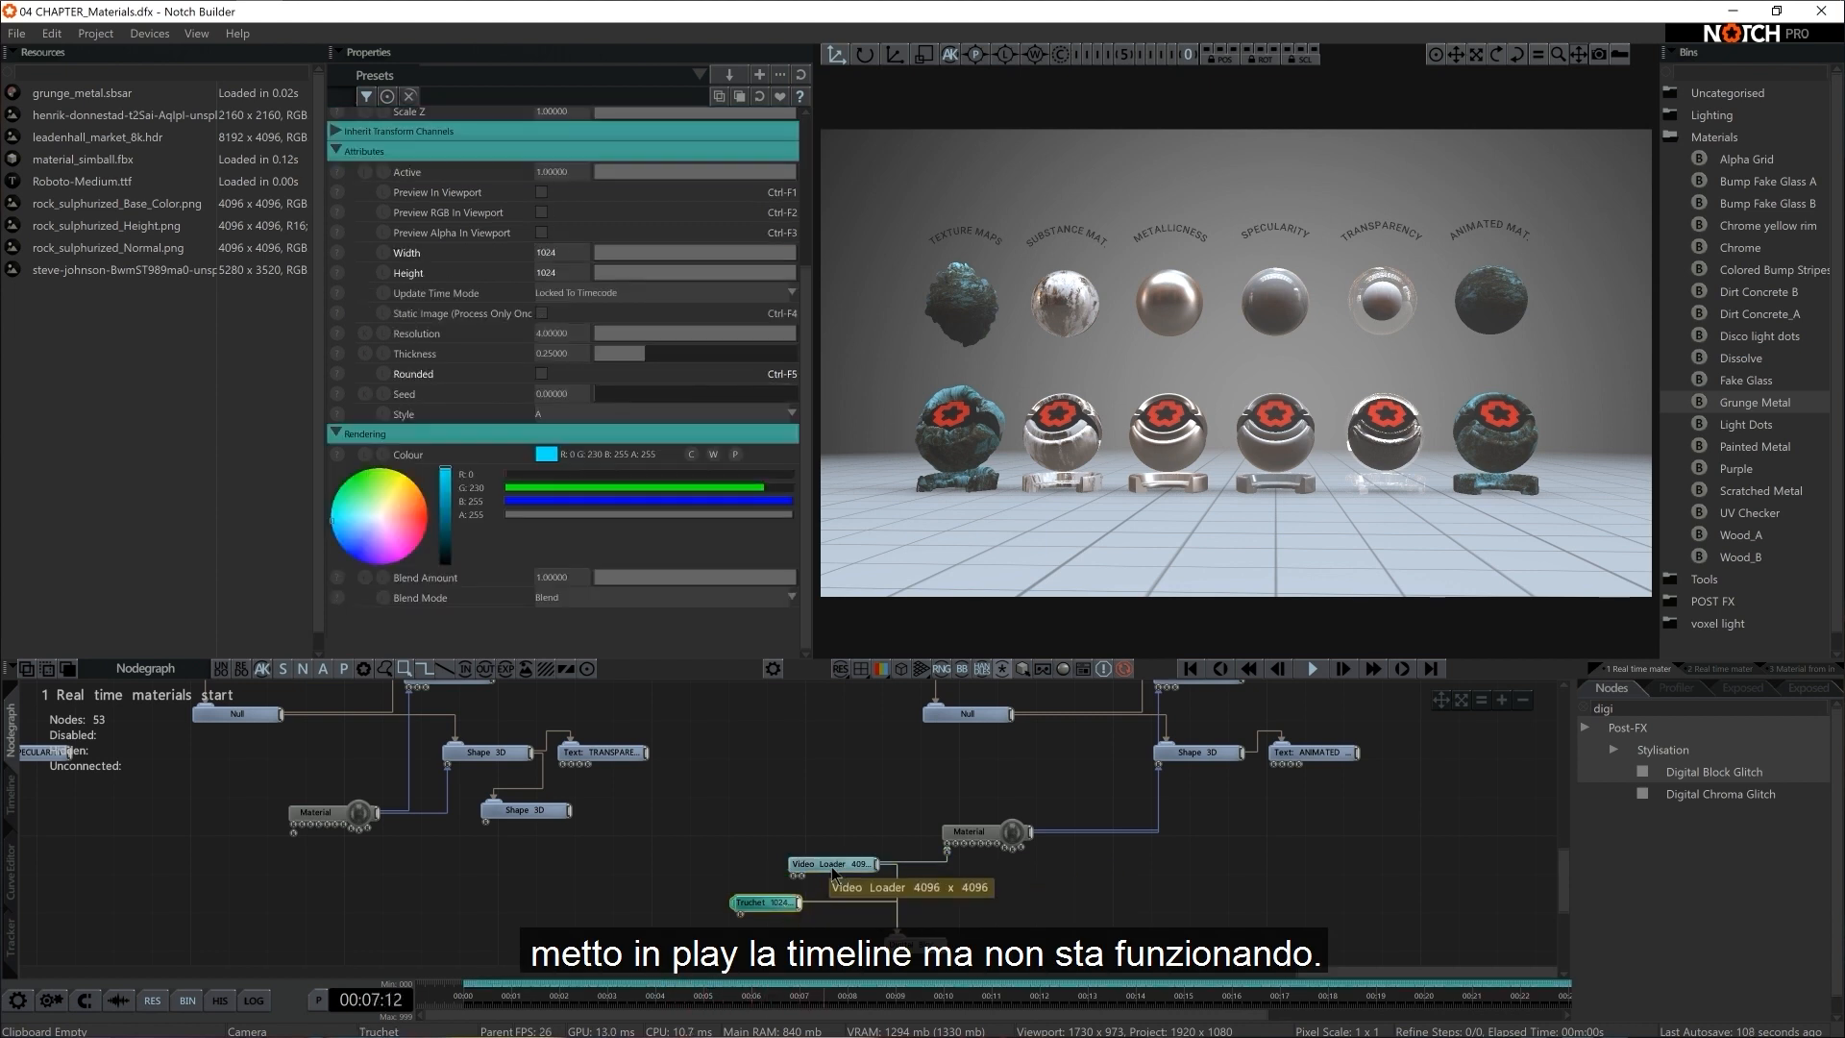
Turn the Video Loader's Static Image (Process Only Once) option off and back on to test the glitch effect
click(834, 865)
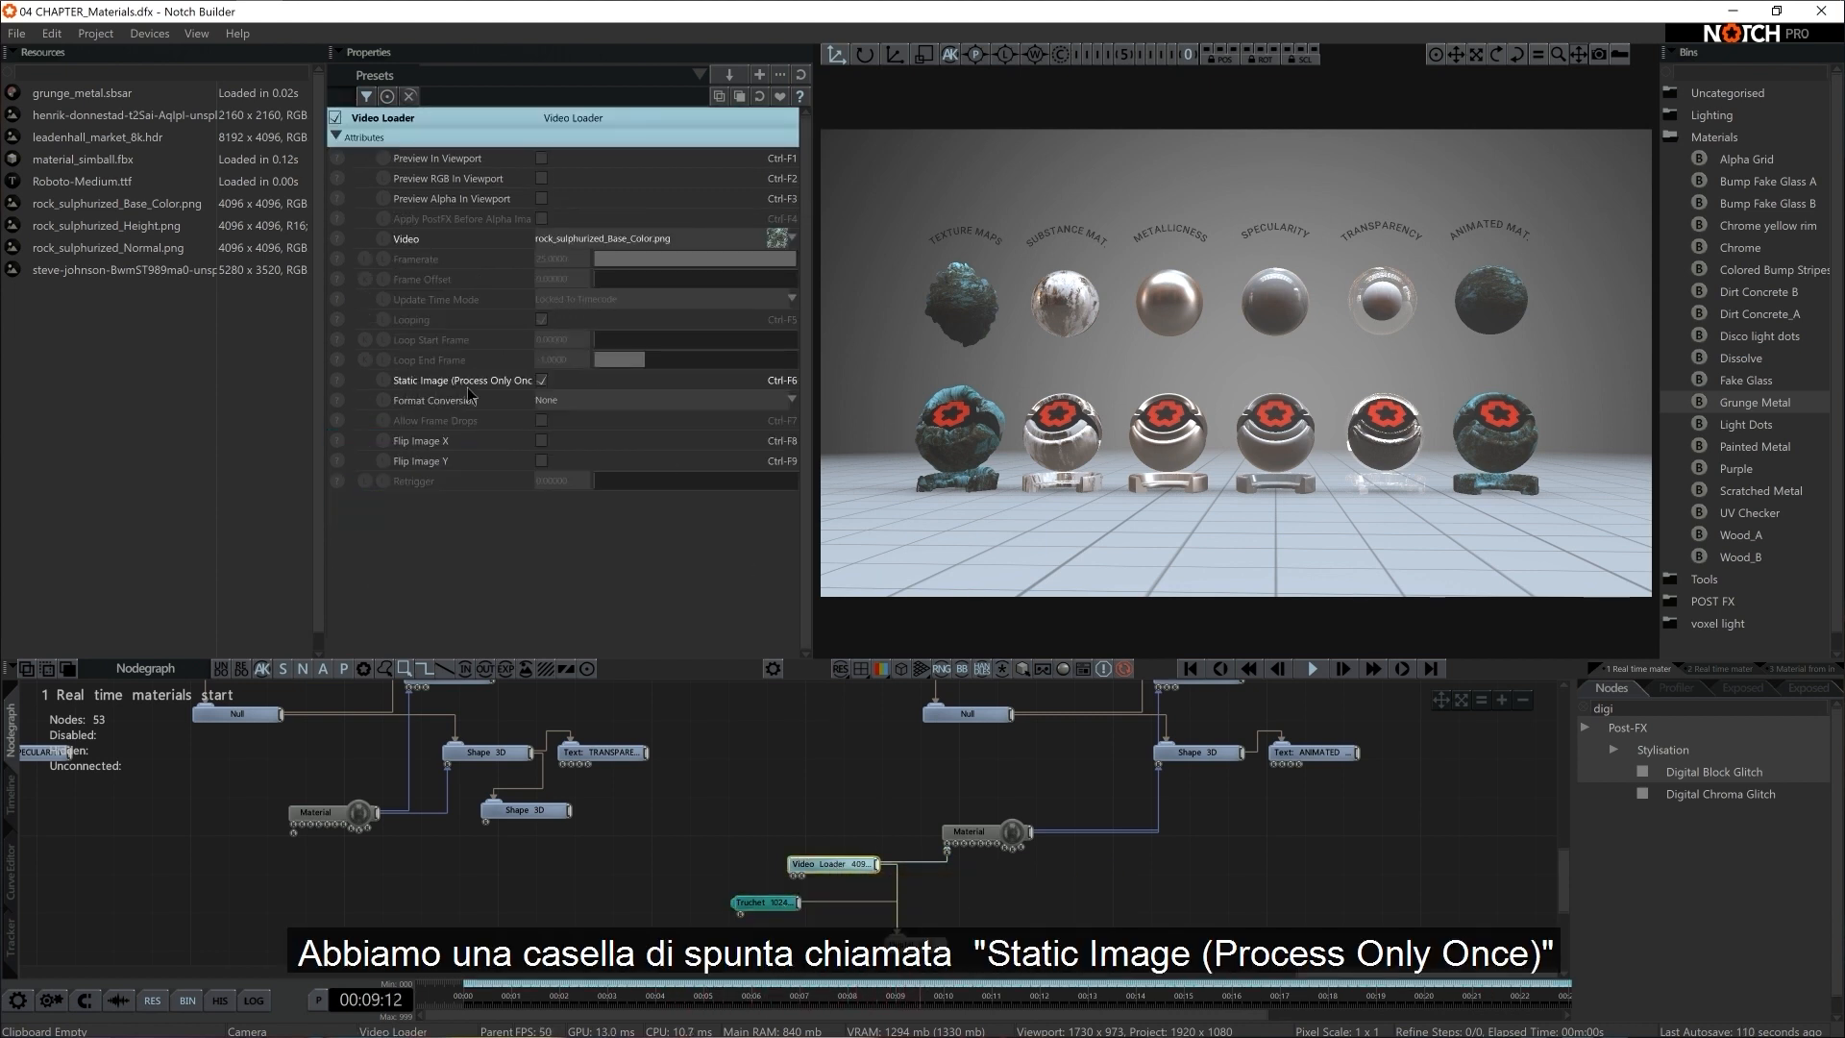
drag(533, 151, 568, 151)
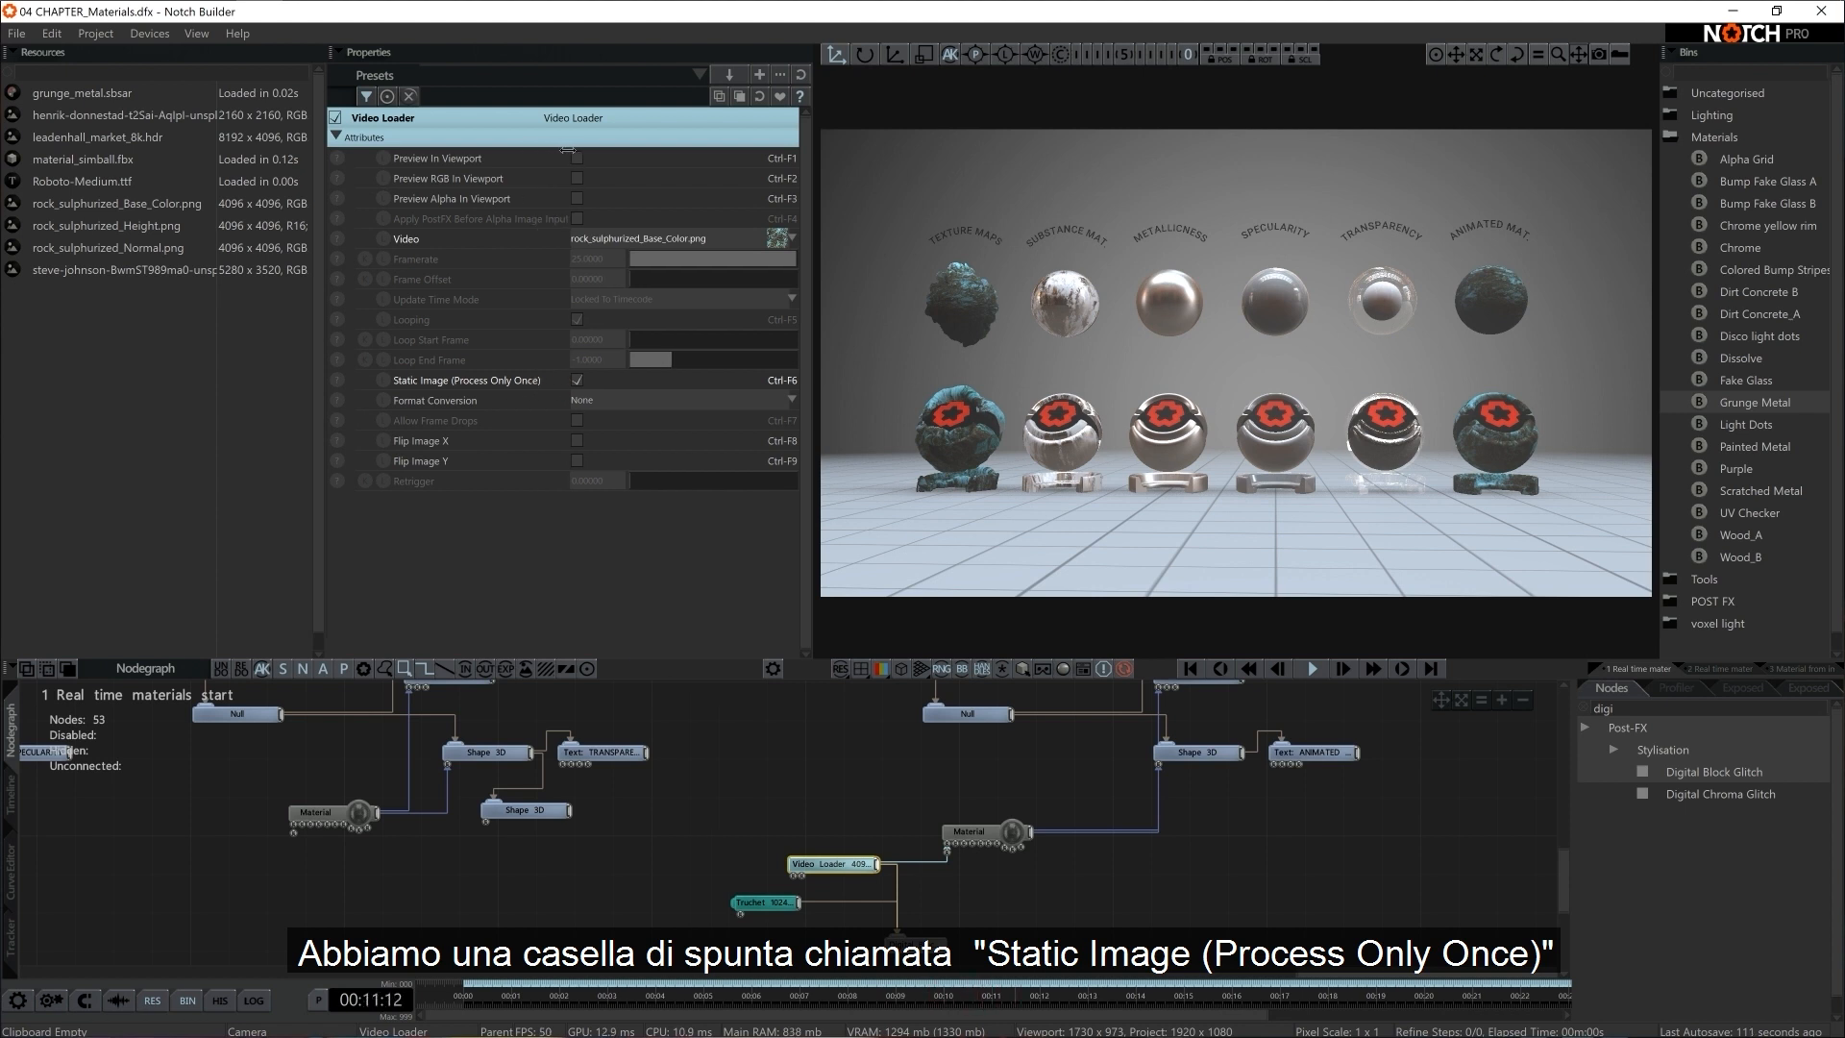
click(577, 380)
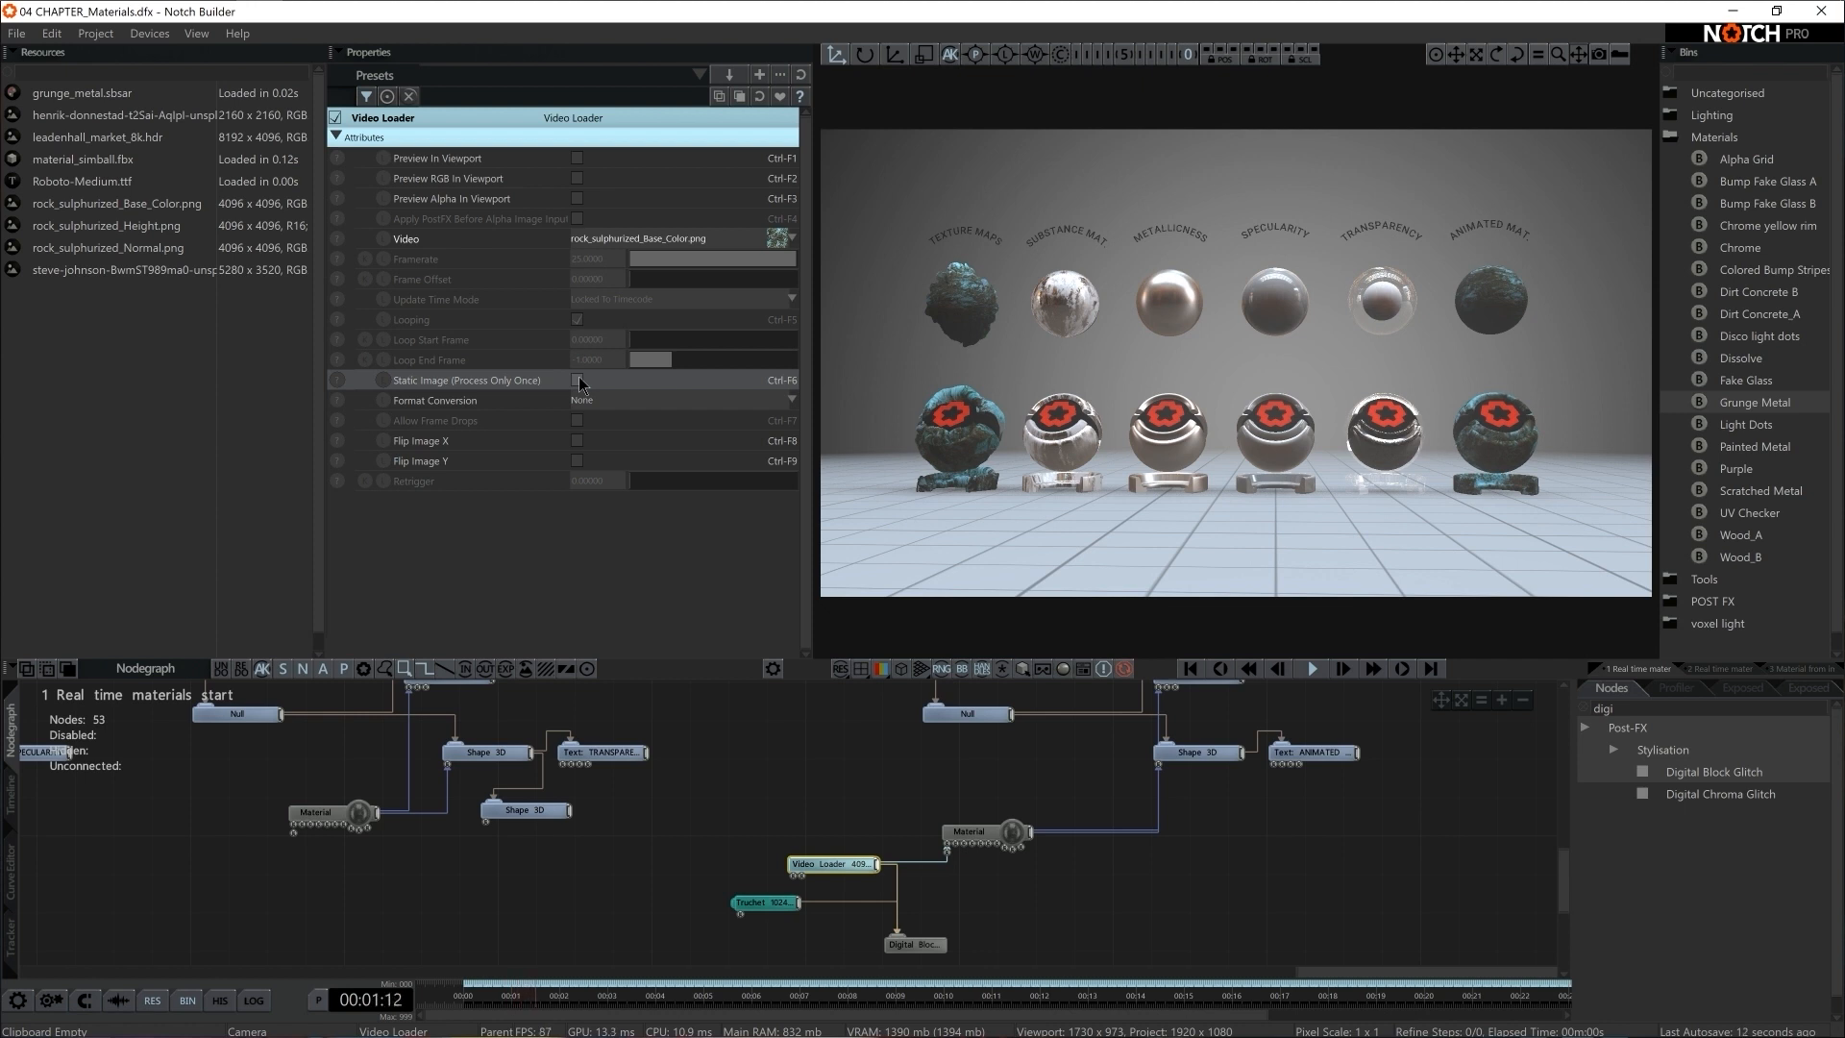
click(578, 377)
Replace the Video Loader with the Truchet as the Material's colour texture and delete the Video Loader
click(909, 863)
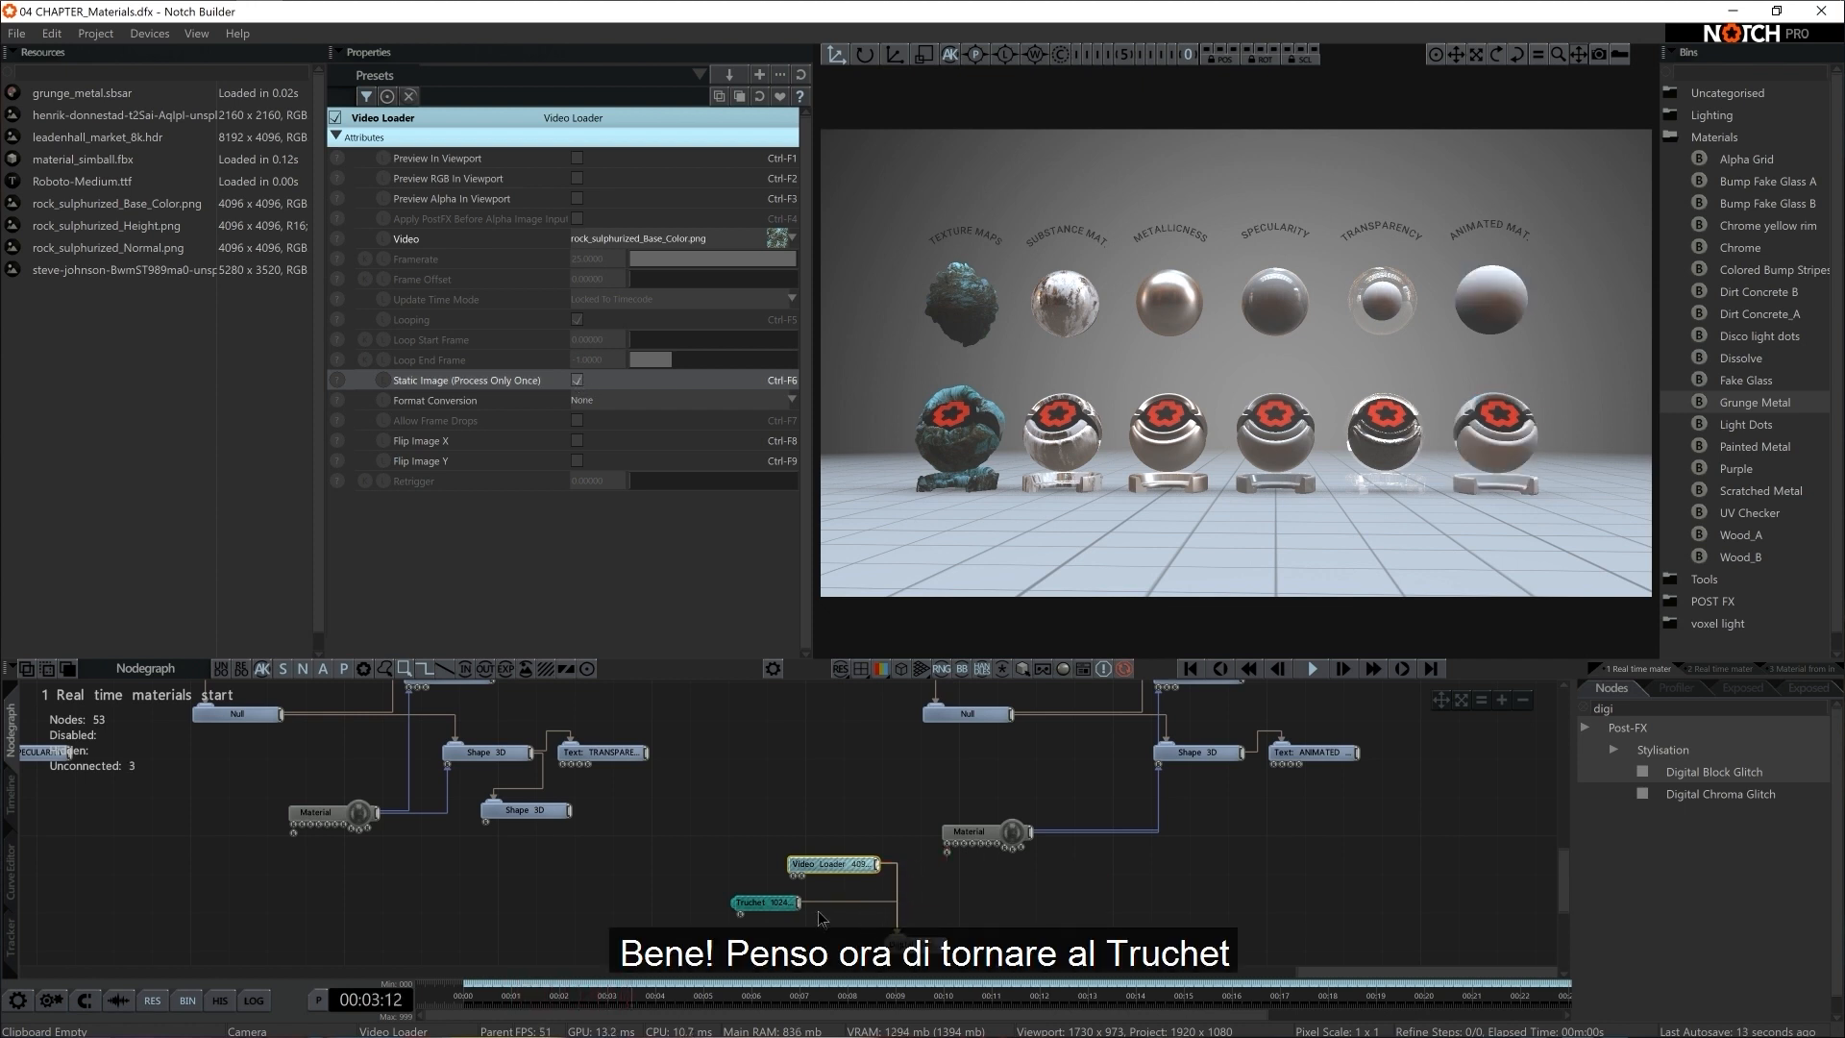
drag(799, 903, 799, 832)
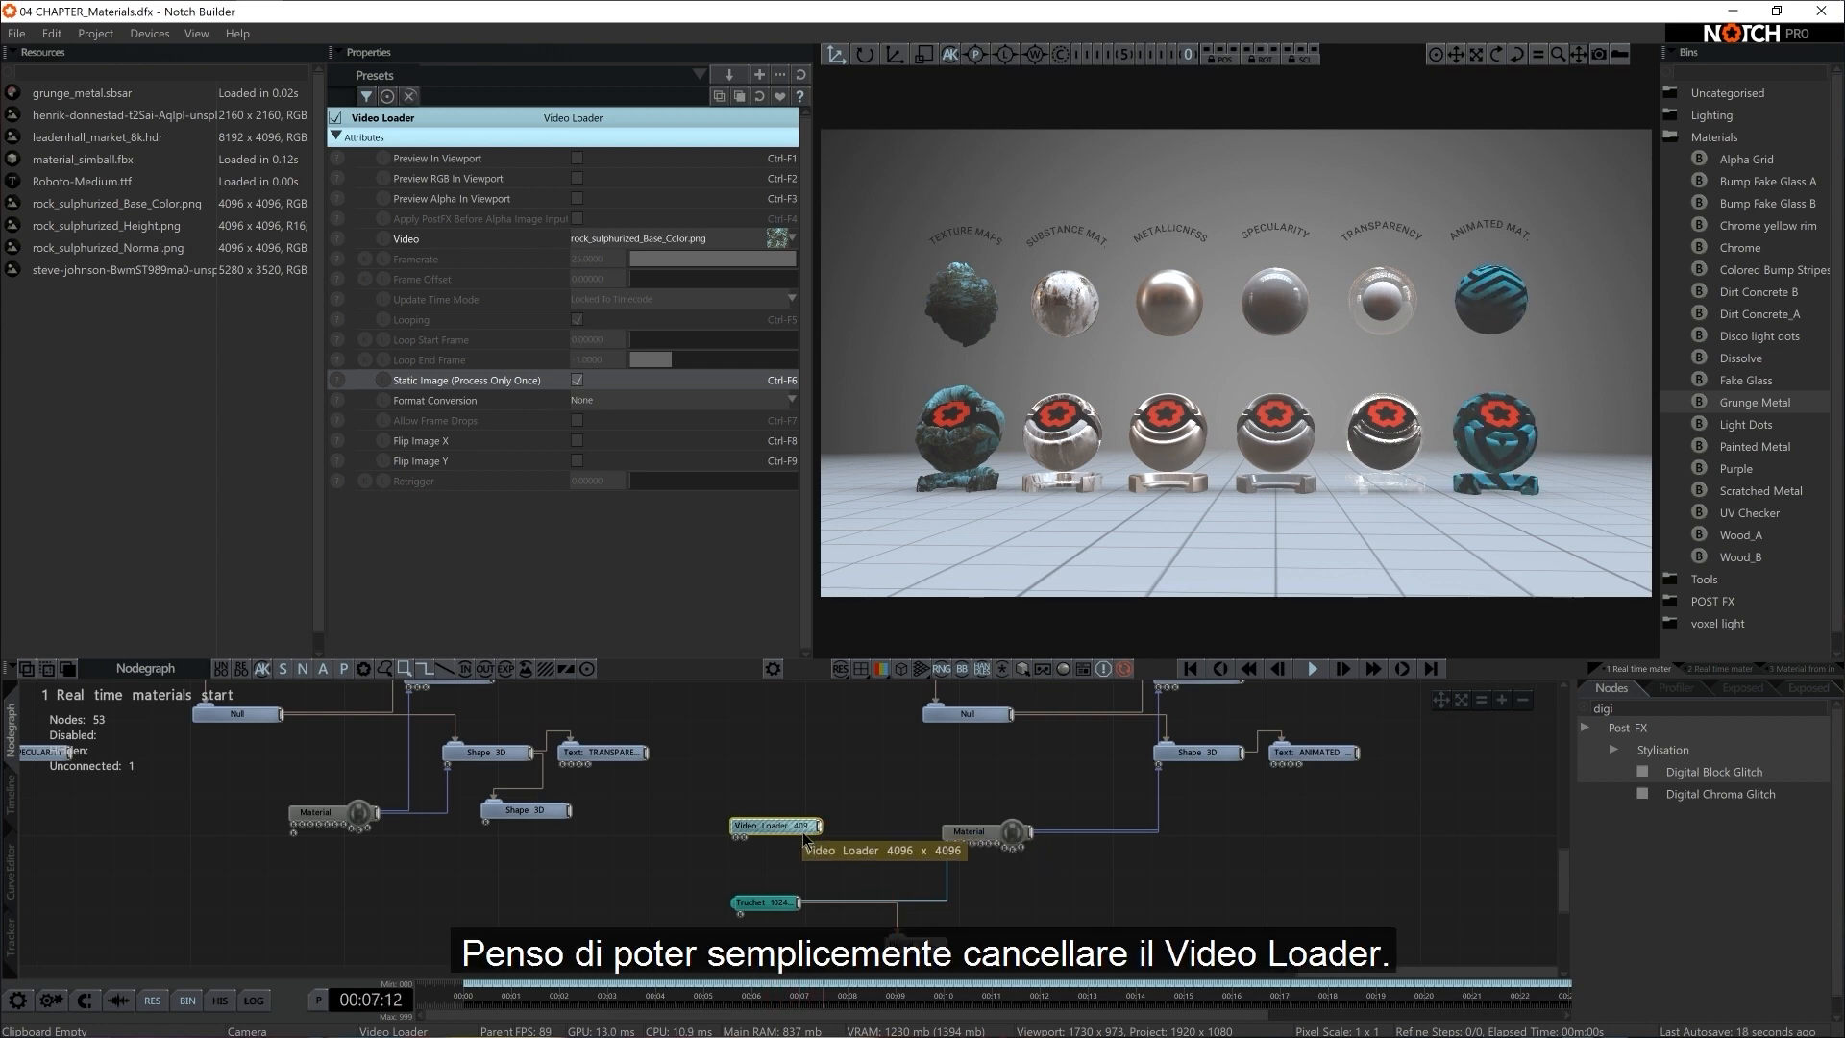
key(Delete)
Move the Truchet and Digital Block Glitch nodes closer to Setup 6's Material and disable the Digital Block Glitch
drag(774, 902, 868, 857)
drag(917, 944, 938, 924)
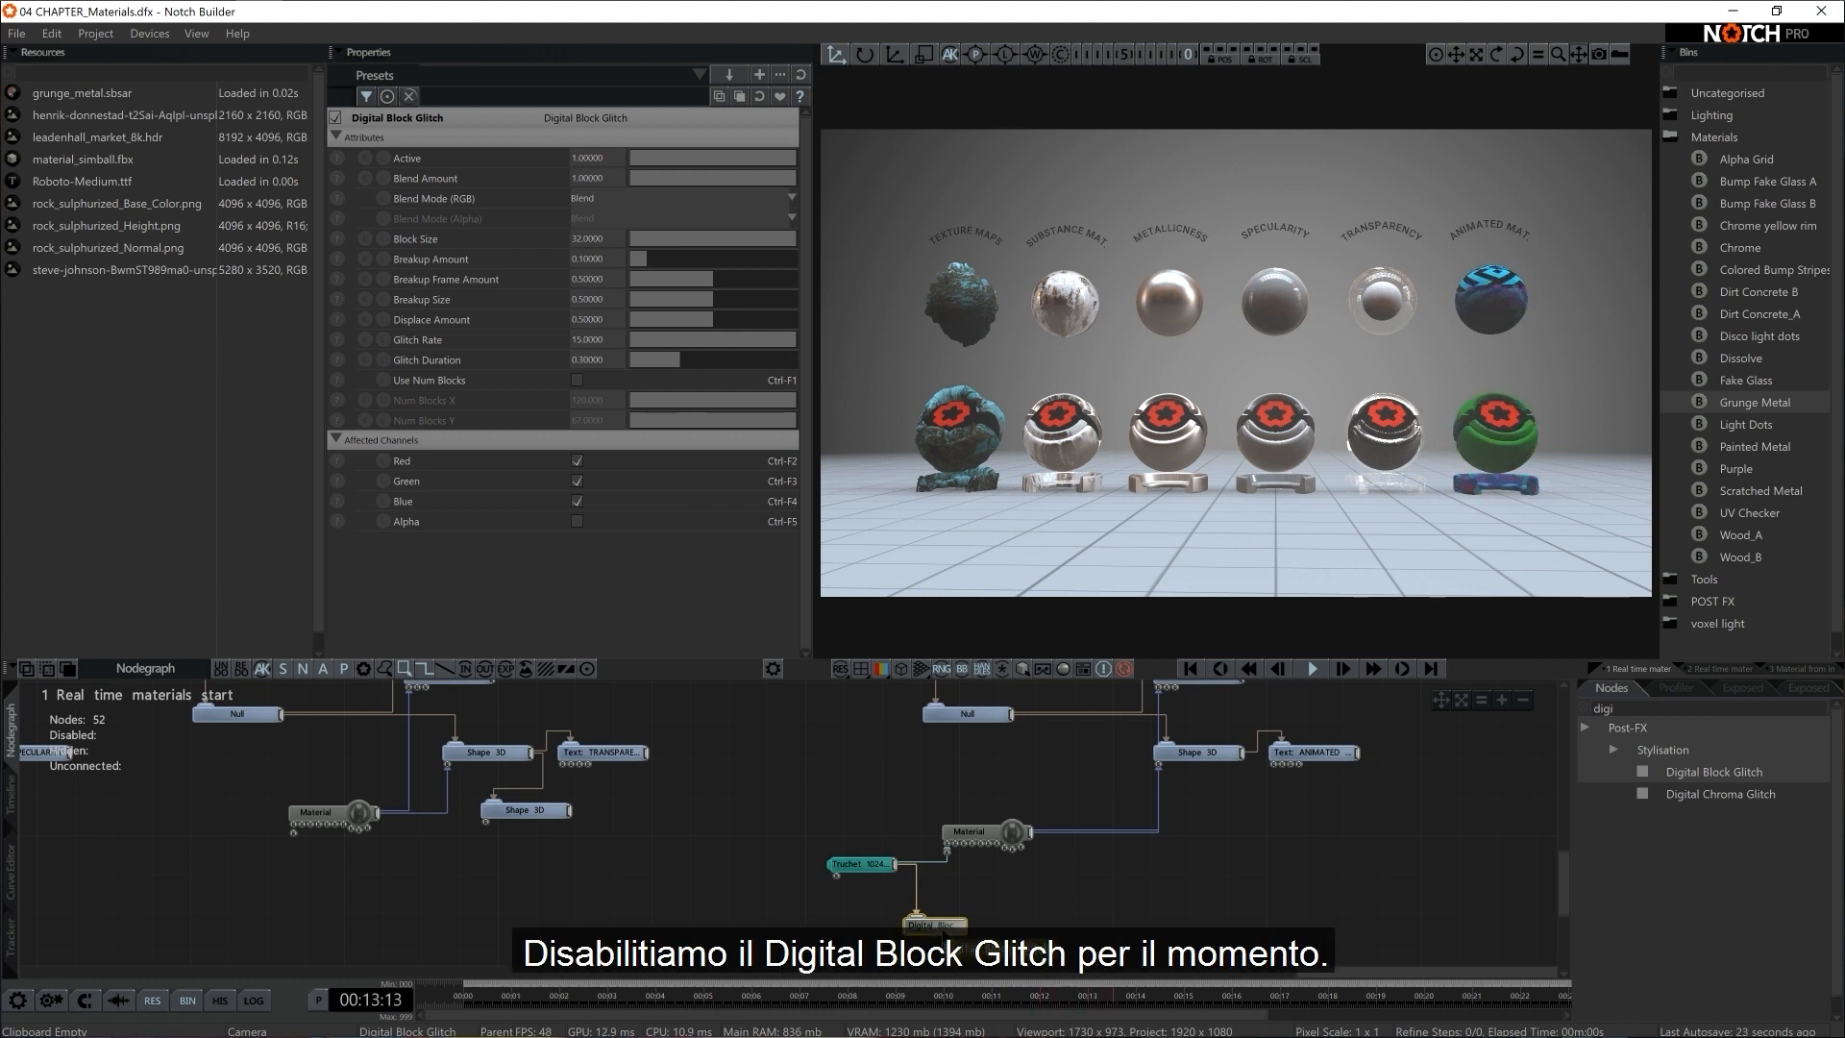
key(d)
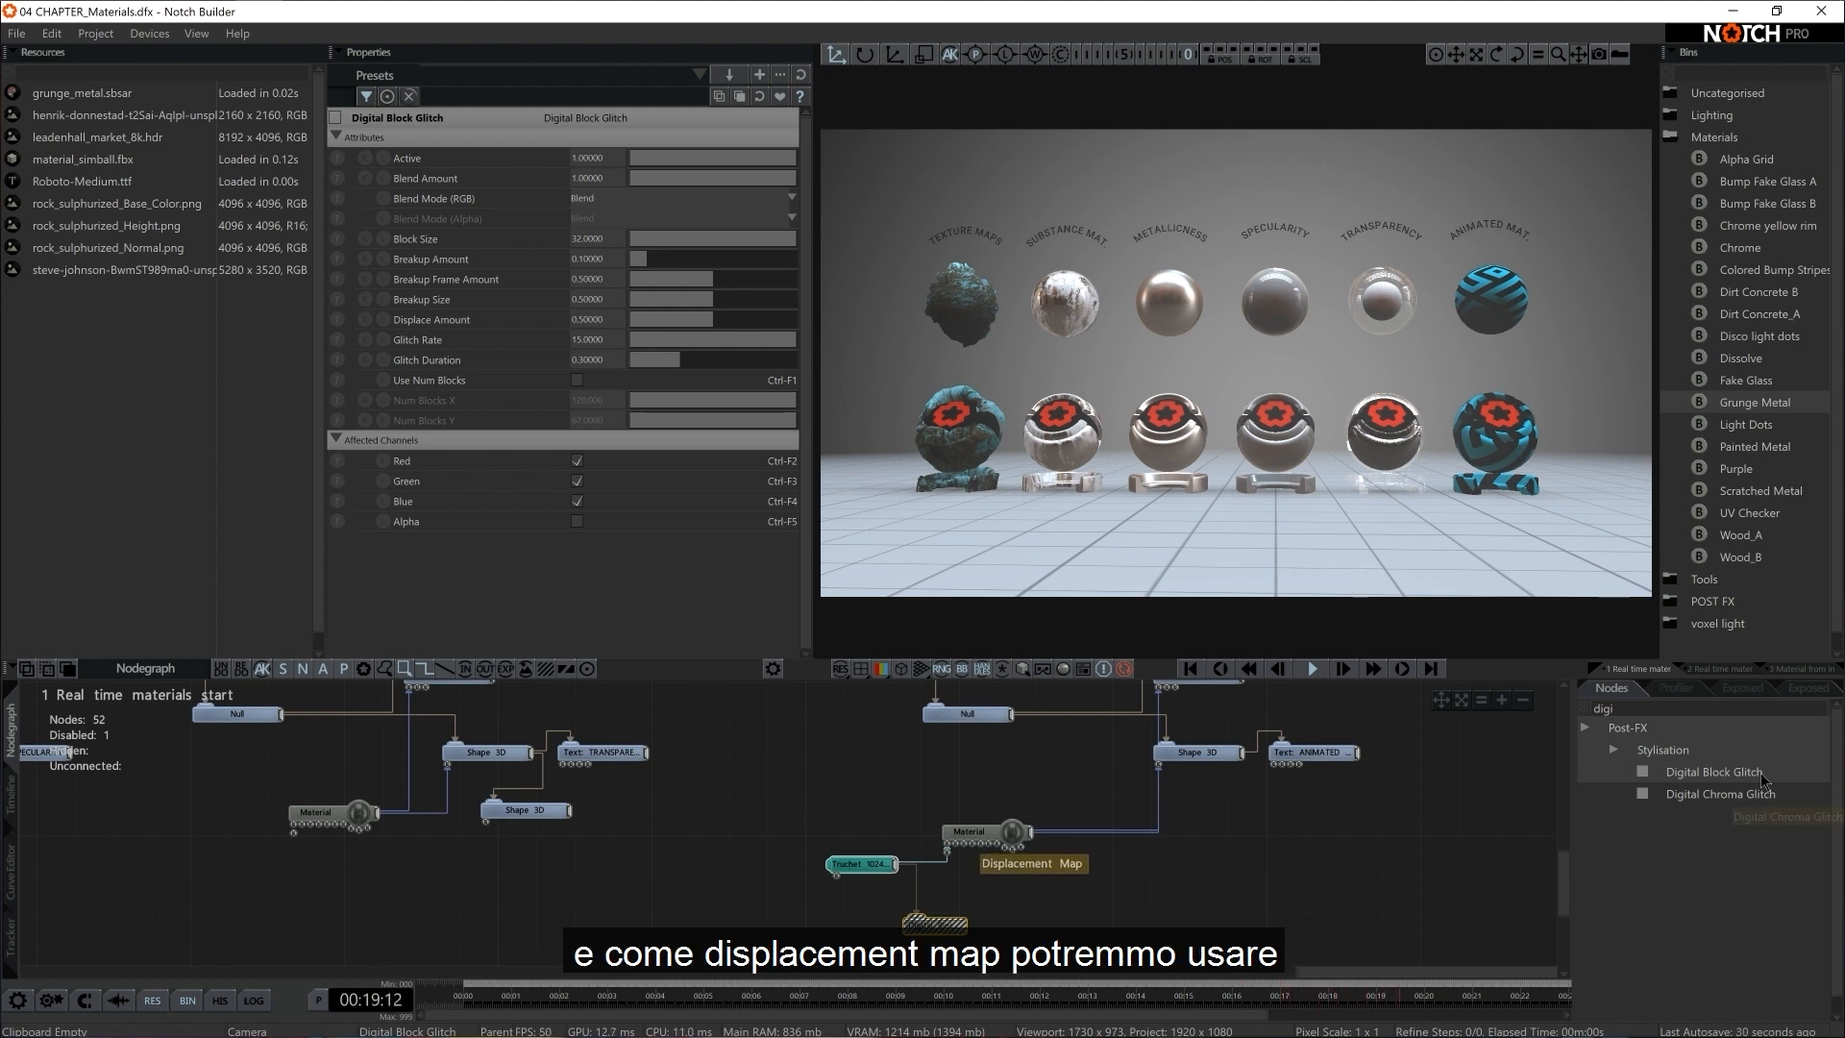
Add a Fractal Noise generator and connect it to the Displacement Map input of Setup 6's Material
text(f)
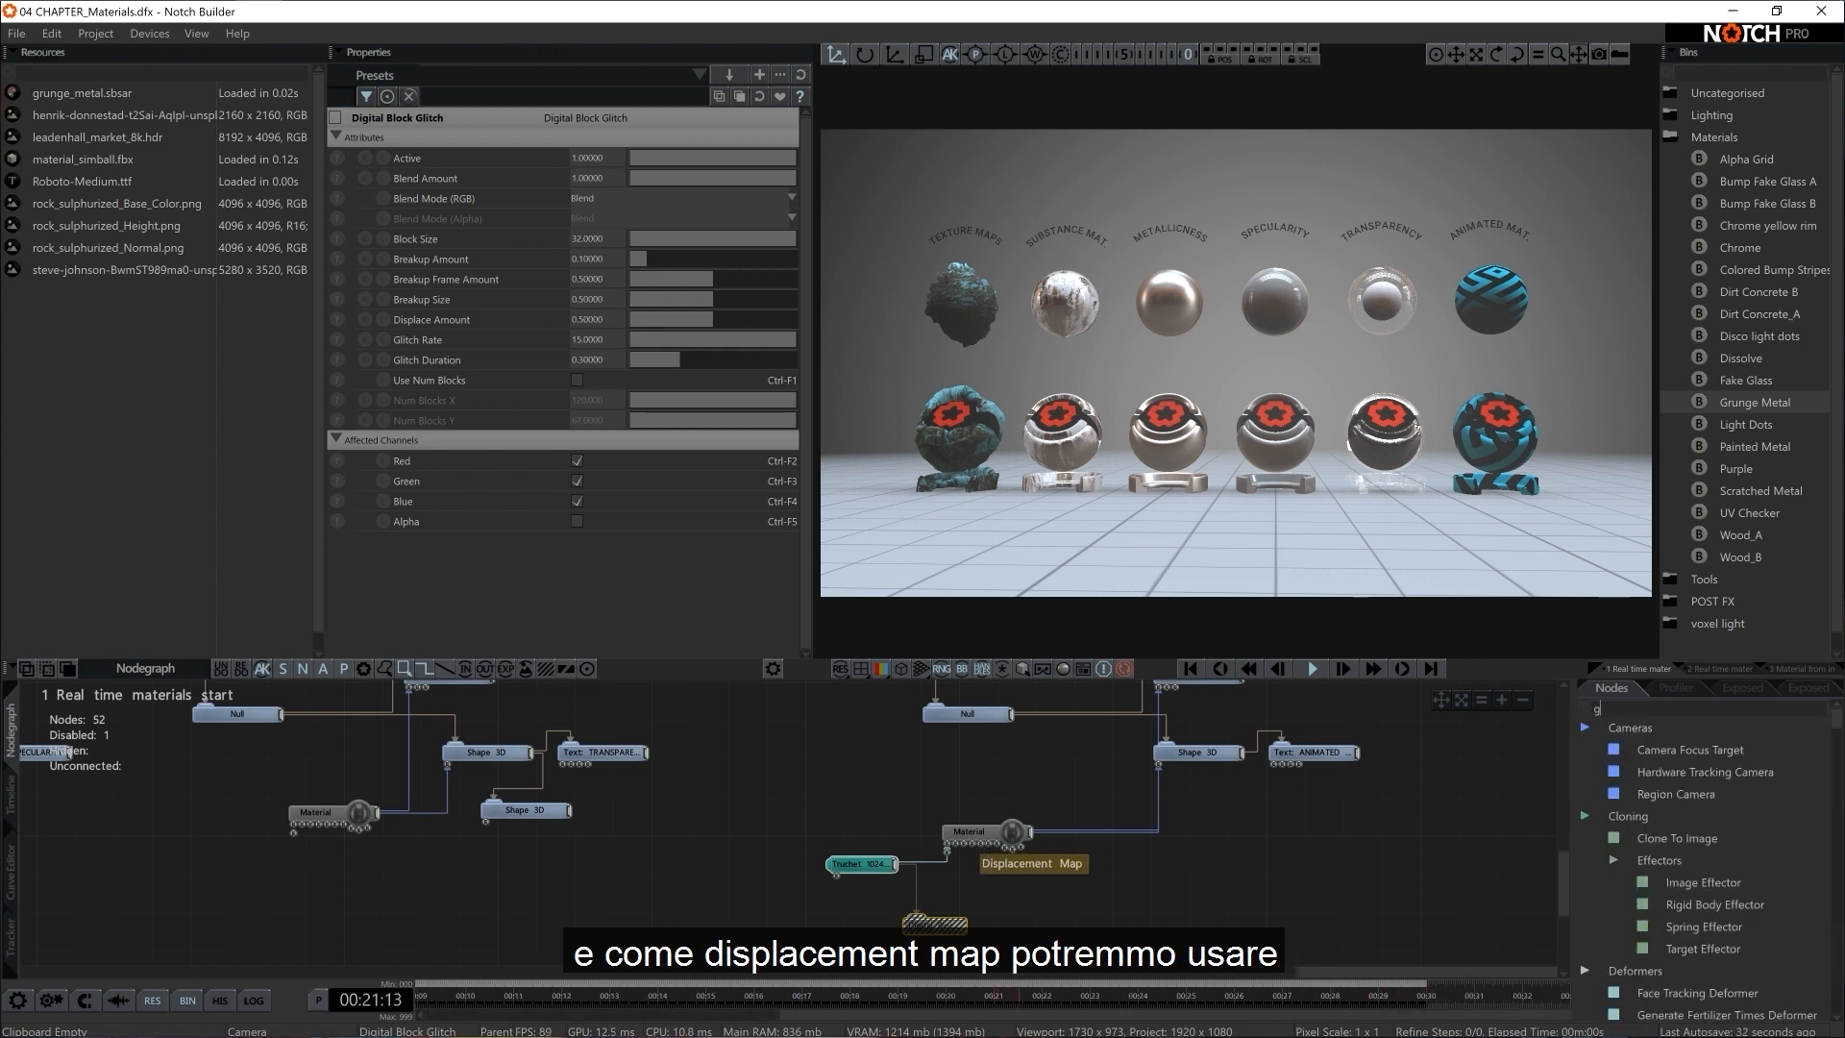
text(rac)
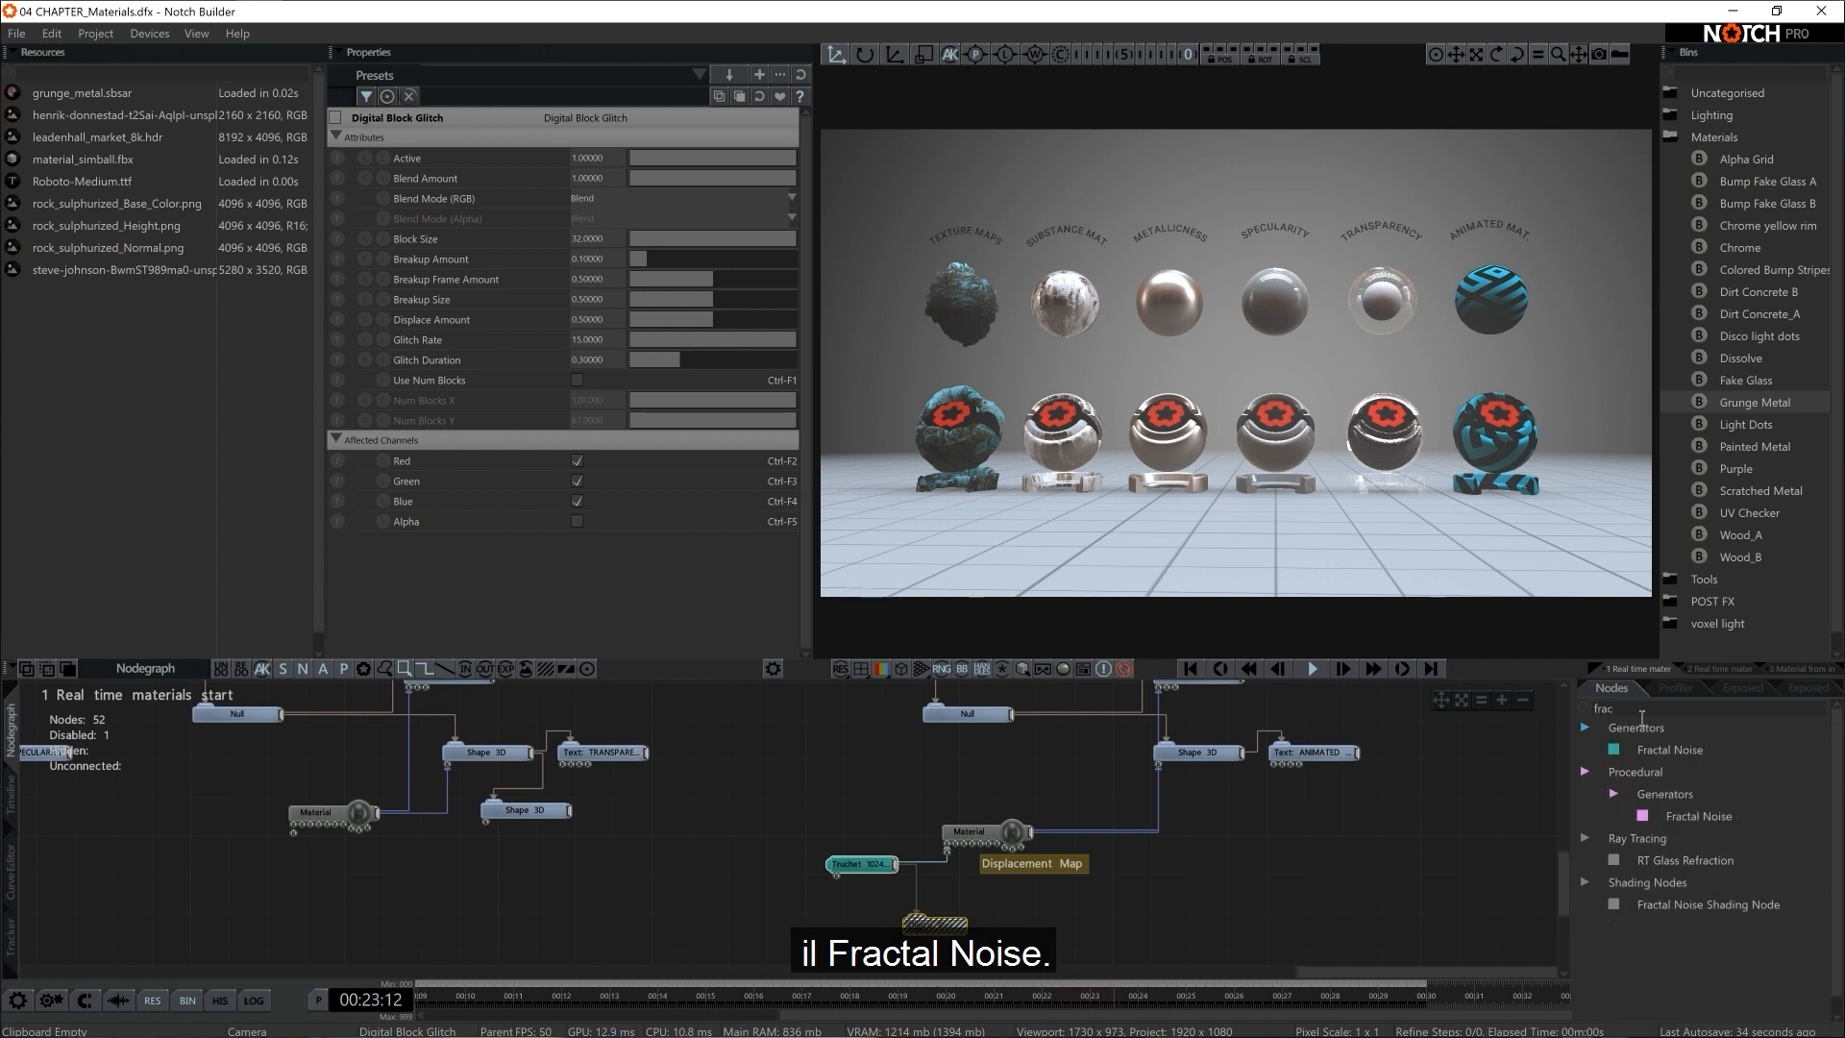
drag(1670, 750, 1034, 902)
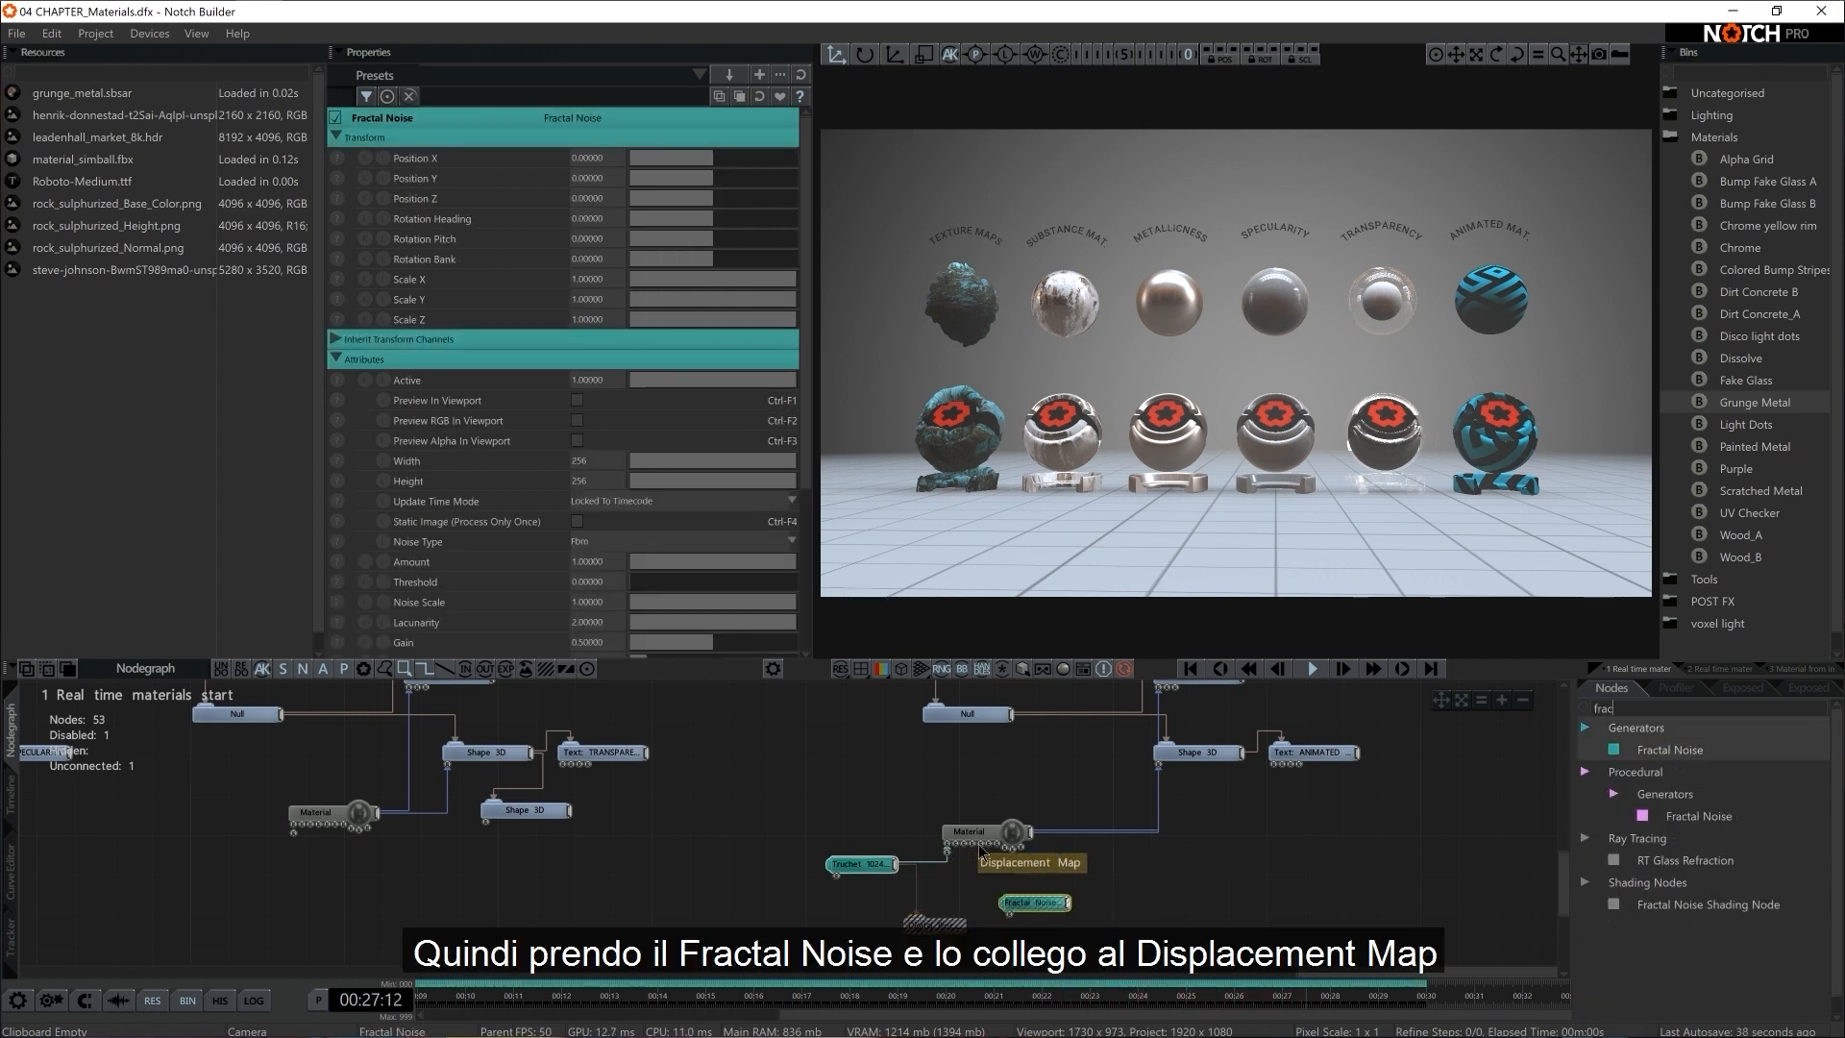
drag(1067, 903, 979, 848)
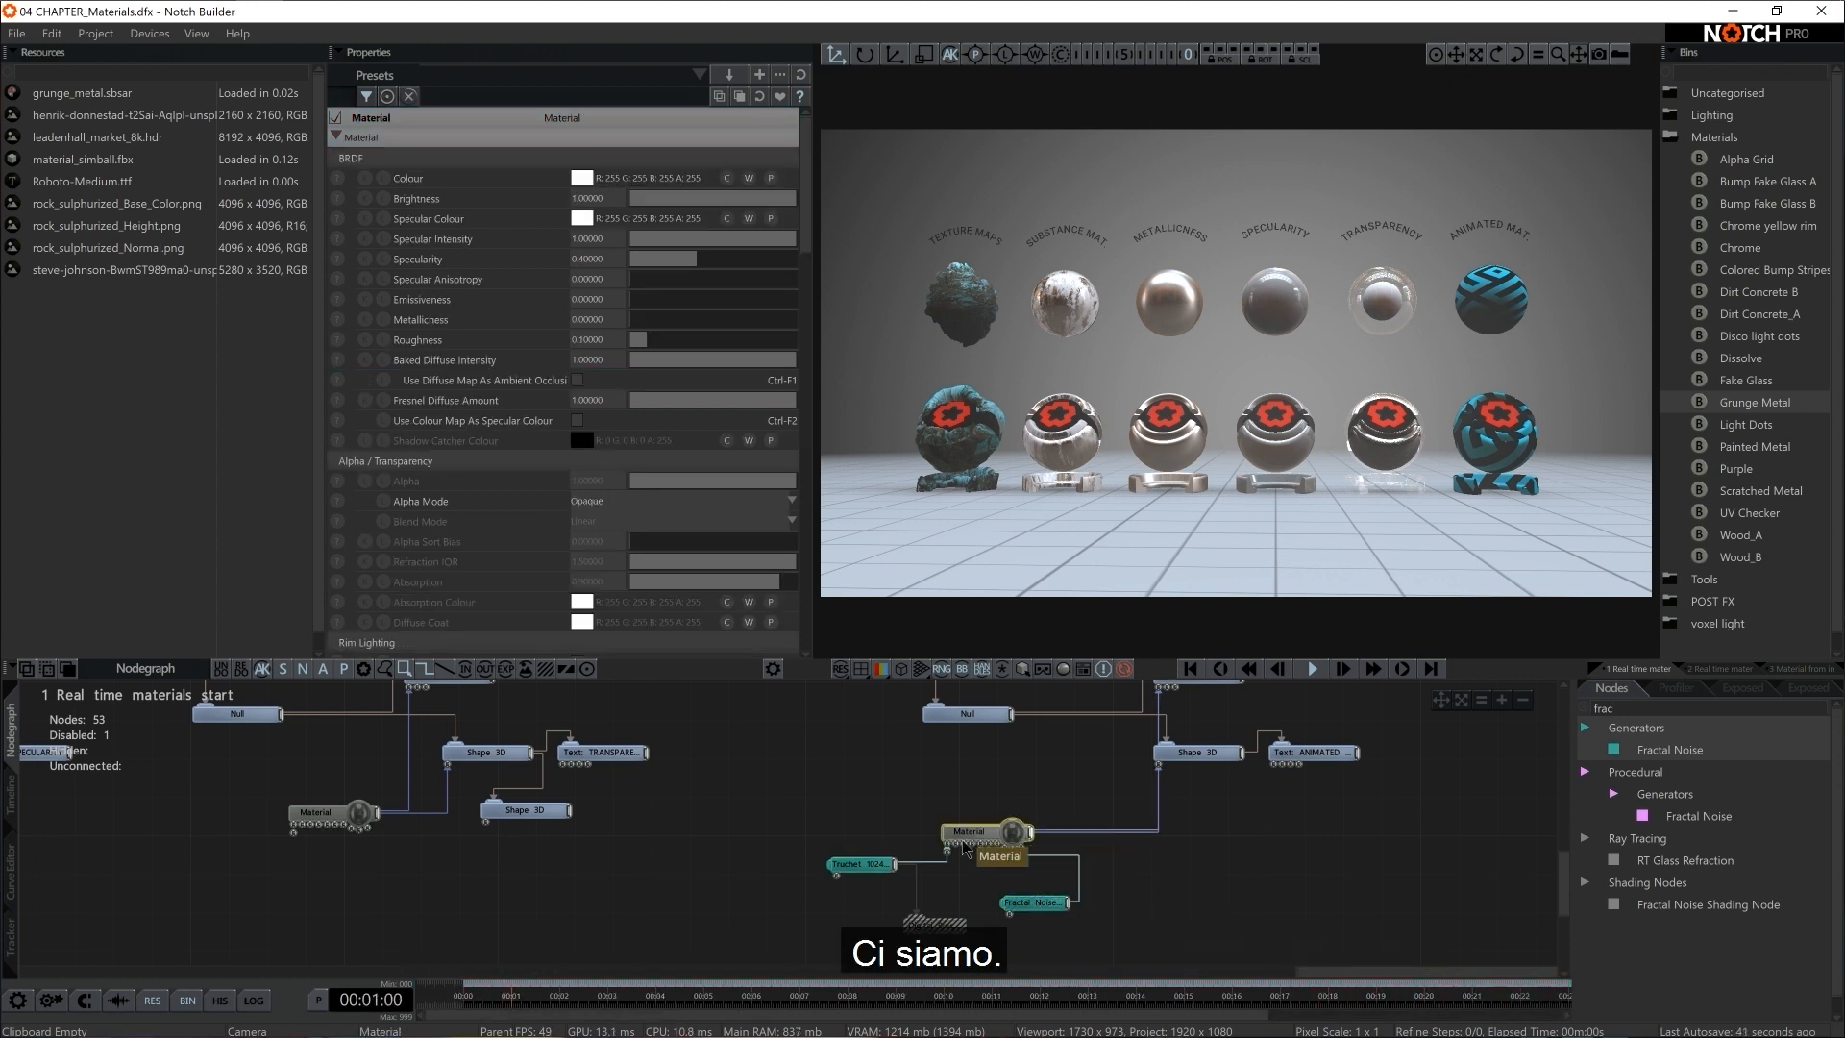
Raise the Displacement of Setup 6's Material to about 0.19
click(1036, 907)
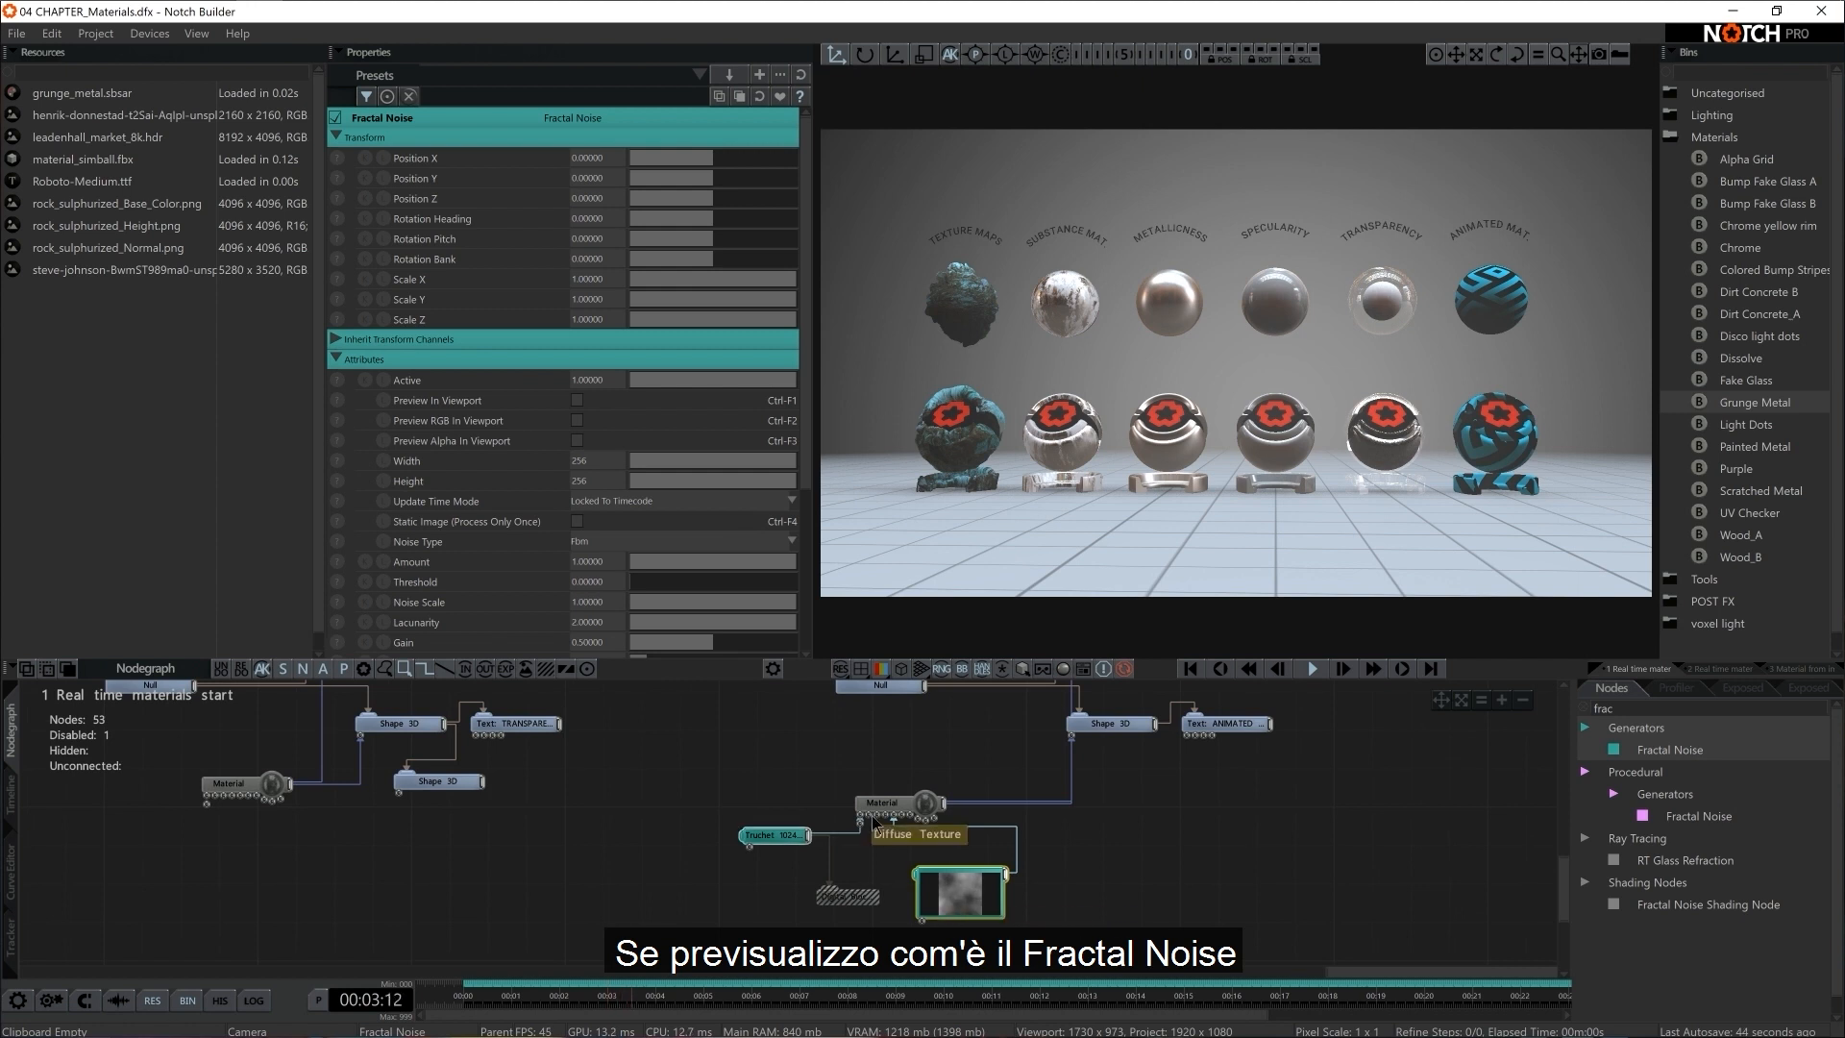
click(879, 807)
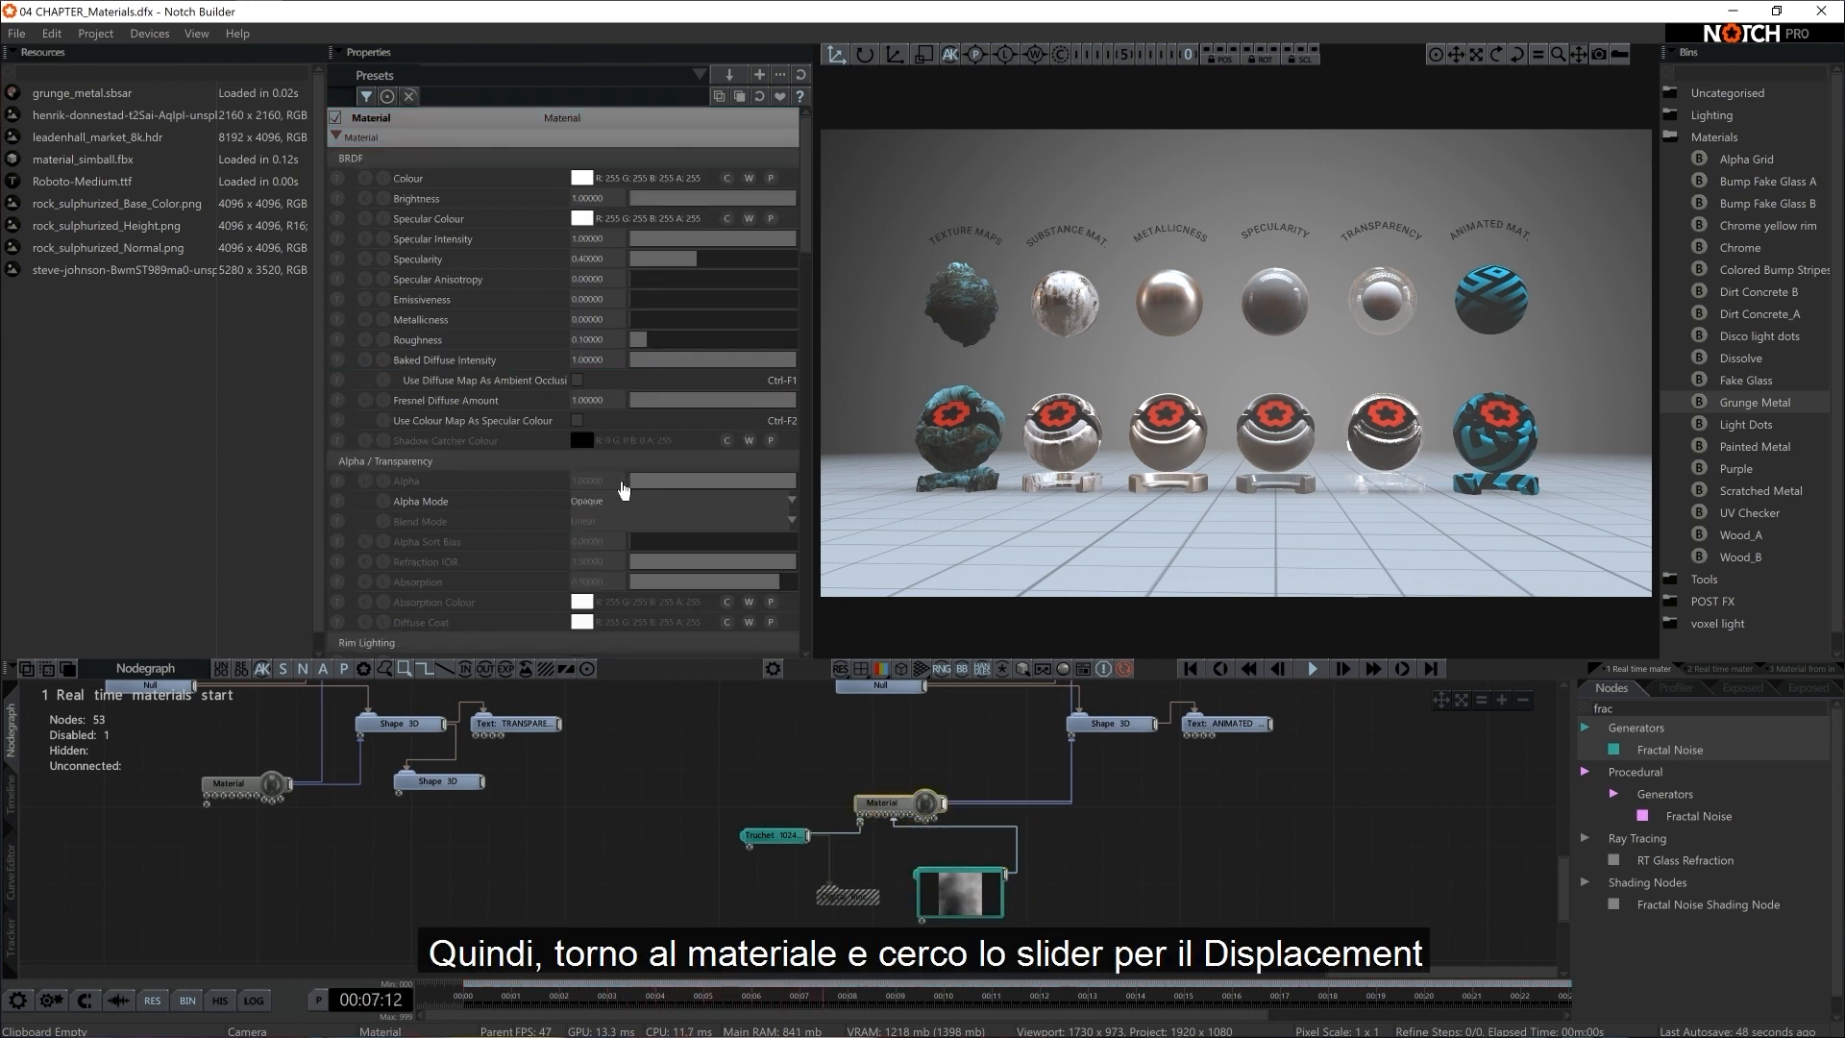
scroll(625, 490, down, 5)
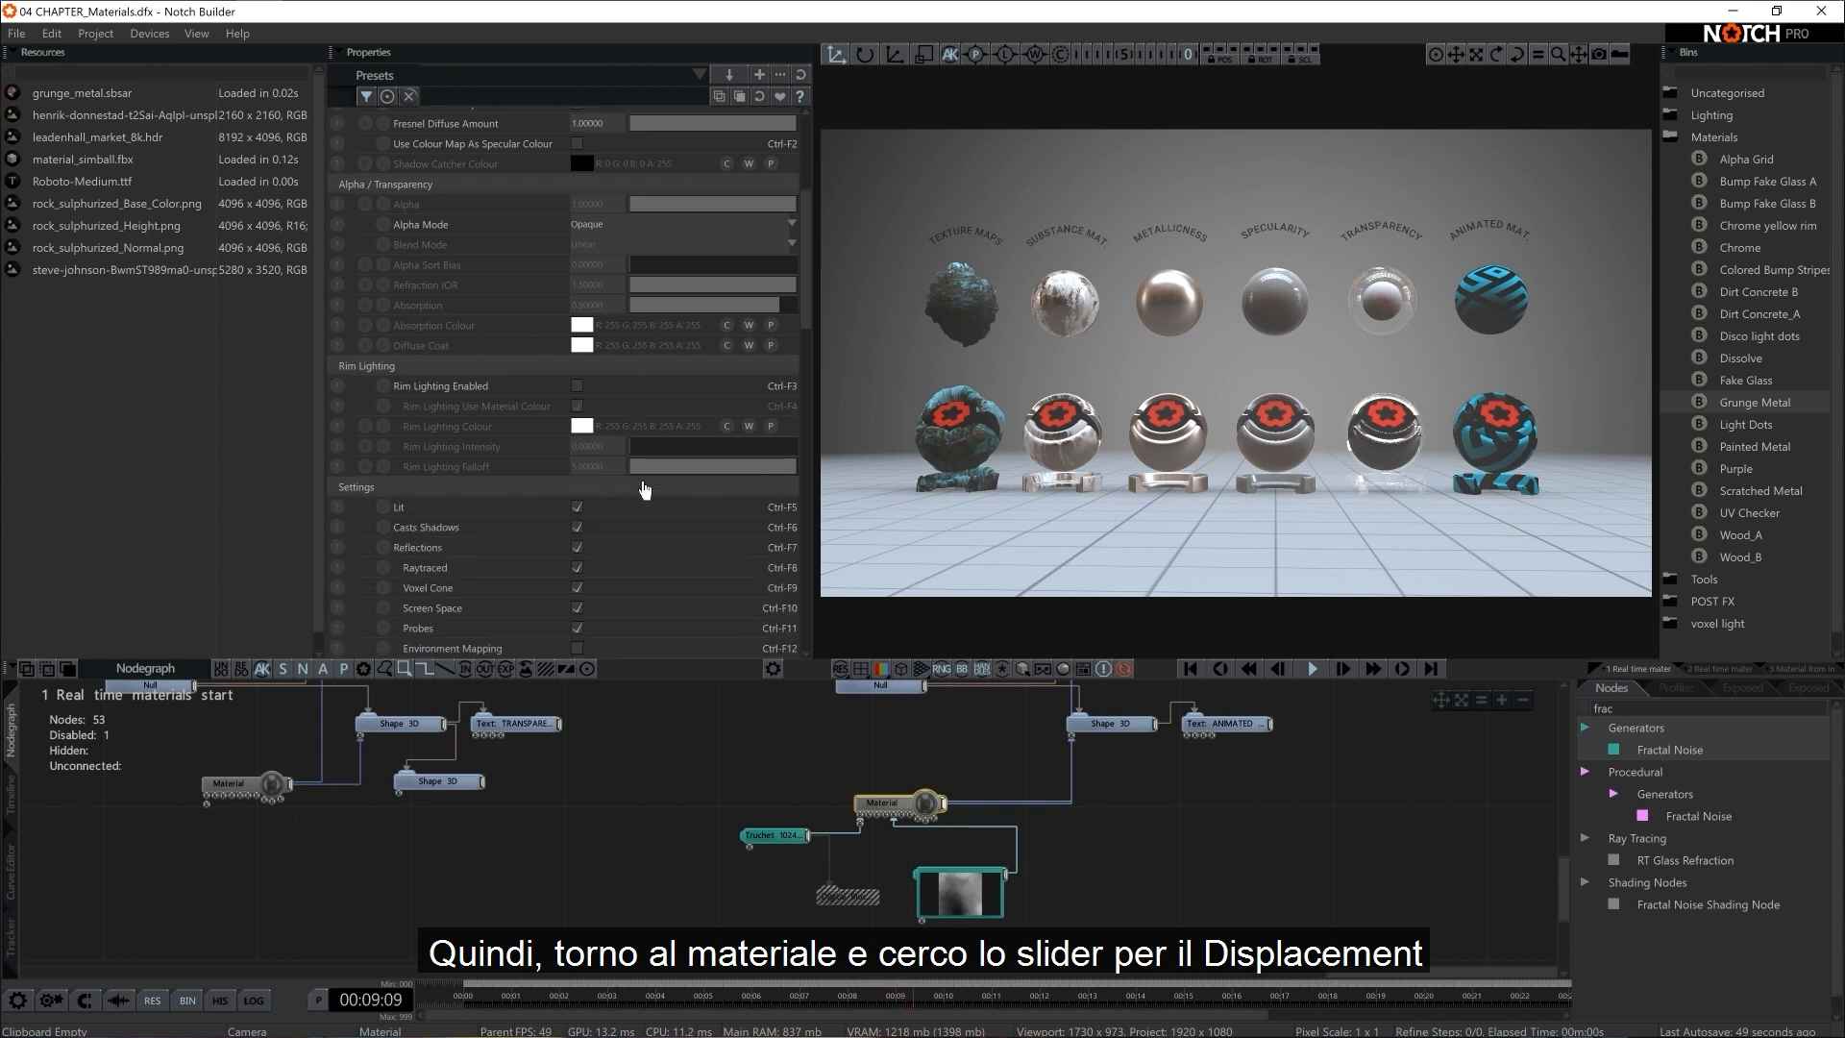
scroll(642, 490, up, 5)
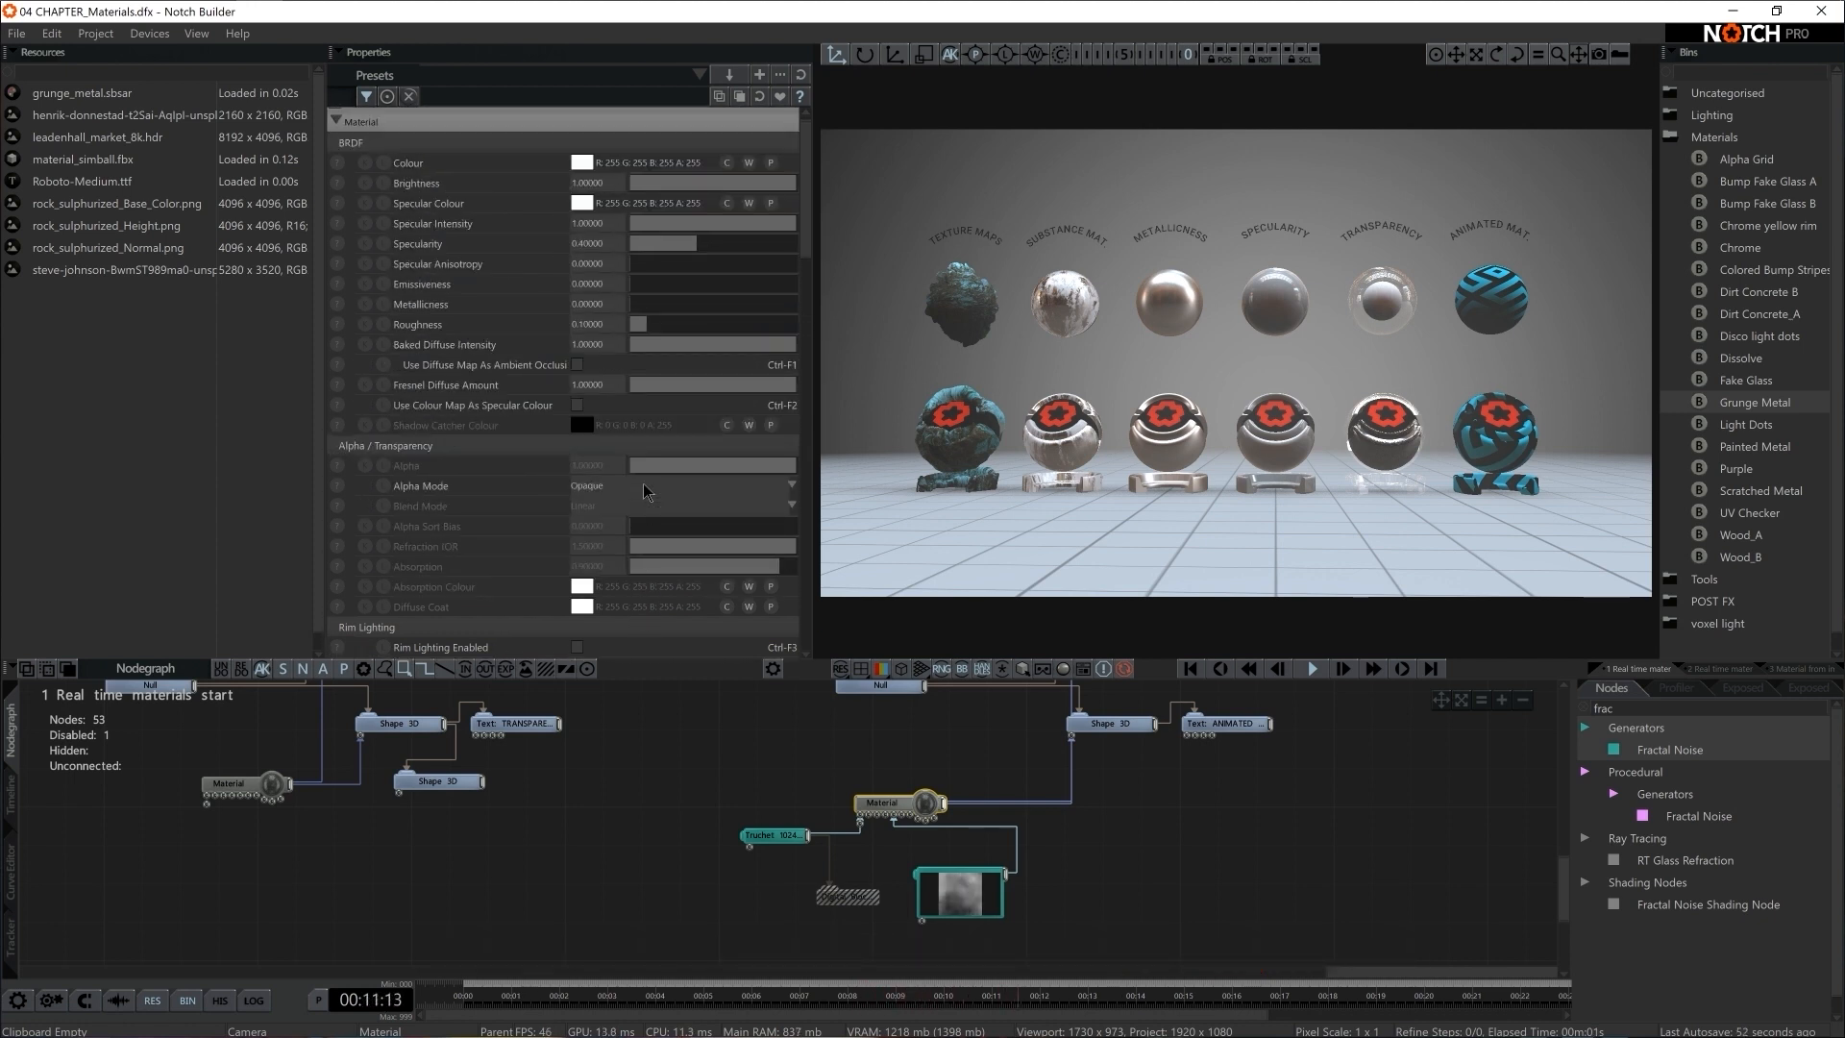
scroll(644, 491, down, 15)
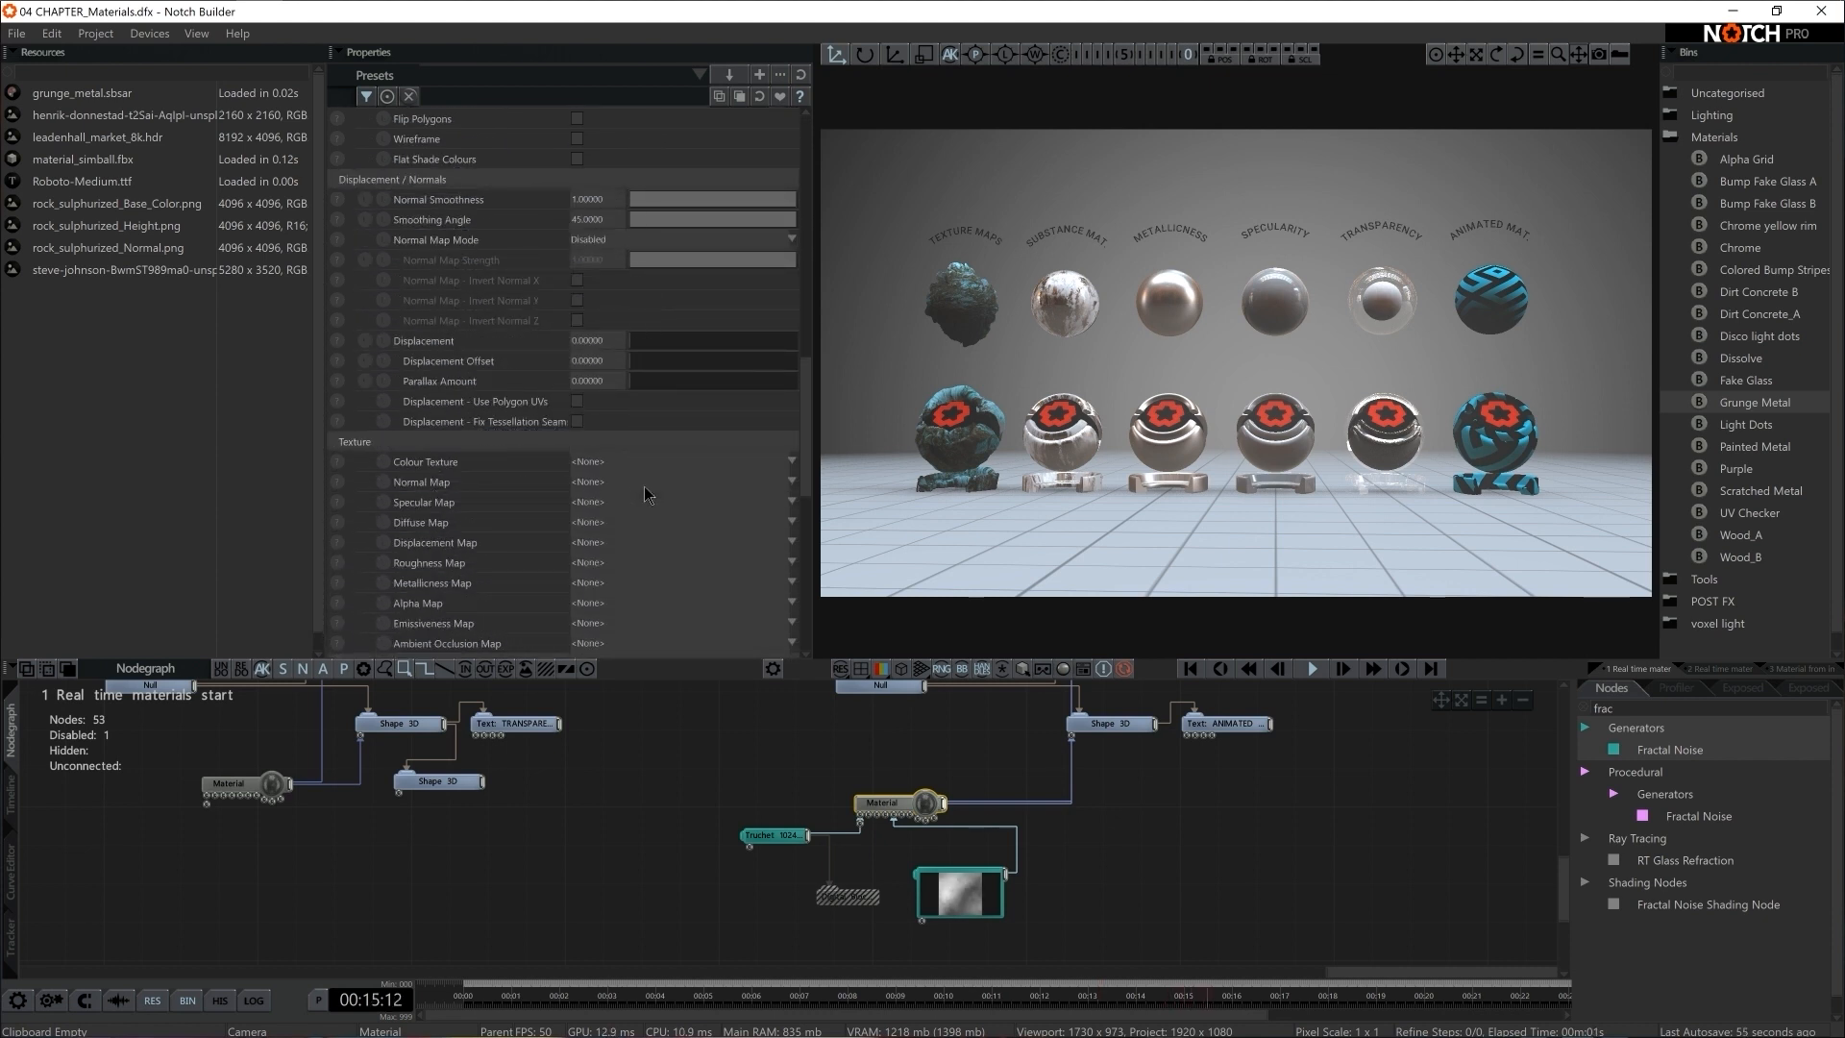
drag(642, 346, 666, 348)
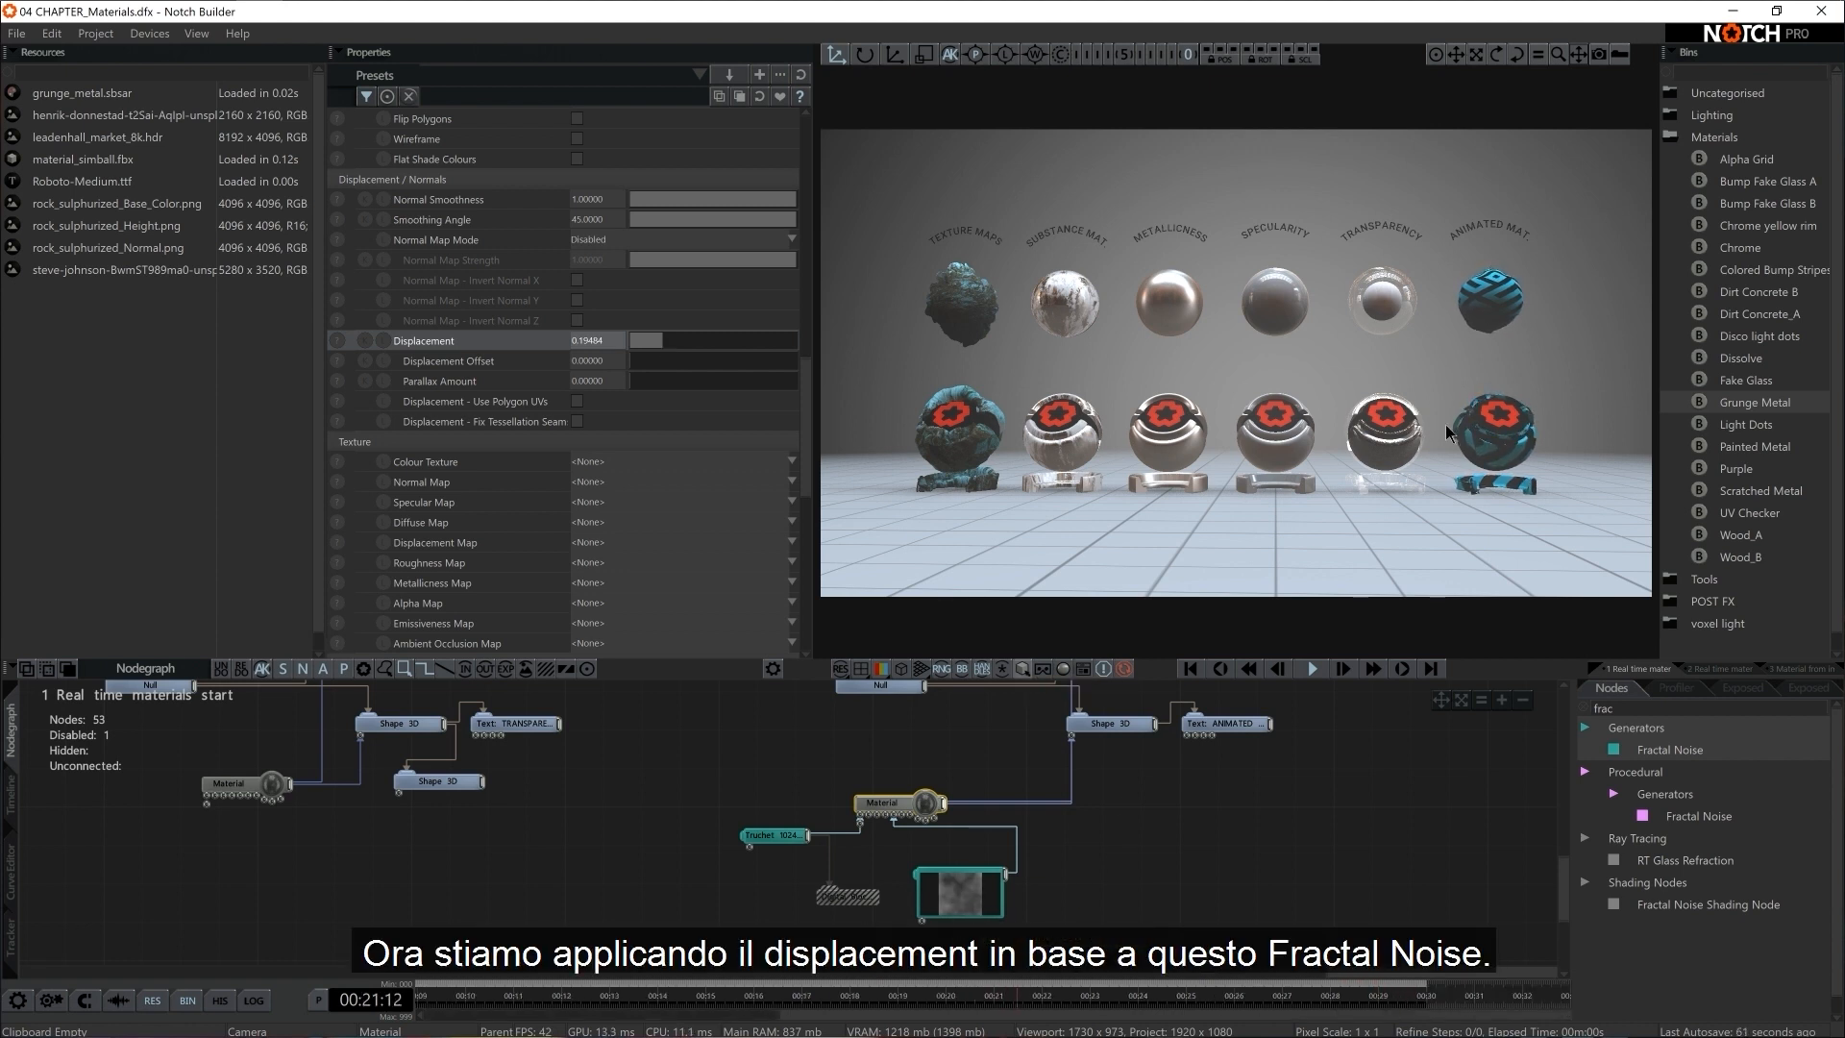
Preview the Fractal Noise in the viewport and set its Gain to 1 and its Threshold to 0
click(961, 898)
click(575, 400)
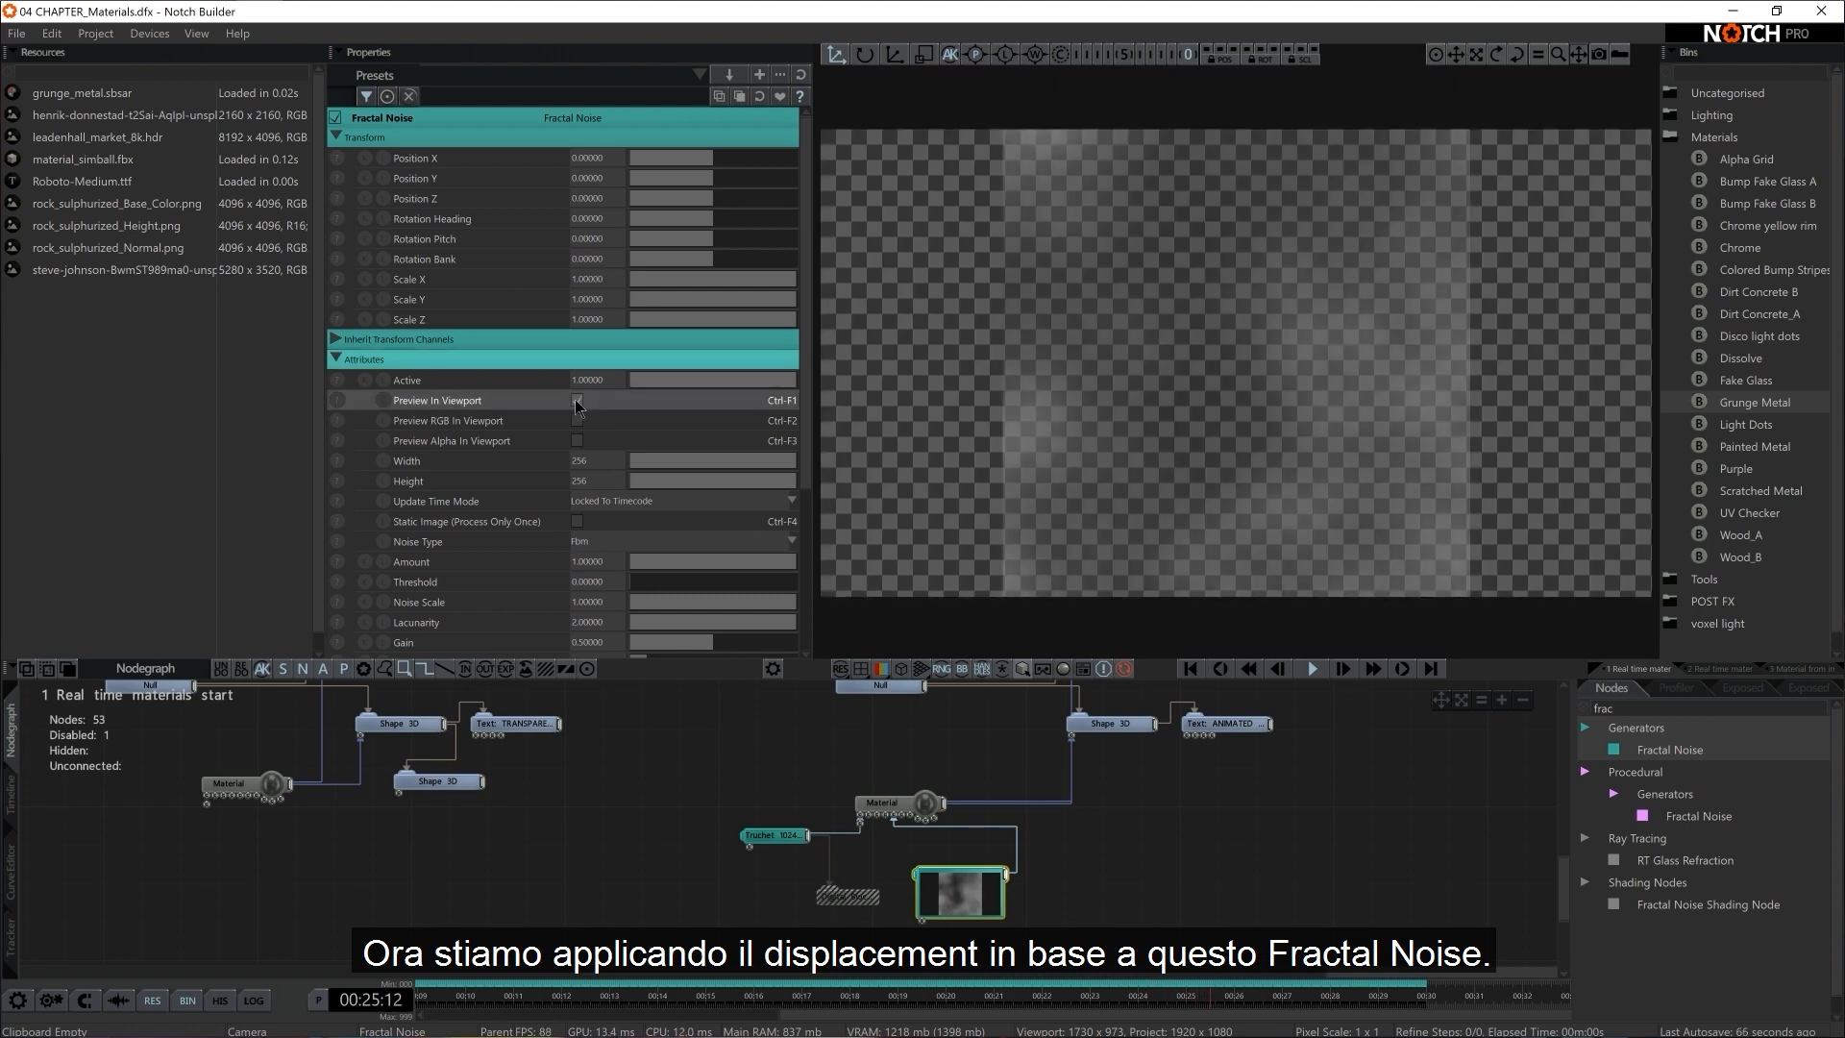
drag(650, 580, 813, 648)
scroll(673, 580, down, 2)
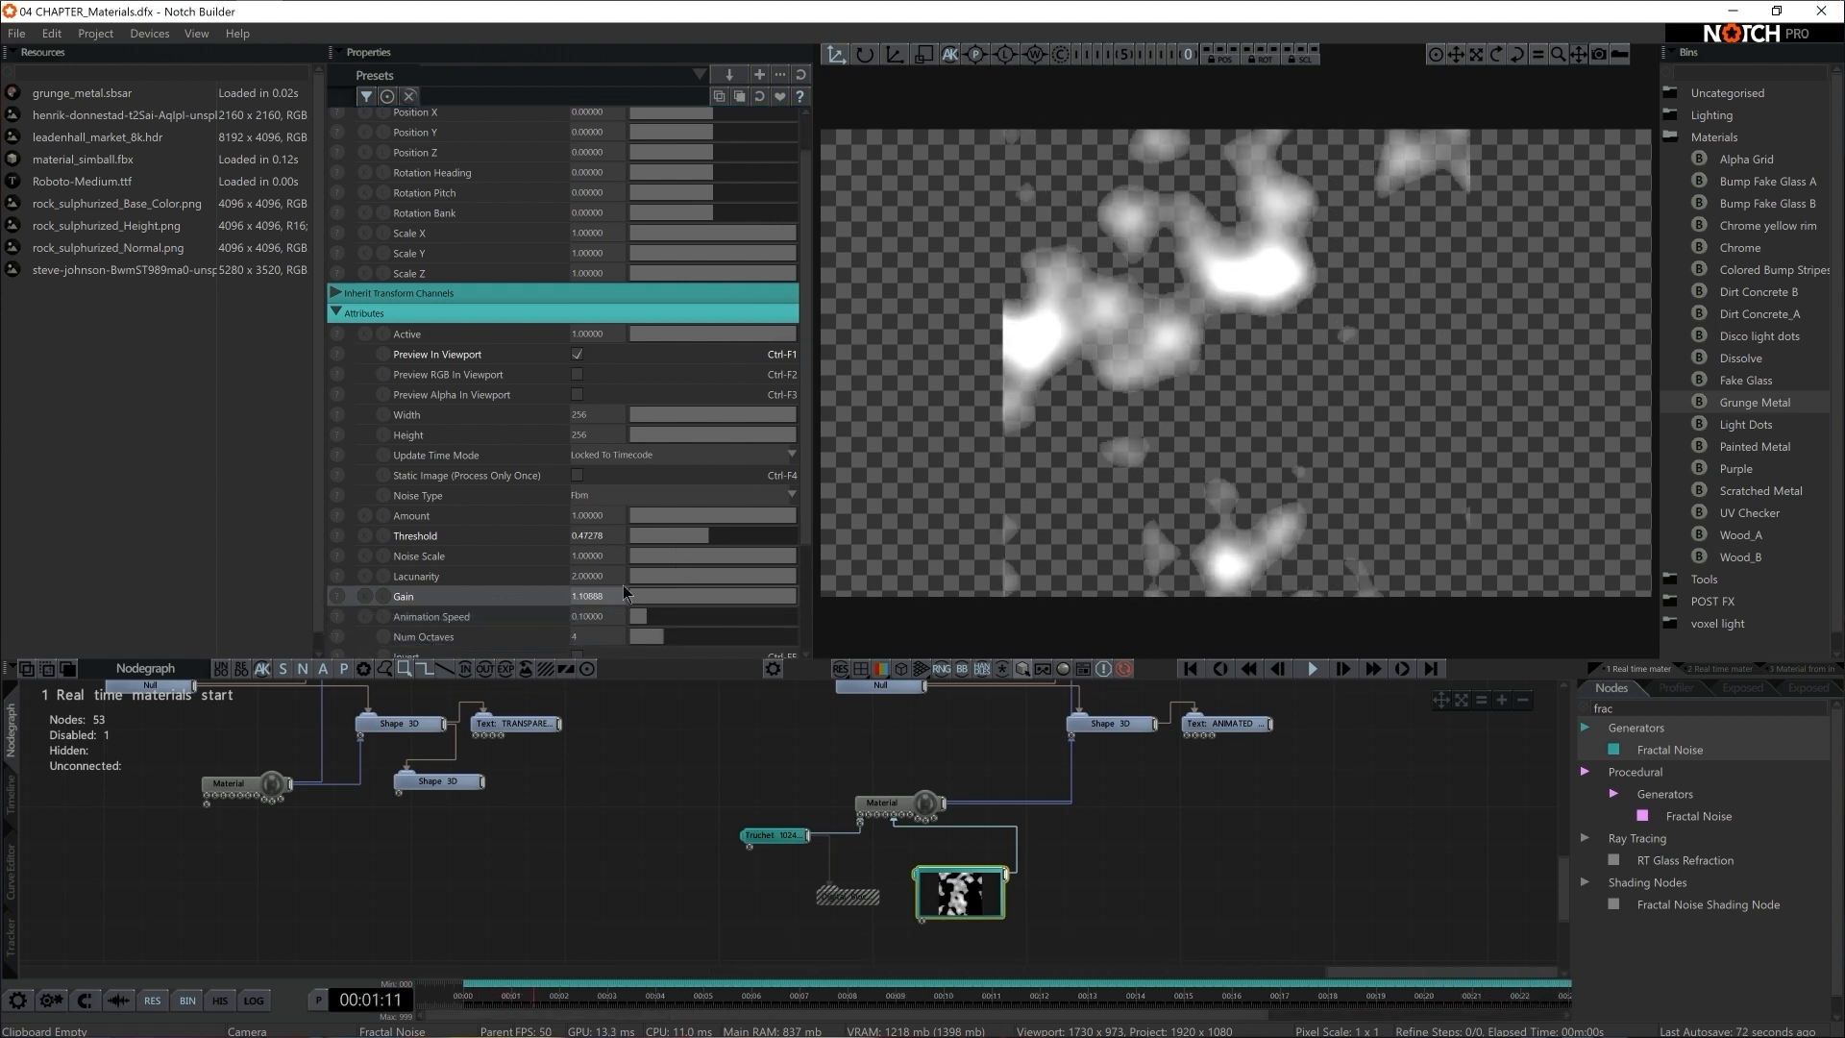
click(604, 597)
text(1)
key(Return)
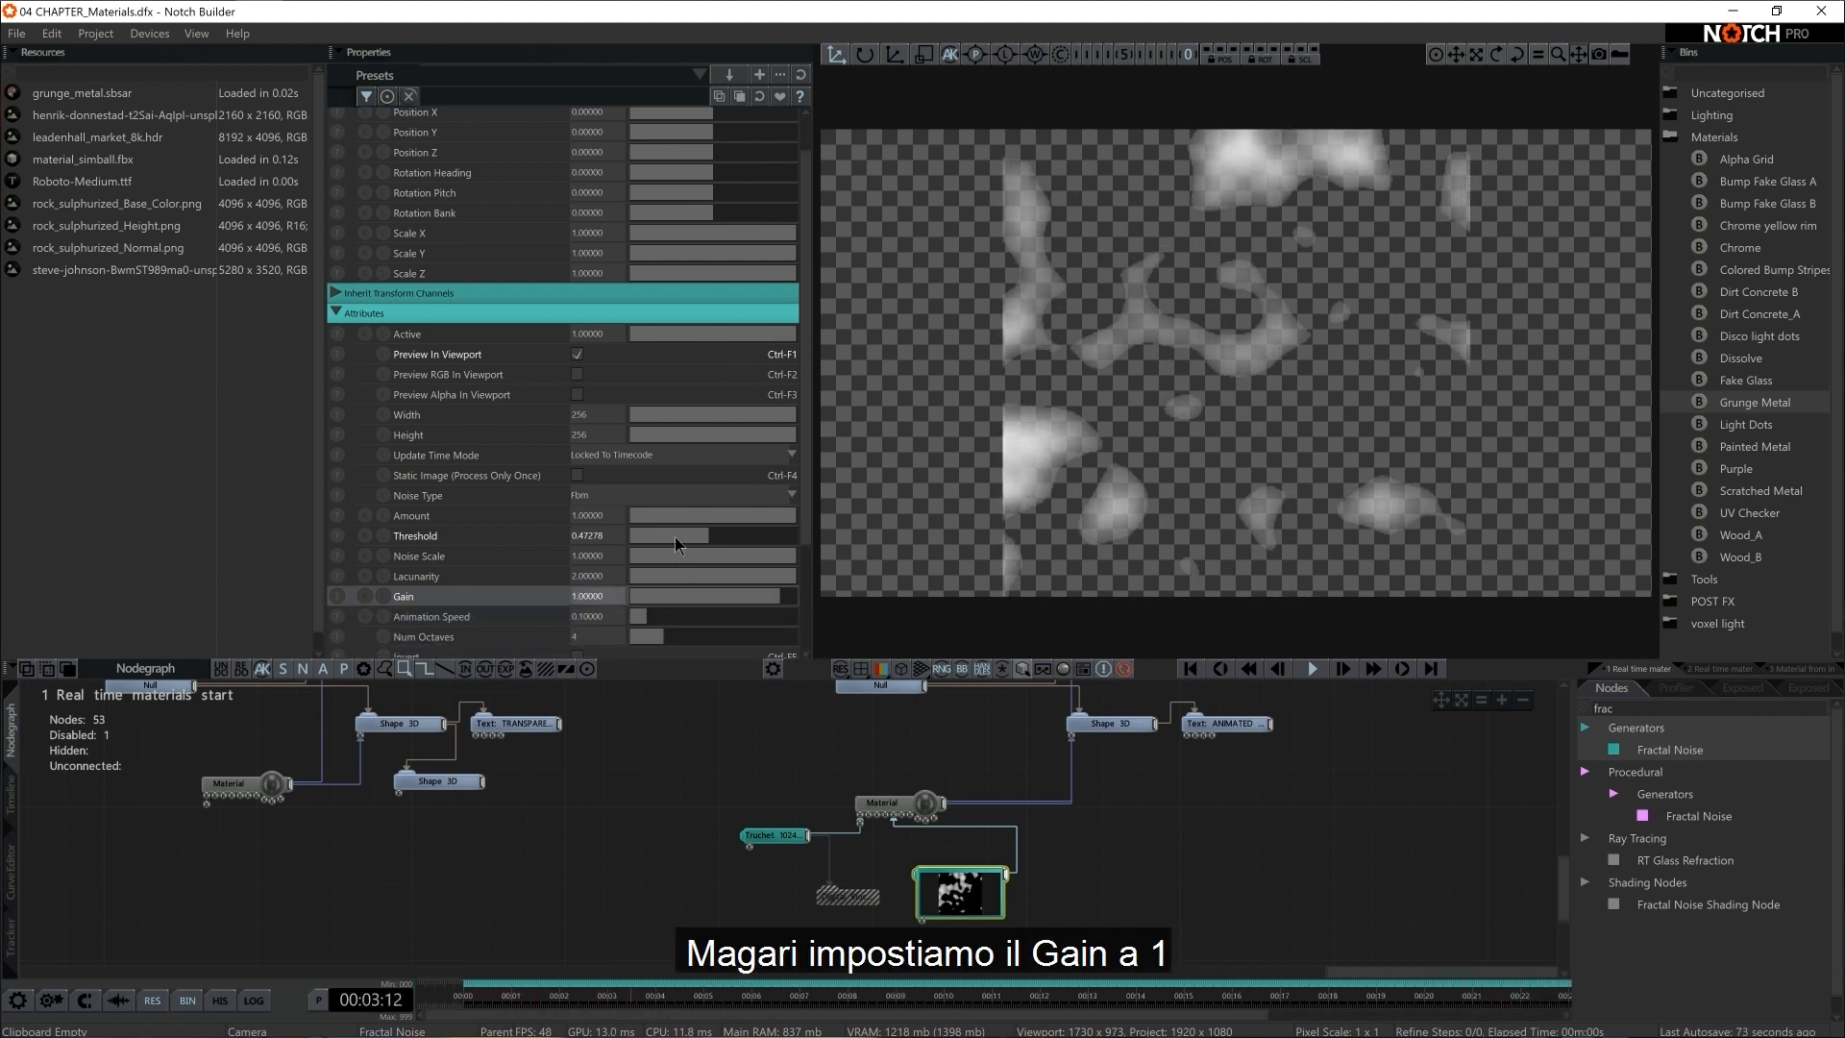
click(609, 538)
text(0)
key(Return)
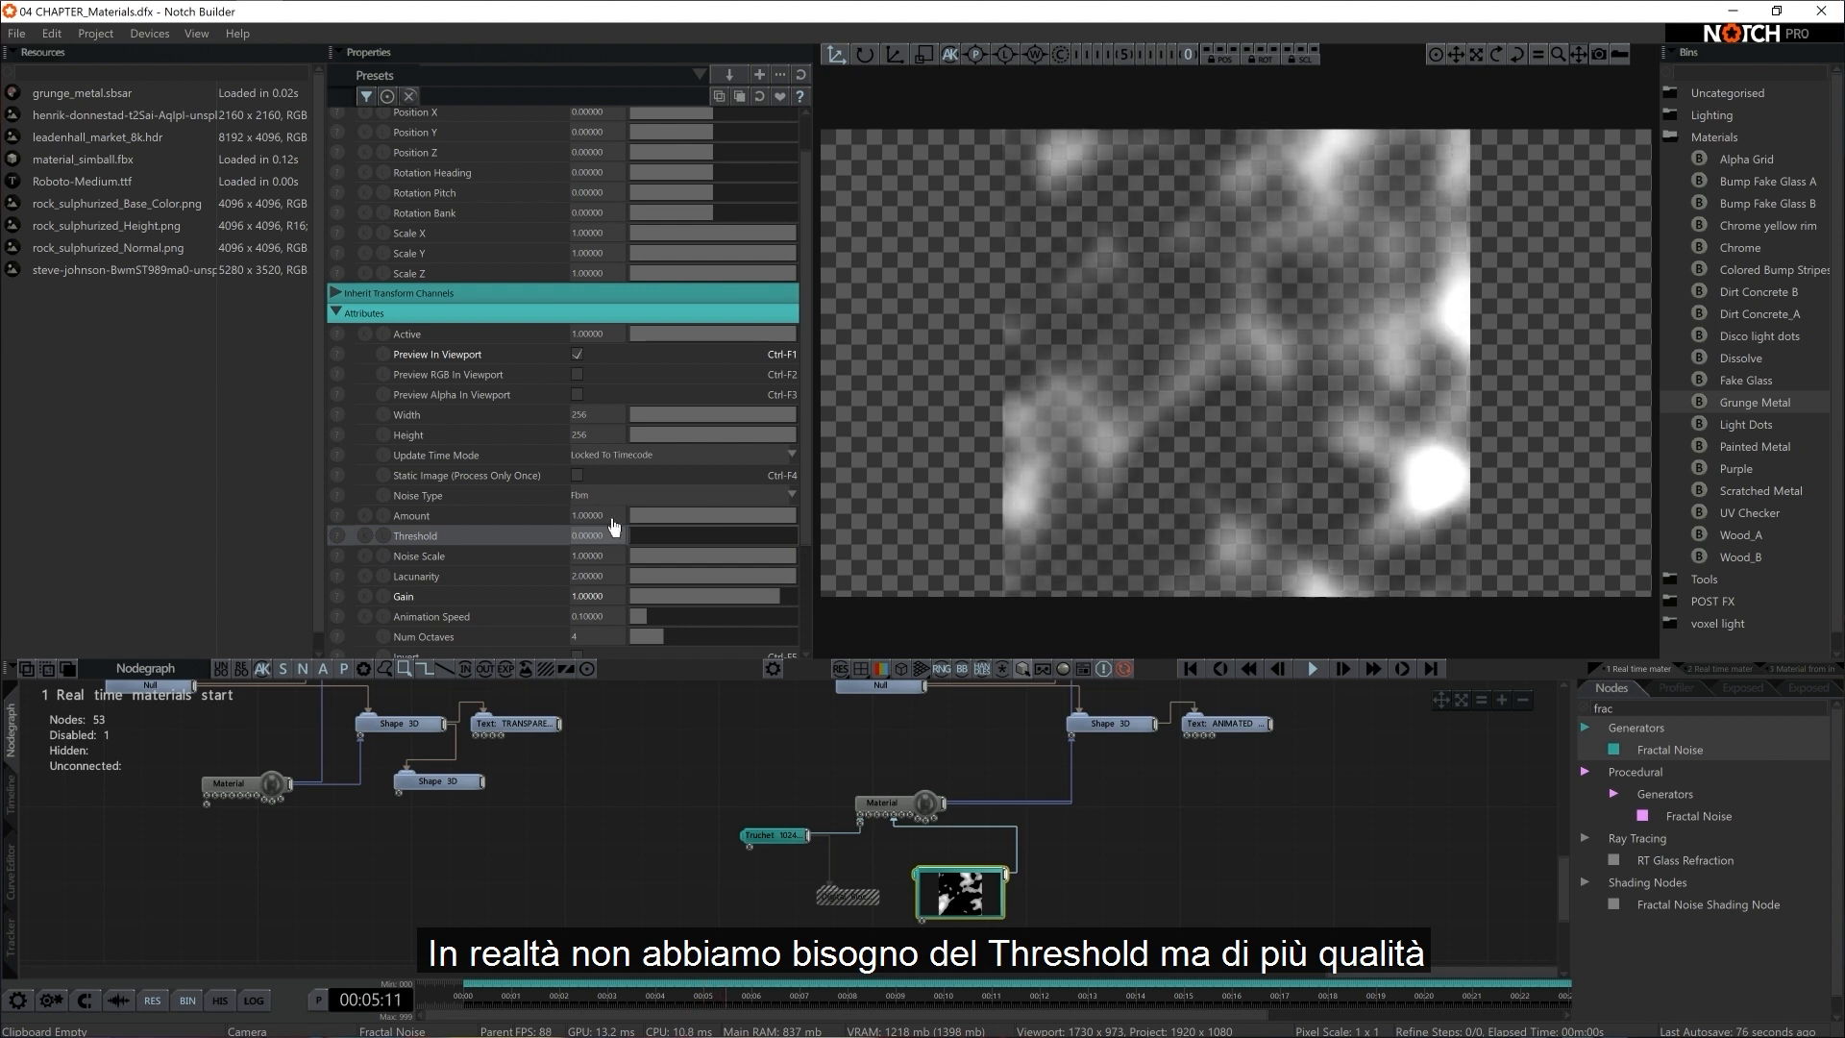
Set the Fractal Noise's Width and Height to 1024 and turn off its viewport preview
click(586, 414)
text(1024)
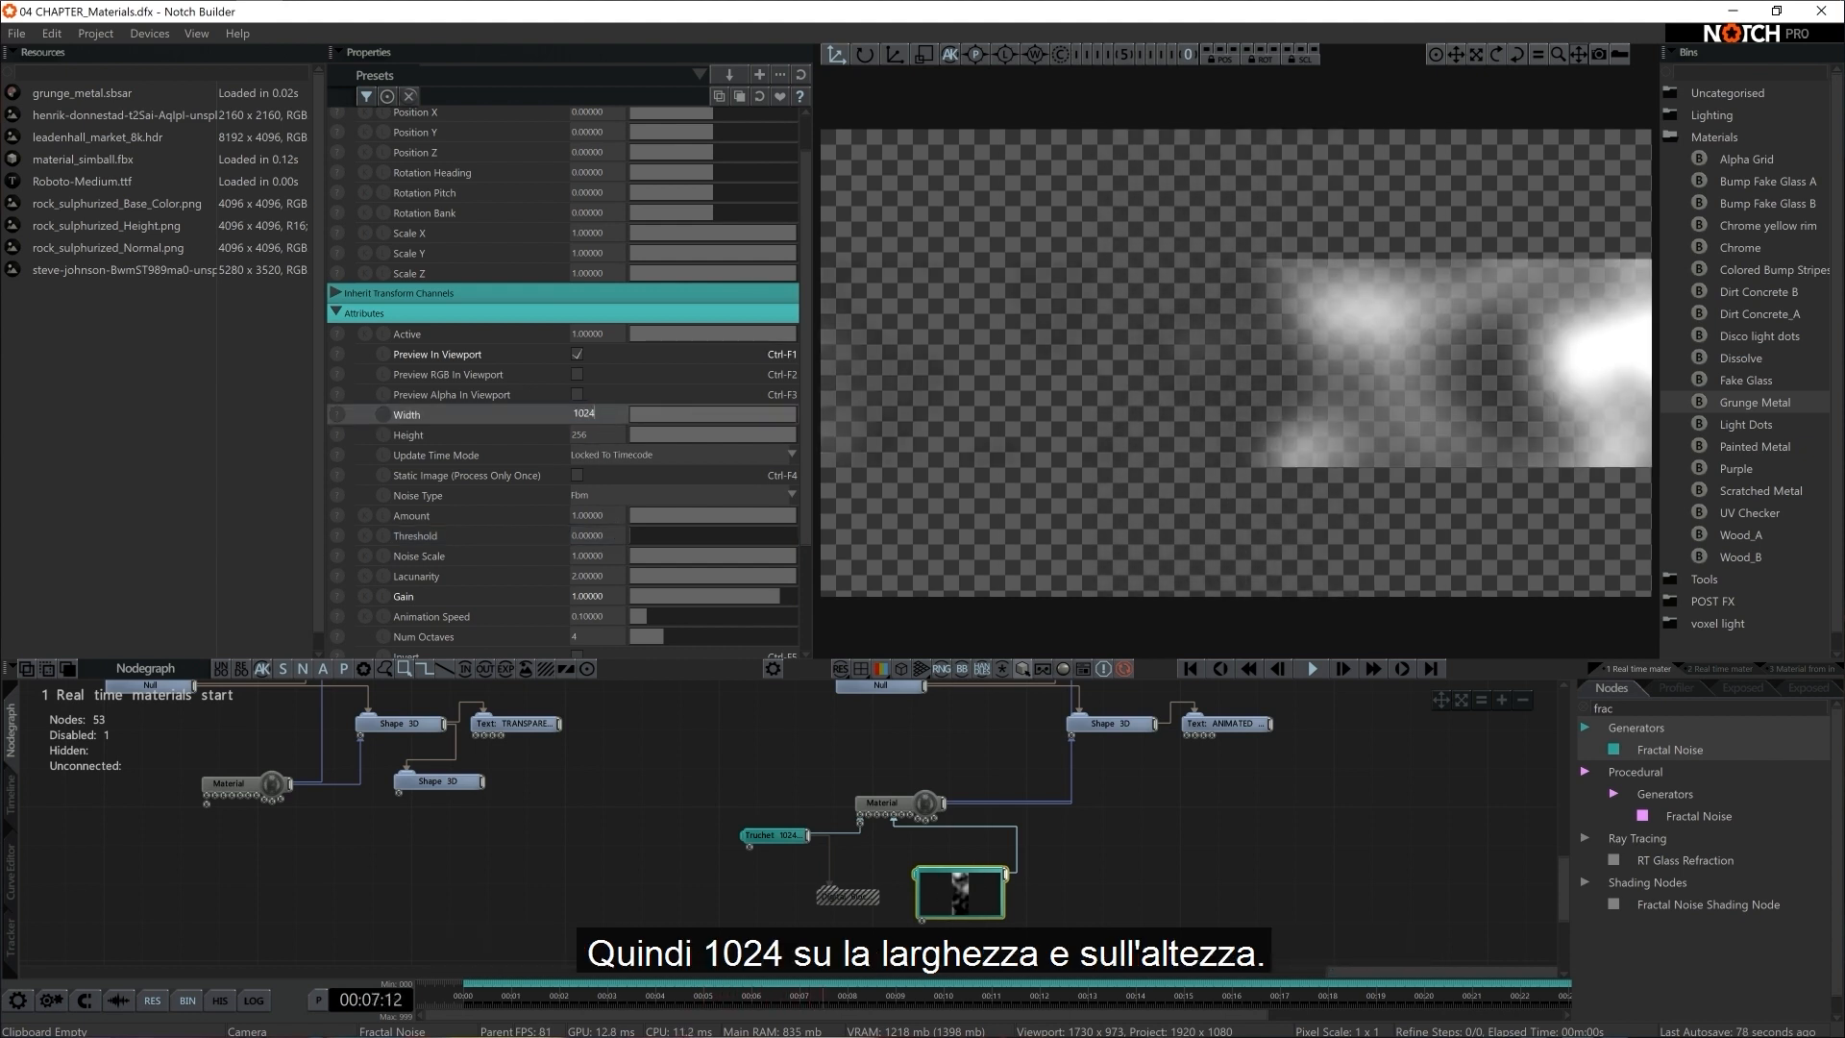
click(586, 434)
text(10242)
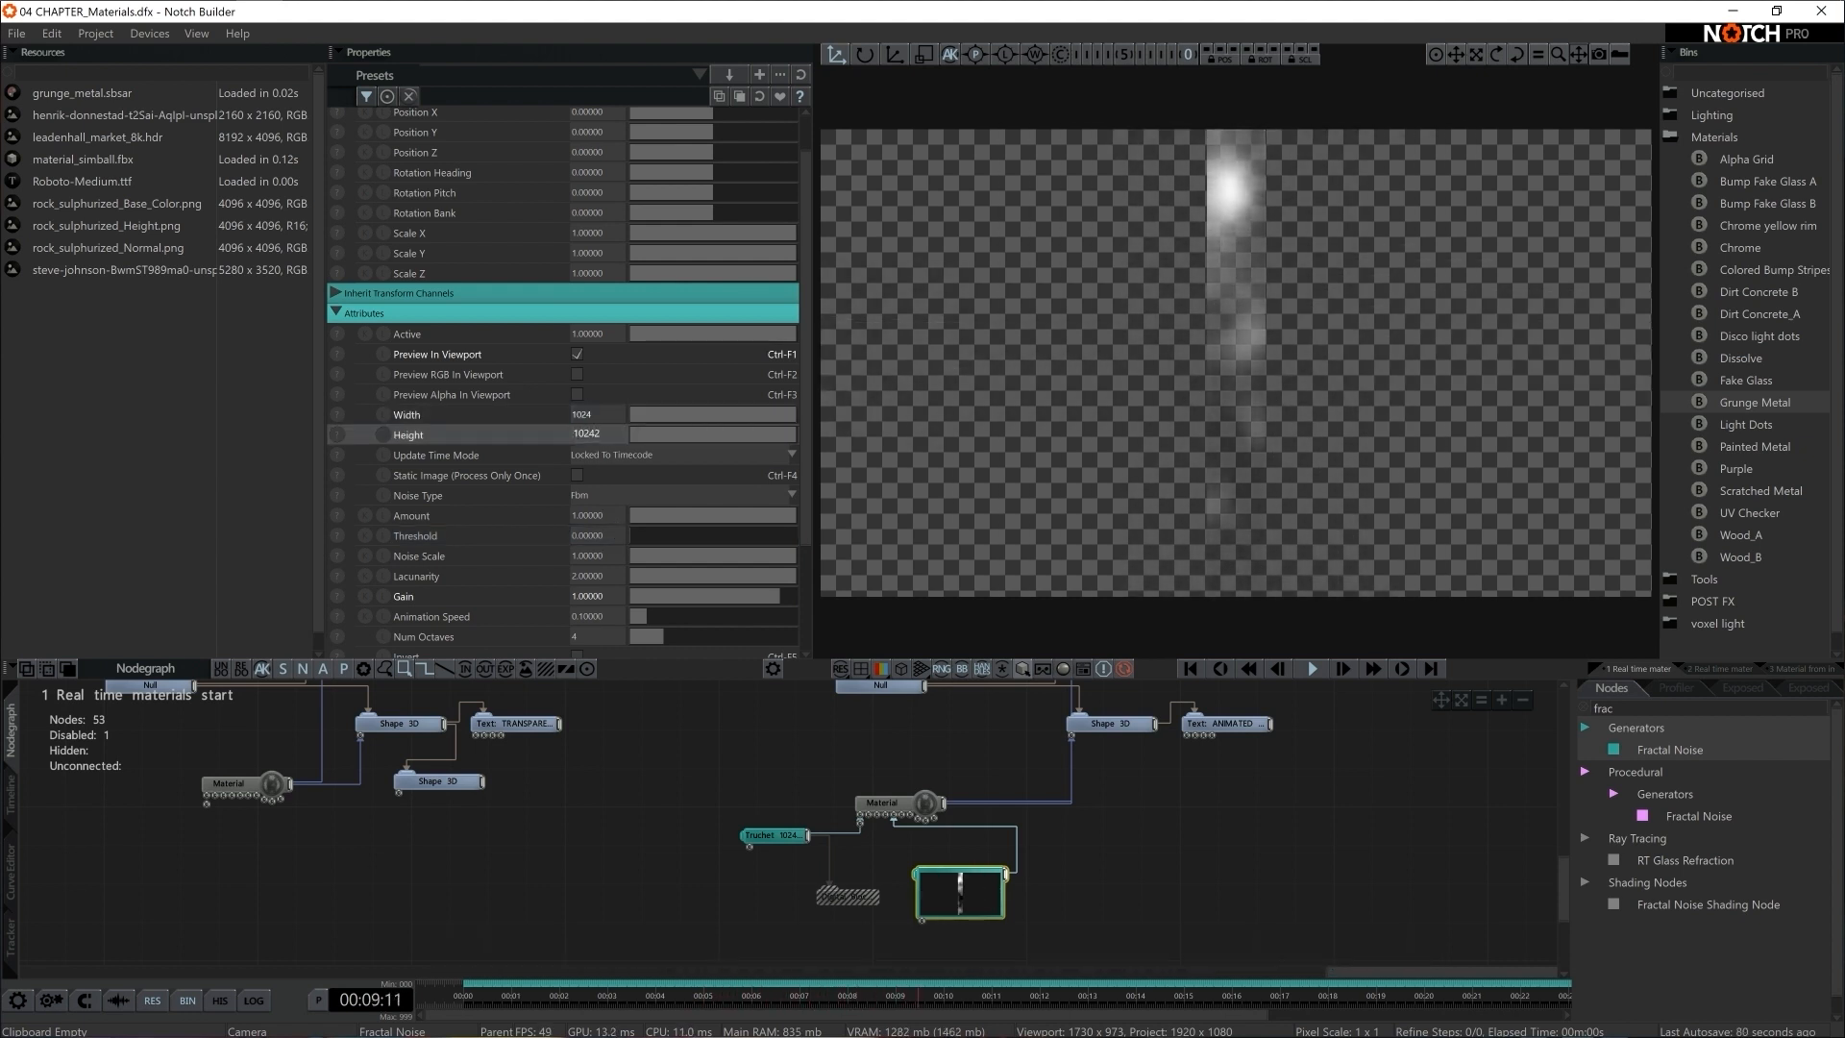
key(BackSpace)
key(Return)
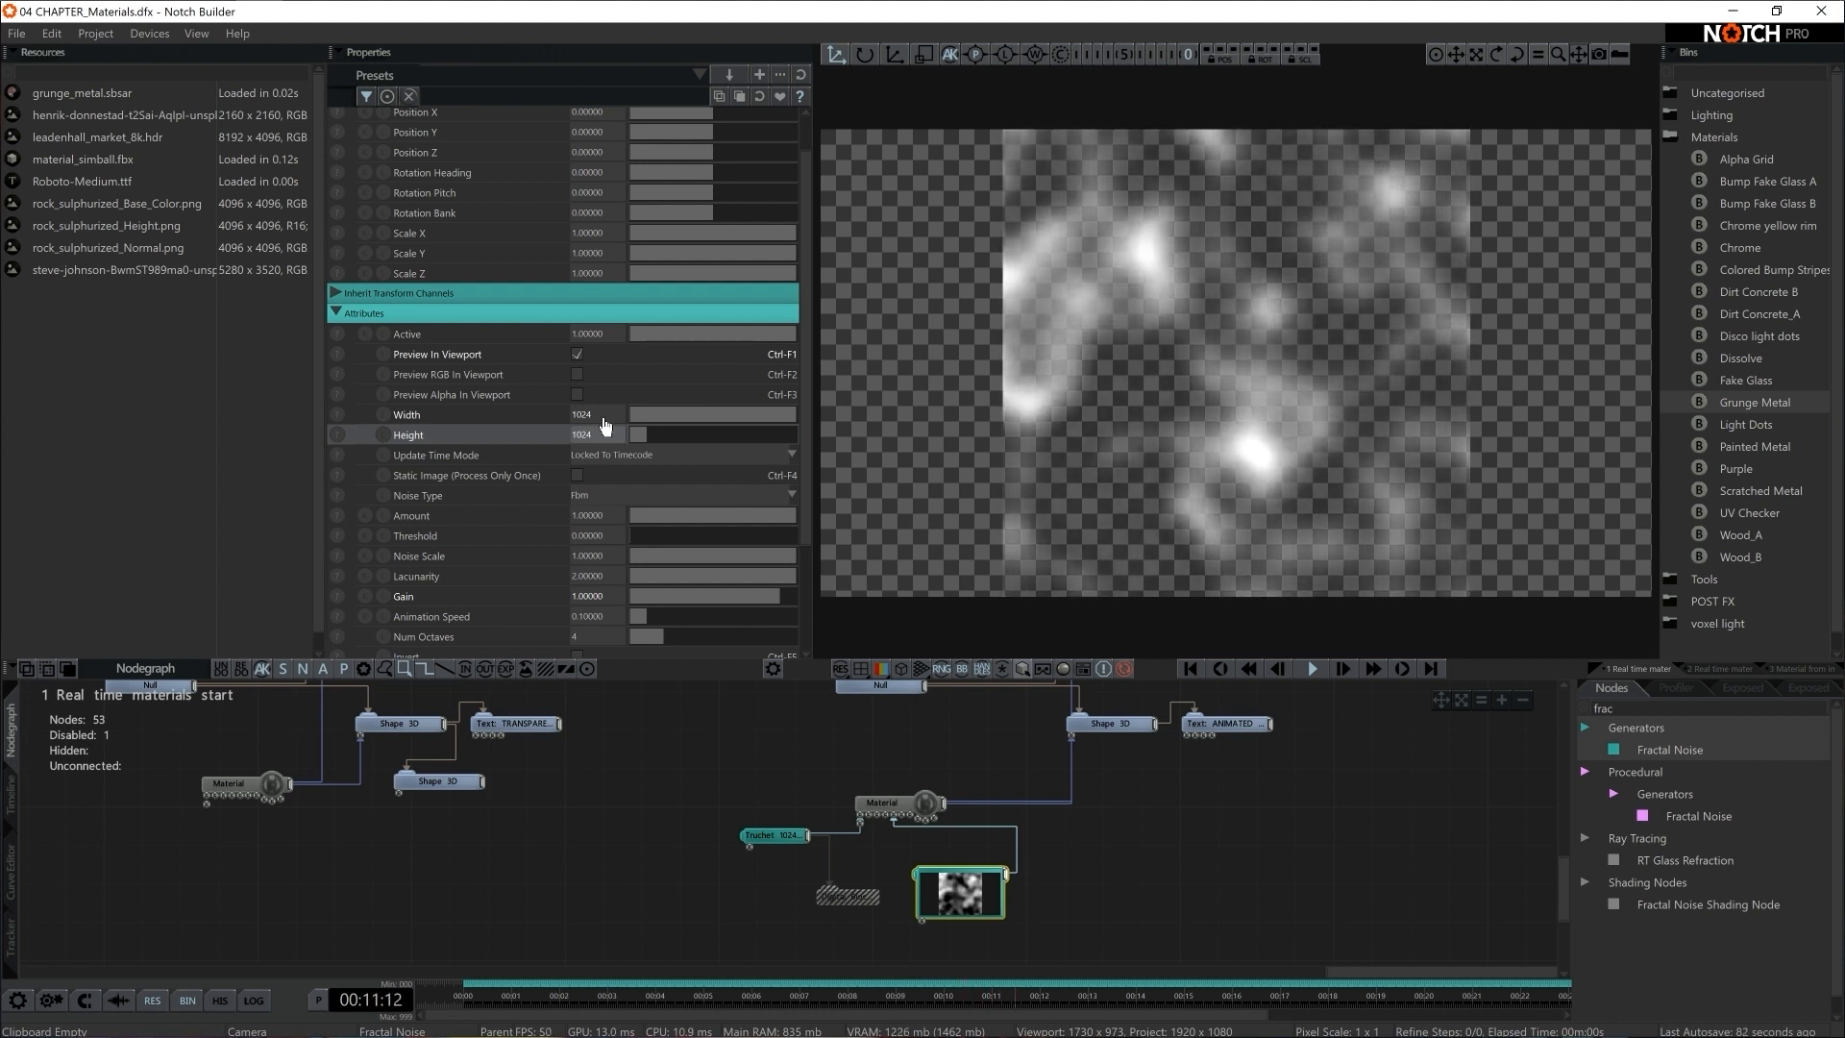
click(577, 354)
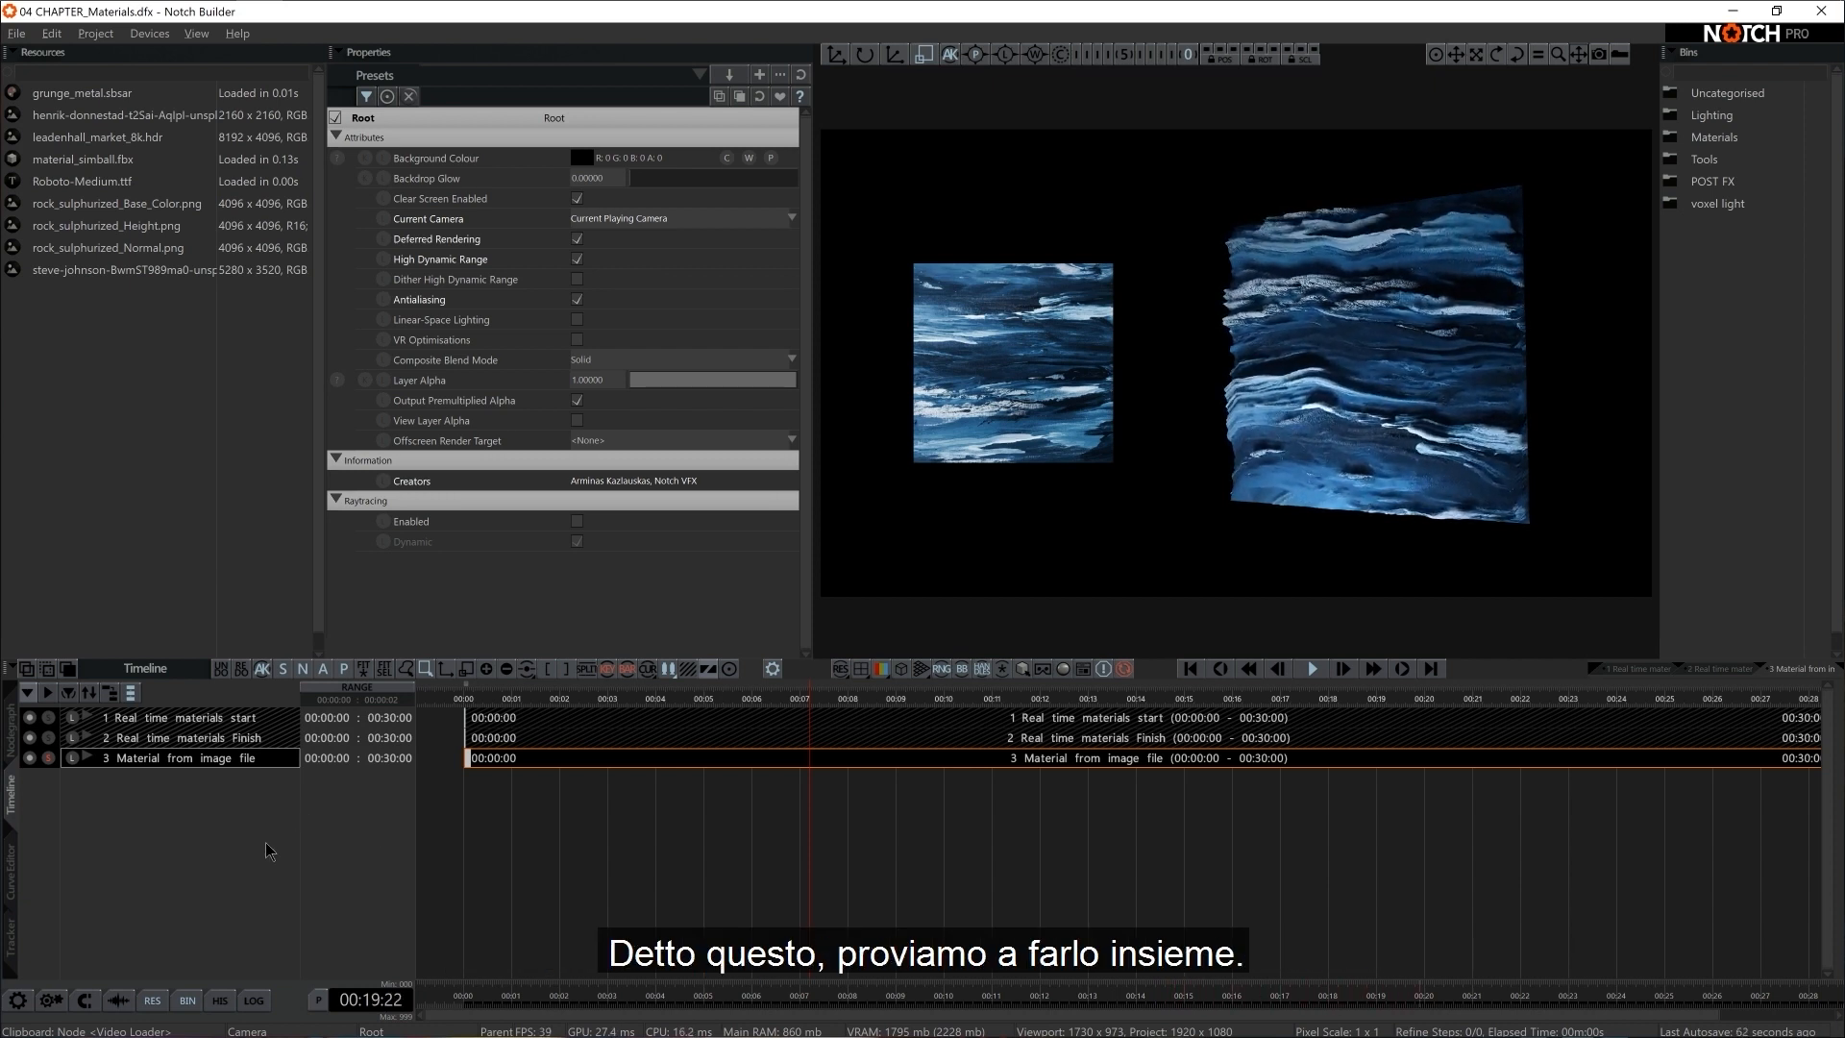
right_click(175, 828)
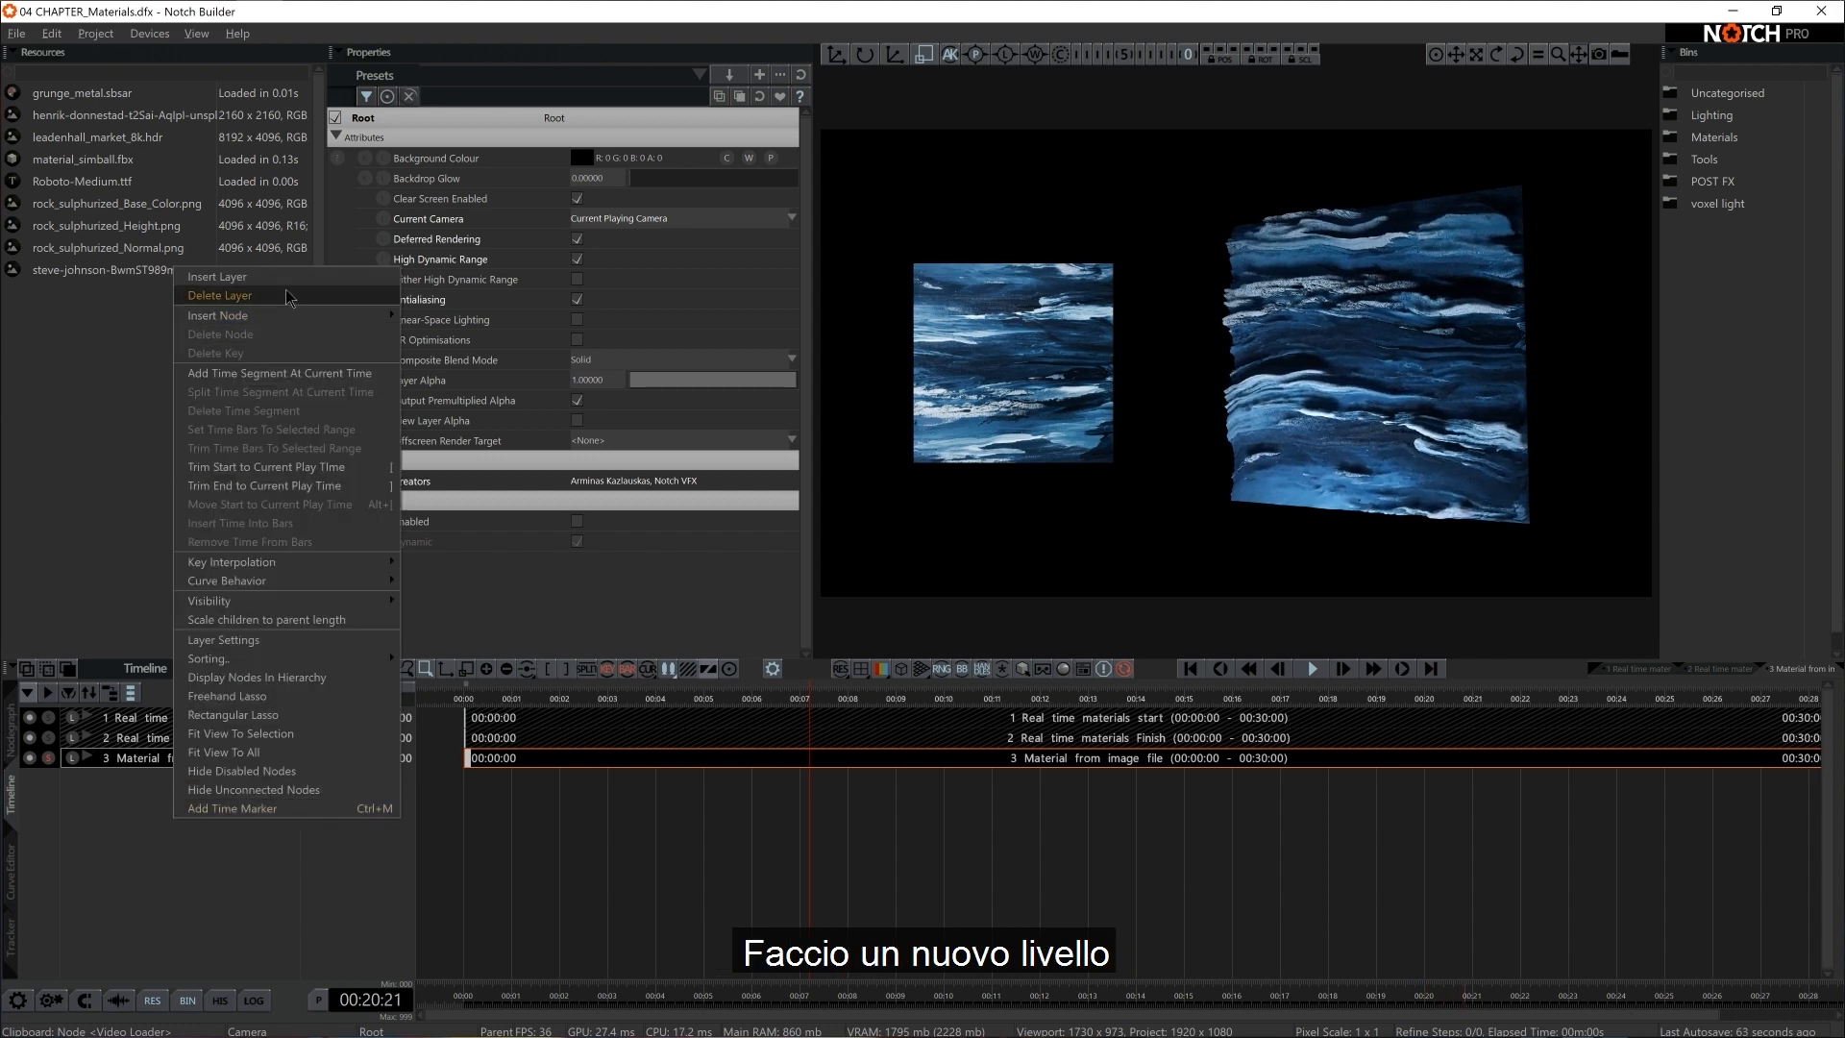
click(220, 295)
key(Escape)
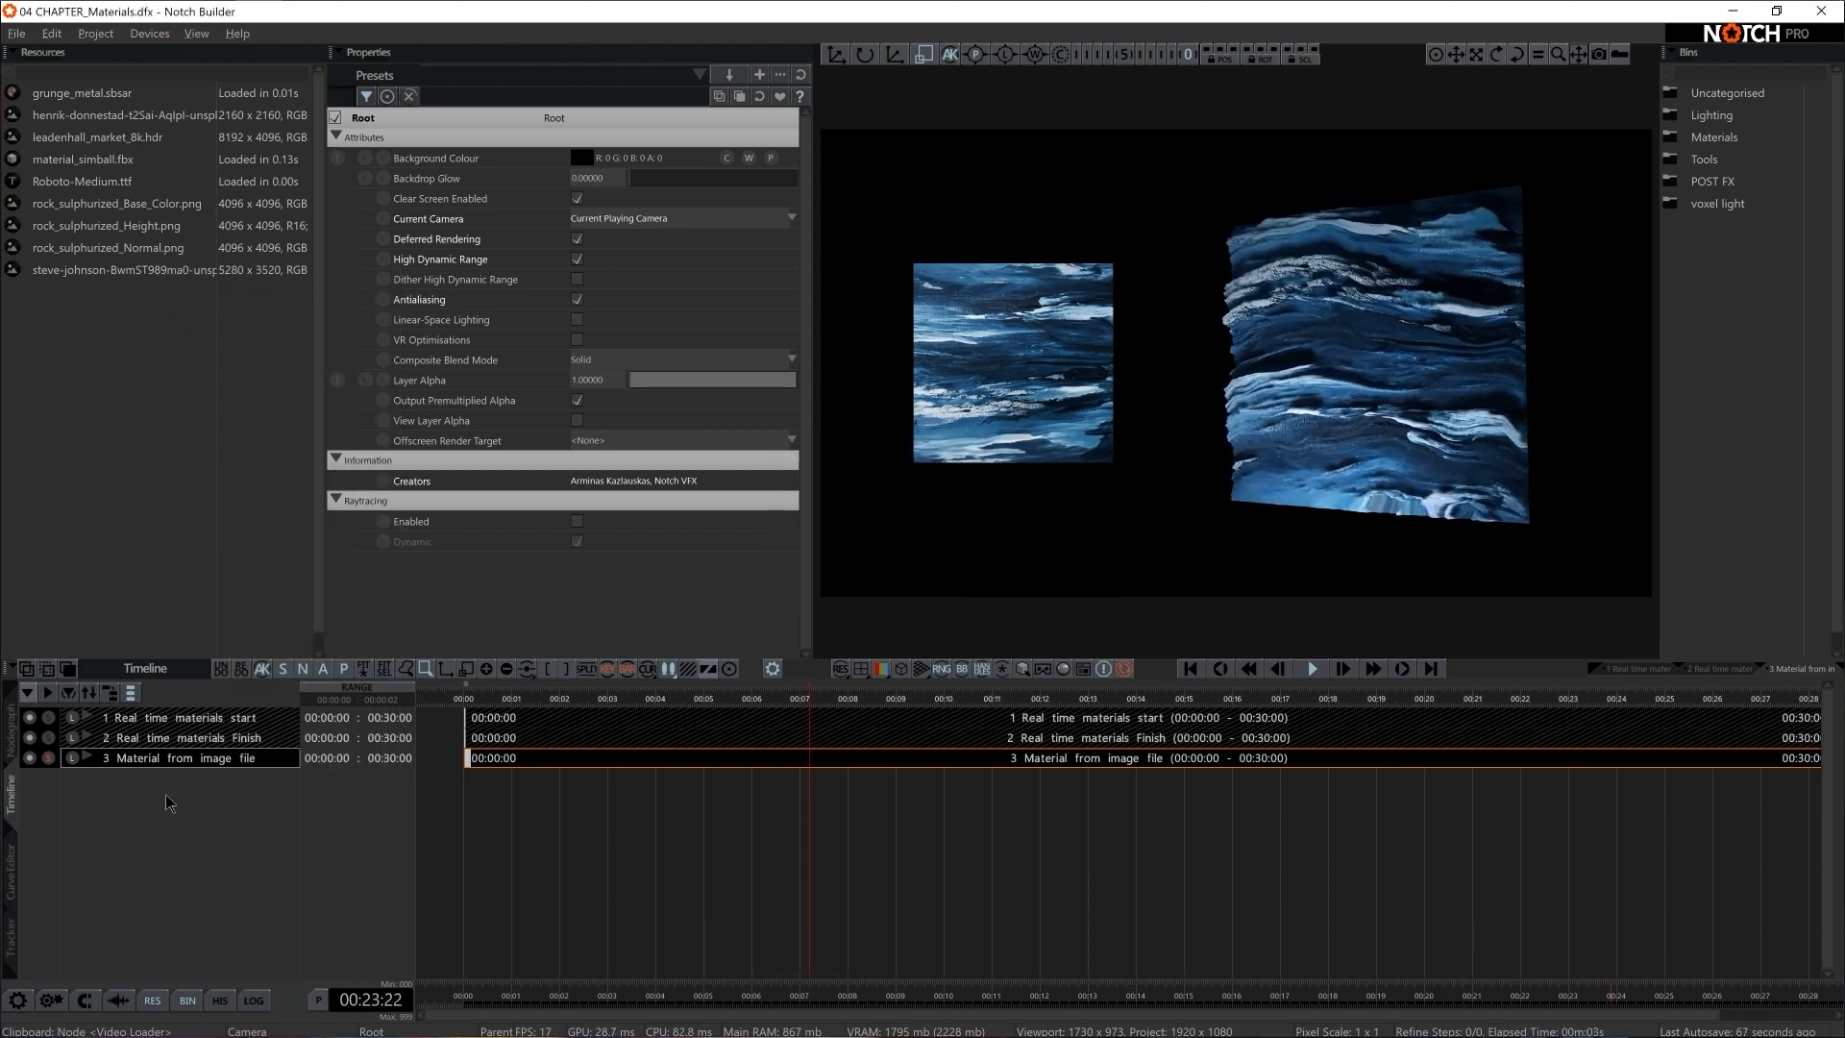
Insert a new layer named "one picture" in the timeline and show its nodegraph
right_click(158, 826)
click(303, 274)
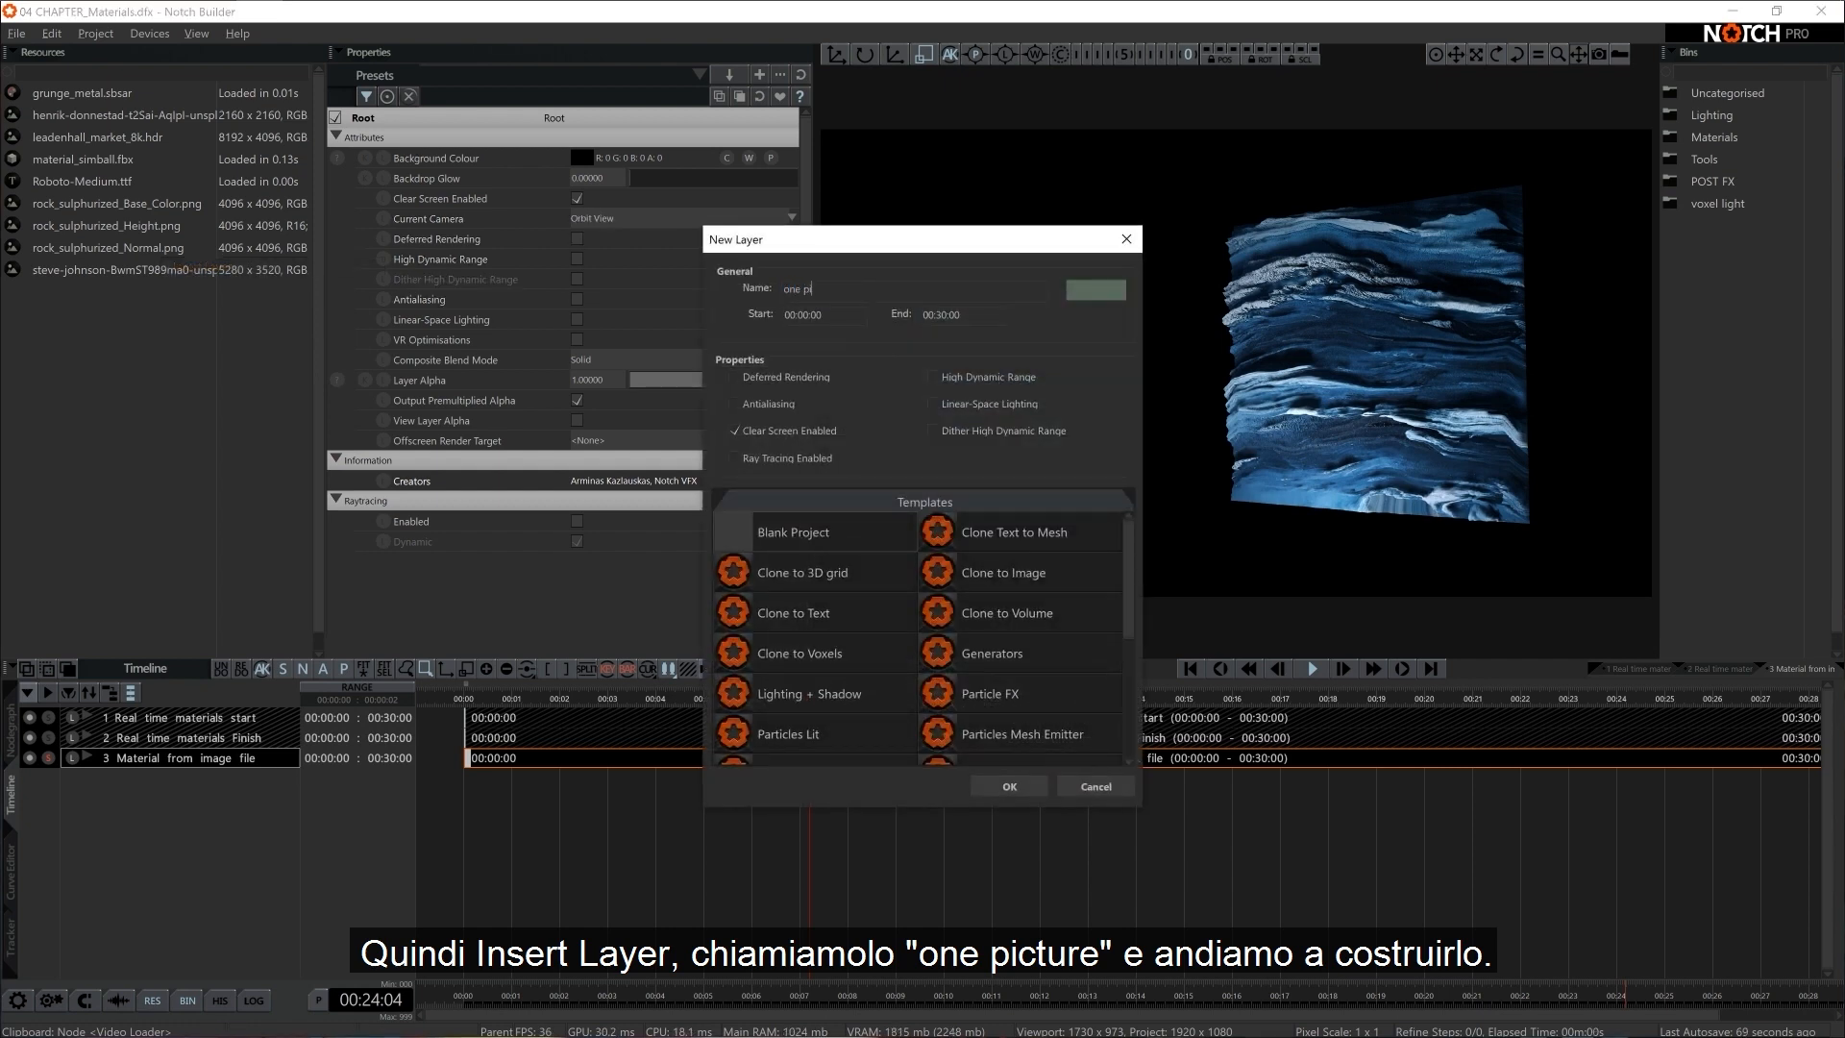
text(one picture)
key(Return)
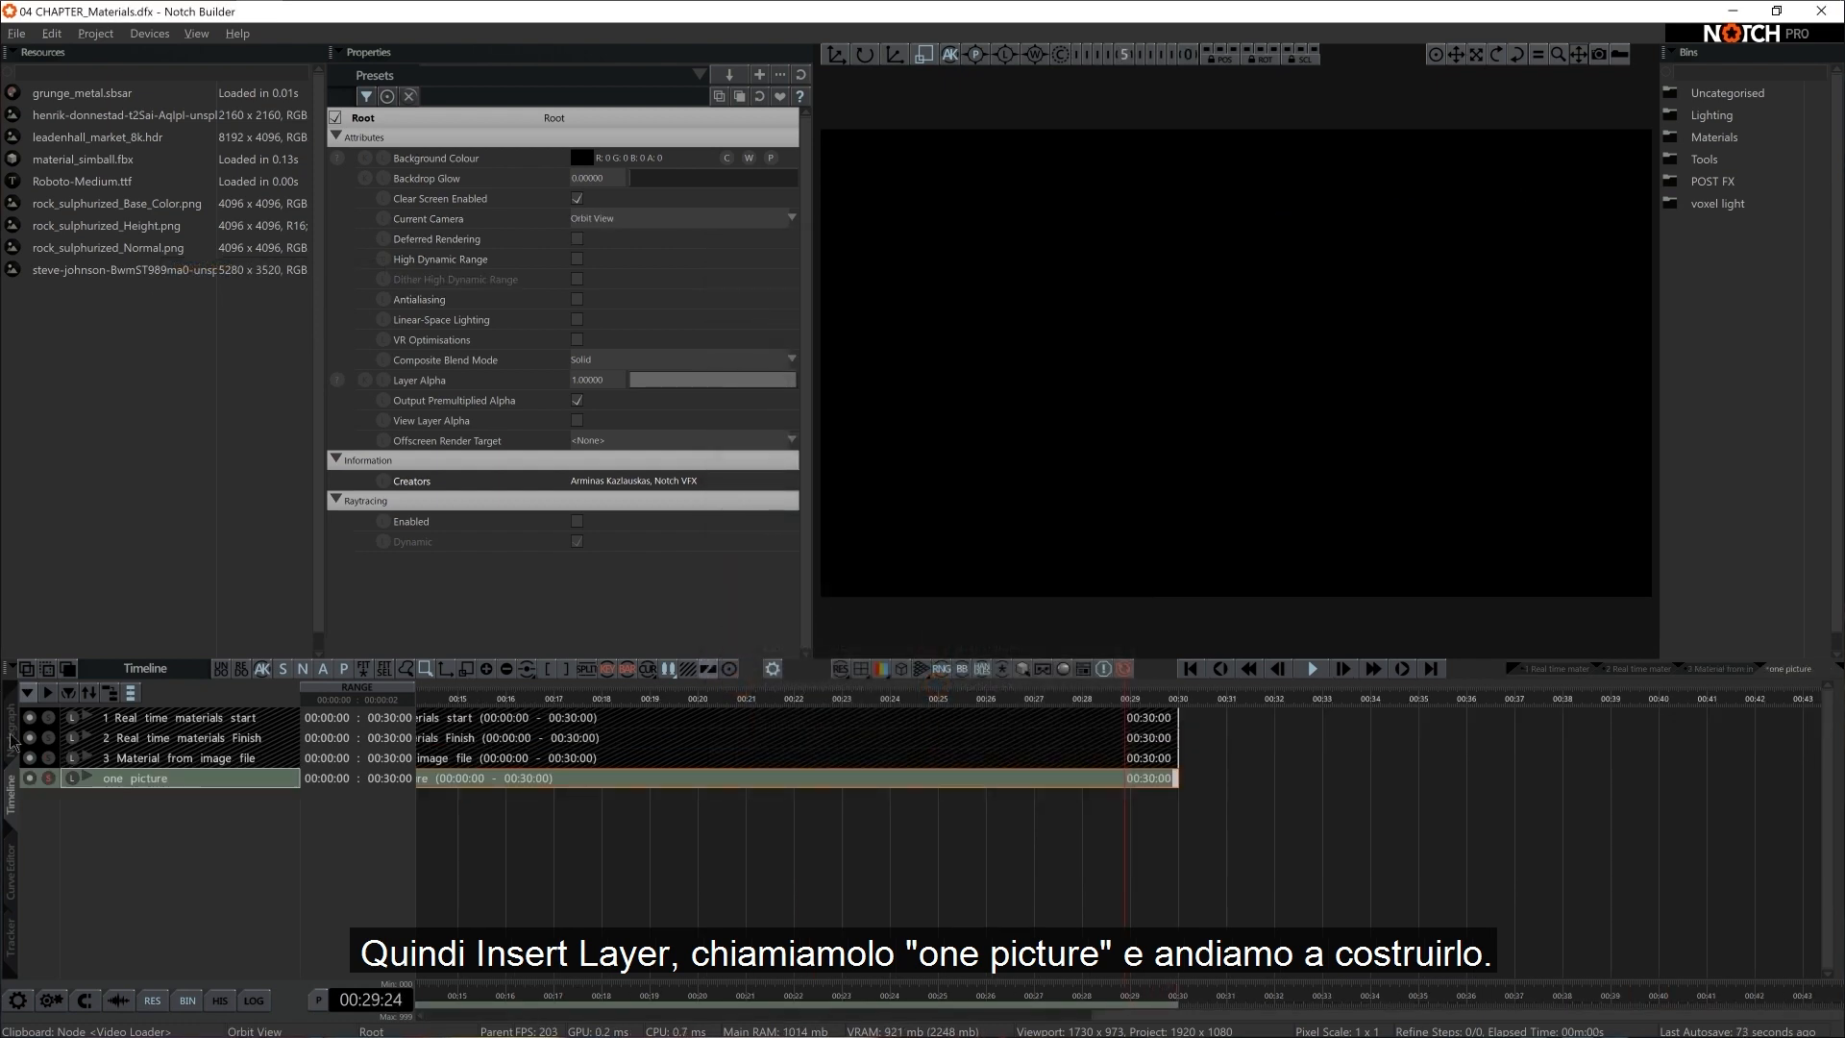
click(11, 735)
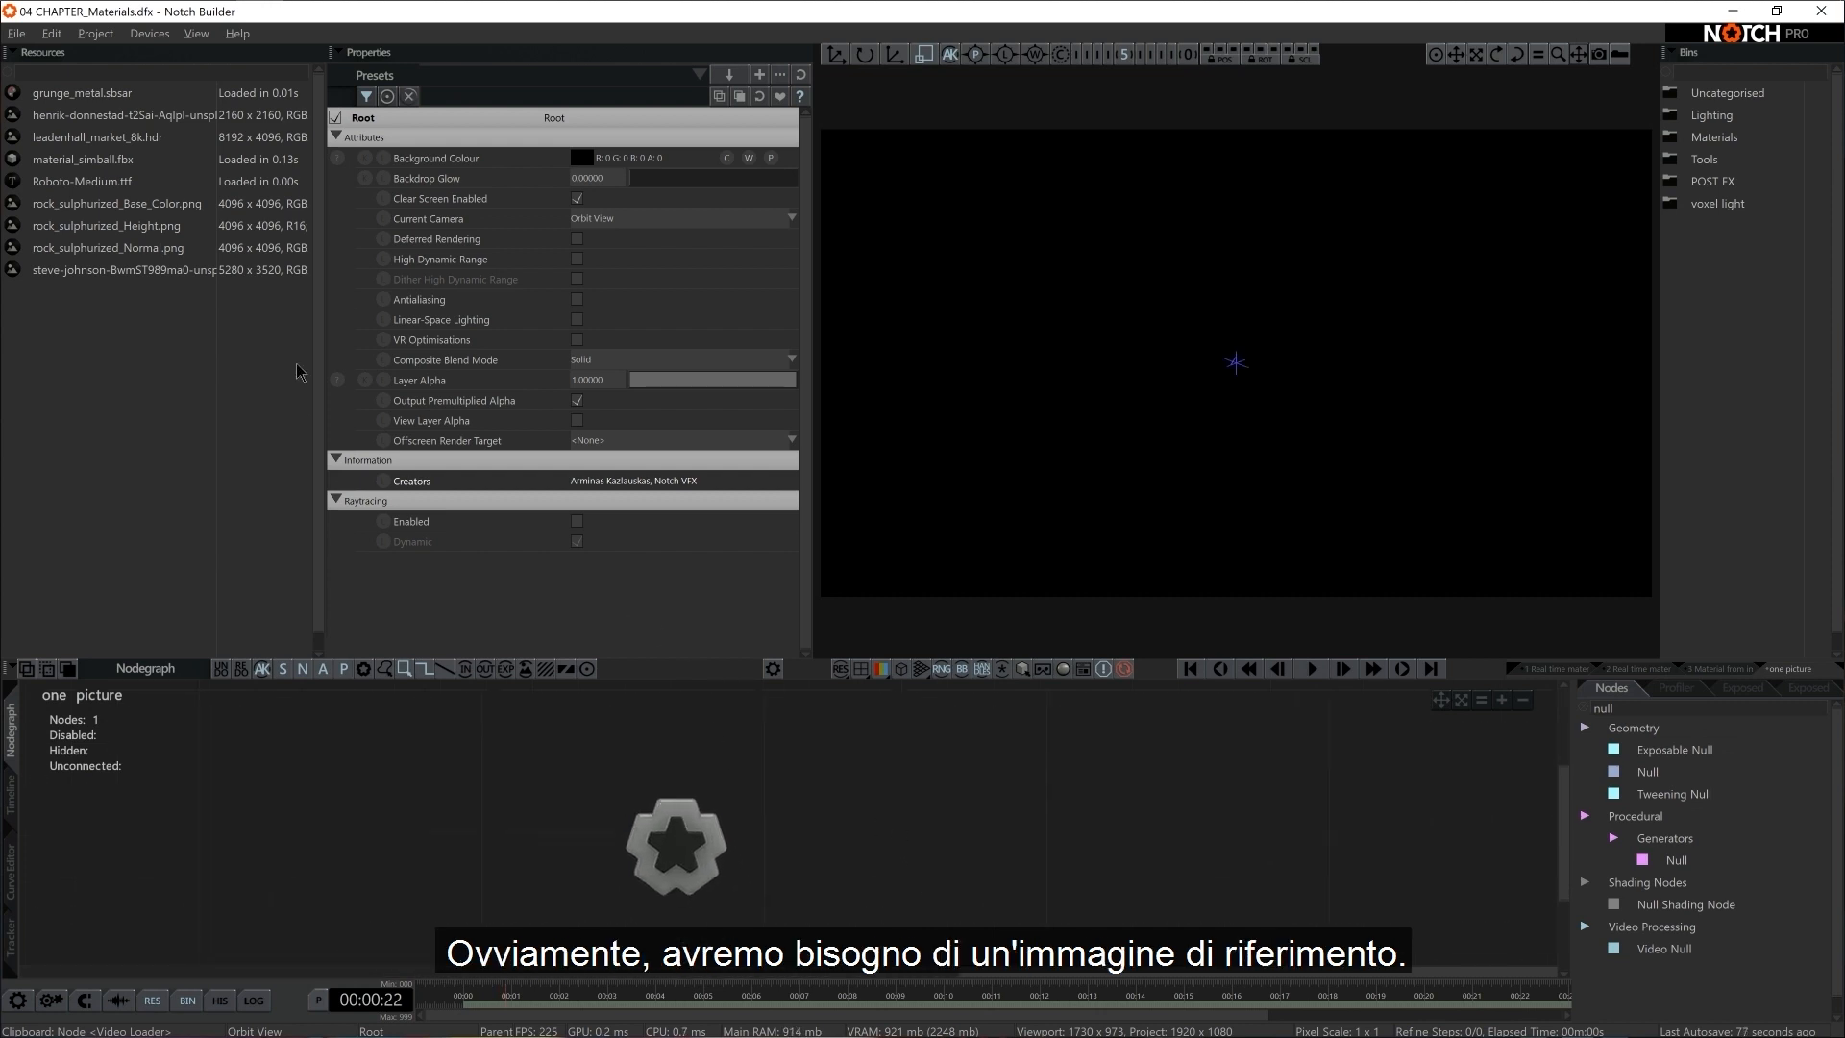
Add the 2160 x 2160 Unsplash image resource to the nodegraph as a Video Loader and briefly preview it in the viewport
drag(113, 125, 408, 788)
drag(437, 873, 440, 874)
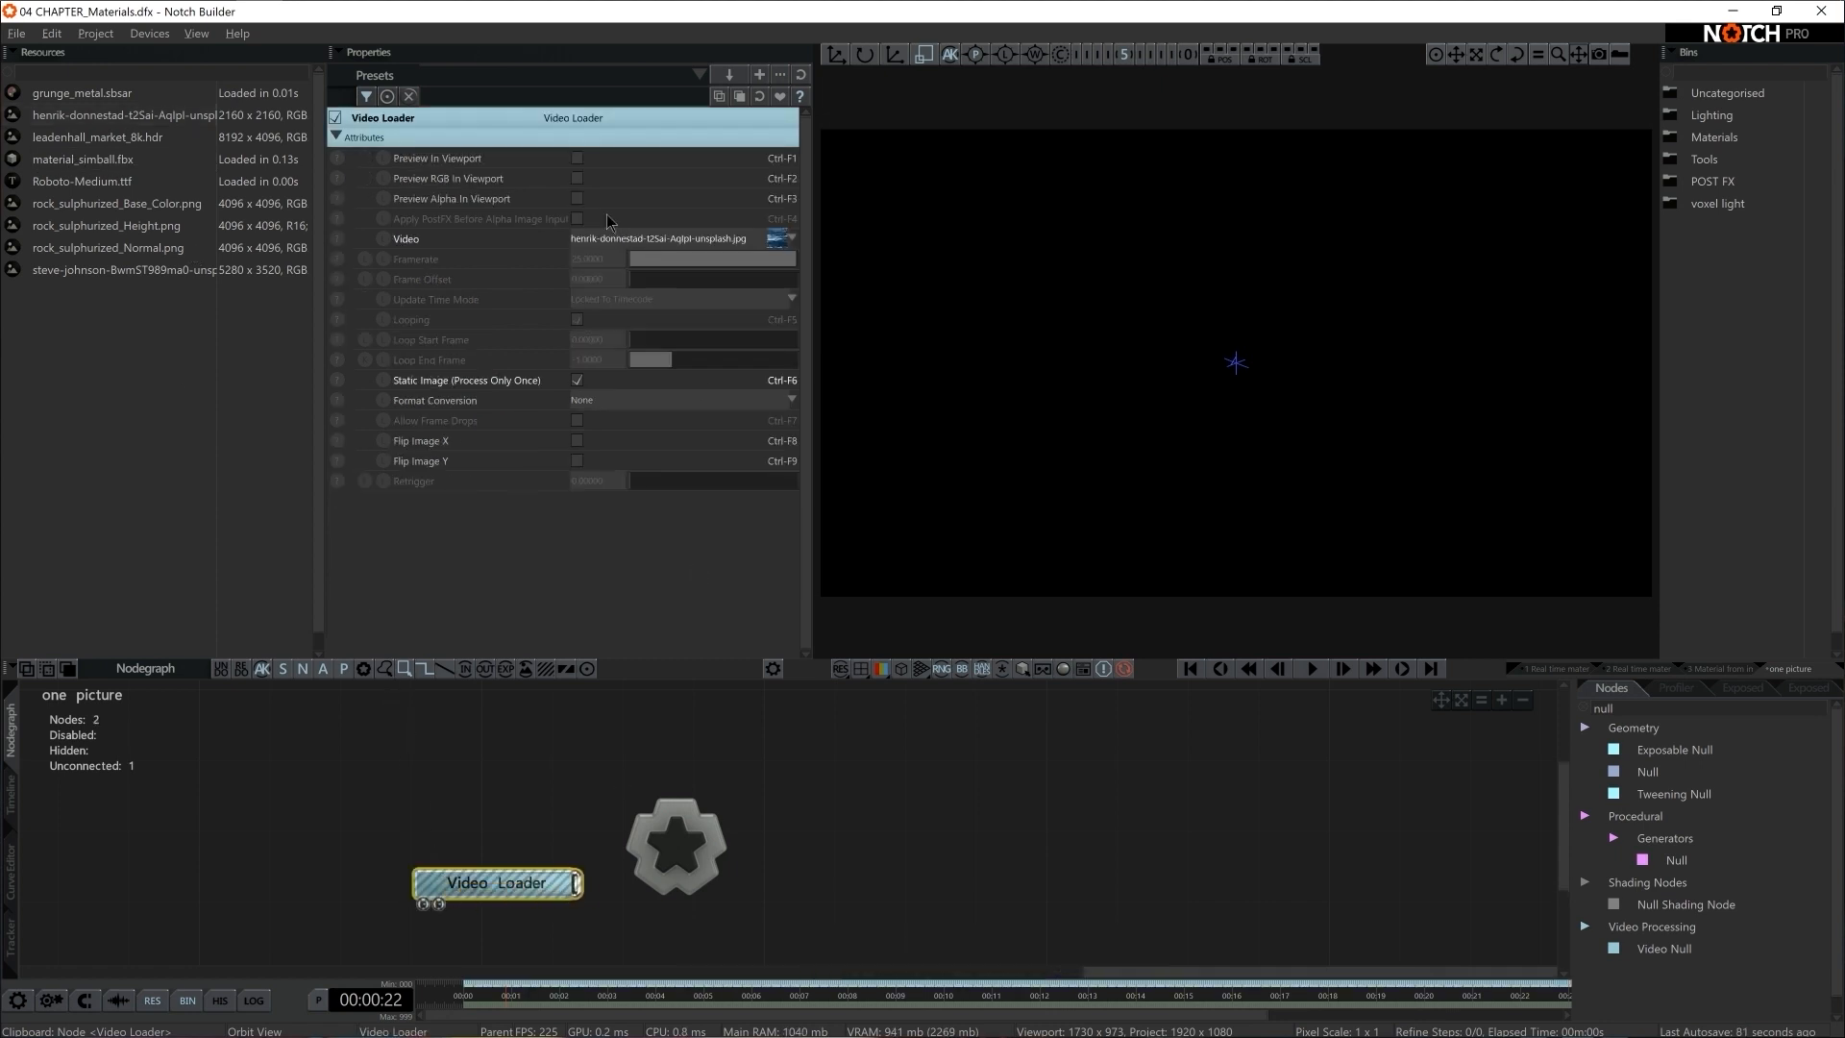
click(575, 157)
click(575, 157)
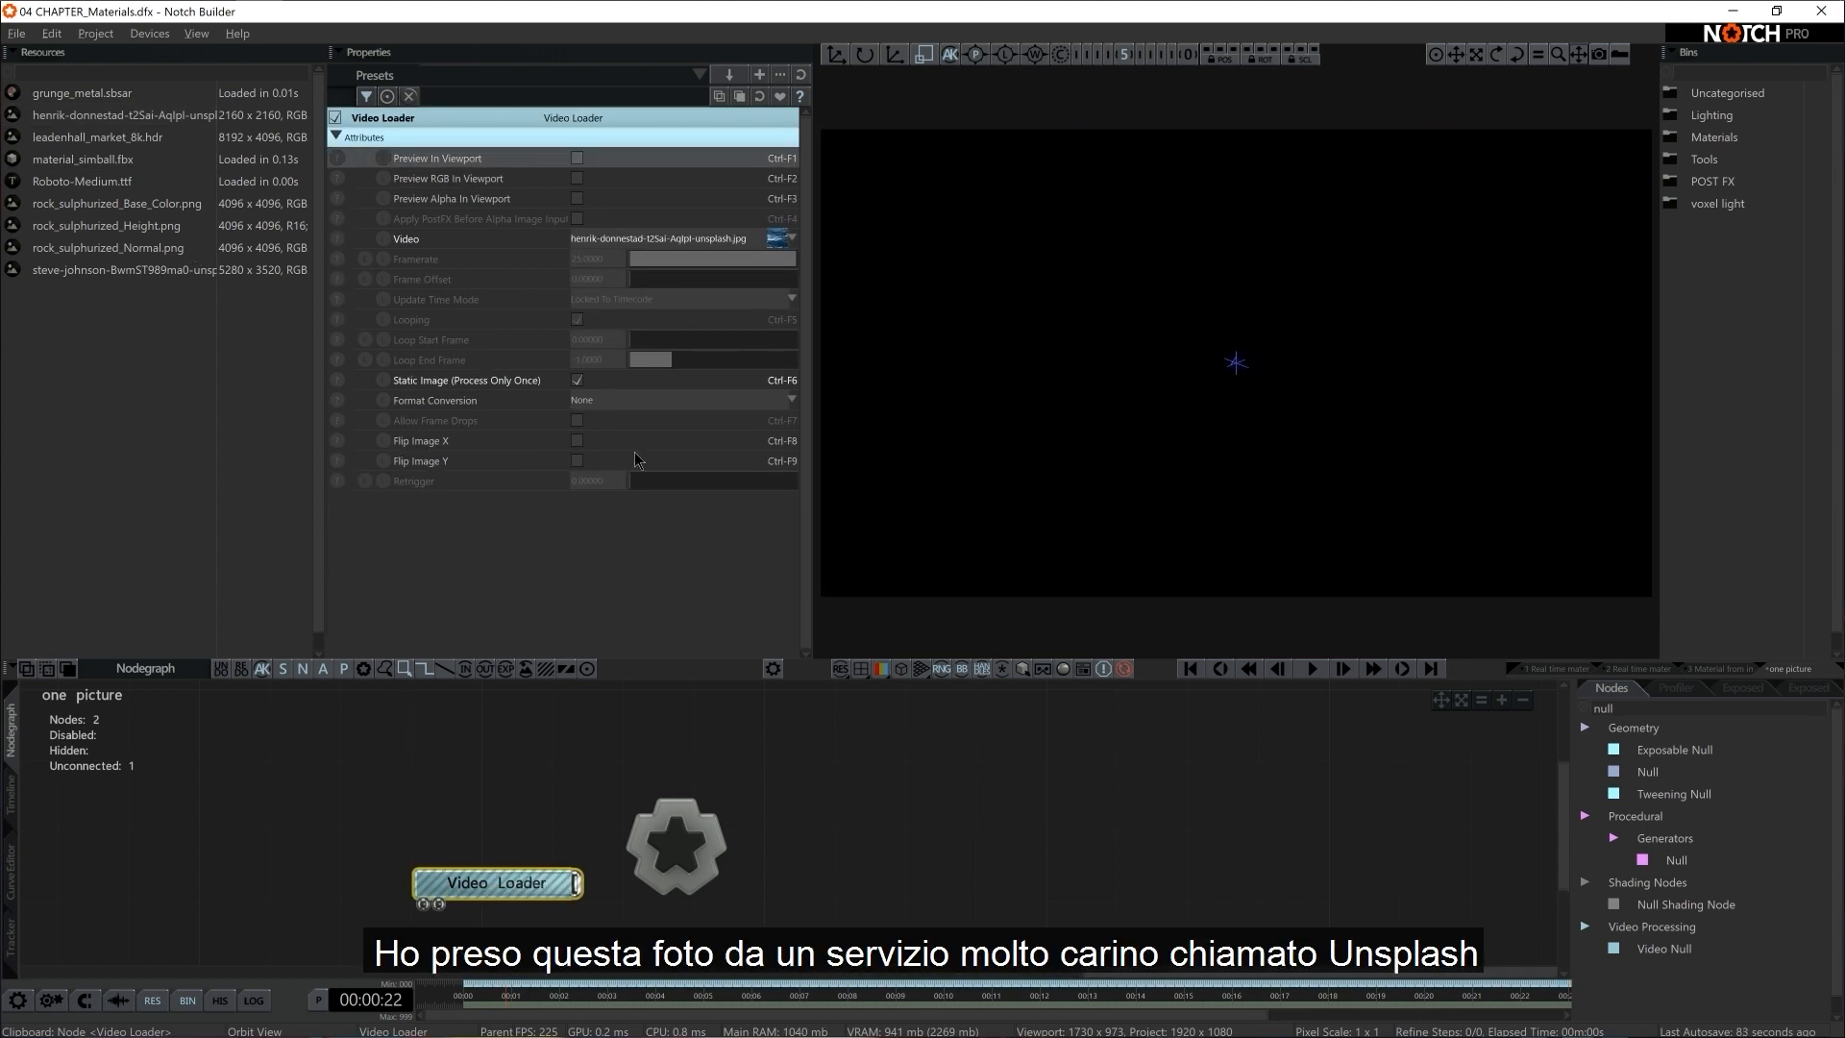
Switch to the web browser, look through the photos on Unsplash's home page, and return to Notch Builder
key(alt+Tab)
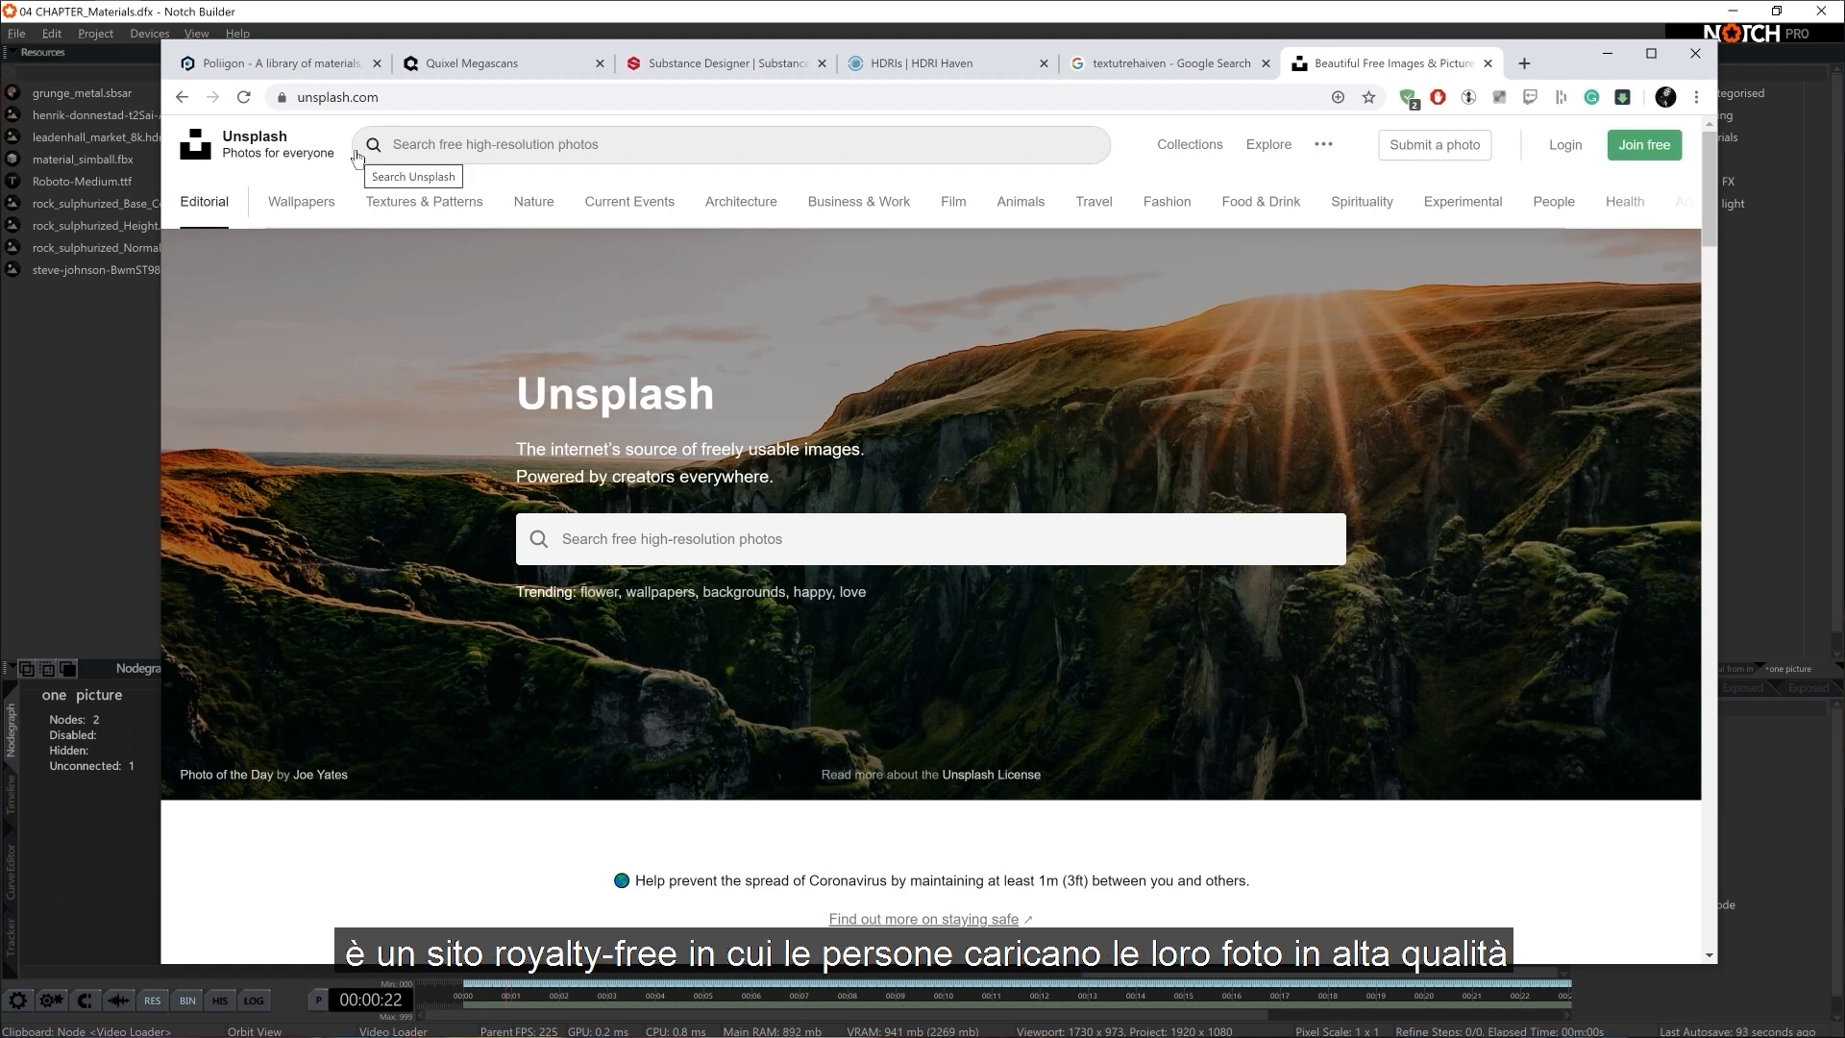
scroll(759, 395, down, 8)
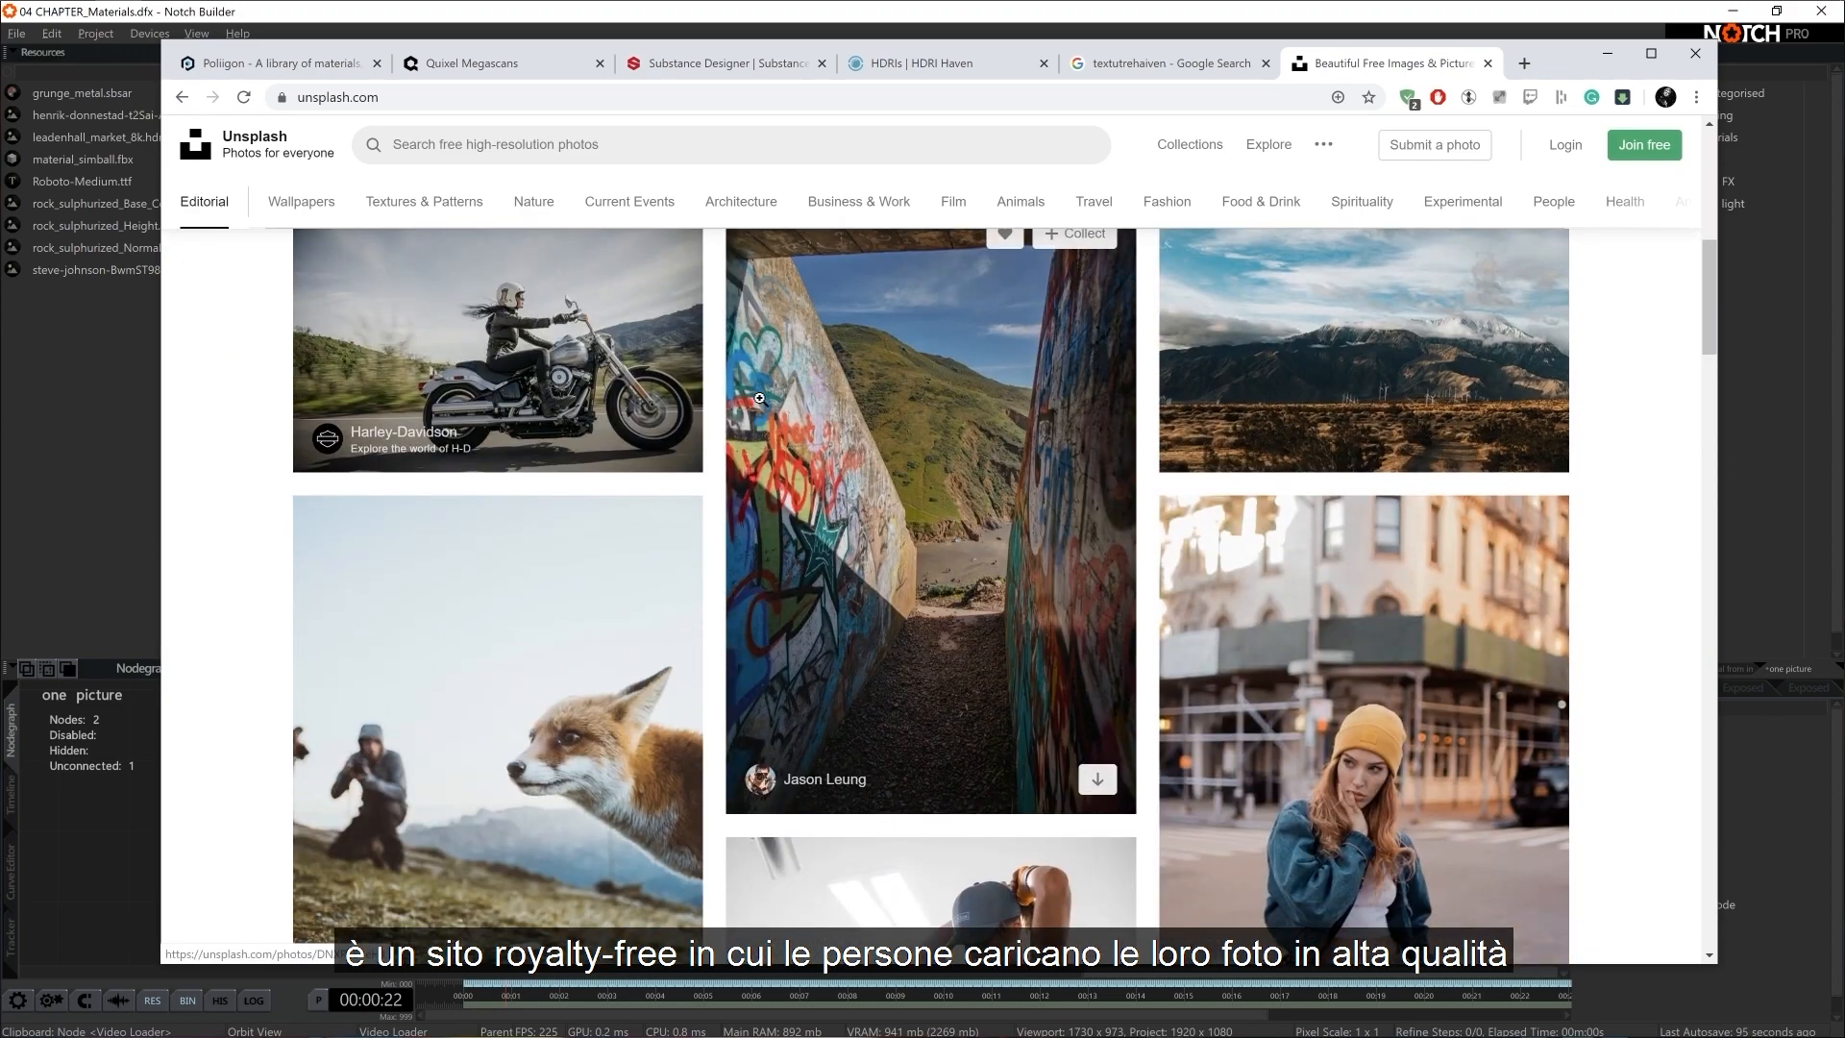
scroll(760, 397, down, 10)
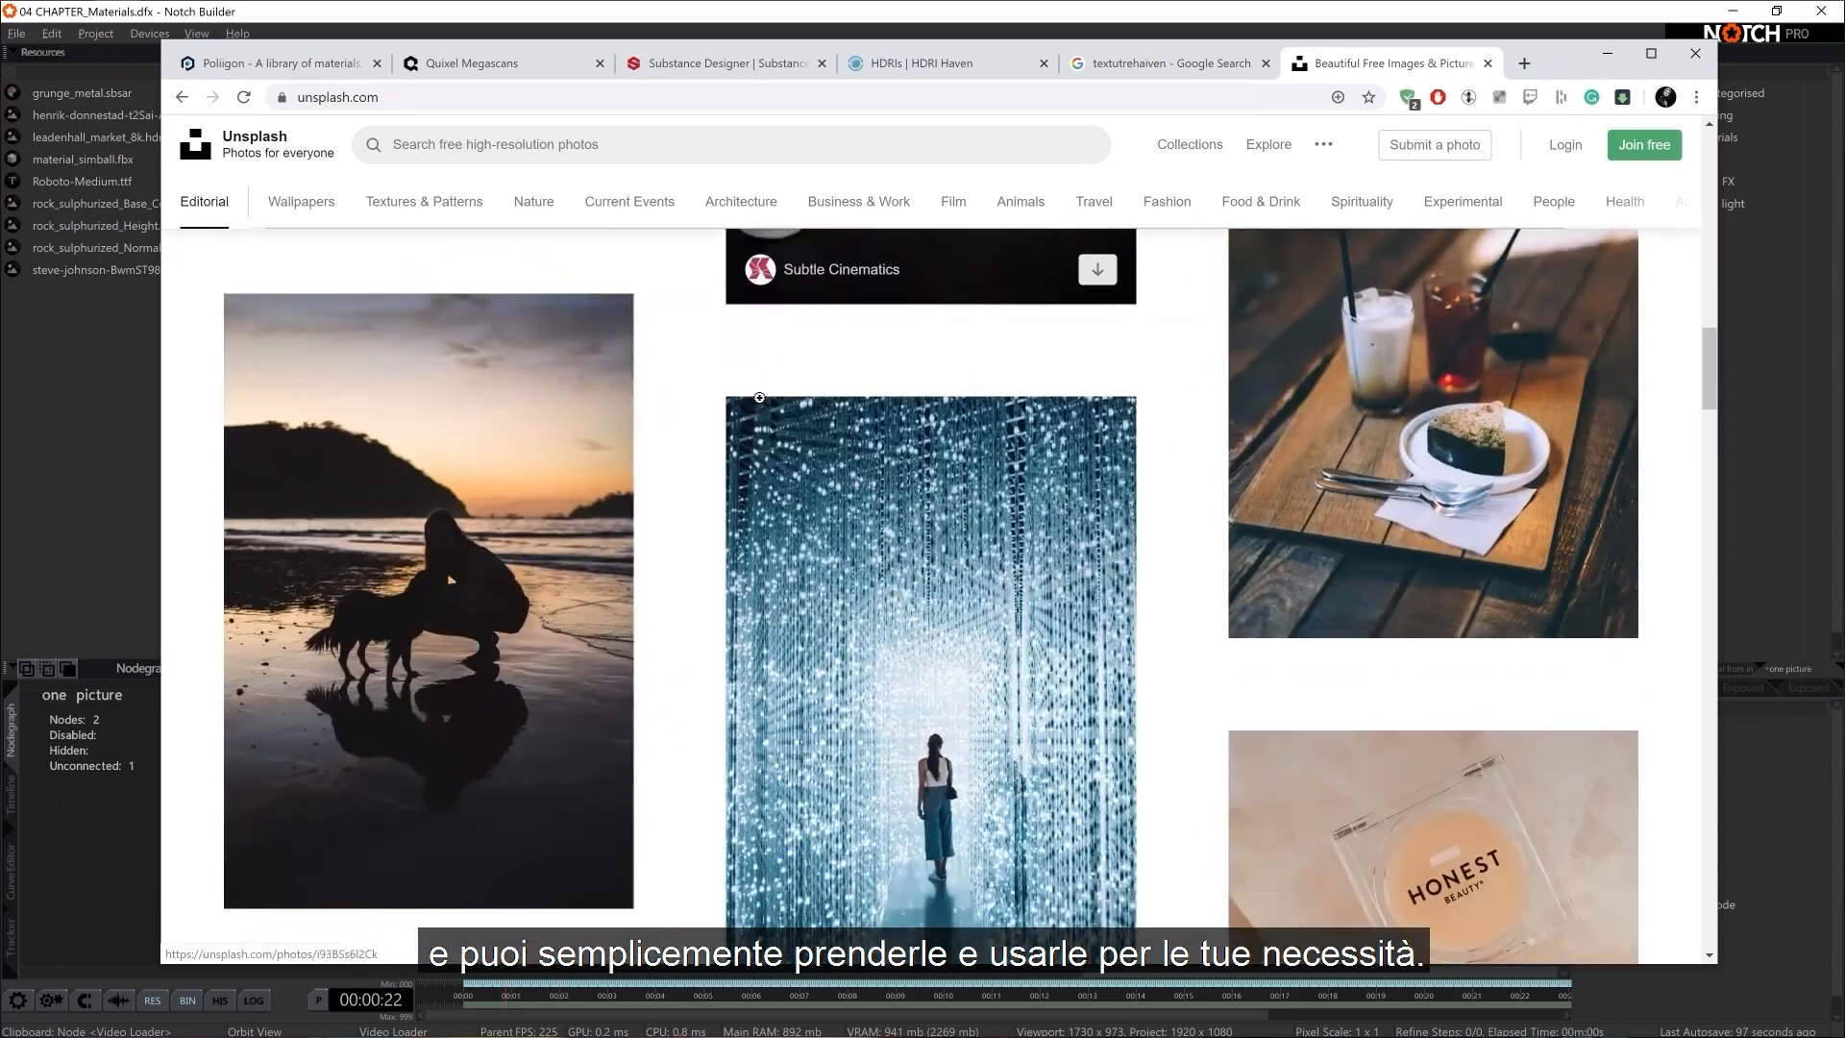
scroll(759, 397, down, 10)
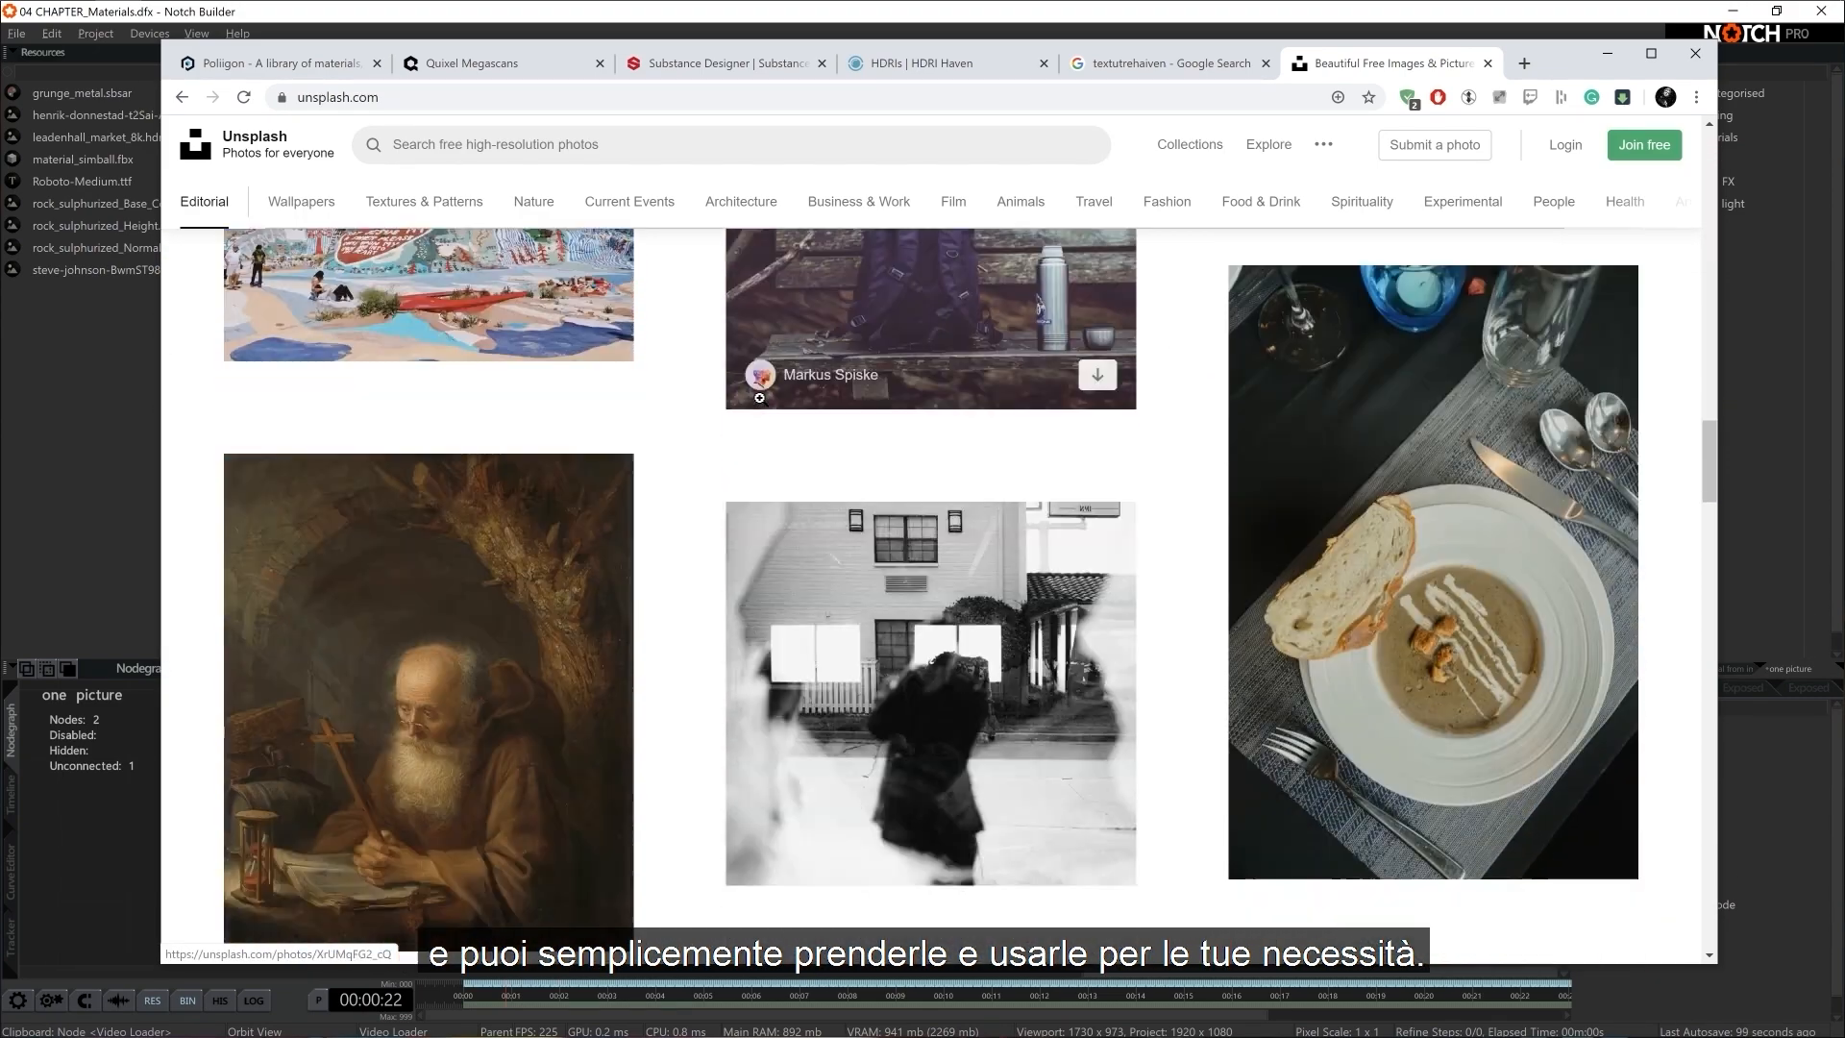
scroll(759, 397, down, 4)
scroll(759, 396, up, 20)
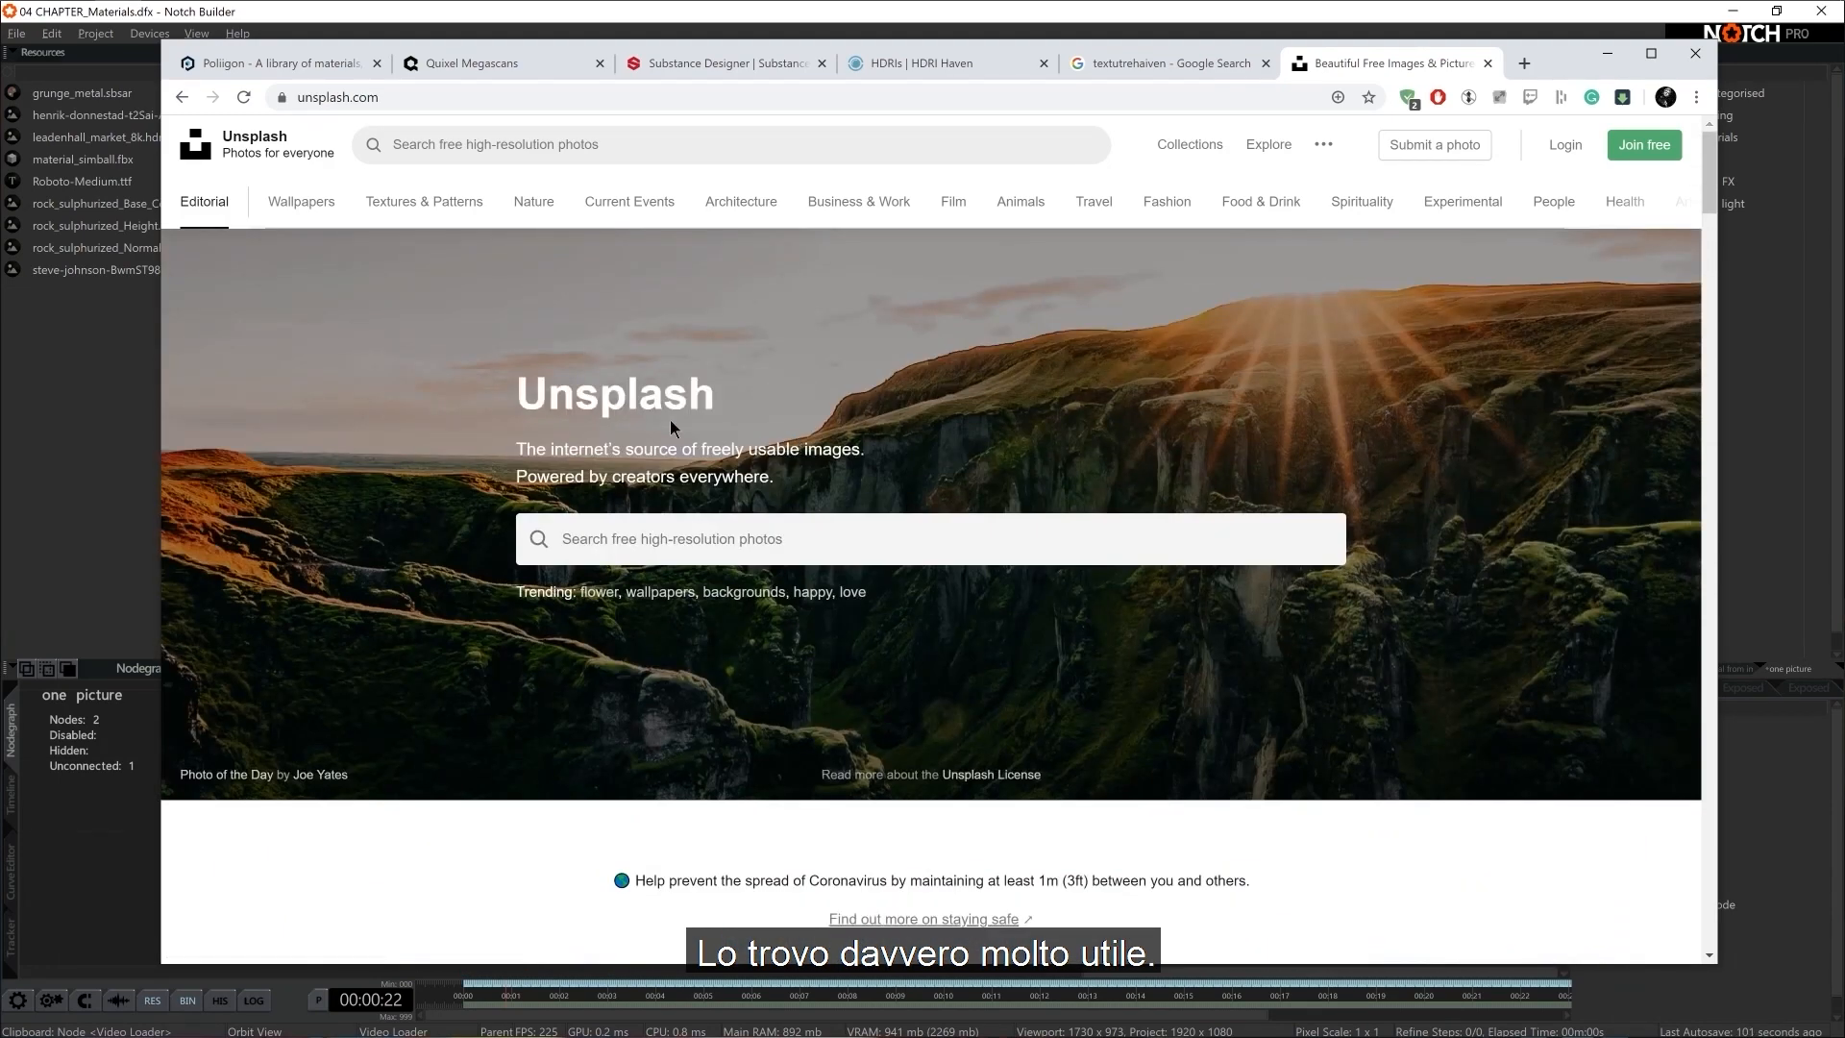
click(1607, 54)
Turn the Video Loader's viewport preview on and off twice to check the image
click(577, 158)
click(577, 159)
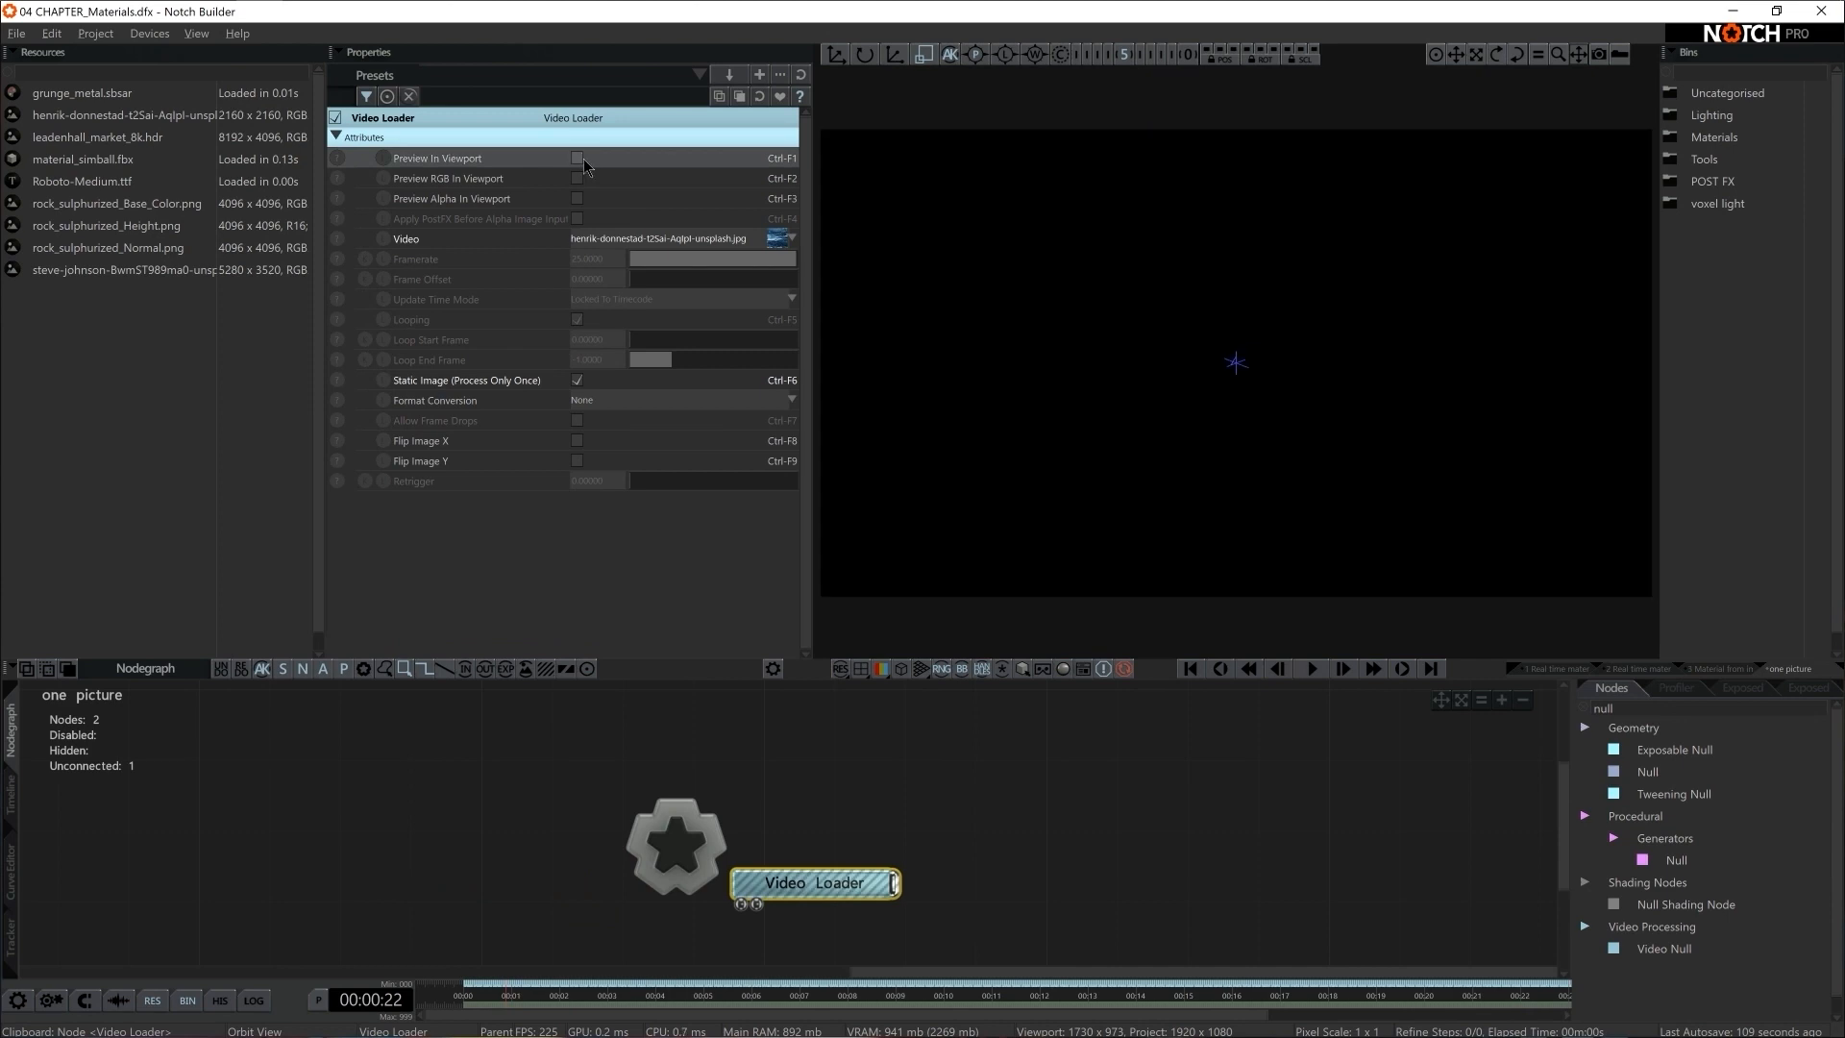
click(578, 159)
click(577, 158)
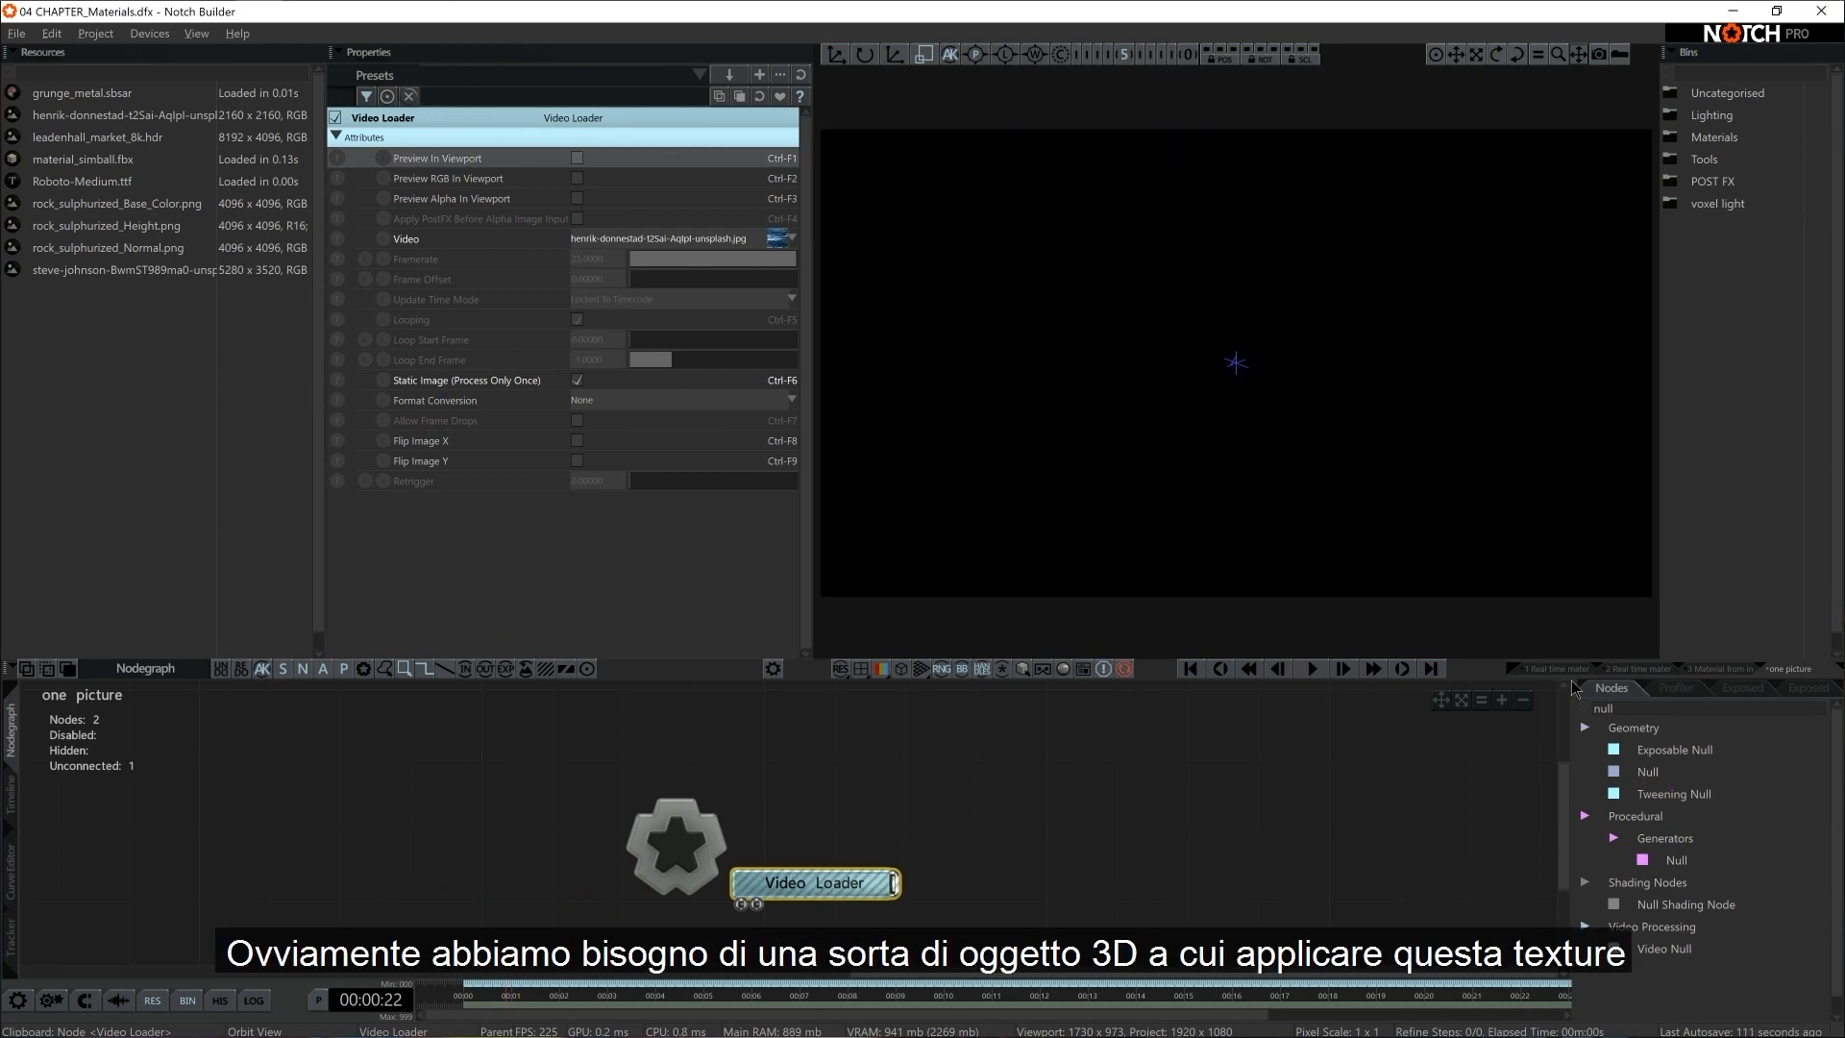
Add a Shape 3D node connected to the Root and set its Shape Type to Plane
text(shape)
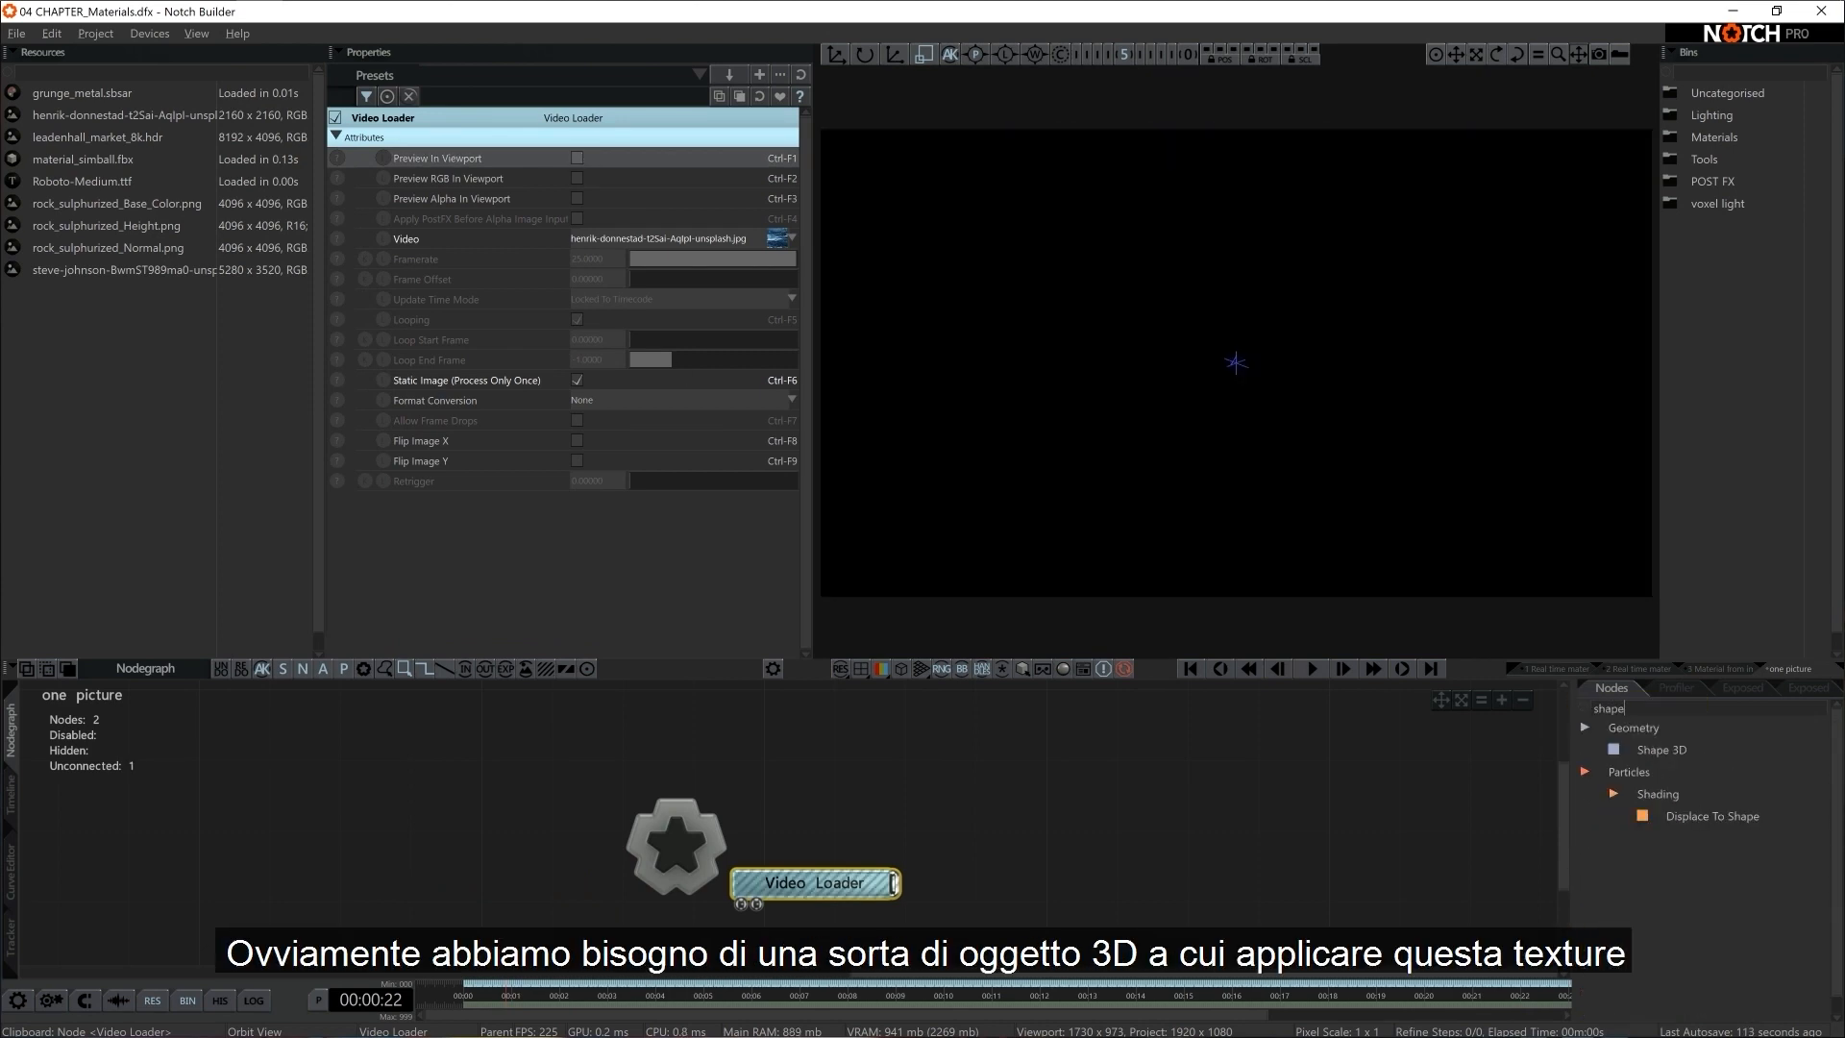
drag(1624, 750, 956, 816)
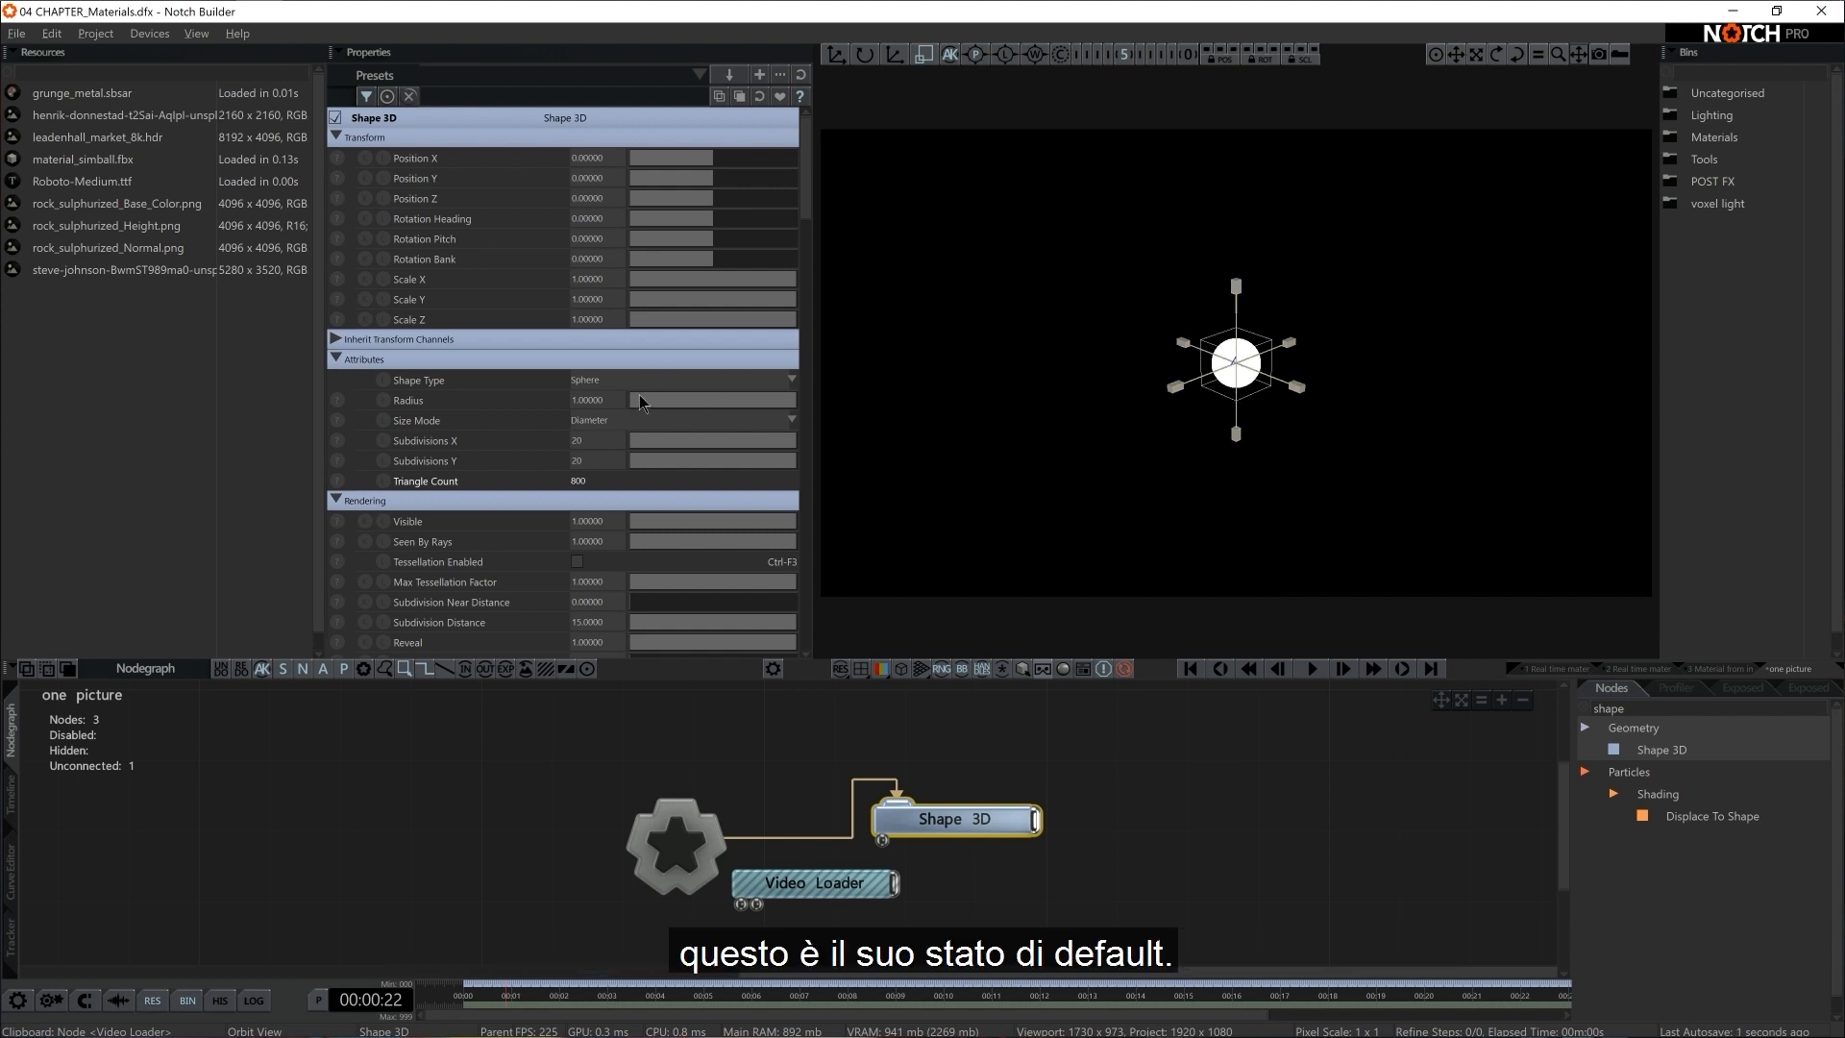
click(610, 381)
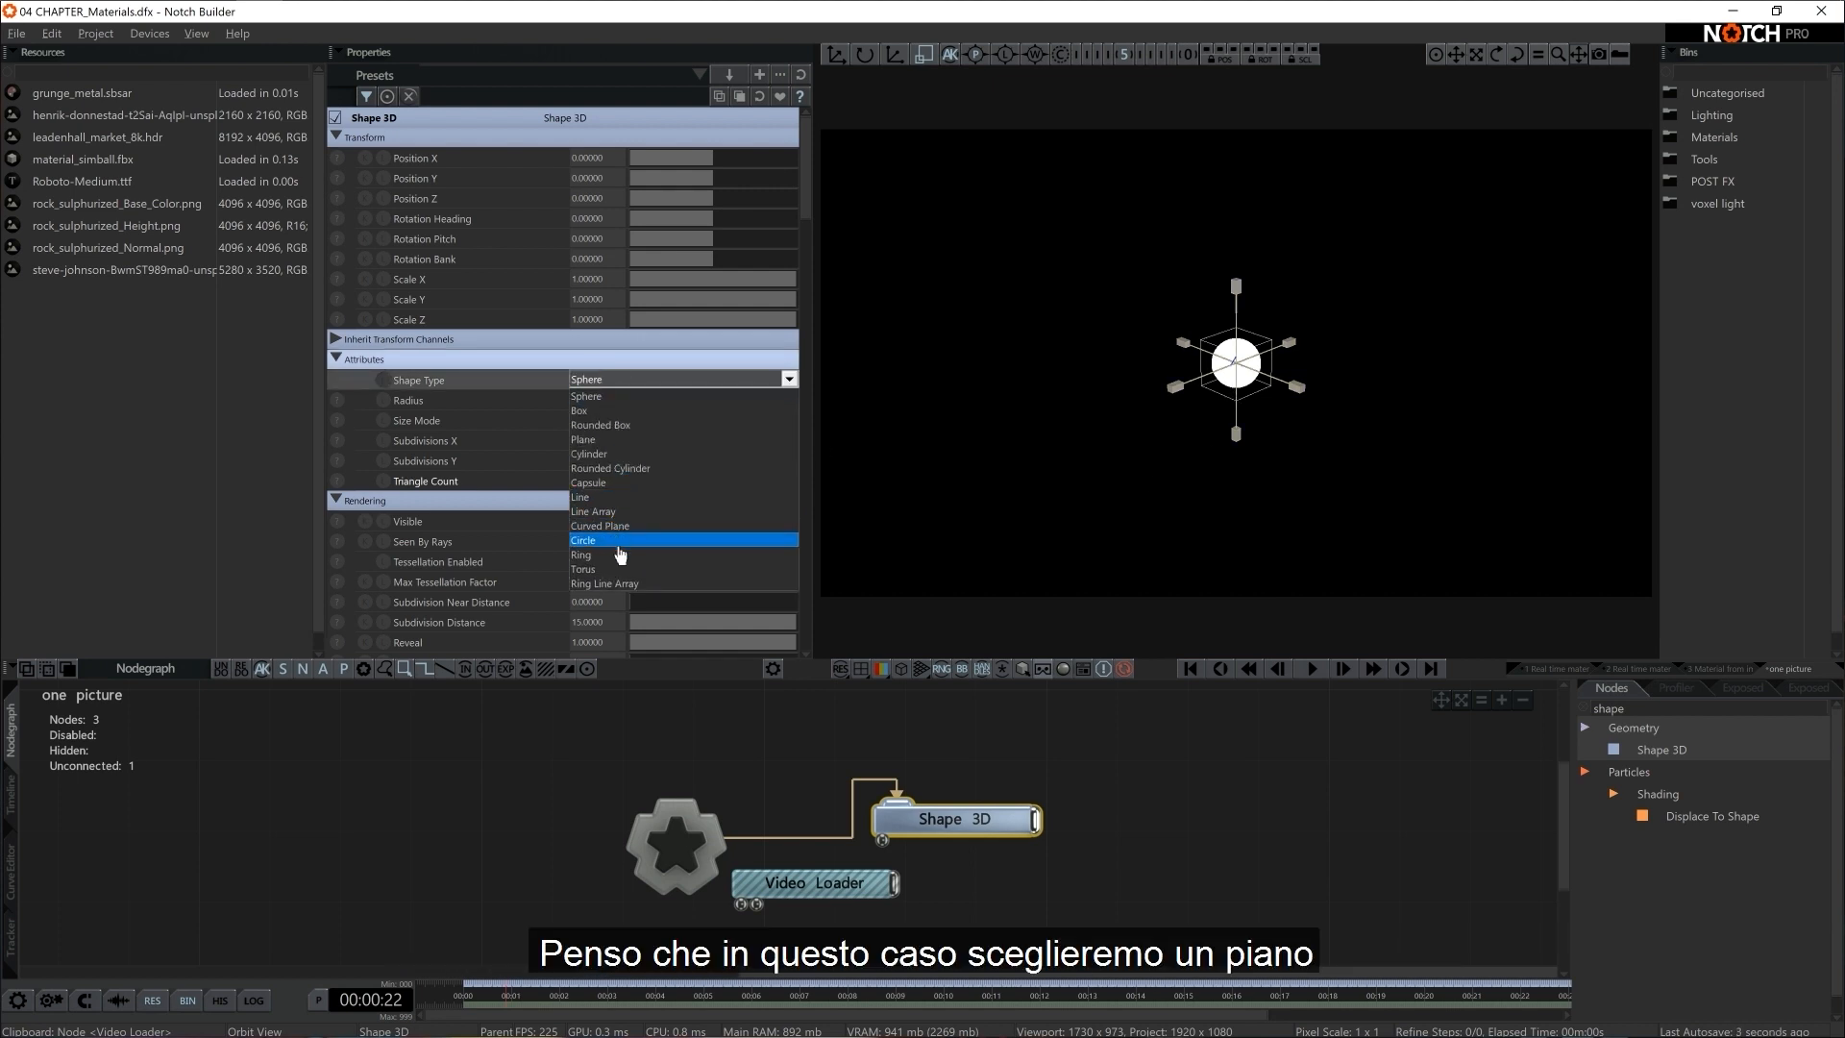
click(600, 439)
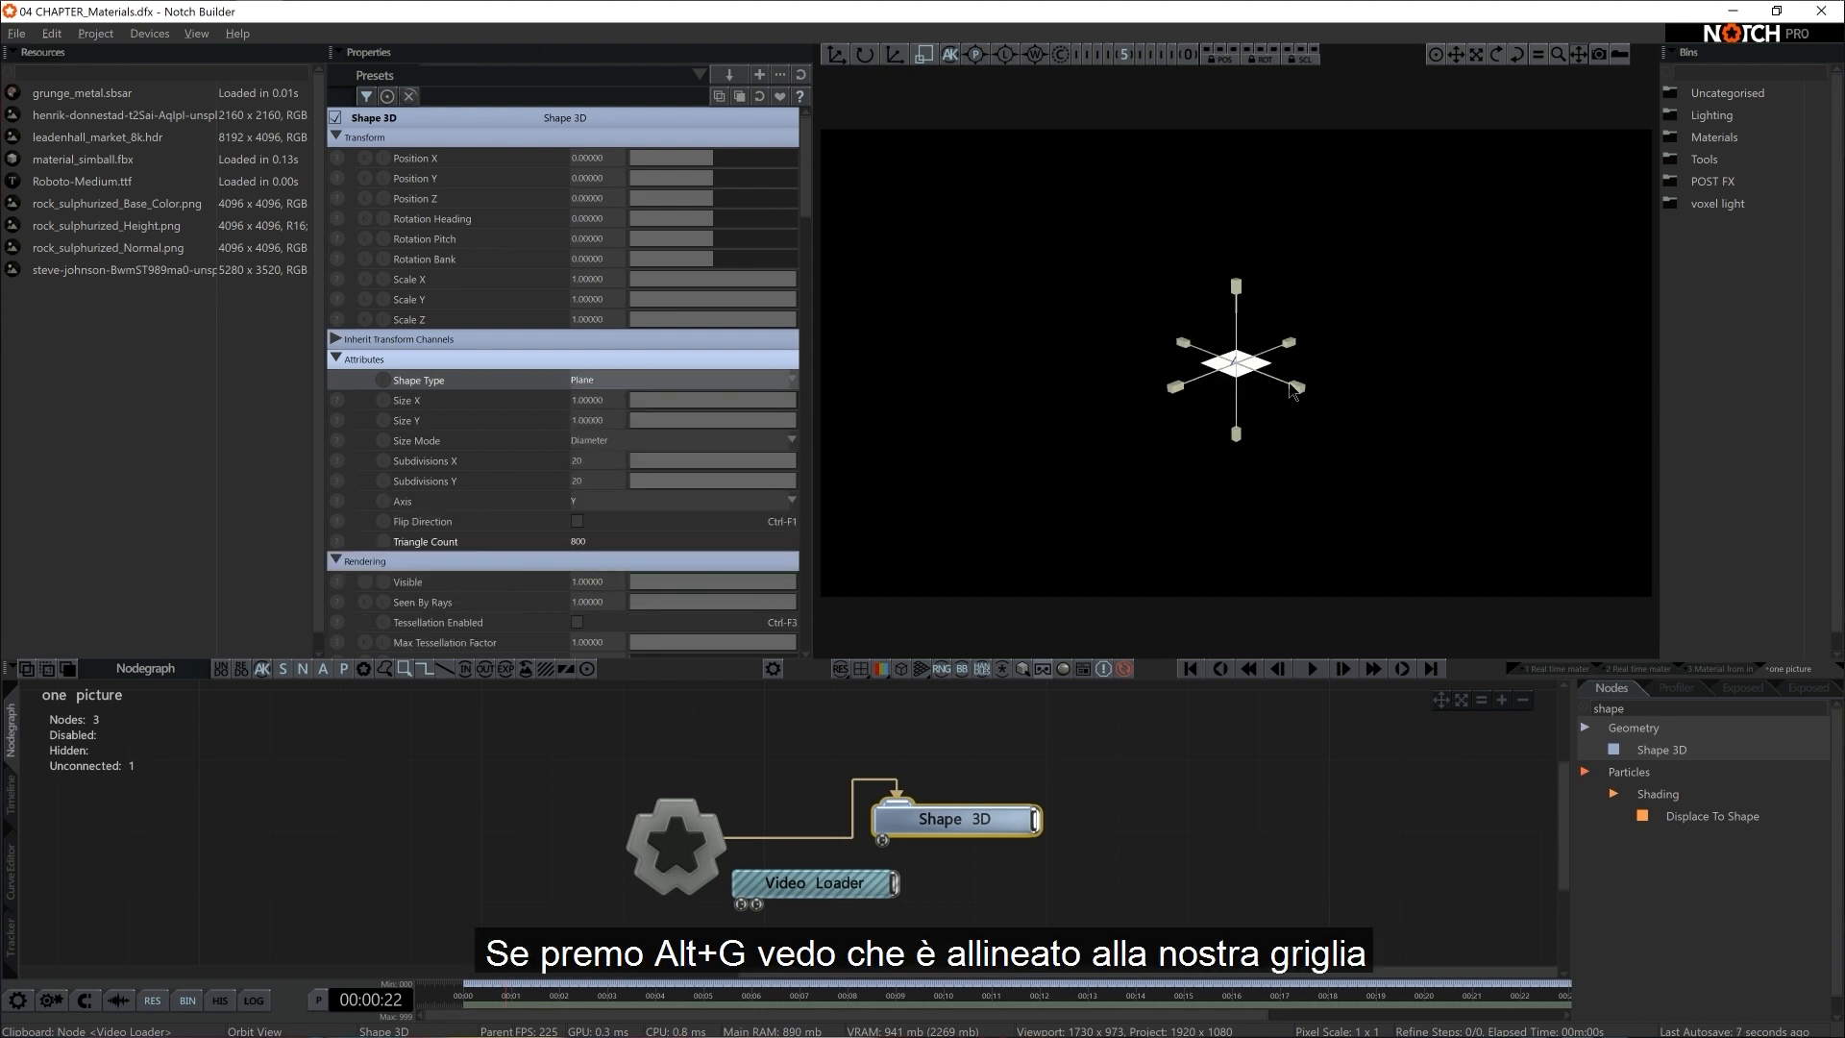
Show the viewport grid and set the plane's Axis to Z, viewing the plane from the front
key(alt+g)
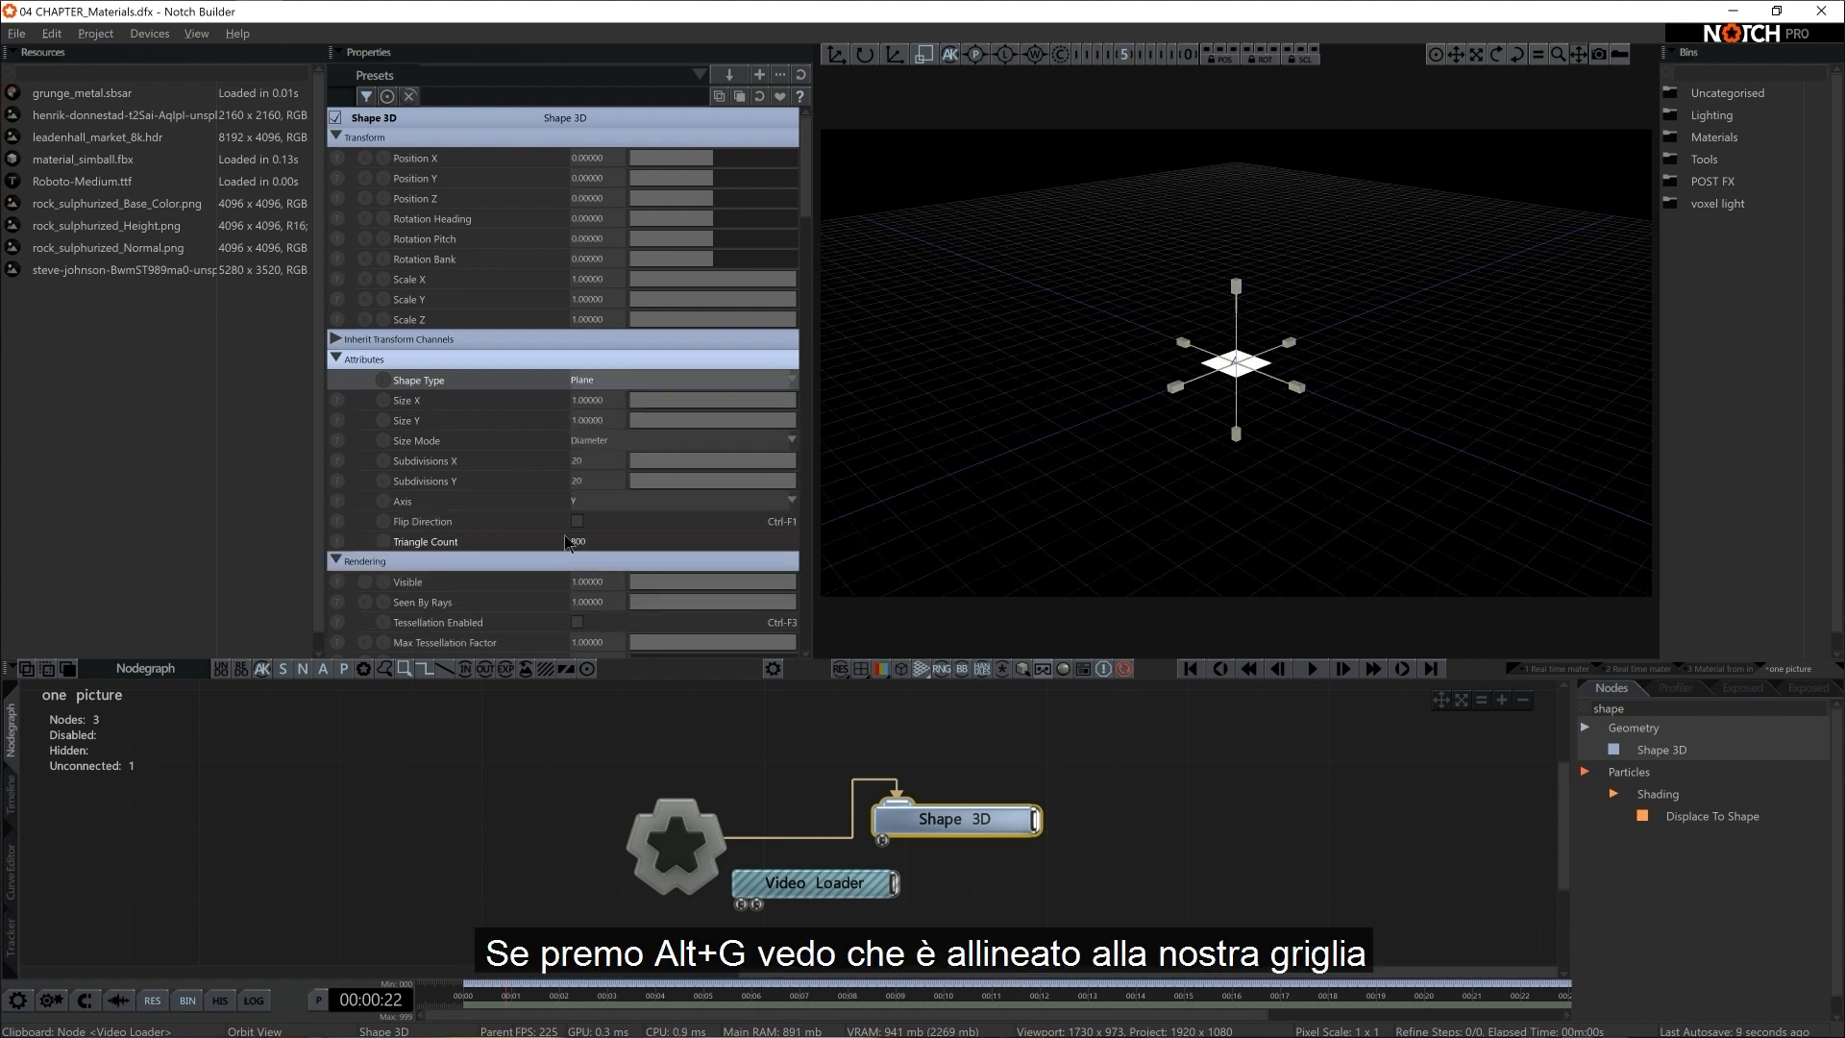
click(616, 501)
click(618, 543)
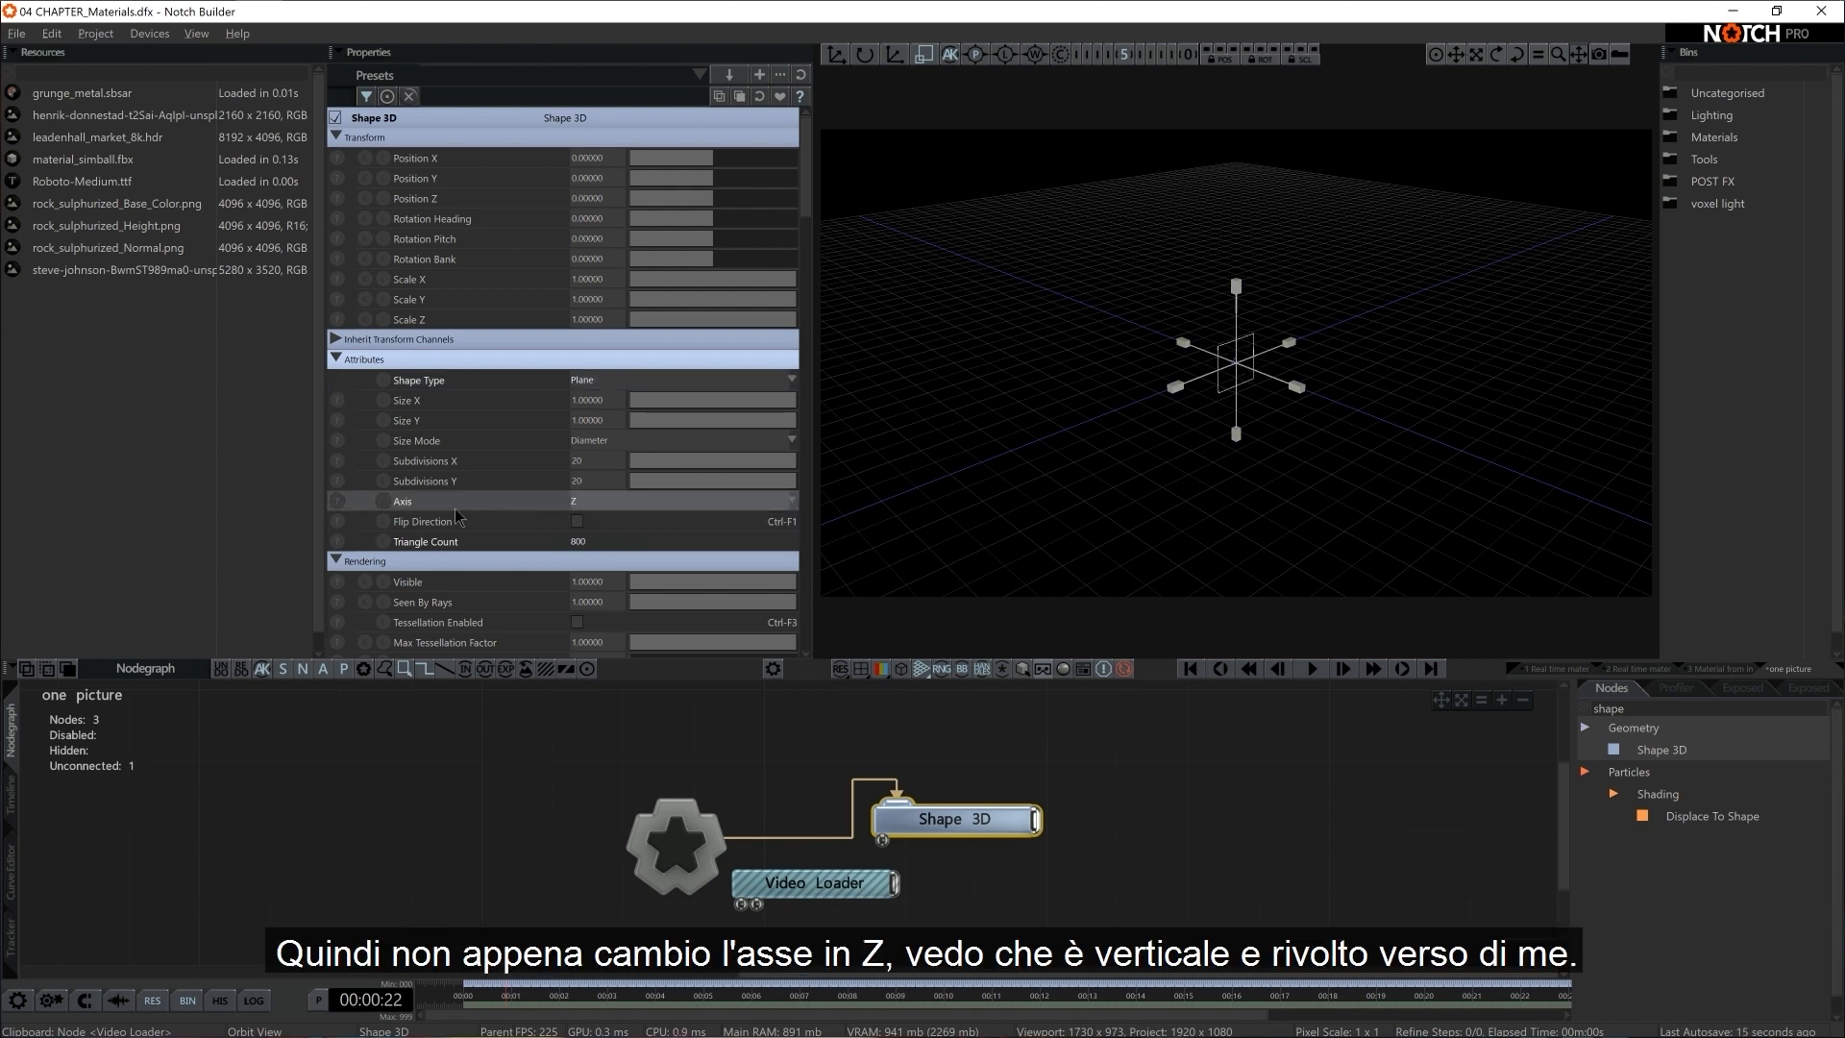
alt+drag(1157, 467, 1593, 433)
mouse_move(1299, 449)
alt+middle_down()
mouse_move(1313, 490)
mouse_move(1306, 463)
alt+middle_up()
alt+drag(1307, 528, 1317, 441)
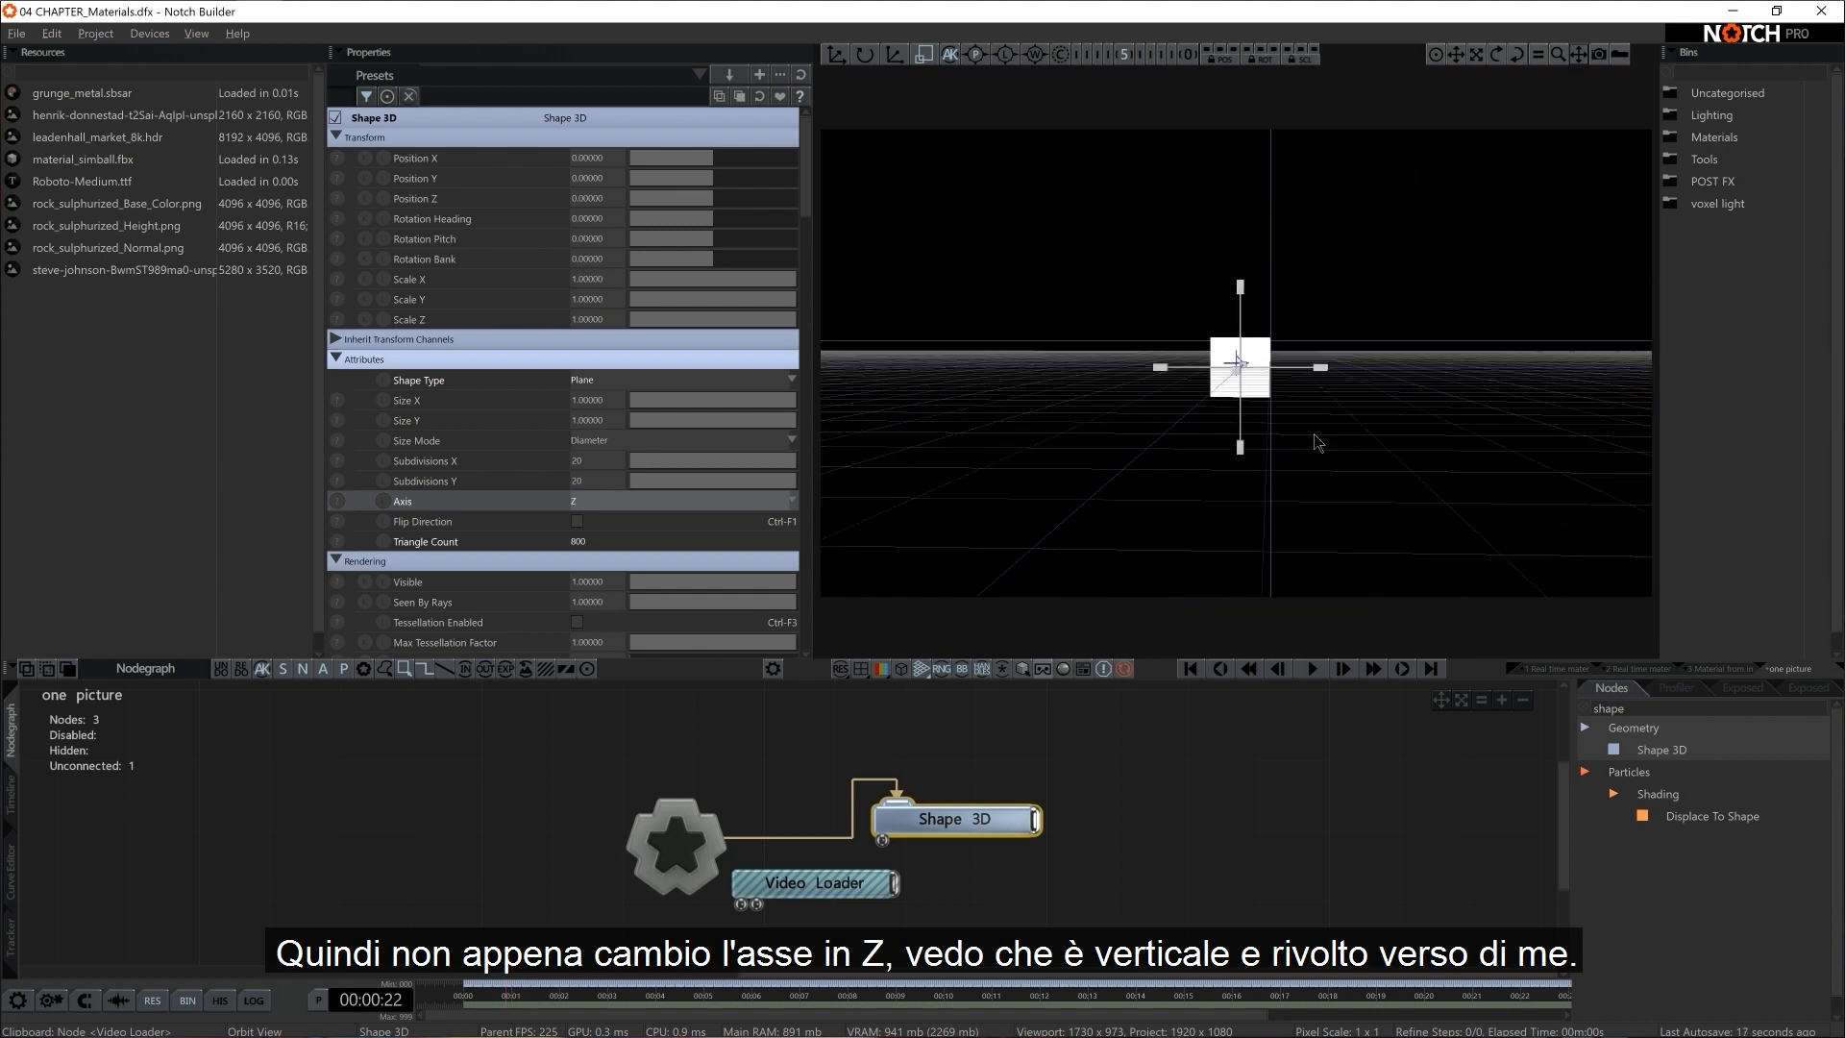
Add a Material node to the nodegraph and connect it to the Shape 3D's Material input
alt+right_drag(1317, 441, 1568, 463)
alt+drag(1374, 483, 1395, 468)
alt+right_drag(1395, 468, 1417, 474)
alt+drag(1417, 473, 1379, 478)
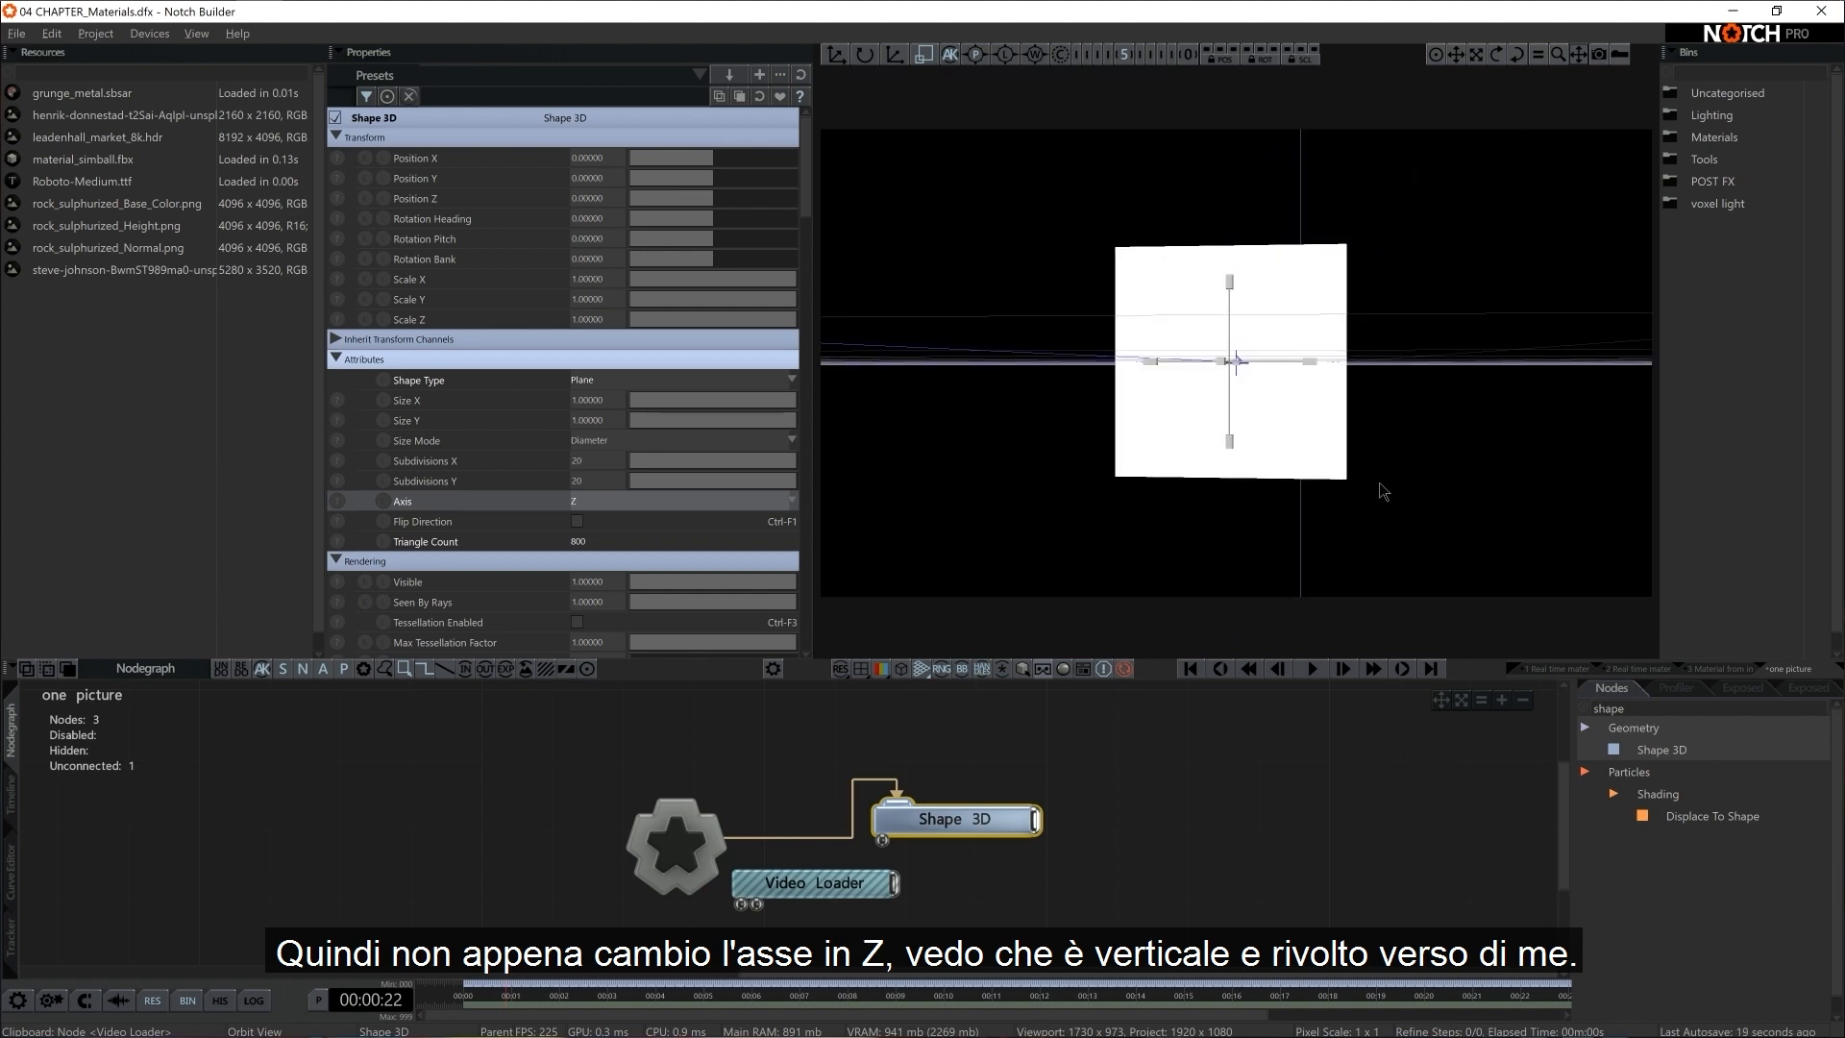
alt+right_drag(1379, 483, 1415, 493)
alt+drag(1415, 493, 1425, 493)
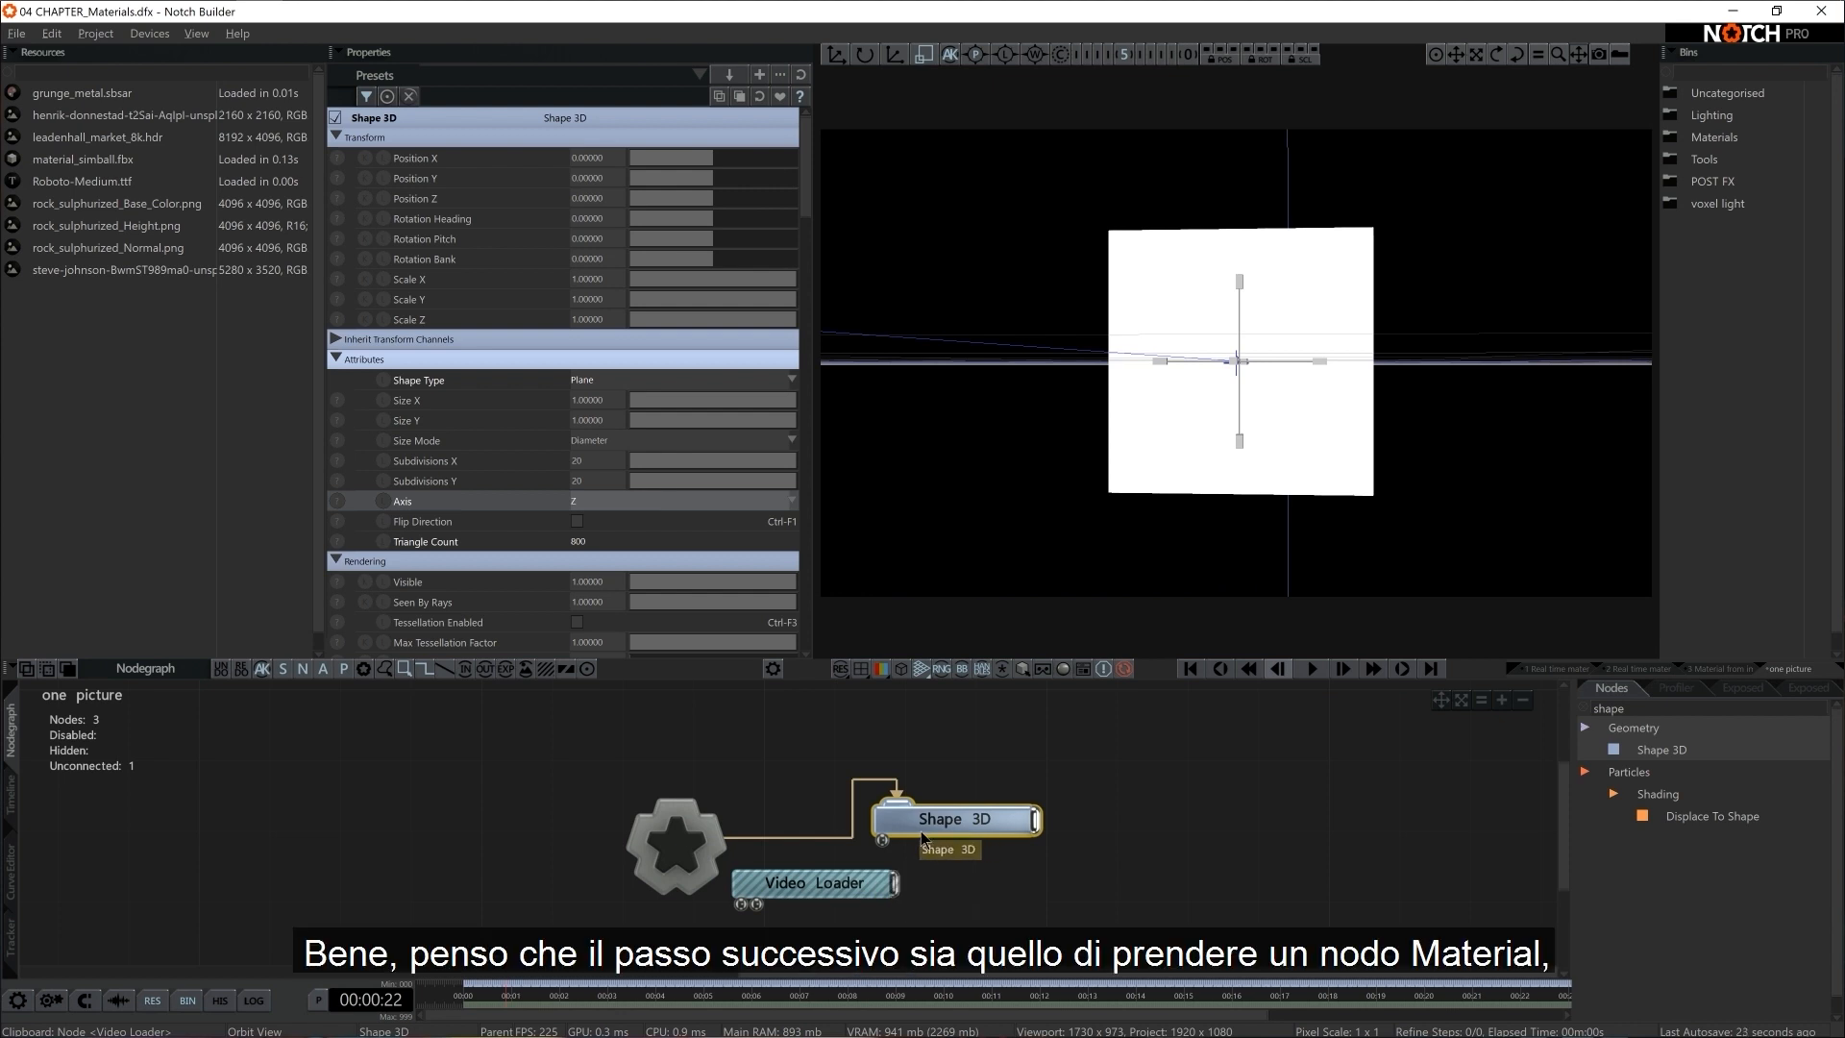
click(1644, 707)
text(mater)
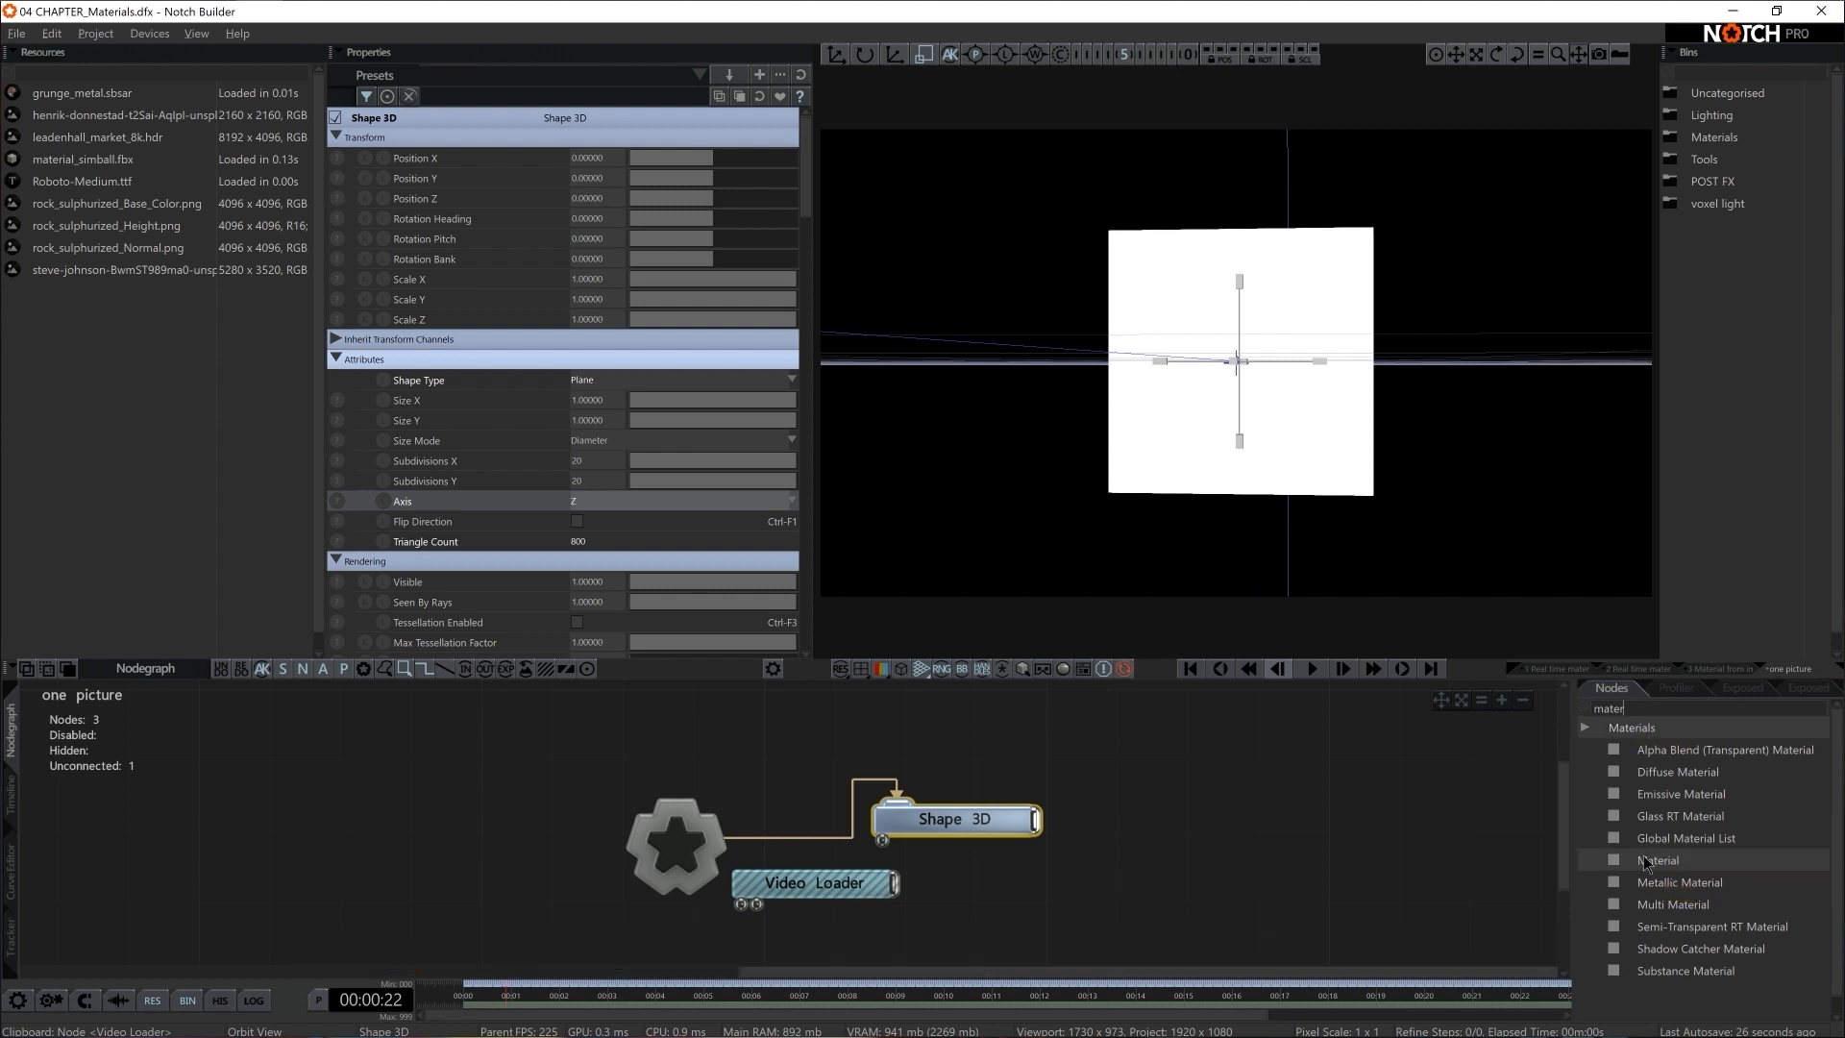
drag(1644, 857, 1021, 880)
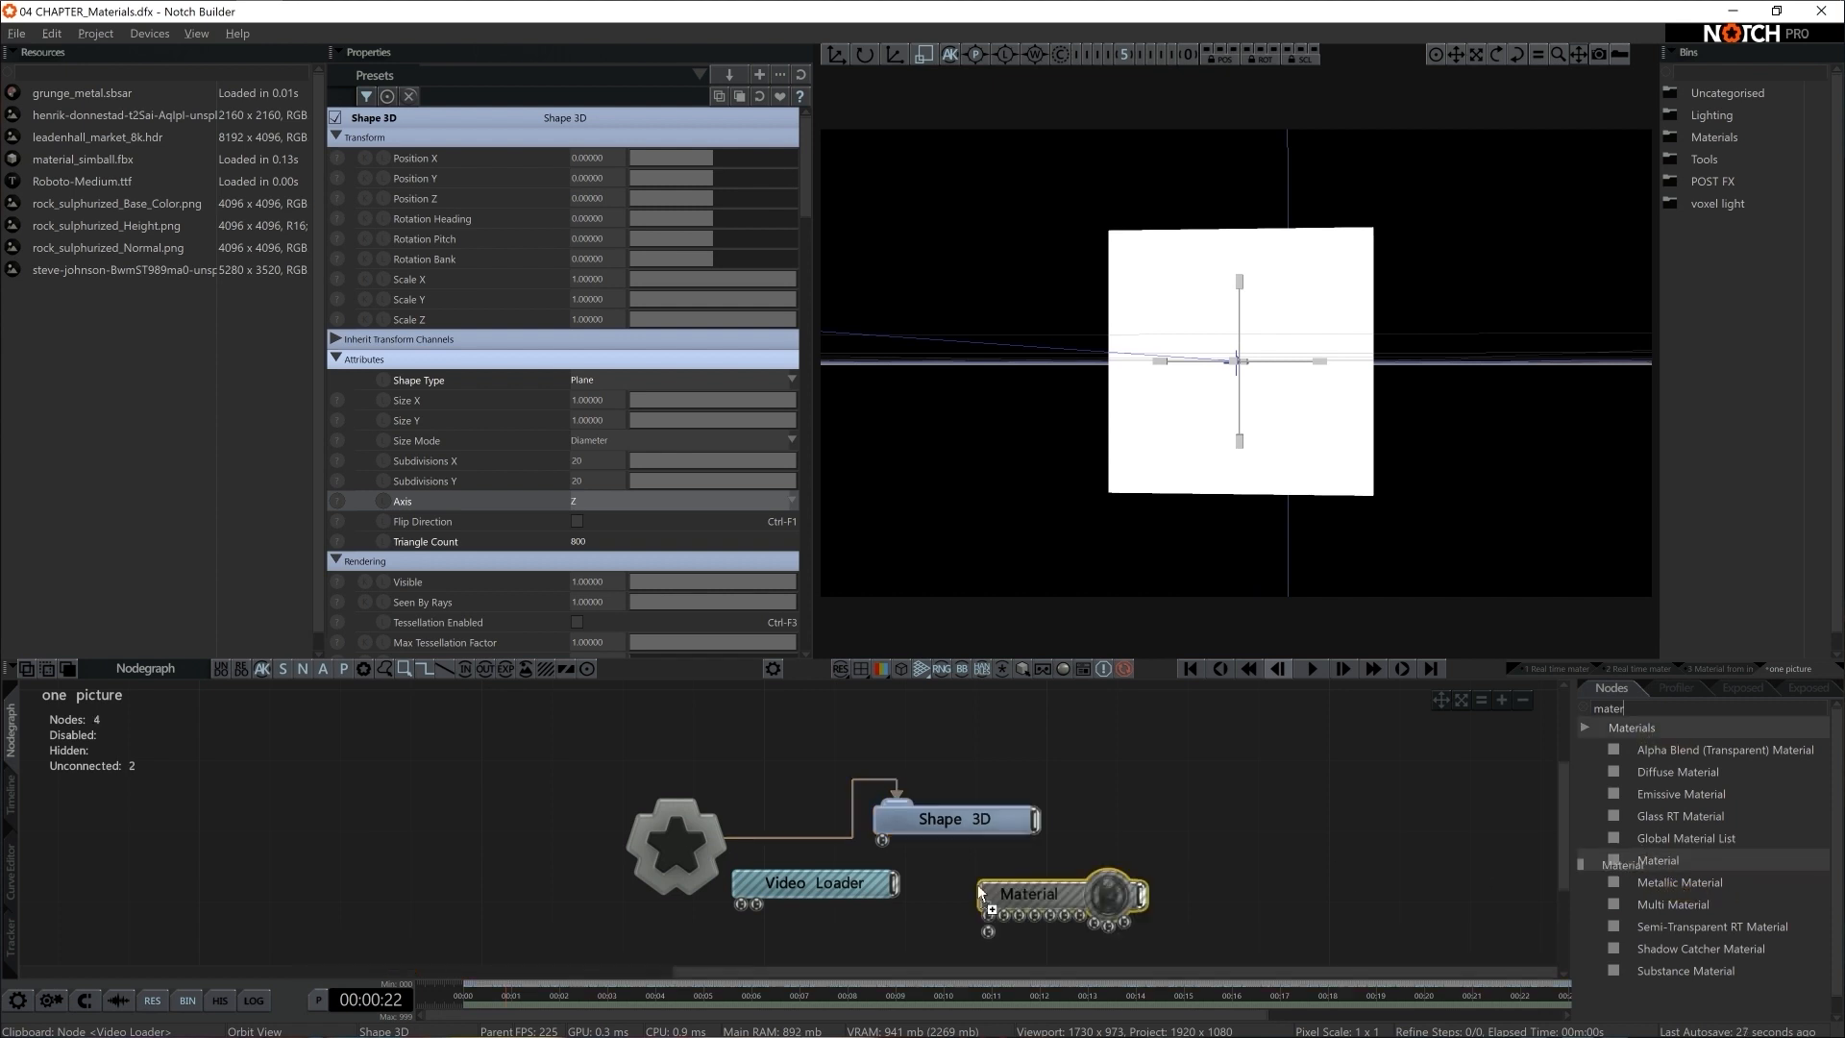
drag(978, 818, 1049, 783)
drag(1141, 895, 954, 807)
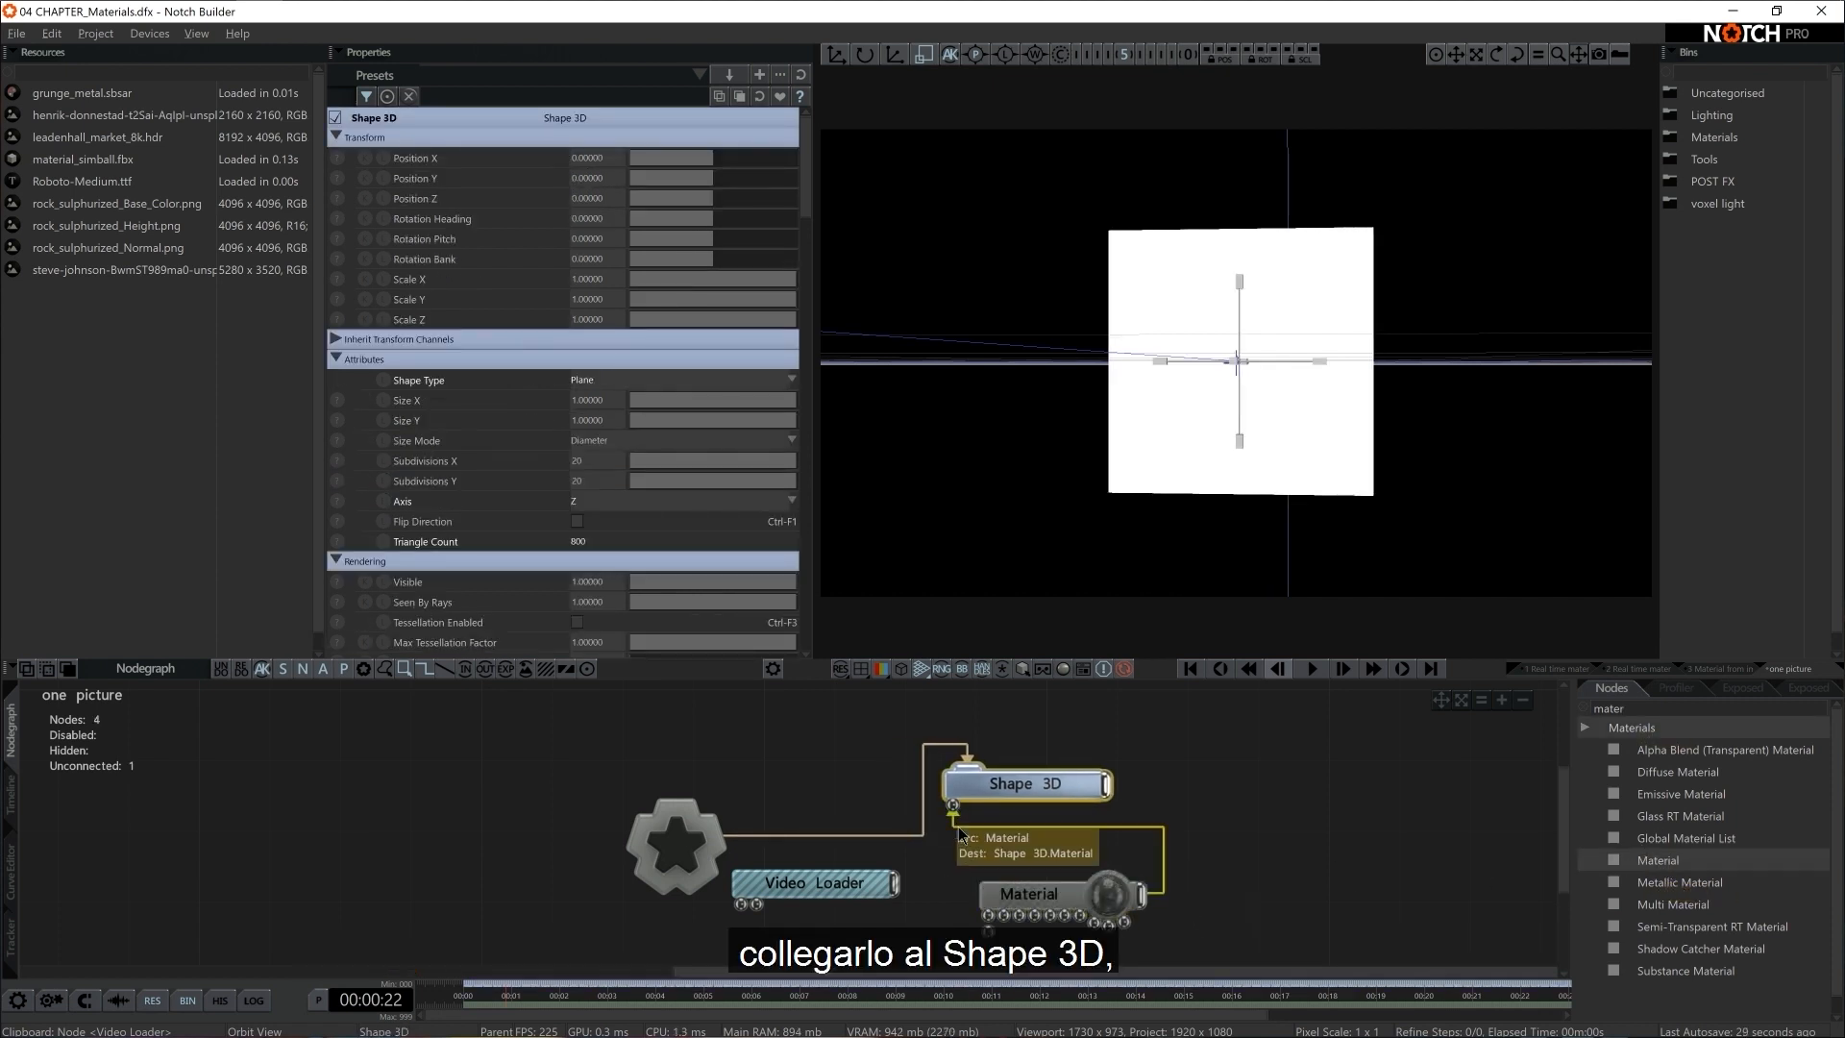
middle_drag(974, 853, 985, 791)
Connect the Video Loader to the Material to texture the plane with its image, and hide the viewport grid
drag(837, 814, 837, 876)
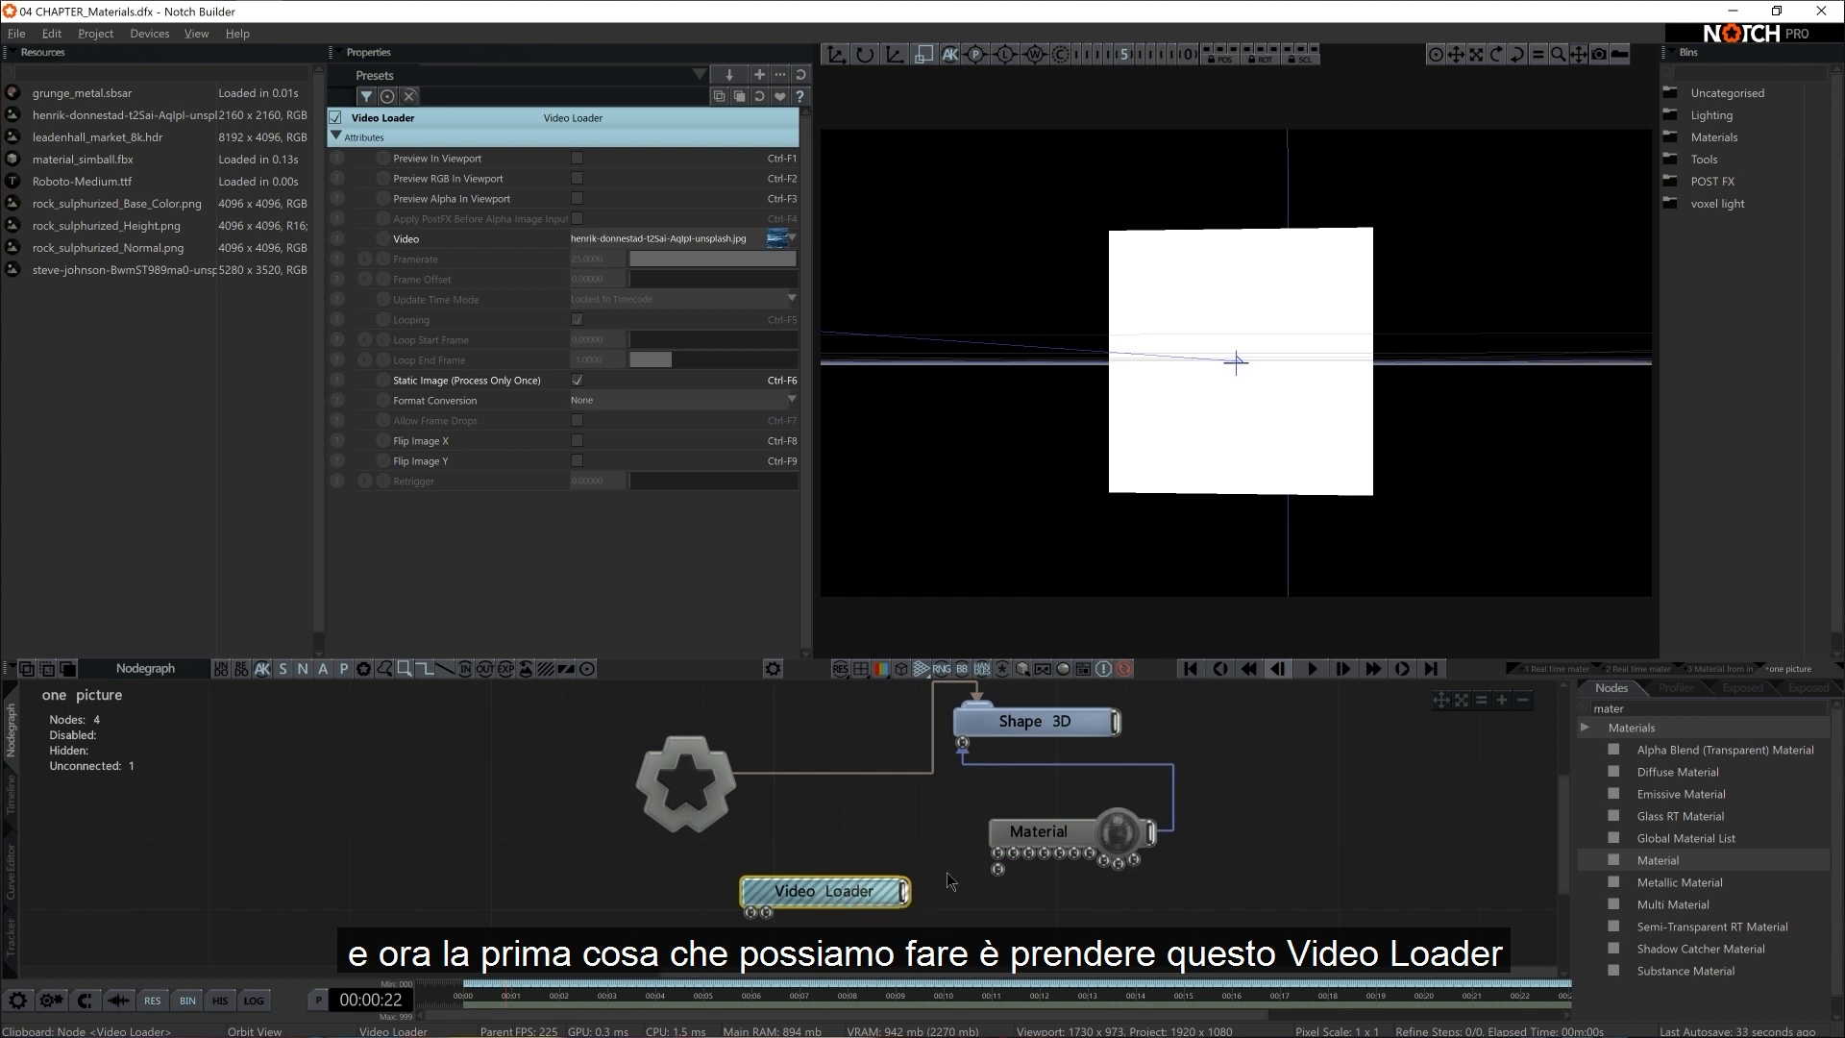
drag(1000, 858, 906, 891)
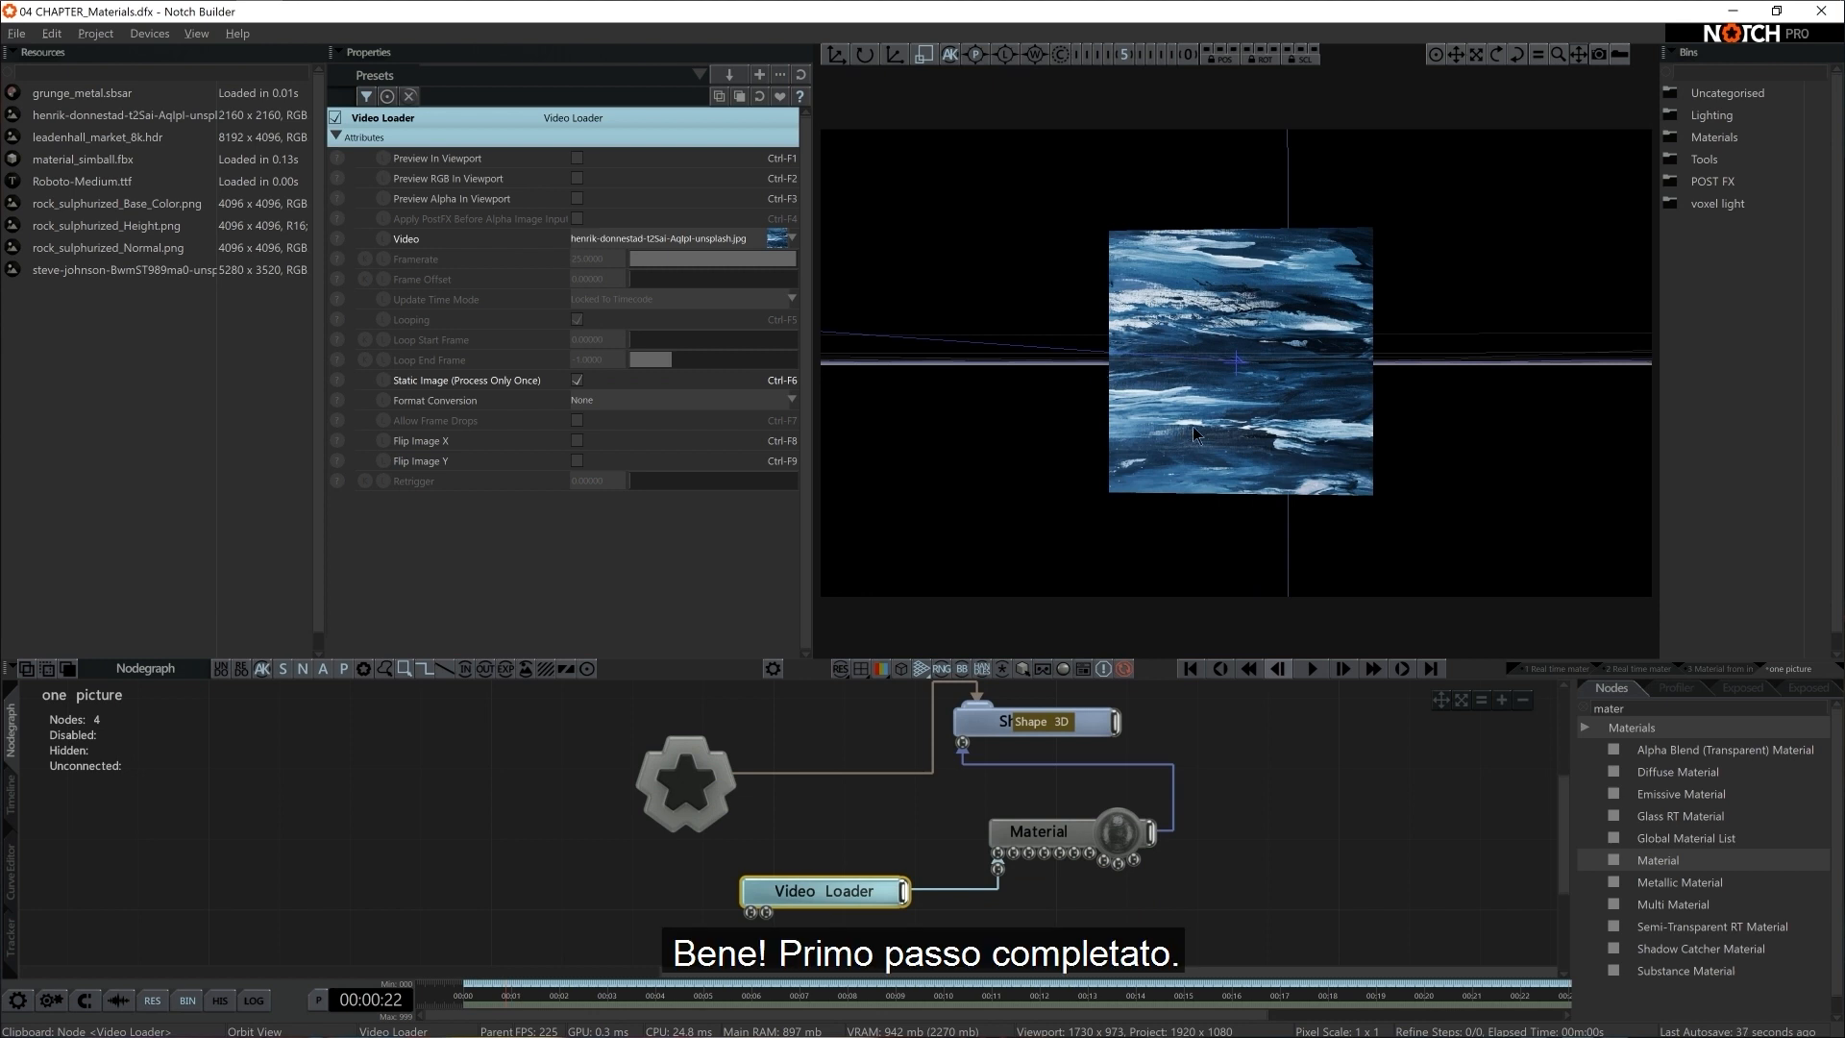
scroll(1191, 425, up, 1)
mouse_move(1192, 424)
mouse_down()
mouse_move(1179, 447)
mouse_move(1211, 442)
mouse_up()
scroll(1179, 447, down, 1)
scroll(1211, 442, up, 2)
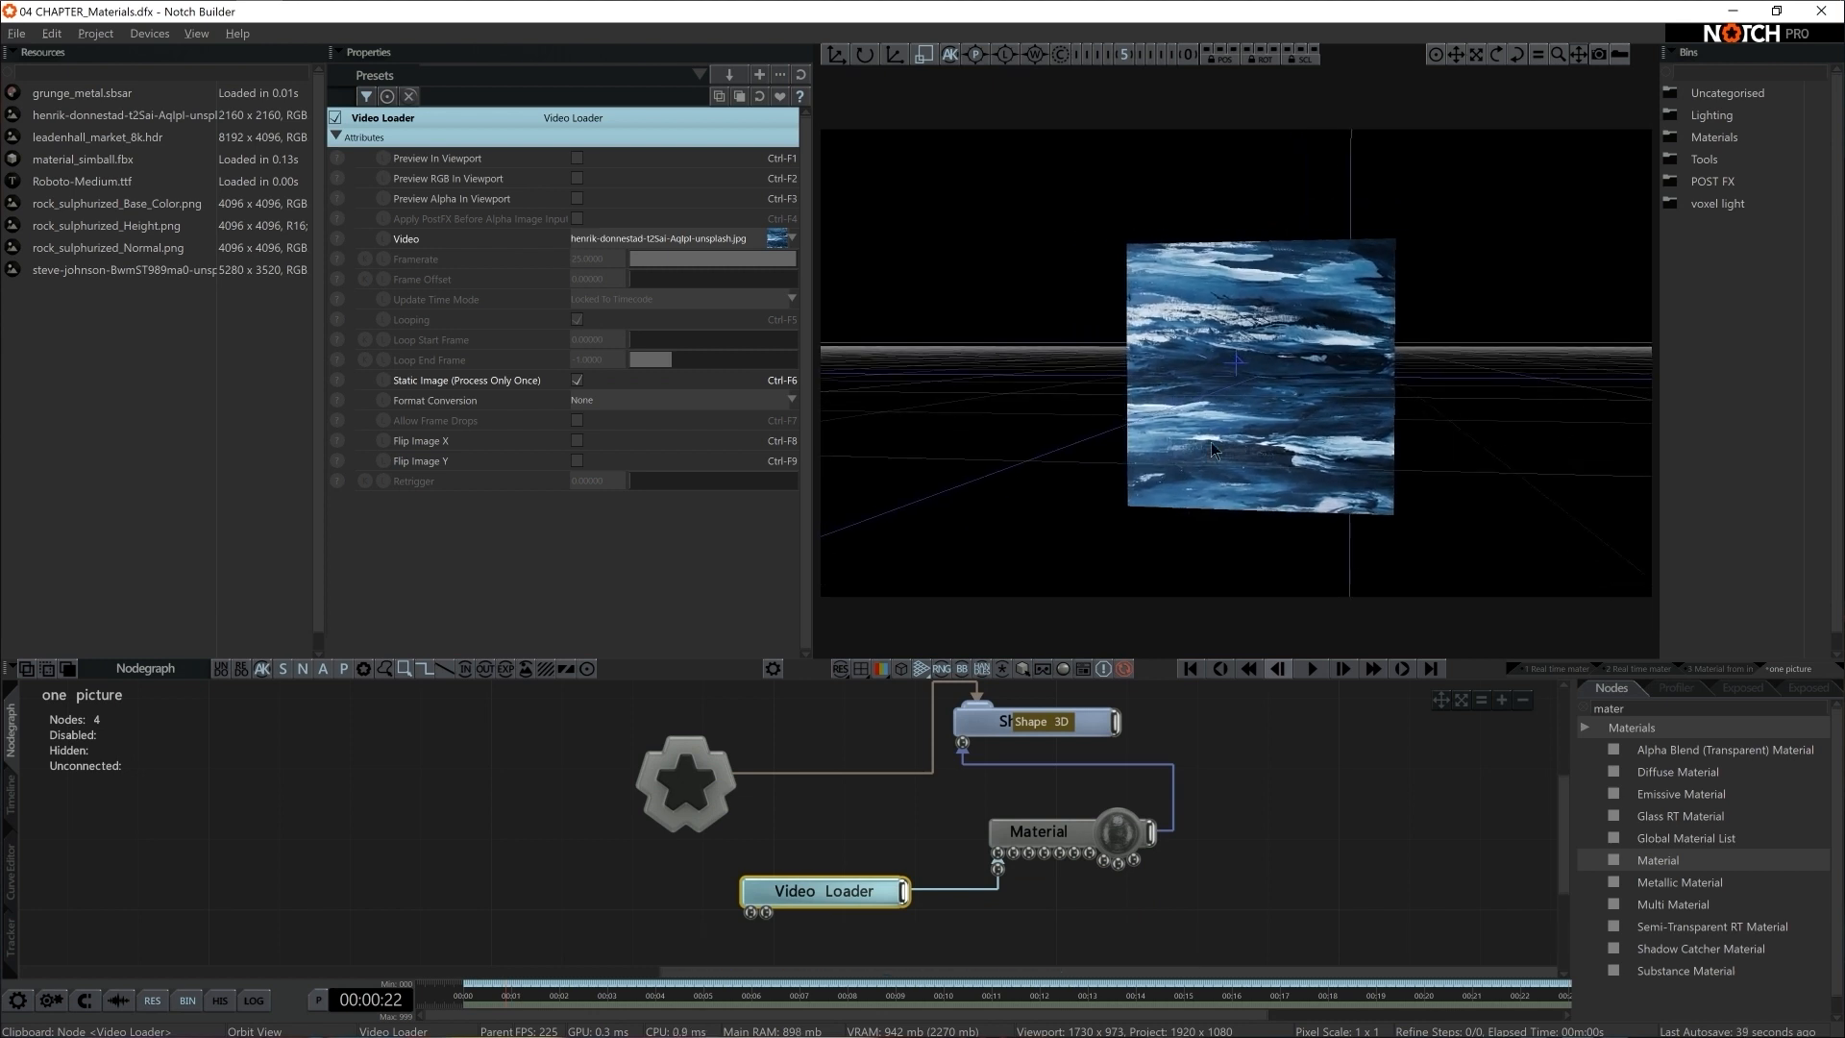
key(g)
middle_drag(1207, 481, 1205, 463)
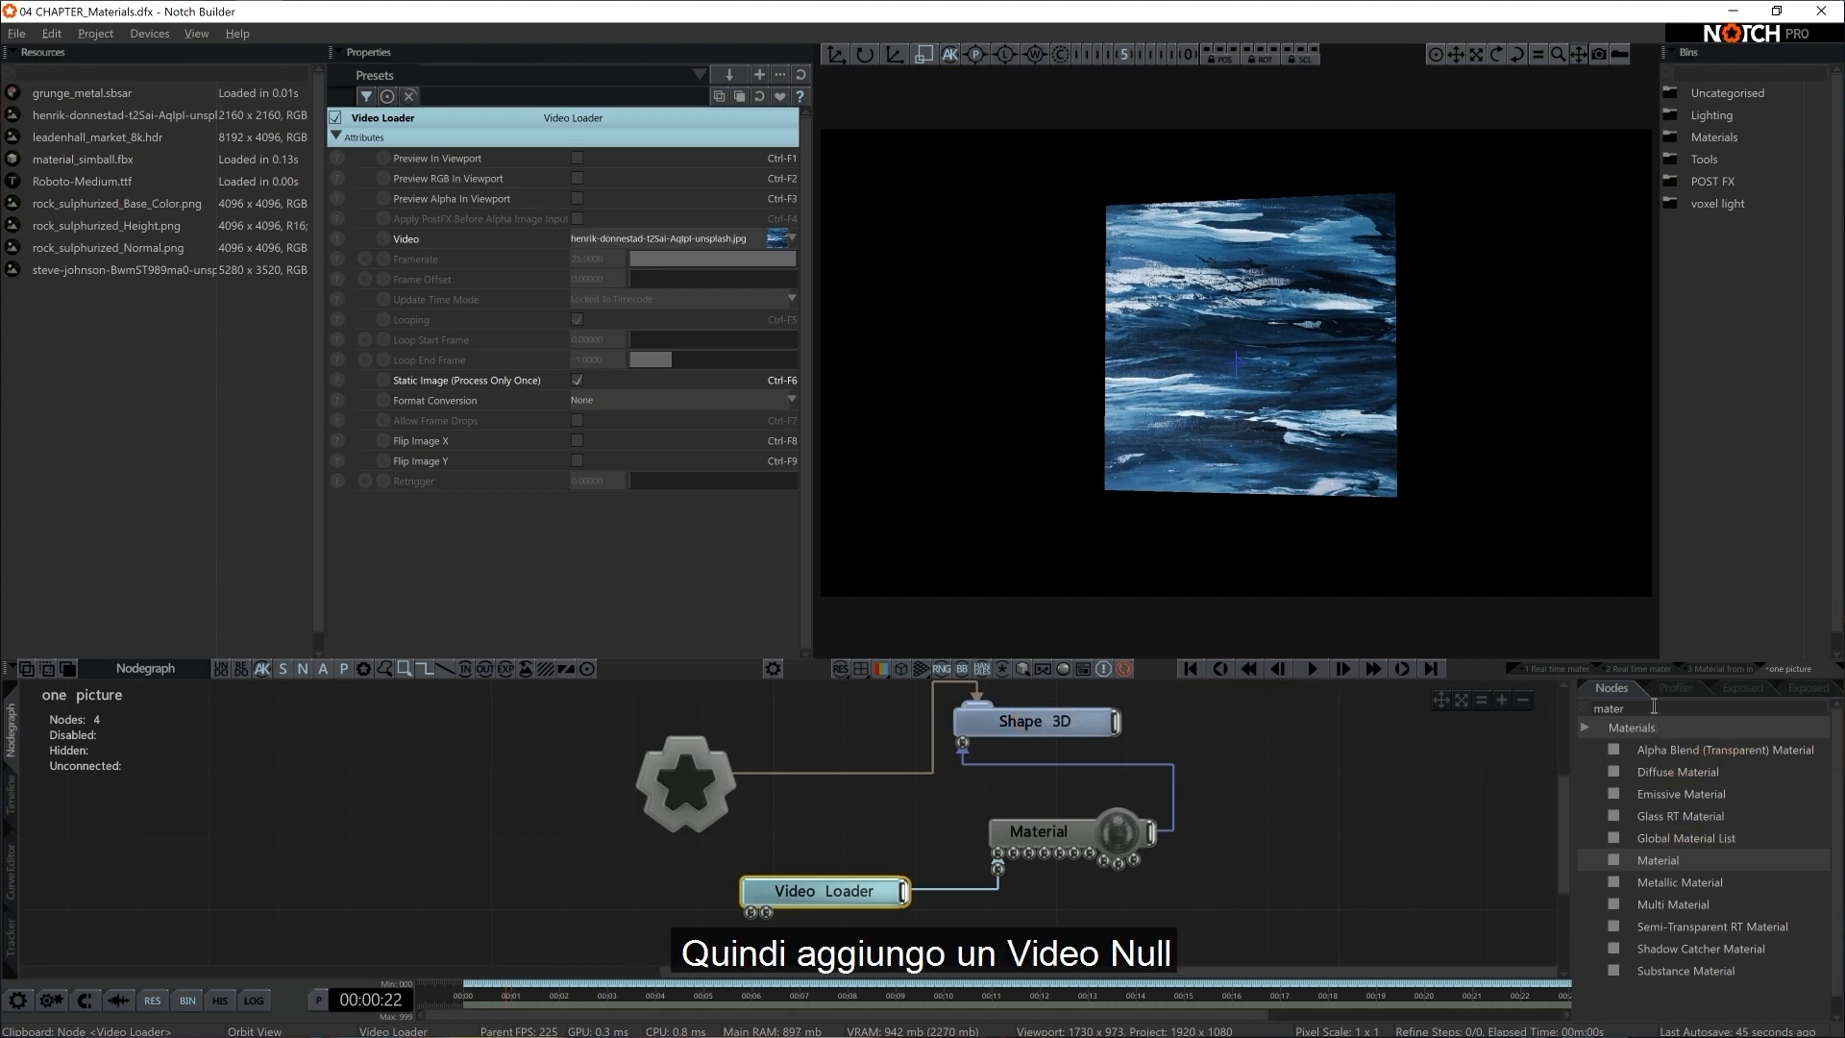
Add a Video Null node, feed it from the Video Loader's output, and expand its node preview
text(nul)
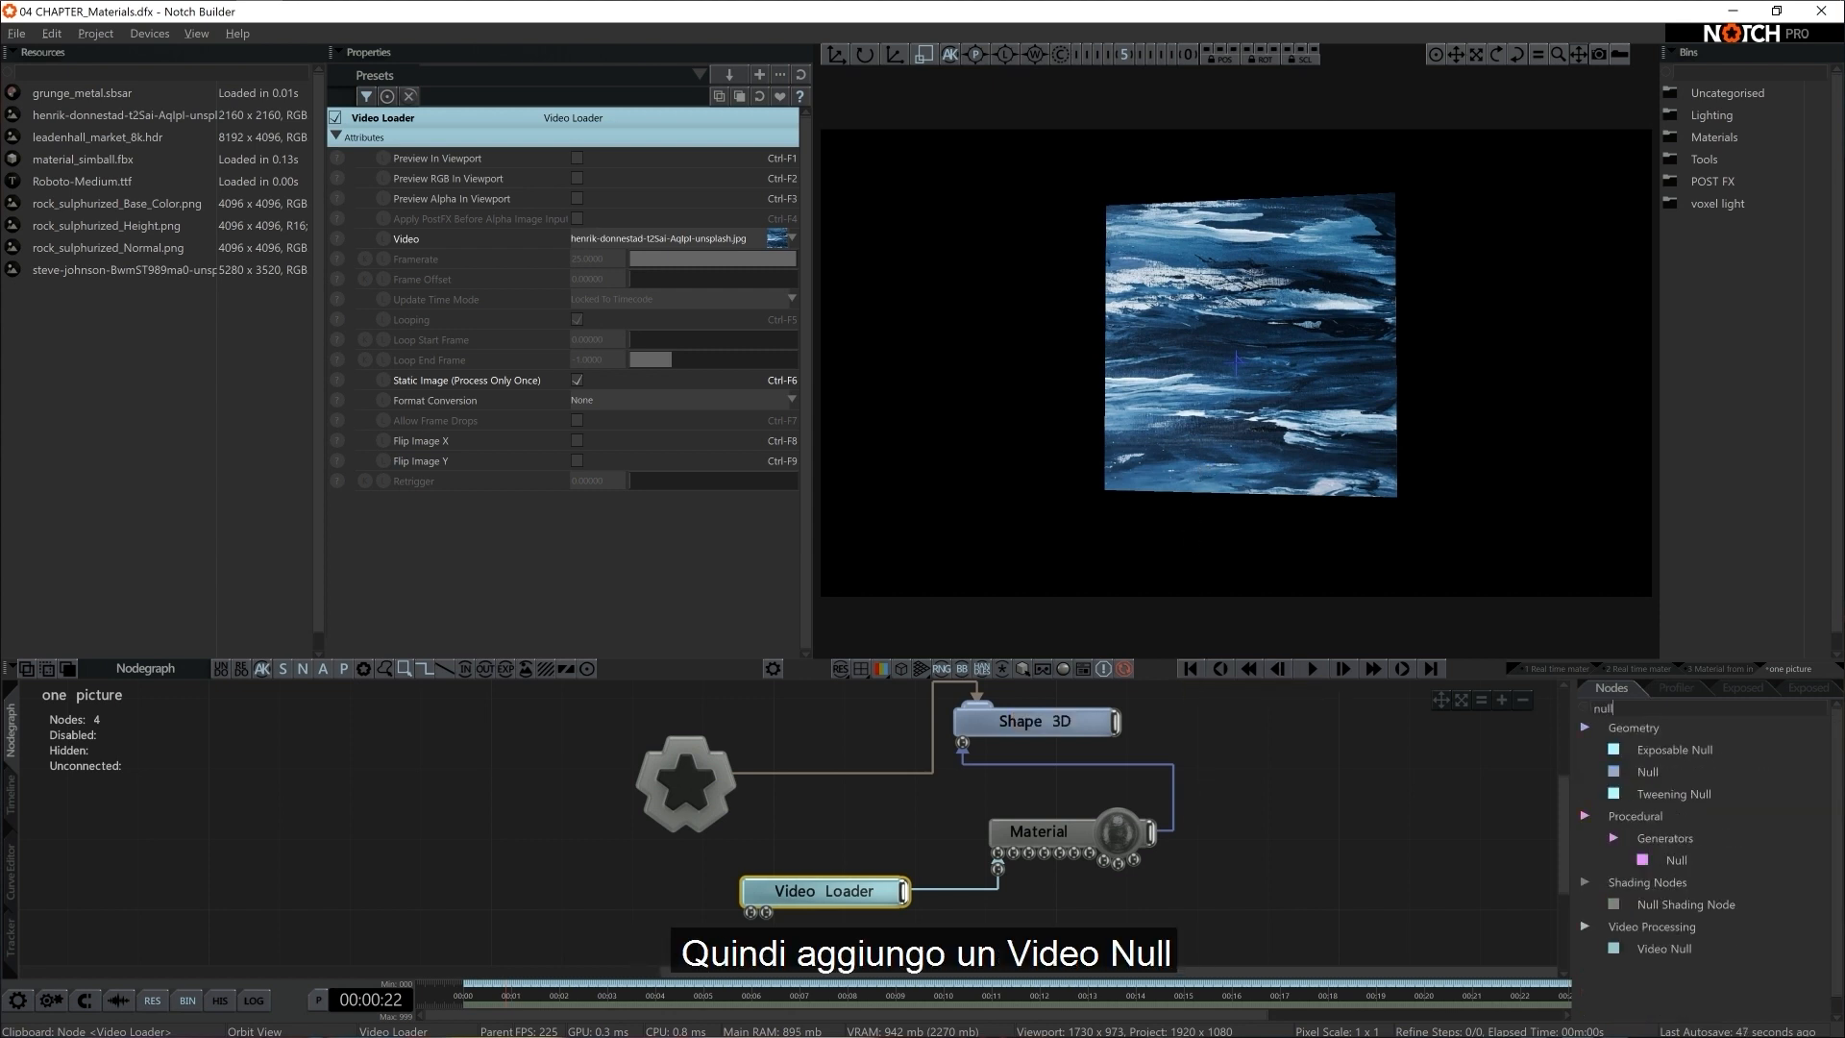
text(l)
drag(1665, 948, 1554, 980)
drag(977, 924, 978, 925)
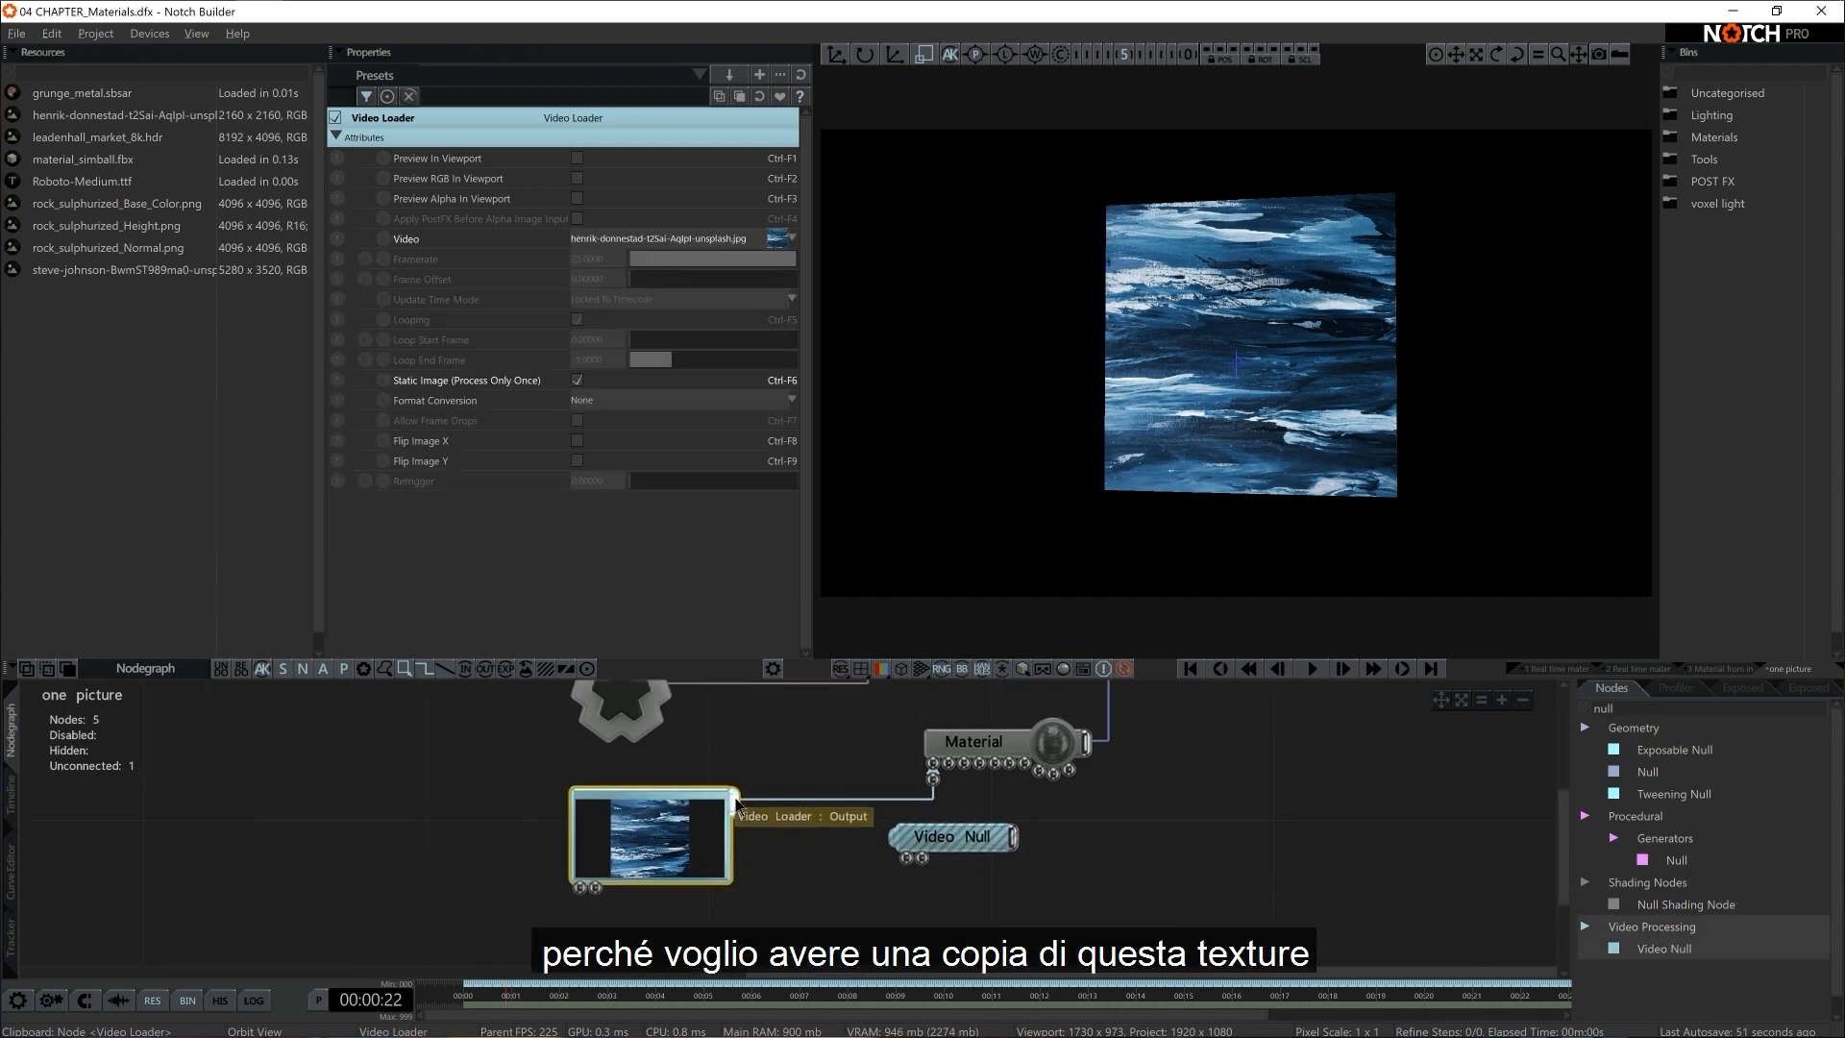
drag(733, 803, 936, 838)
double_click(952, 838)
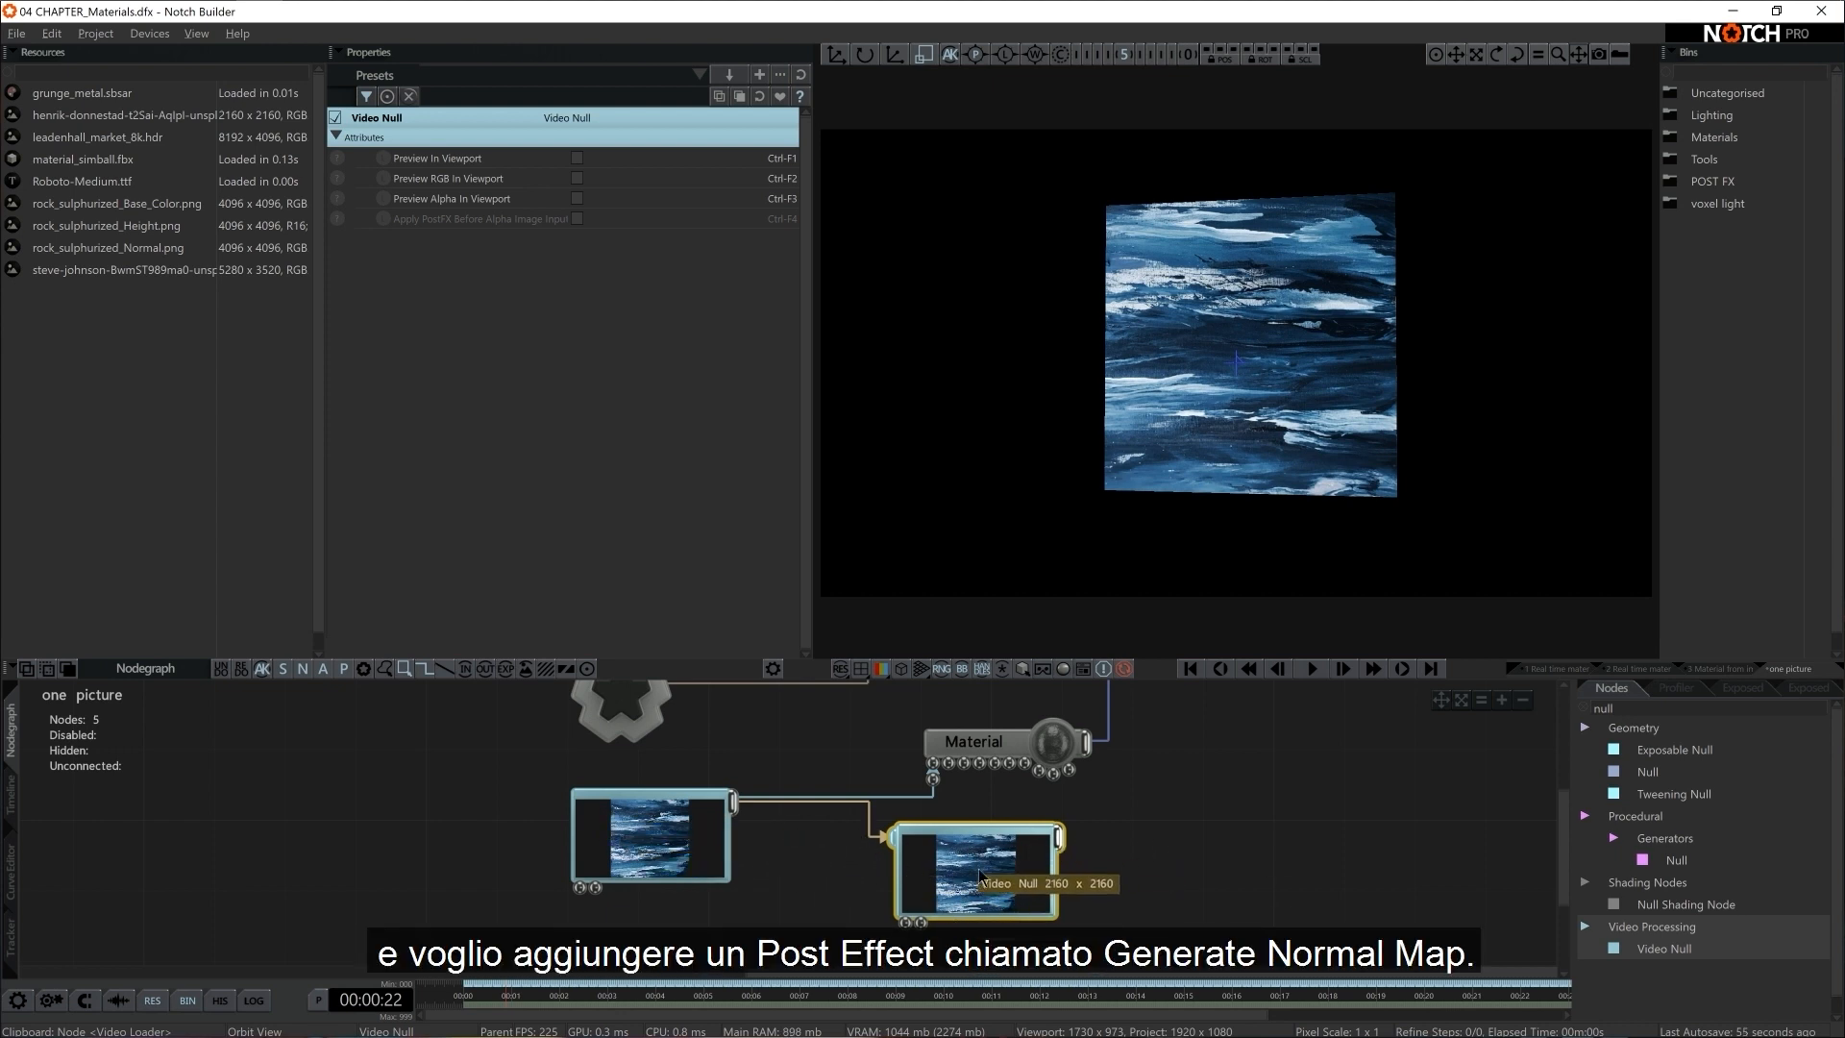
Add a Generate Normal Map post effect and attach it to the Video Null
click(1630, 708)
key(BackSpace)
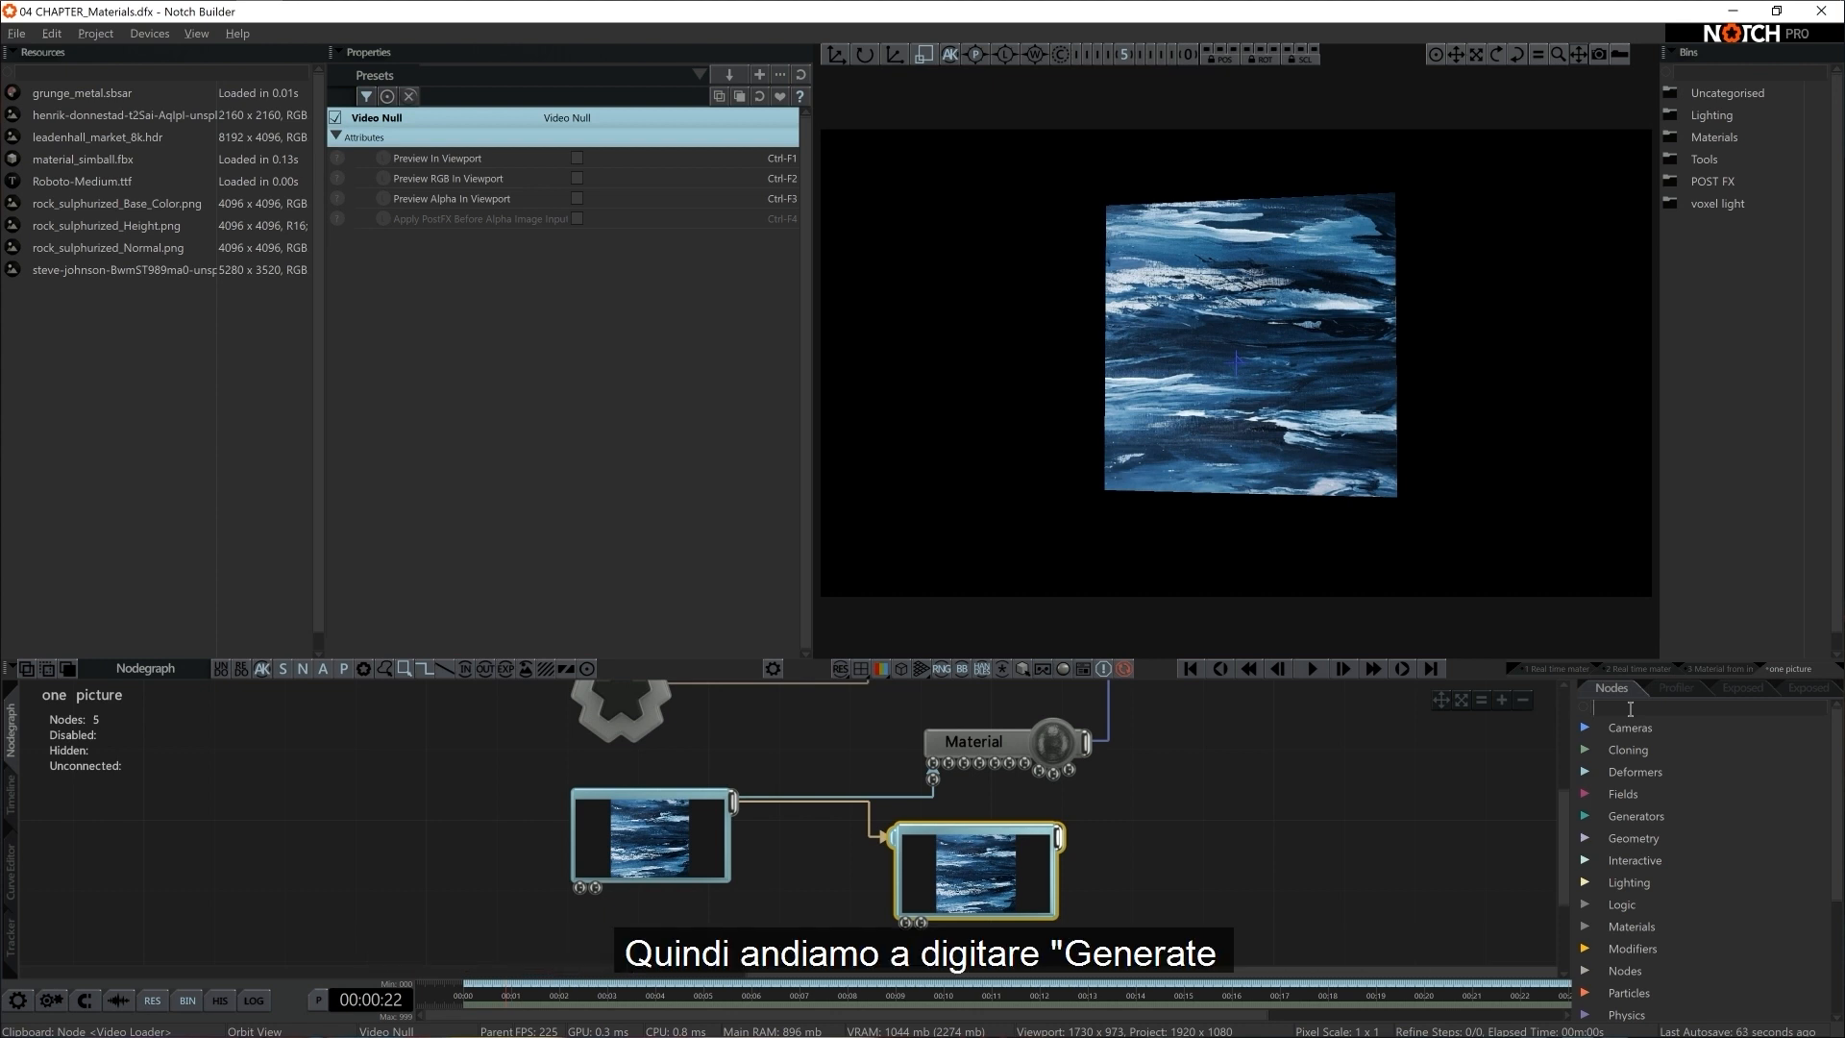
text(genbe)
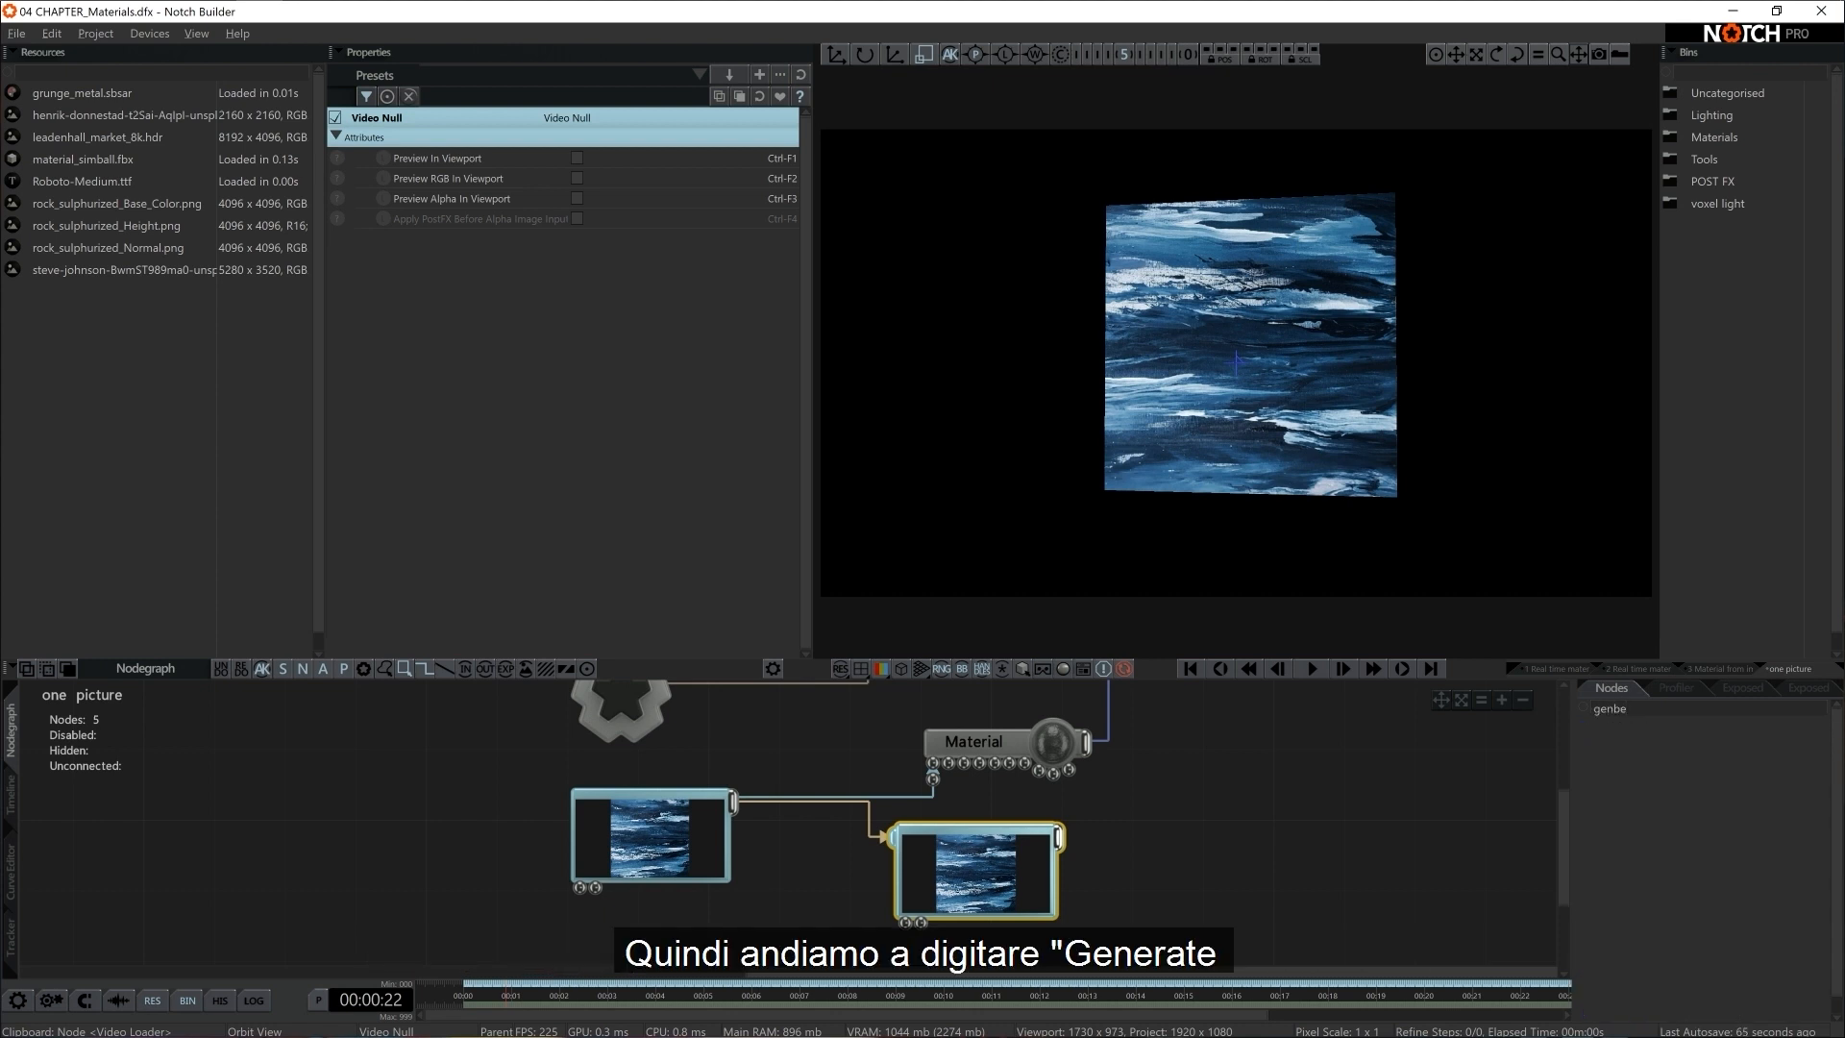
text(====)
key(BackSpace)
text(e)
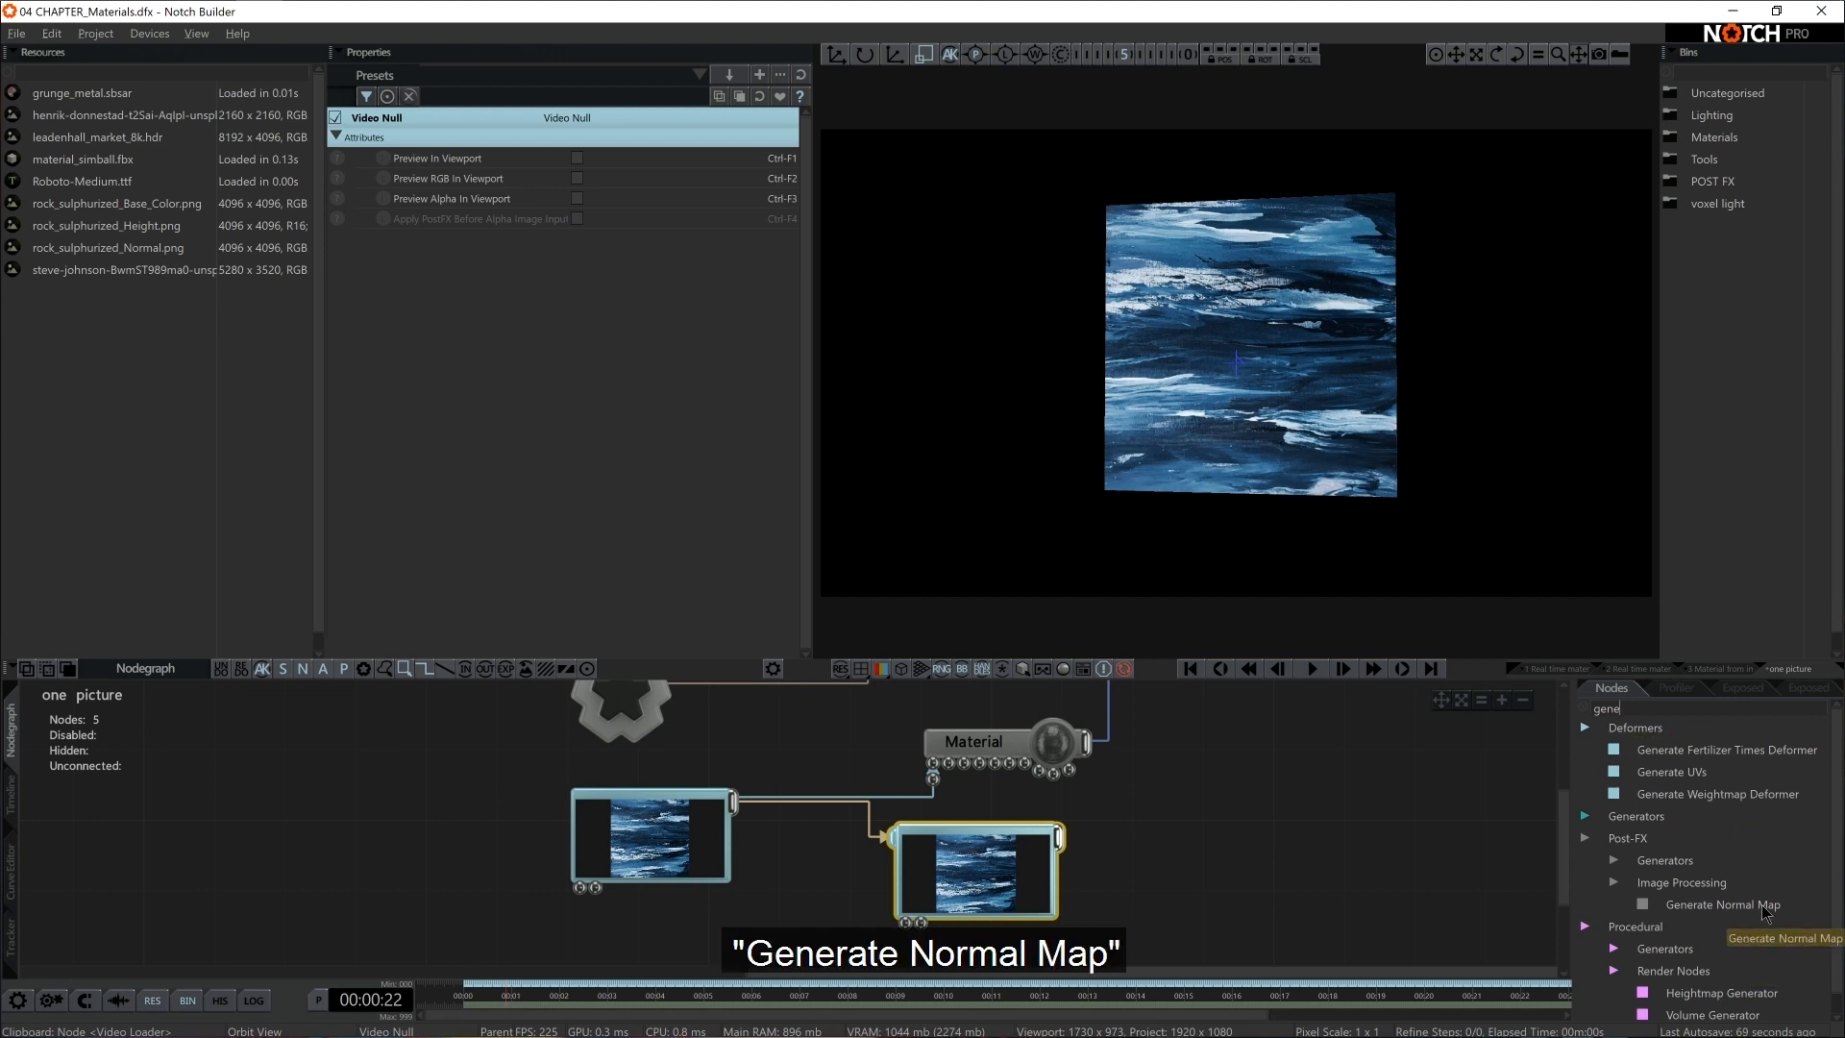
drag(1722, 904, 1084, 864)
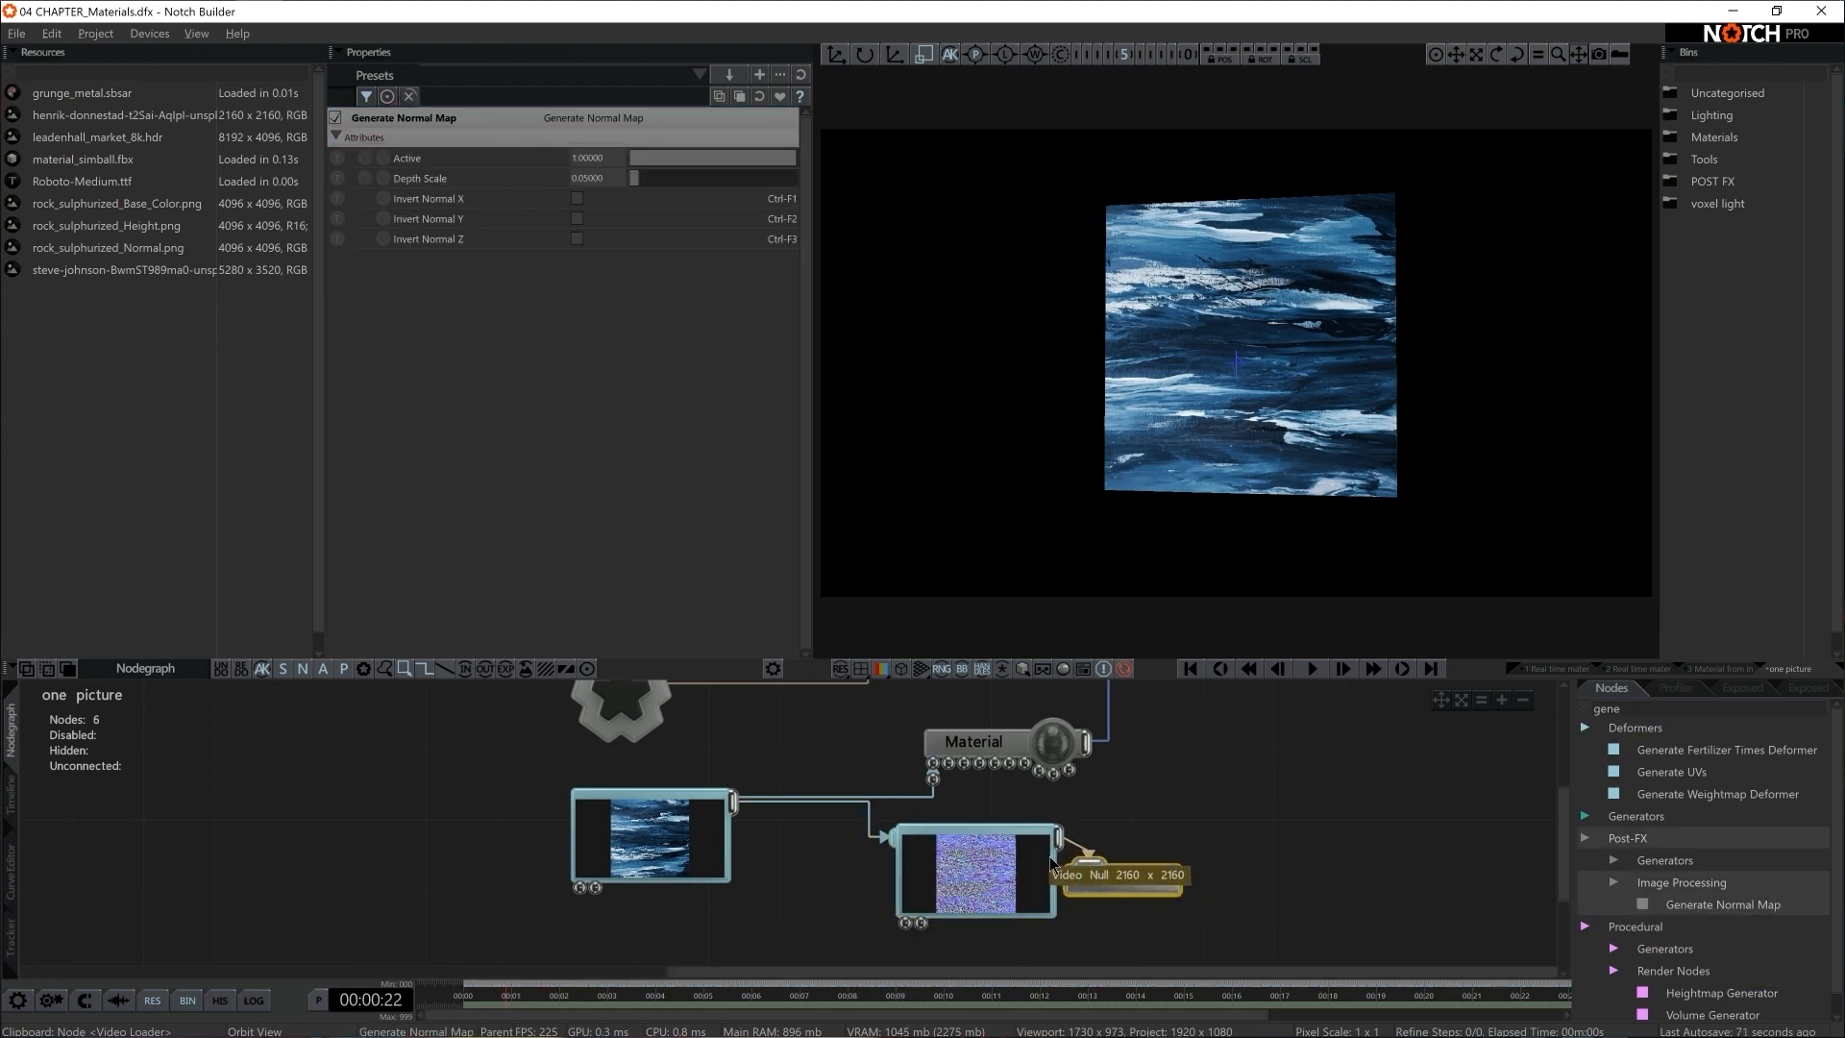
Preview the Video Null in the viewport and set the Generate Normal Map's Depth Scale to 0.4
click(1004, 882)
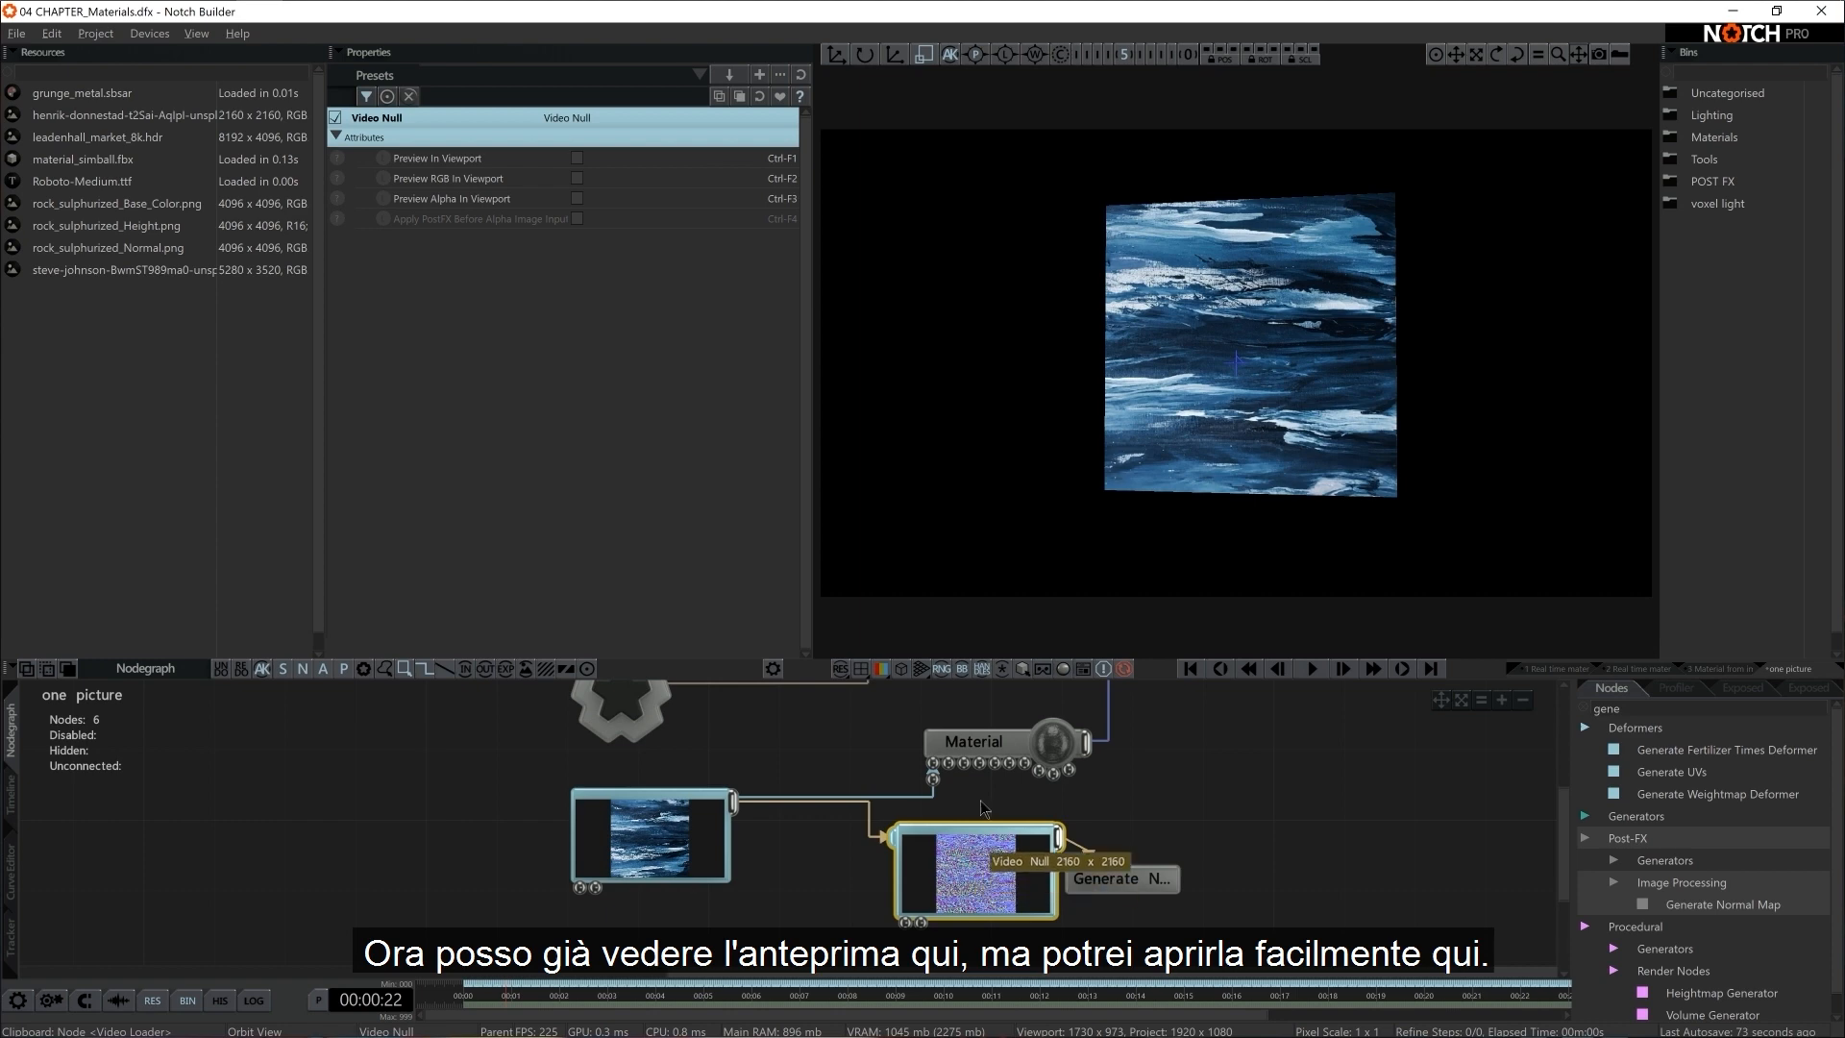
click(578, 159)
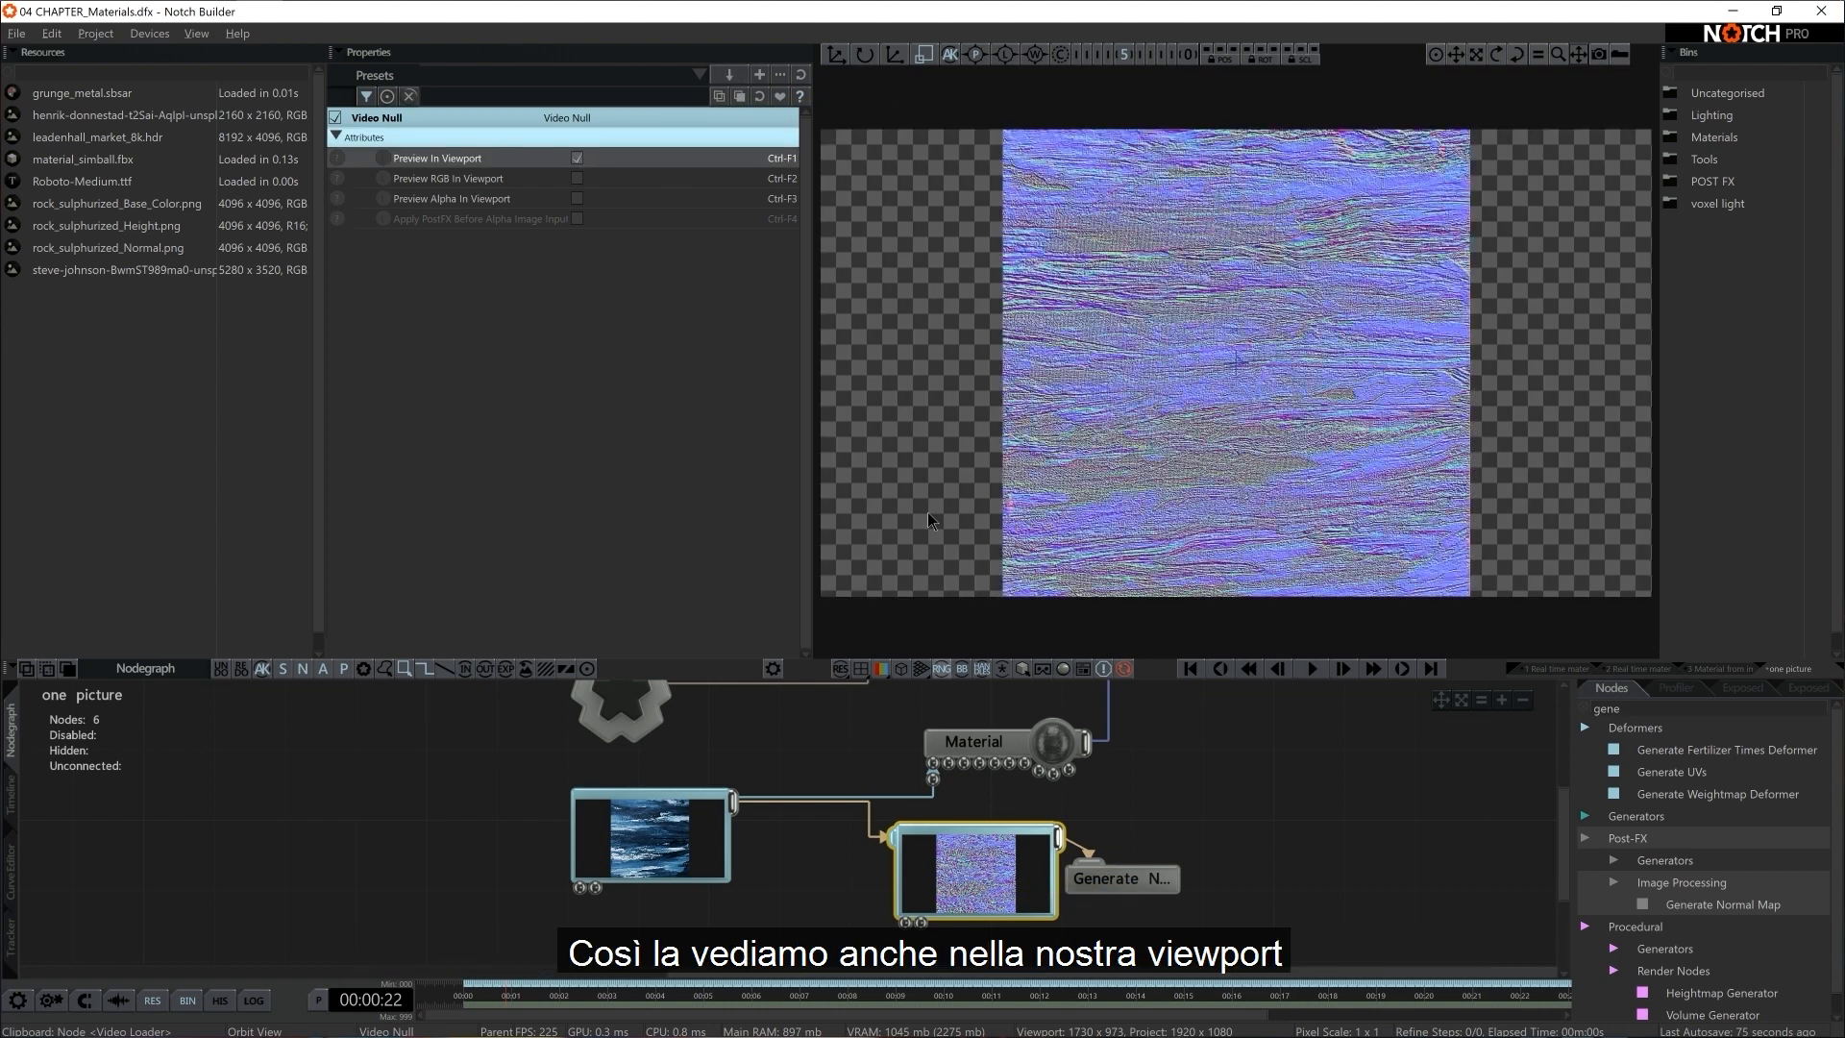
click(1110, 874)
drag(630, 179, 800, 155)
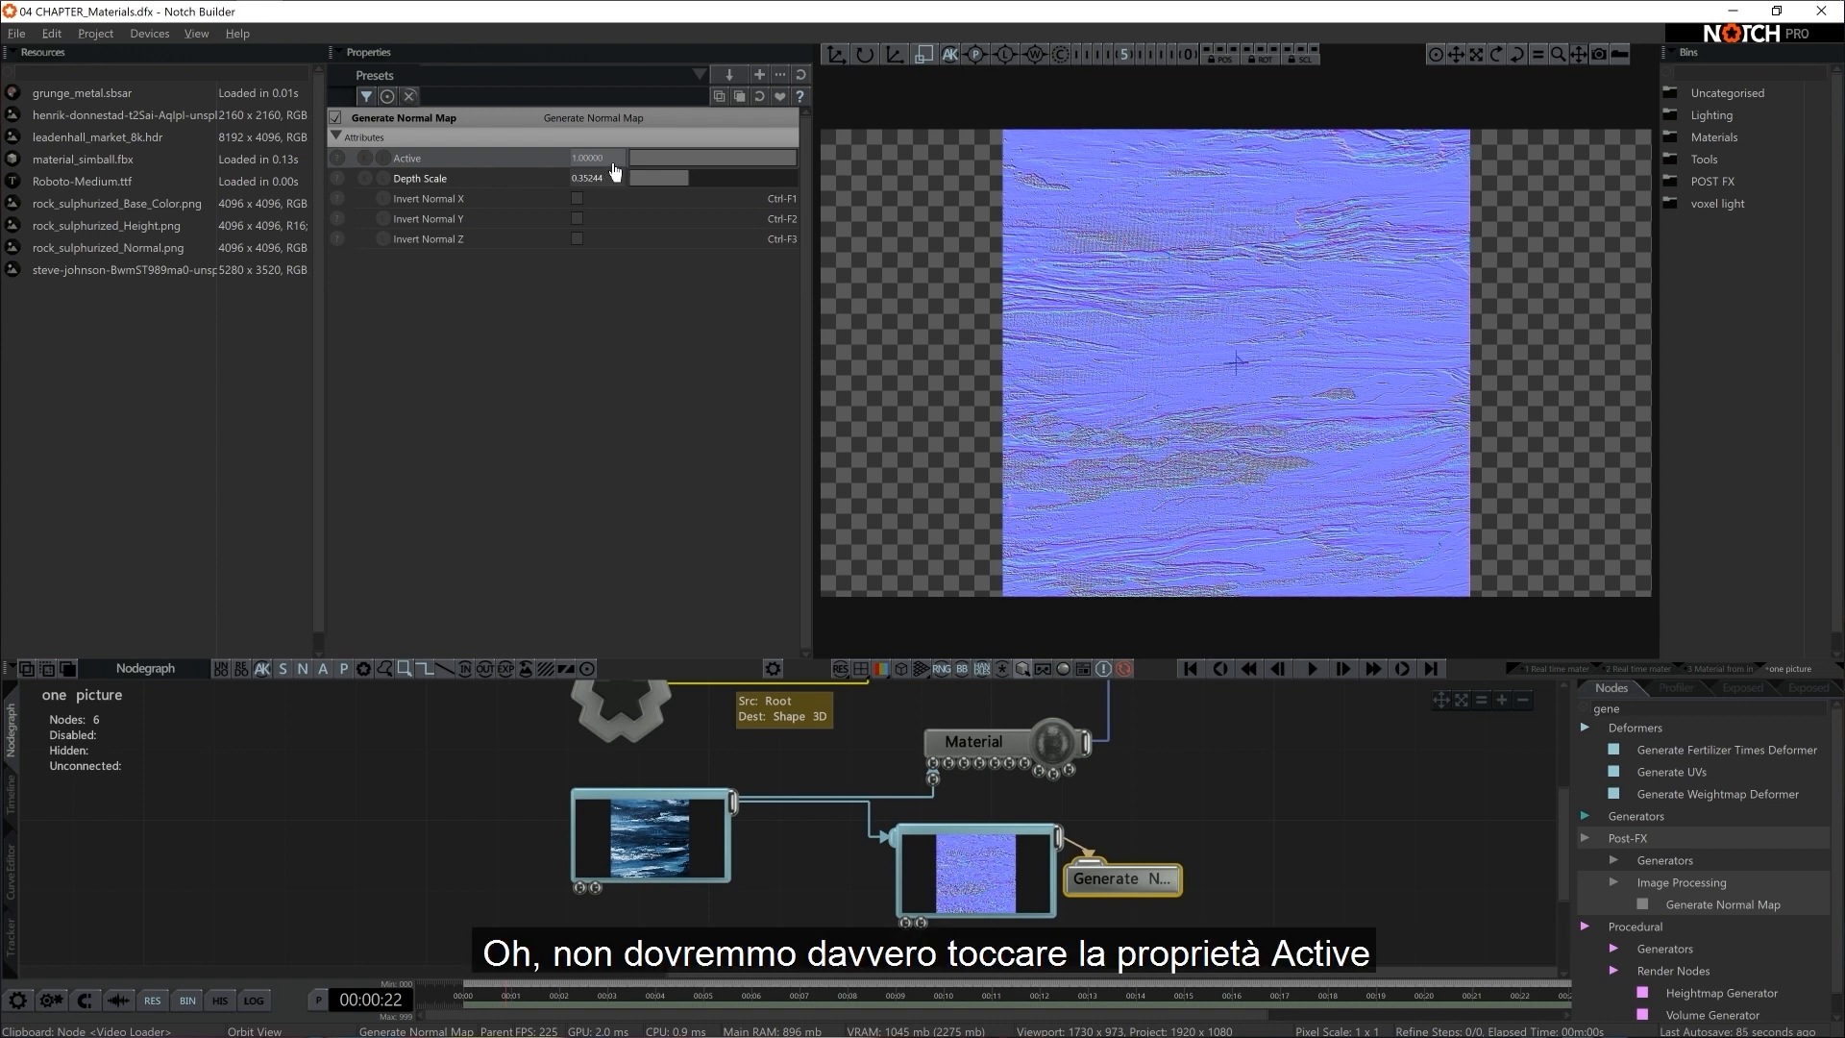
drag(582, 183, 690, 183)
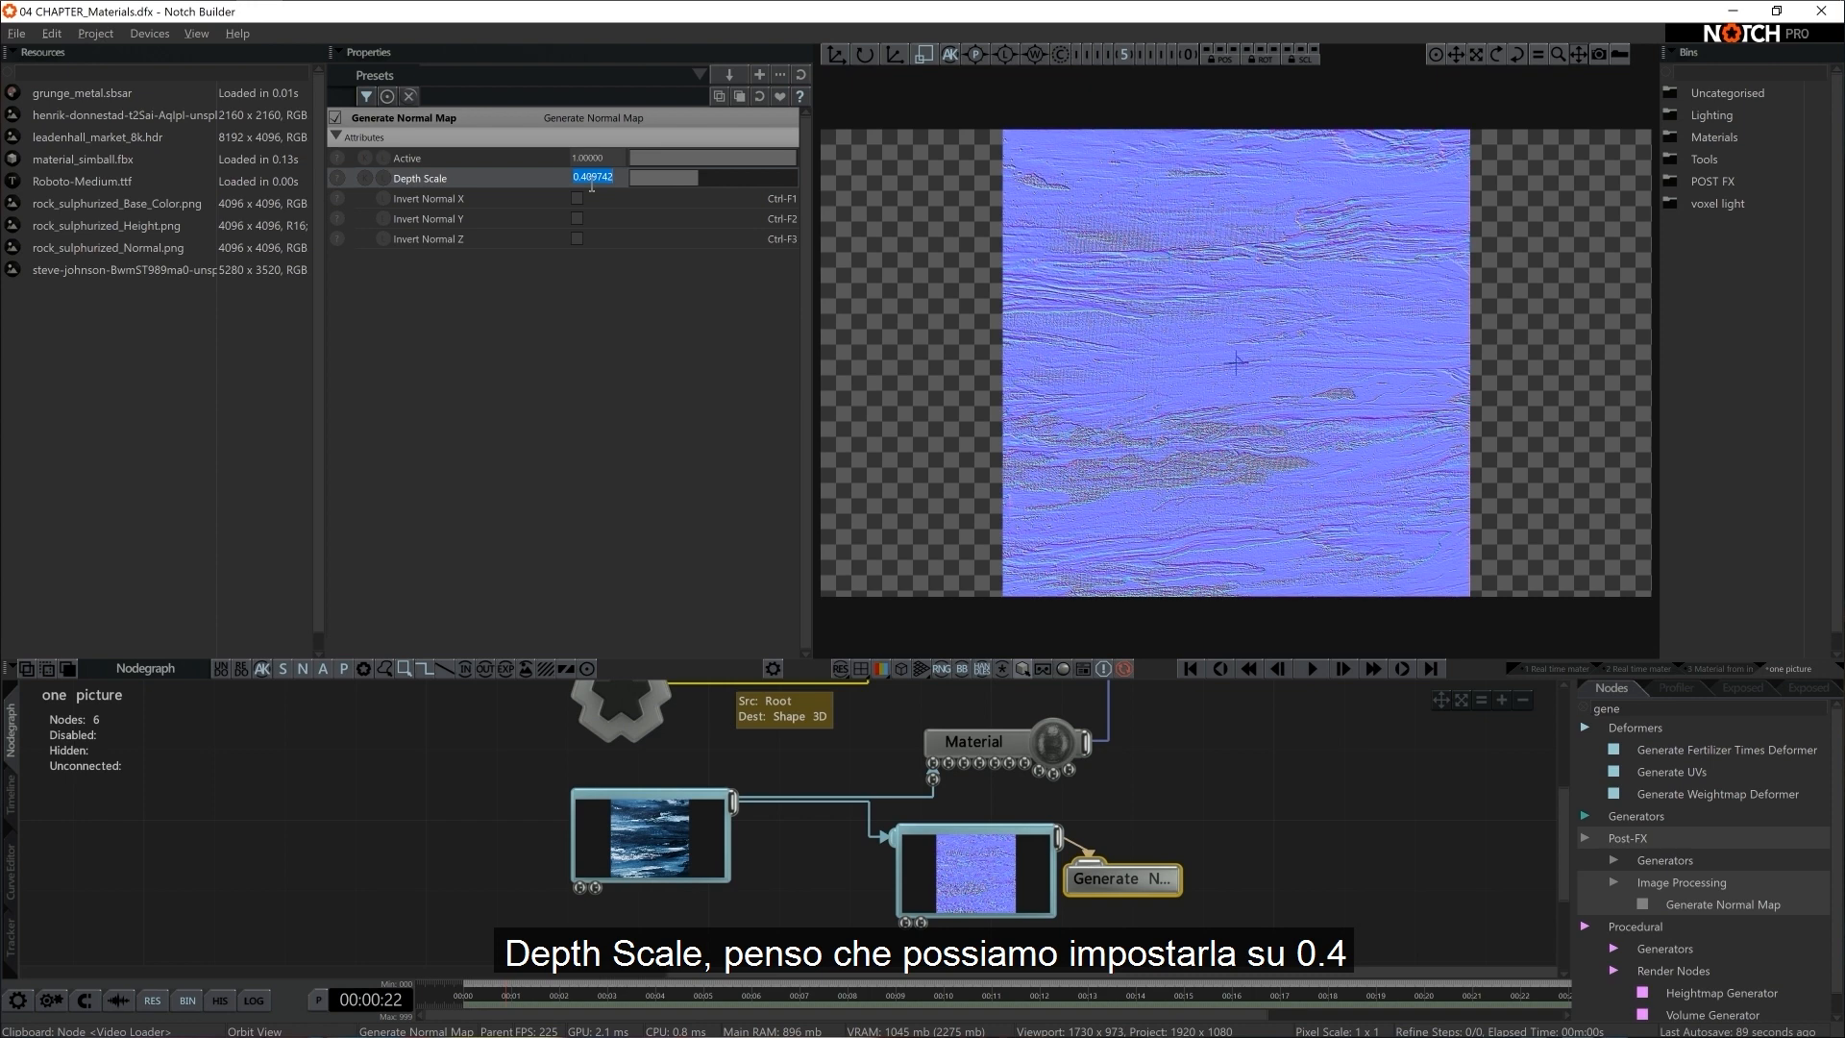
text(0.4)
key(Return)
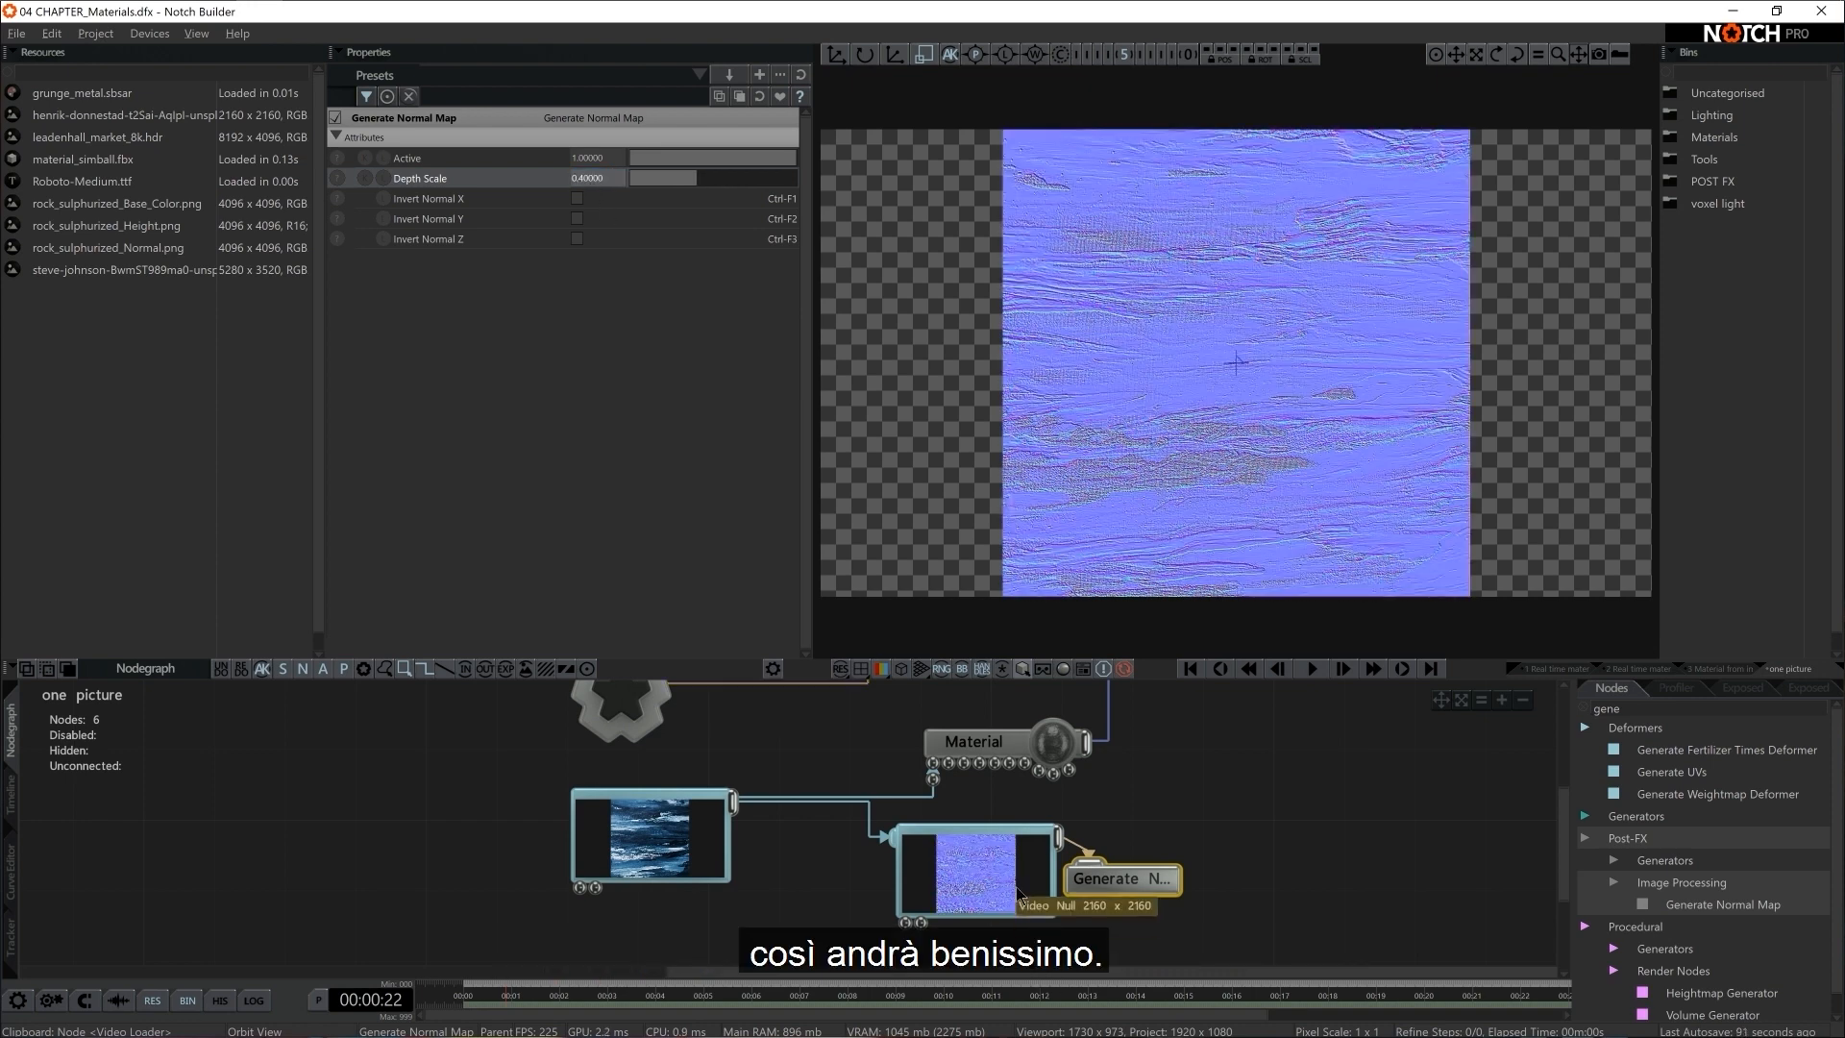
Turn off the Video Null's viewport preview and connect its output to the Material's Normal Map input
click(961, 846)
click(576, 158)
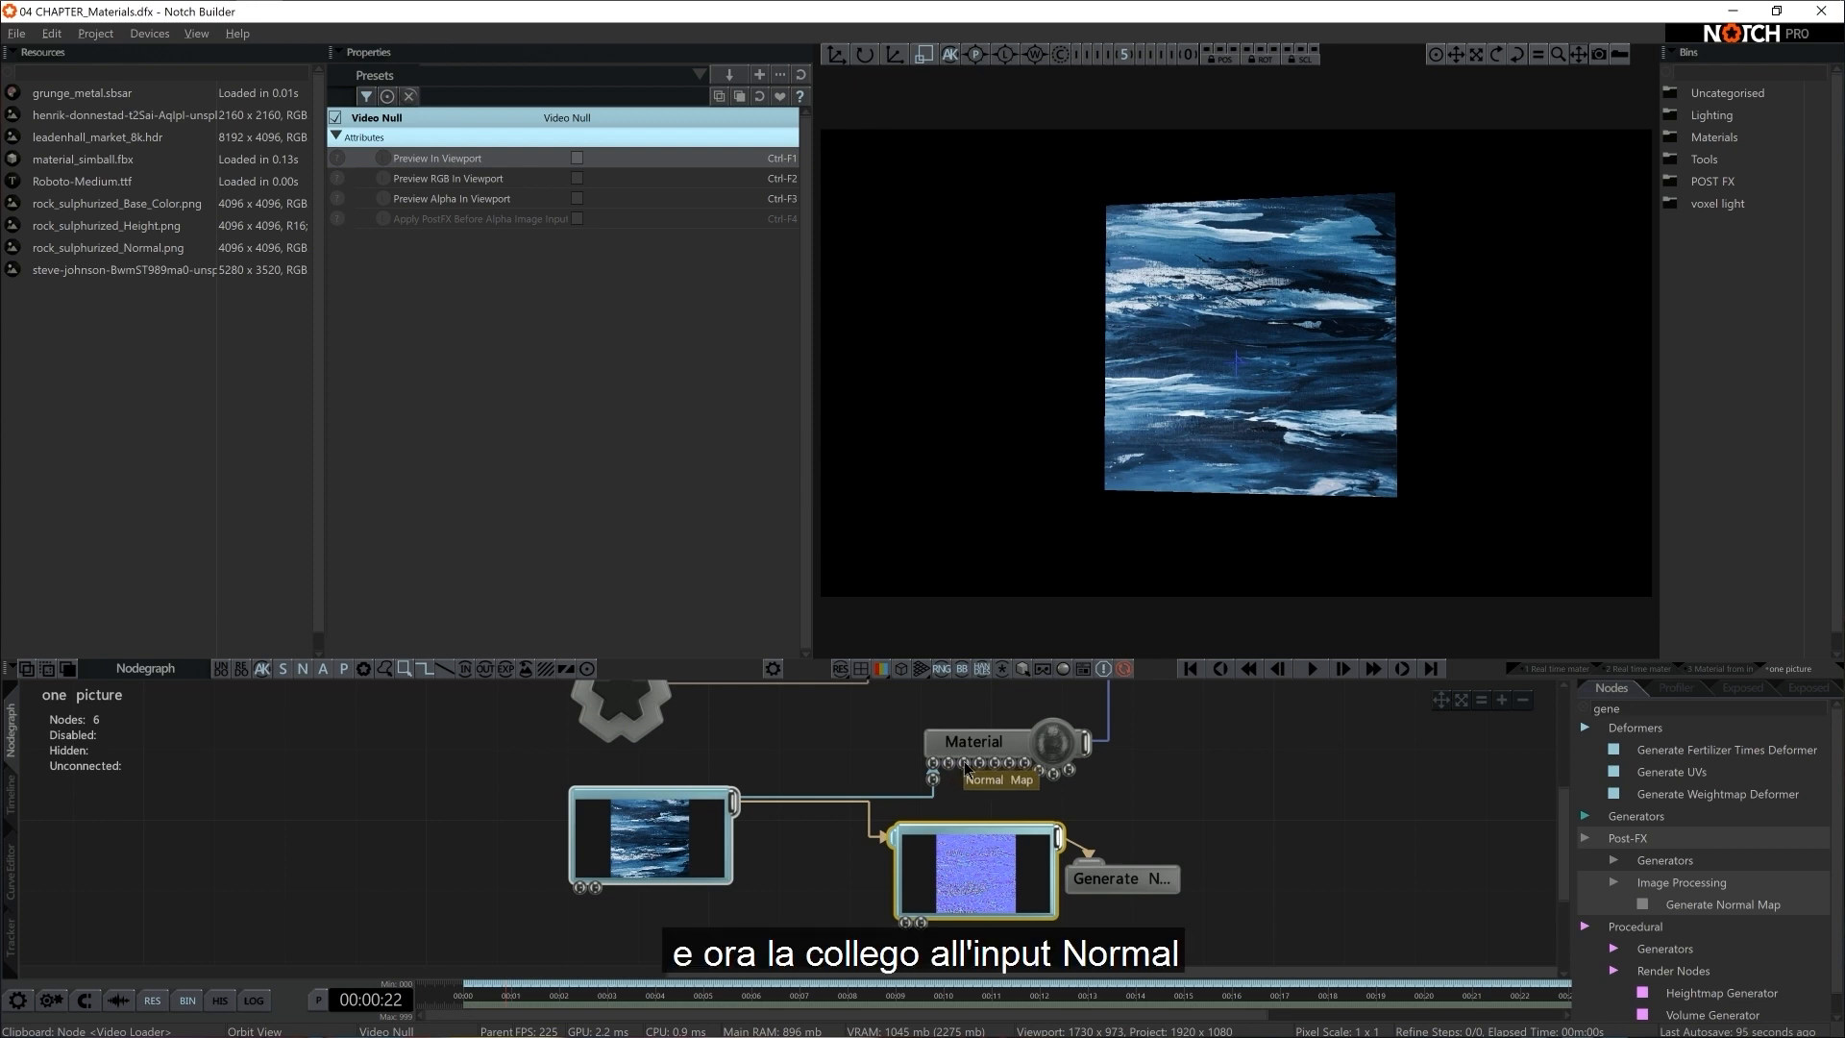
drag(1059, 838, 964, 769)
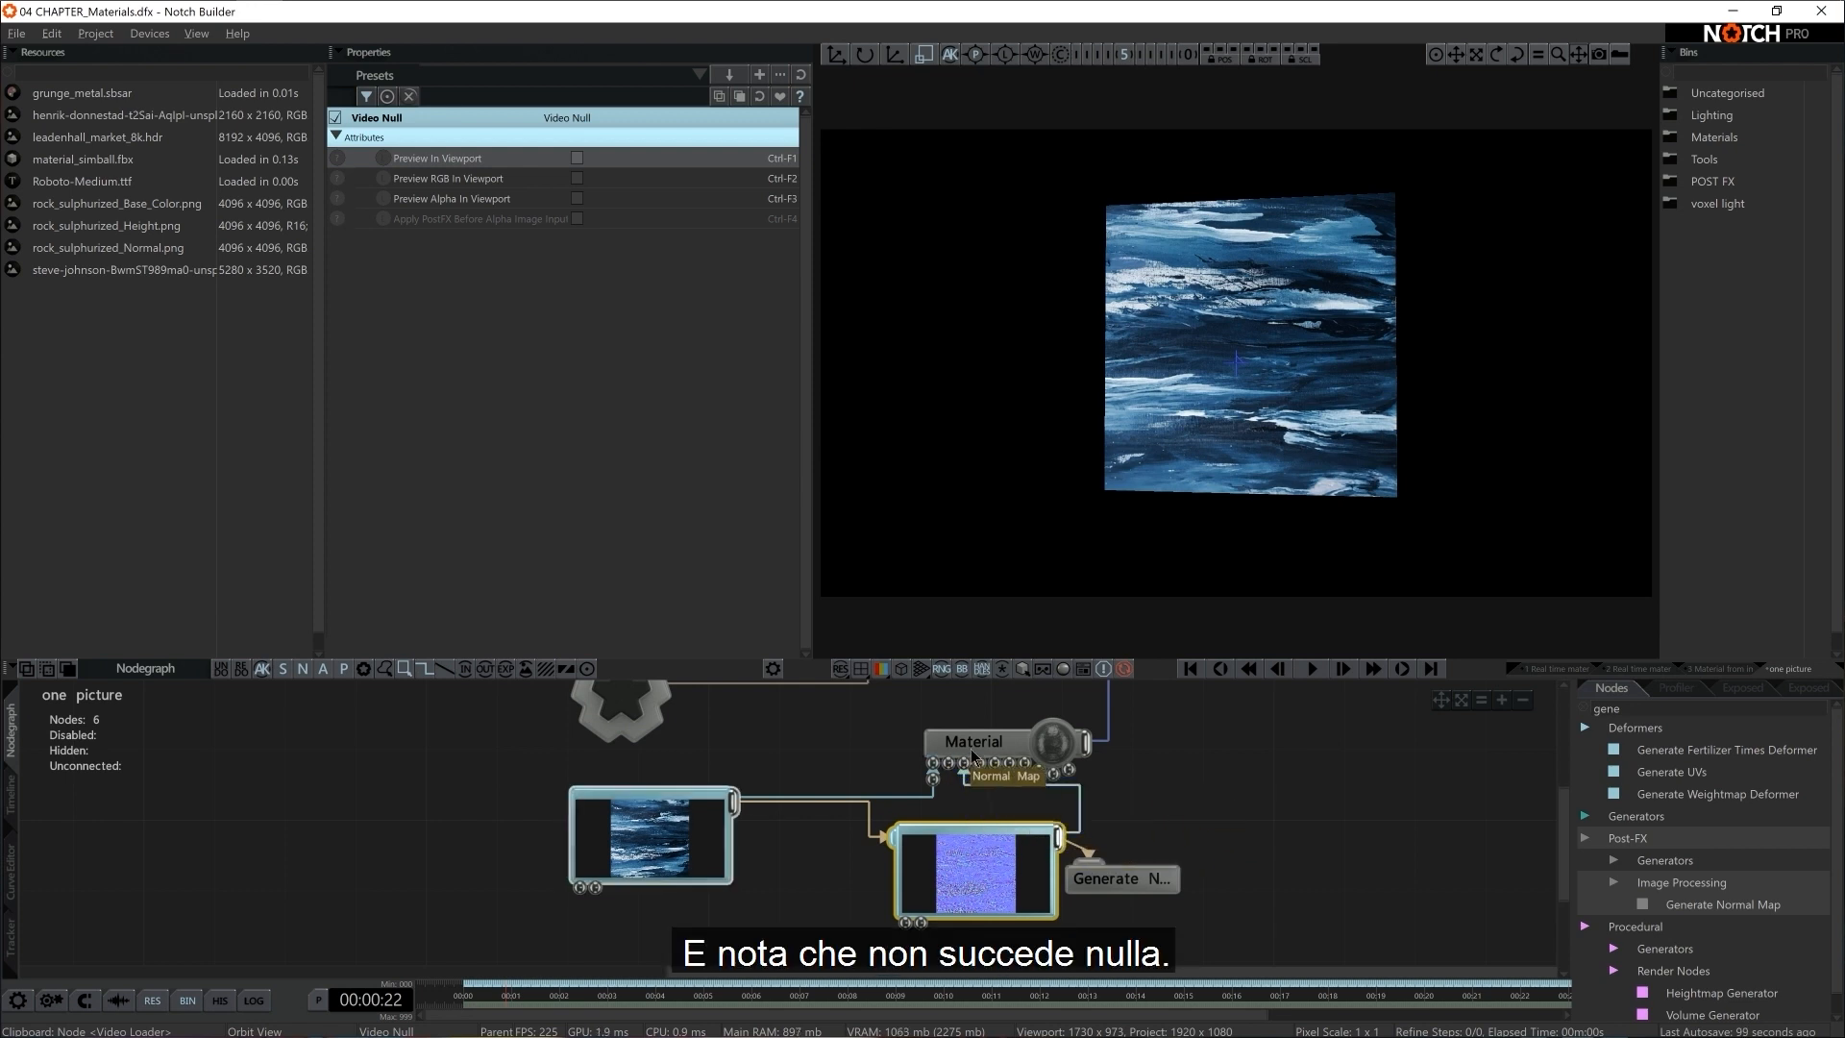
Enable Deferred Rendering and High Dynamic Range on the Root node
middle_drag(980, 742, 1031, 772)
shift+click(1026, 771)
scroll(1019, 771, down, 2)
middle_drag(602, 732, 702, 735)
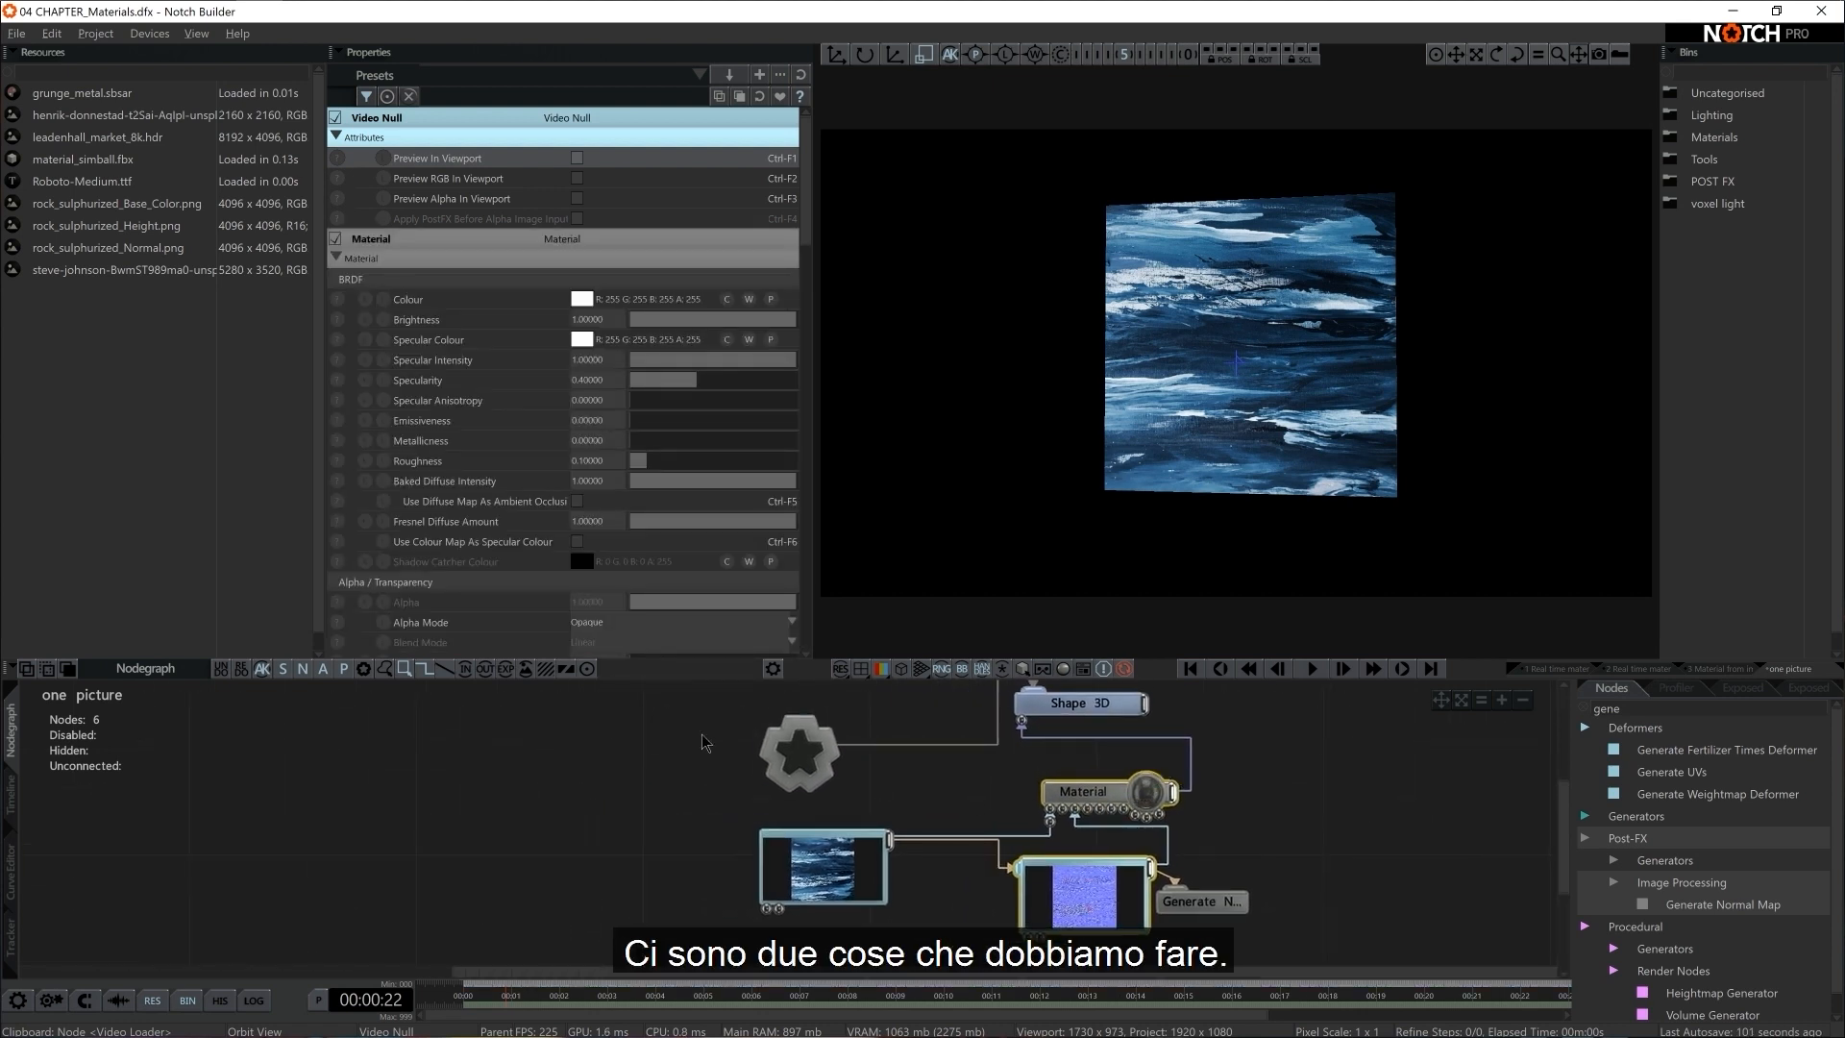
click(798, 753)
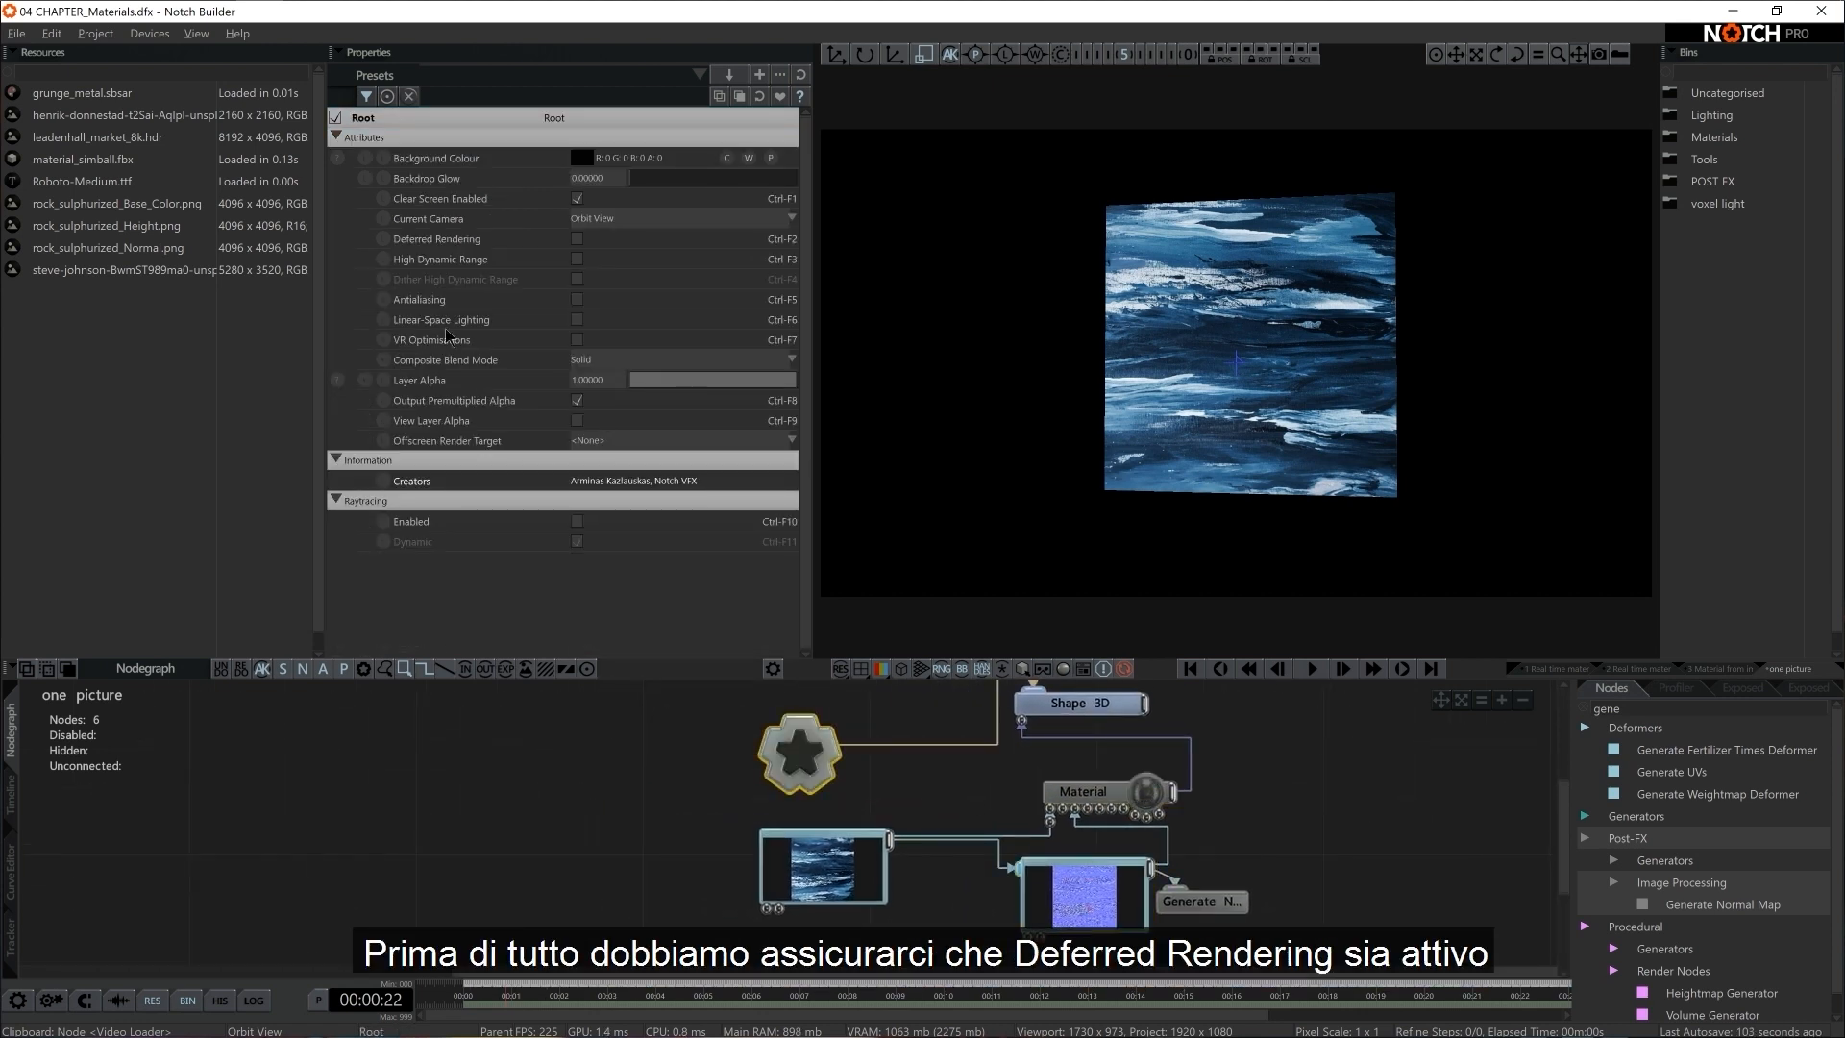
click(577, 240)
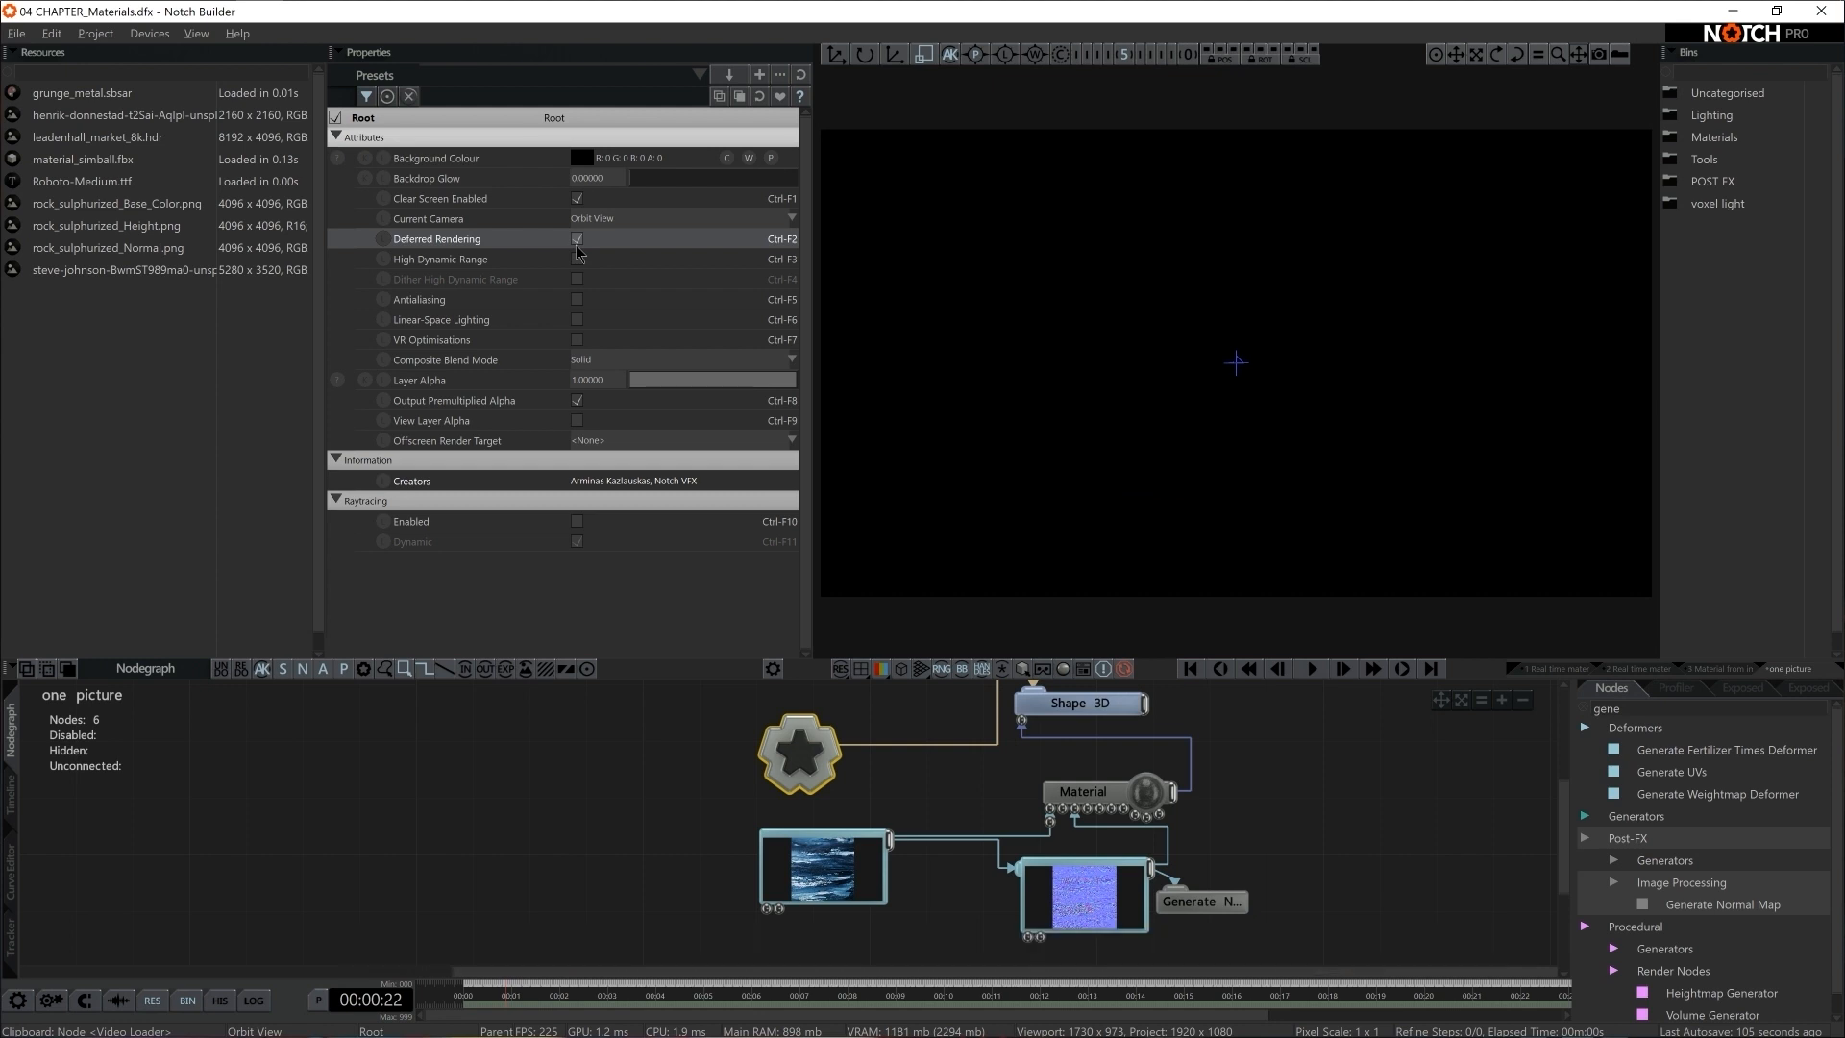
click(578, 259)
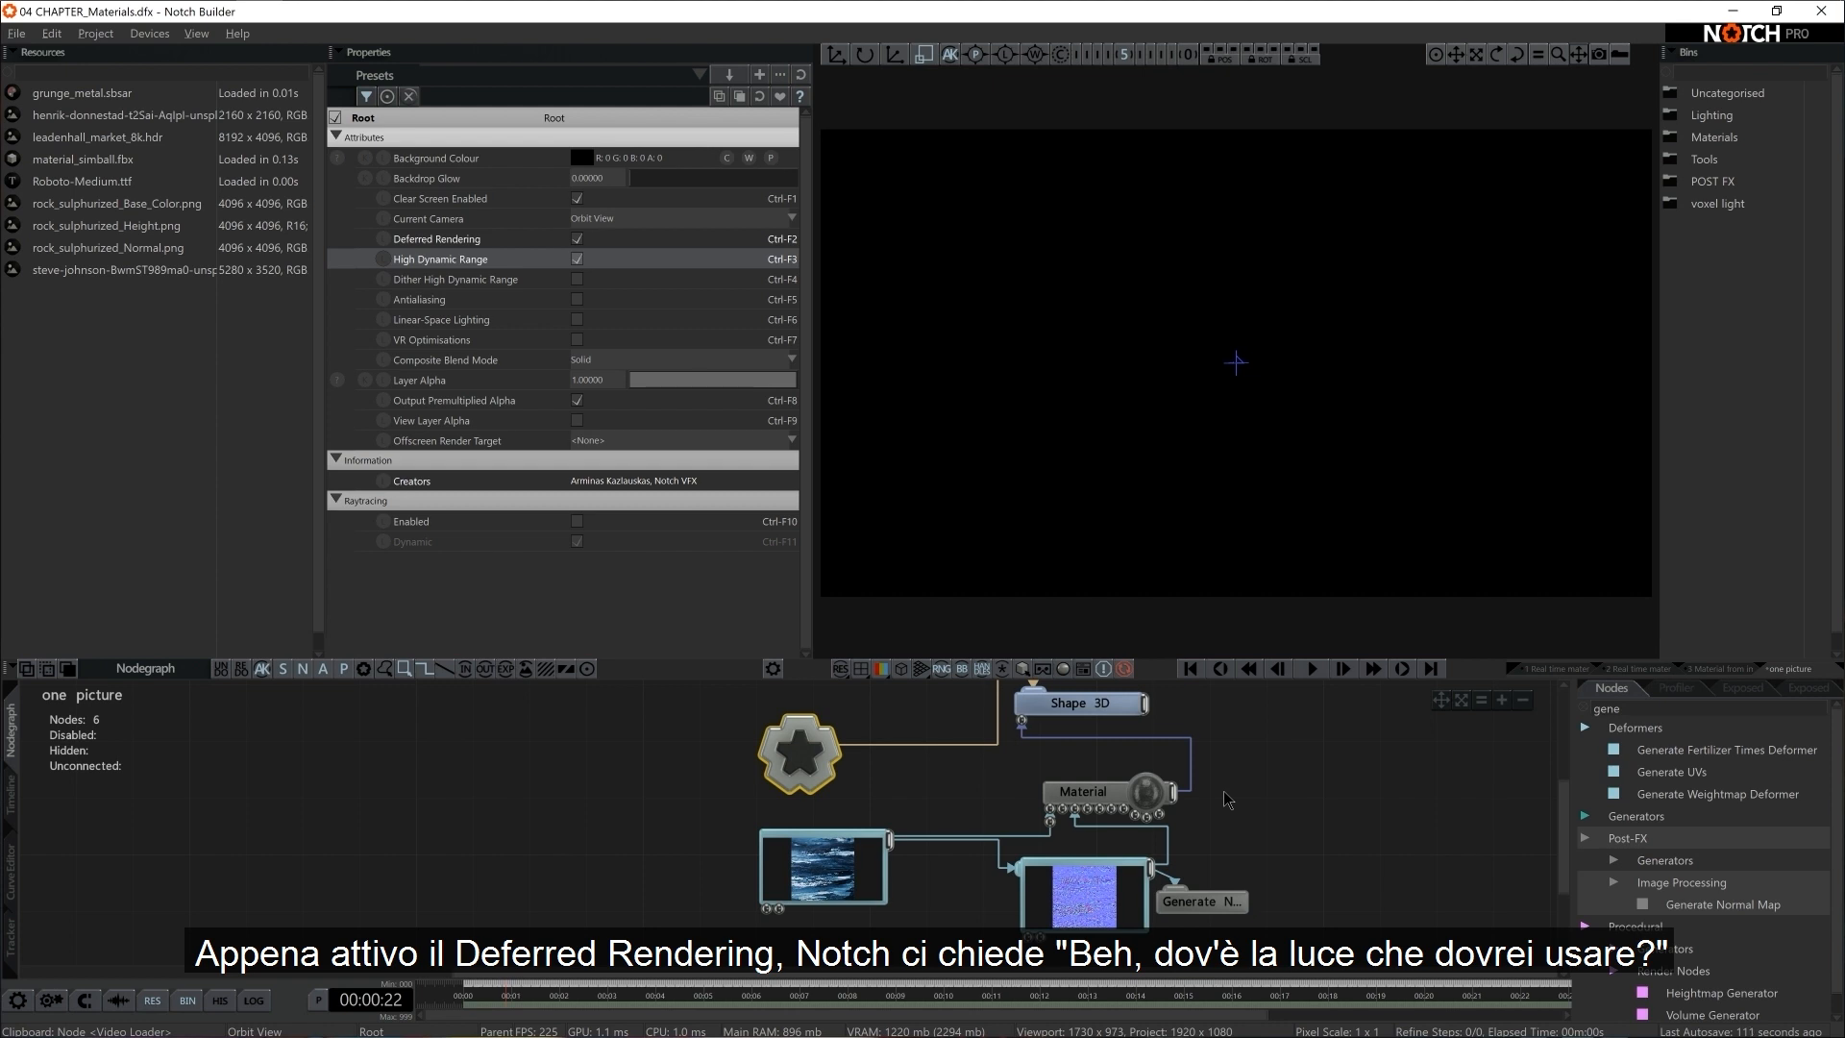
Add a standard Light node connected to the Root
text(lig)
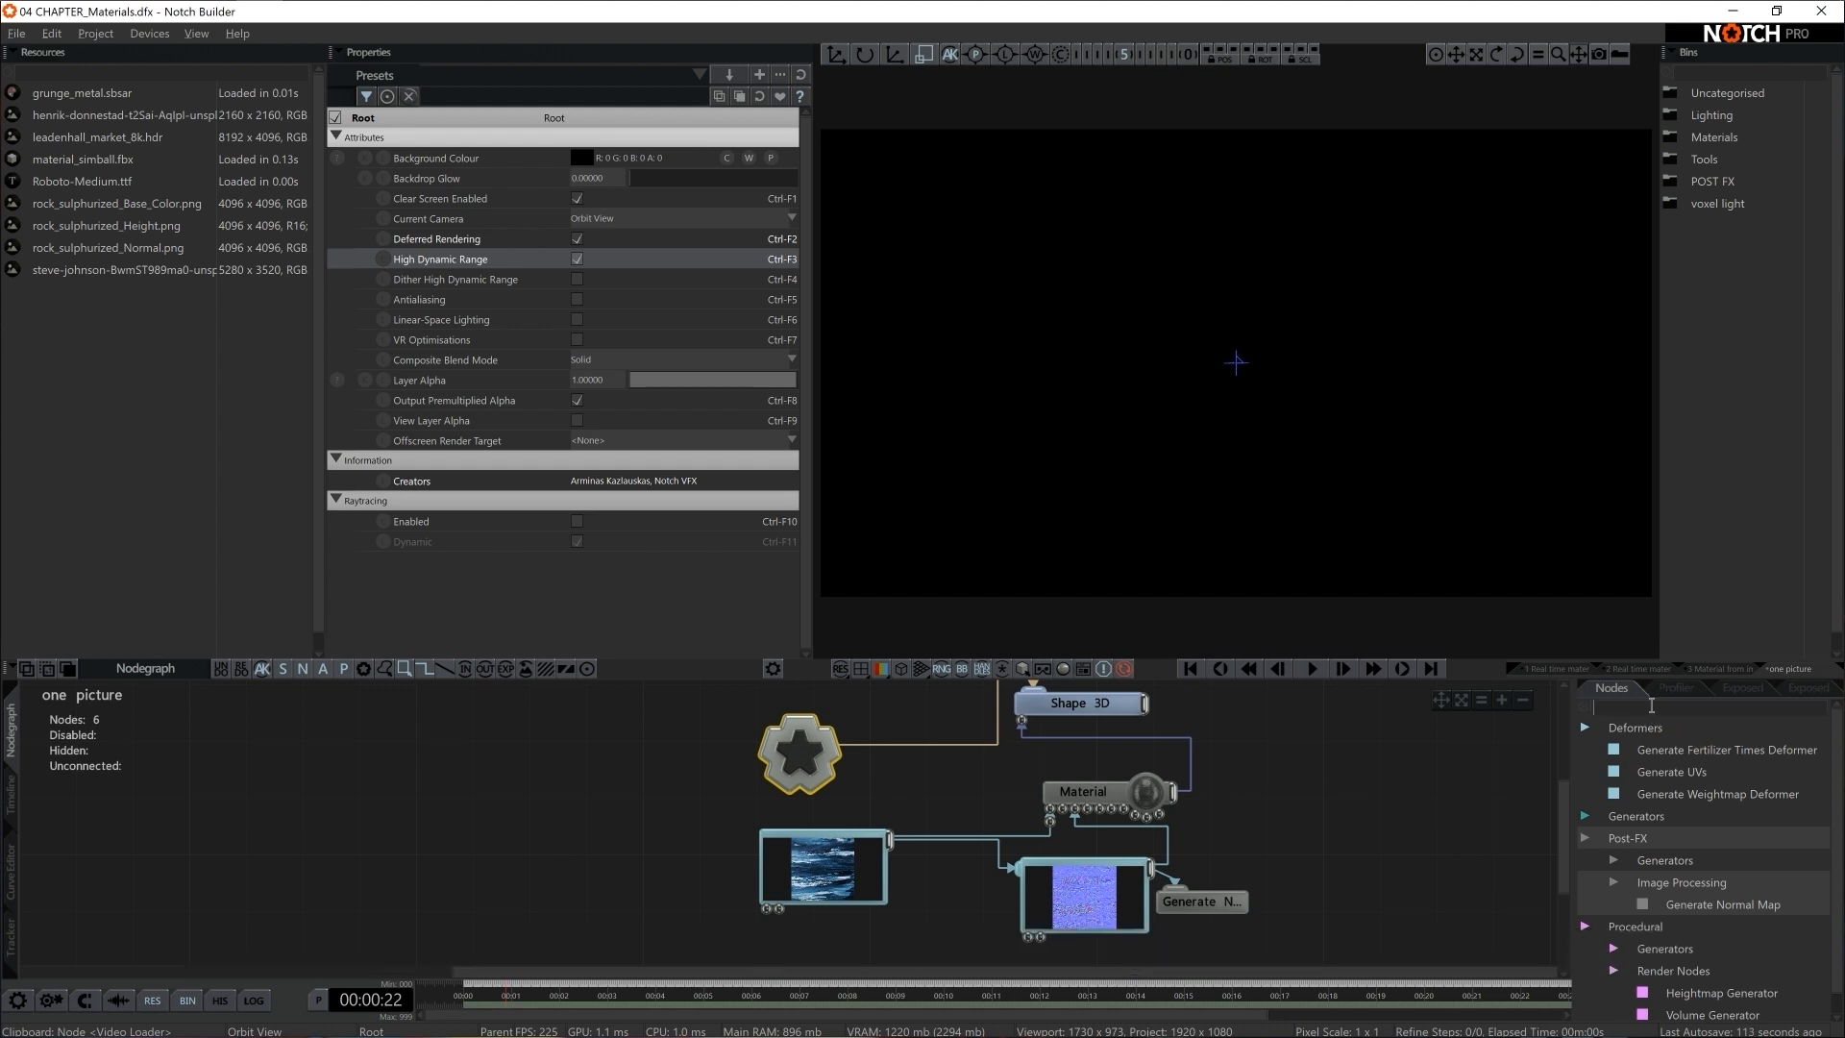
text(ht)
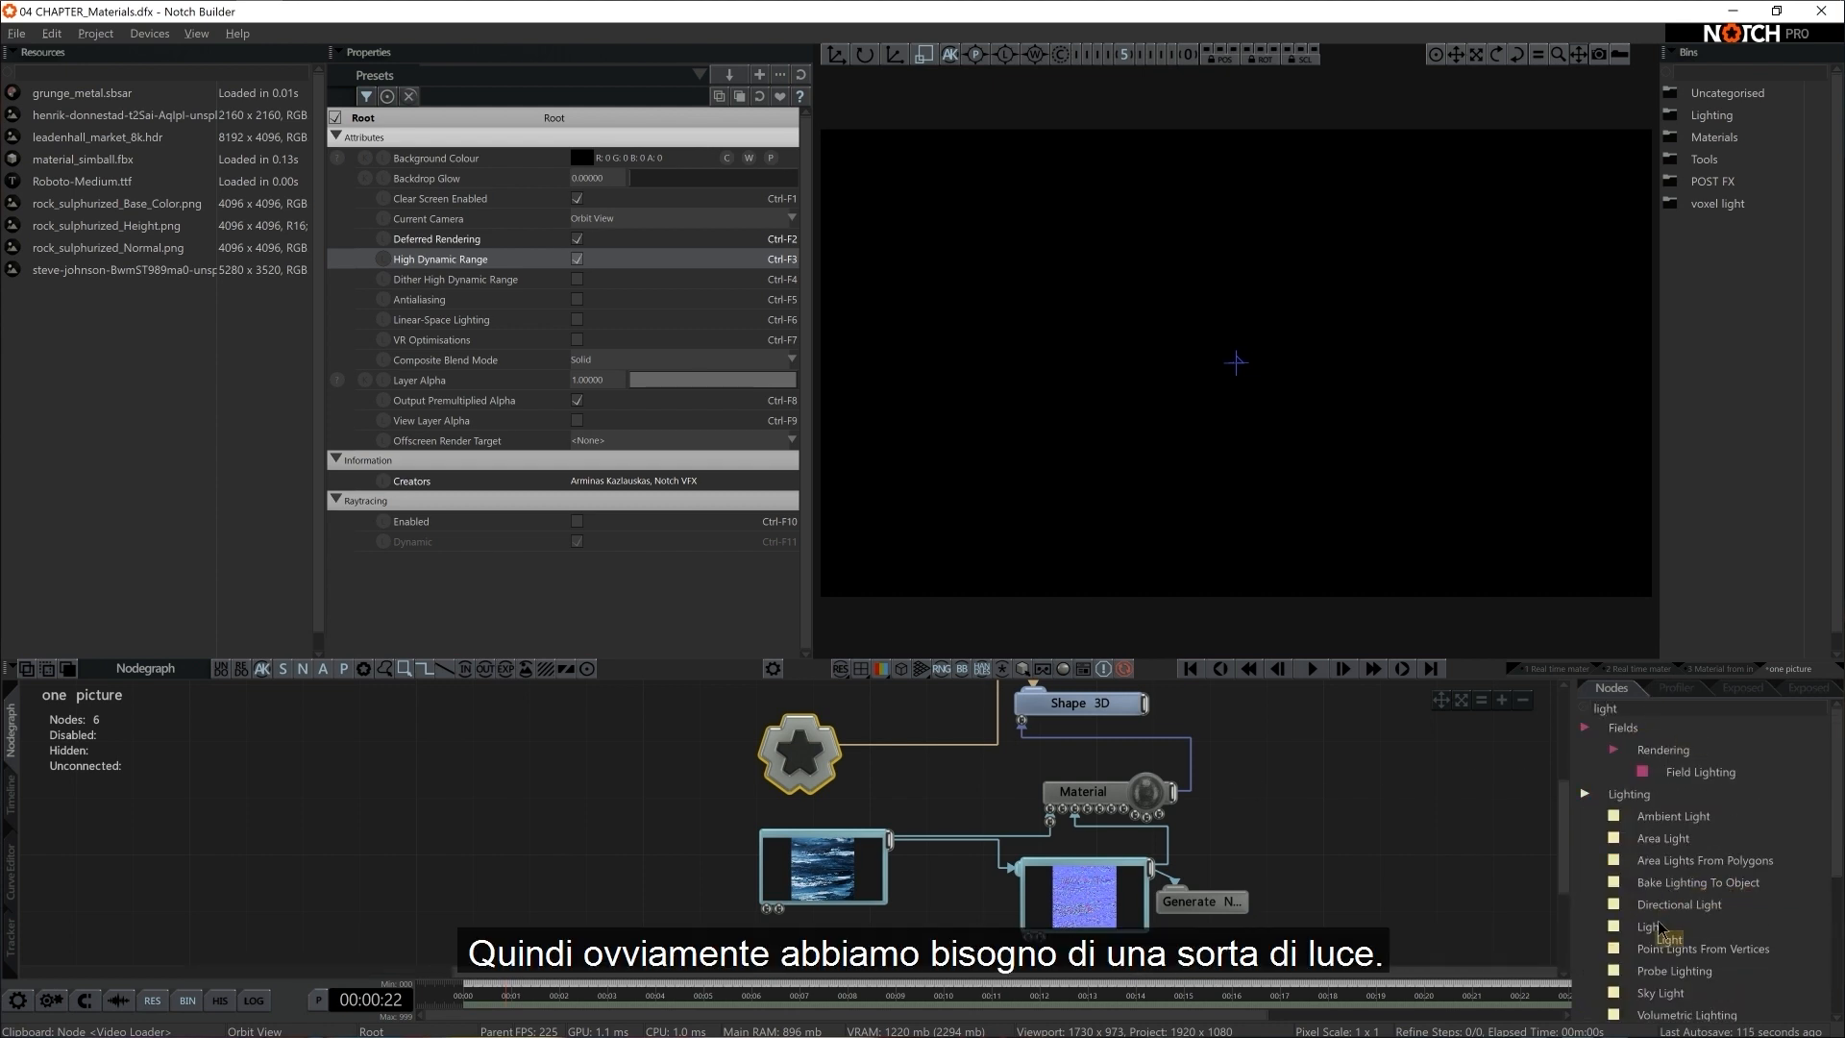
drag(1650, 927, 675, 815)
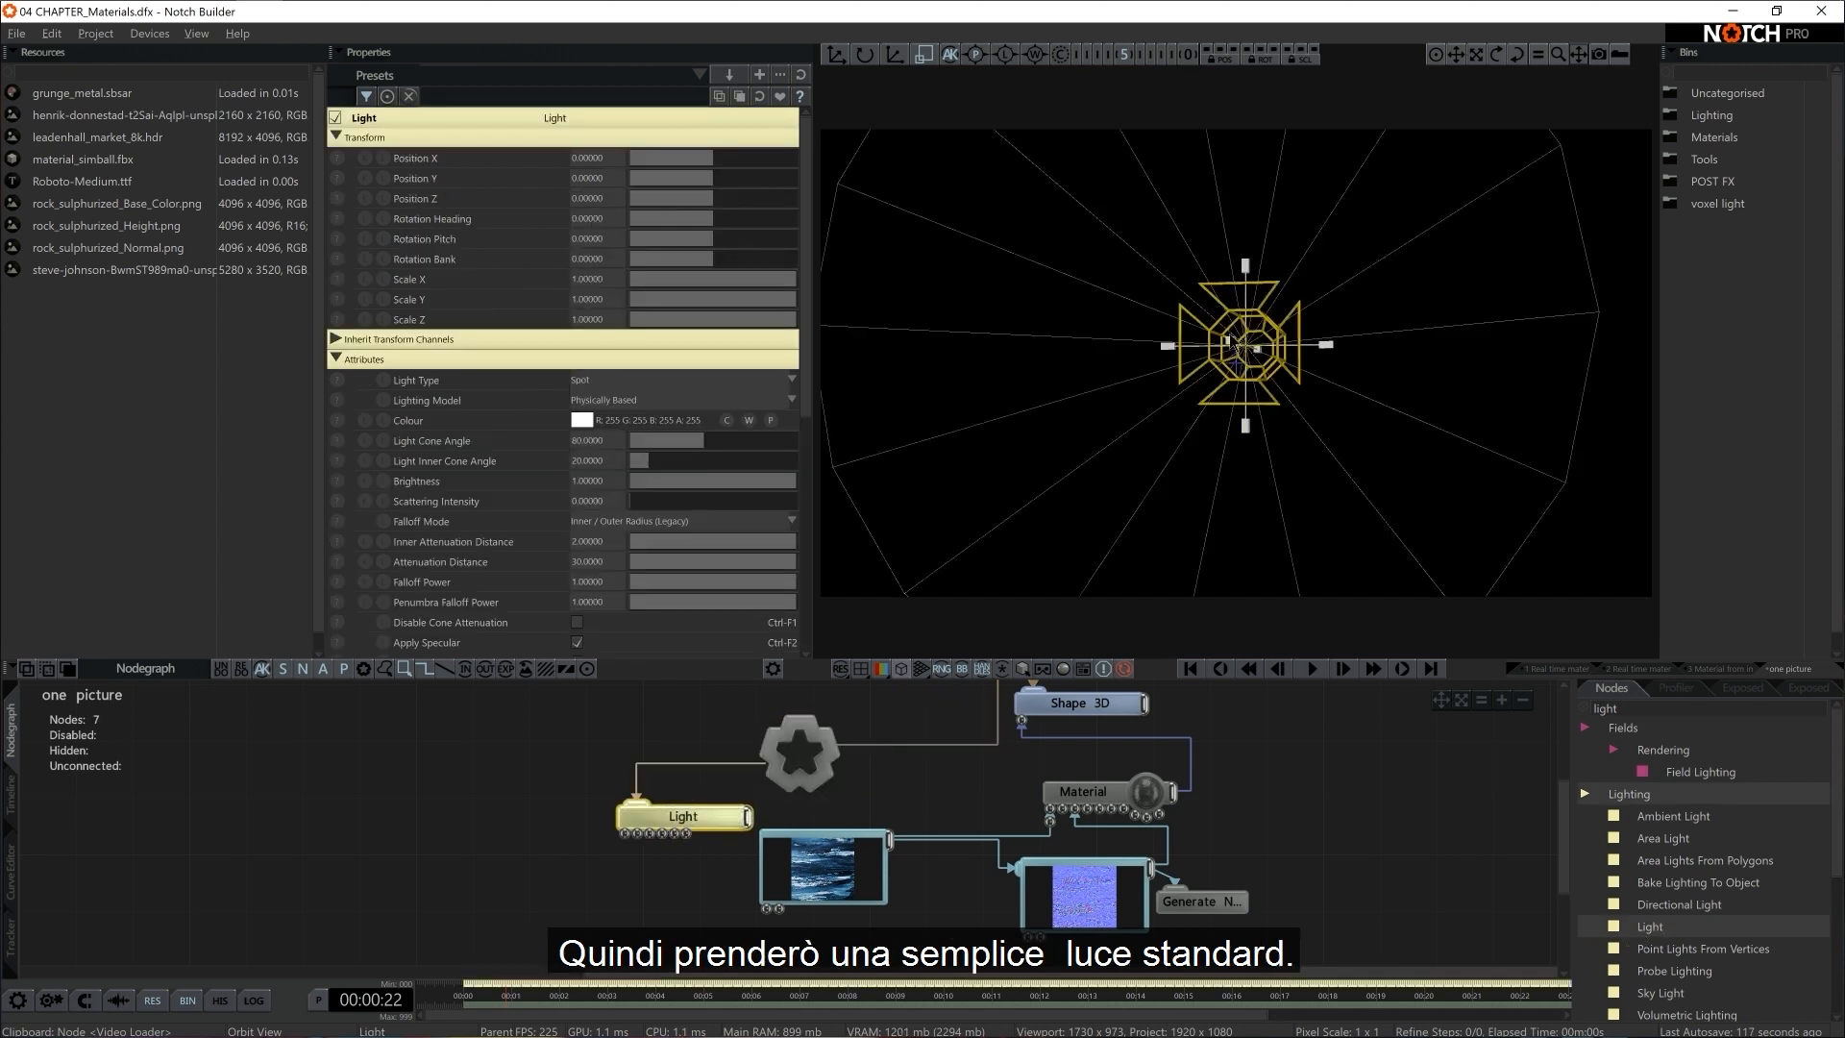
Move the Light in front of the plane to a Position Z of about 0.6 and rotate its pitch to about -195 to face the plane
key(w)
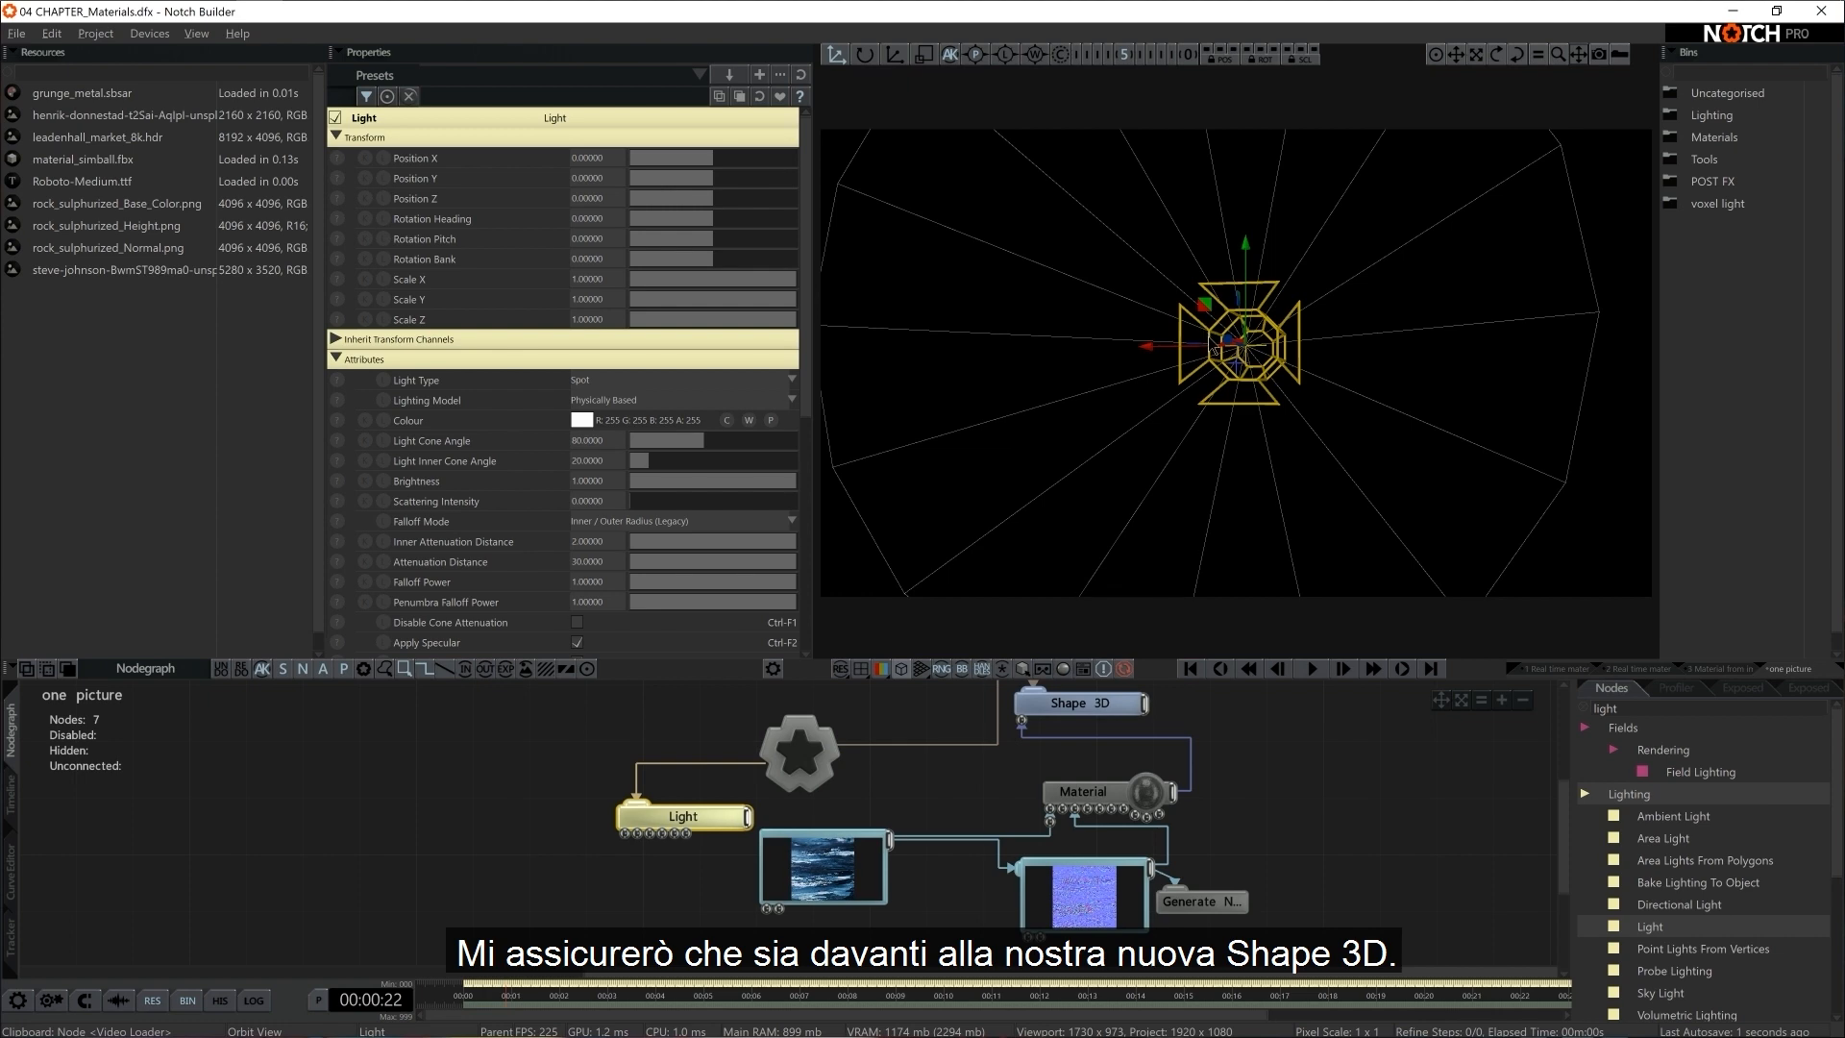
drag(1213, 350, 968, 500)
drag(1015, 425, 1068, 254)
key(e)
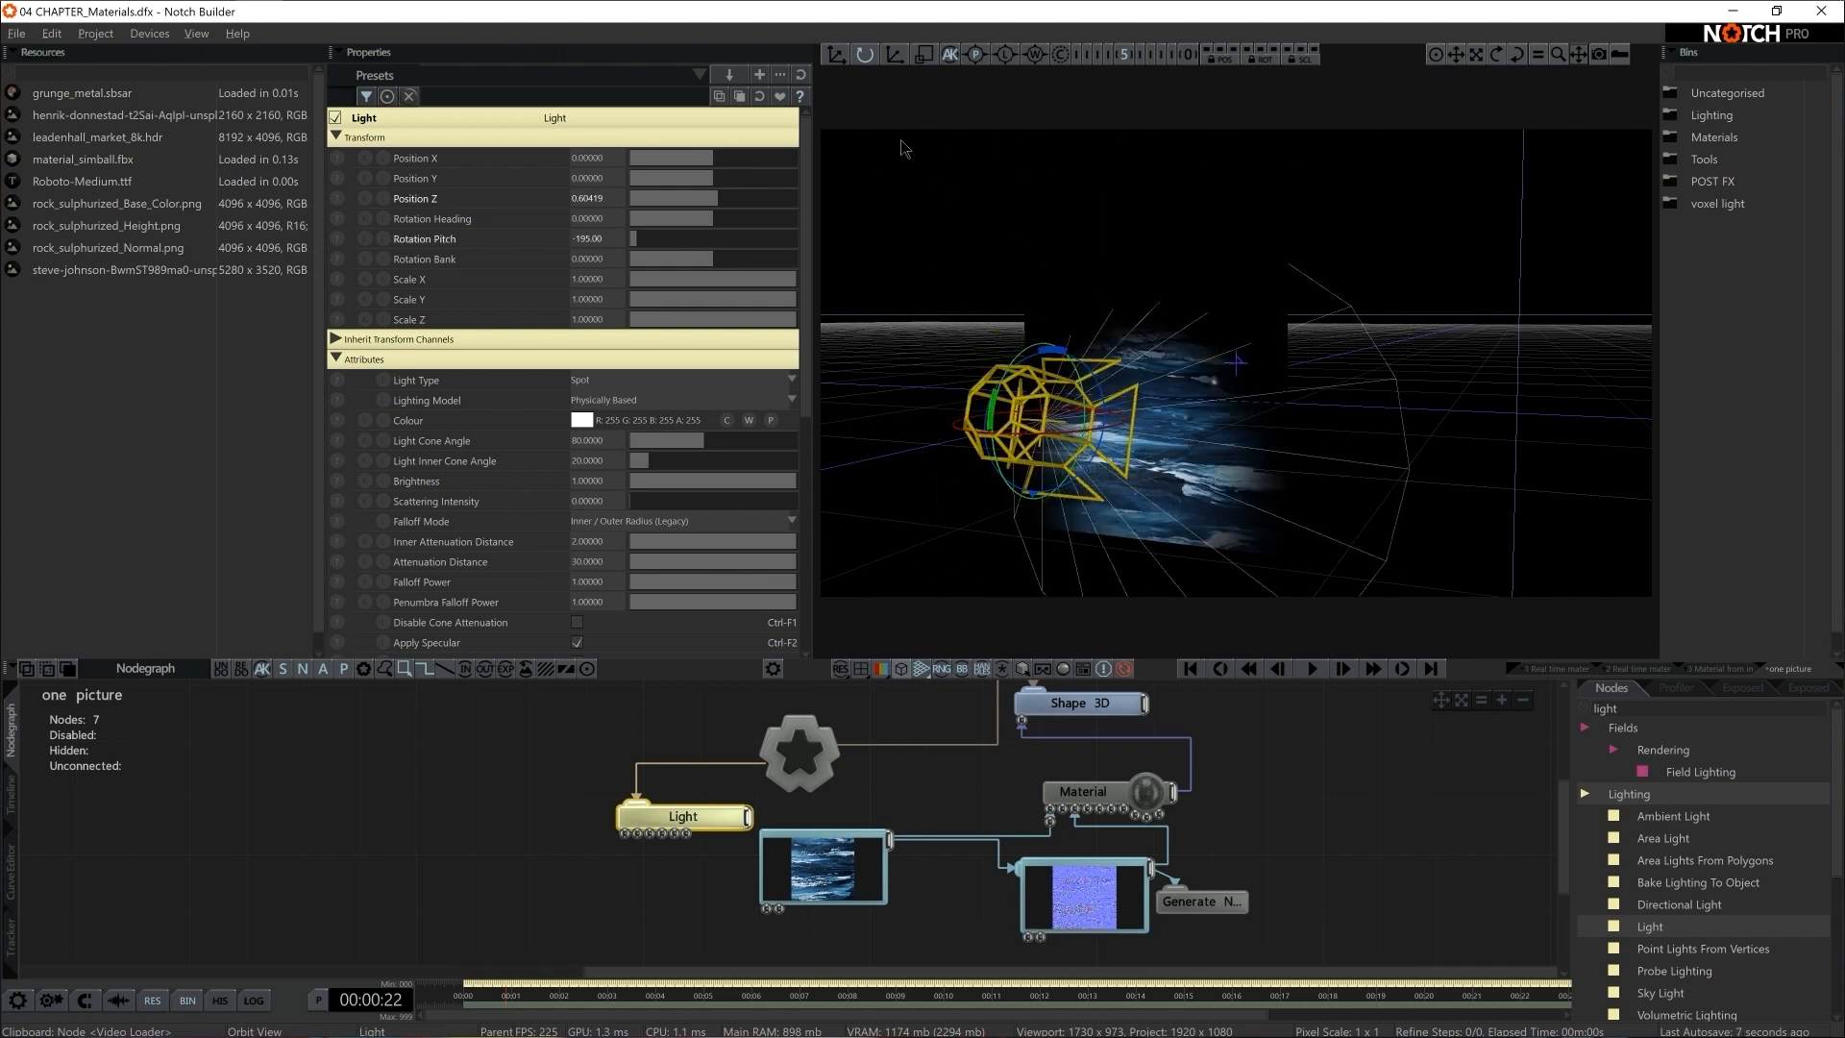
Move the Light up and back to about Y 0.29 and Z 1.2, and tilt it downward to a pitch of about -217.5
click(835, 56)
drag(996, 459, 877, 246)
key(e)
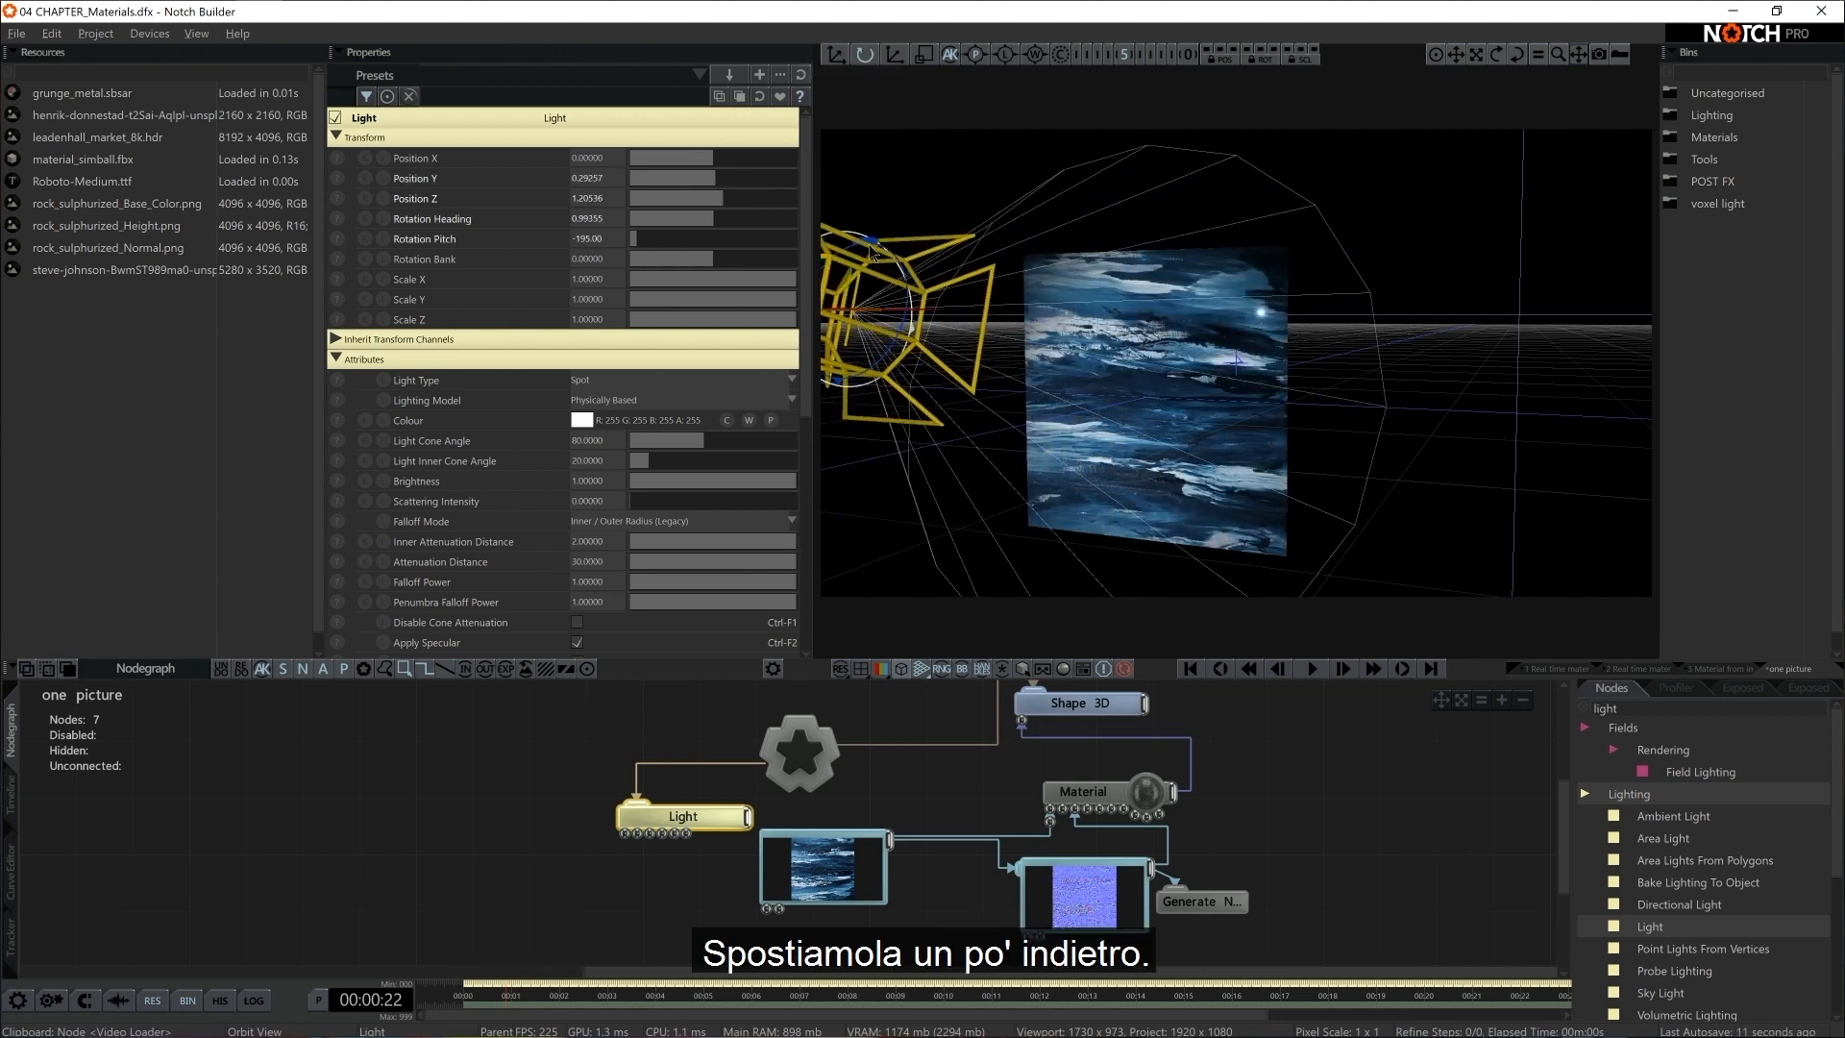
right_drag(1014, 325, 1024, 328)
drag(843, 267, 860, 254)
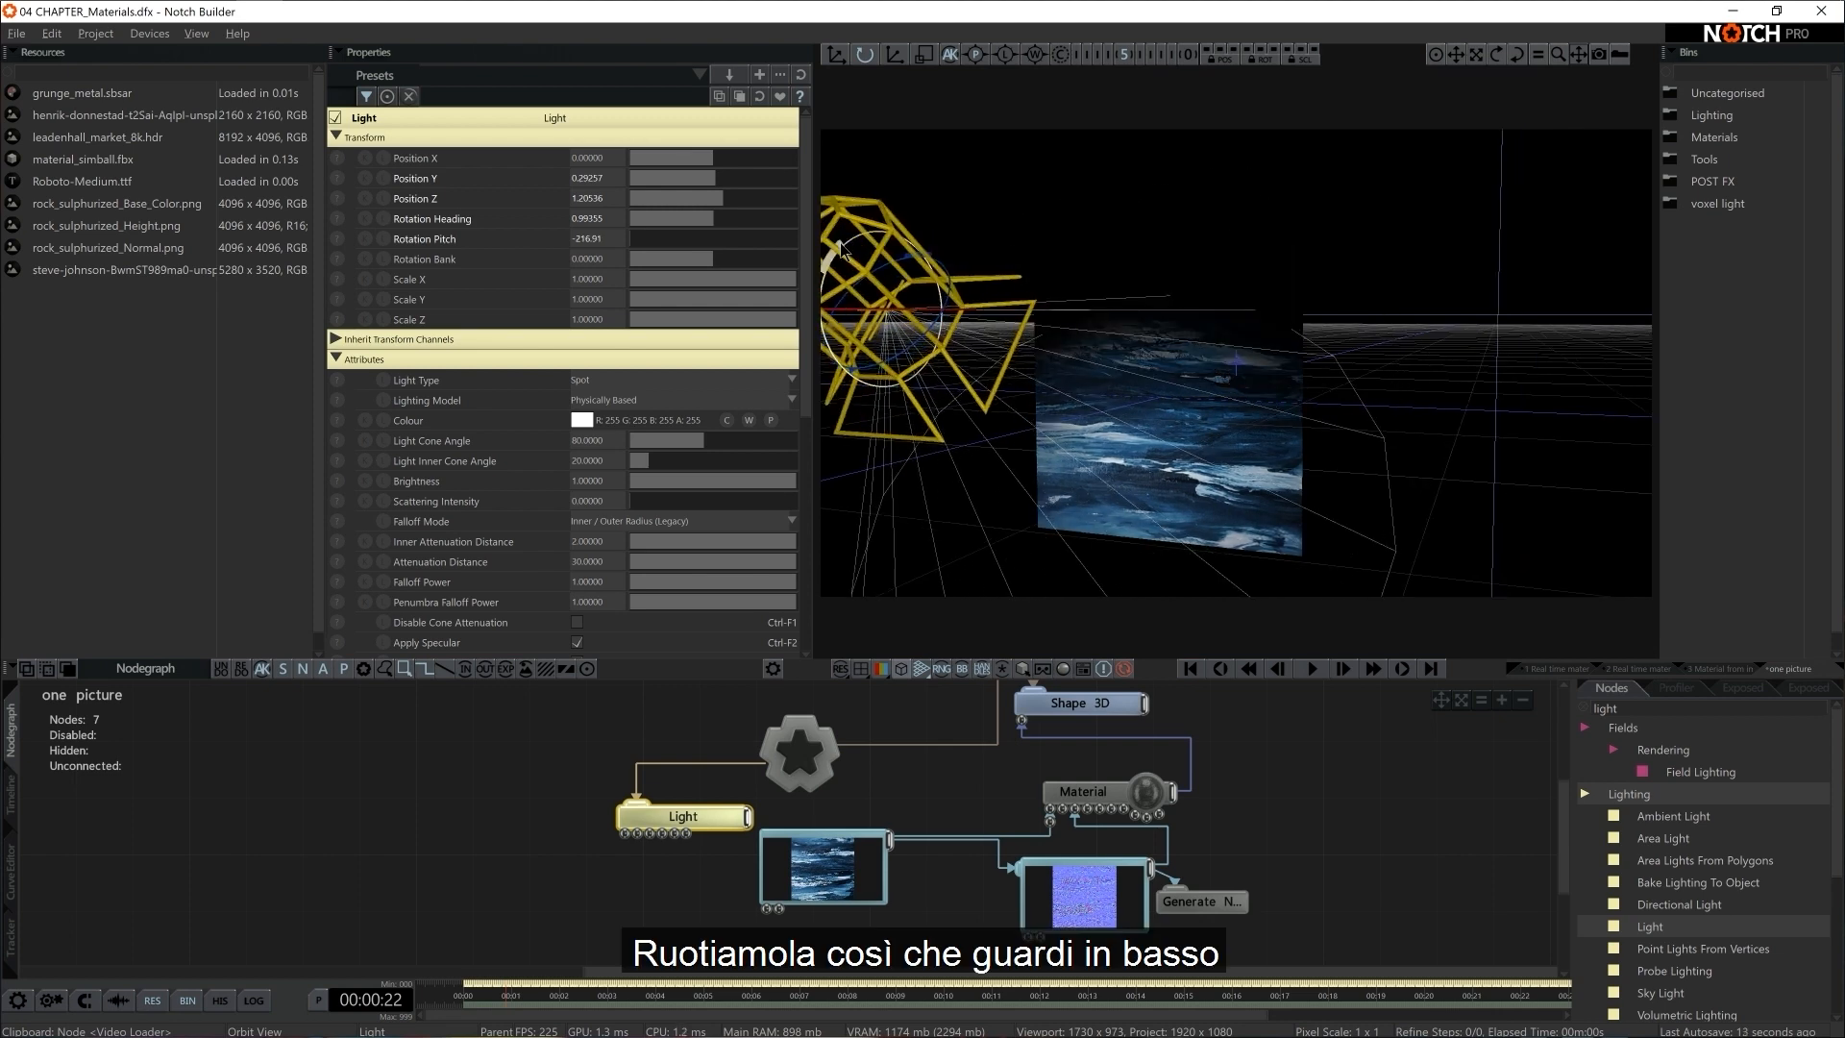
right_drag(870, 284, 1016, 291)
click(835, 55)
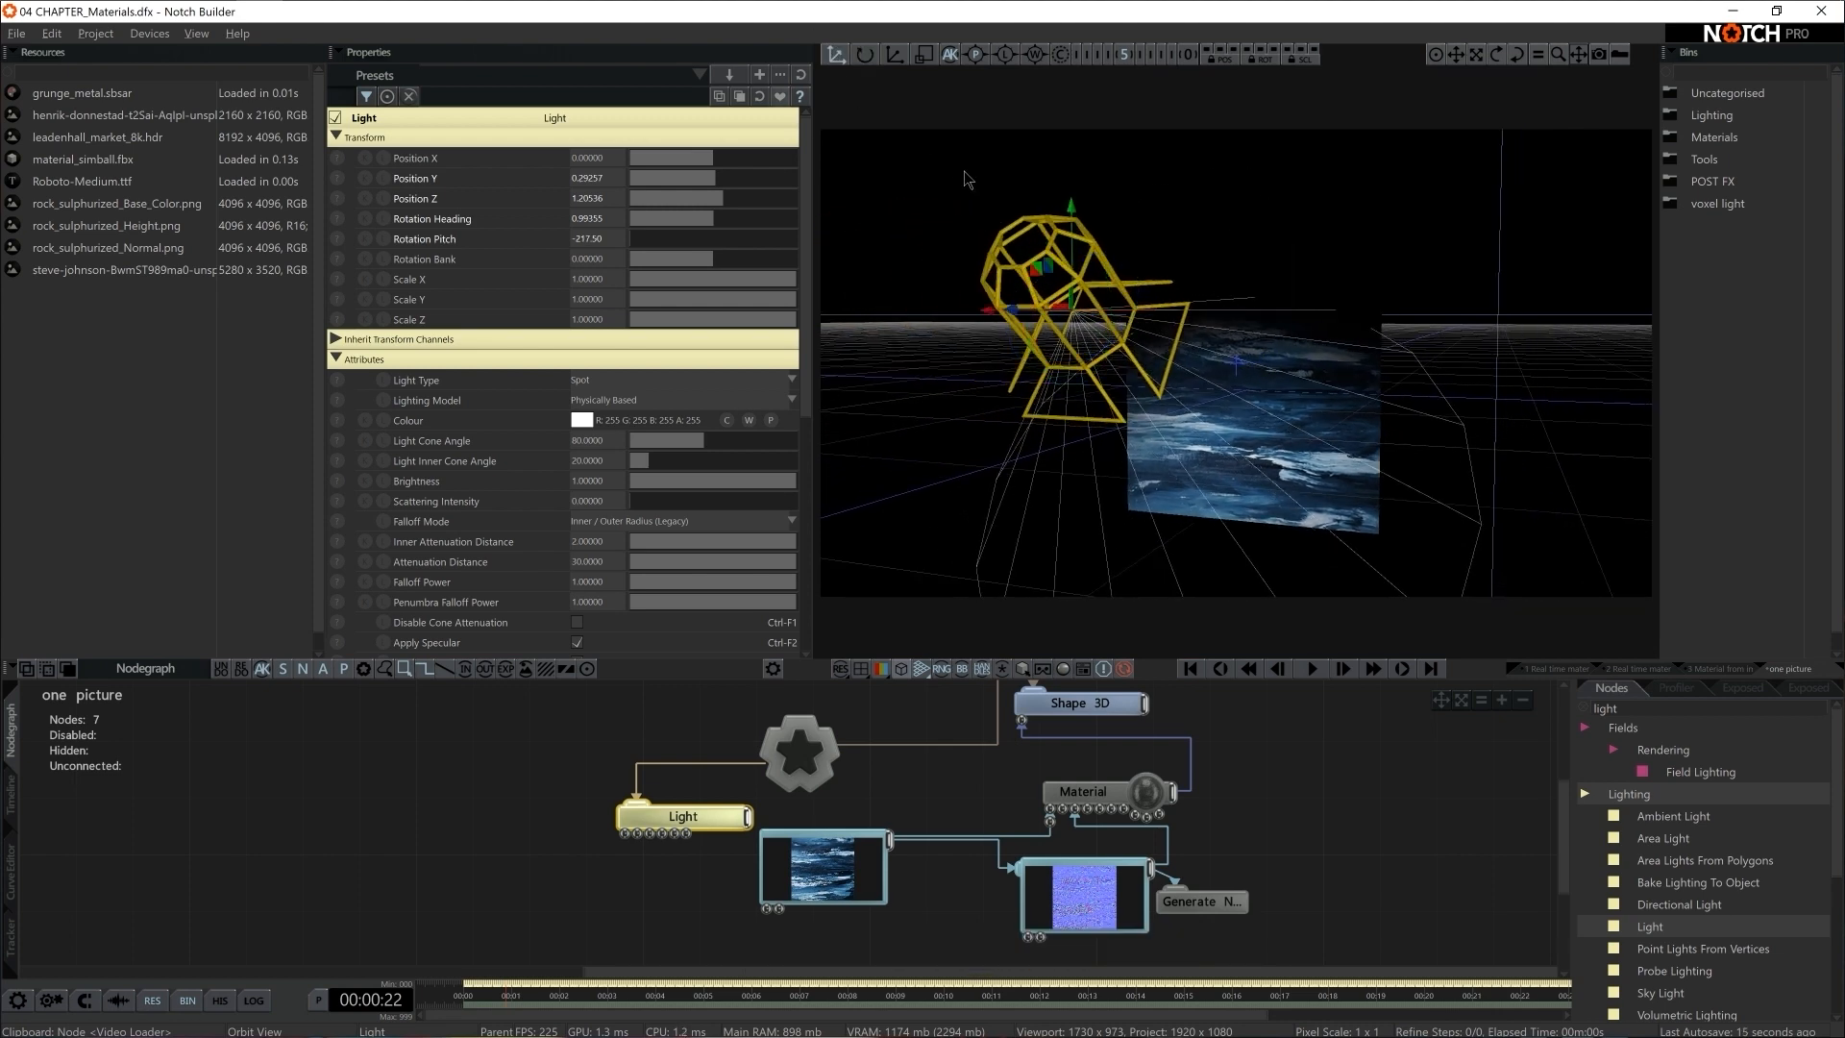
Raise the Light above the plane to a Position Y of about 0.71
drag(1062, 266, 1047, 84)
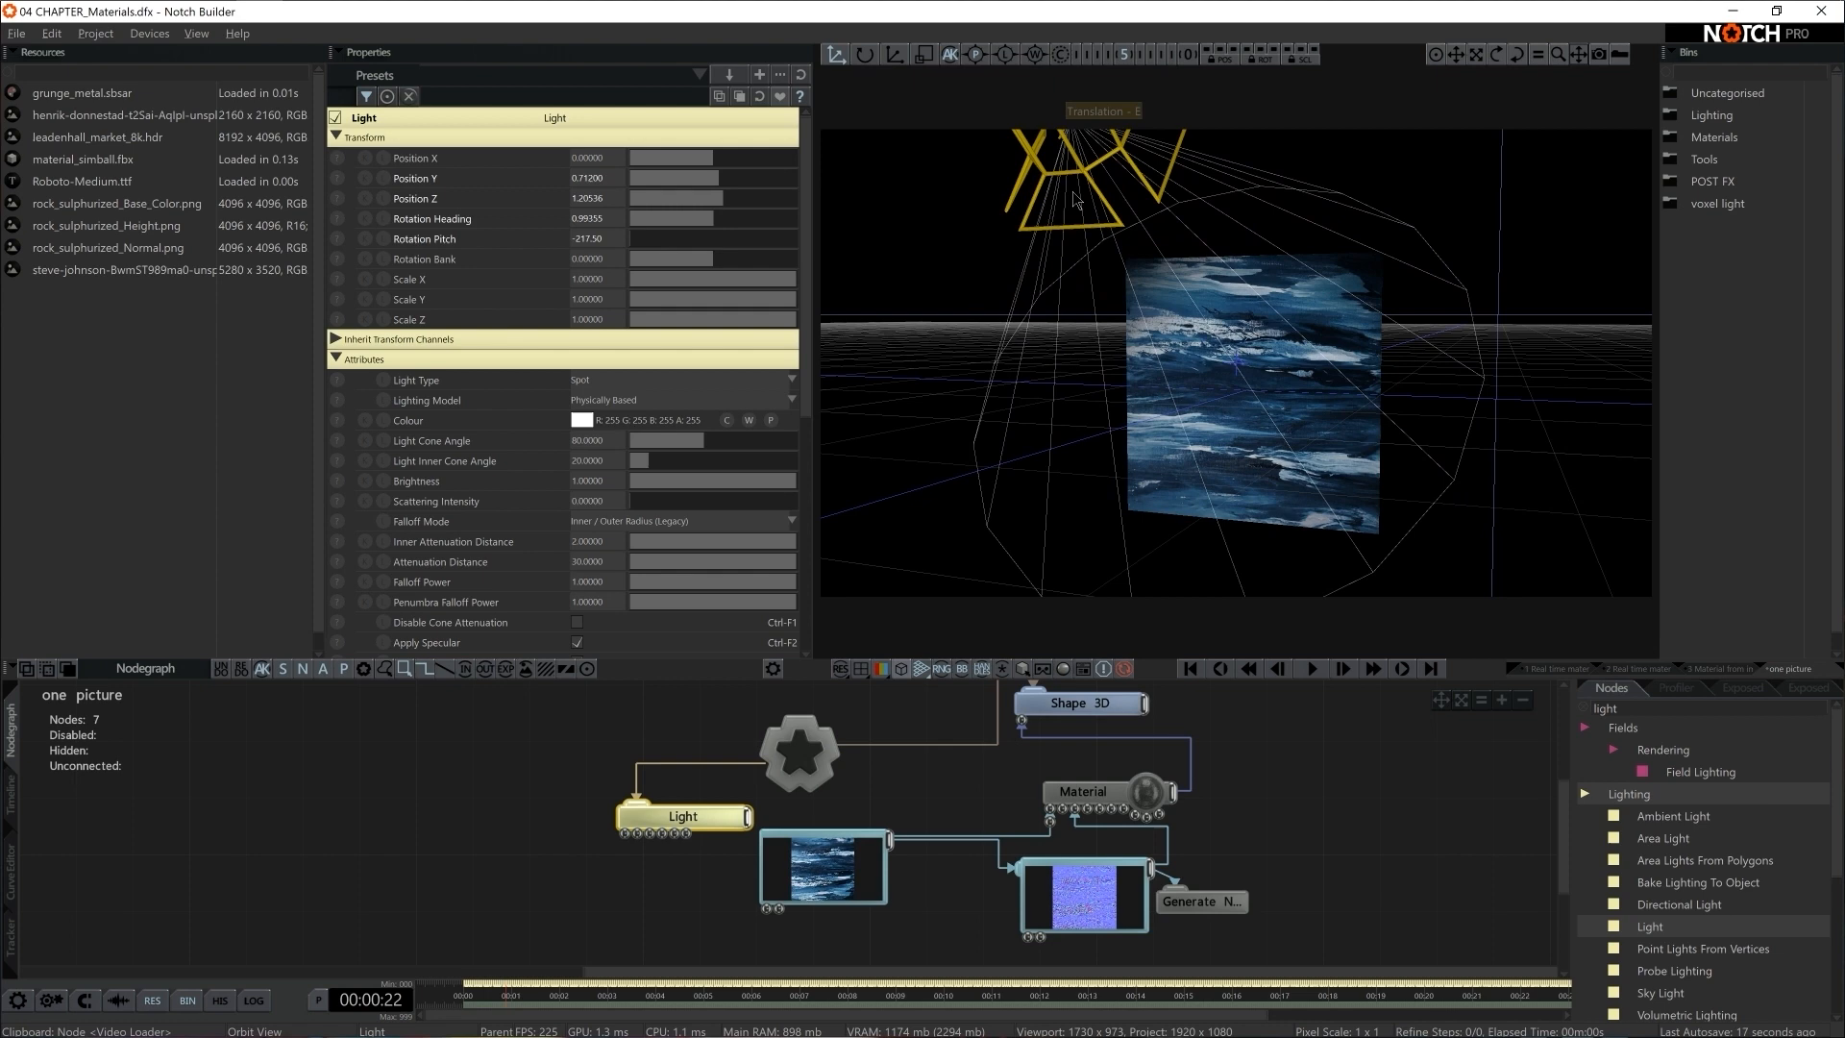
click(1277, 805)
Set the Material node's Normal Map Mode to Normal Mapping - Tangent Space and inspect the plane's surface up close
click(1134, 793)
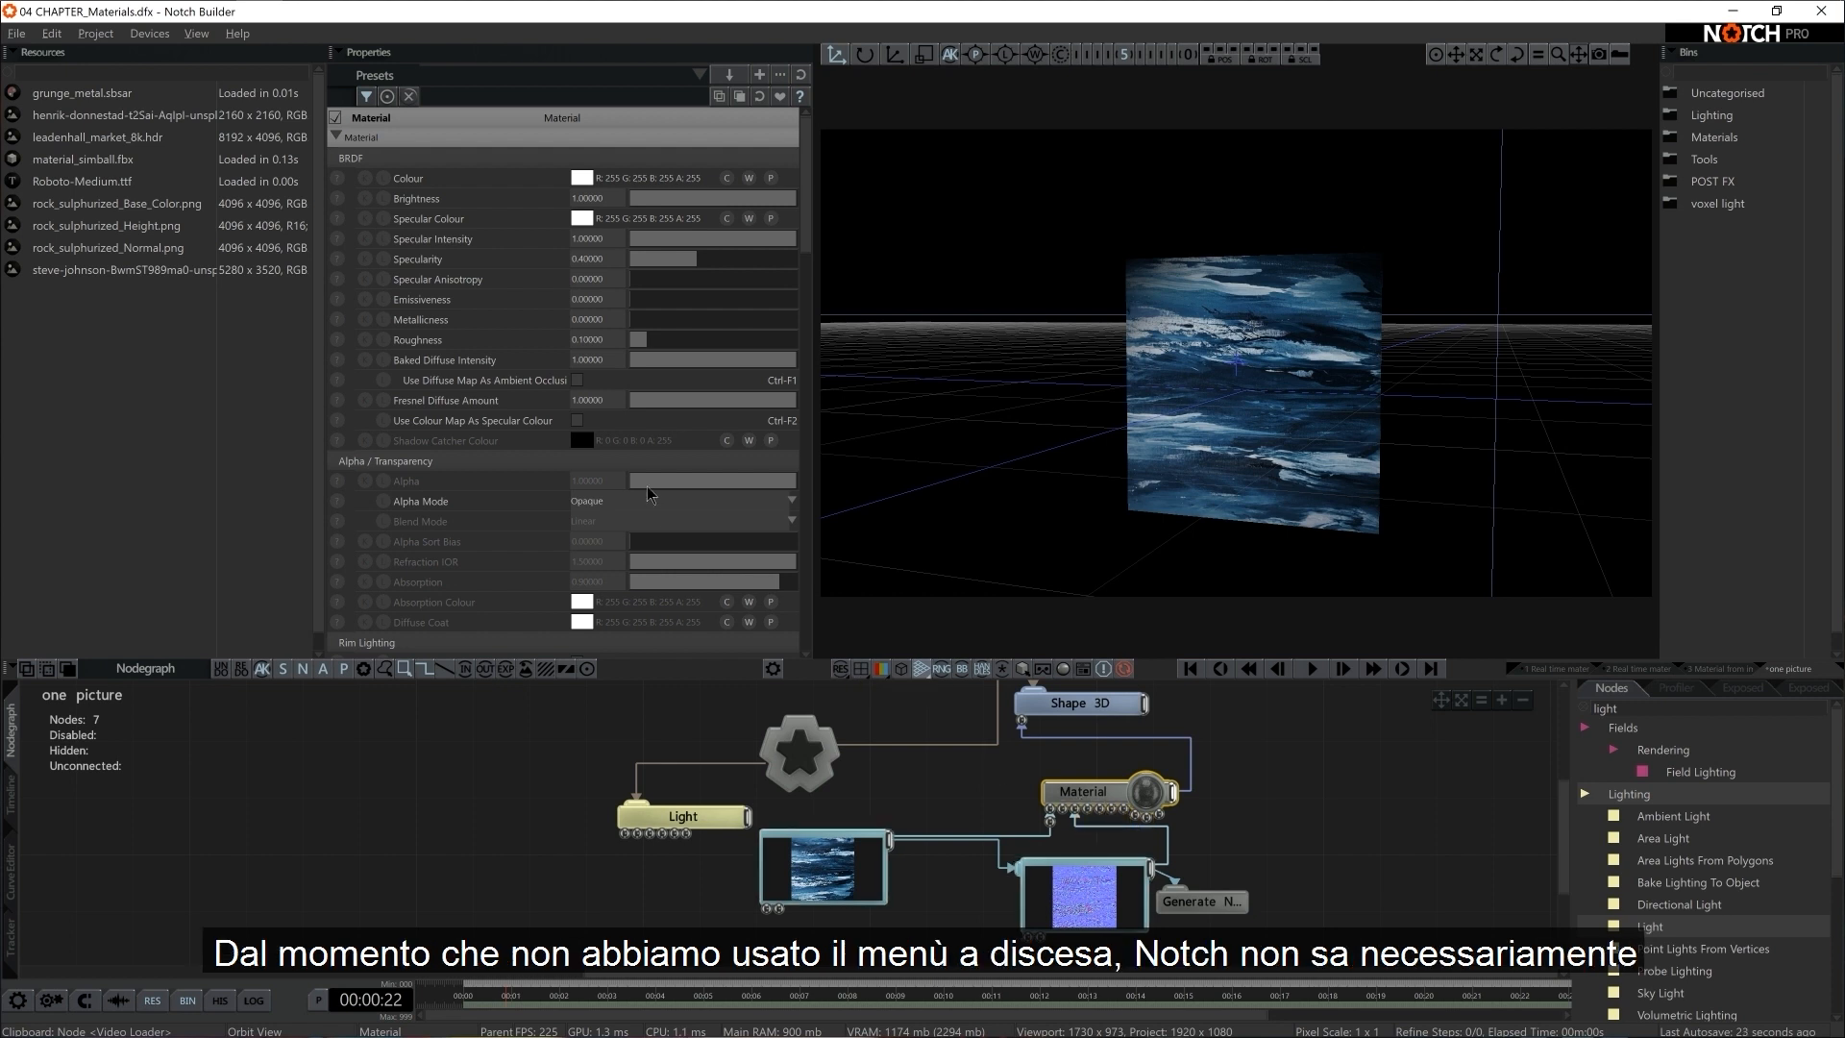
scroll(643, 494, down, 5)
scroll(649, 494, down, 6)
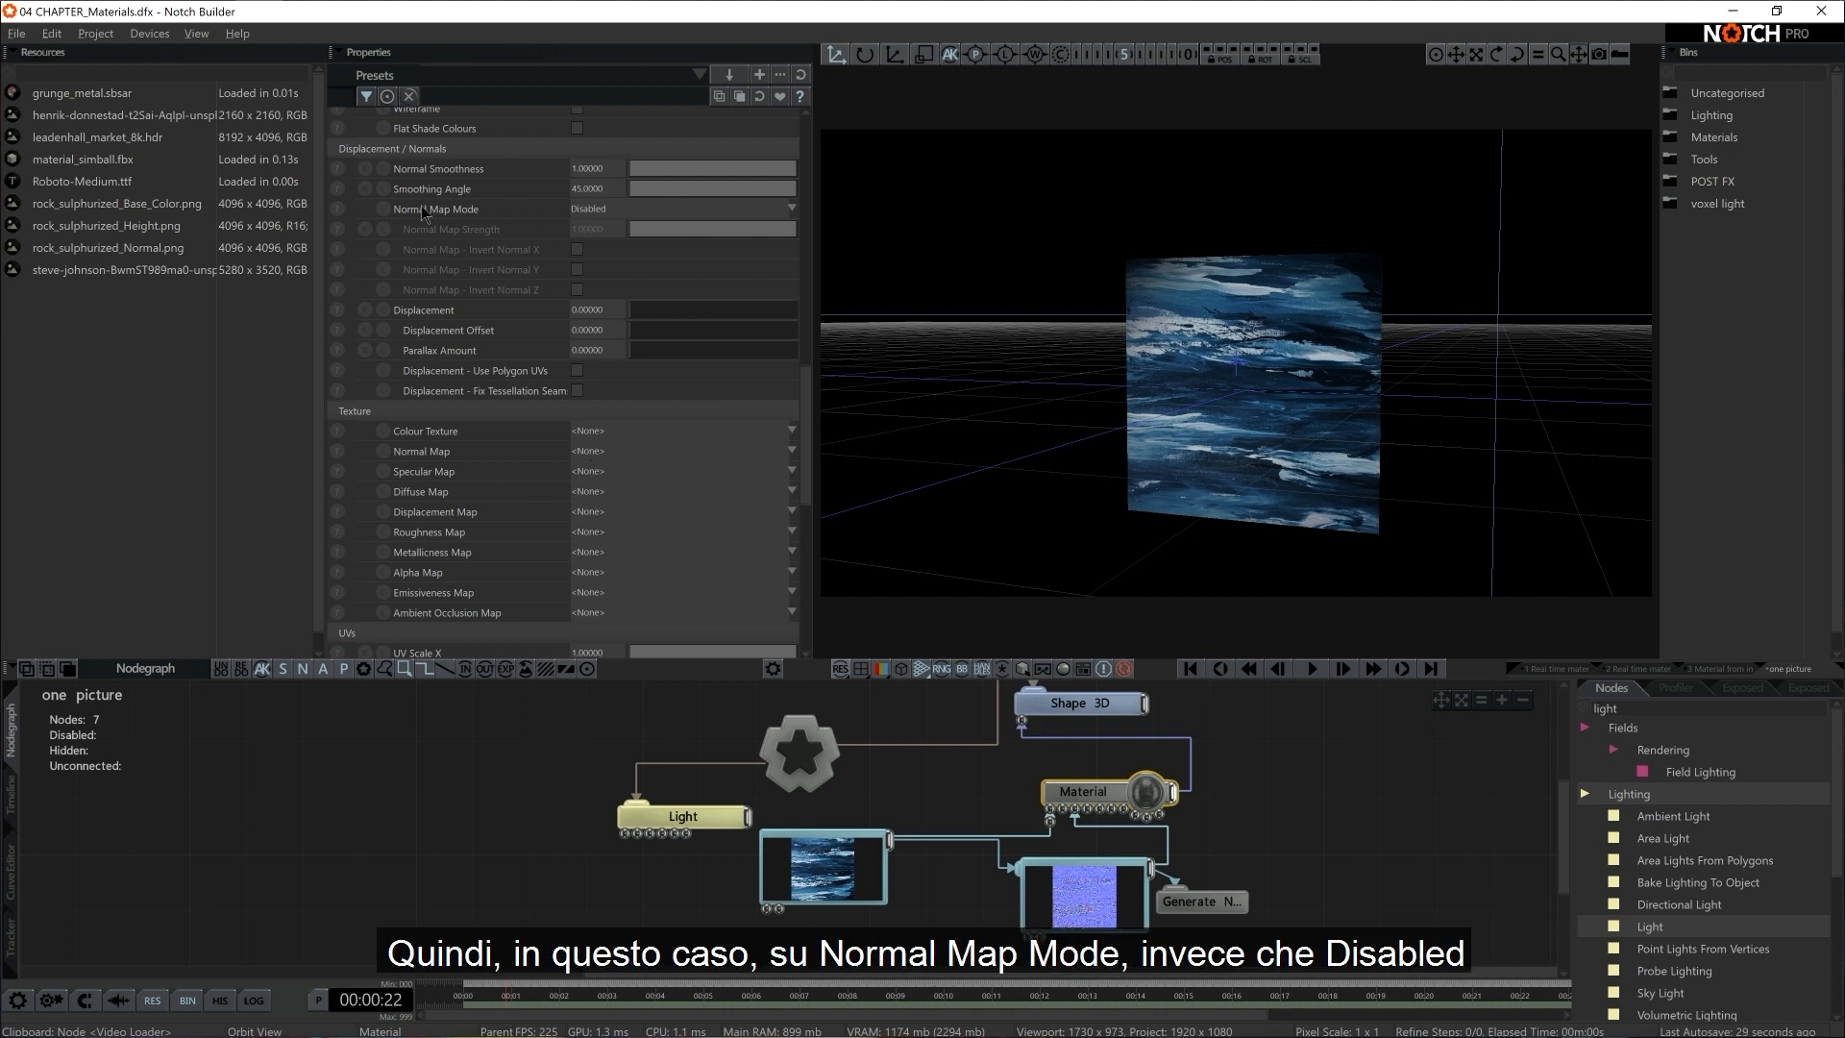
click(620, 211)
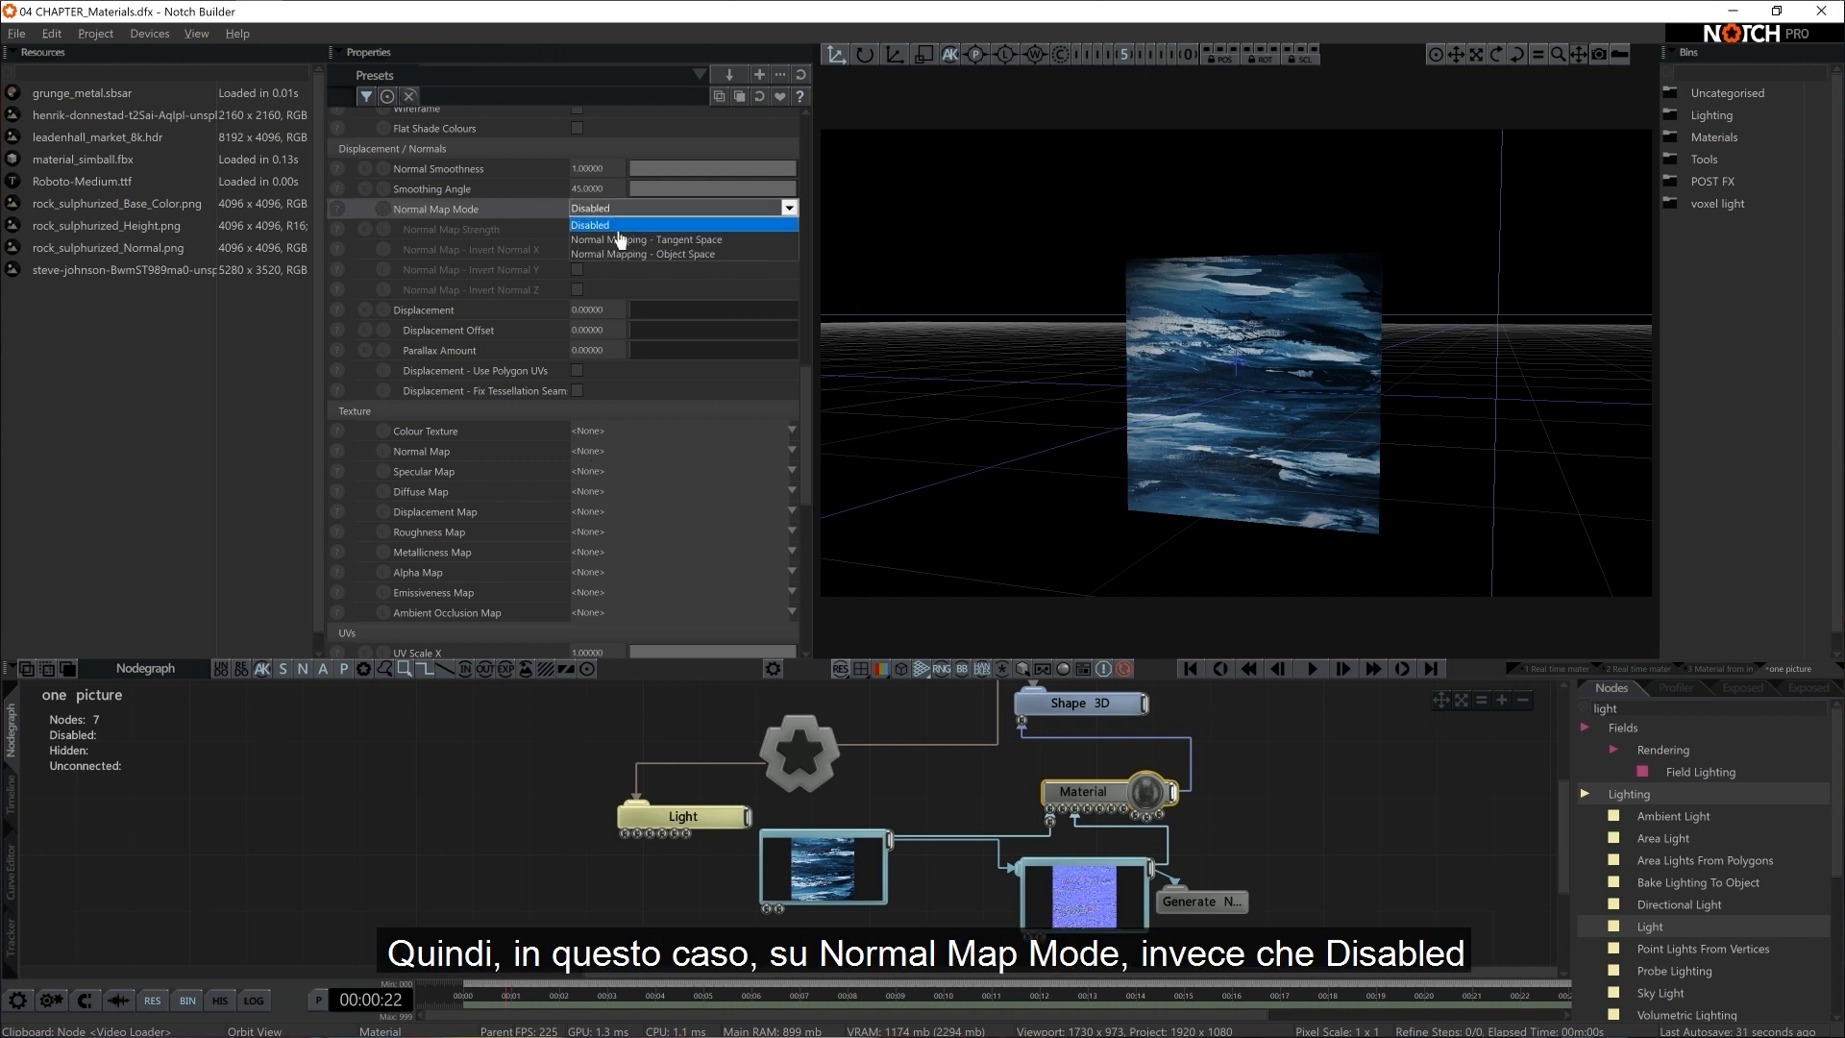
click(629, 240)
scroll(1089, 427, up, 5)
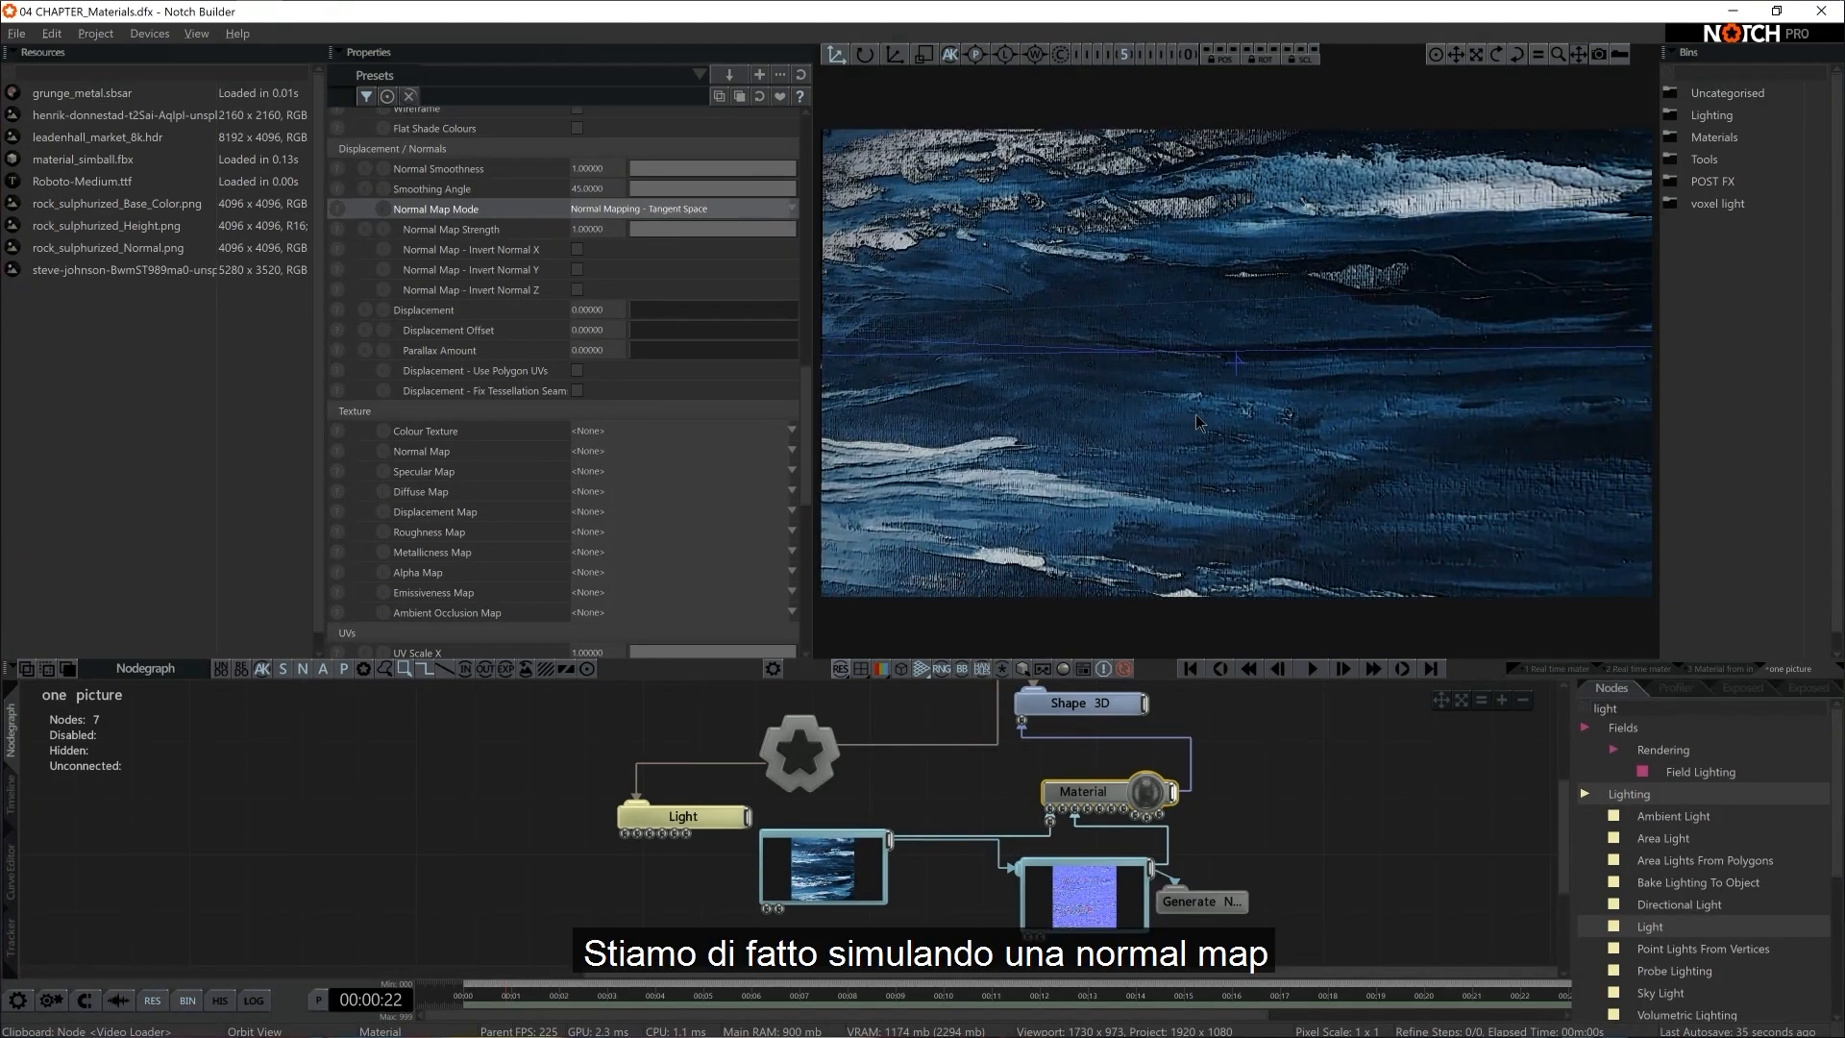
scroll(1198, 417, down, 5)
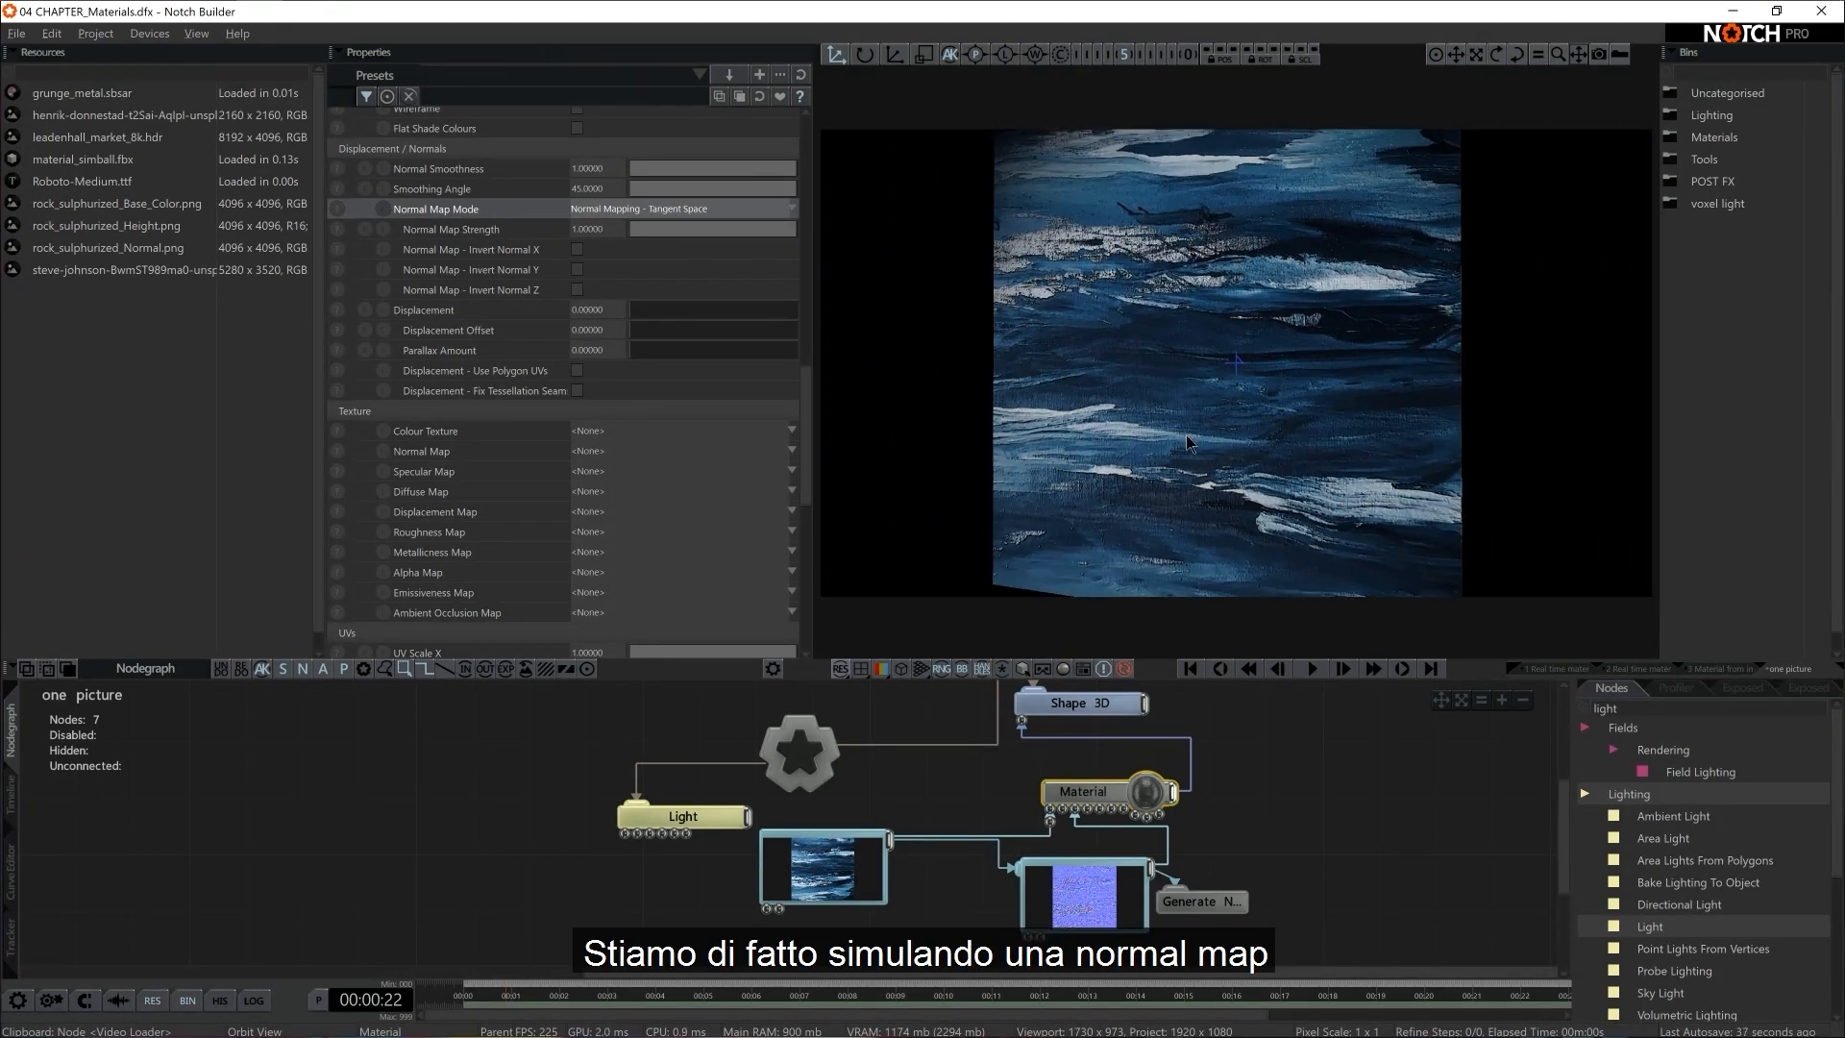
right_drag(1185, 435, 1213, 439)
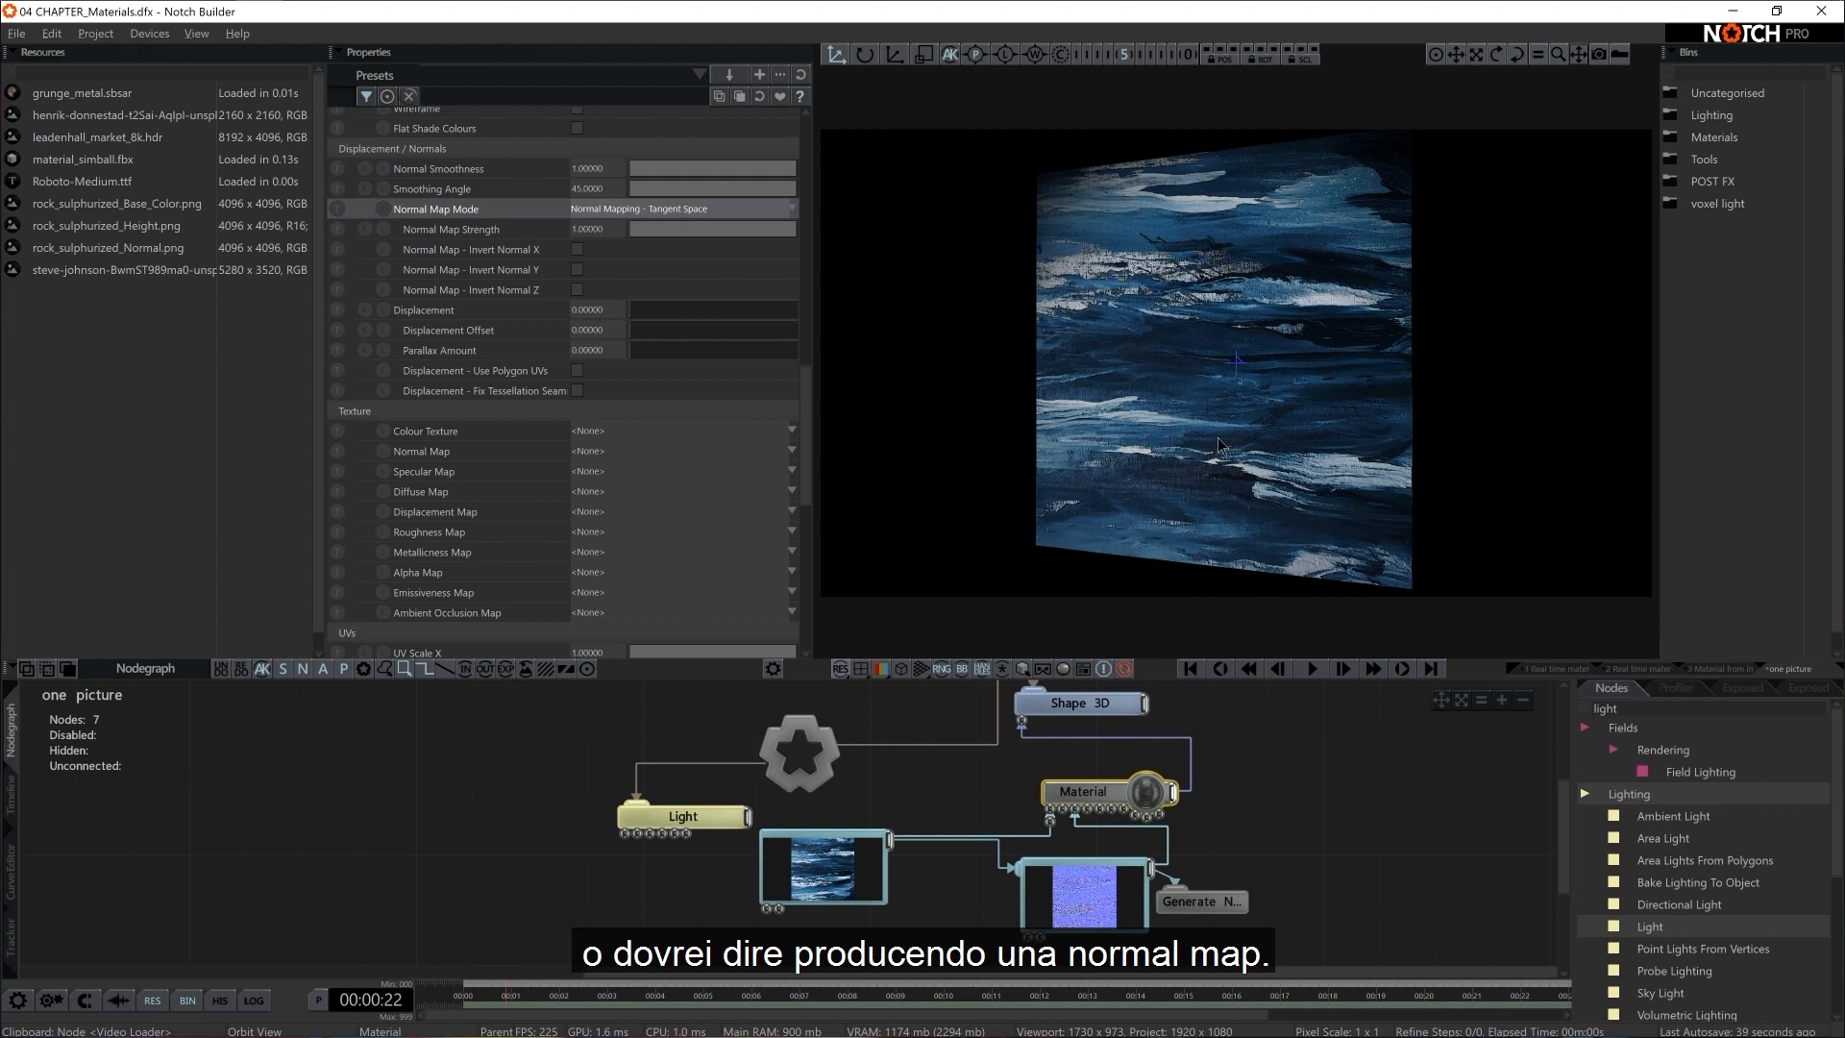
scroll(1217, 444, down, 1)
scroll(1289, 855, down, 1)
Move the normal map's Video Null and its Generate Normal Map node lower in the nodegraph, away from the Material
middle_drag(1290, 855, 1252, 809)
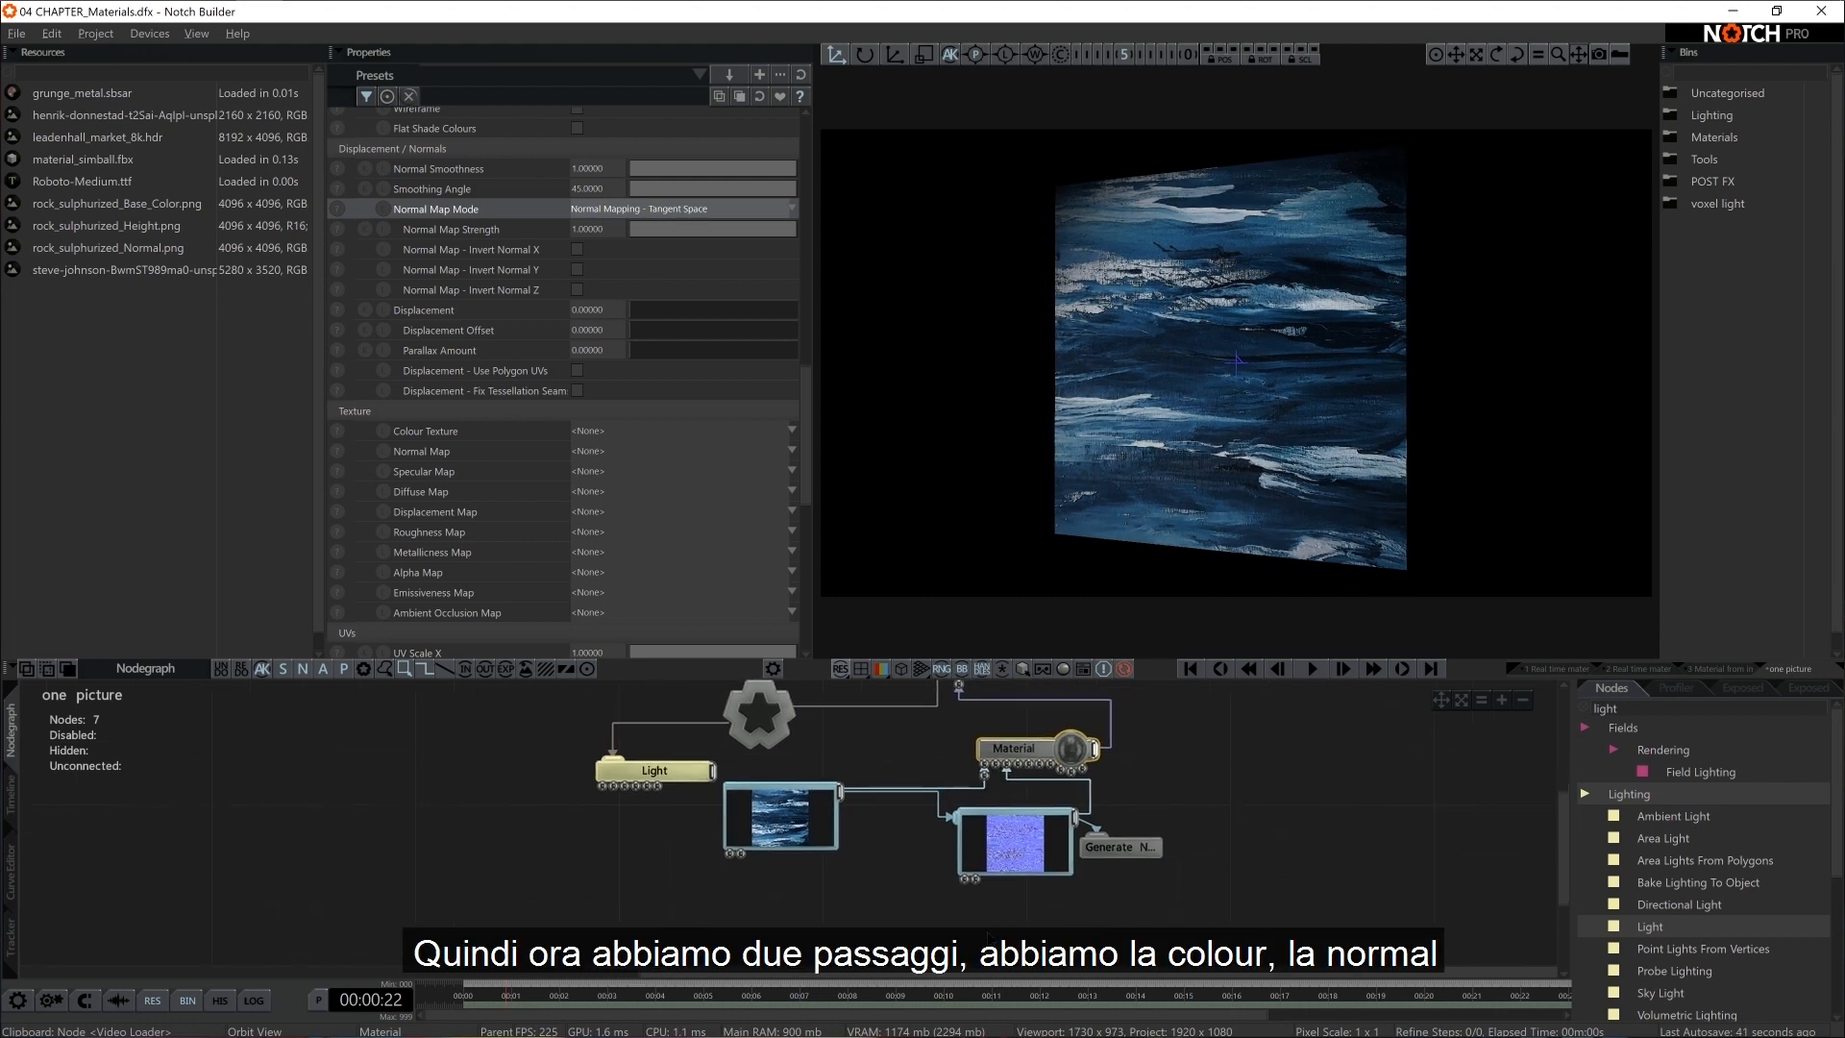
click(1045, 824)
drag(1045, 824, 1097, 923)
click(1071, 923)
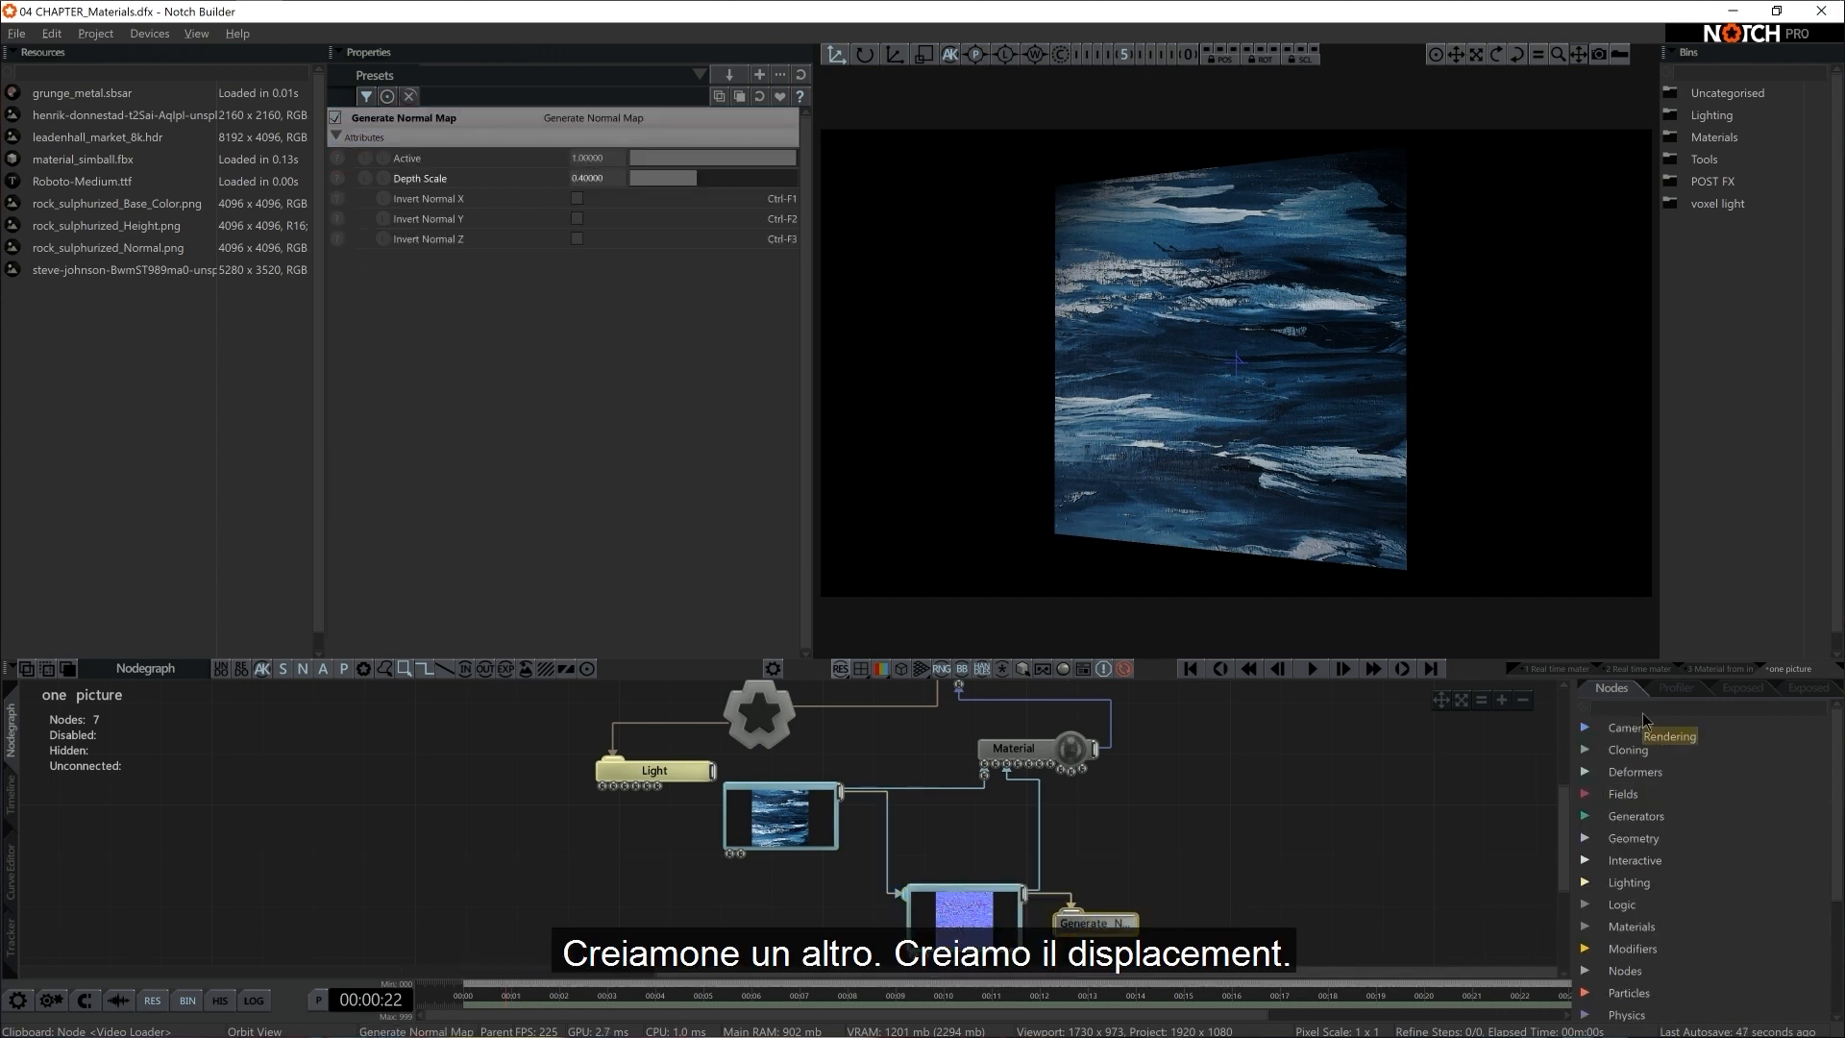
Add a second Video Null fed by the image's Video Loader and move the Material node up and clear of the connections
text(null)
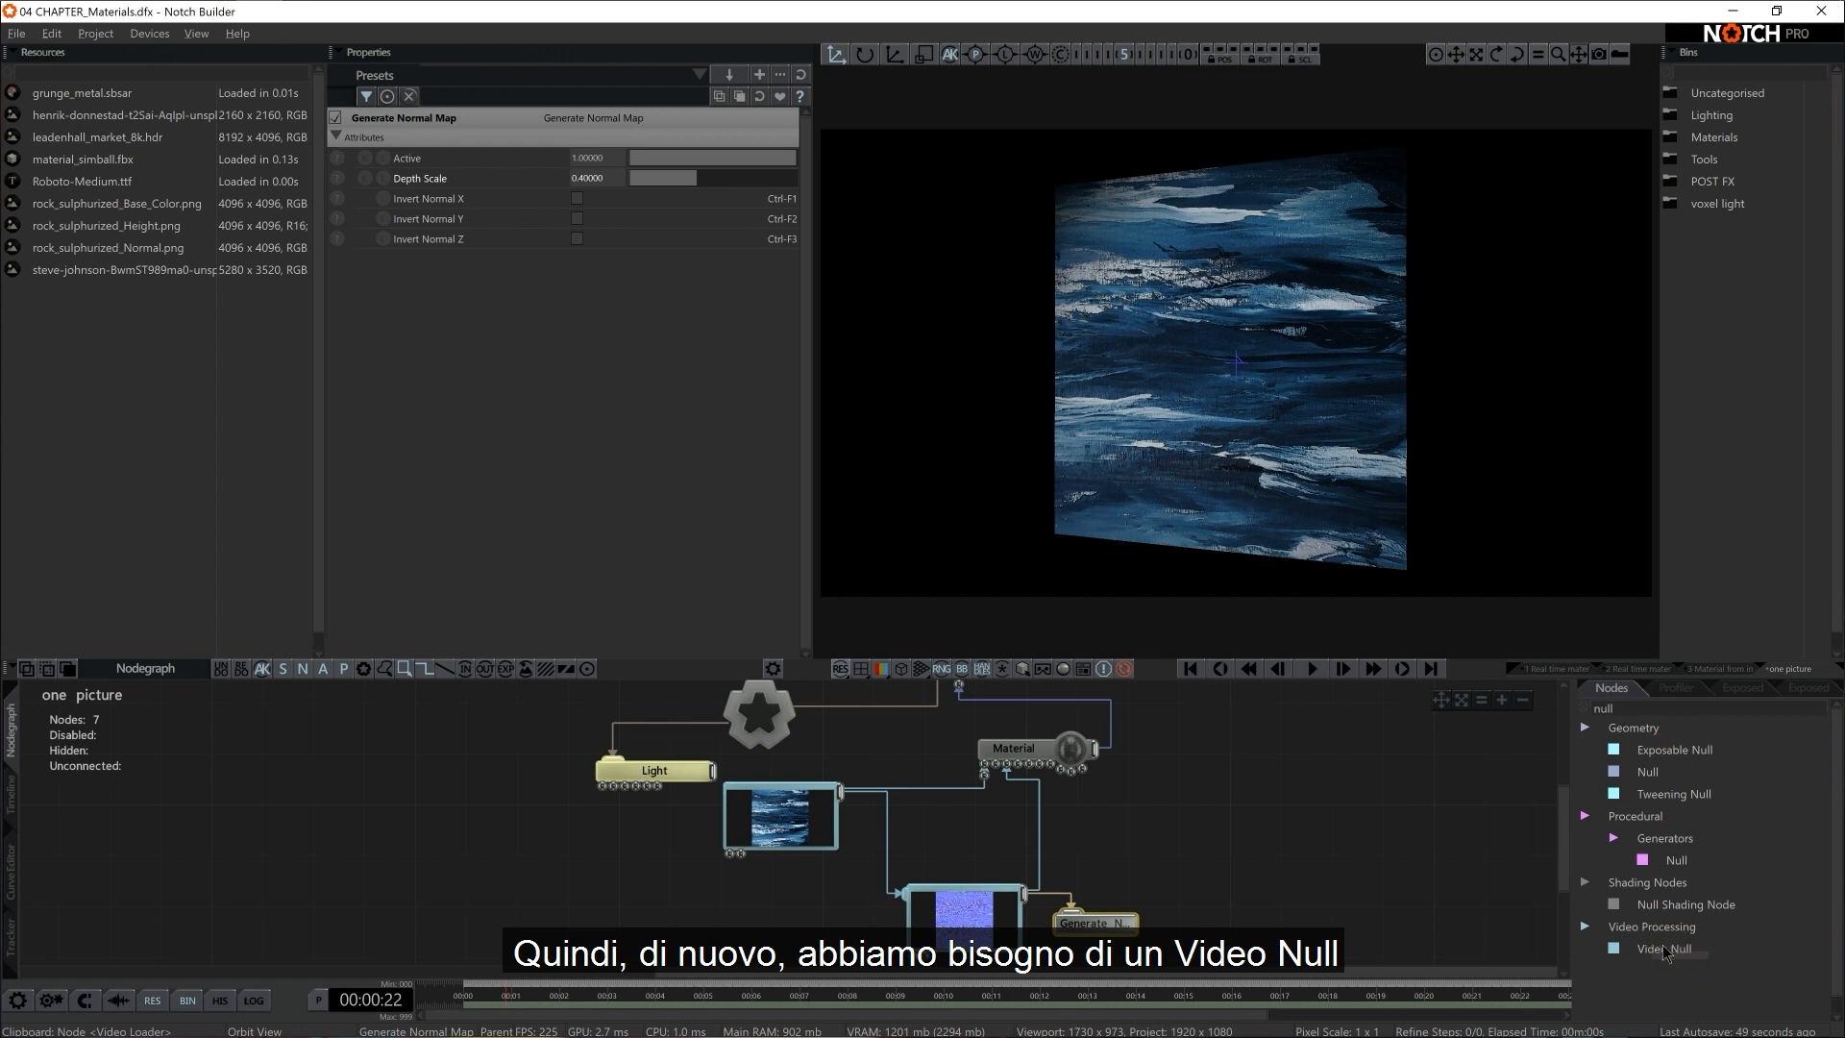
drag(1665, 952, 1203, 842)
drag(840, 791, 1201, 870)
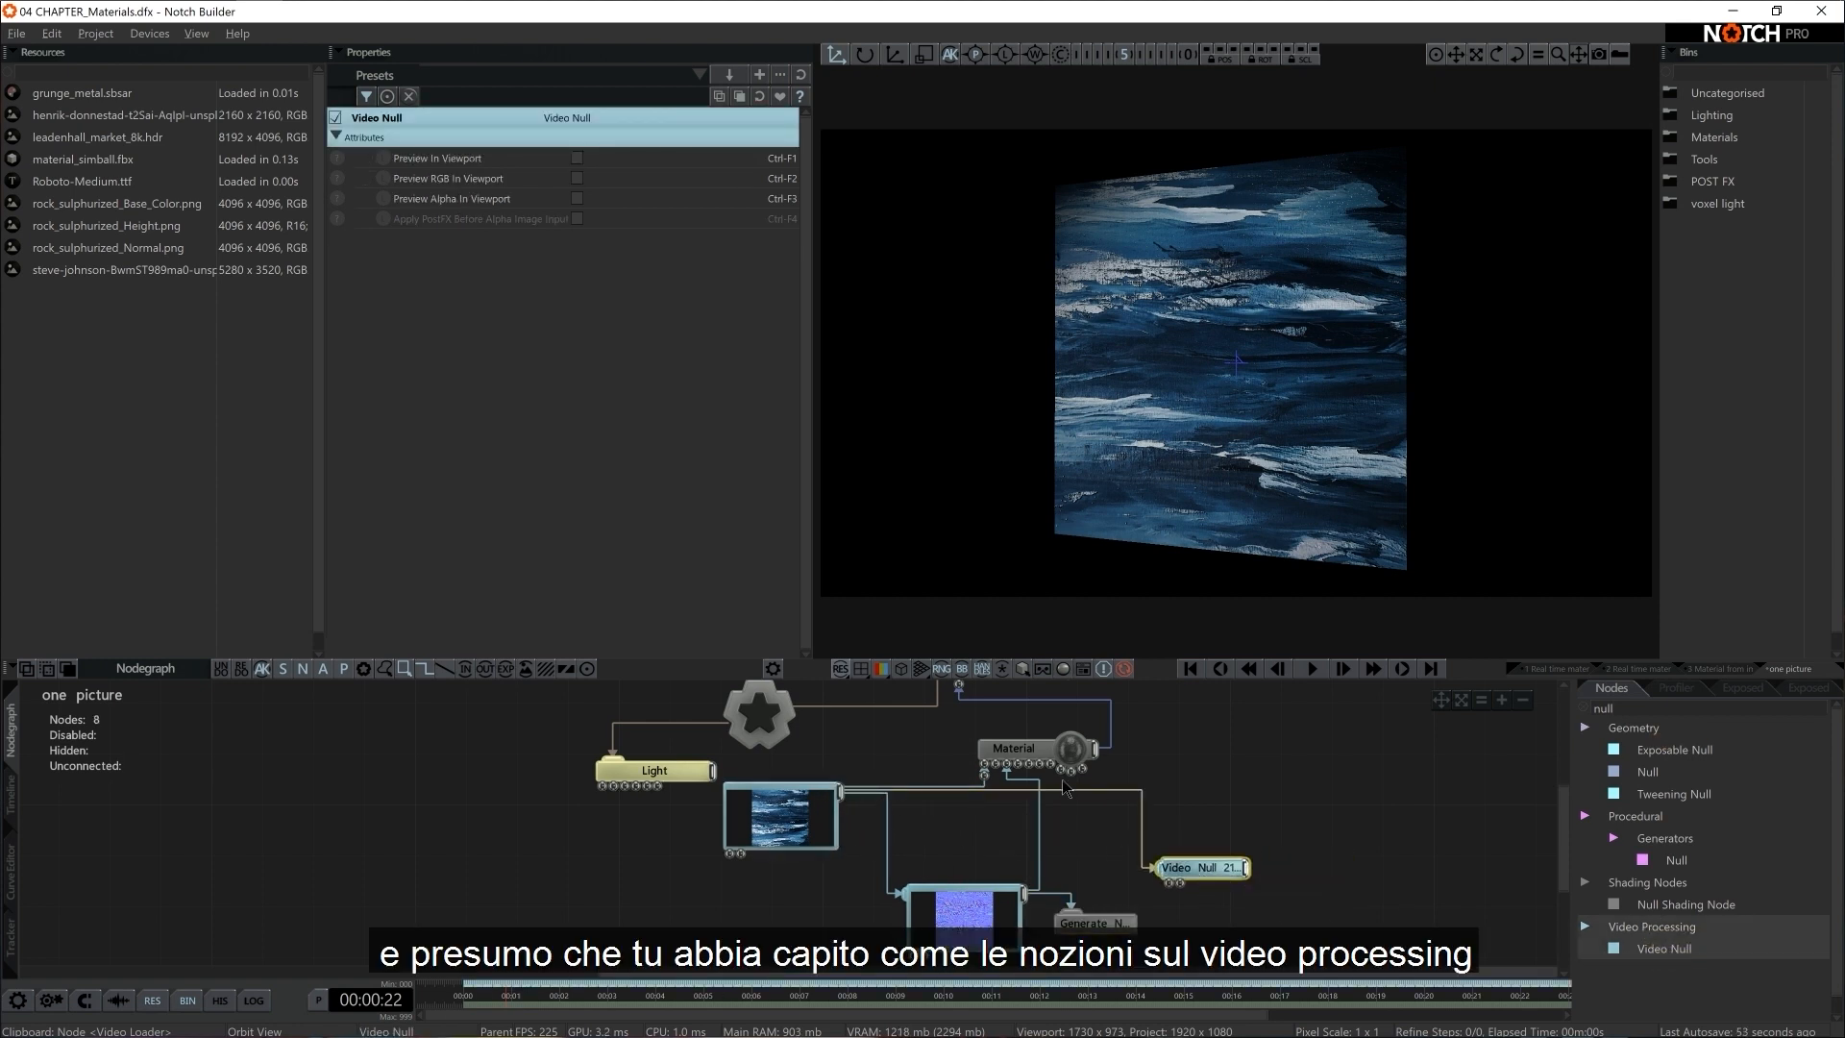
drag(1062, 755, 1188, 729)
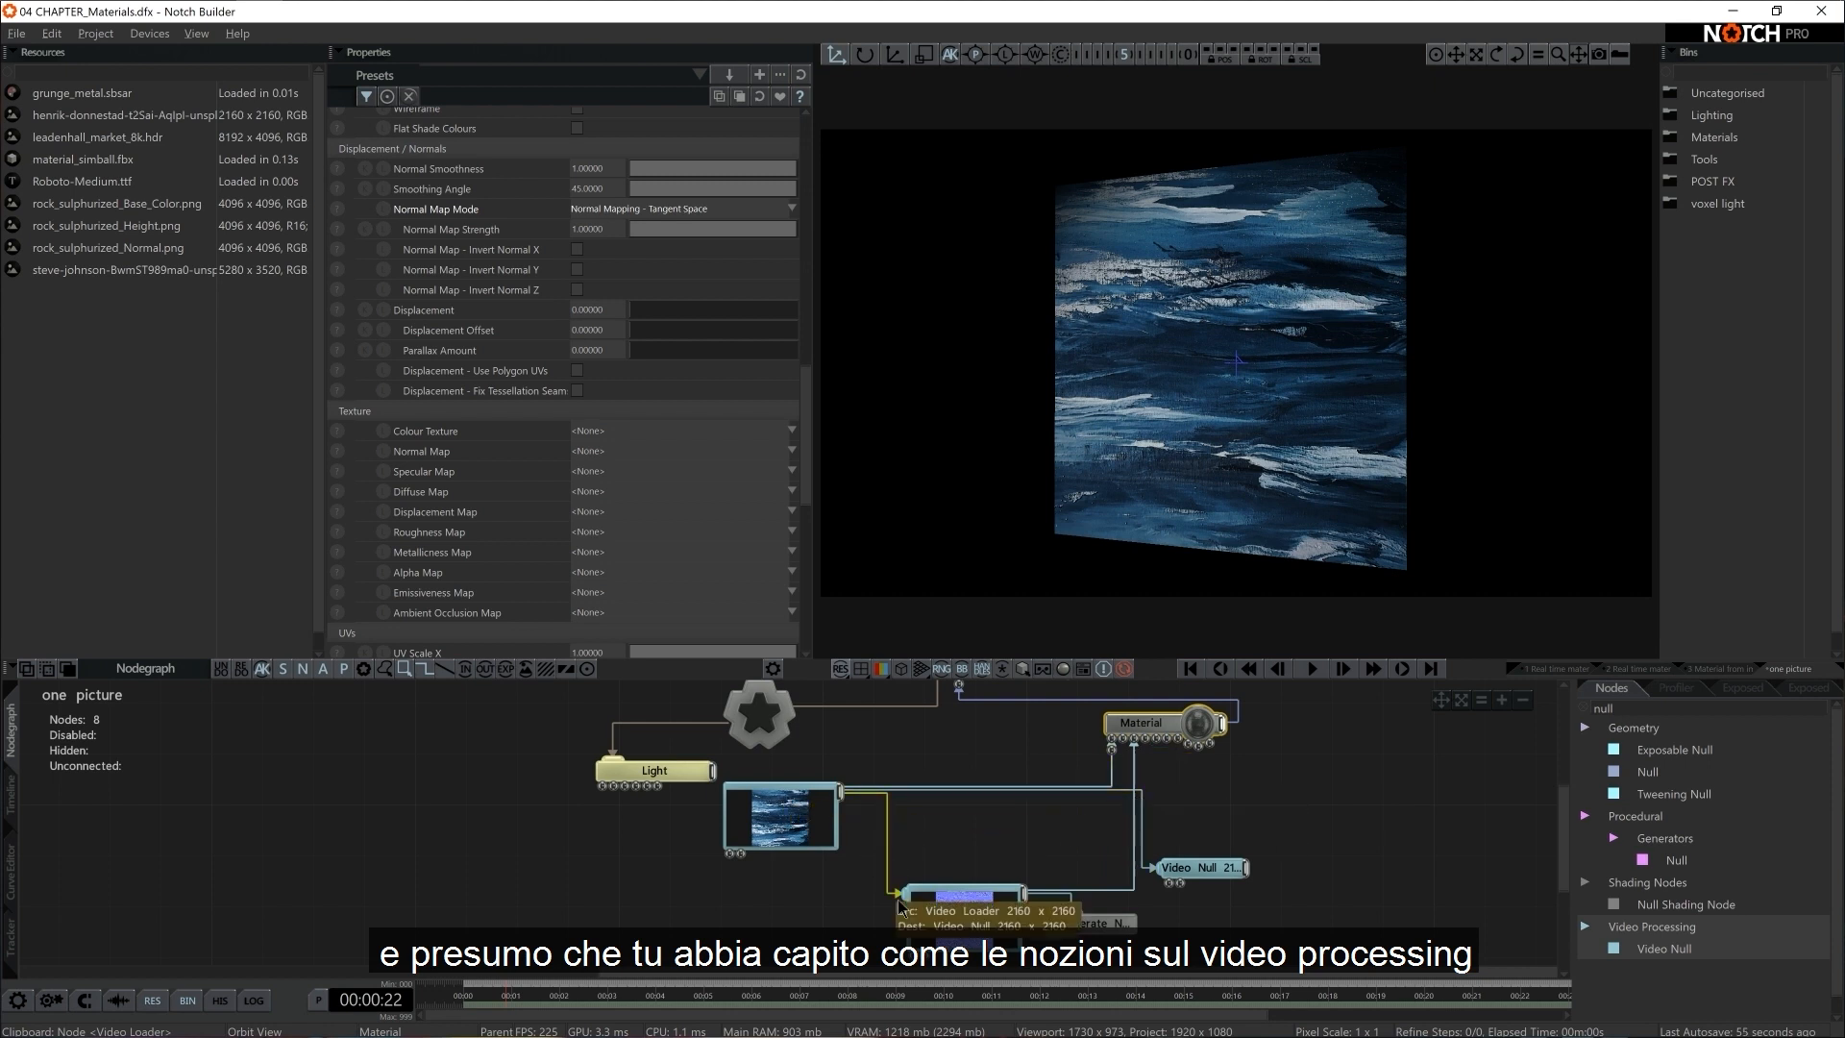
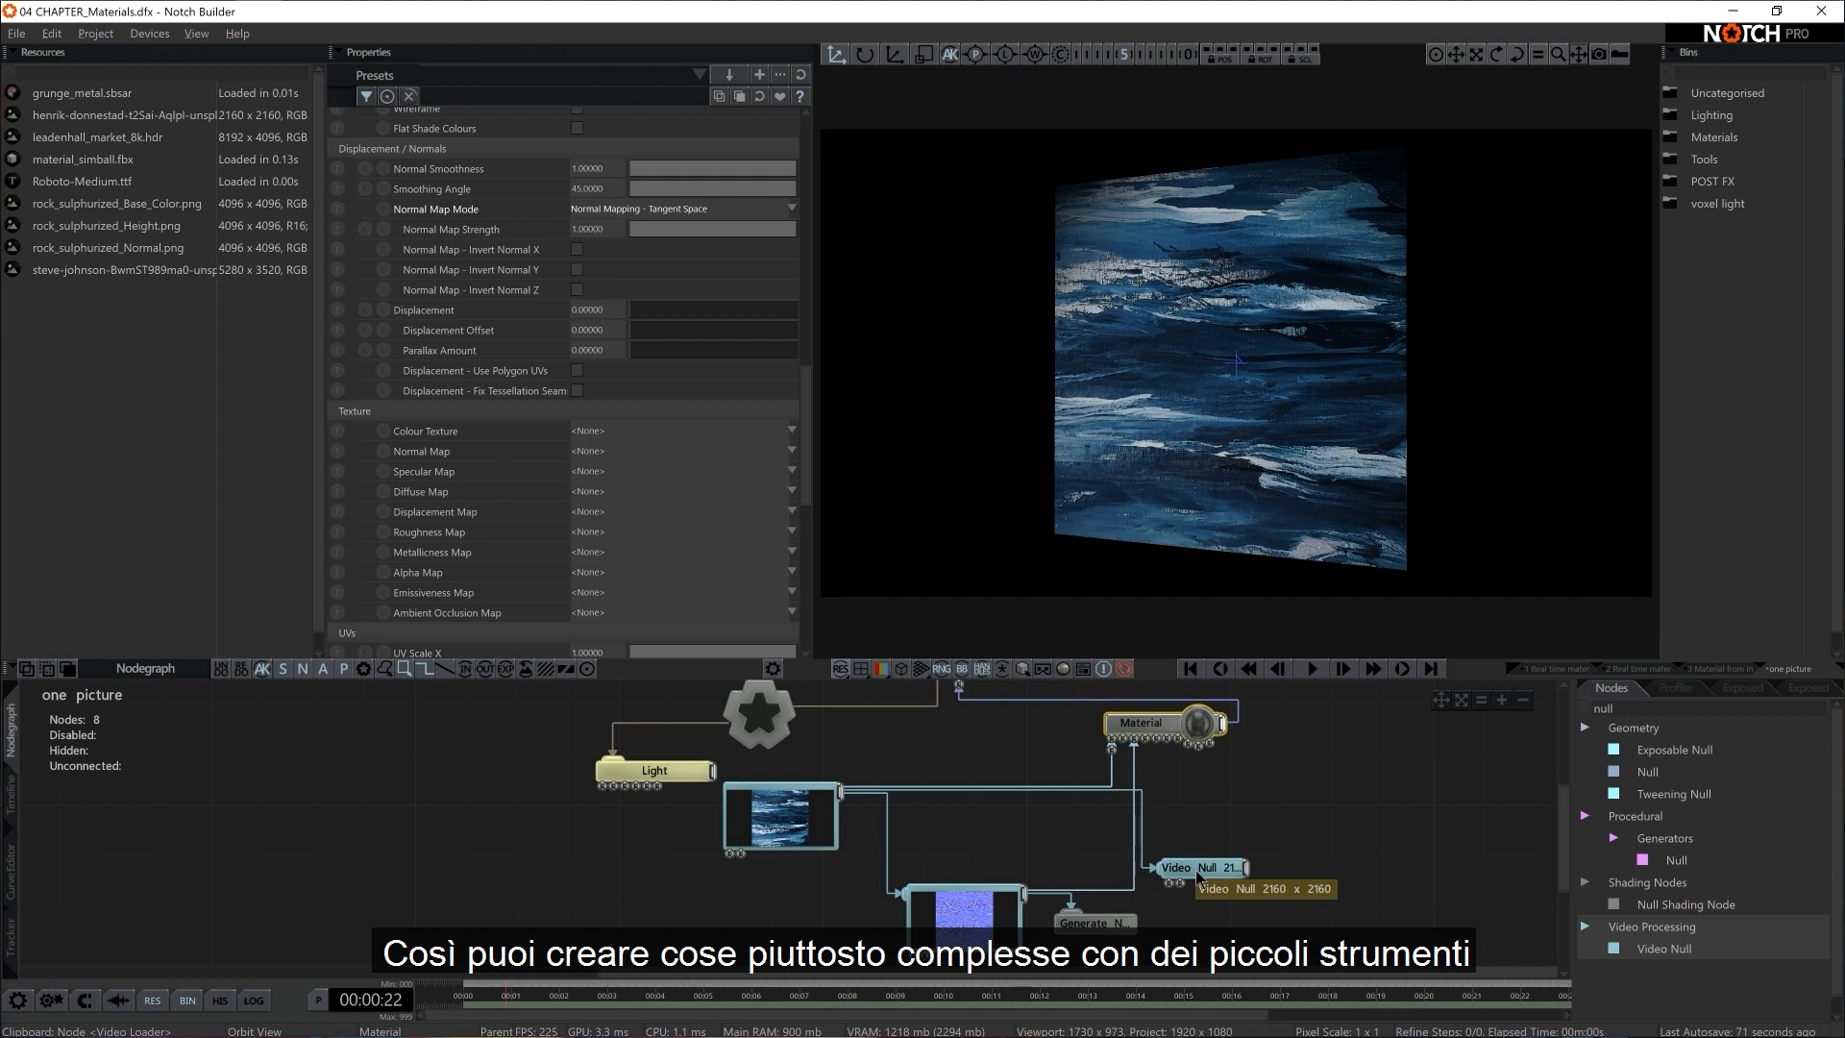
Add a Colour Correction node to the second Video Null and set its Saturation to 0
click(1198, 872)
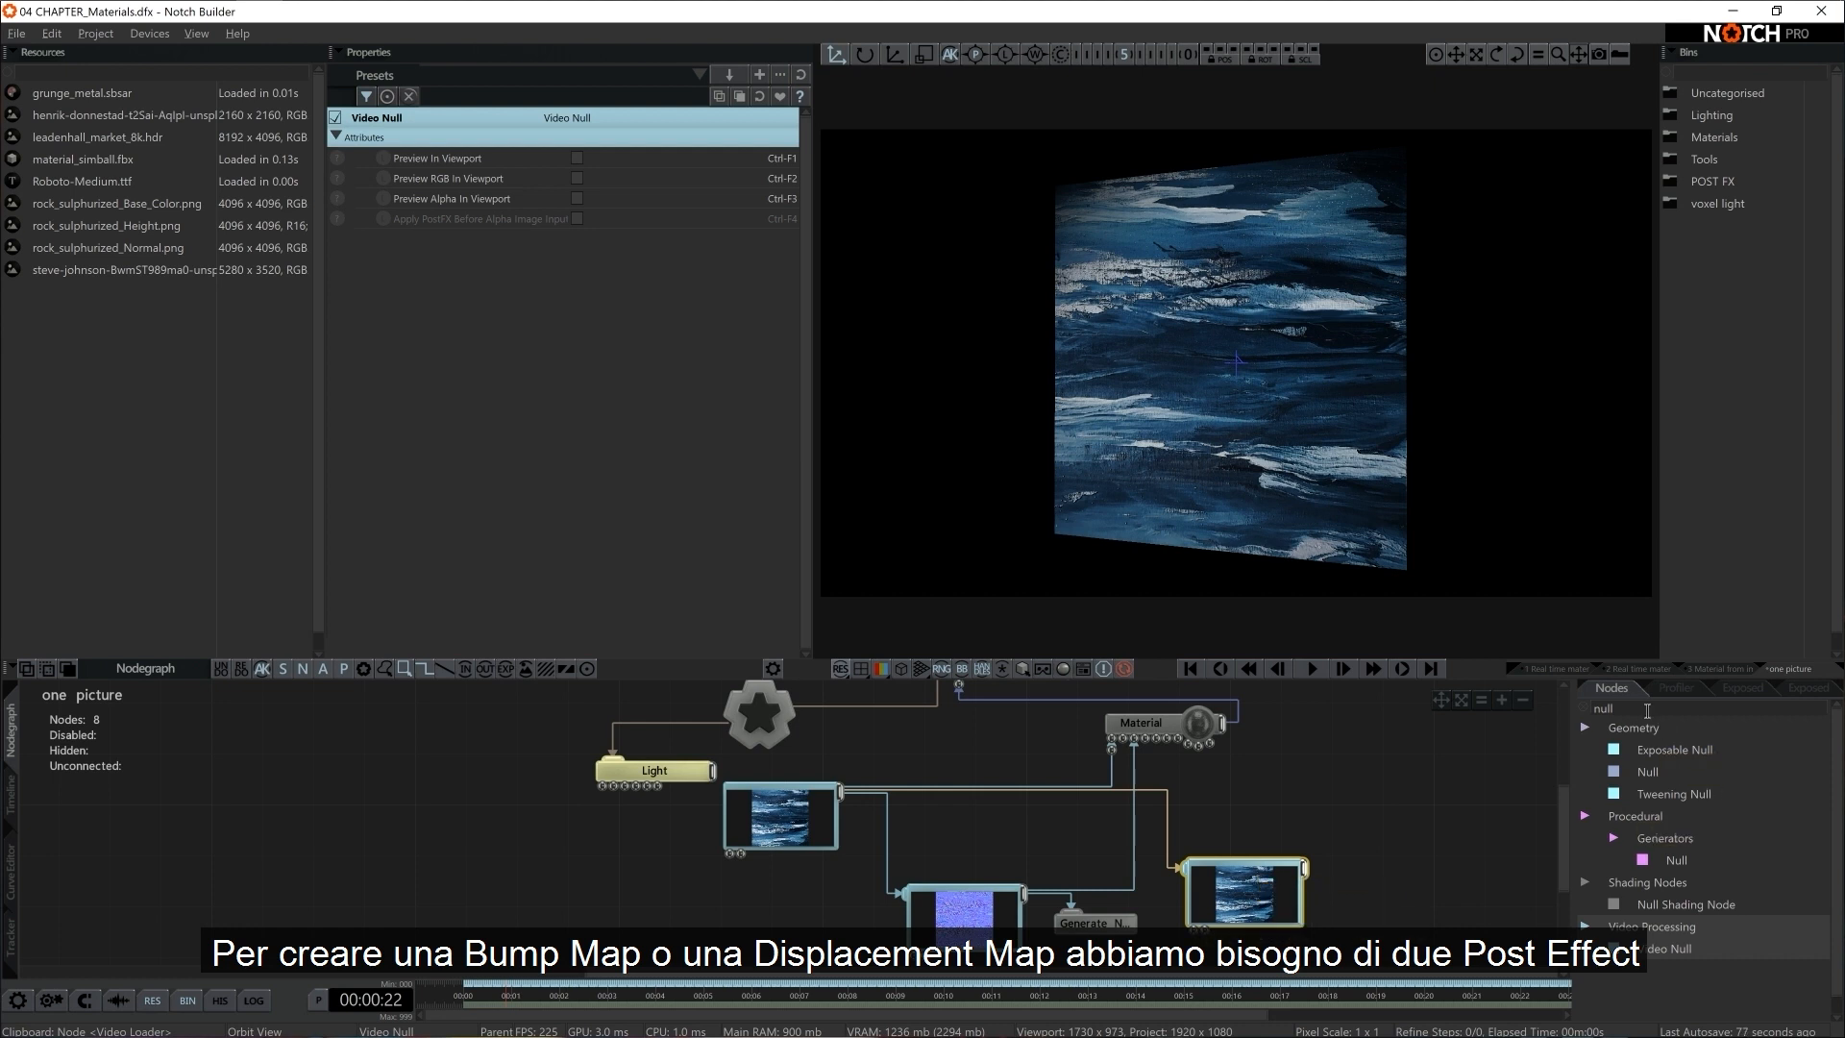
key(BackSpace)
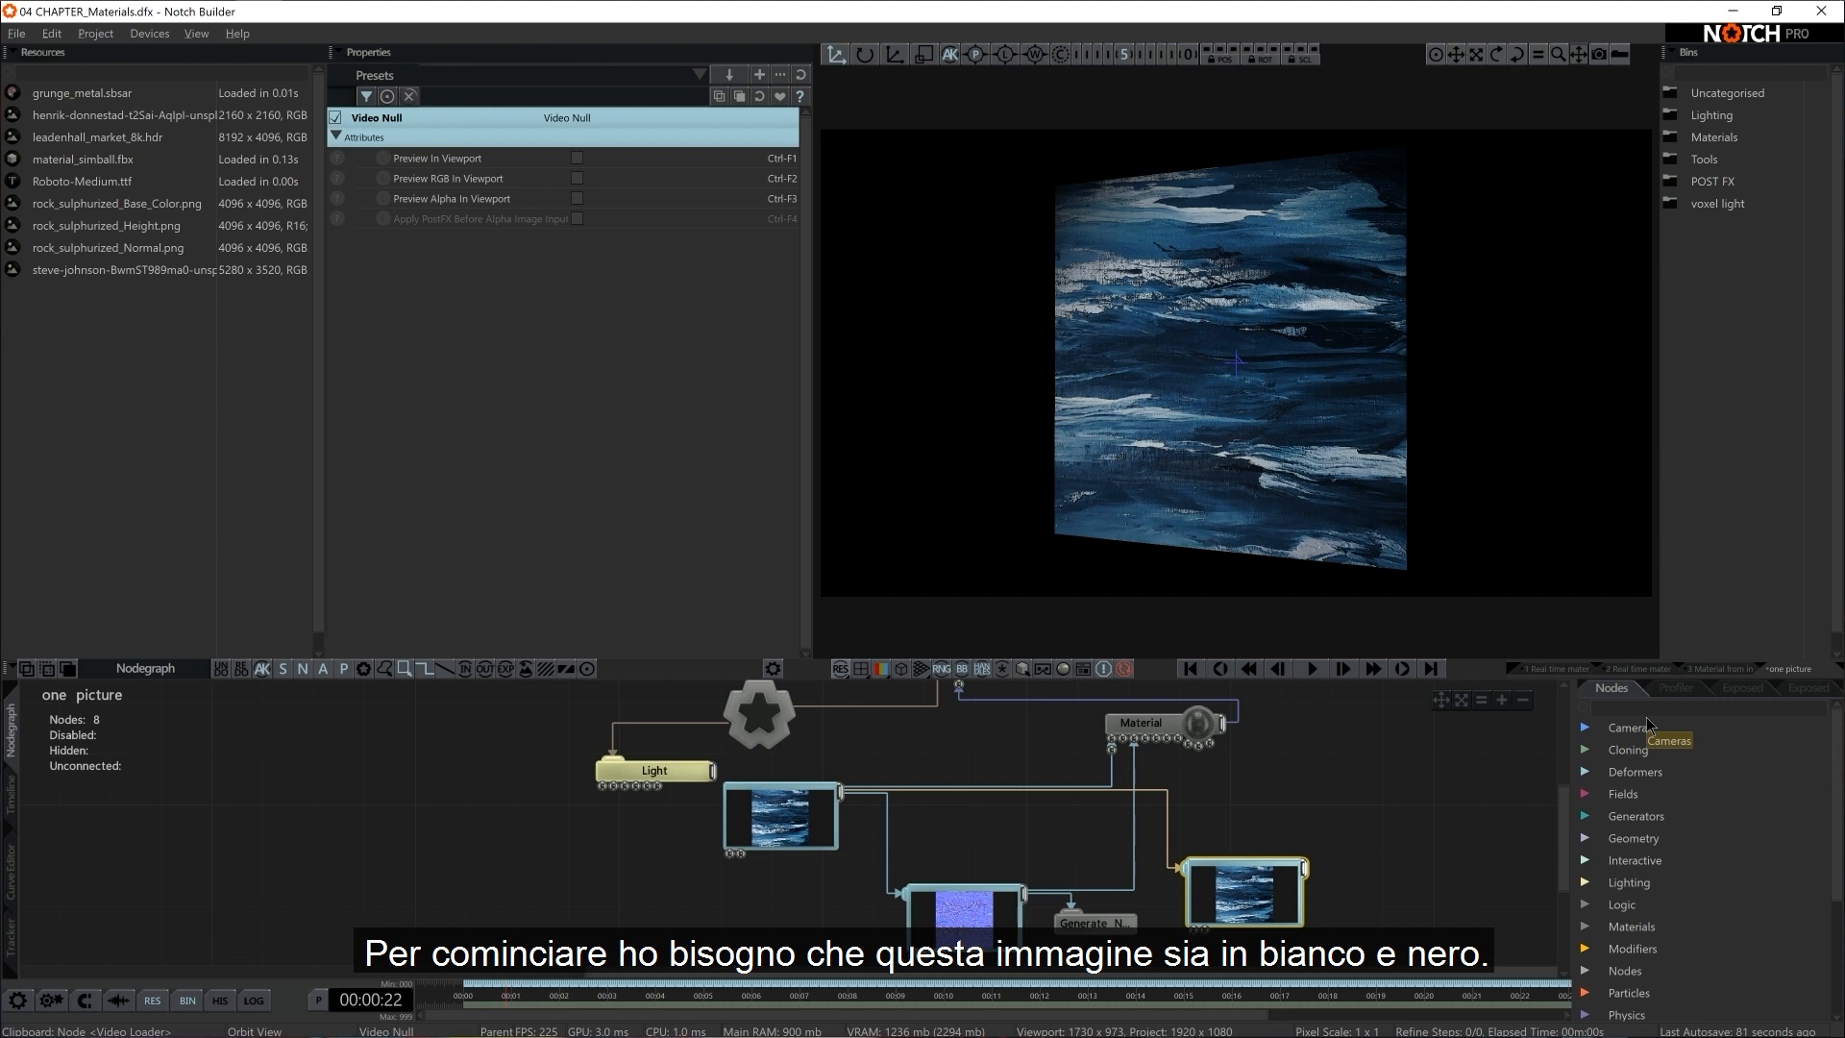
text(colour)
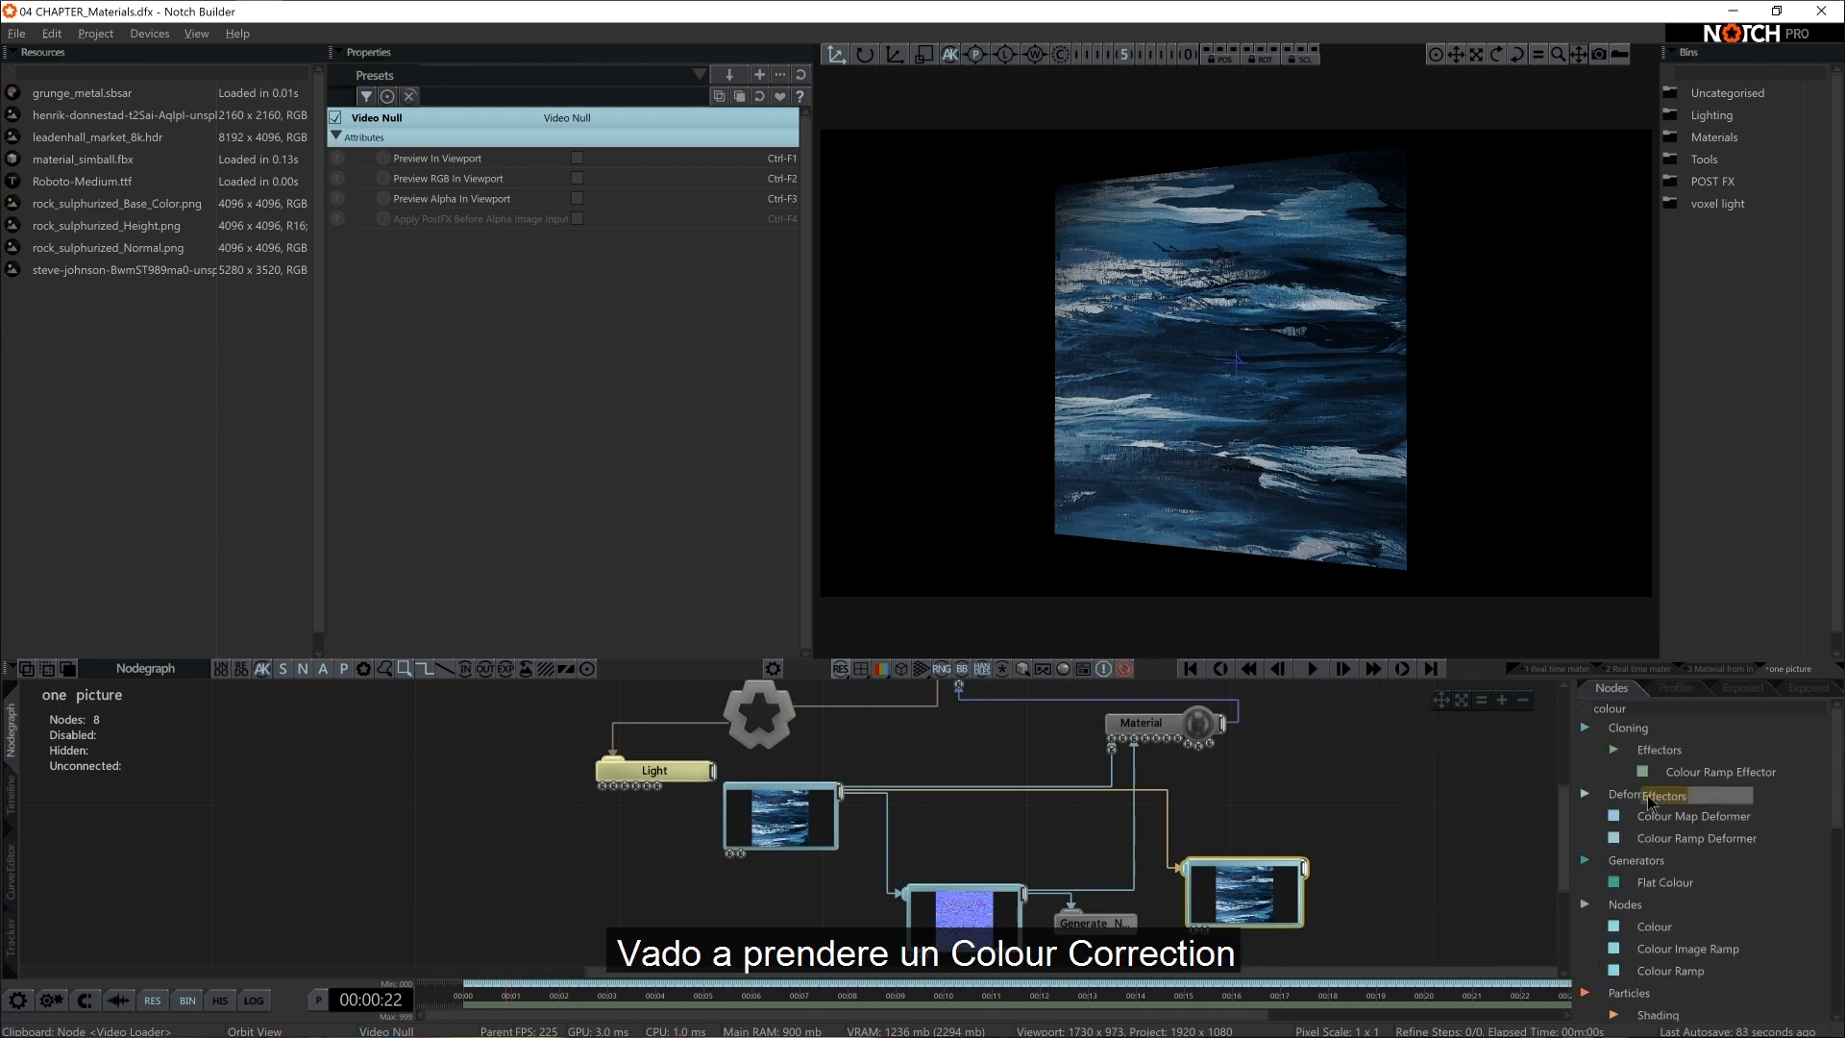
text( corr)
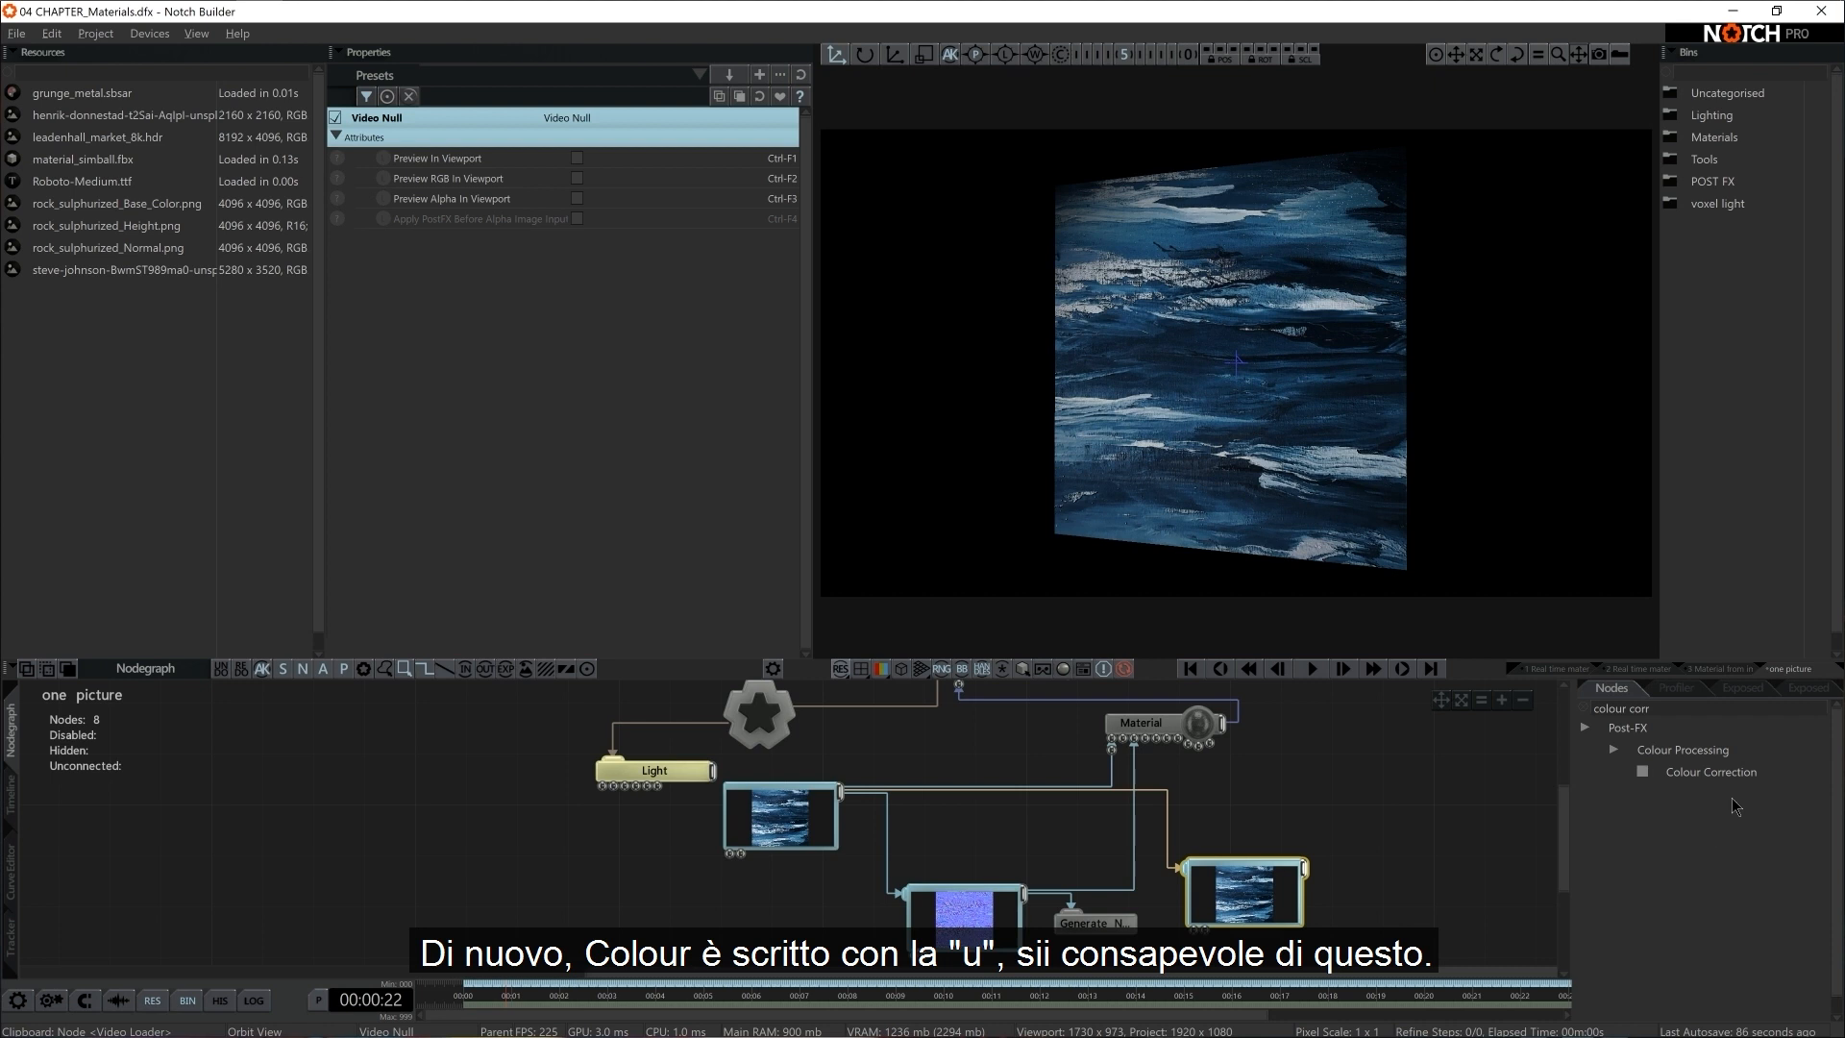
drag(1715, 773, 1304, 867)
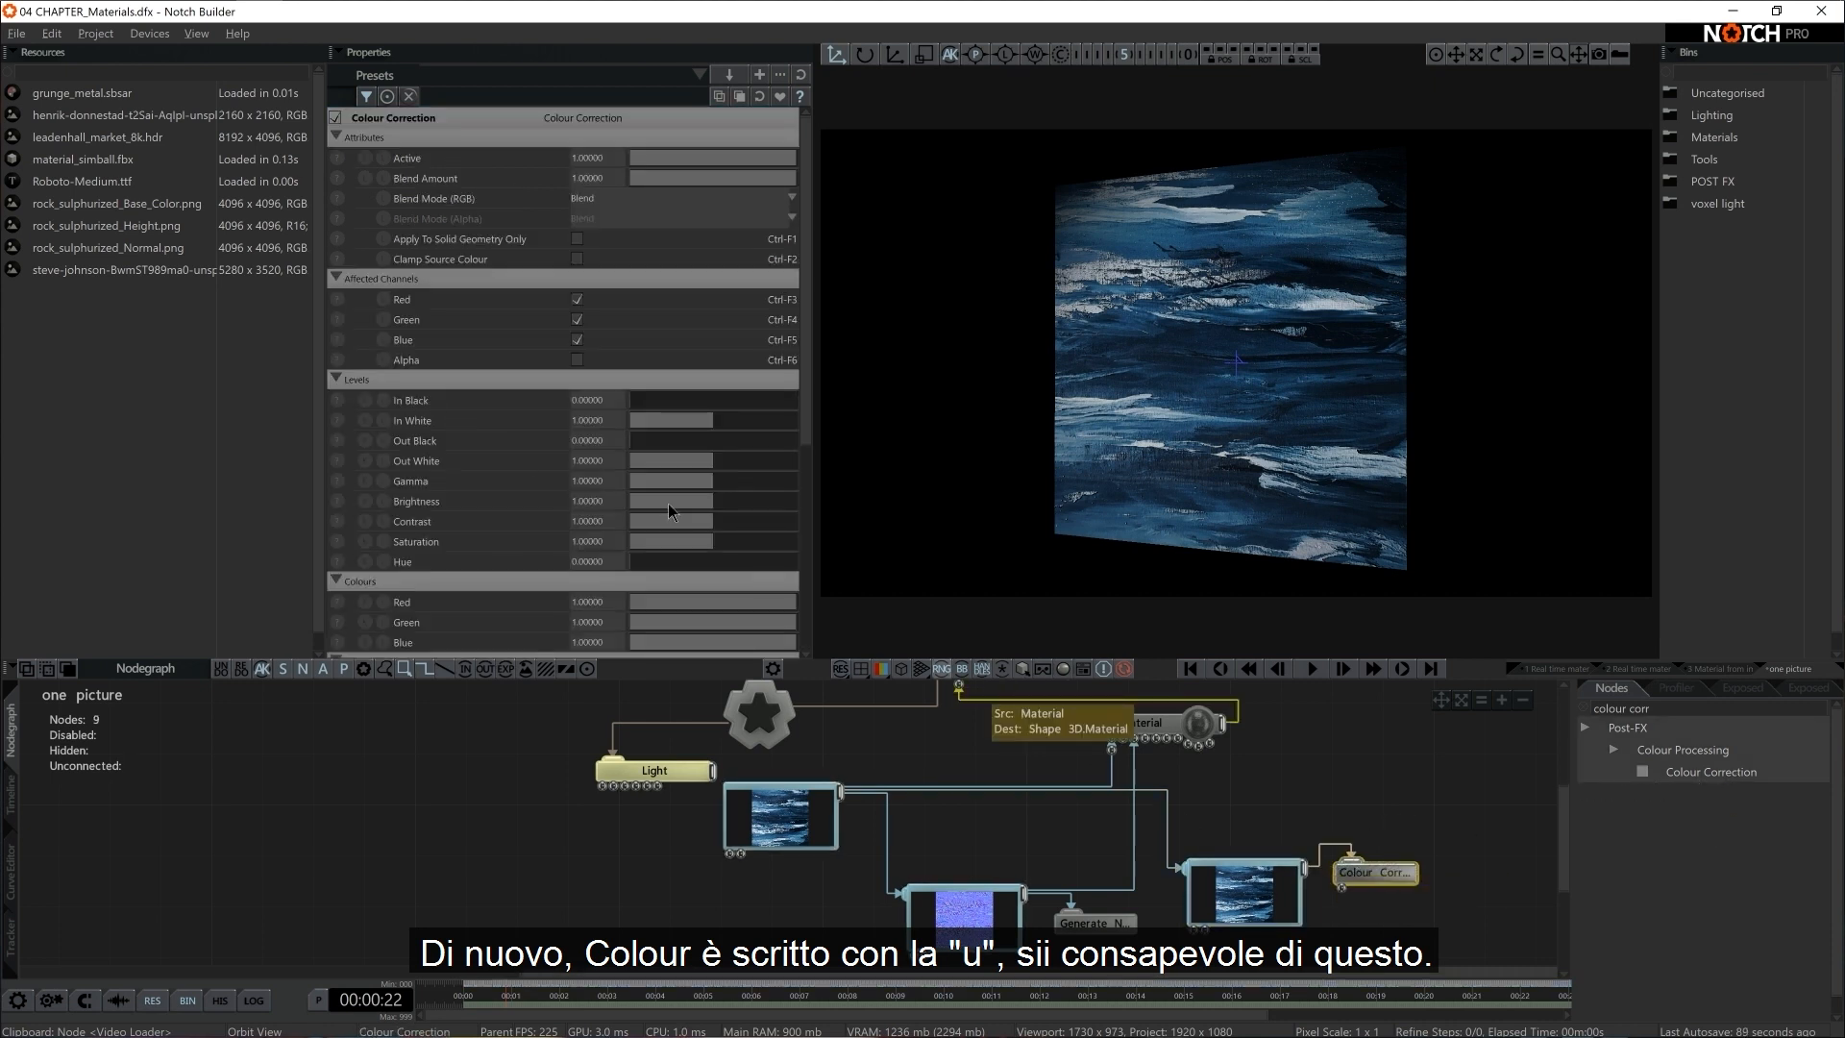
drag(692, 546, 480, 556)
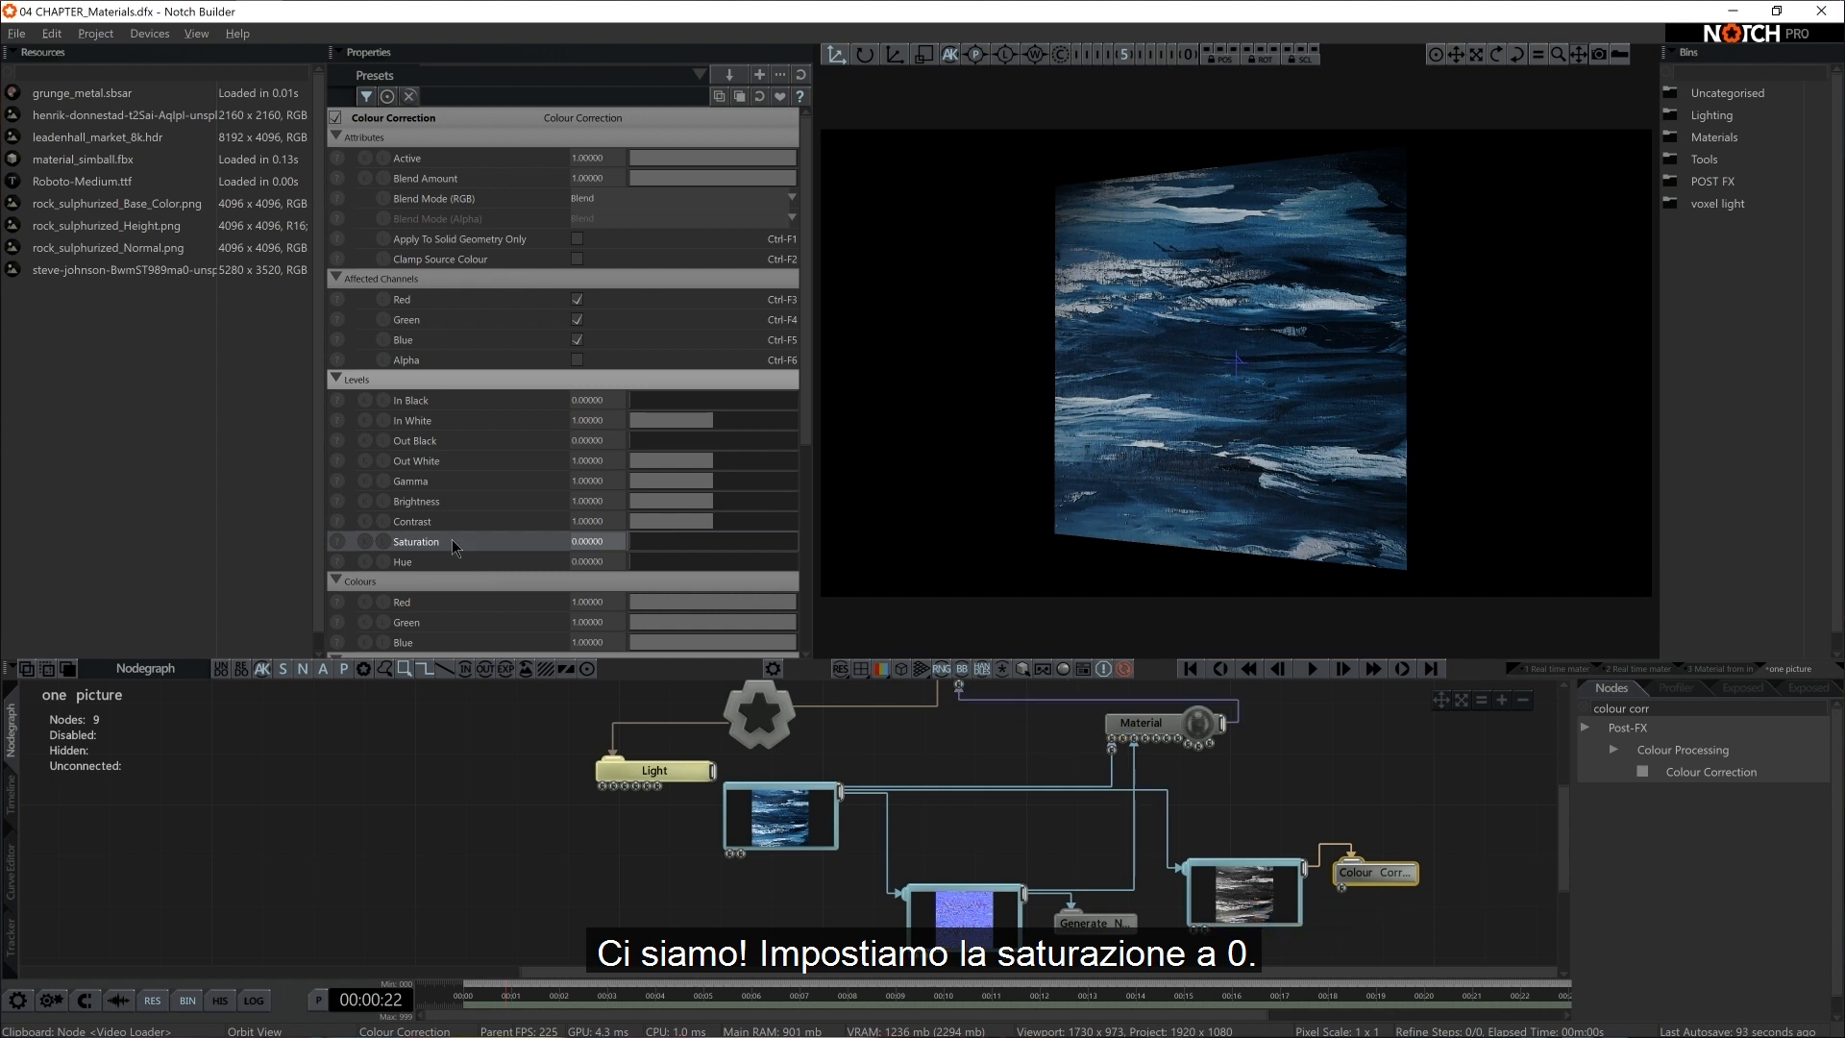
Move the Colour Correction node slightly higher in the nodegraph and preview the second Video Null in the viewport
click(1259, 888)
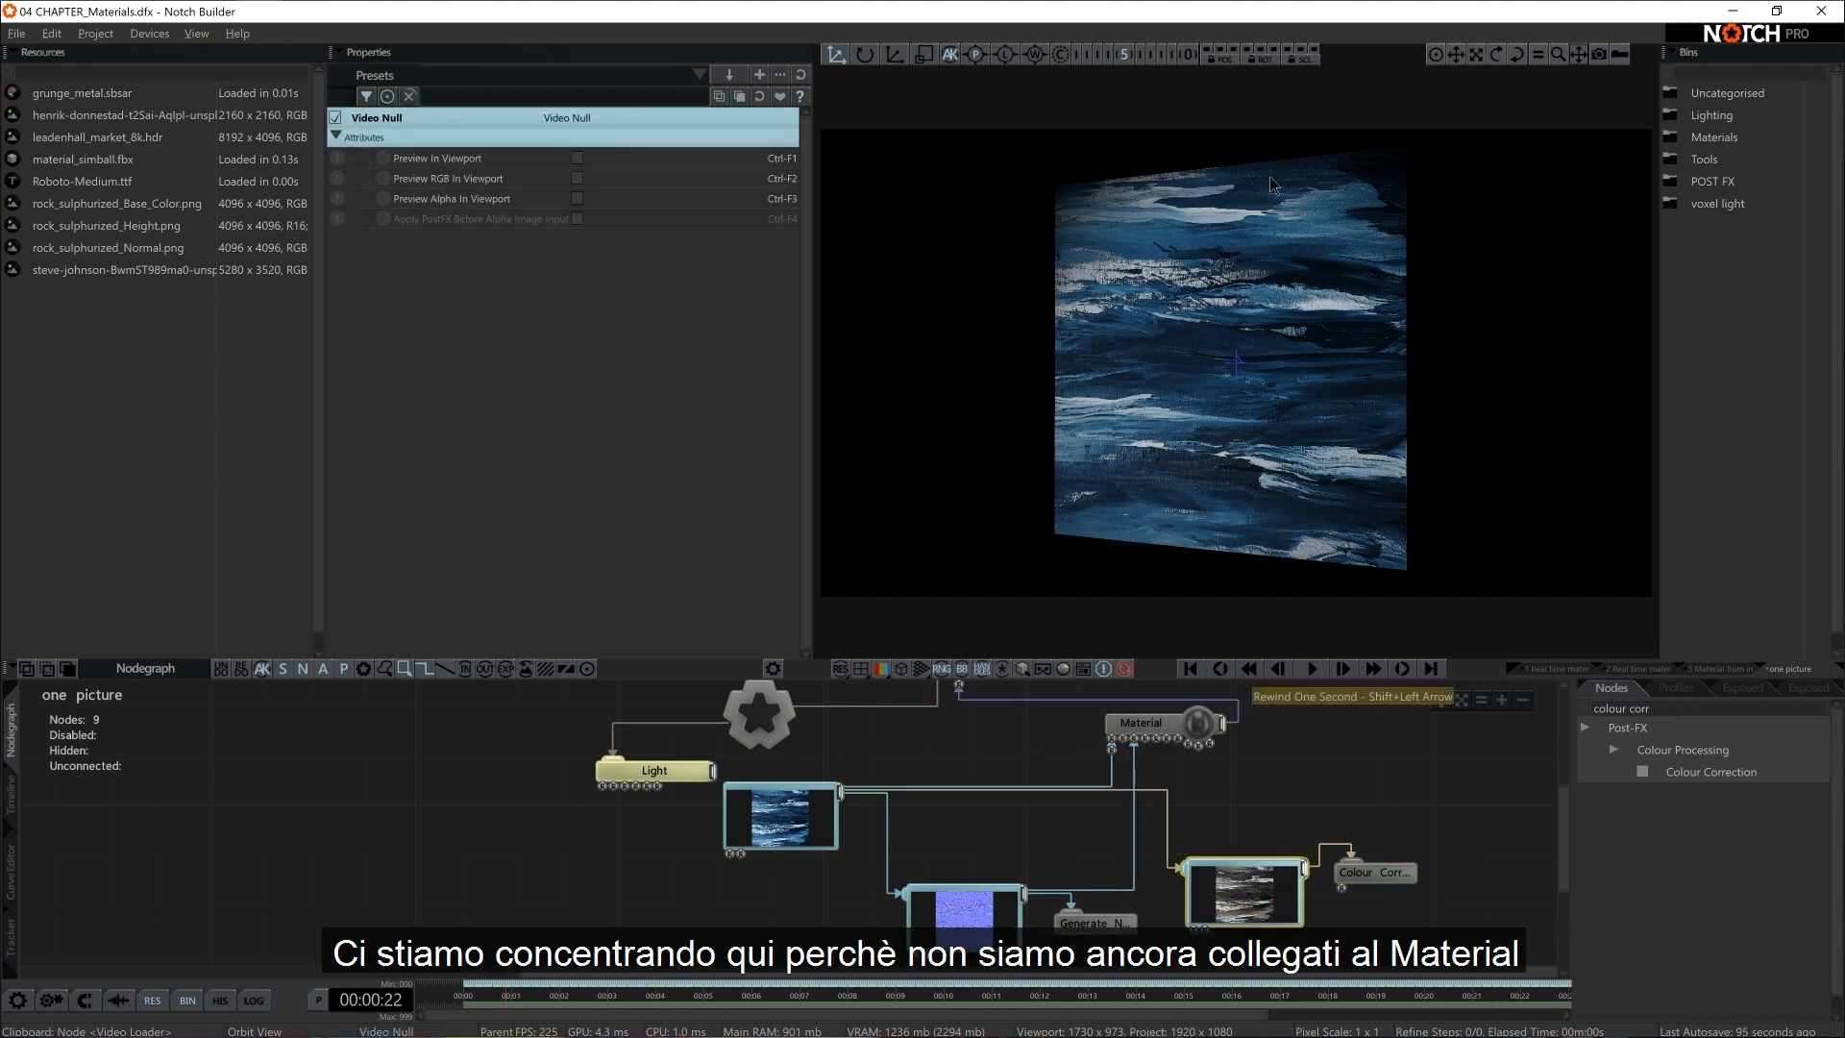
middle_drag(1312, 768, 1184, 755)
drag(1235, 860, 1235, 835)
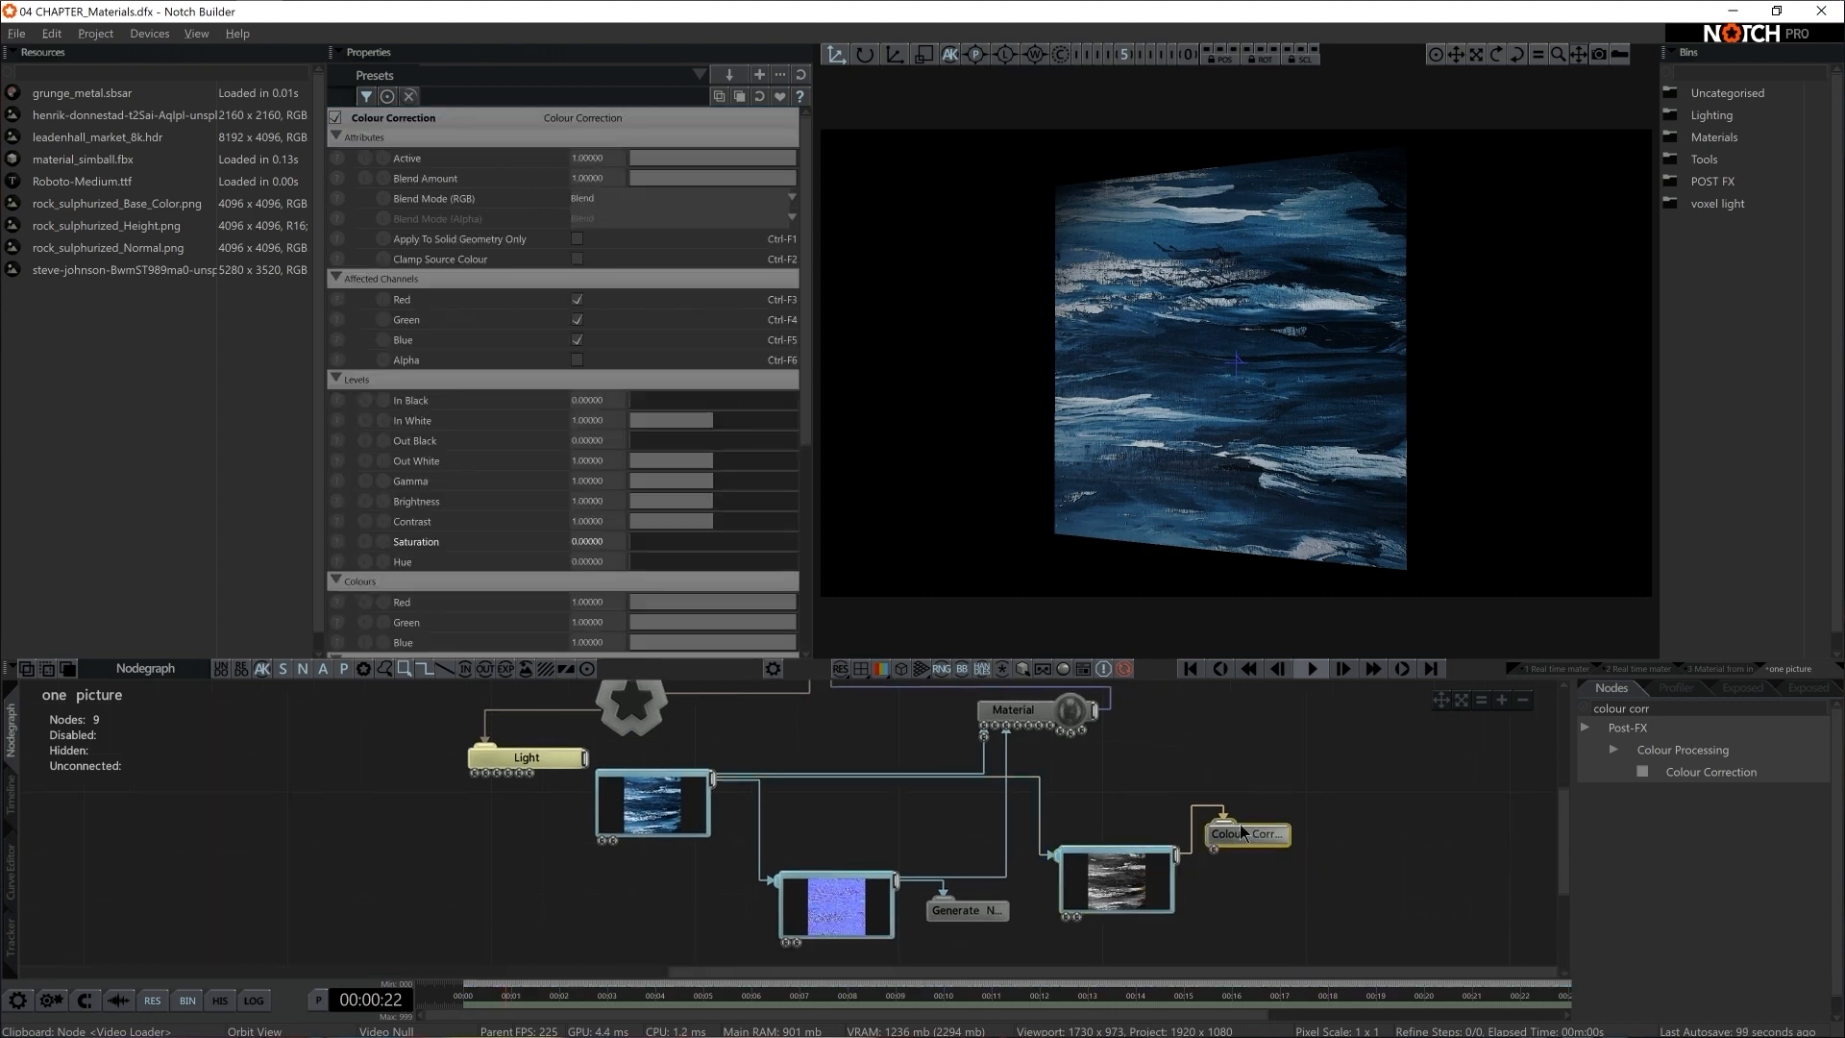
click(1142, 884)
click(577, 157)
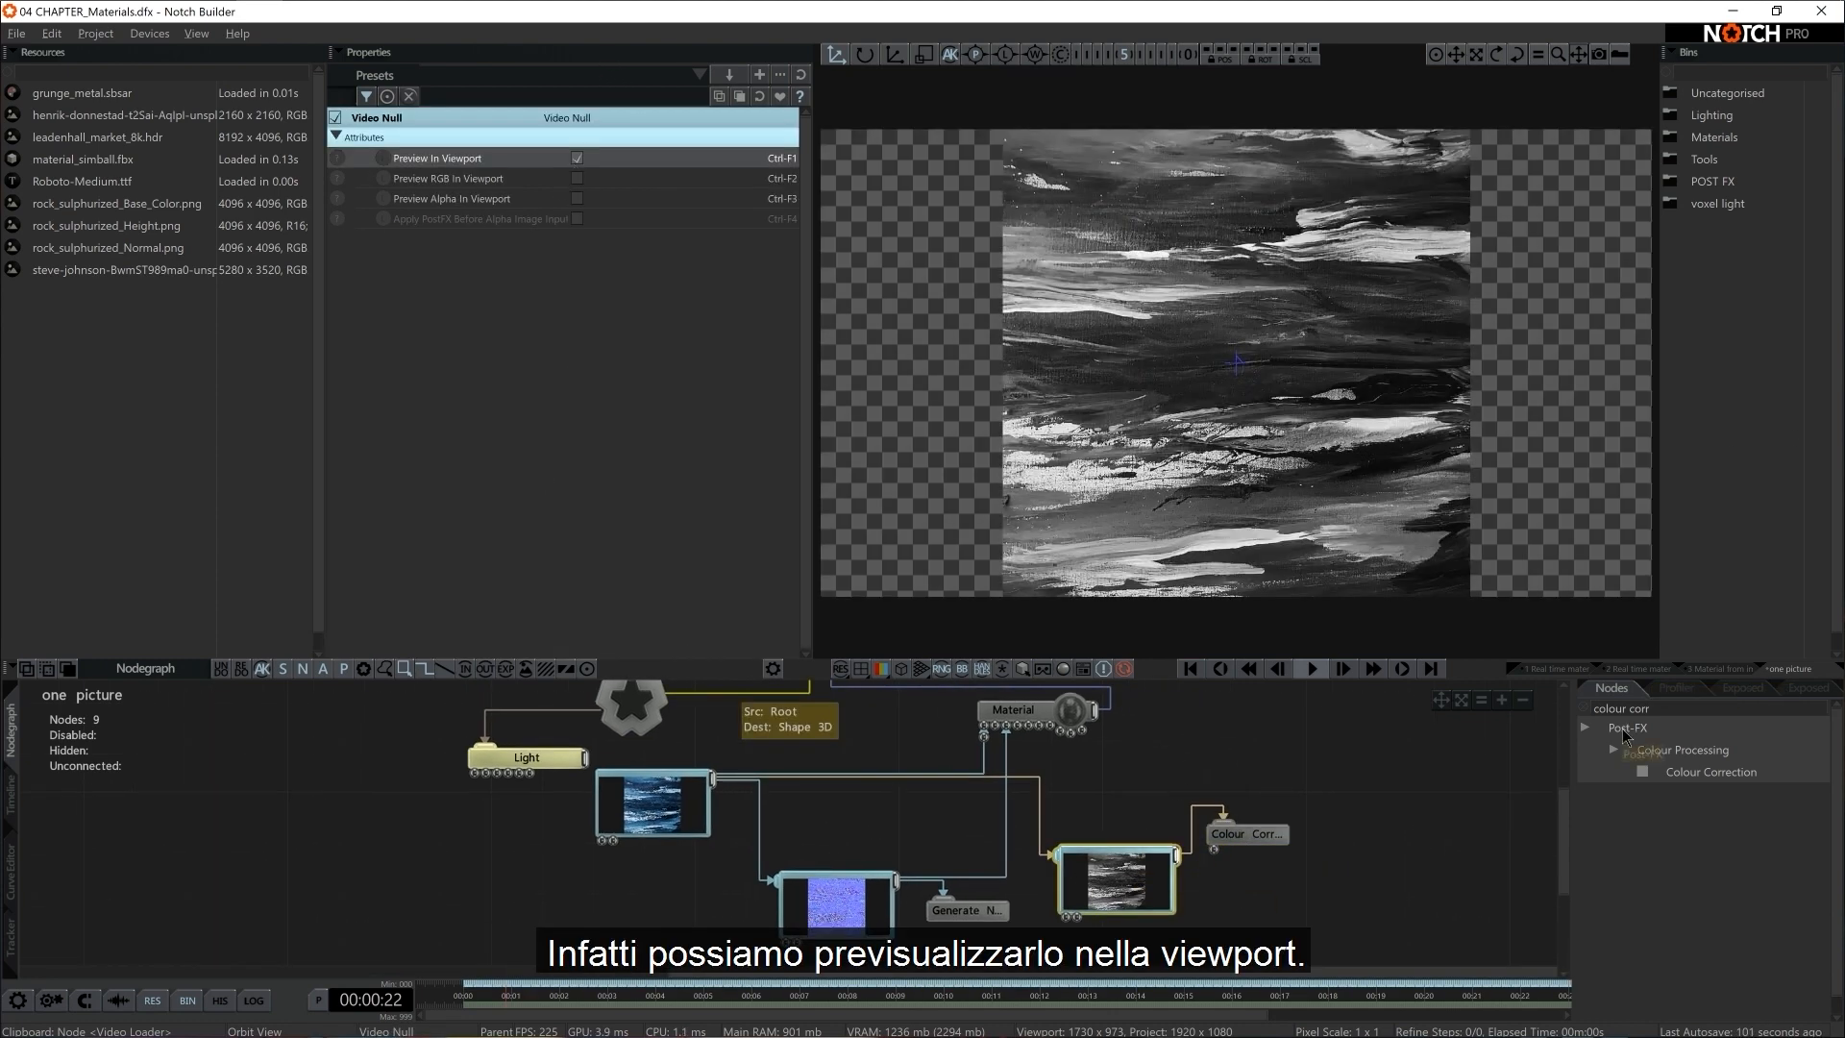
Add a Blur node to the second Video Null and set its Iterations (Effect Size) to 50
click(1622, 708)
text(bl)
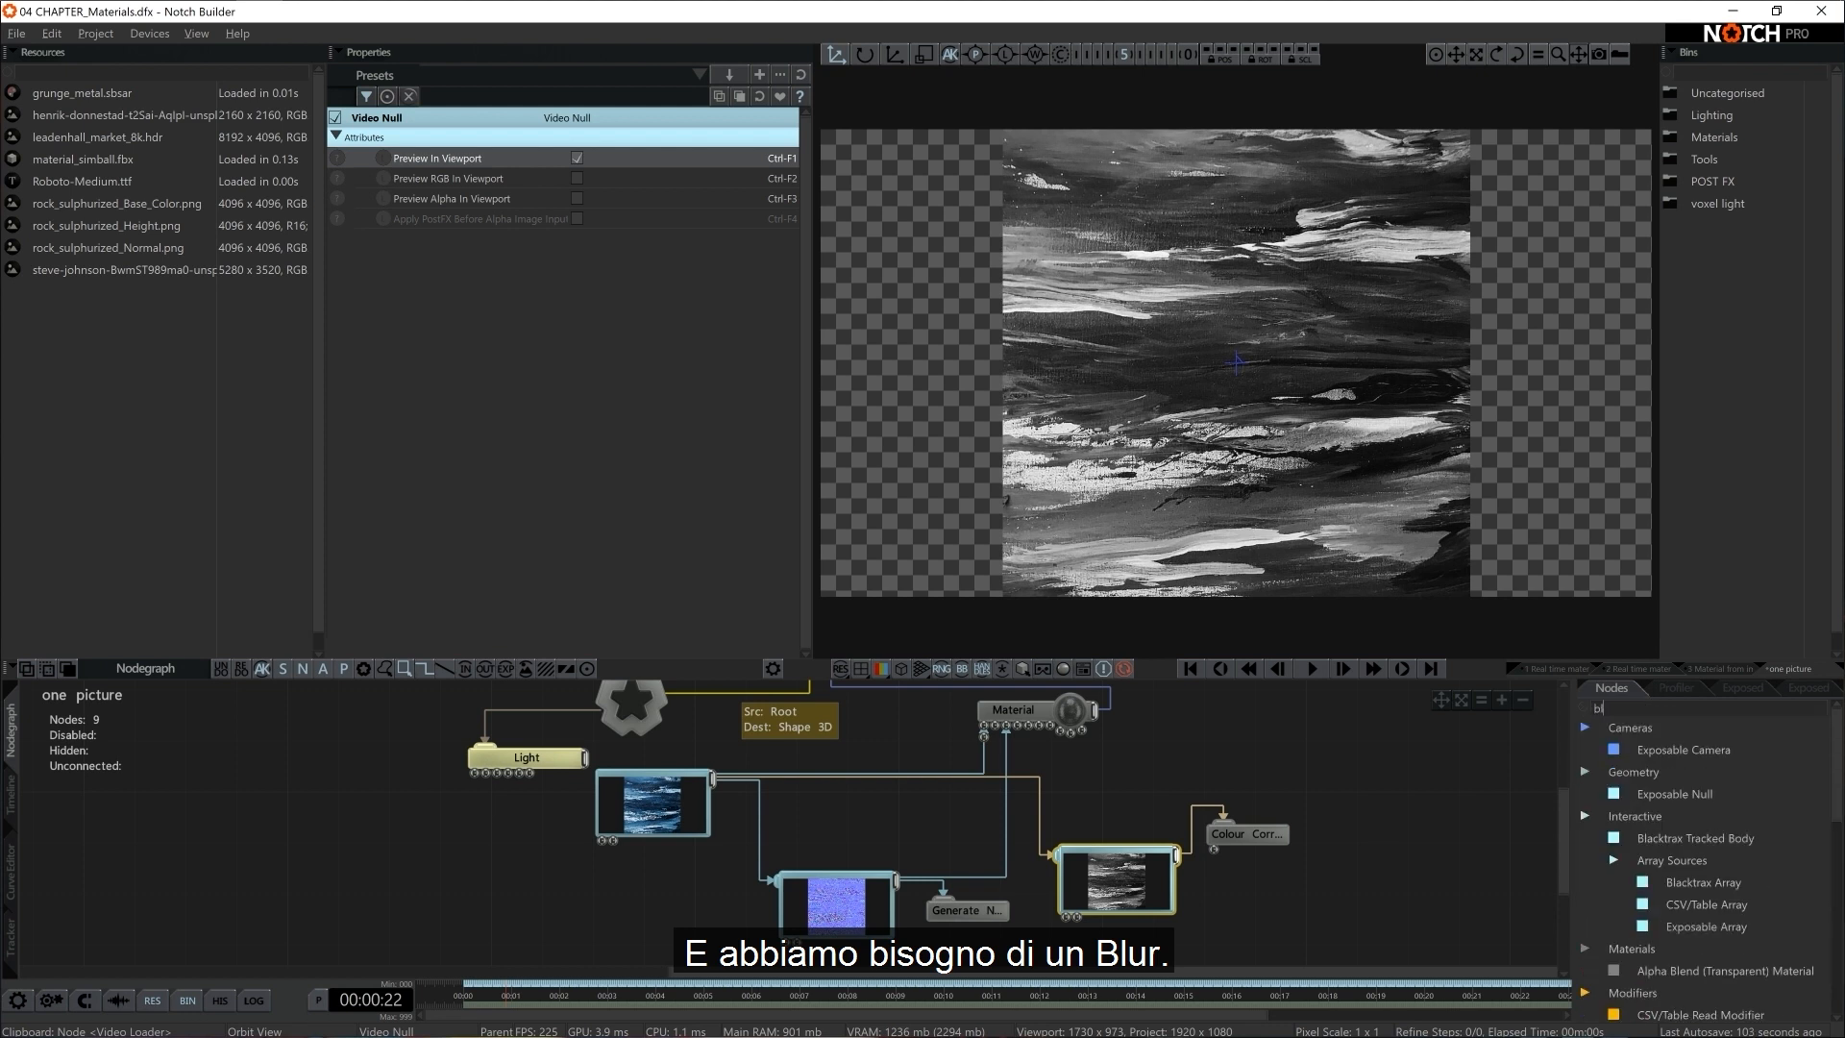
text(ur)
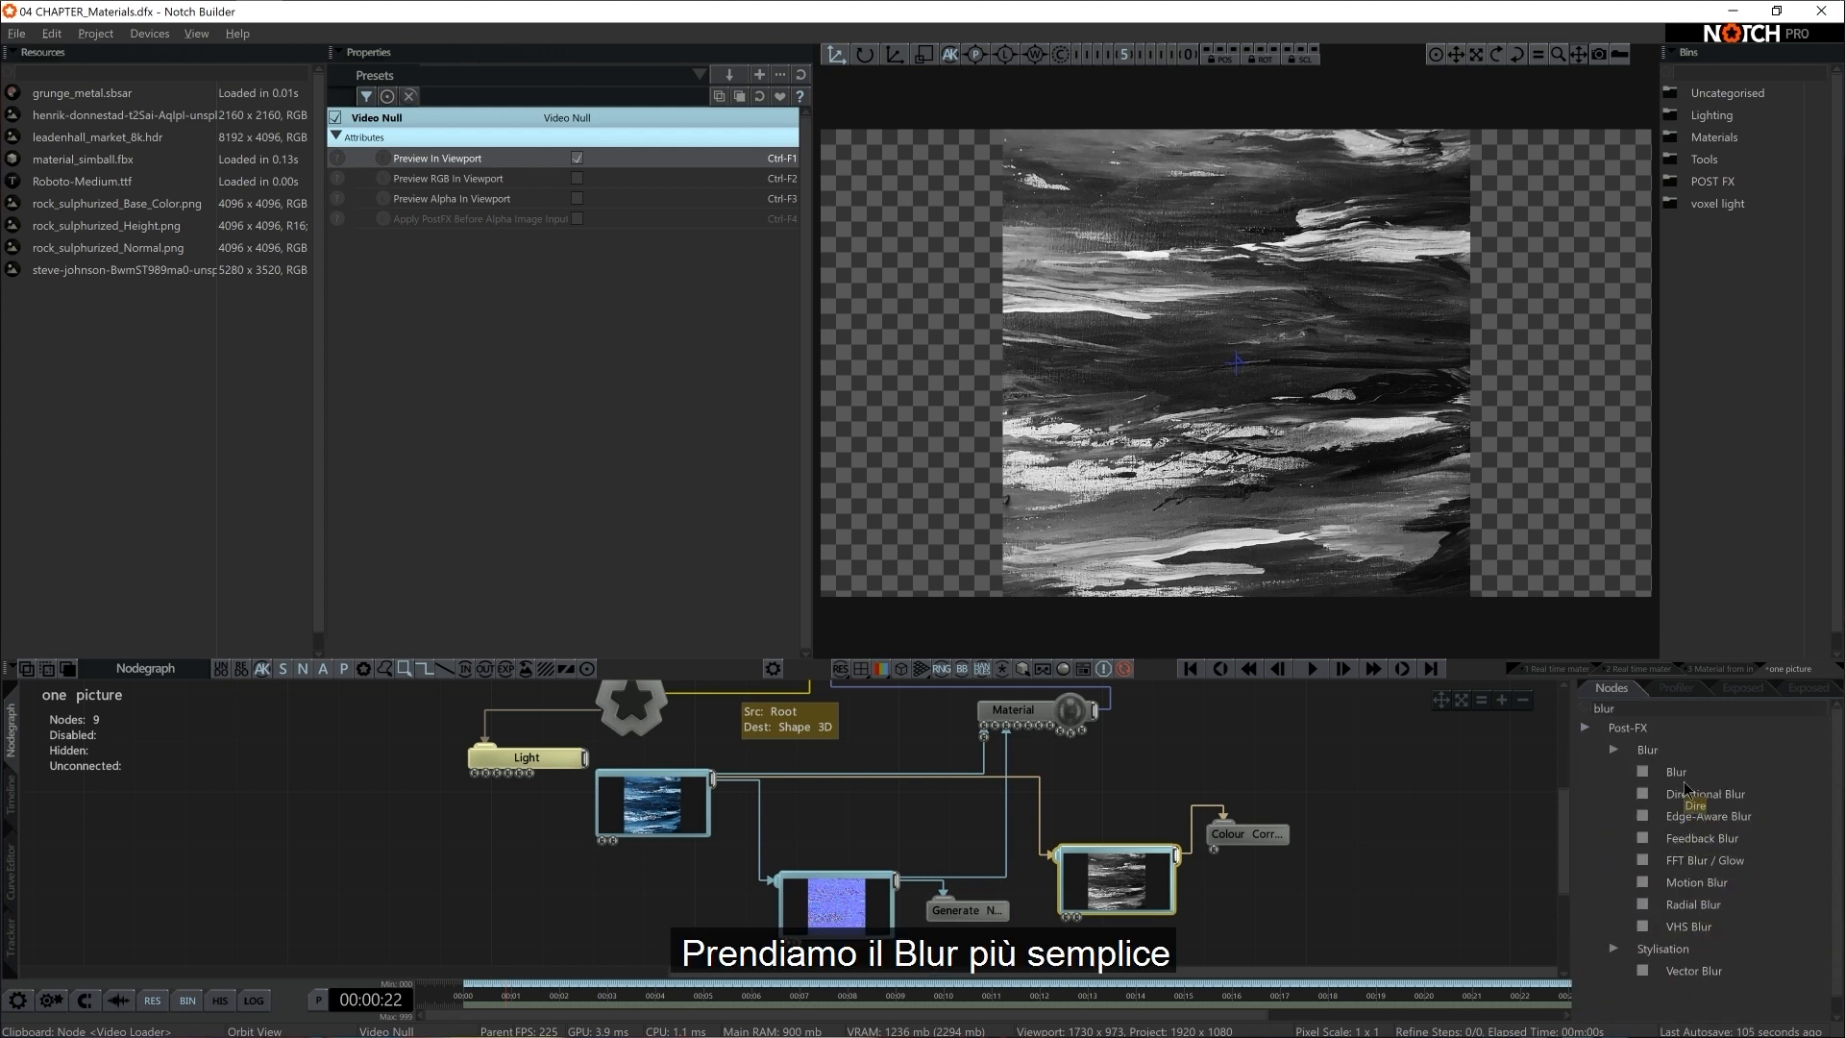
drag(1676, 771, 1259, 892)
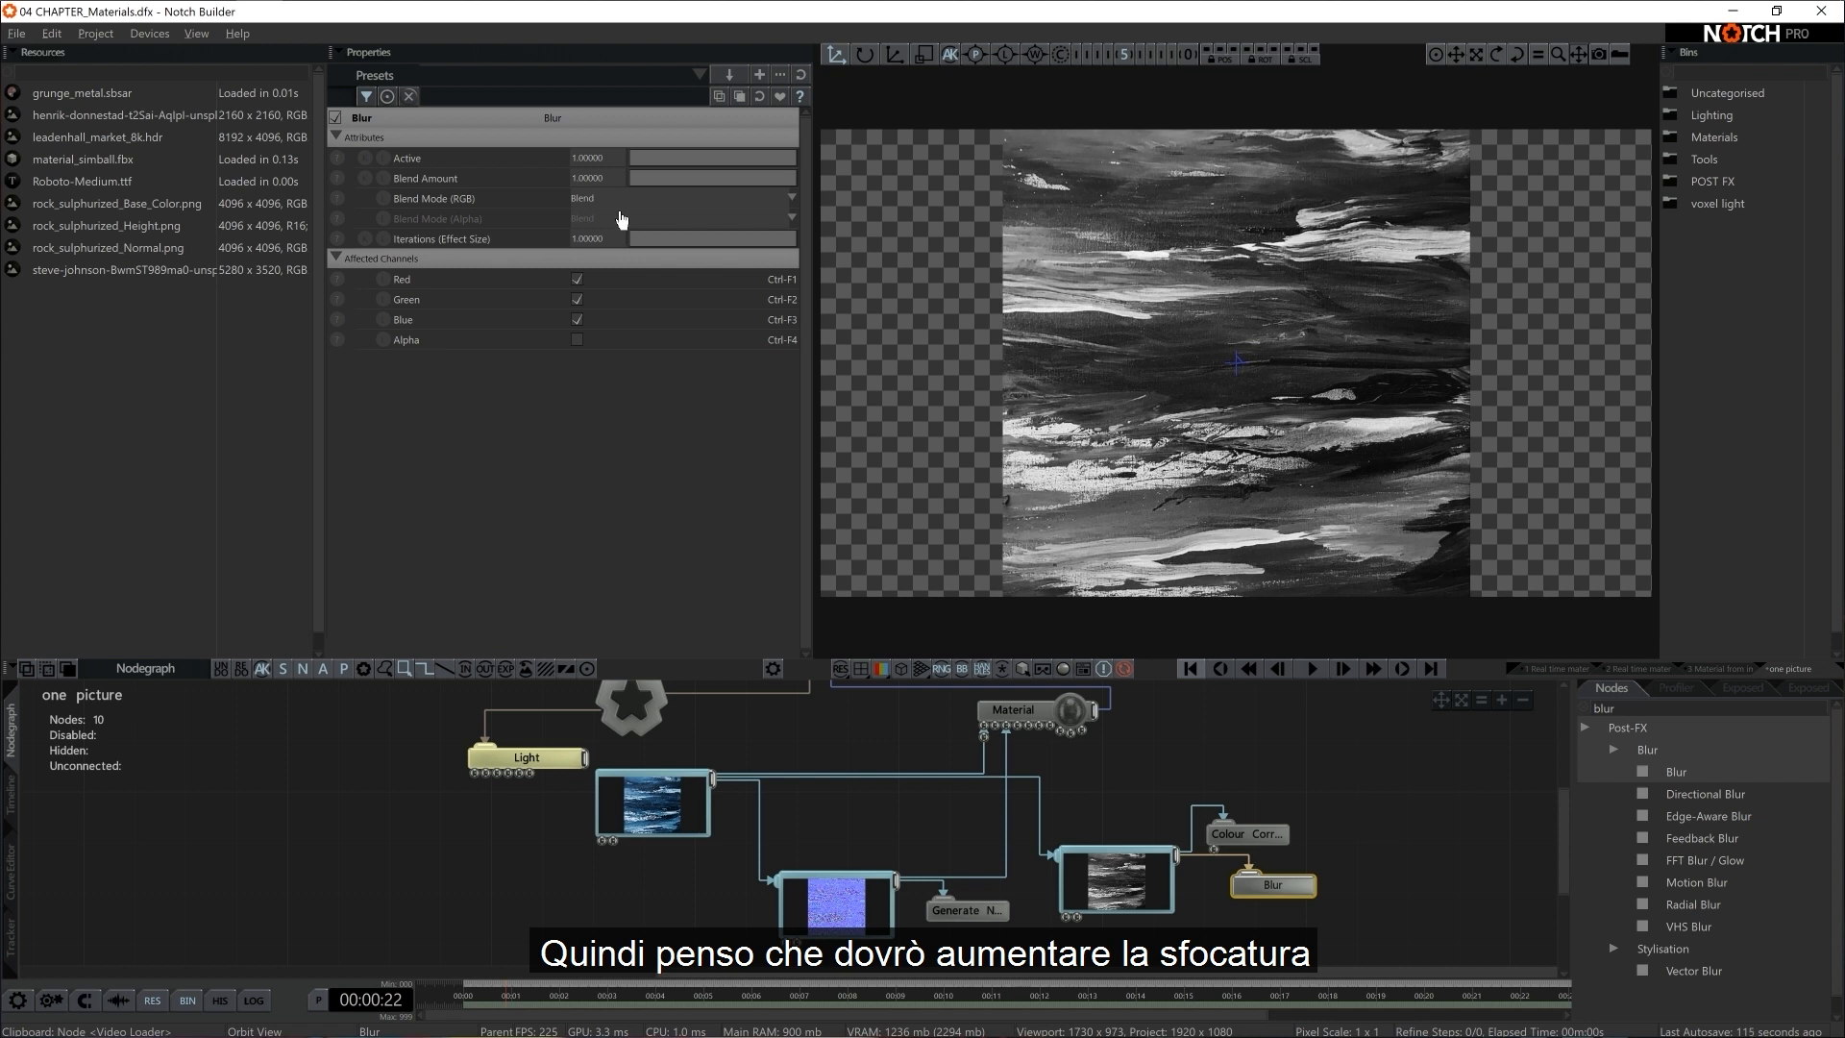
click(586, 242)
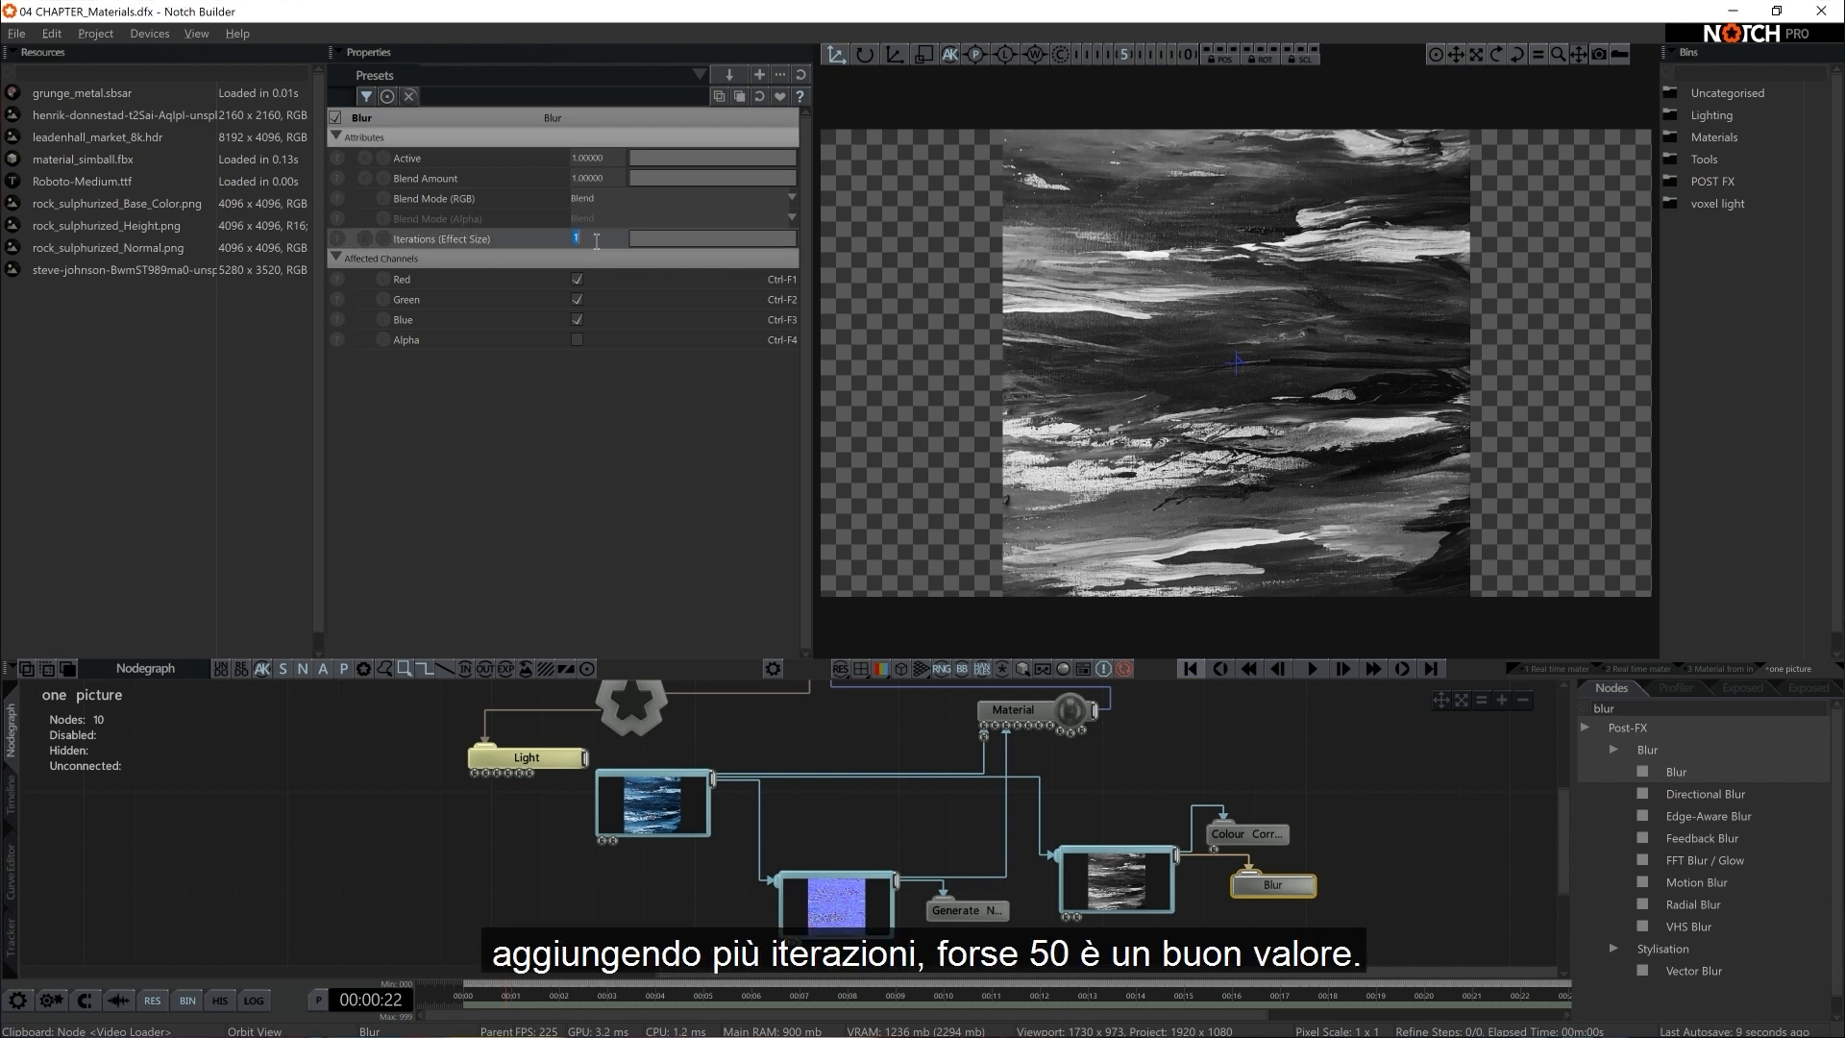
text(50)
key(Return)
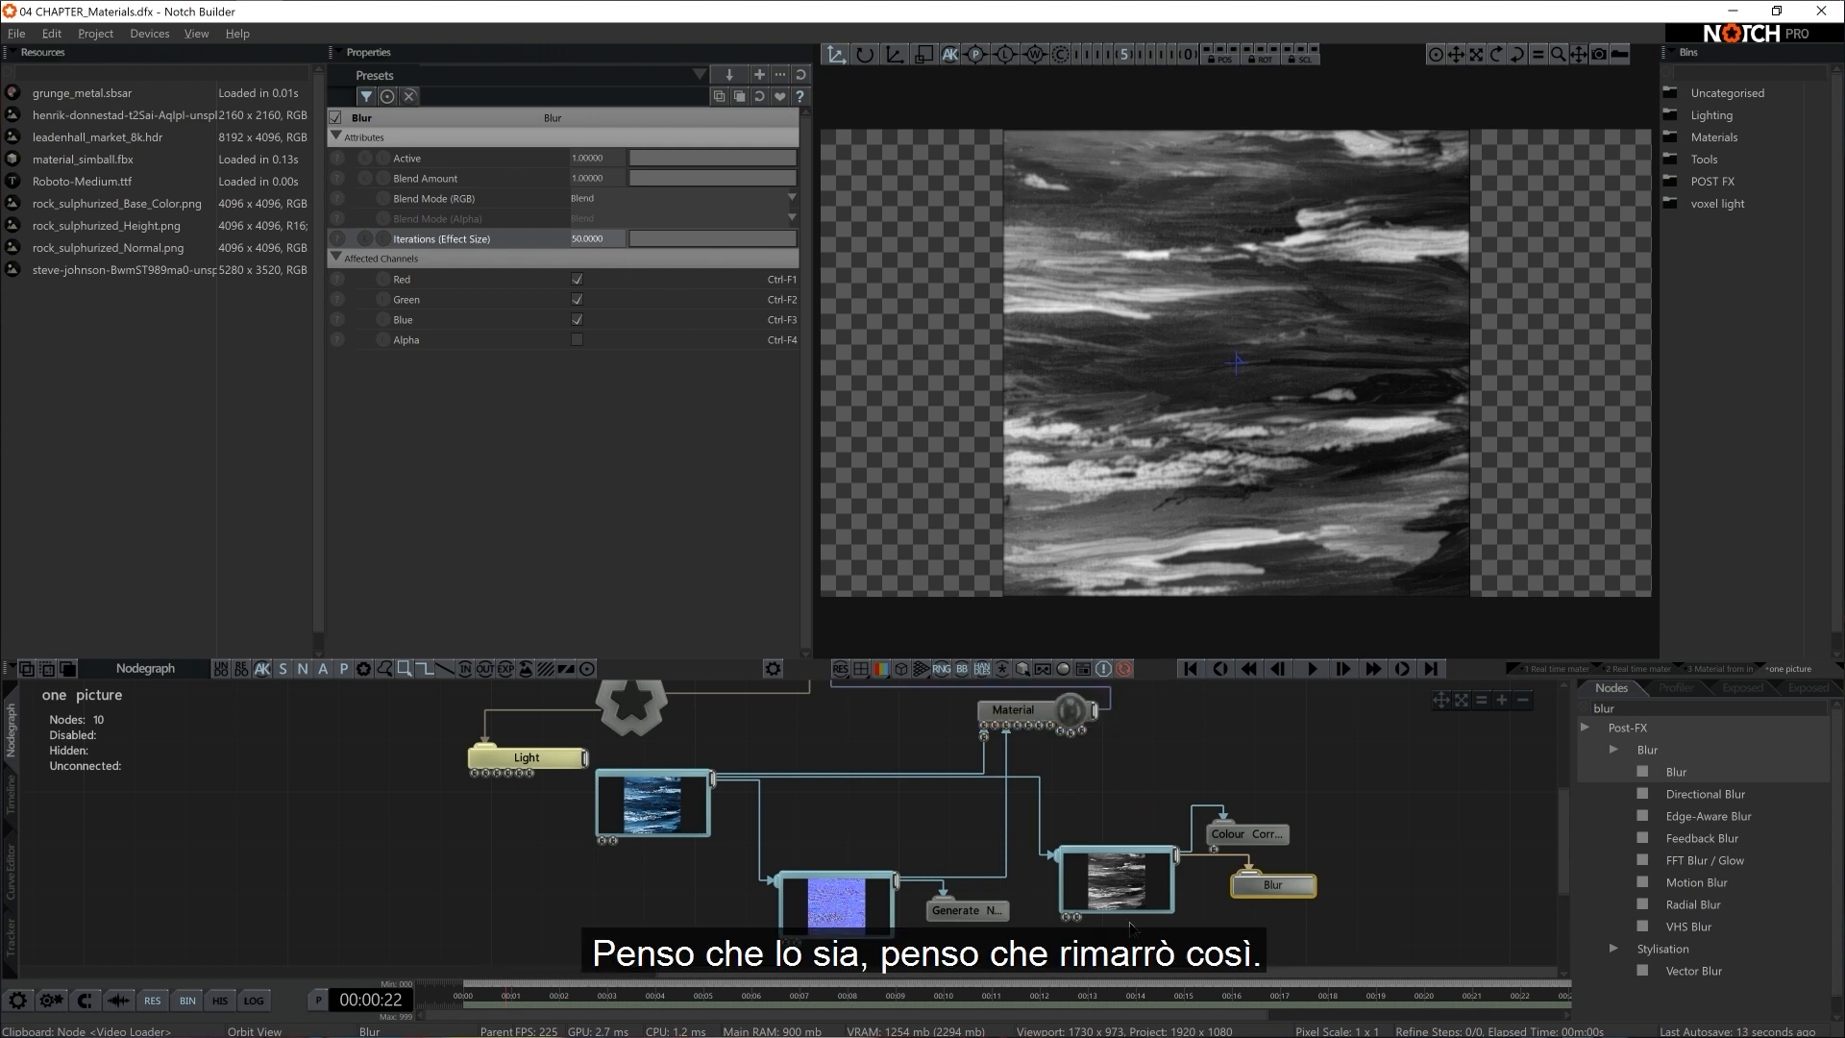
Disable the greyscale Video Null's viewport preview and connect its output to the Material's Displacement Map input
click(1119, 889)
click(576, 158)
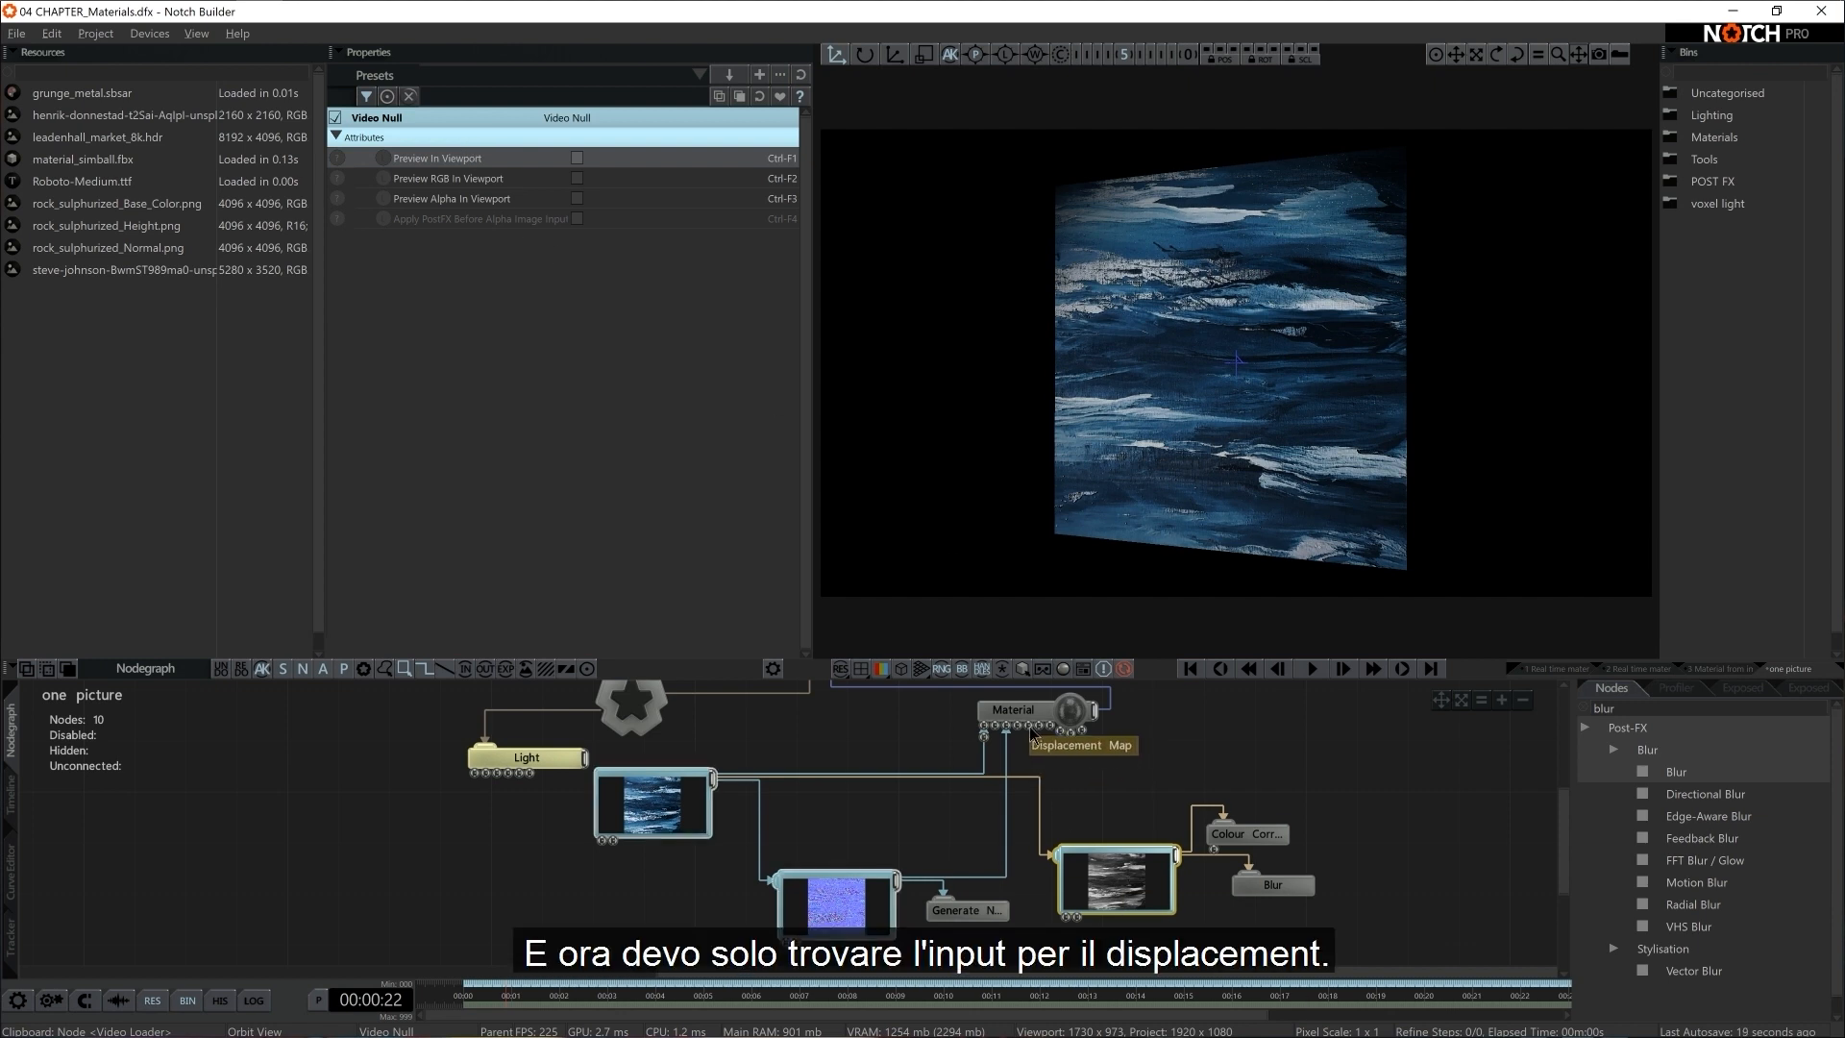
drag(1168, 845, 1031, 732)
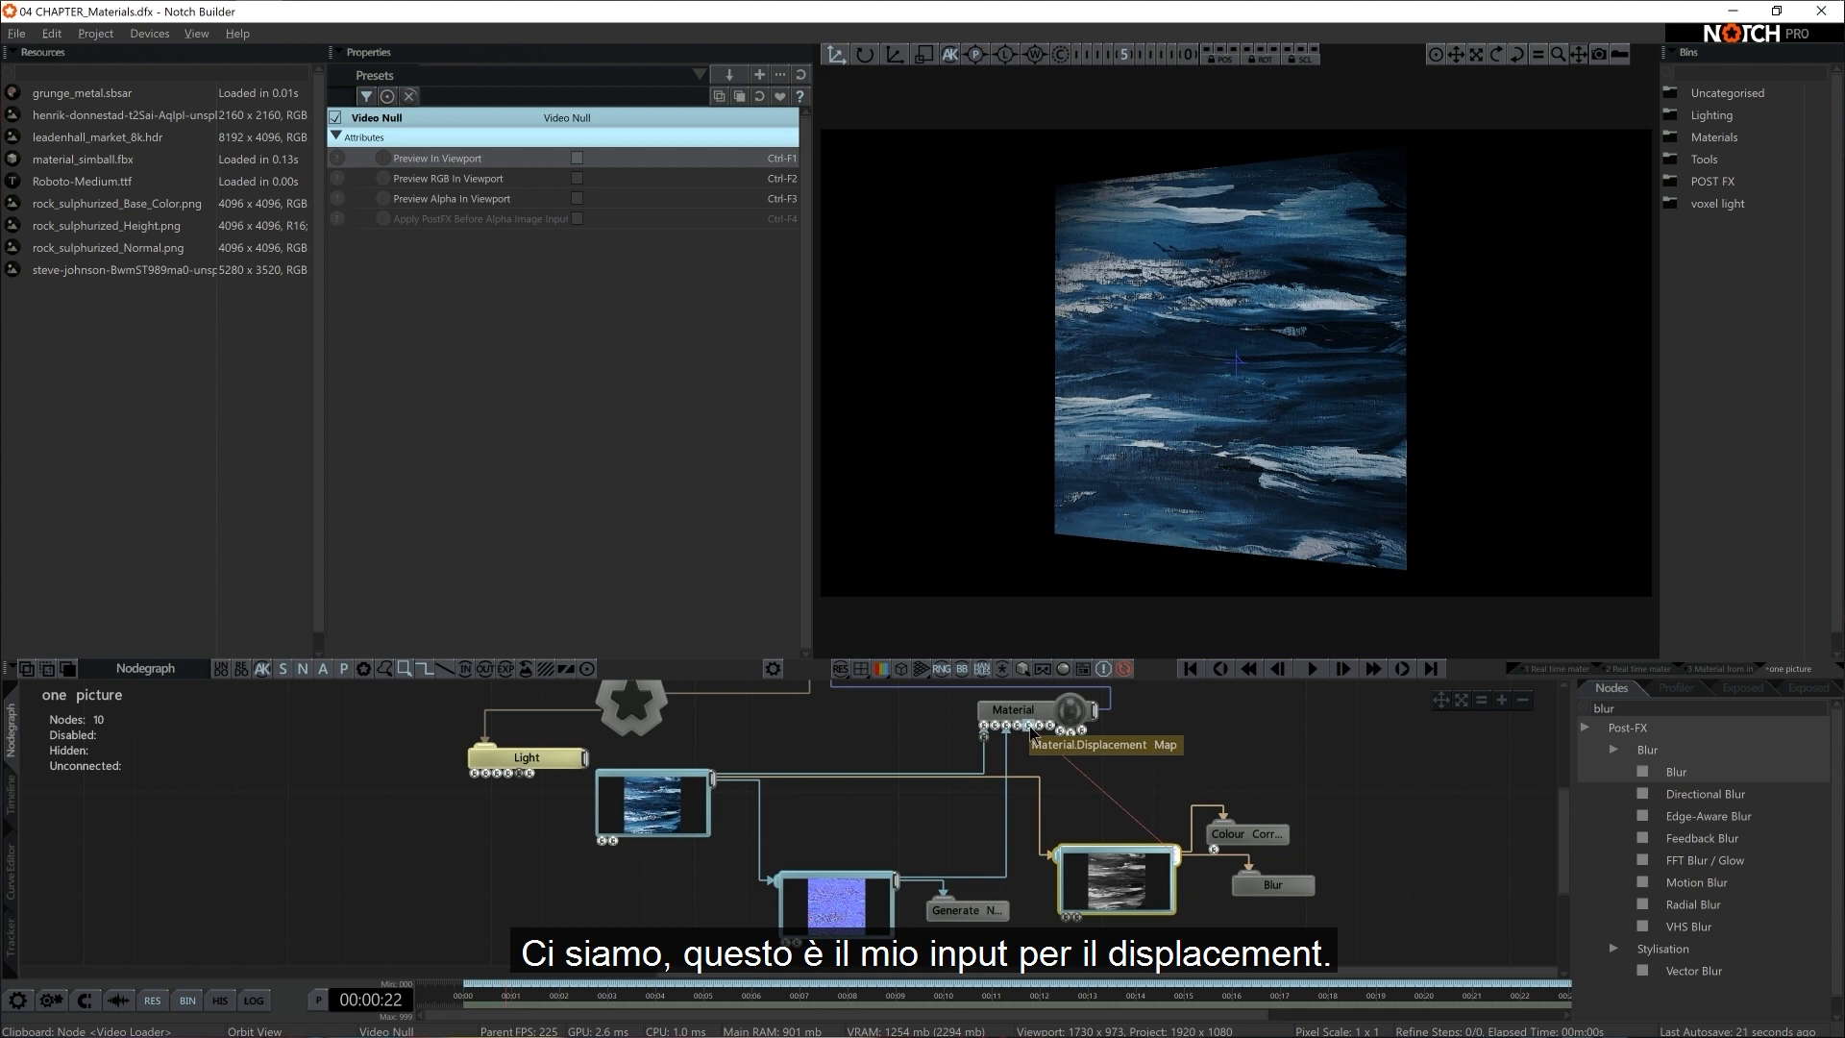
Raise the Material's Displacement to about 0.6
click(1013, 711)
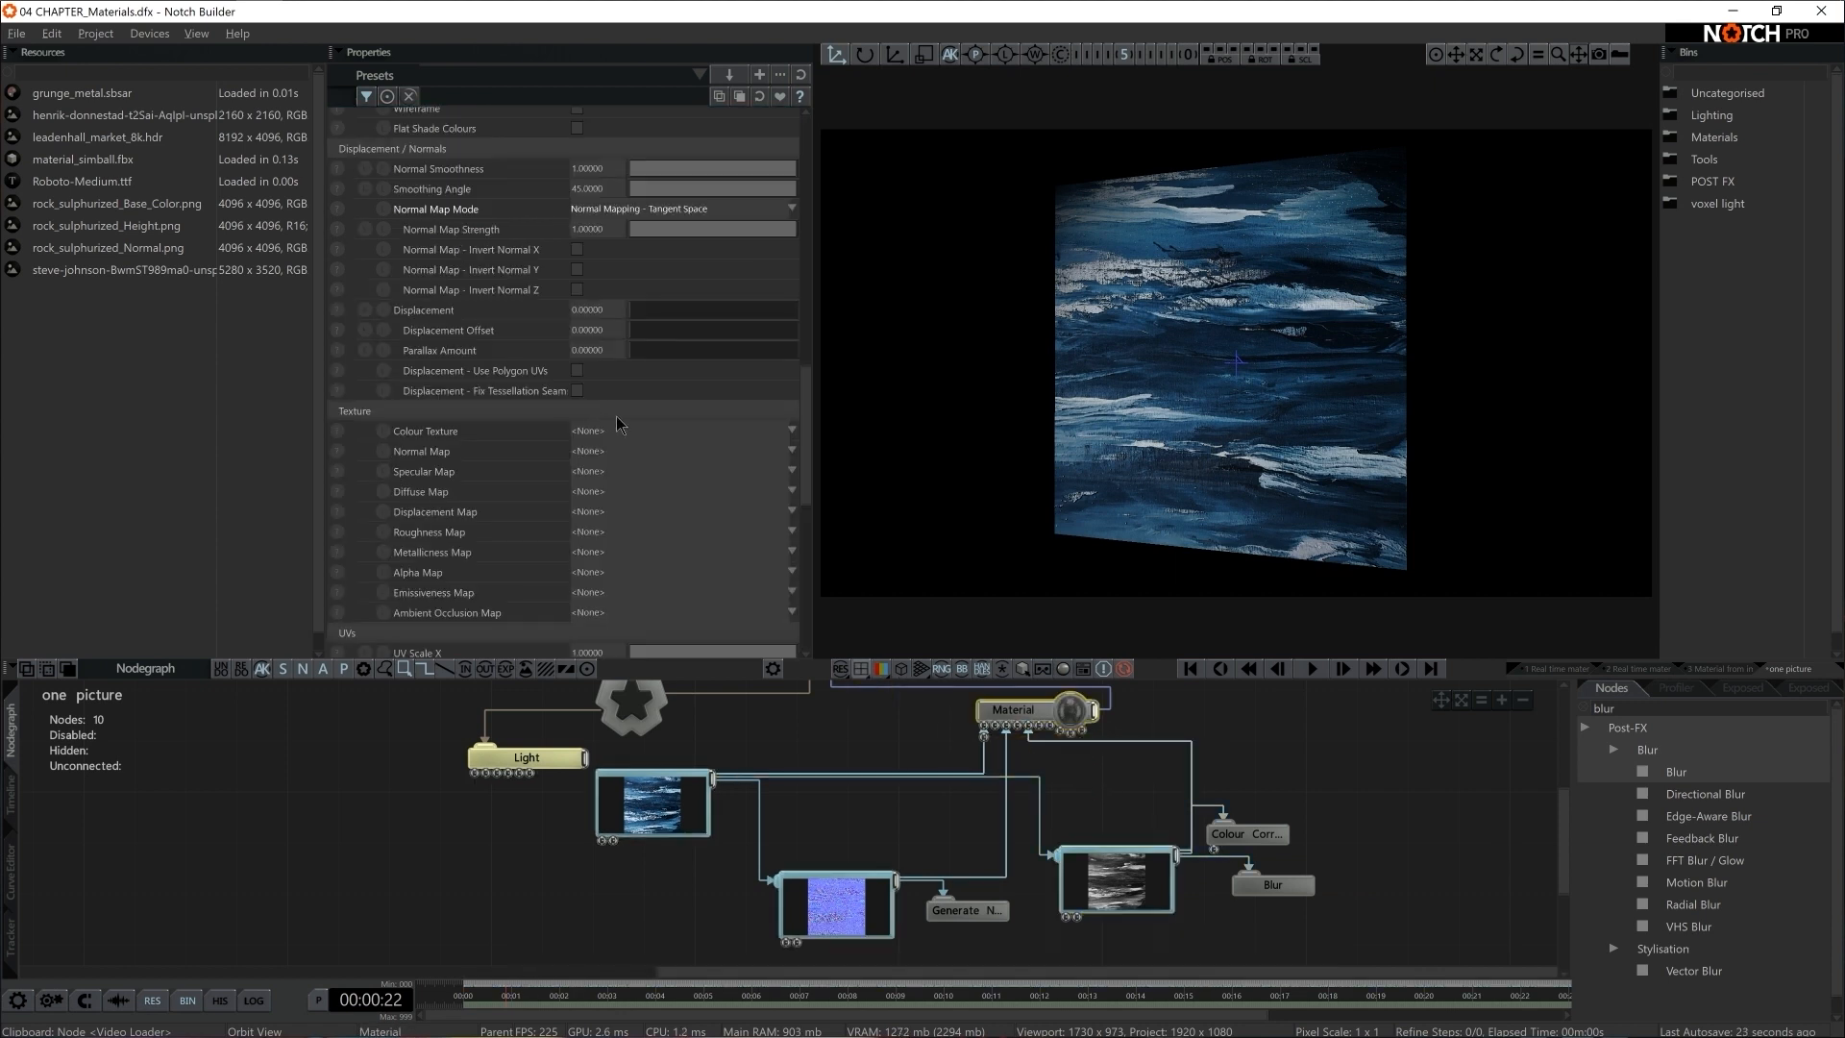
scroll(620, 423, down, 5)
scroll(618, 432, up, 6)
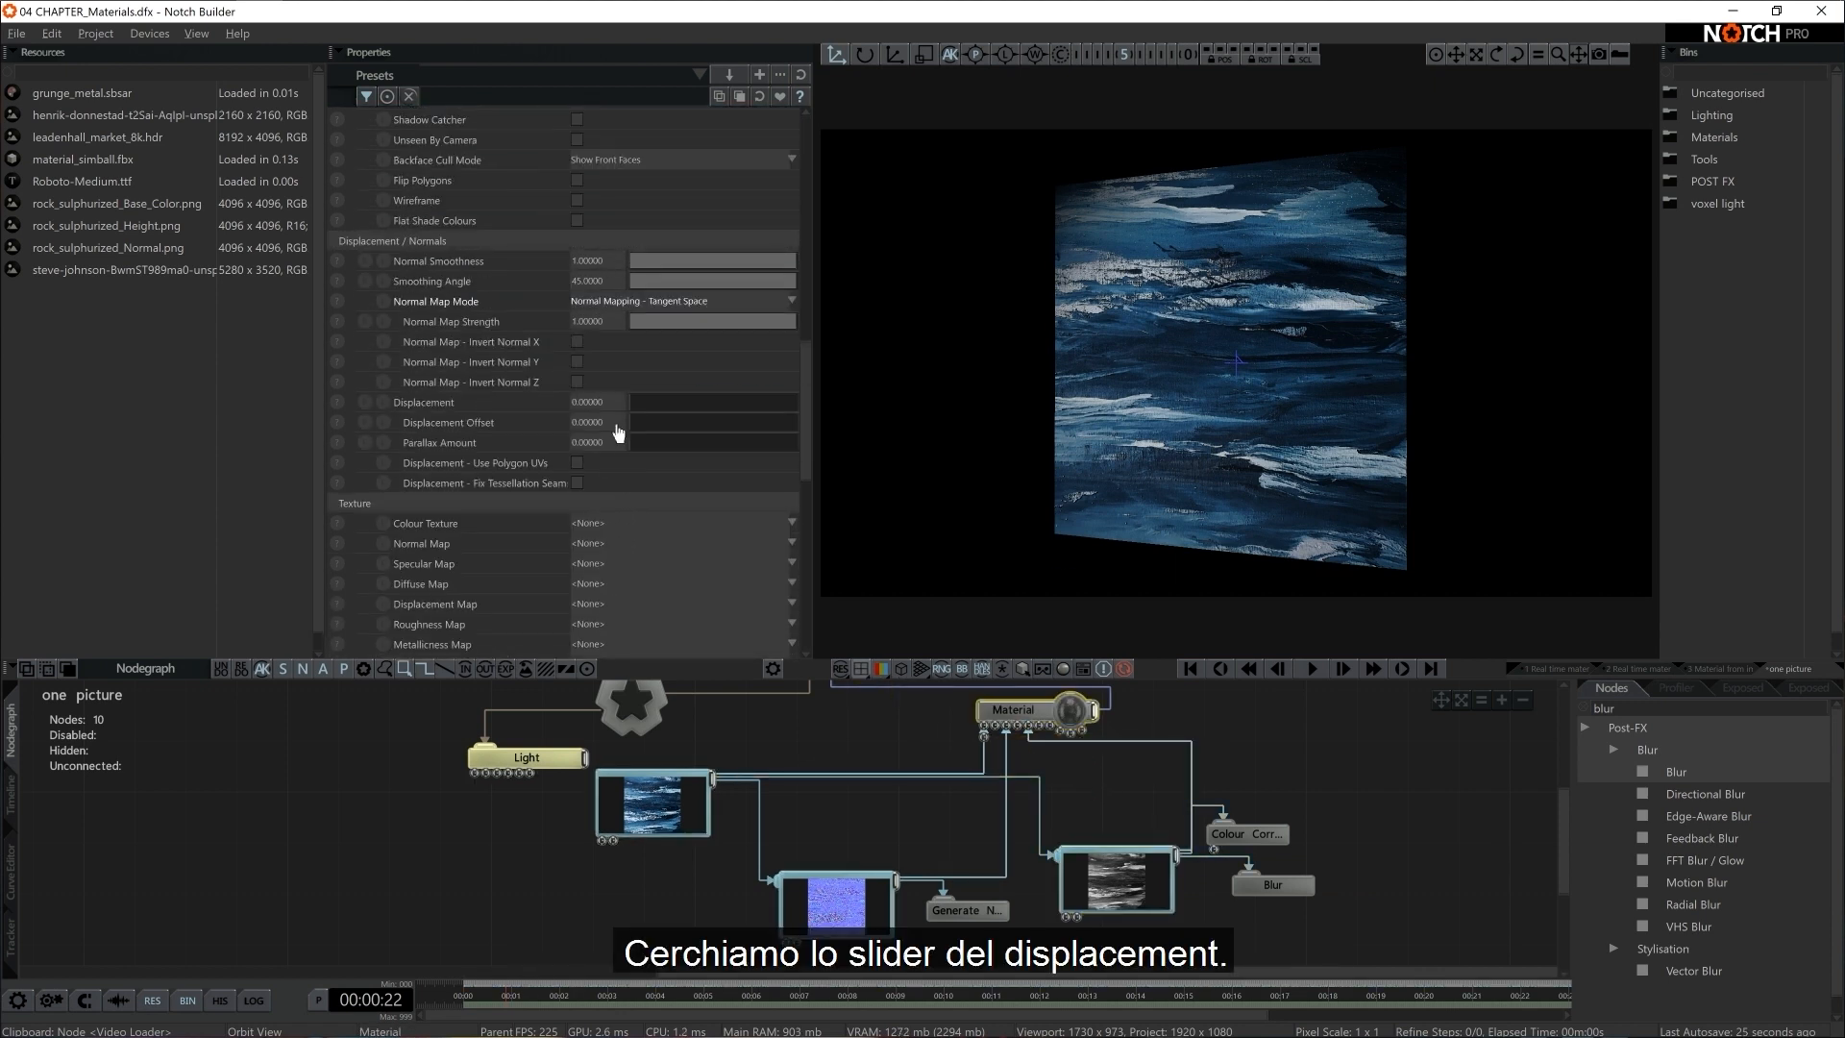
drag(658, 406, 731, 446)
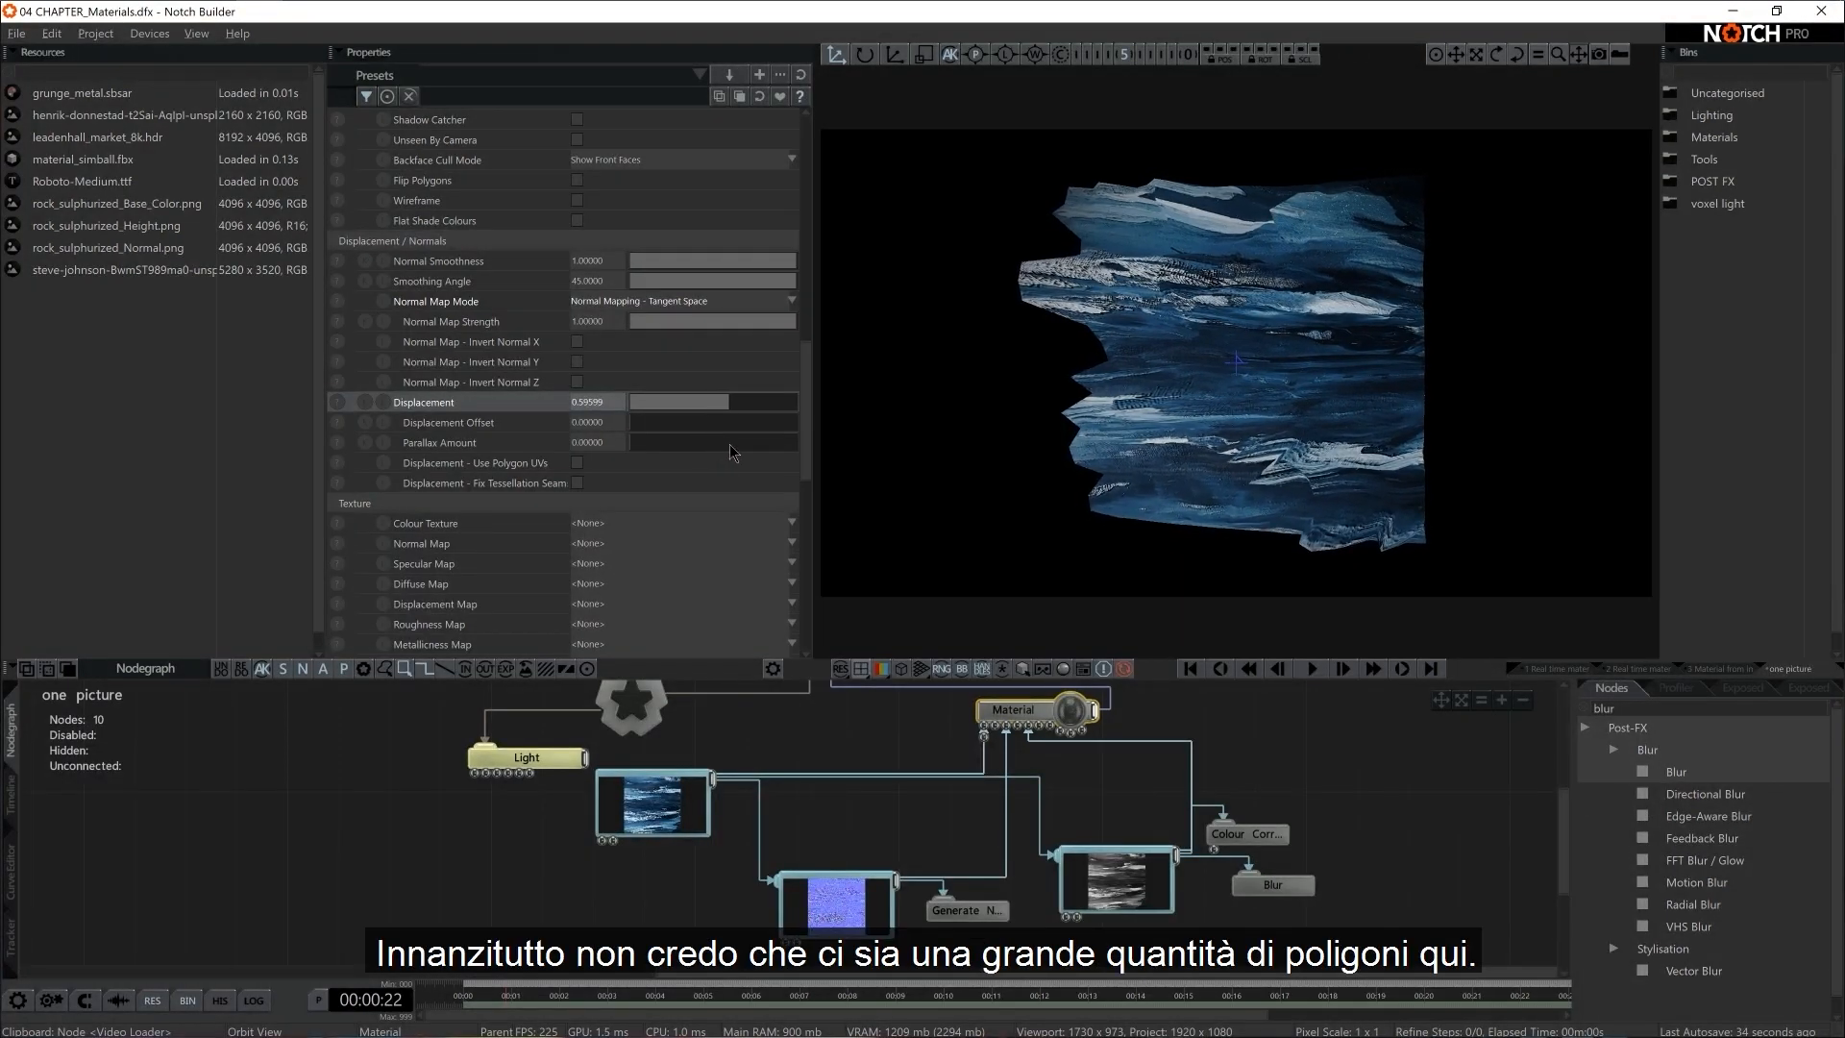
Inspect the plane's polygon density in the viewport's wireframe display
click(906, 678)
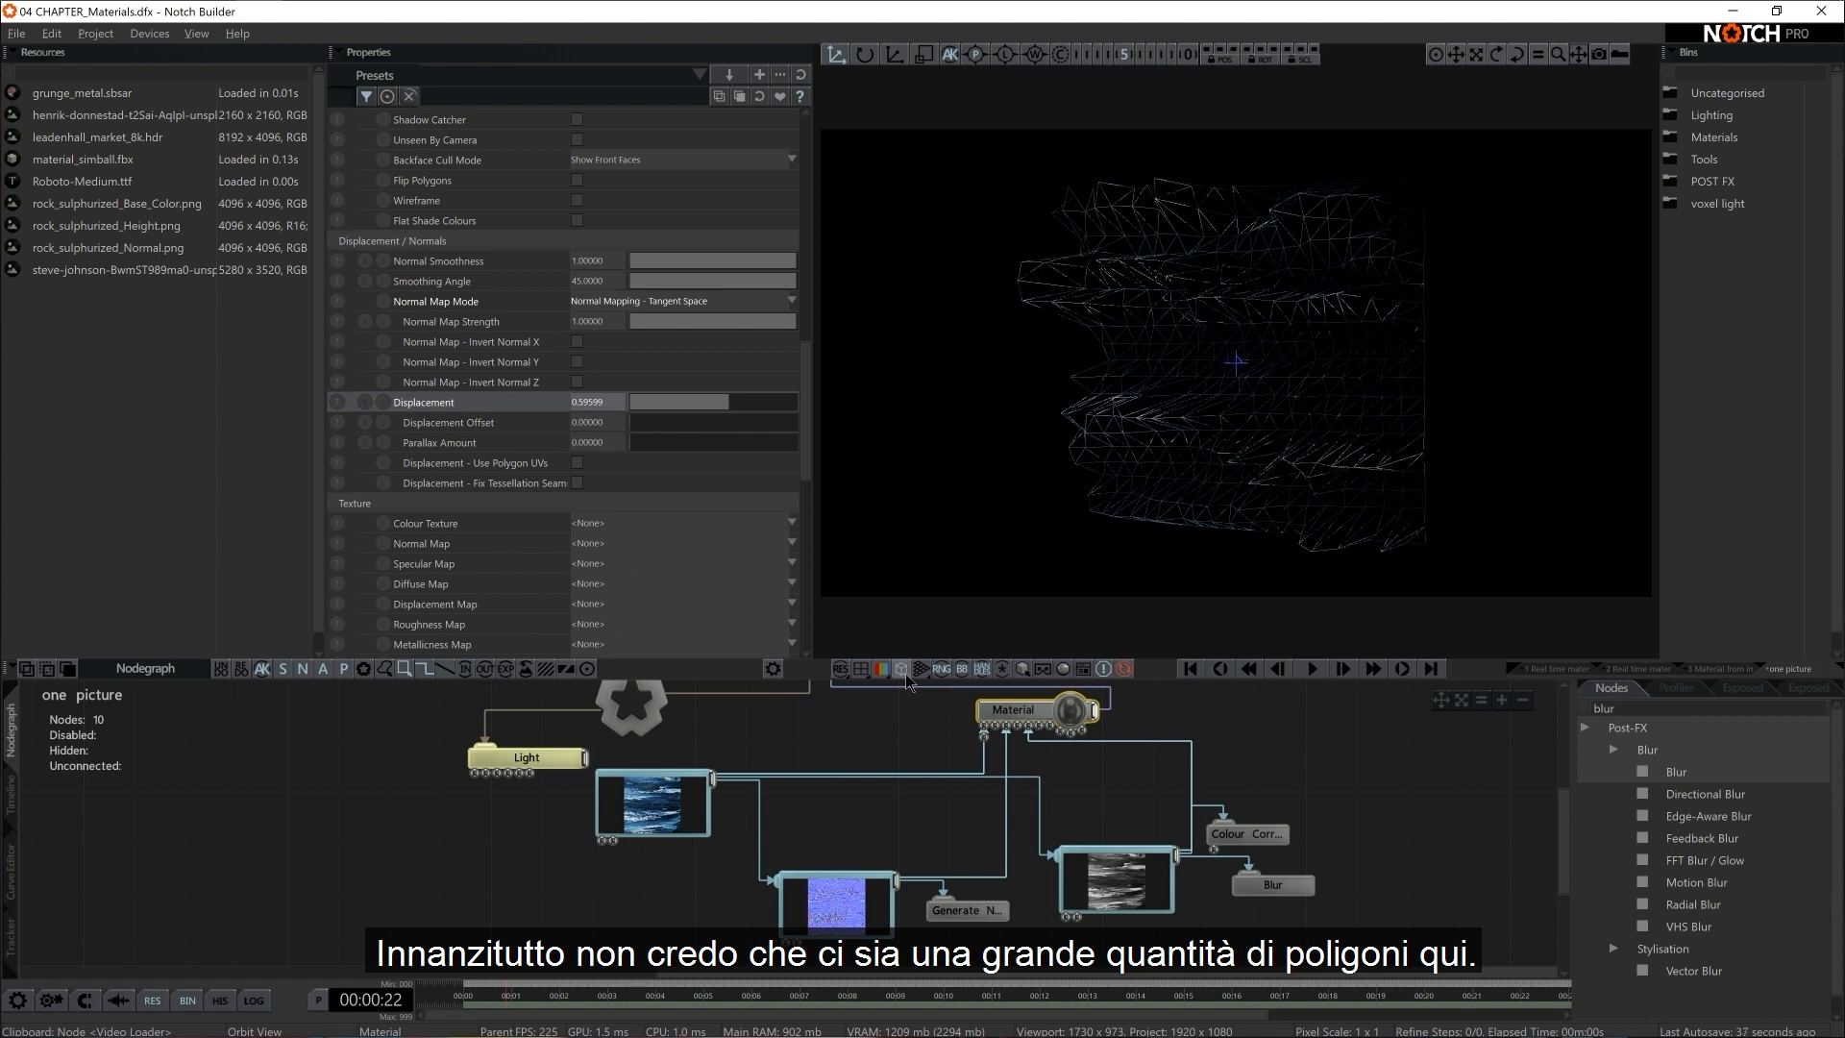
click(906, 678)
click(906, 677)
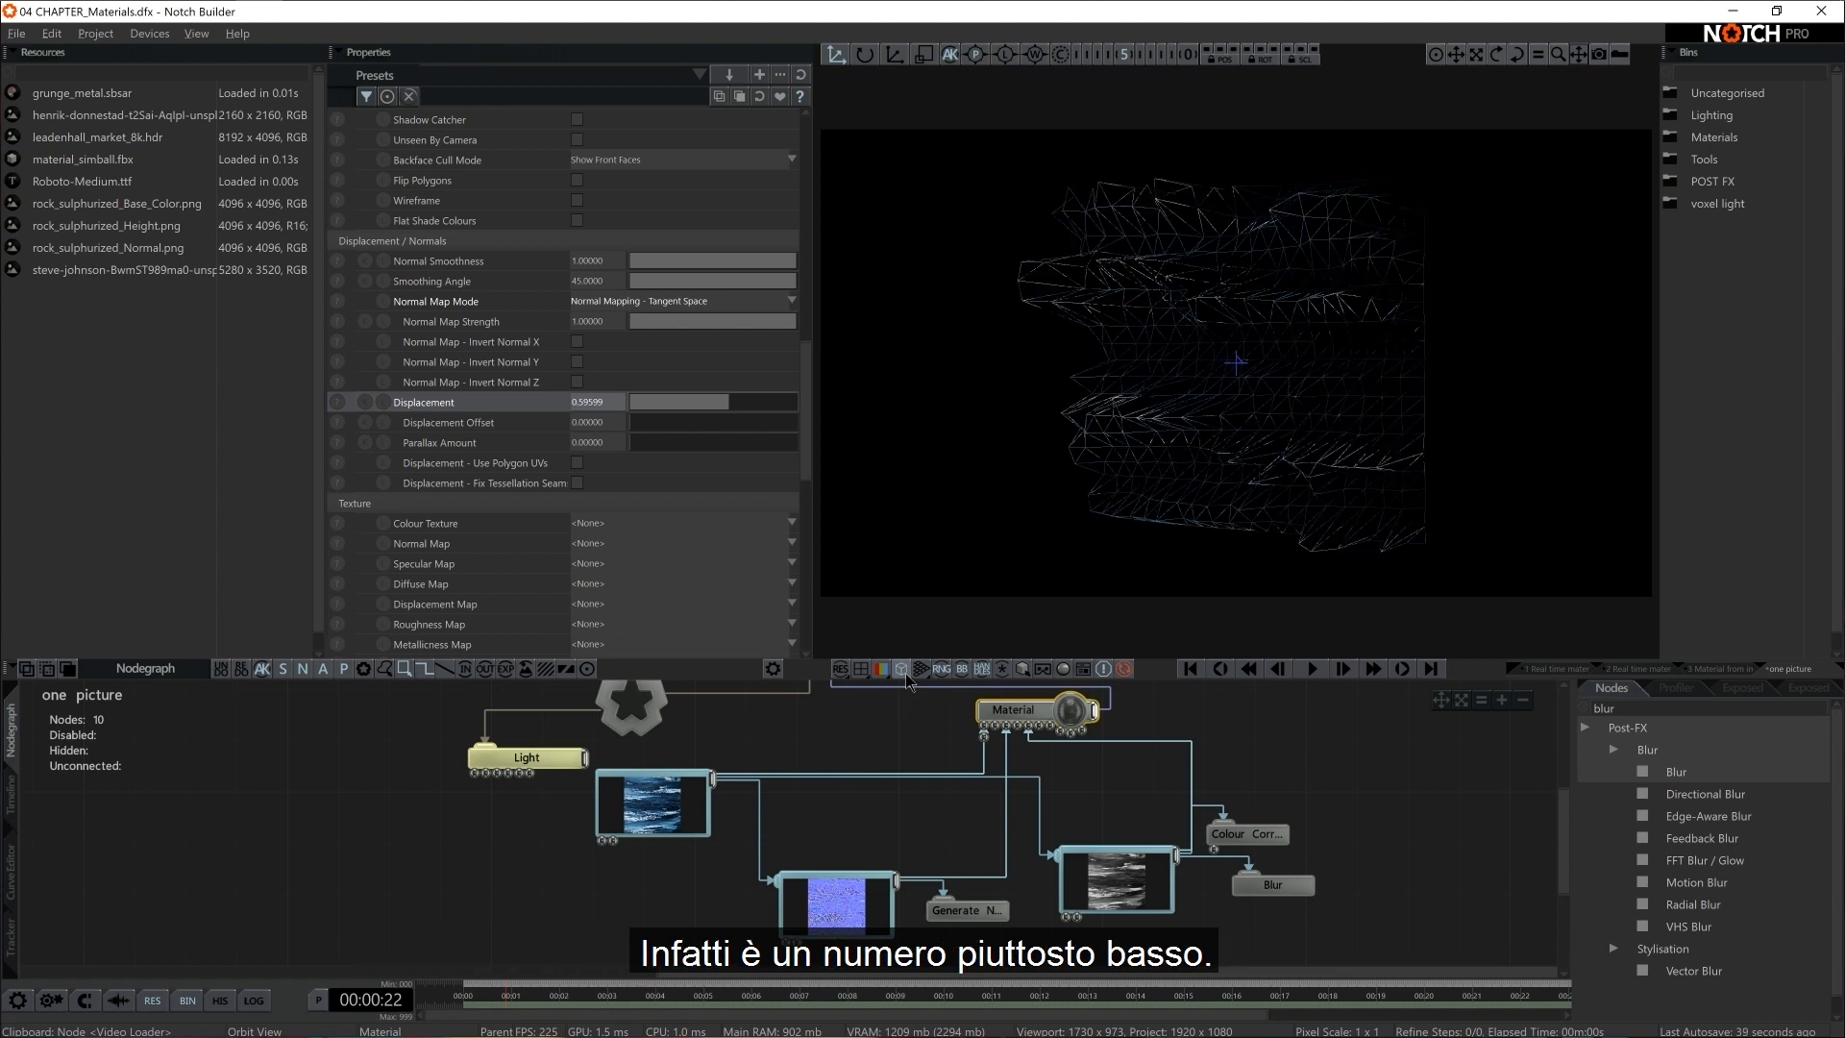
Set the Shape 3D plane's Subdivisions X and Y to 90 and return the viewport to shaded display
middle_drag(1090, 805, 1083, 890)
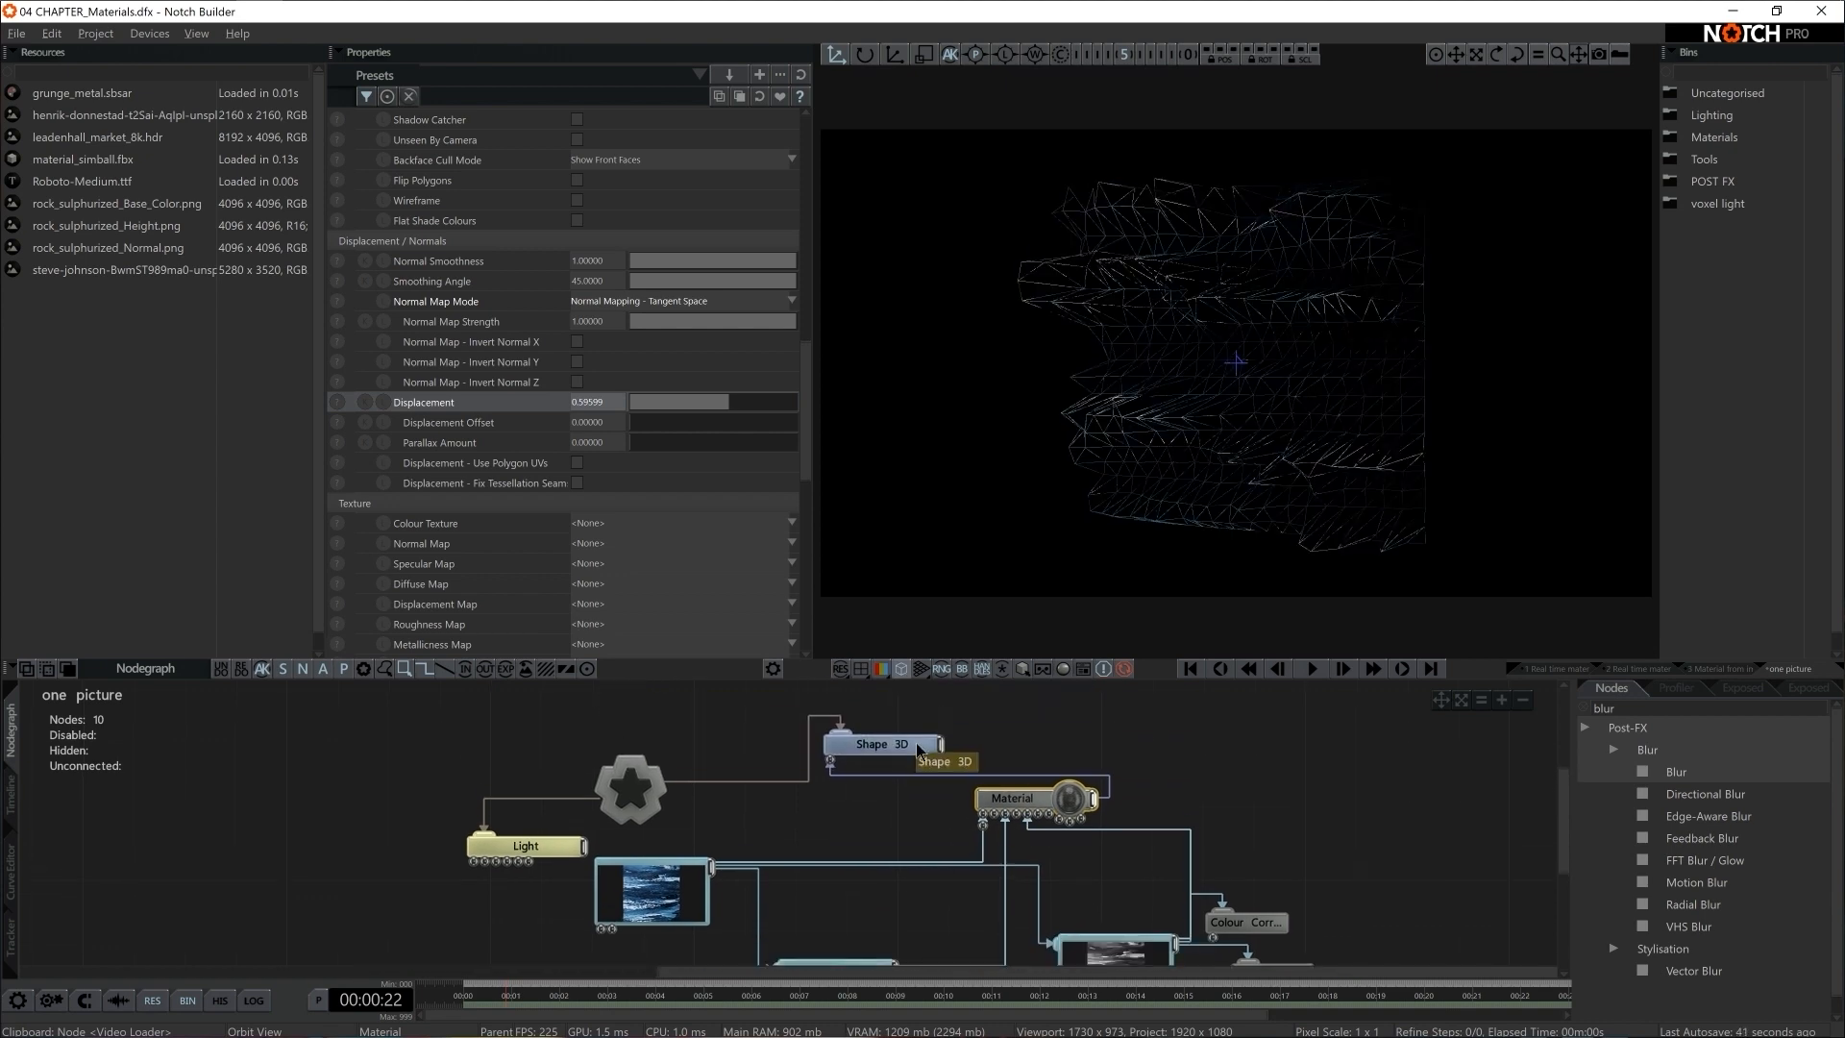
click(920, 746)
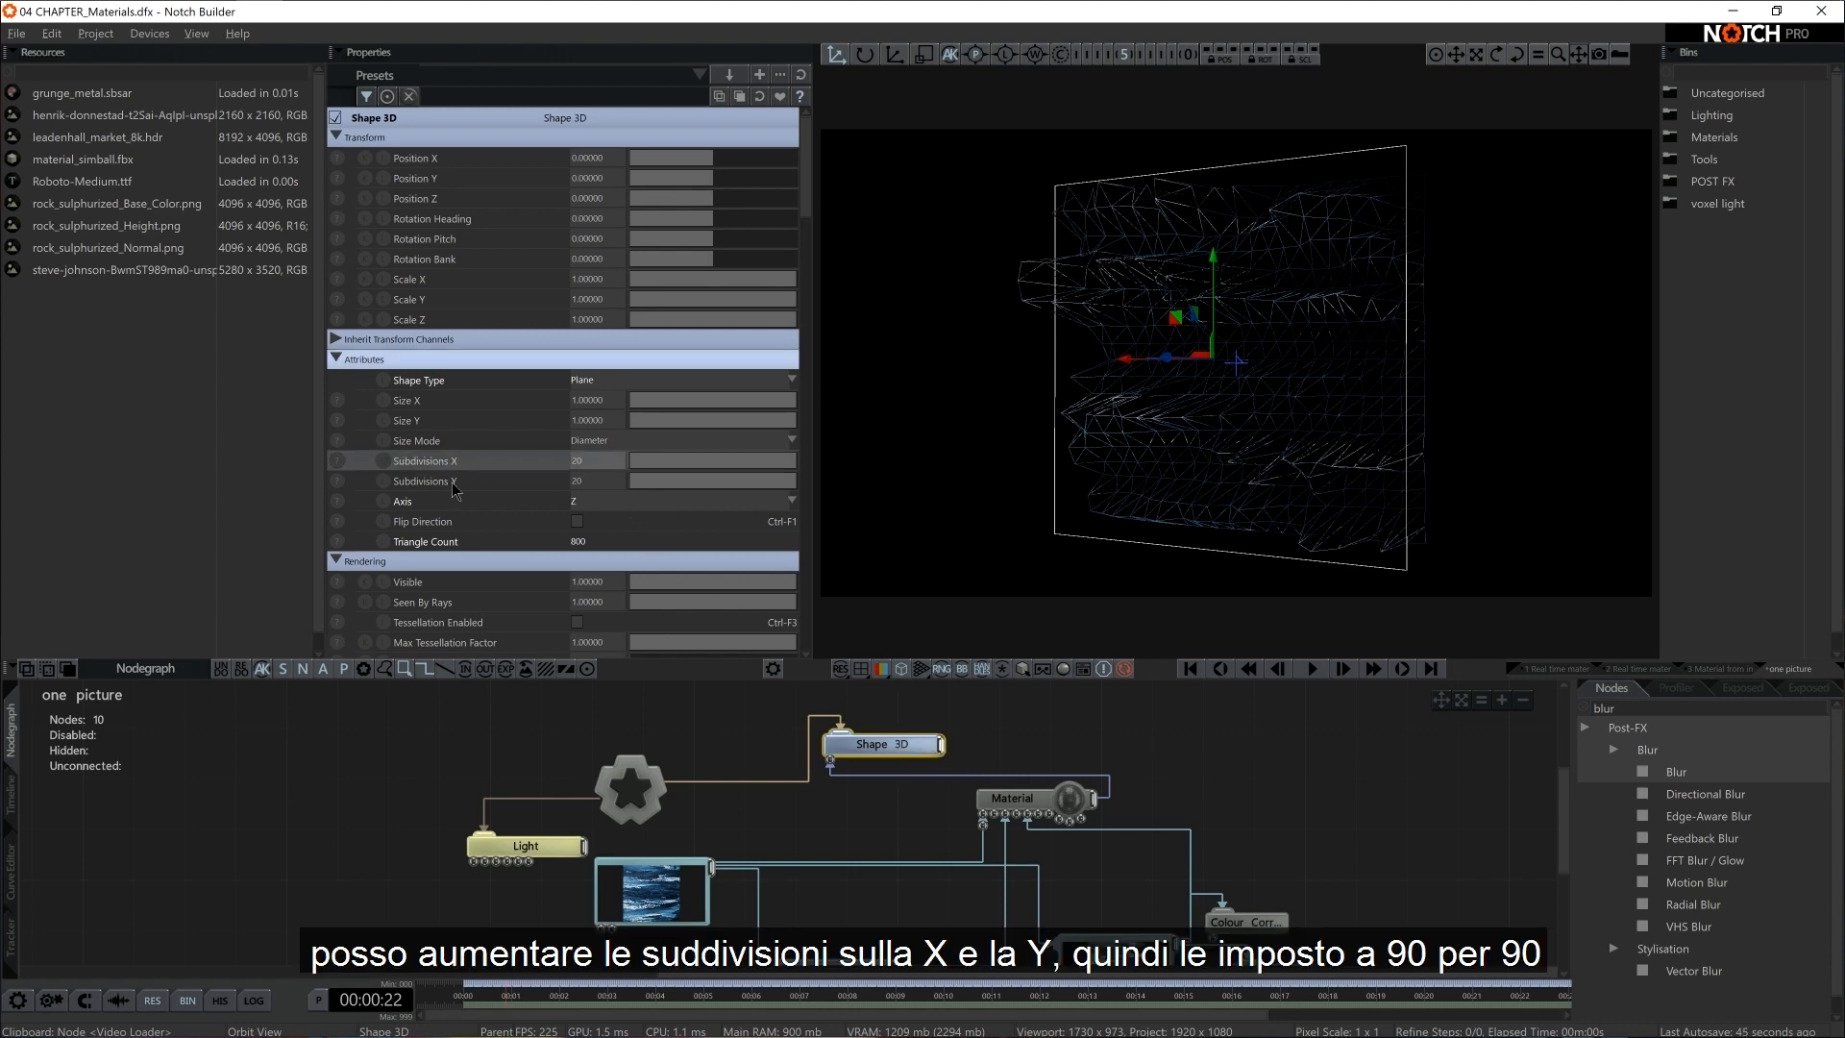
click(600, 461)
text(90)
key(Tab)
text(90)
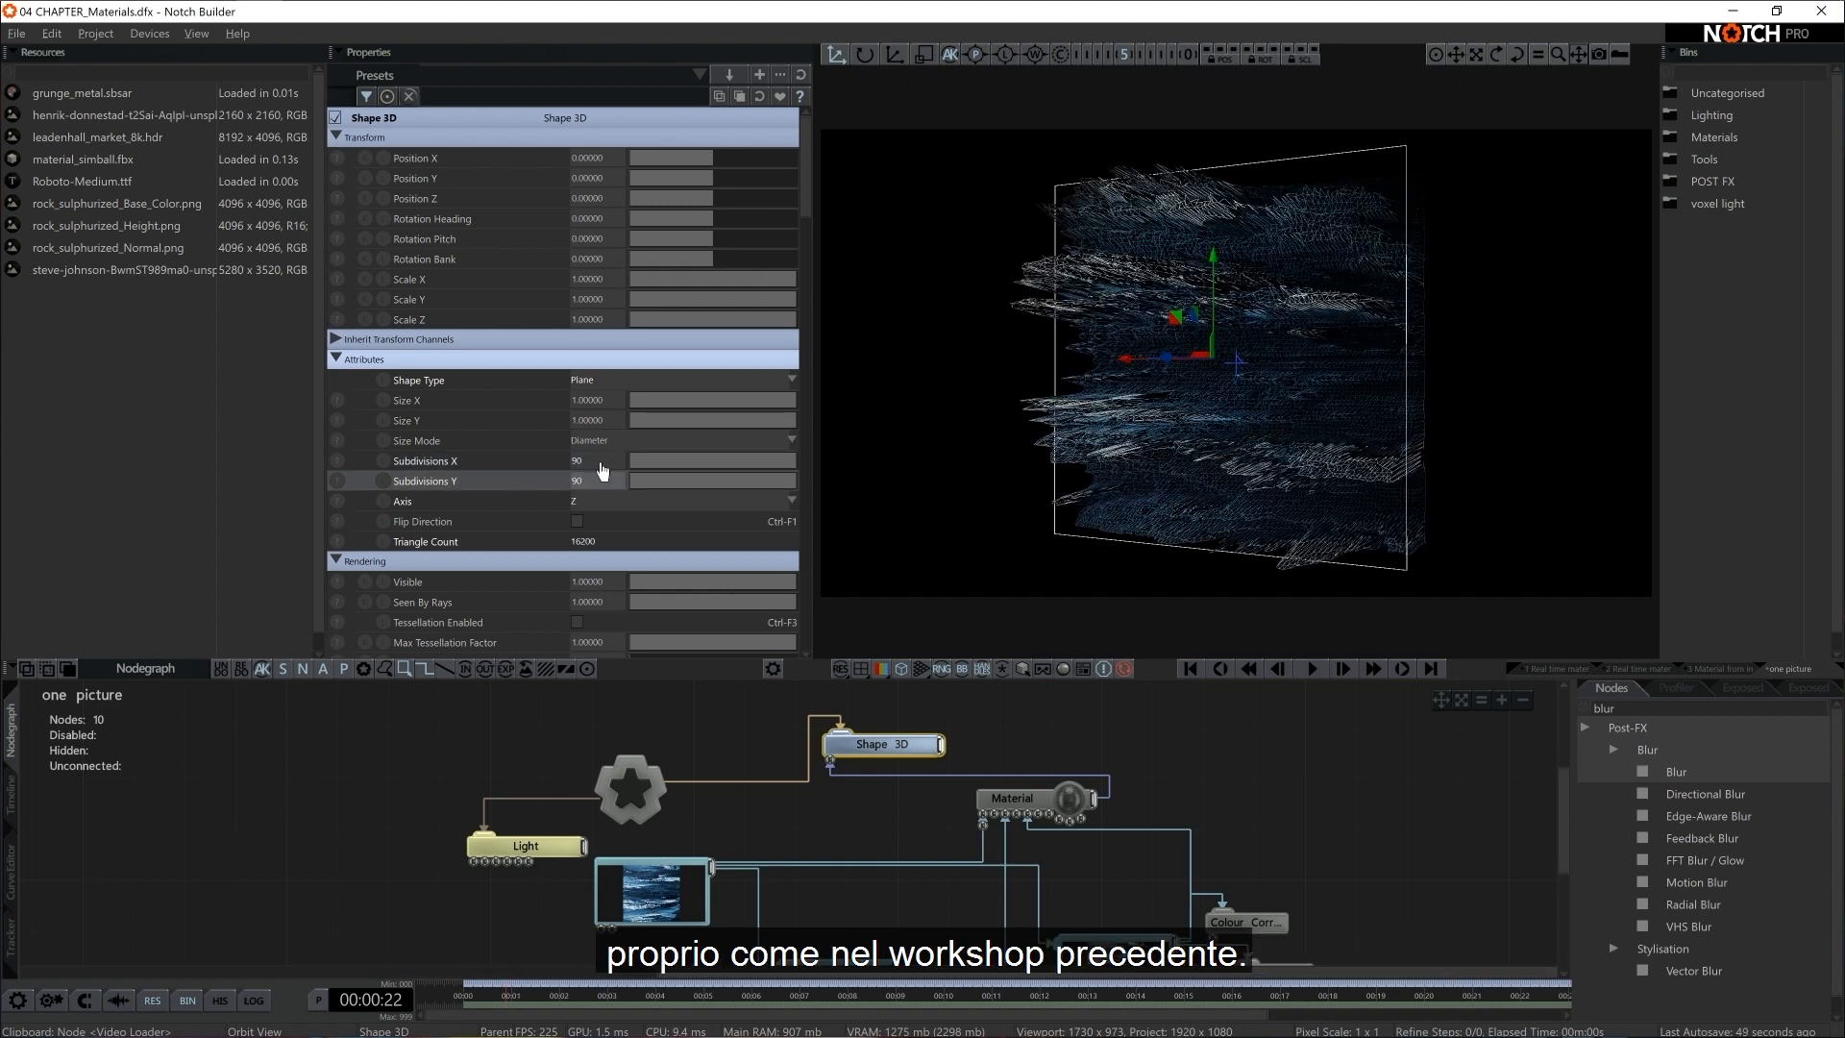
click(890, 671)
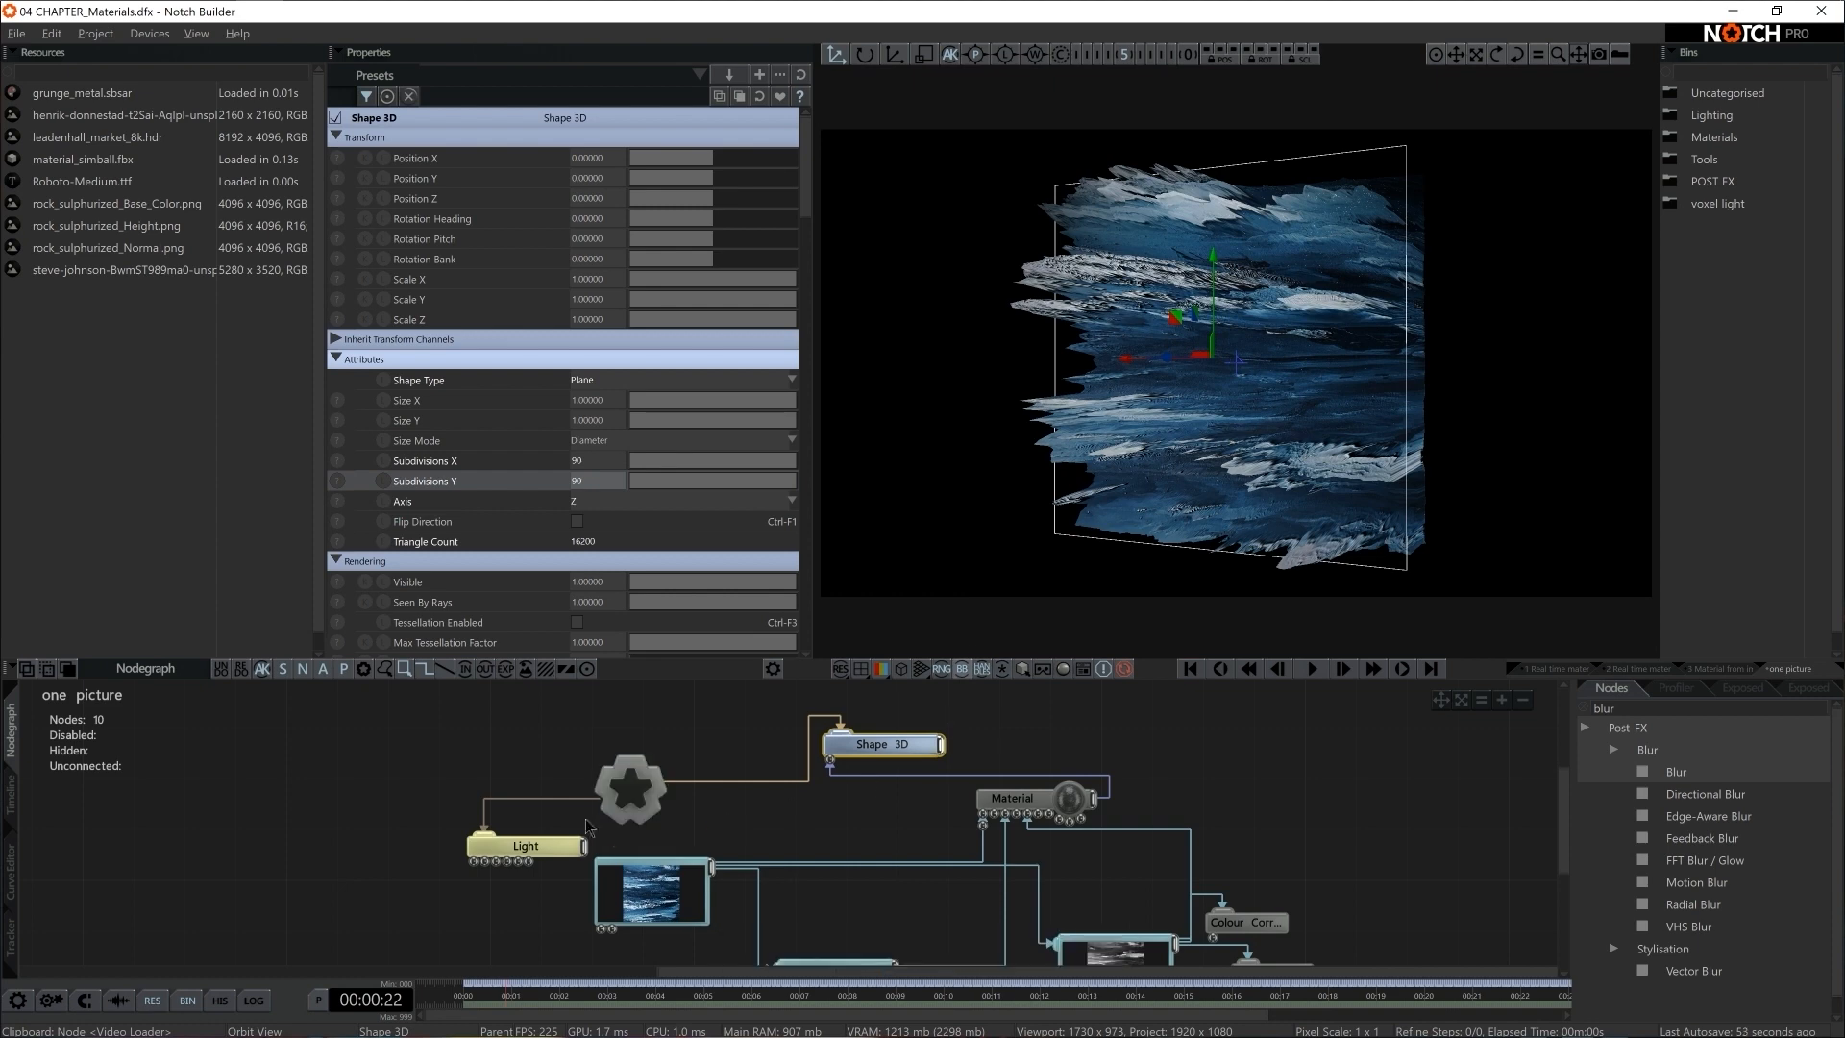
Enable Casts Shadows on the Light and raise its Shadow Softness to about 0.41
click(566, 850)
scroll(676, 451, down, 5)
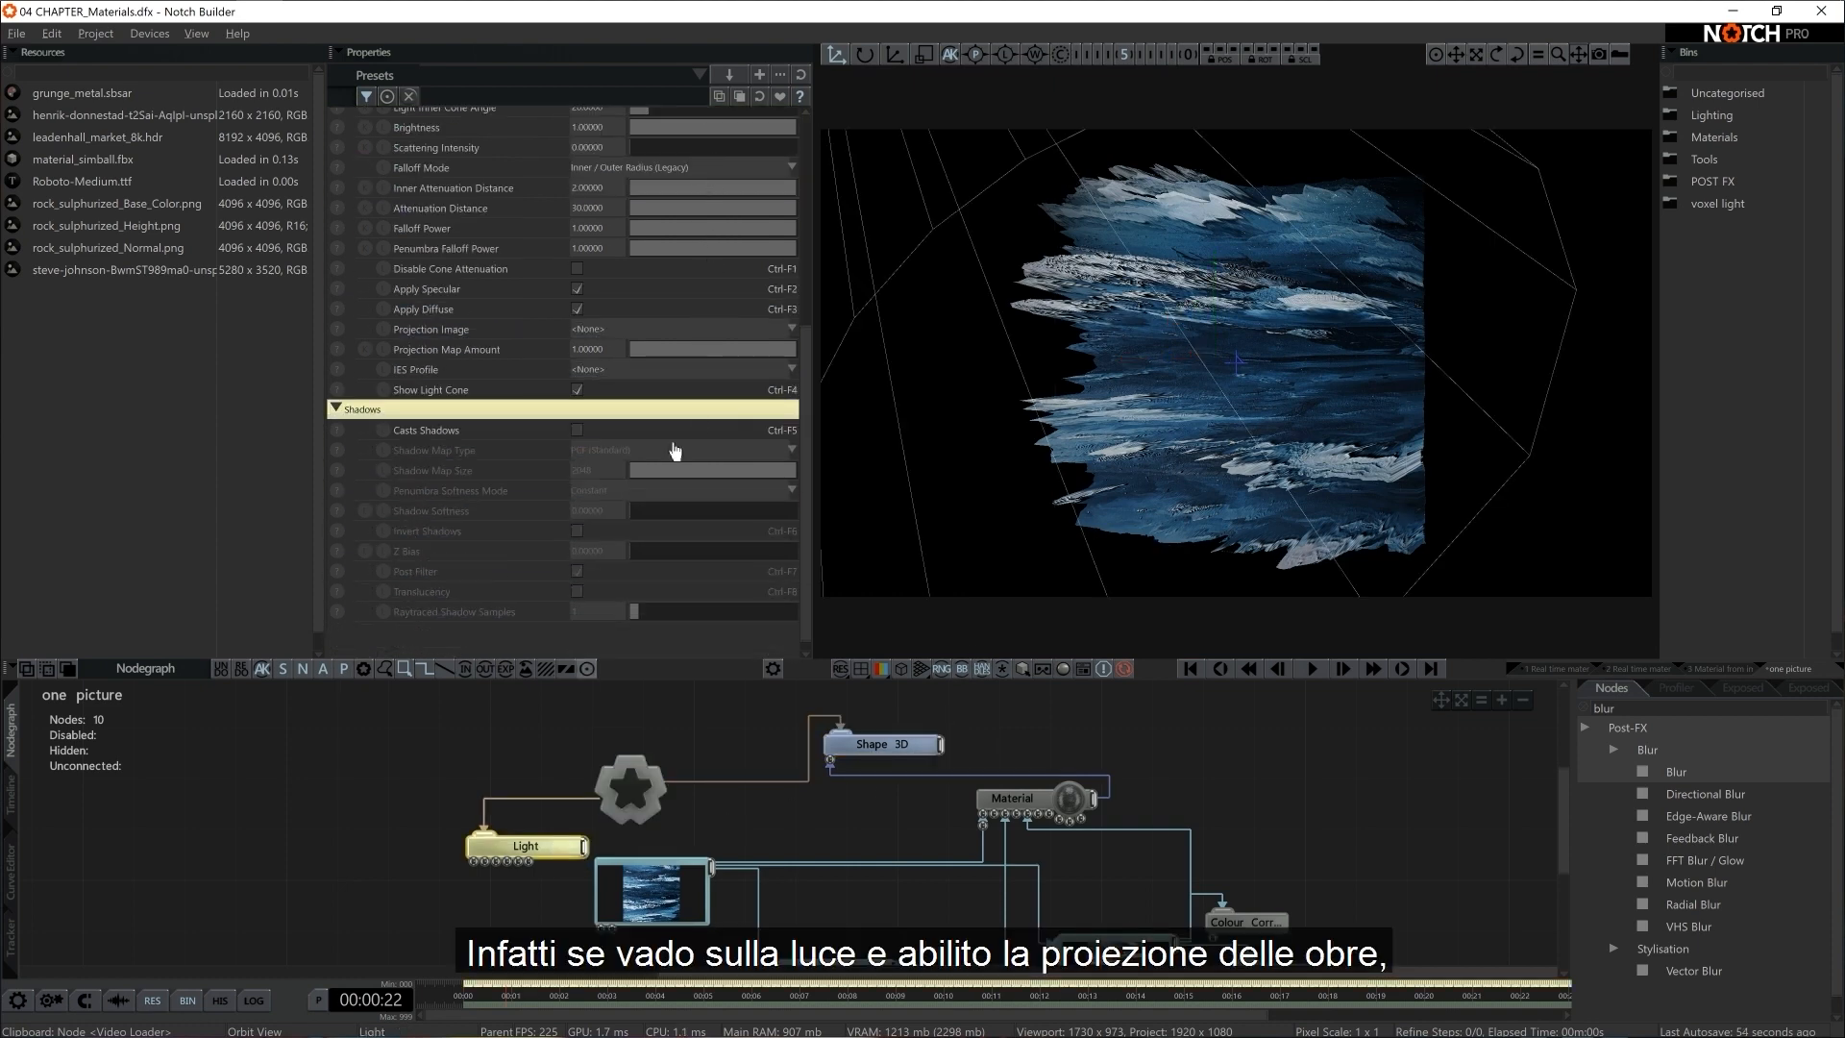
click(576, 431)
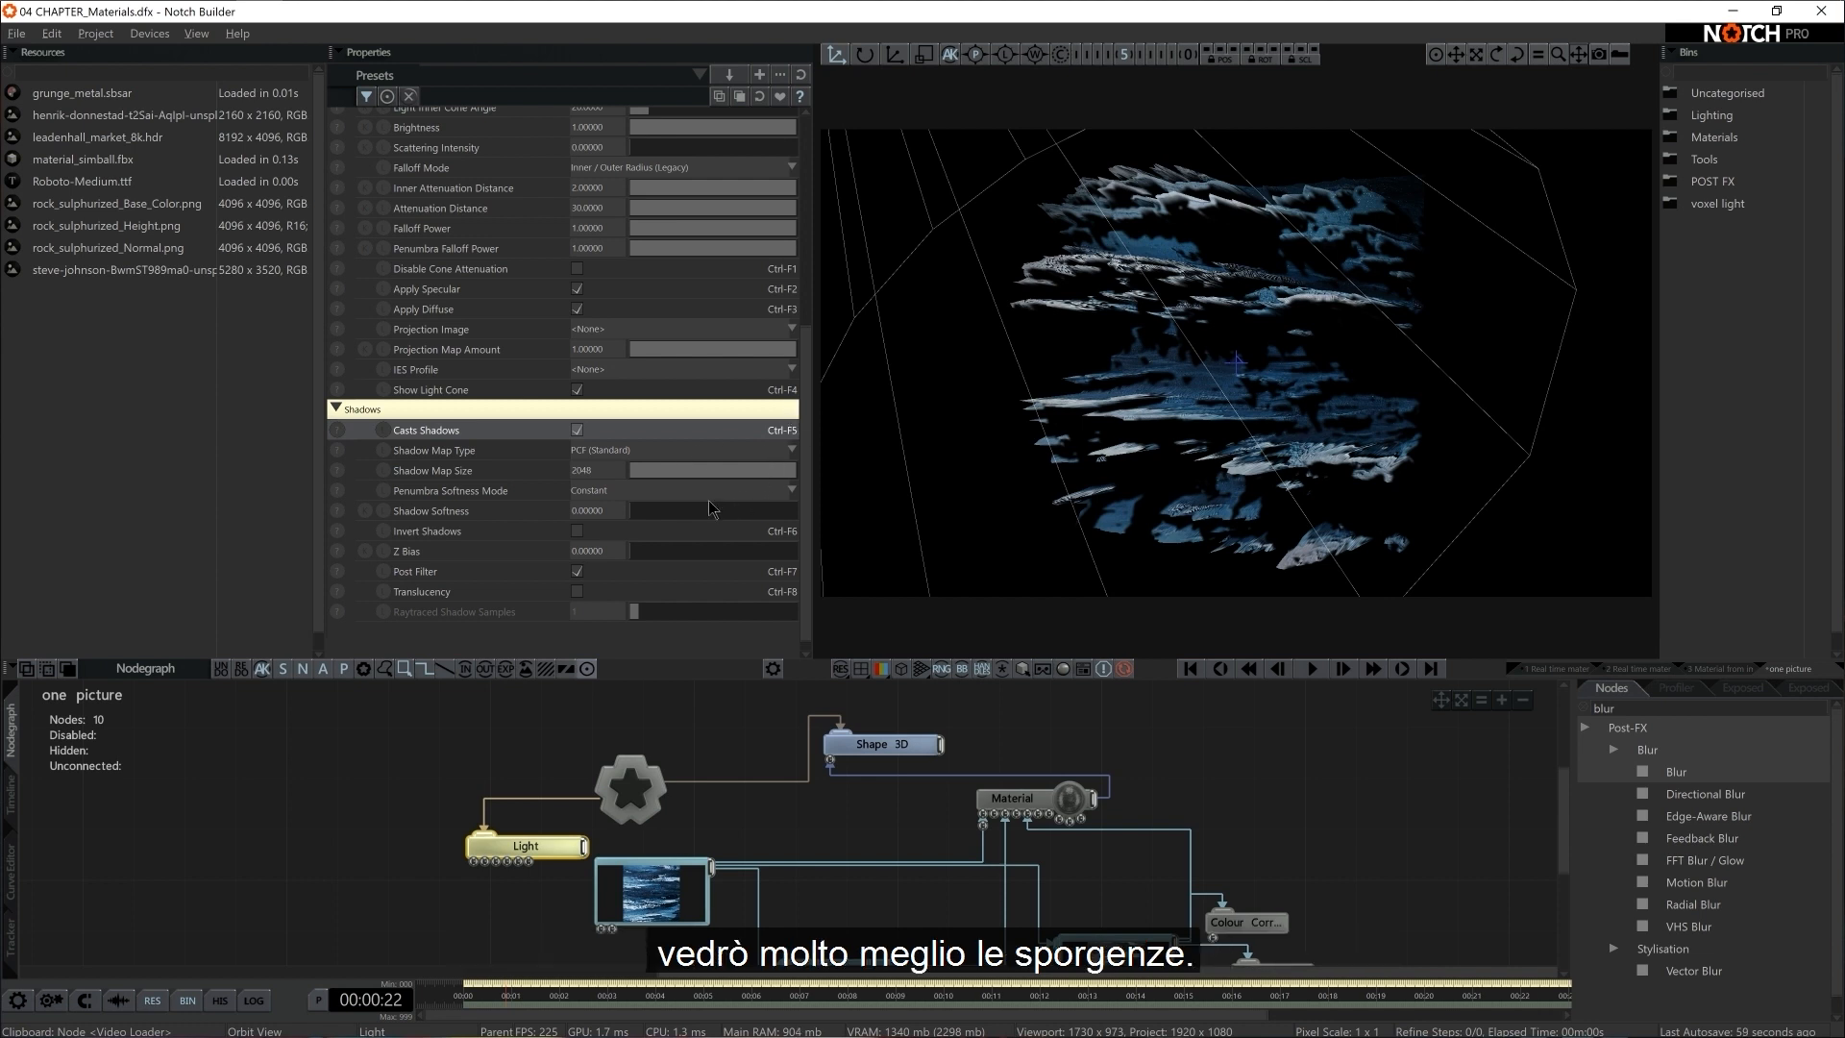
drag(692, 510, 818, 517)
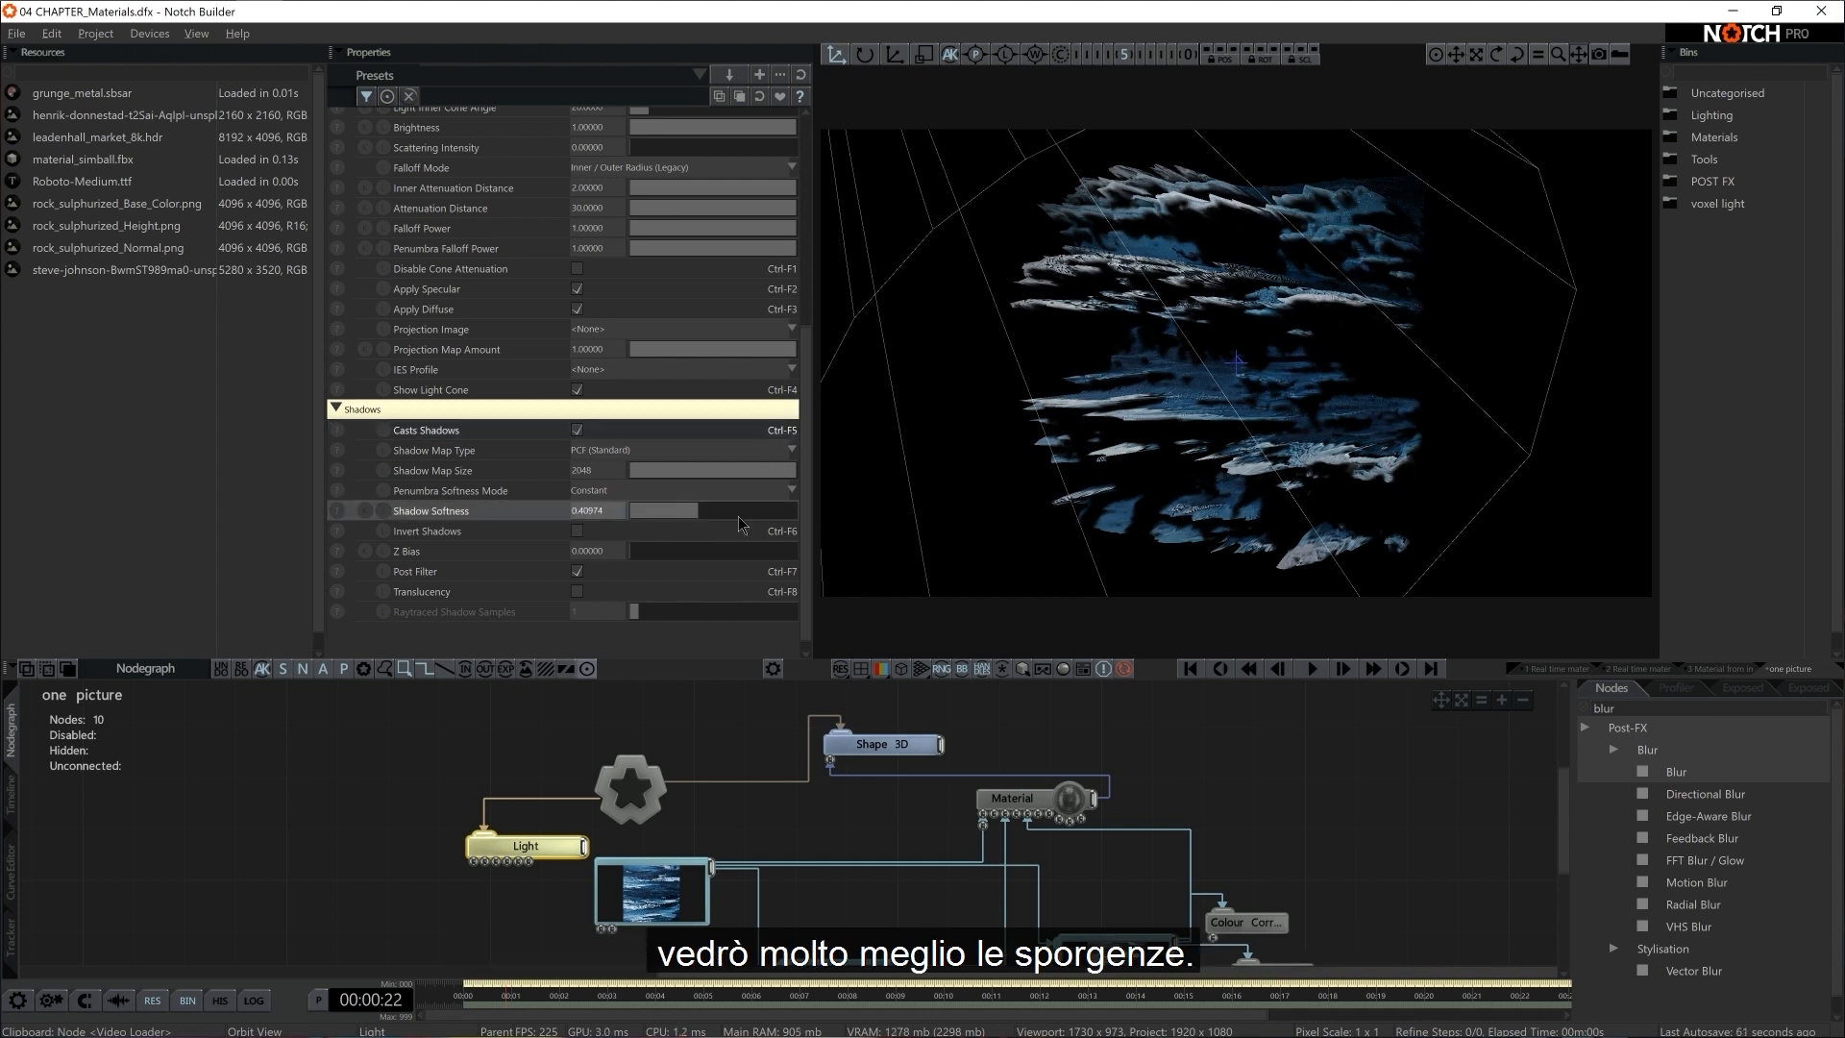
Reduce the Material's Displacement to 0.2 and space the Light and Video Loader nodes apart in the nodegraph
middle_drag(1264, 847, 1142, 822)
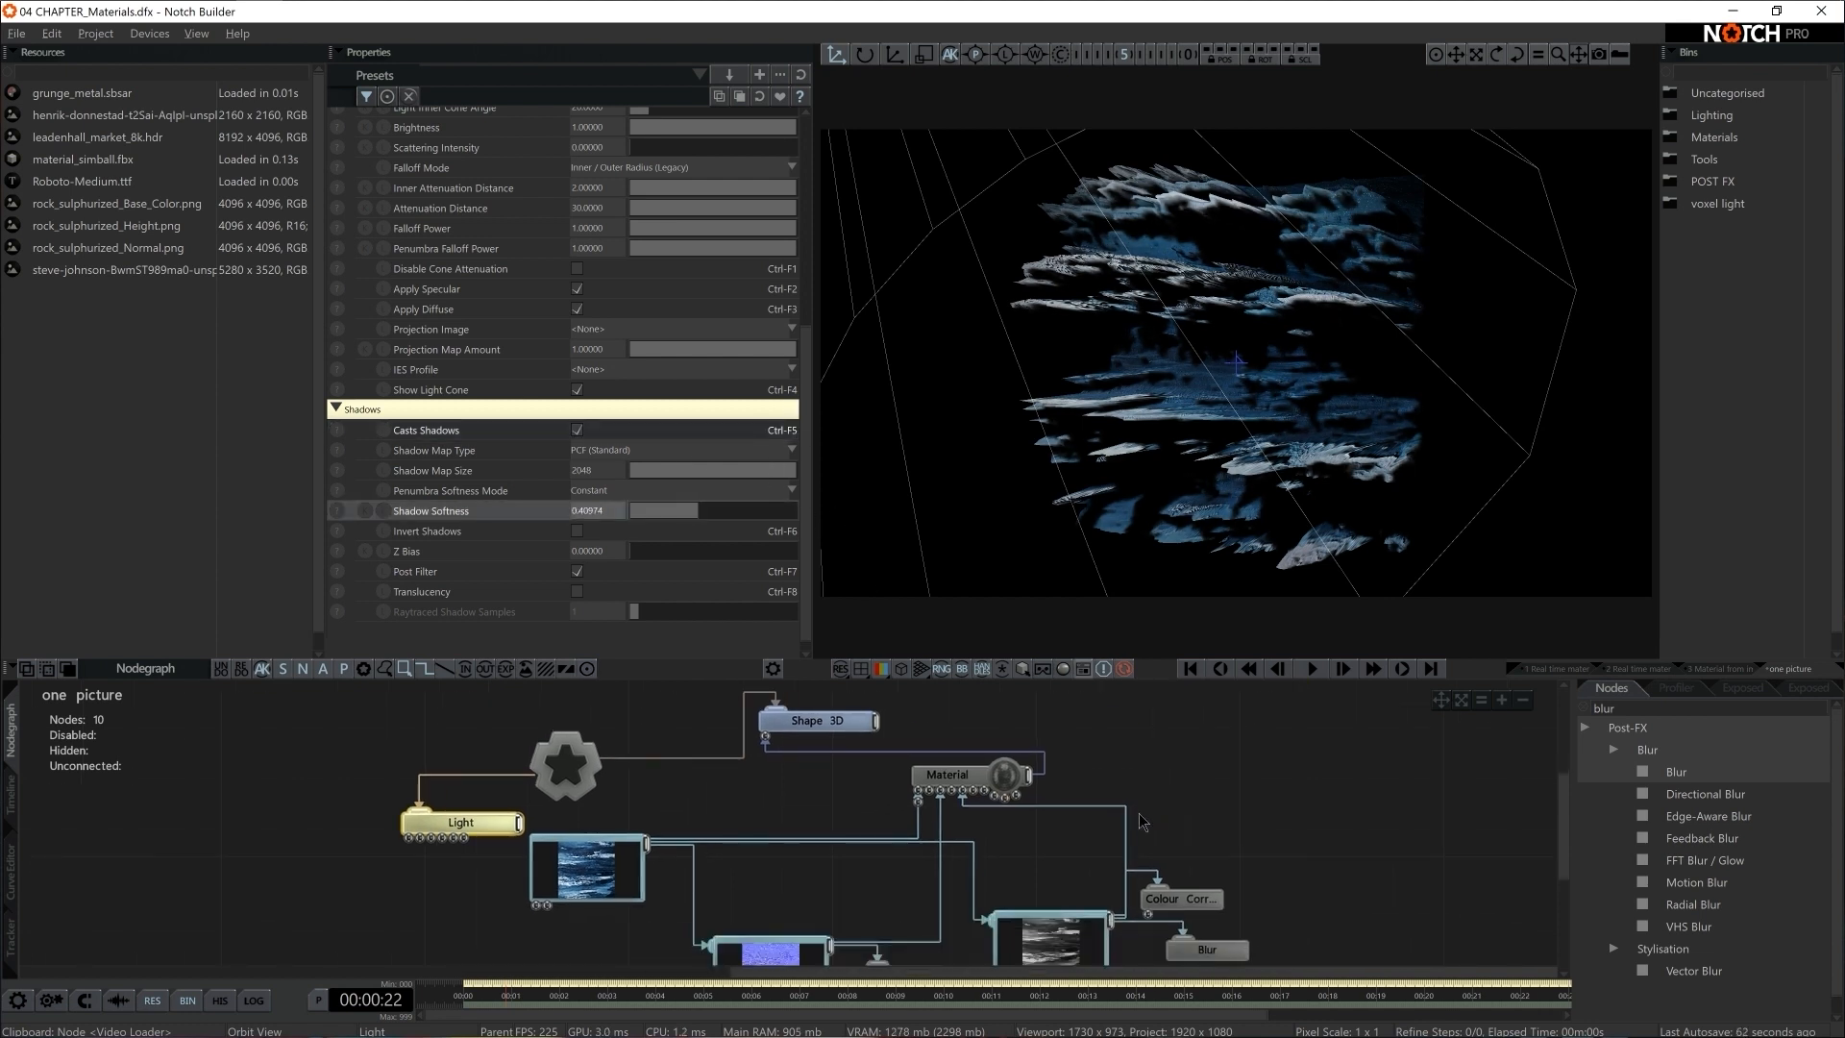
click(973, 783)
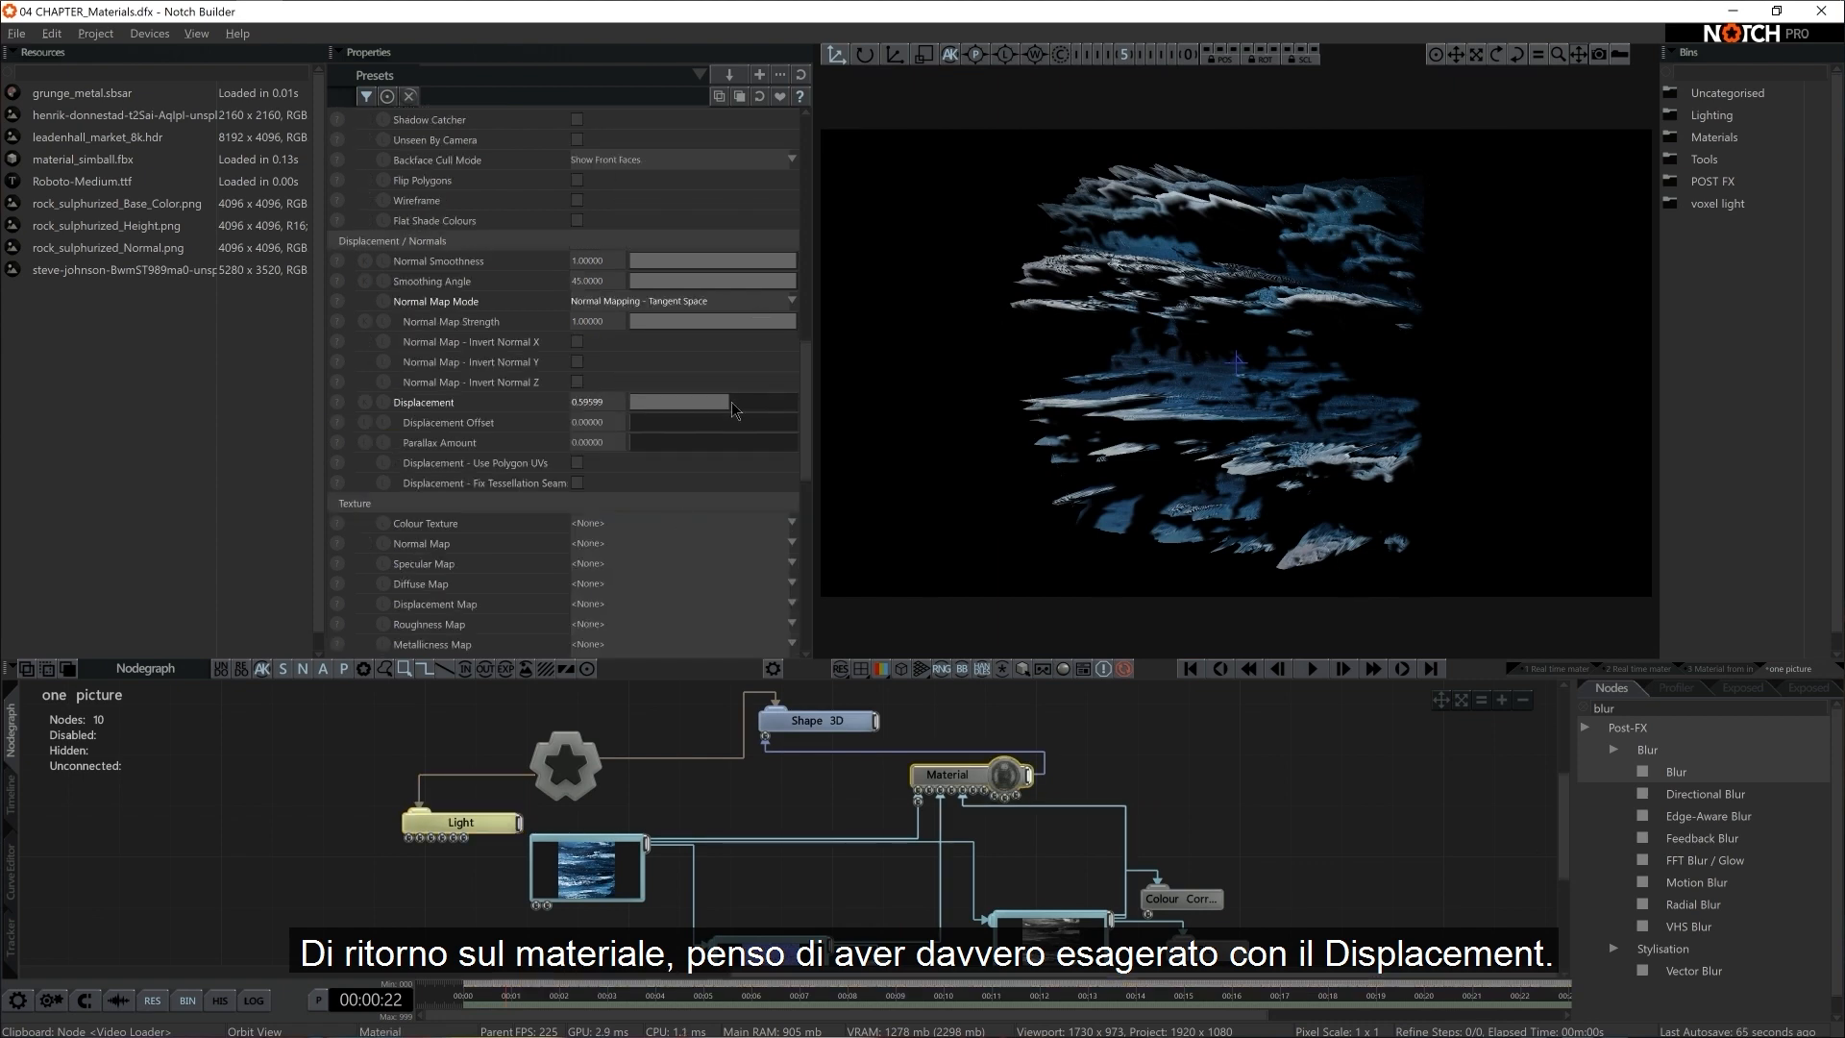
drag(734, 403, 667, 422)
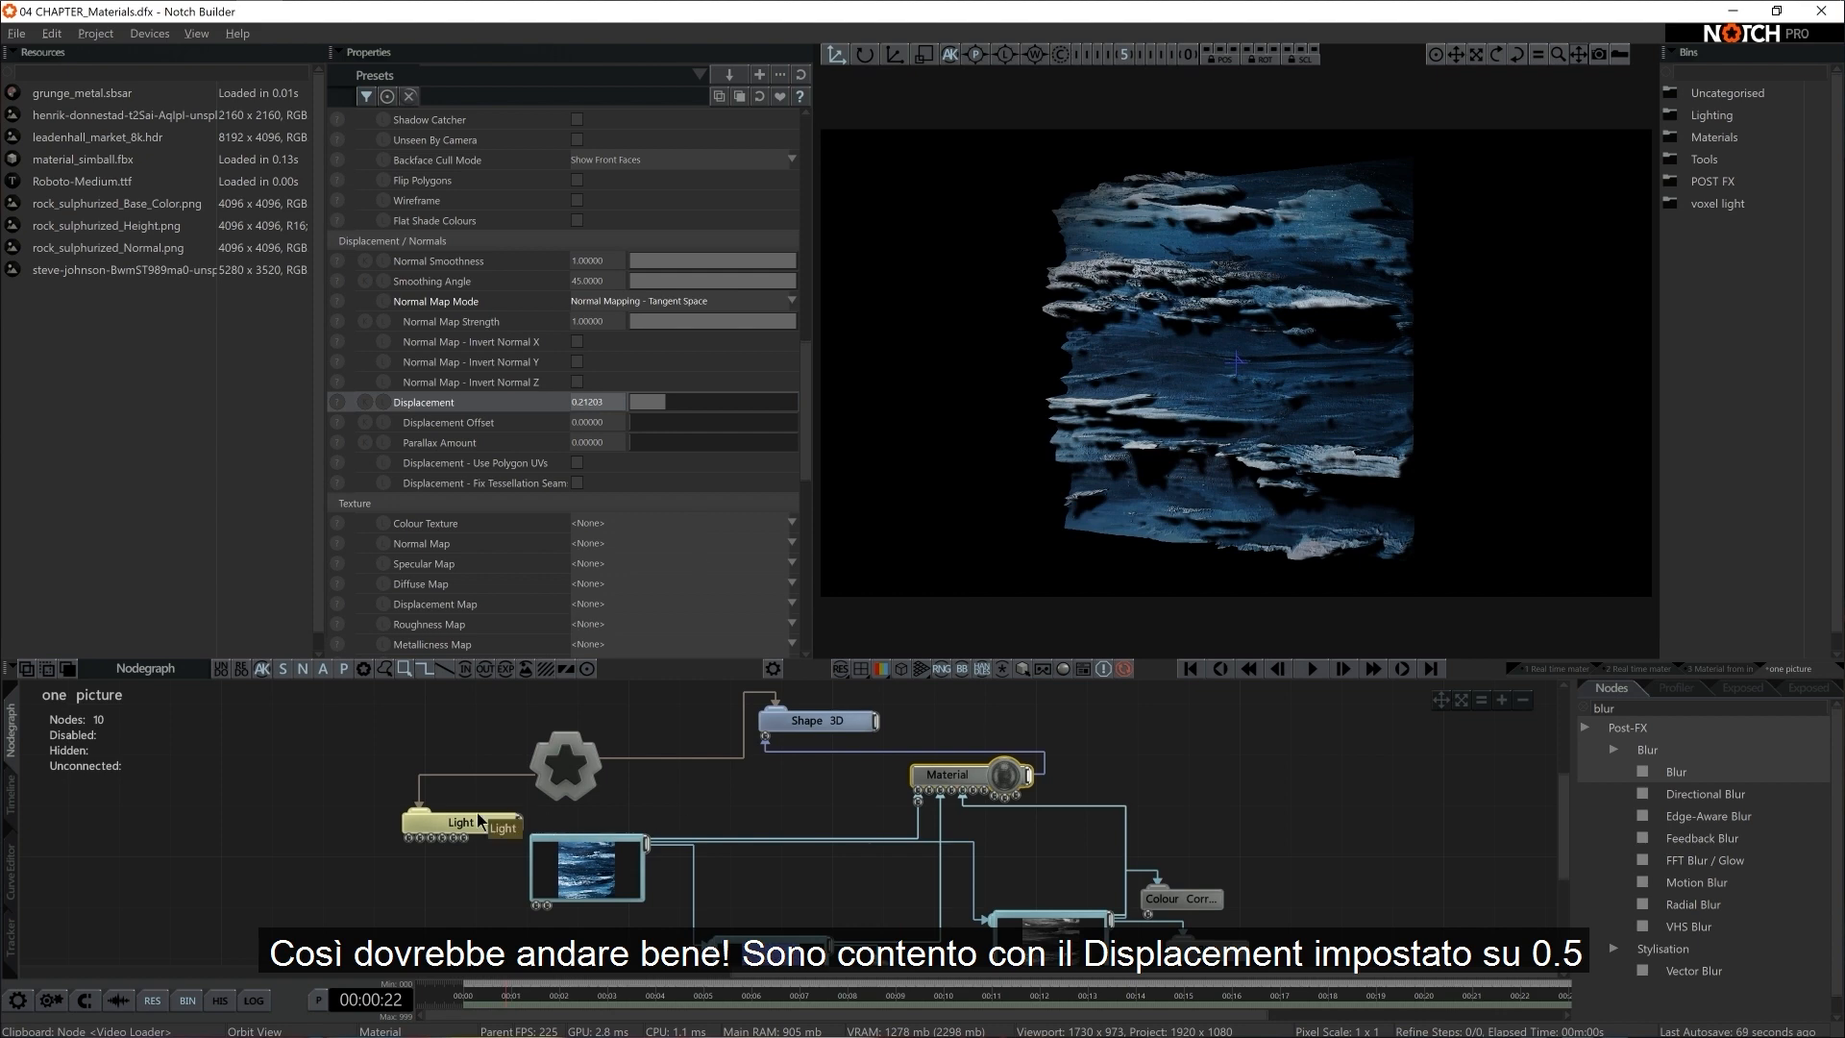
drag(480, 821, 456, 771)
drag(588, 853, 565, 879)
click(971, 776)
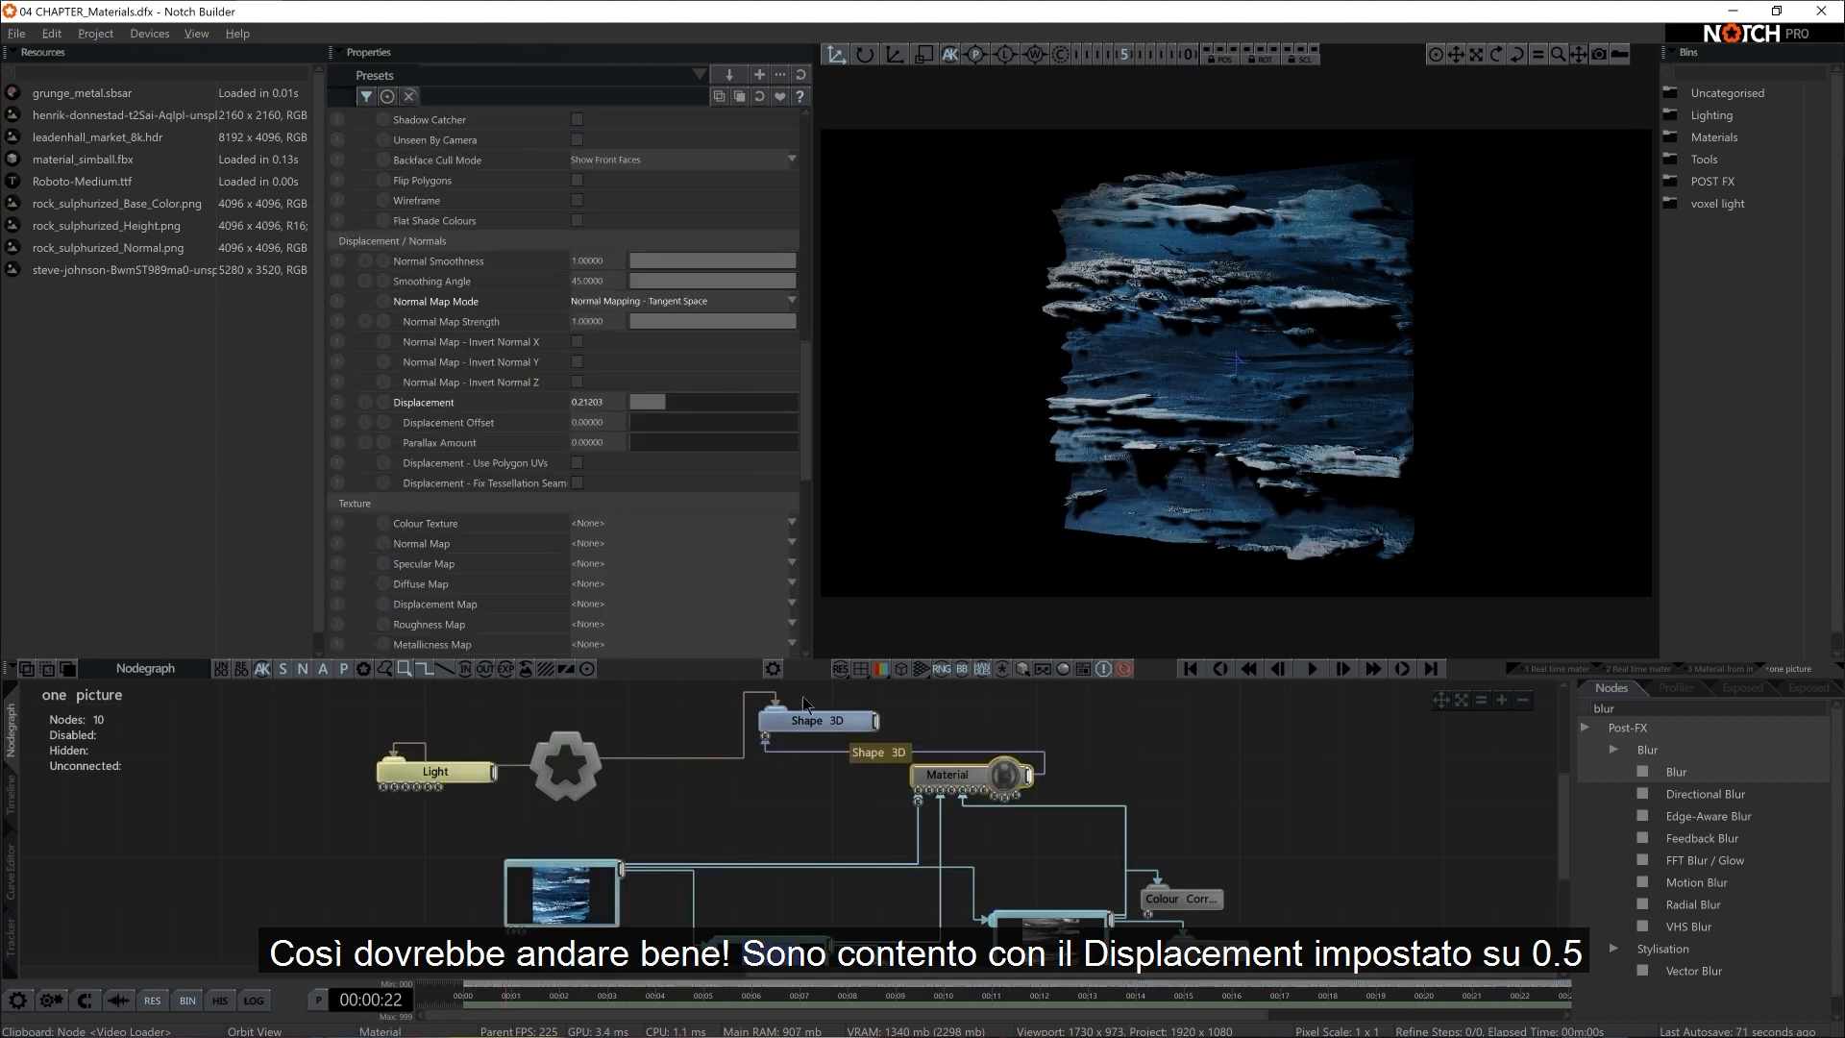
text(0.2)
key(Return)
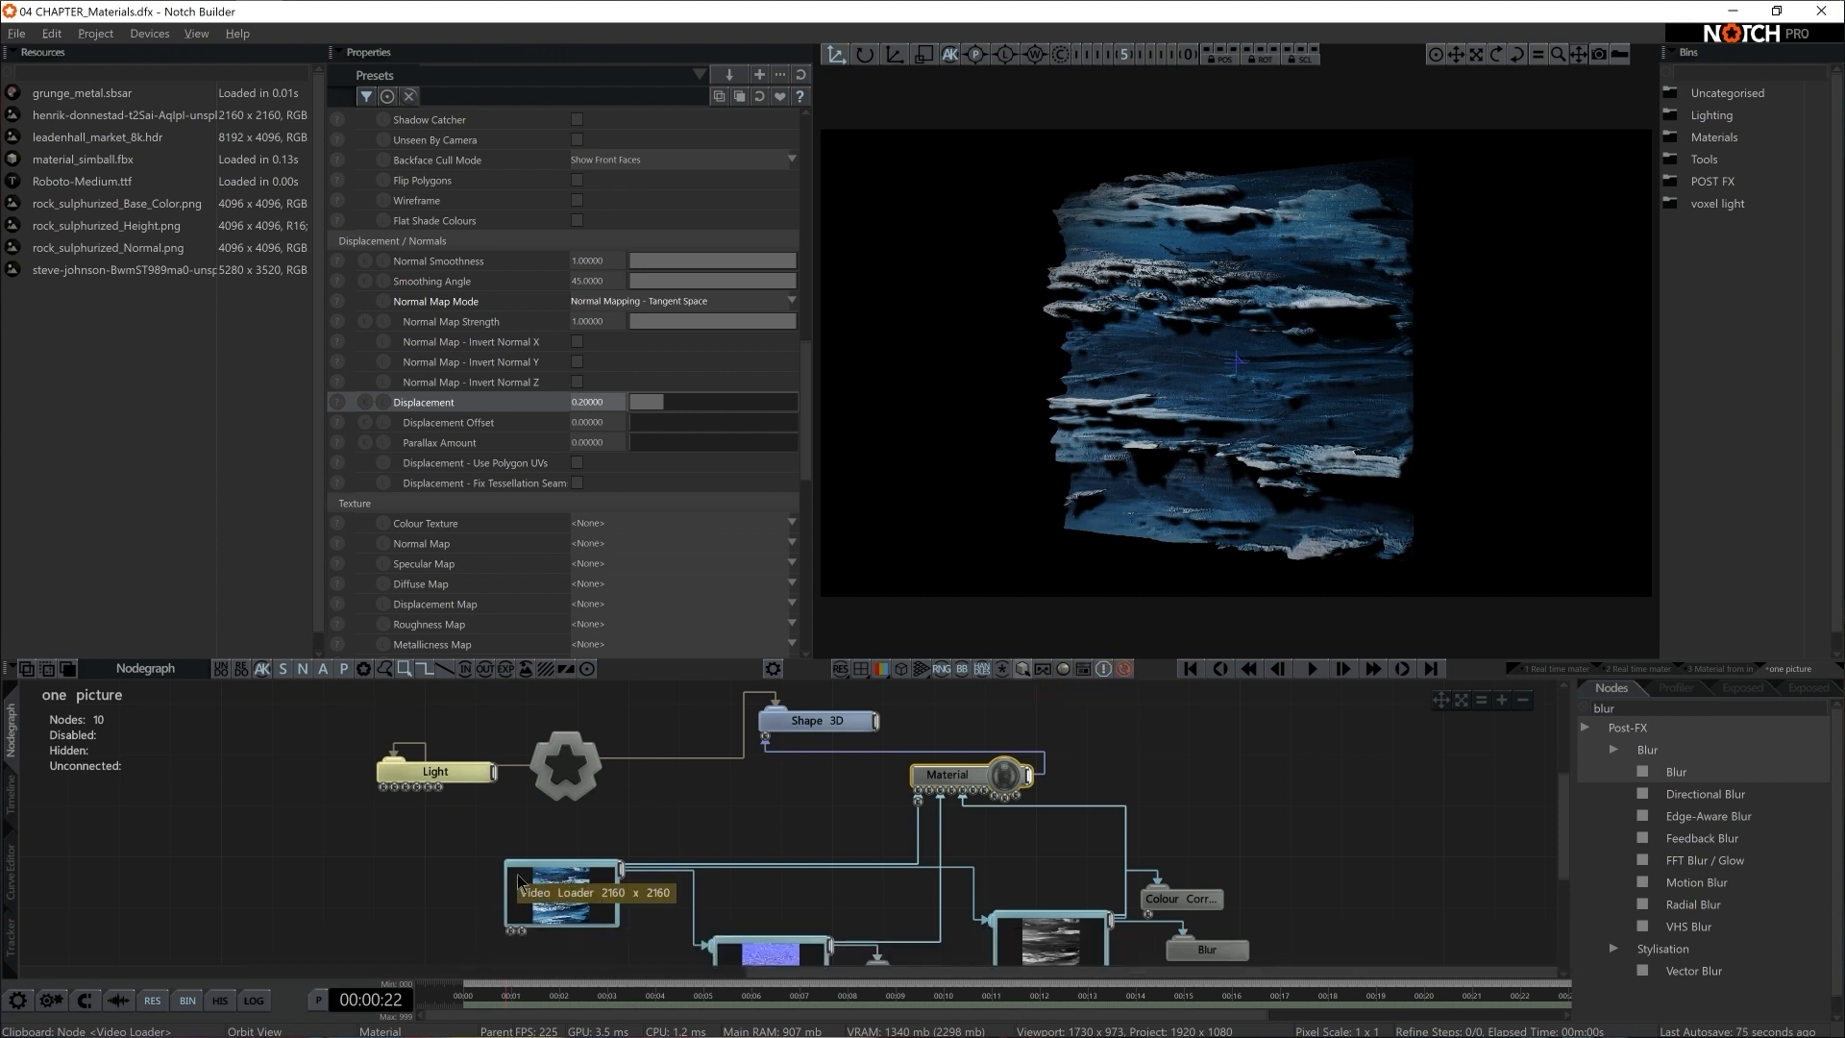
Add a Turbulence Warp post-effect node beside the Video Loader in the nodegraph and connect it to the Video Loader's output
drag(620, 885, 595, 886)
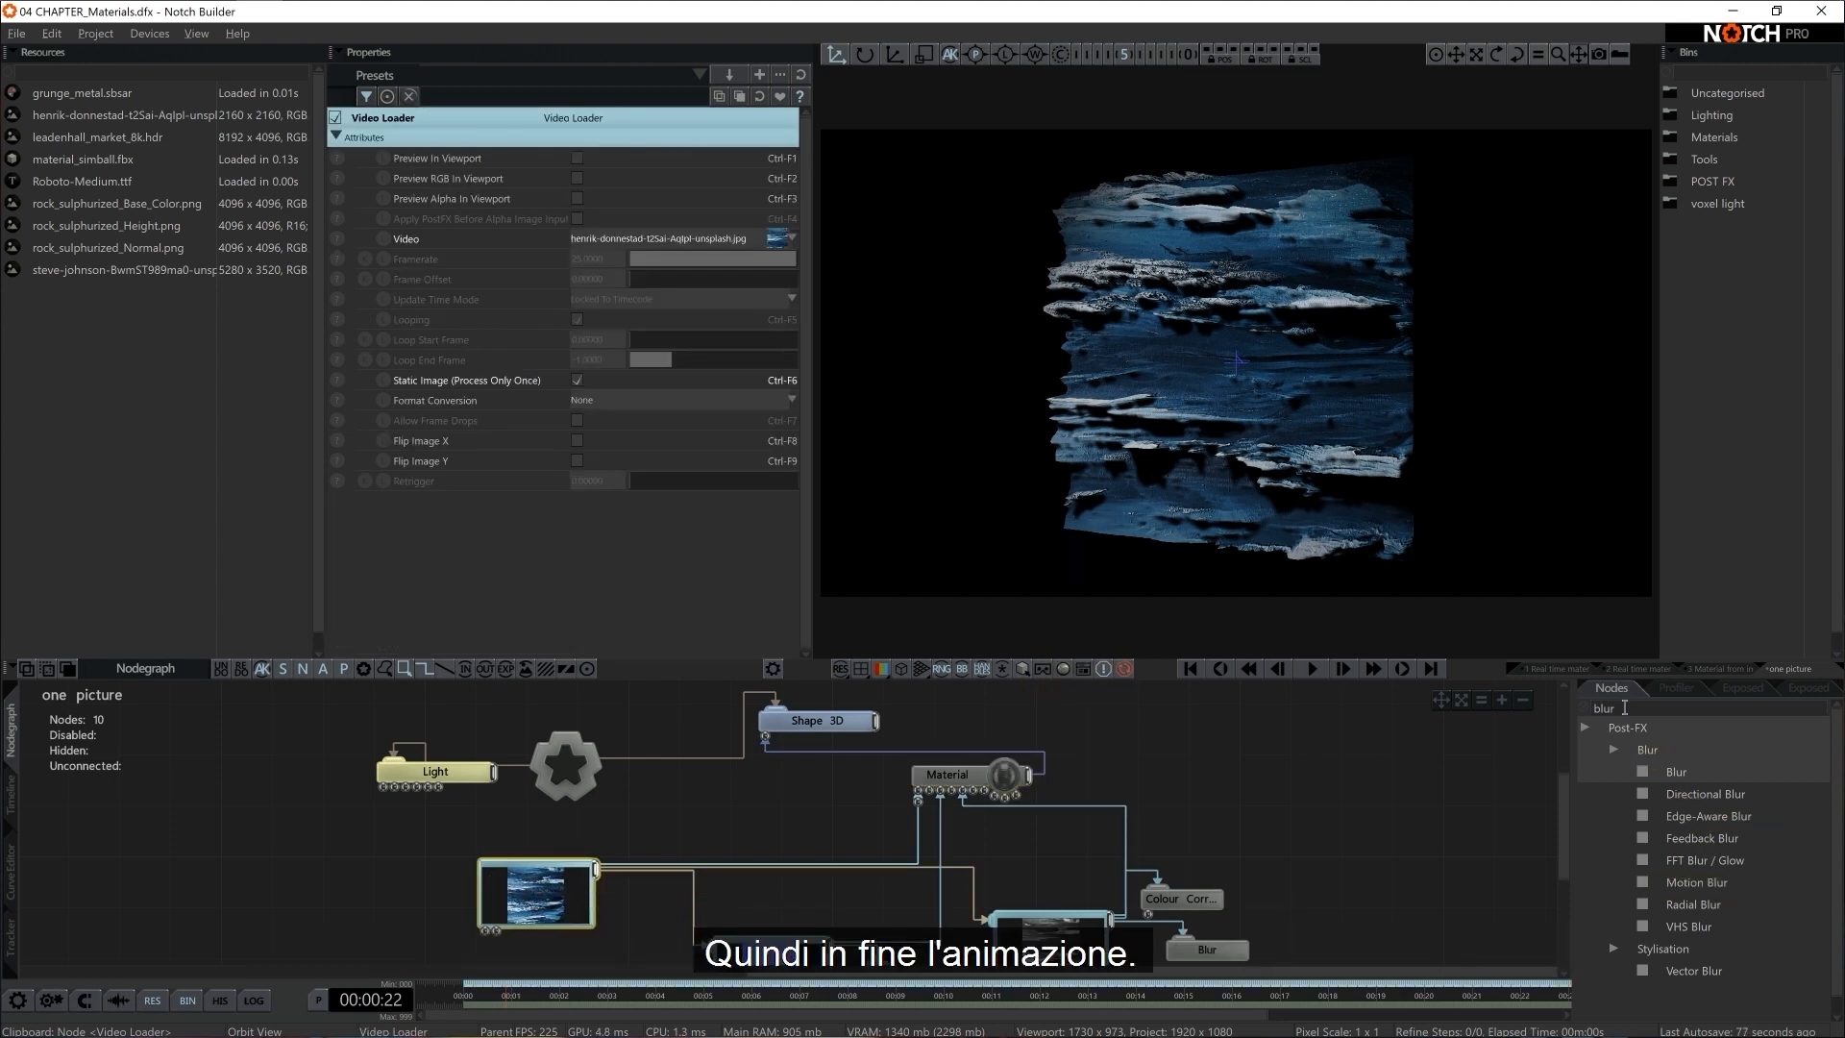
double_click(1624, 708)
text(turb)
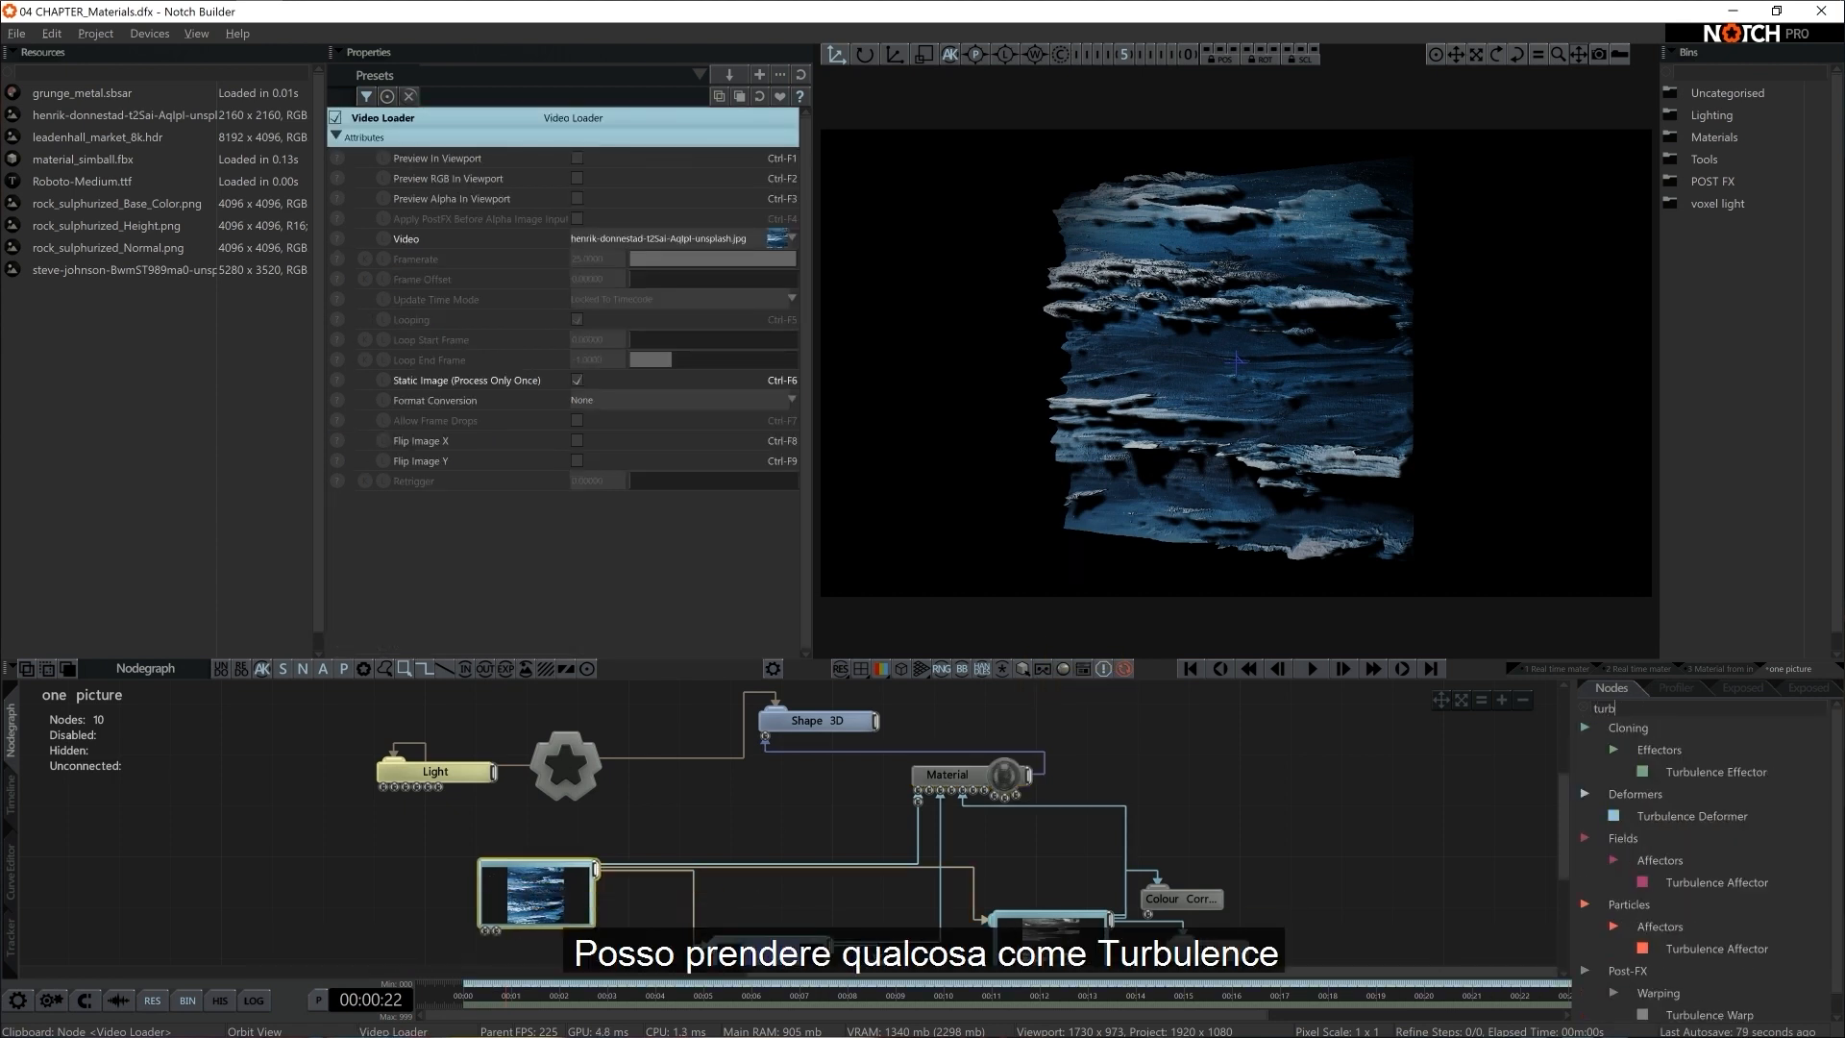
scroll(1715, 969, down, 1)
drag(1720, 999, 1570, 1022)
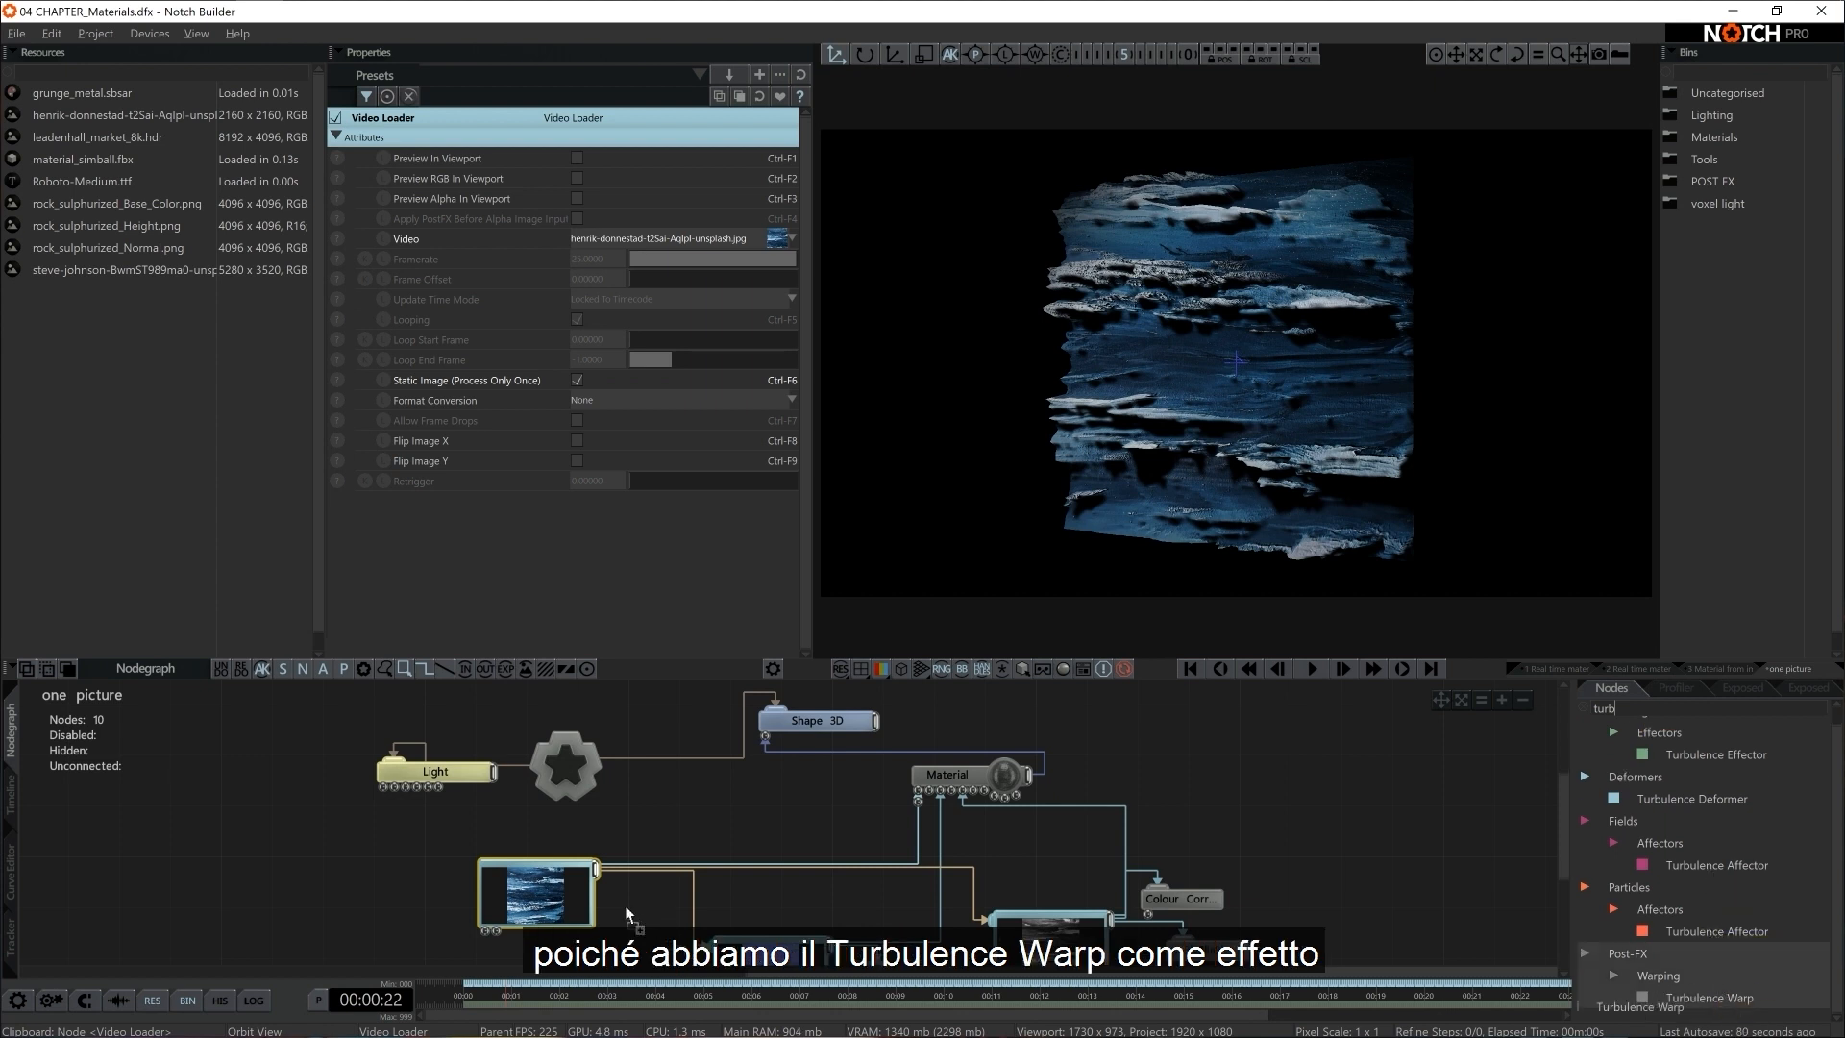
drag(626, 908, 688, 819)
drag(596, 869, 674, 817)
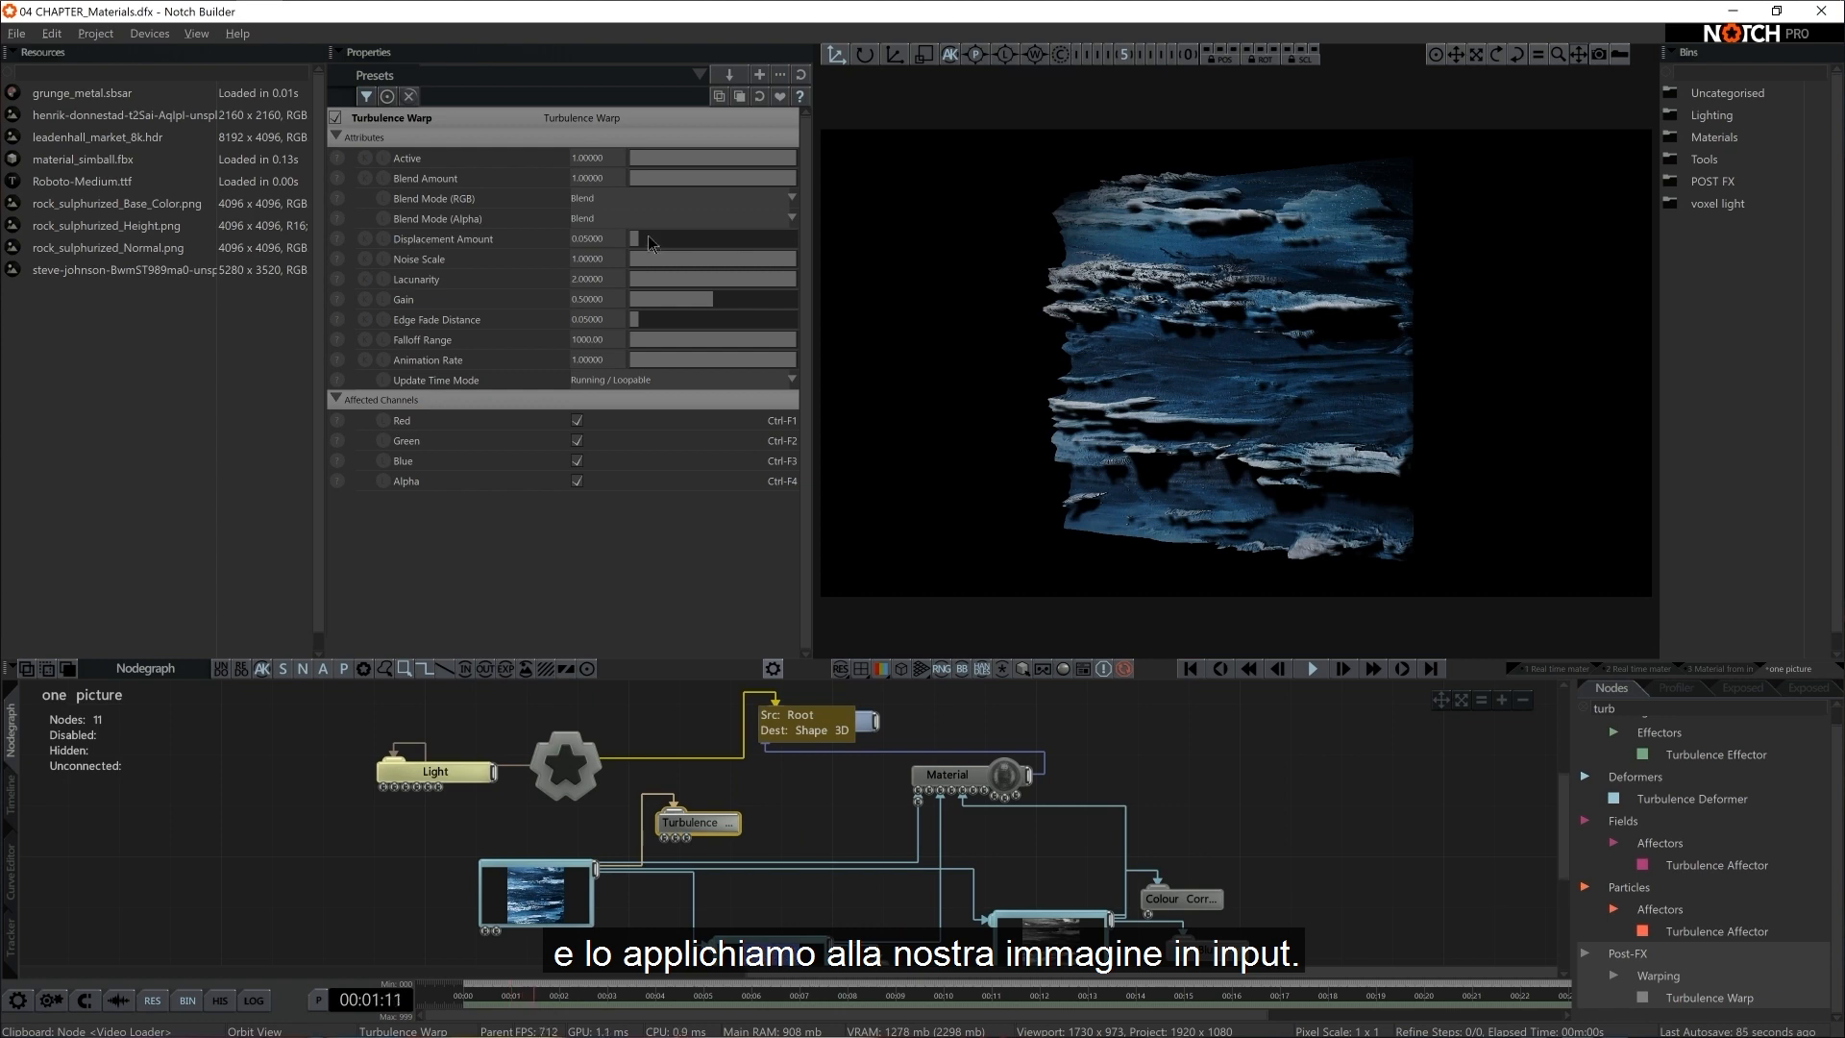
Raise the Turbulence Warp's Displacement Amount to about 0.14 and disable Static Image (Process Only Once) on the Video Loader
drag(643, 244, 653, 239)
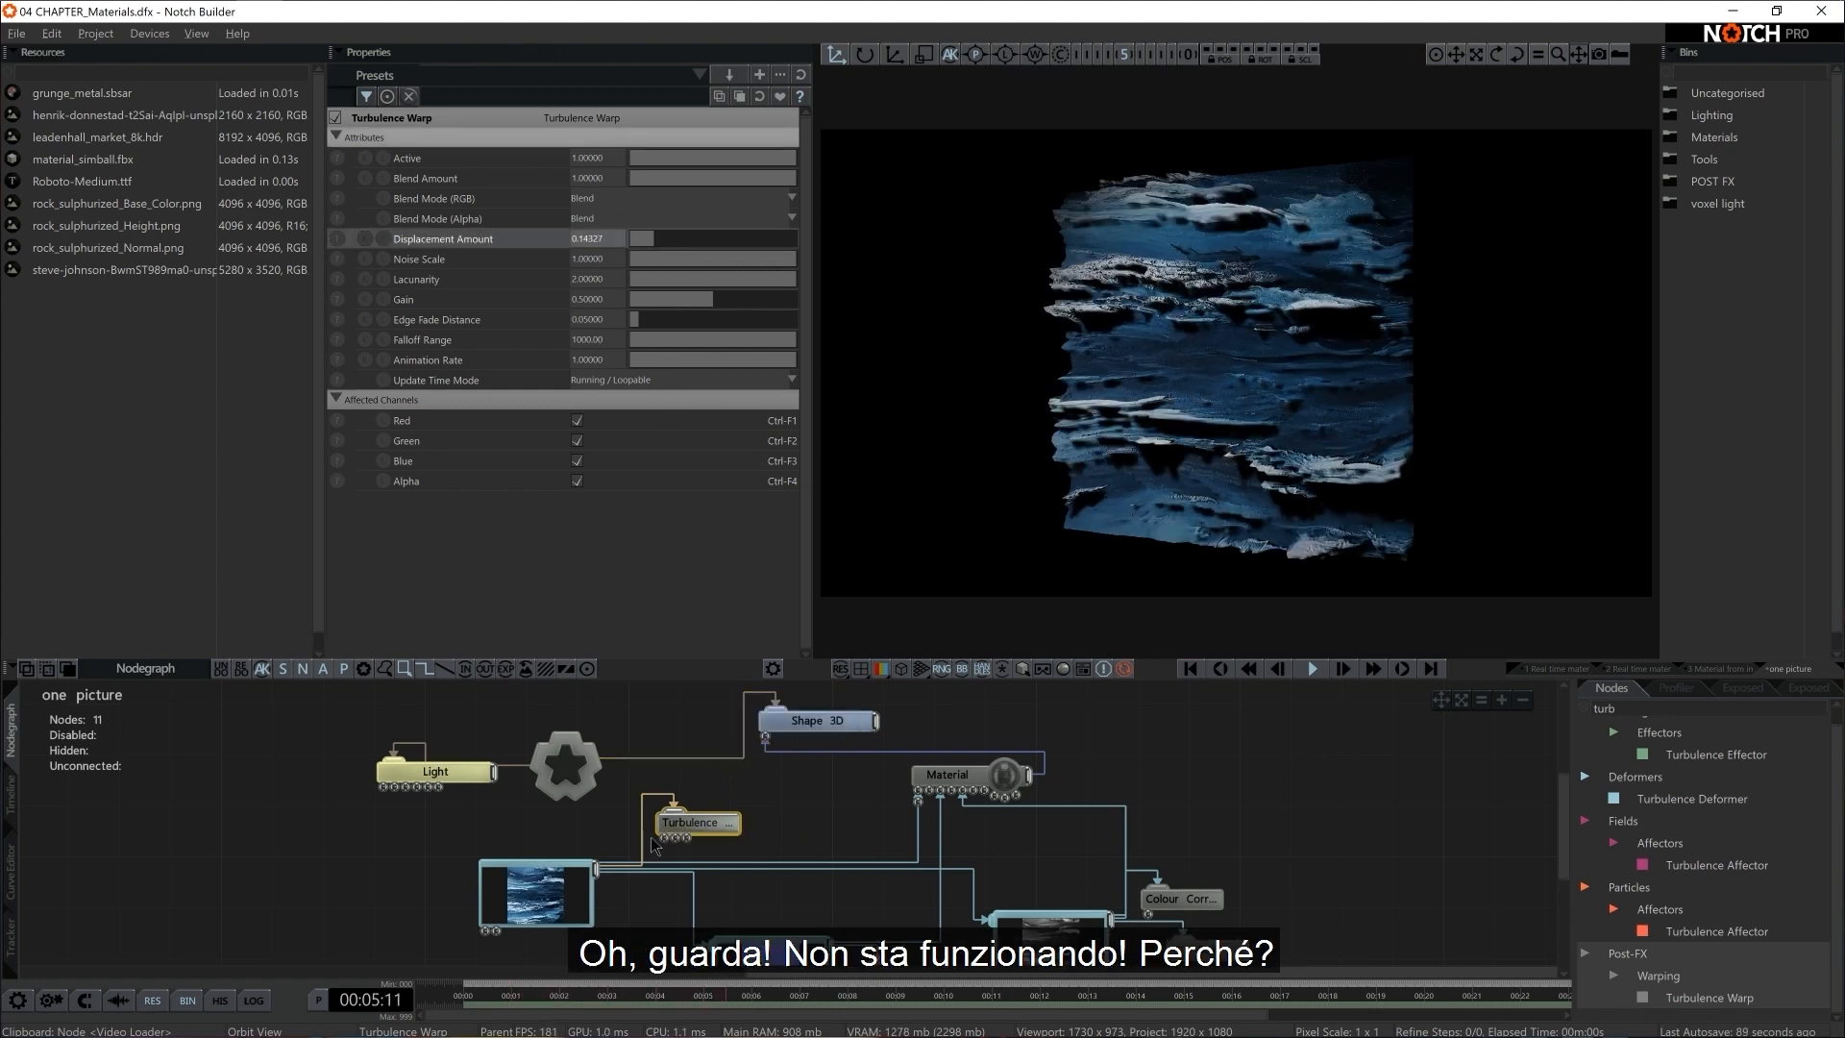
click(568, 891)
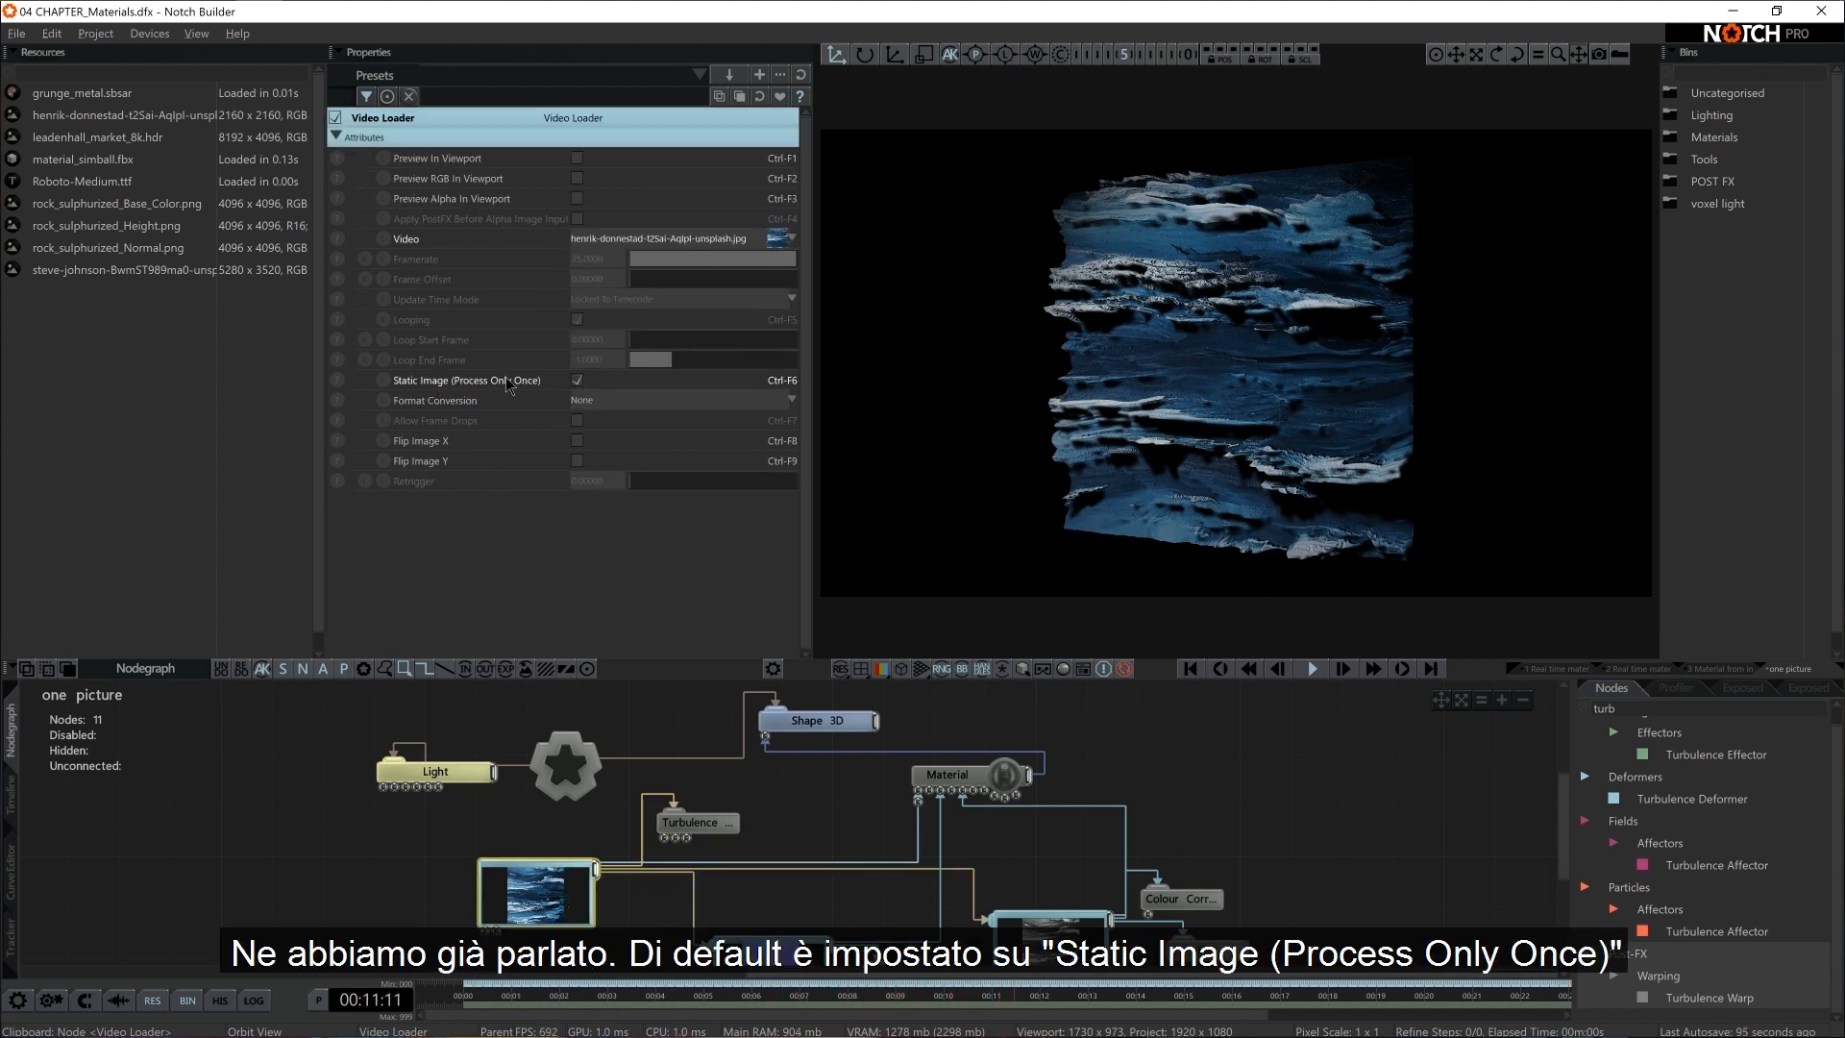
click(577, 382)
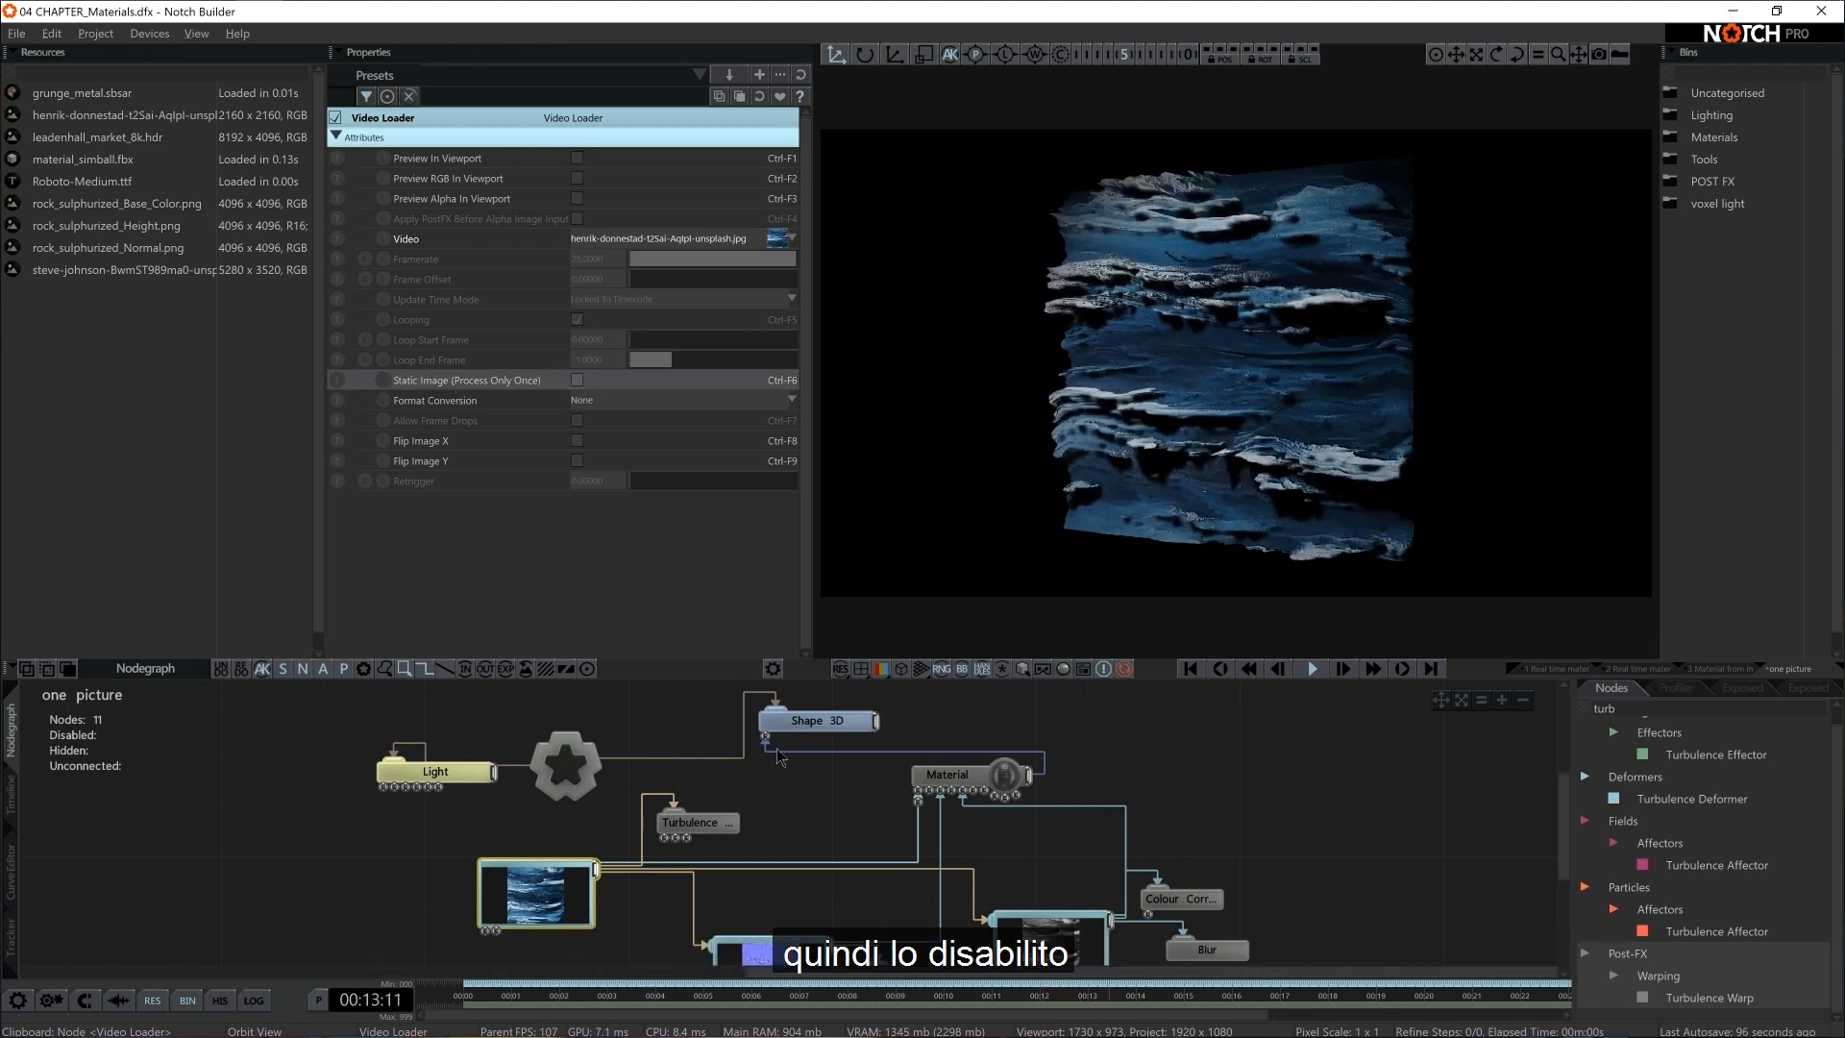
Lower the Turbulence Warp's Animation Rate to about 0.2 and raise its Displacement Amount to about 0.19
click(704, 824)
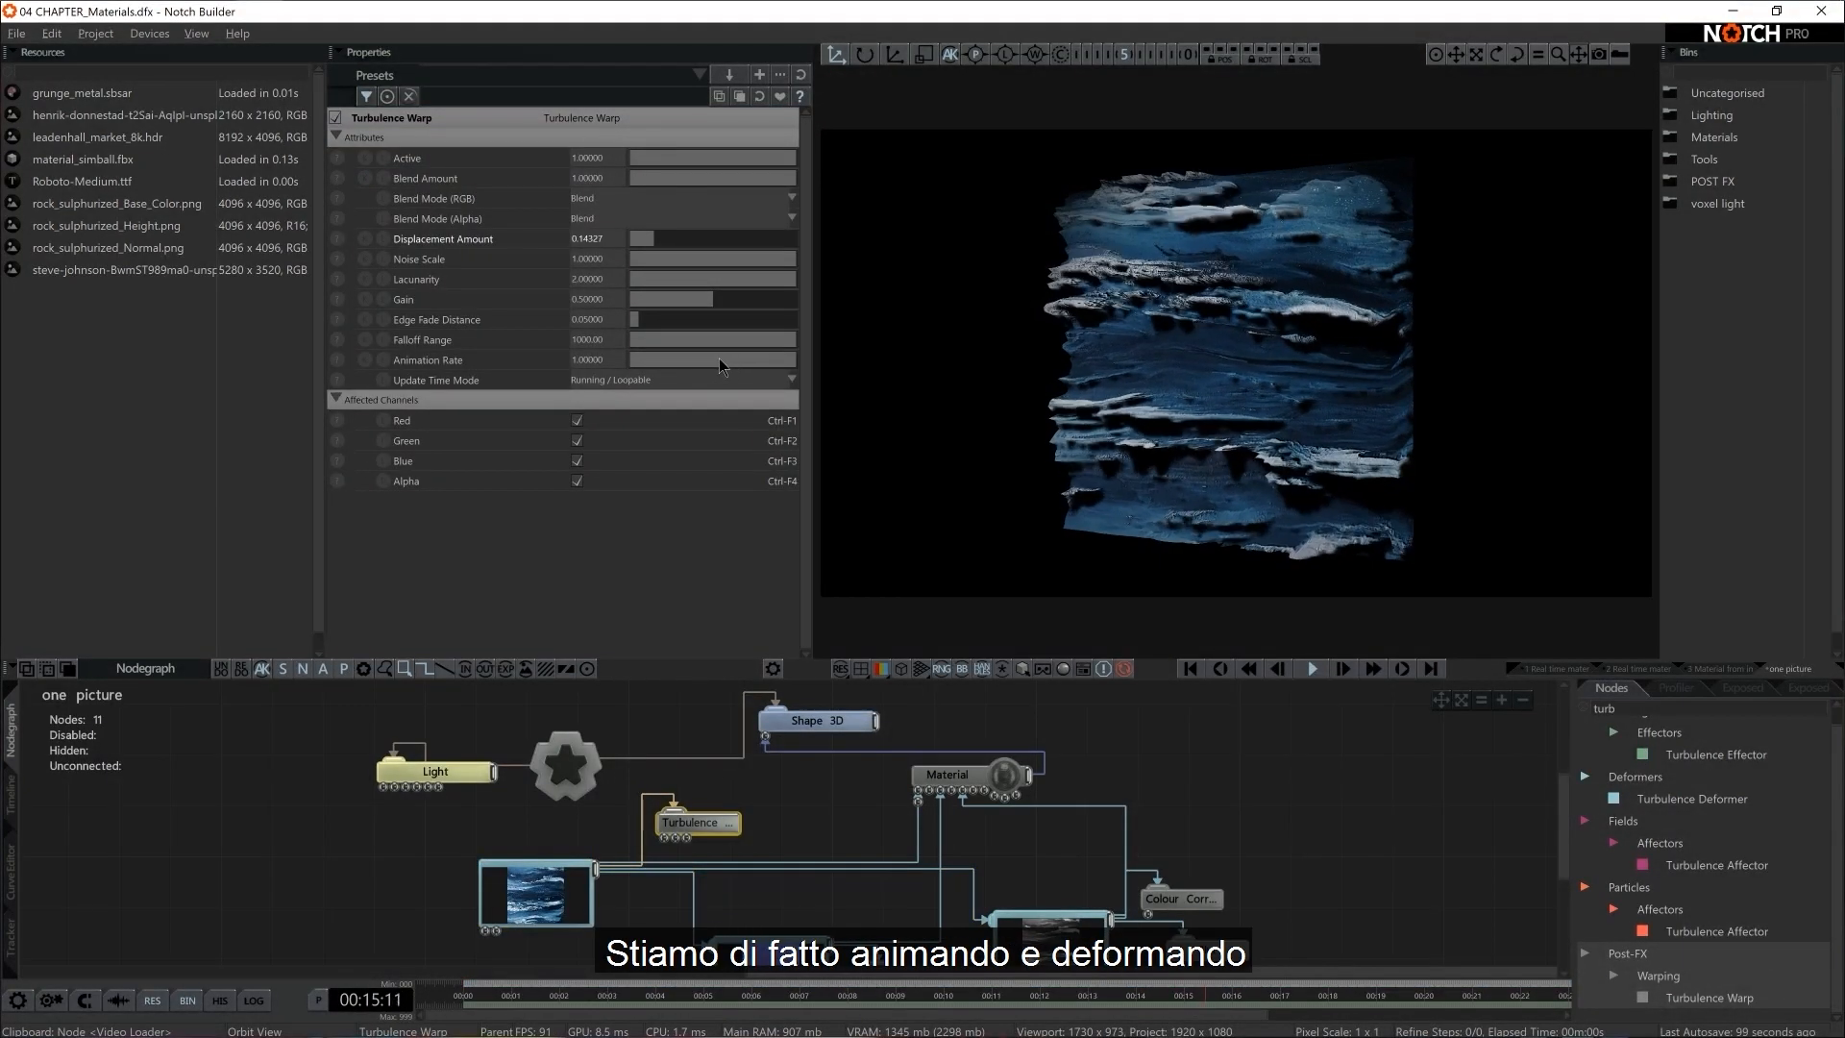
drag(718, 359, 664, 364)
click(661, 240)
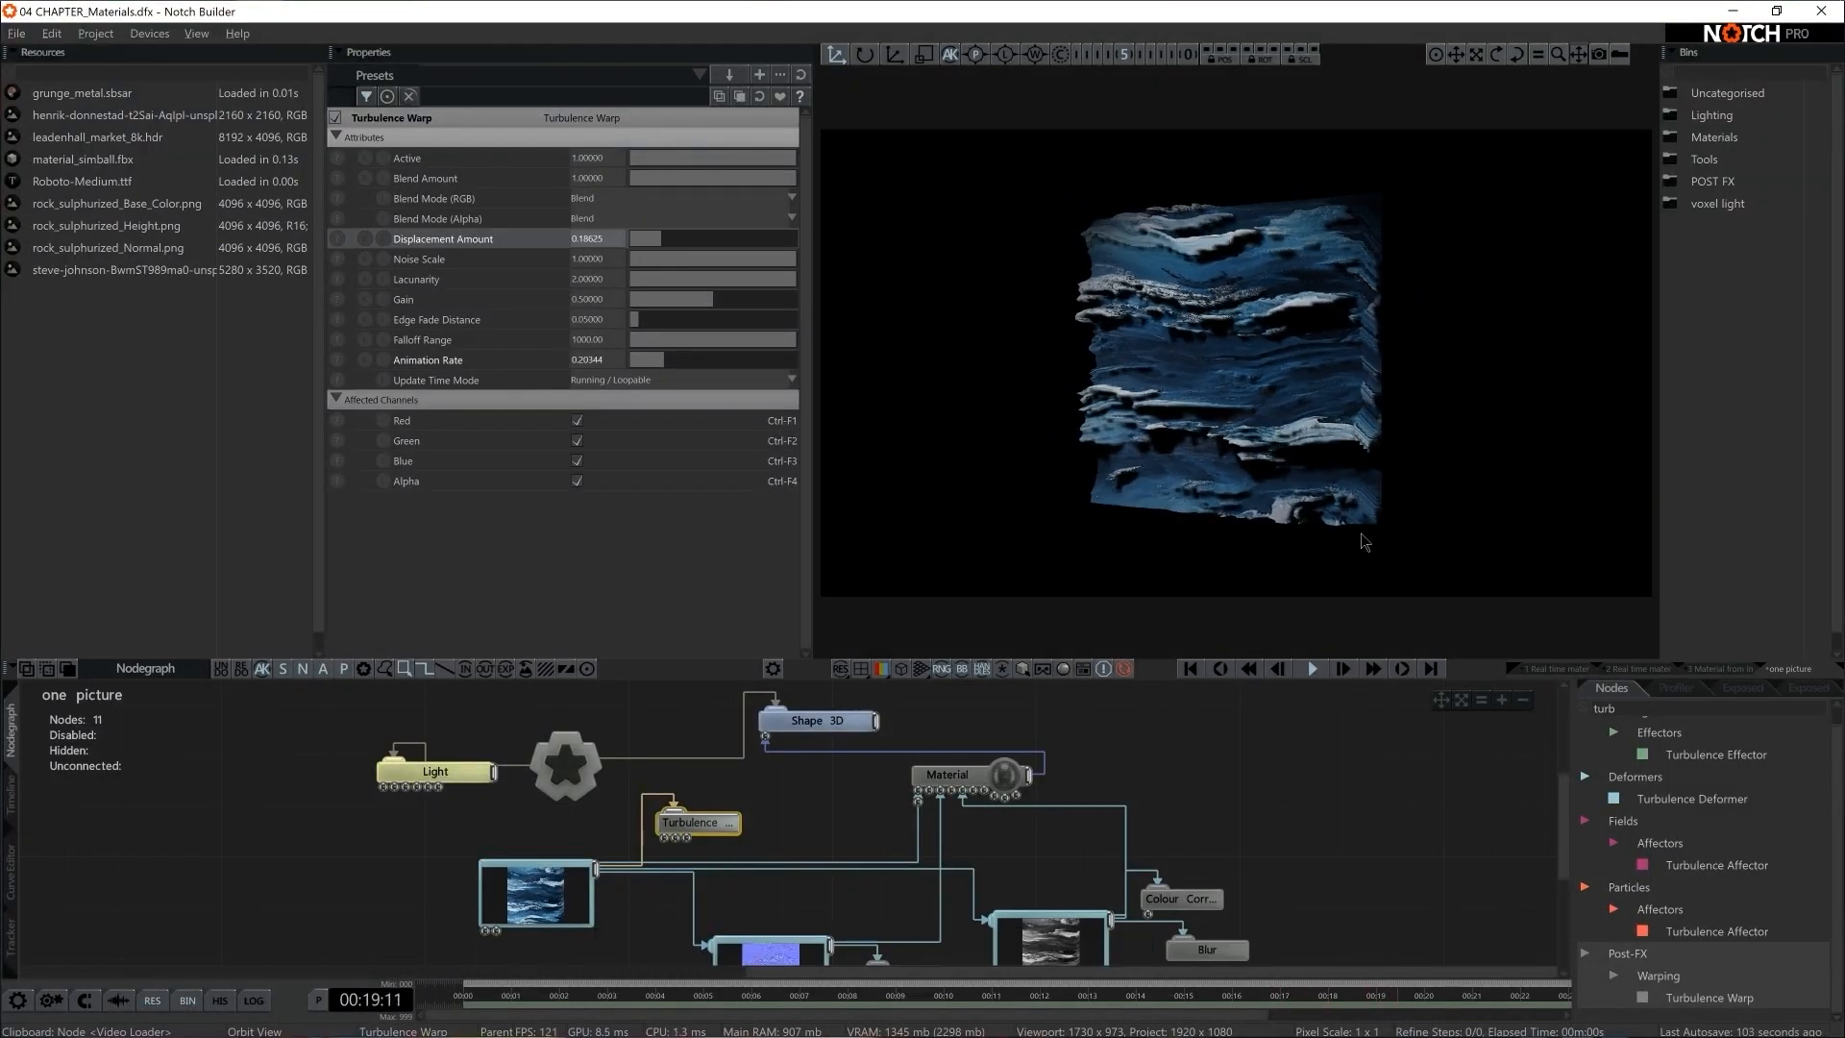
Preview the Video Loader's warped source texture in the viewport, then return to the lit 3D plane
click(536, 892)
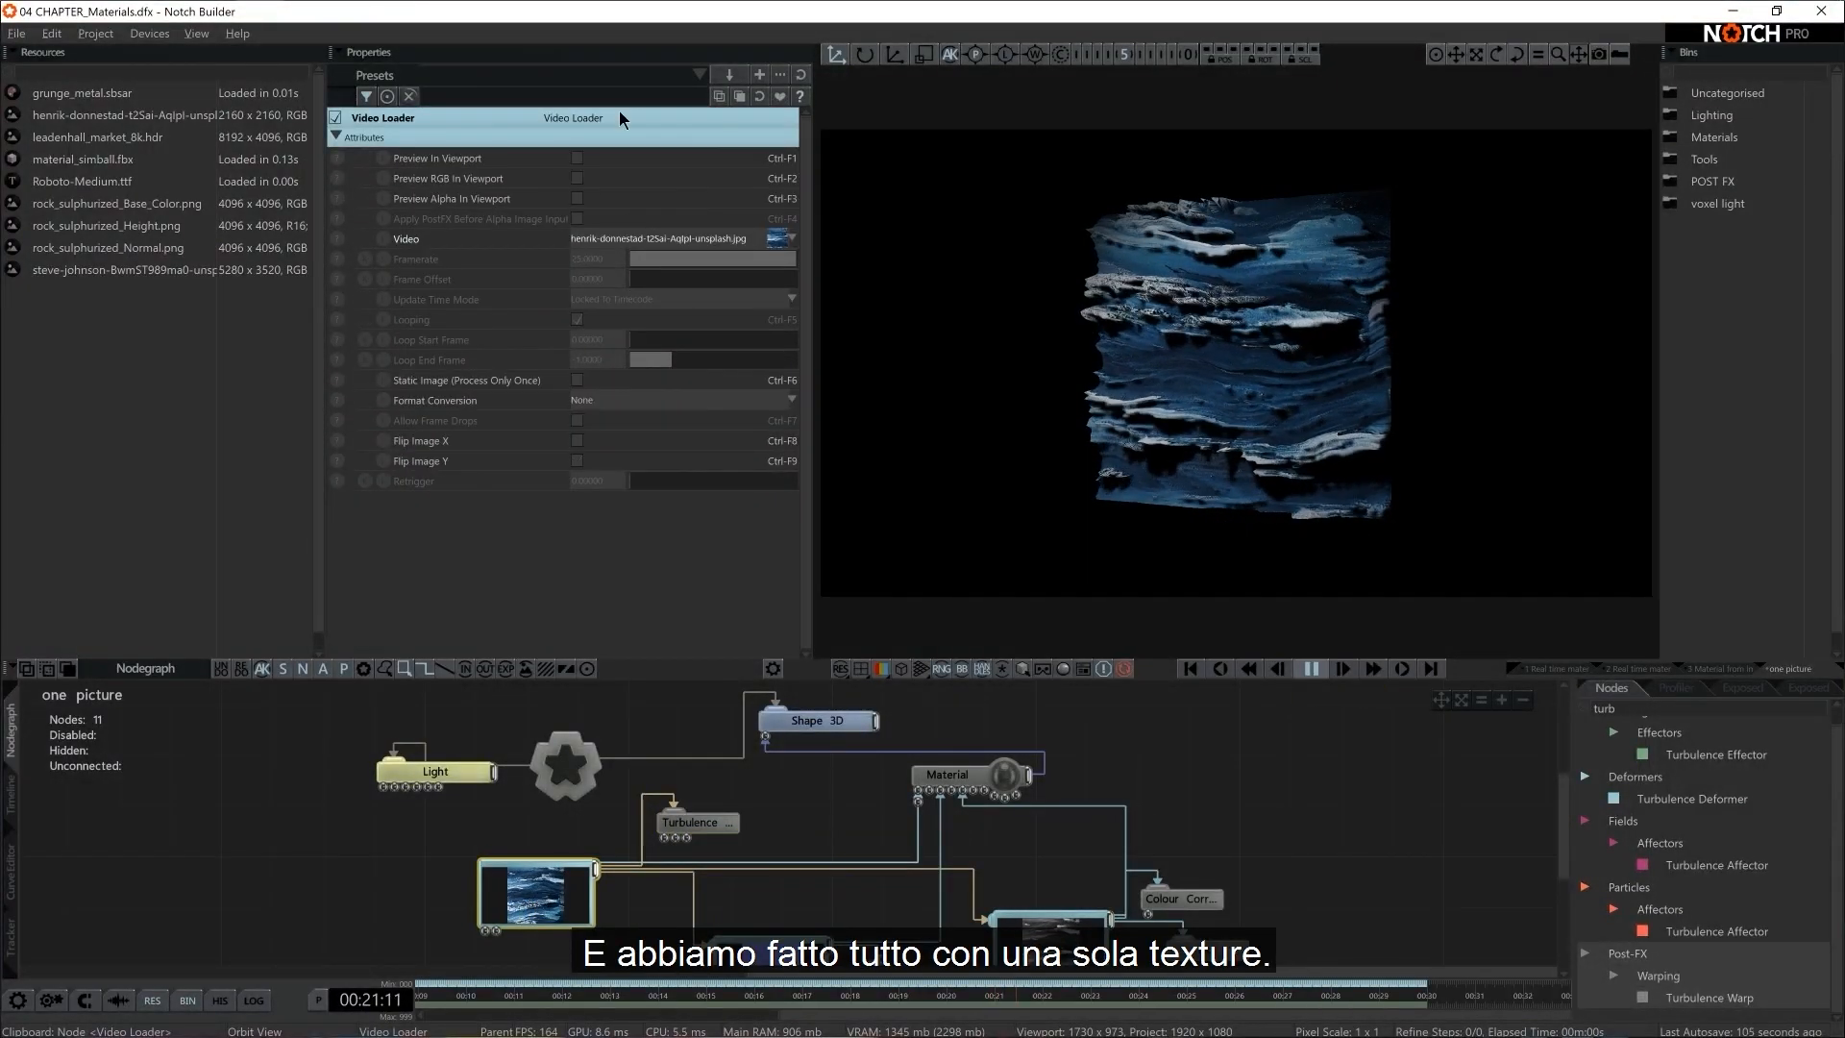
click(578, 159)
click(578, 158)
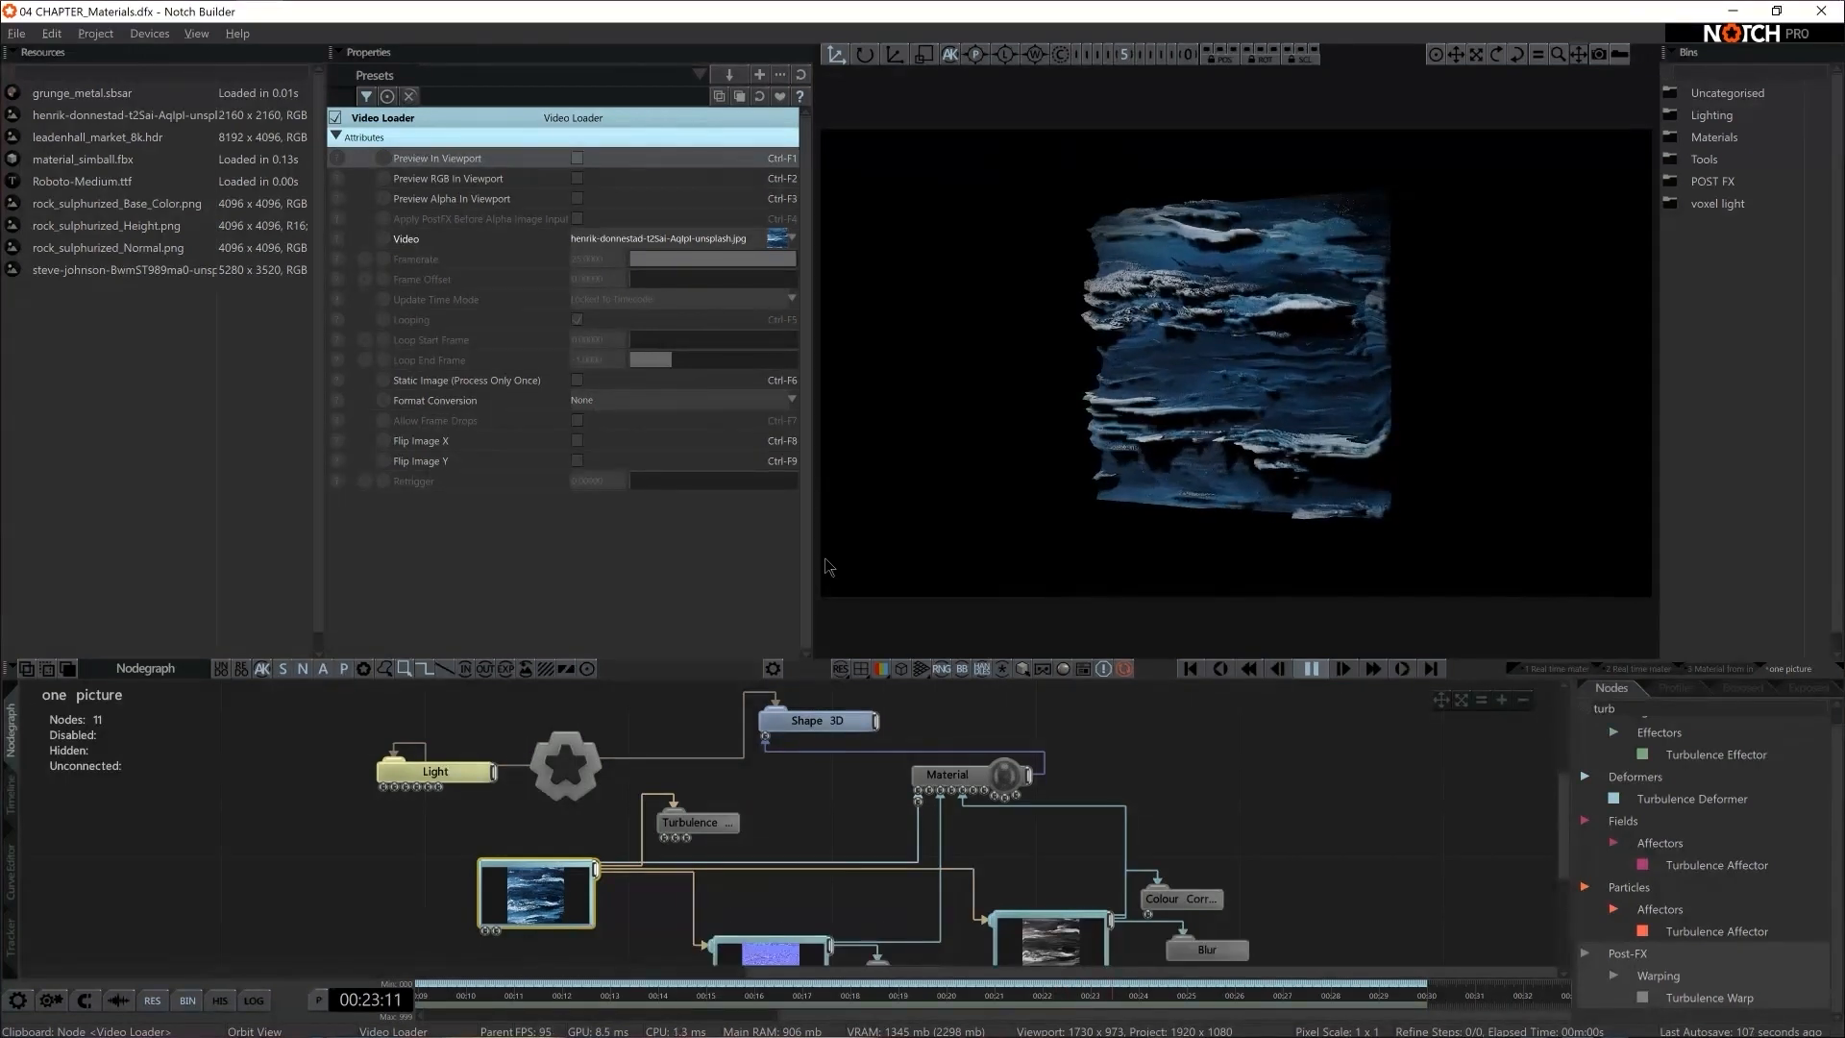